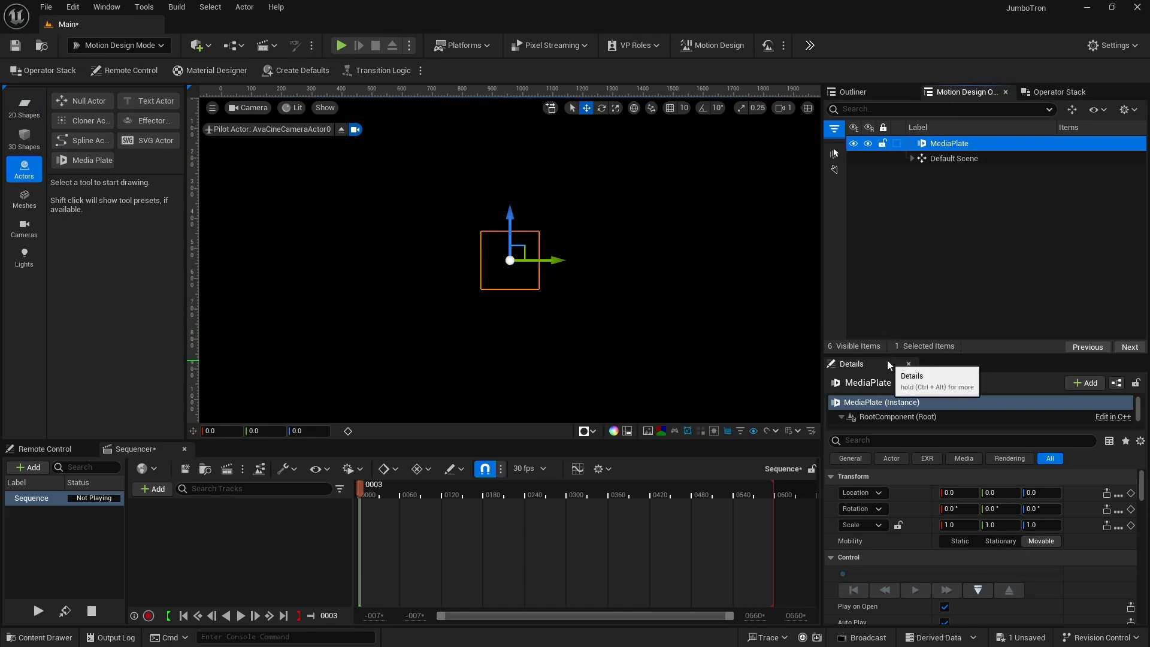
Enlarge the Details area and bring the MediaPlate's playlist settings into view
{"action": "left_click_drag", "start_coordinate": [886, 356], "coordinate": [884, 193]}
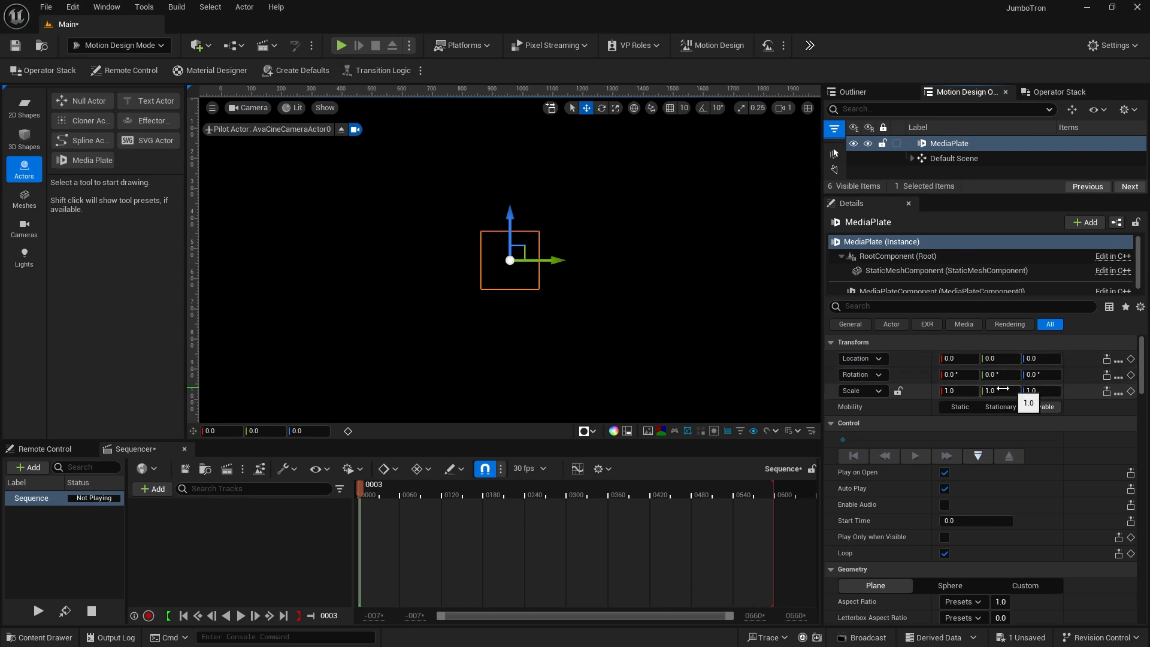
{"action": "scroll", "coordinate": [904, 397], "scroll_direction": "down", "scroll_amount": 2}
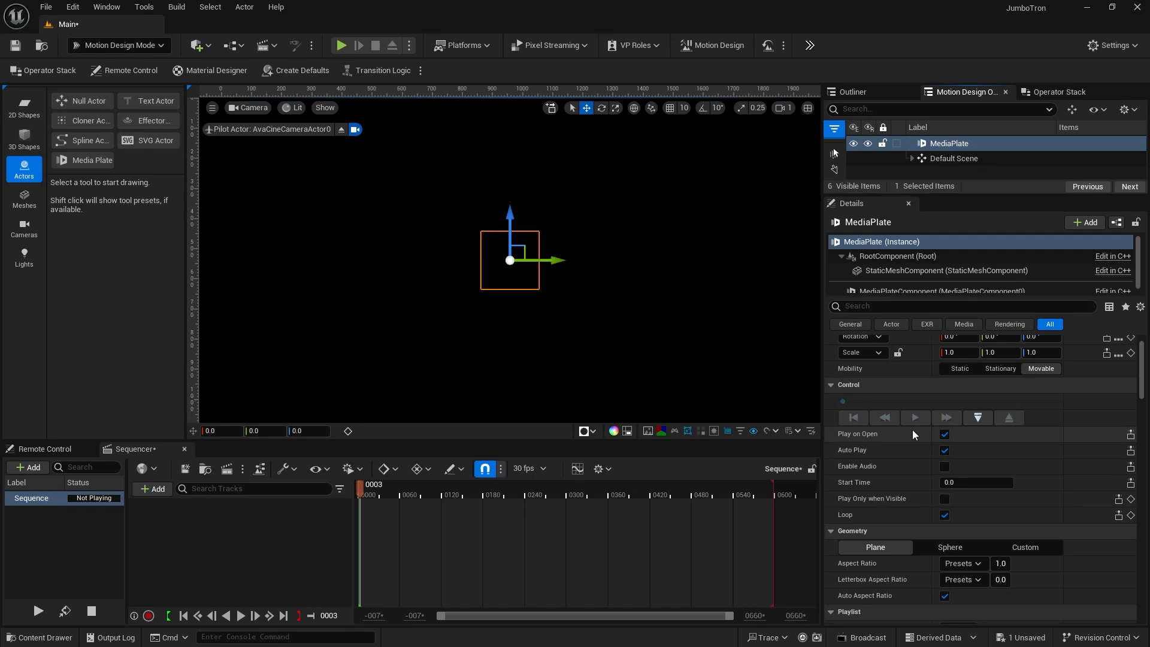
{"action": "scroll", "coordinate": [910, 433], "scroll_direction": "down", "scroll_amount": 4}
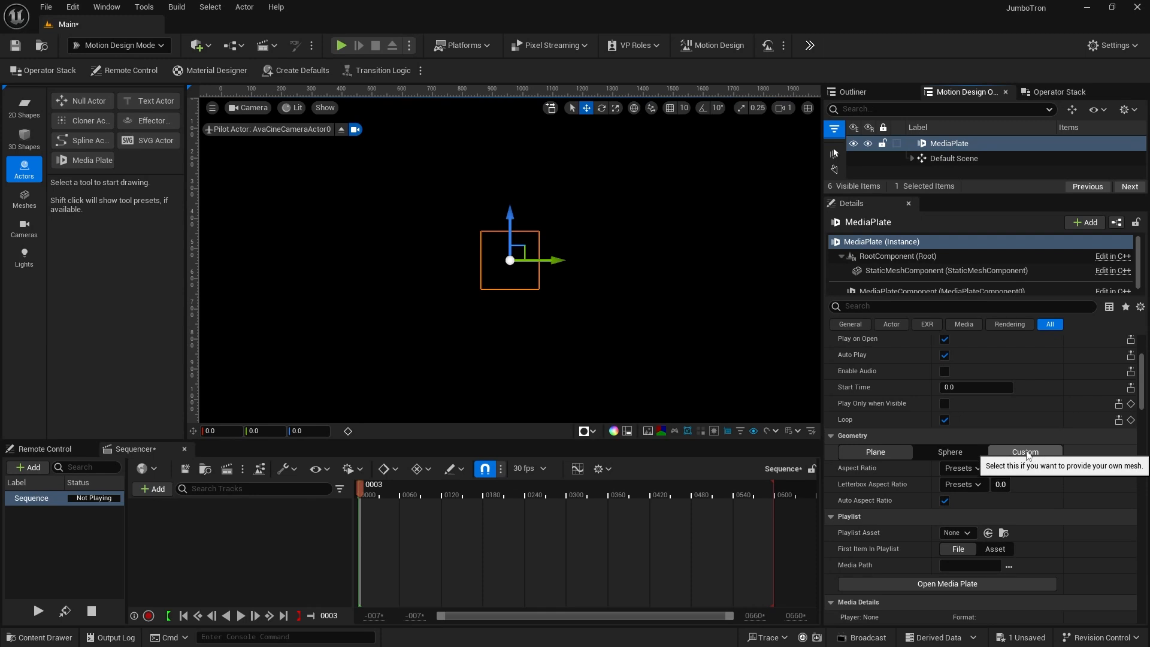
{"action": "scroll", "coordinate": [1020, 461], "scroll_direction": "down", "scroll_amount": 2}
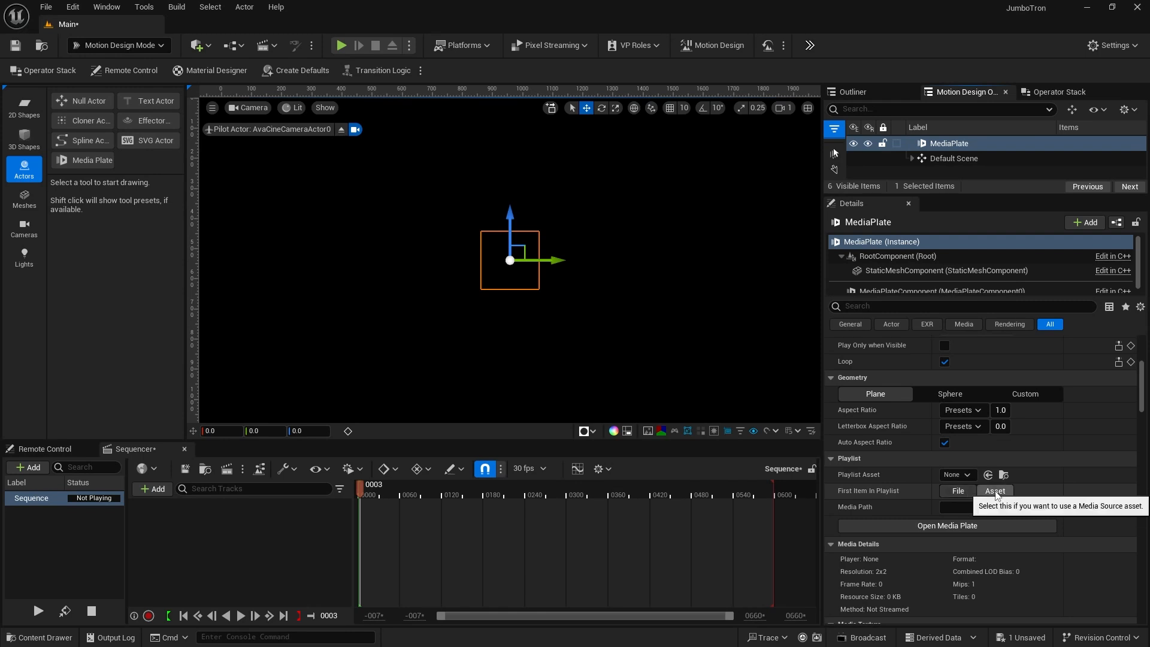
Set the MediaPlate's first playlist item to the file highlights.mp4 from the Desktop folder
{"action": "left_click", "coordinate": [957, 490]}
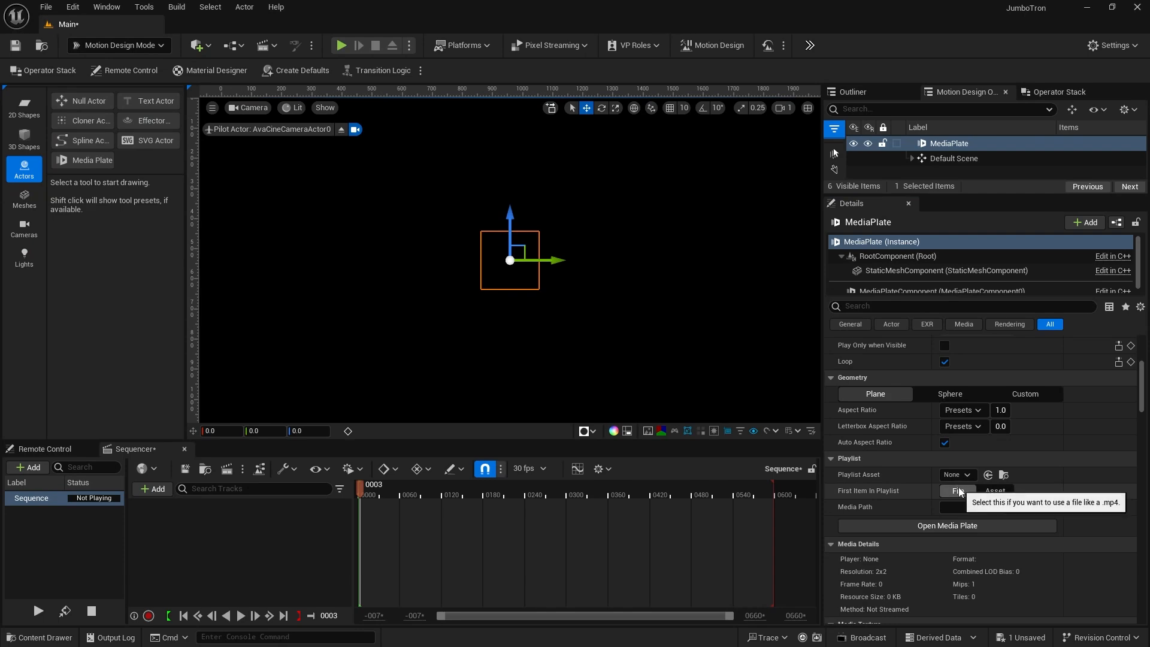
{"action": "left_click", "coordinate": [994, 492]}
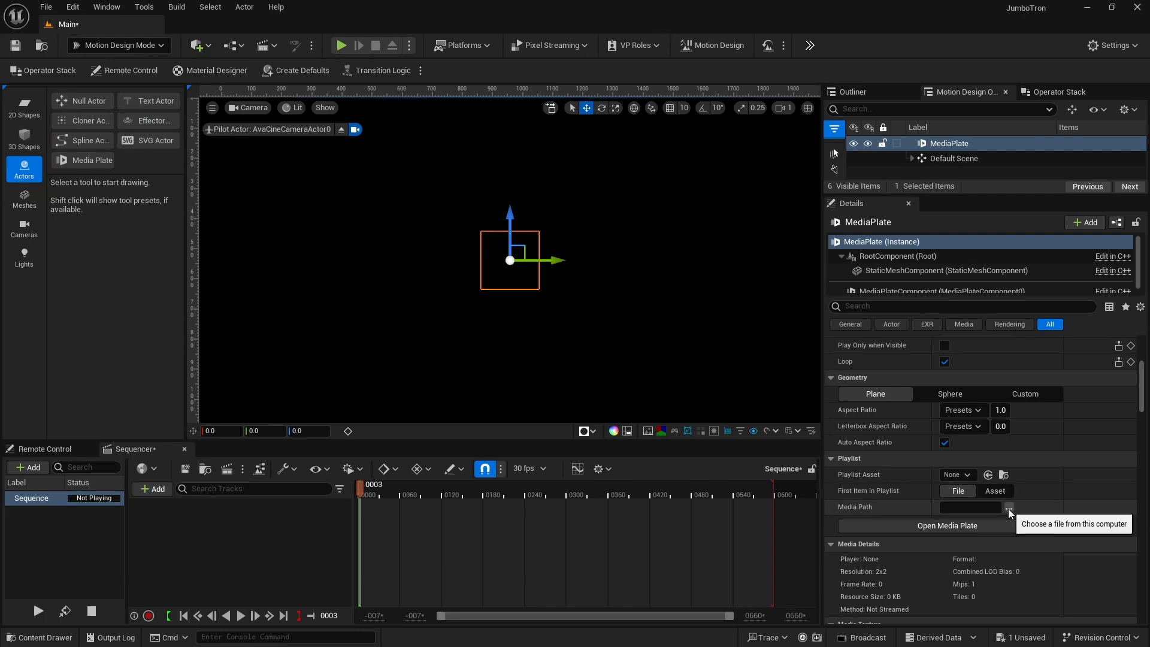
{"action": "left_click", "coordinate": [1008, 507]}
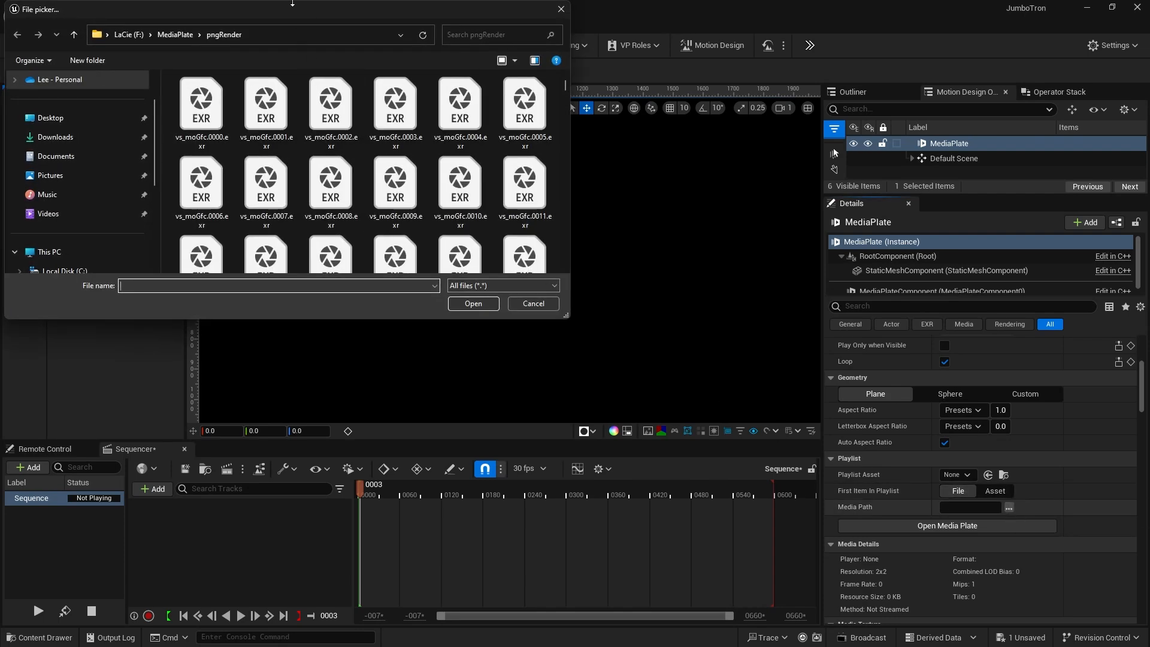
{"action": "left_click_drag", "start_coordinate": [265, 8], "coordinate": [530, 106]}
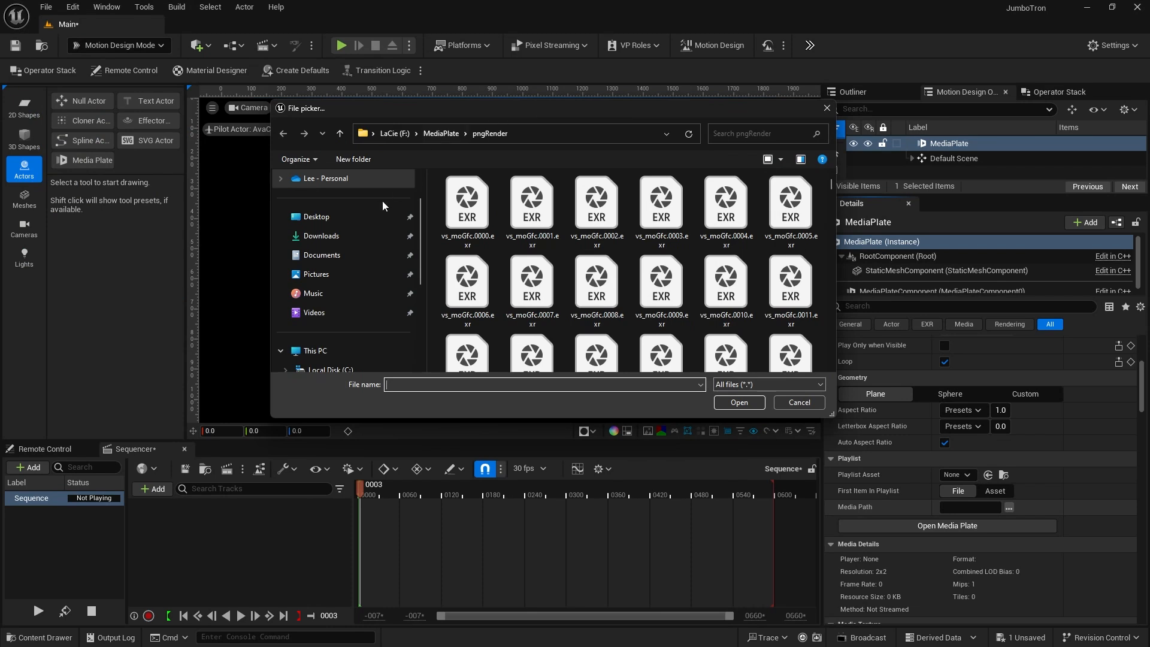
{"action": "left_click", "coordinate": [340, 223]}
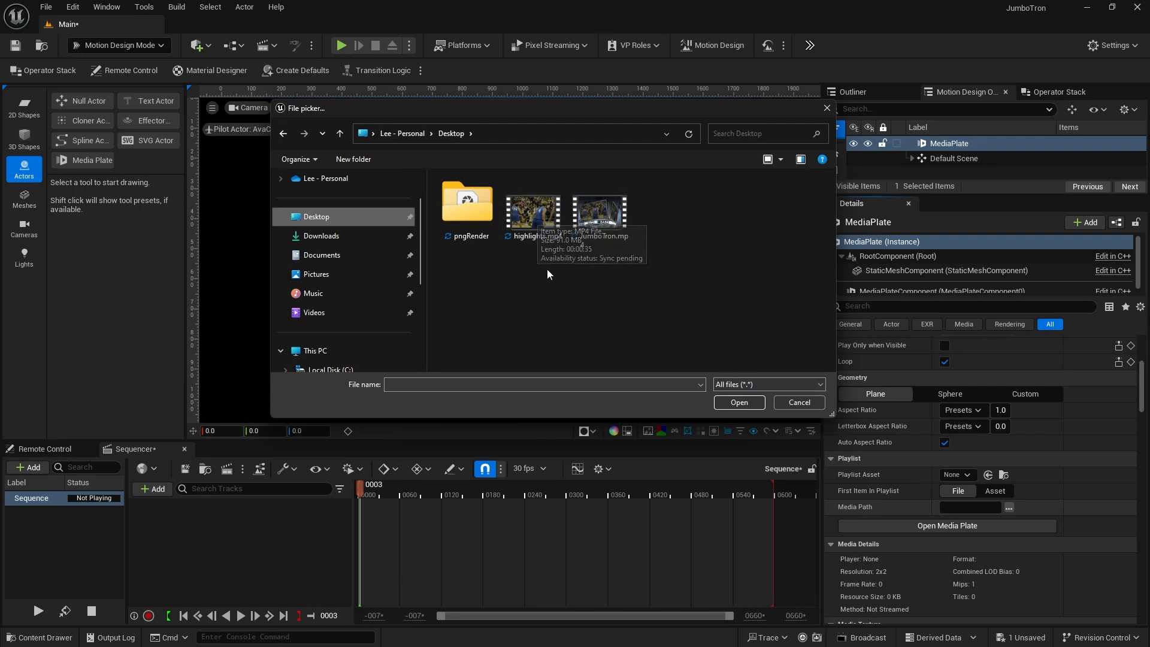
{"action": "double_click", "coordinate": [535, 210]}
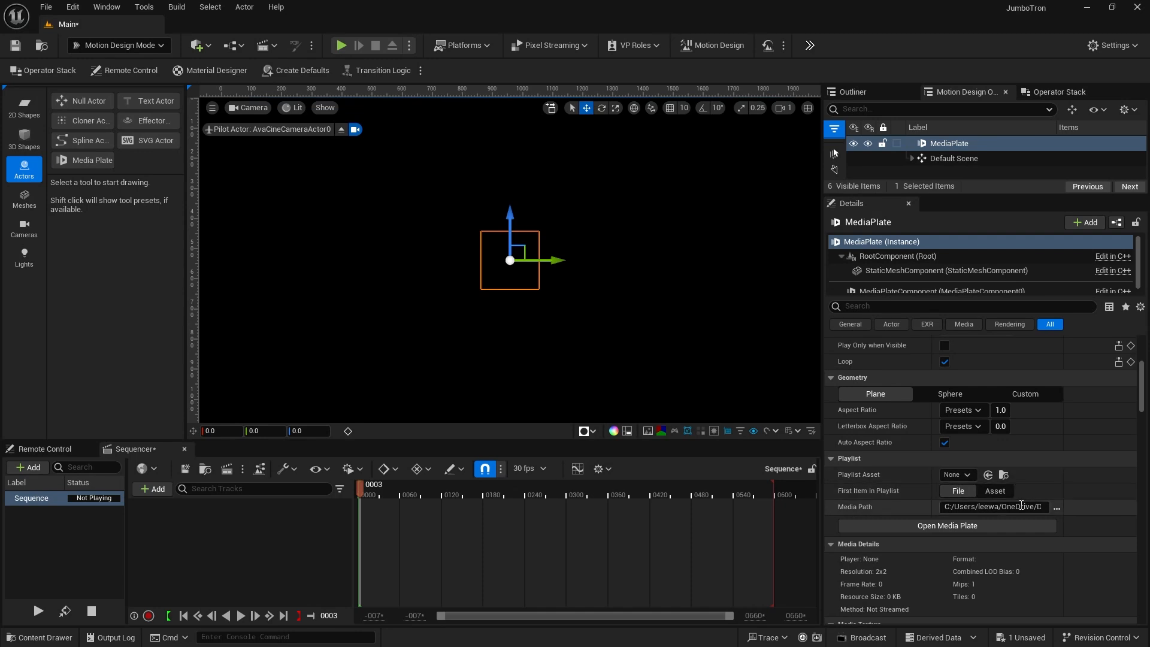
Open the current media on the MediaPlate and apply the 16:9 Film preset to its aspect ratio
{"action": "scroll", "coordinate": [1019, 508], "scroll_direction": "up", "scroll_amount": 3}
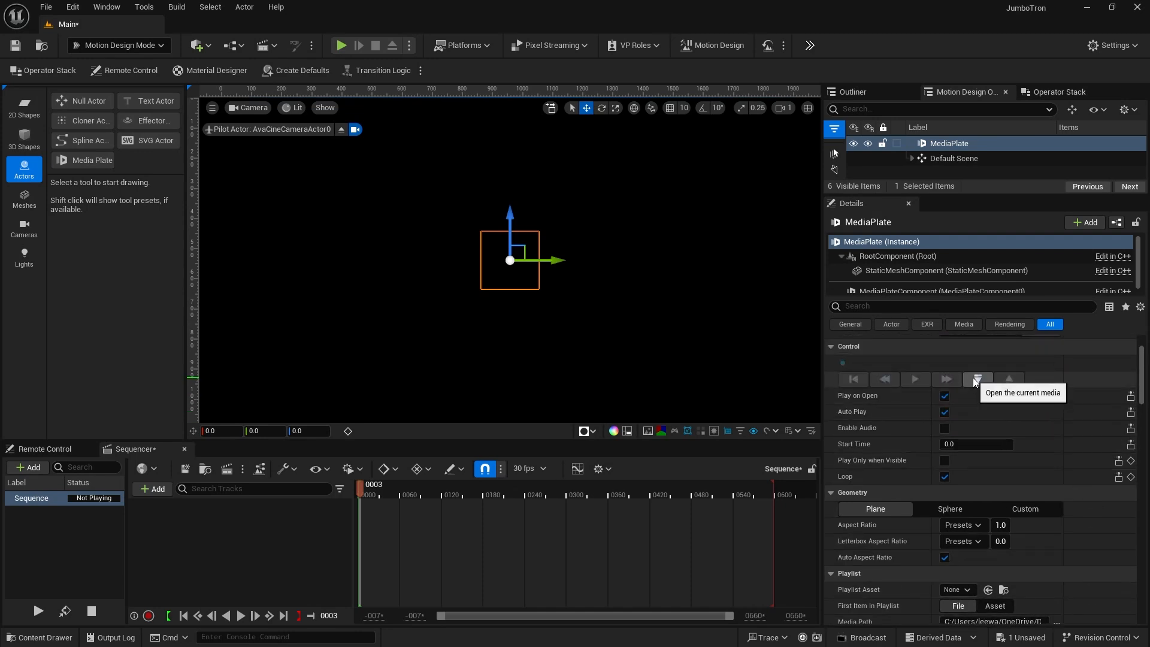
{"action": "left_click", "coordinate": [976, 378]}
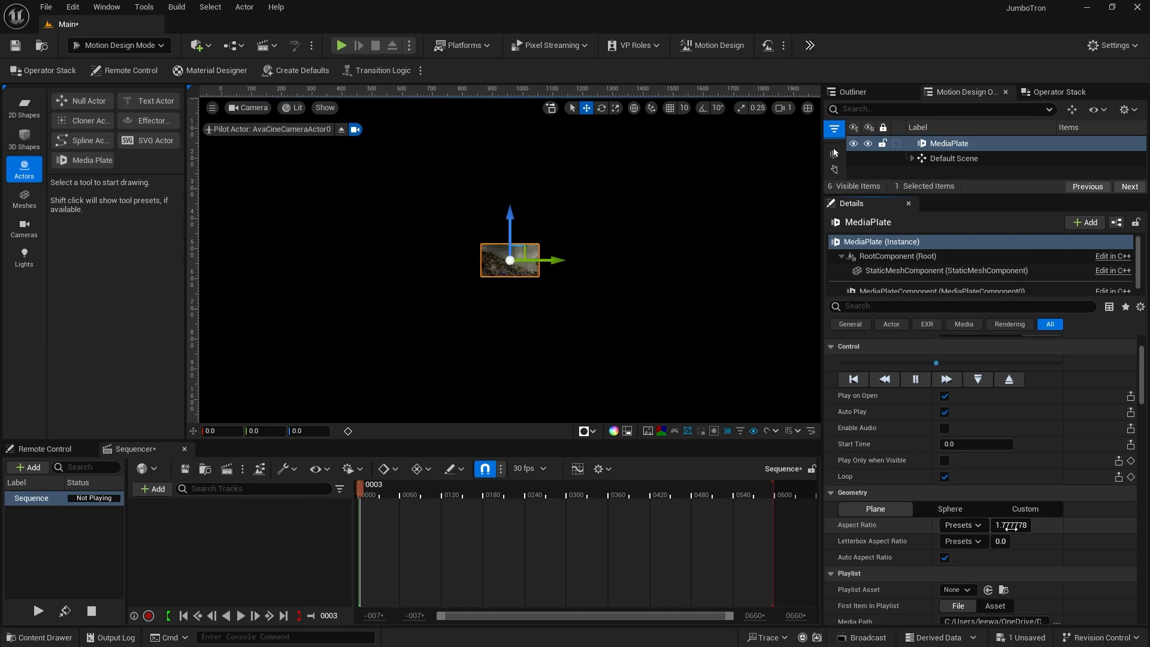
{"action": "left_click", "coordinate": [978, 526]}
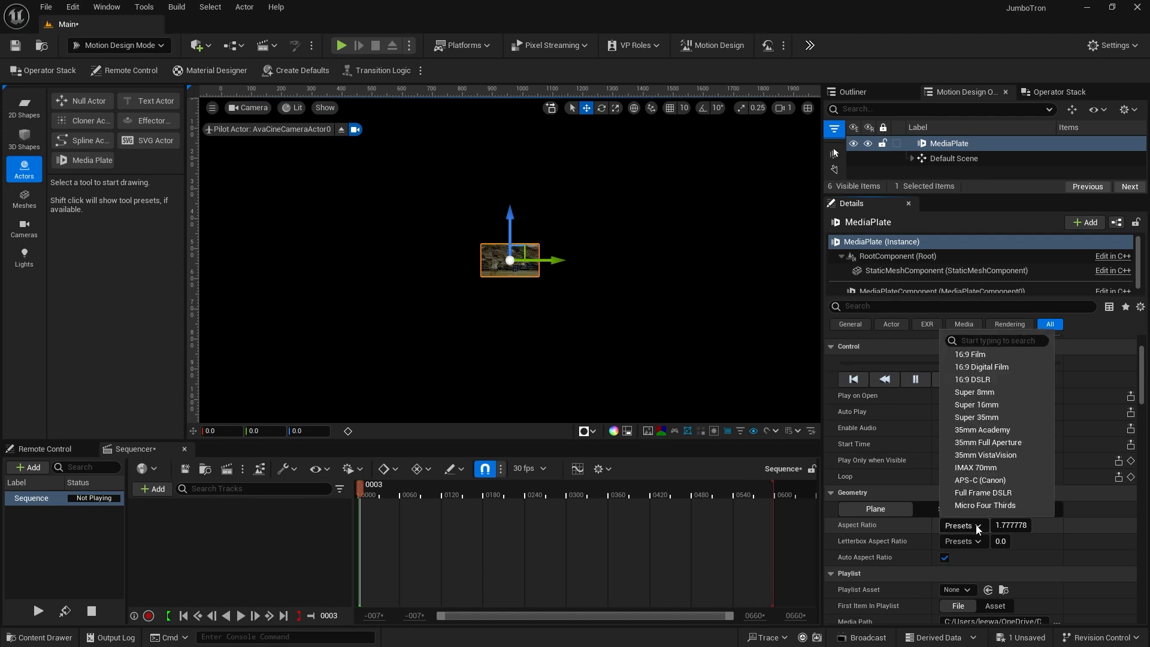
{"action": "left_click", "coordinate": [976, 354]}
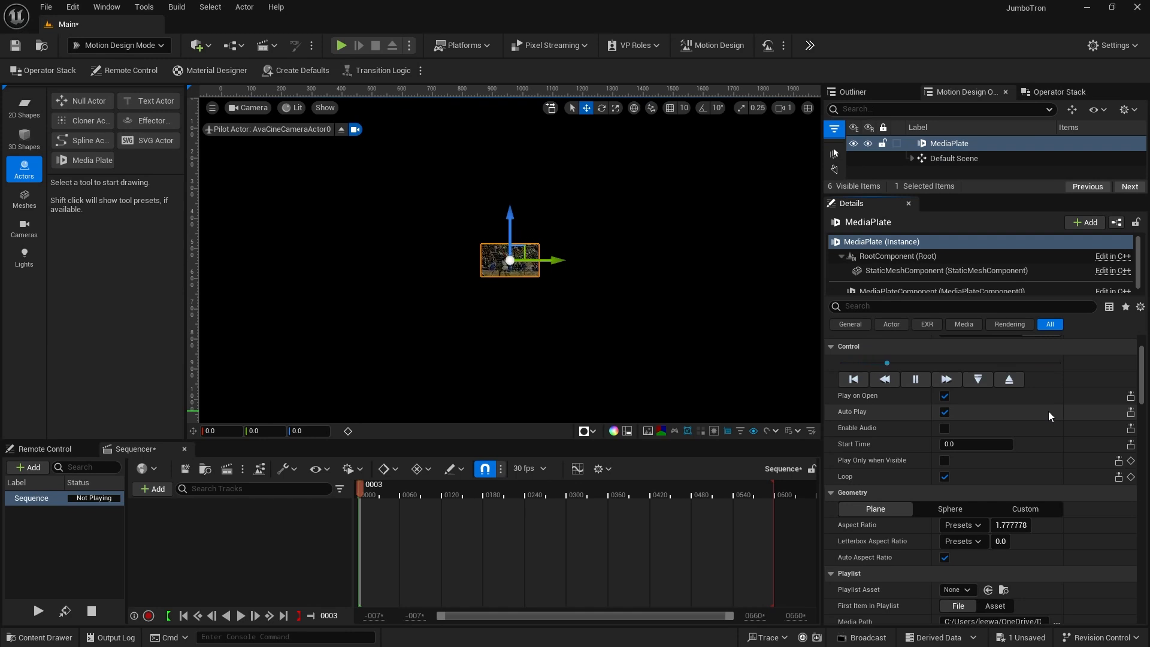
Lock the MediaPlate's scale proportions and scale it uniformly to 4.4
{"action": "scroll", "coordinate": [1048, 422], "scroll_direction": "up", "scroll_amount": 2}
{"action": "scroll", "coordinate": [1047, 421], "scroll_direction": "up", "scroll_amount": 1}
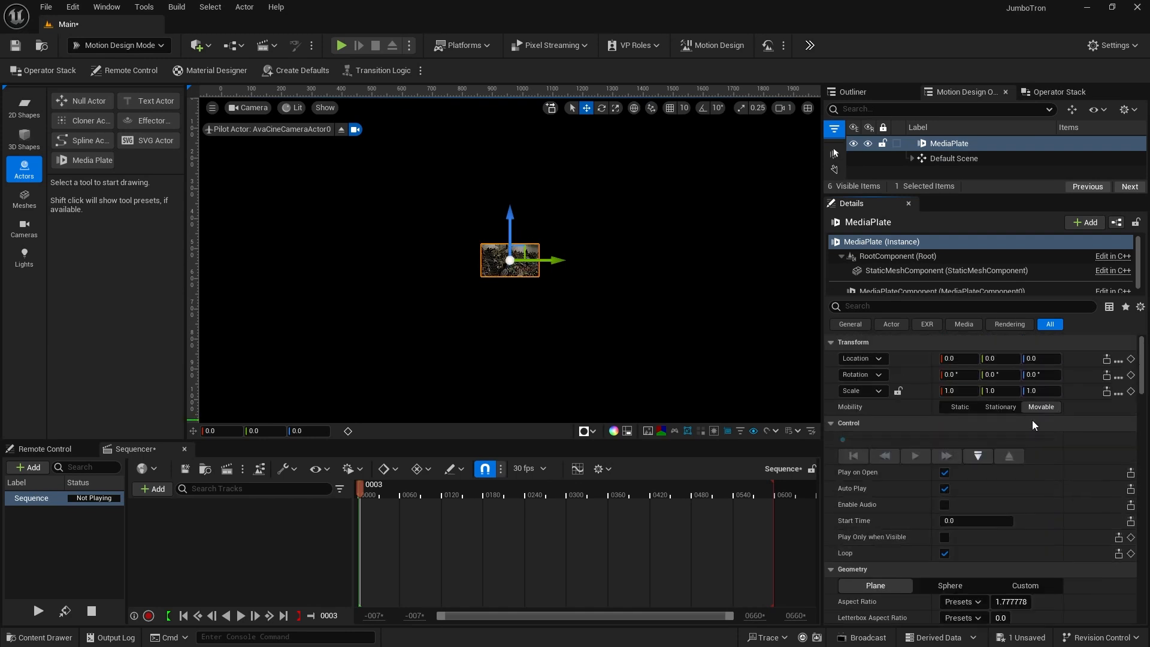
{"action": "left_click", "coordinate": [898, 391]}
{"action": "left_click", "coordinate": [952, 391]}
{"action": "type", "text": "4"}
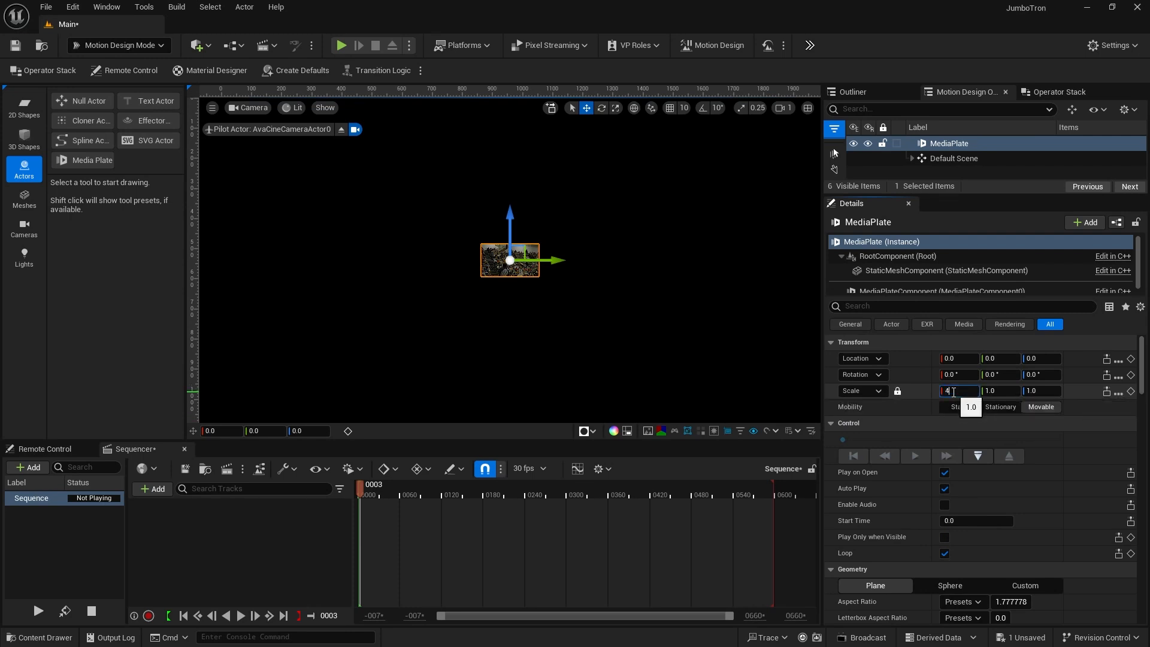
{"action": "type", "text": ".4"}
{"action": "key", "text": "Return"}
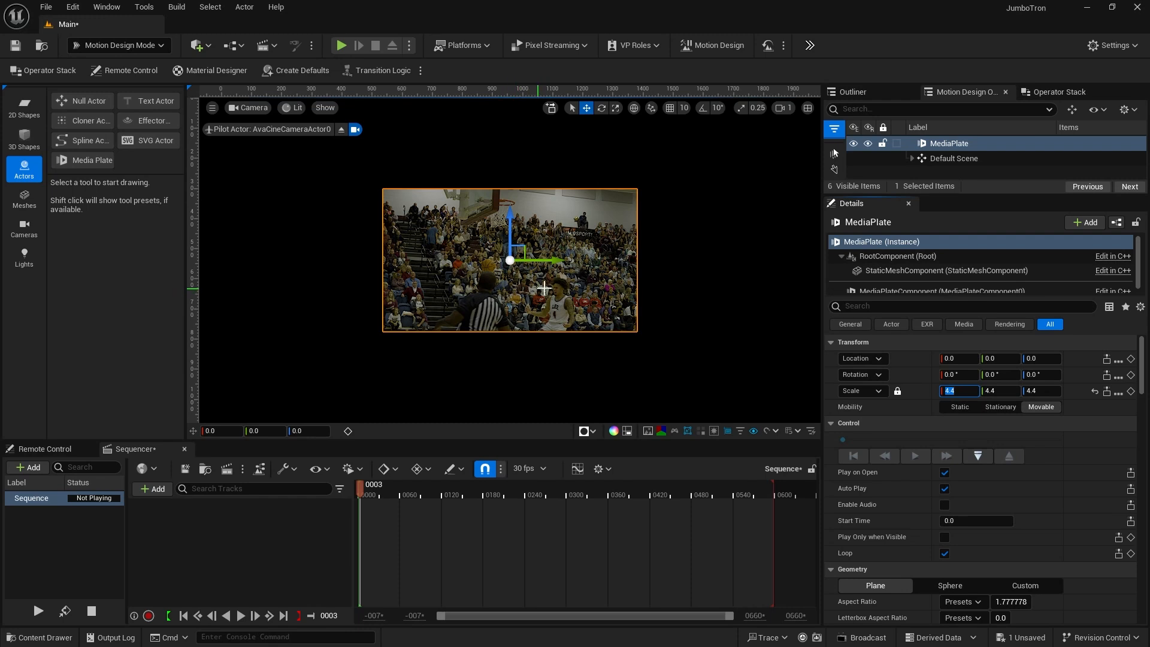
Set the MediaPlate's X location to -265 and its Y rotation to 13 degrees
{"action": "left_click", "coordinate": [907, 355]}
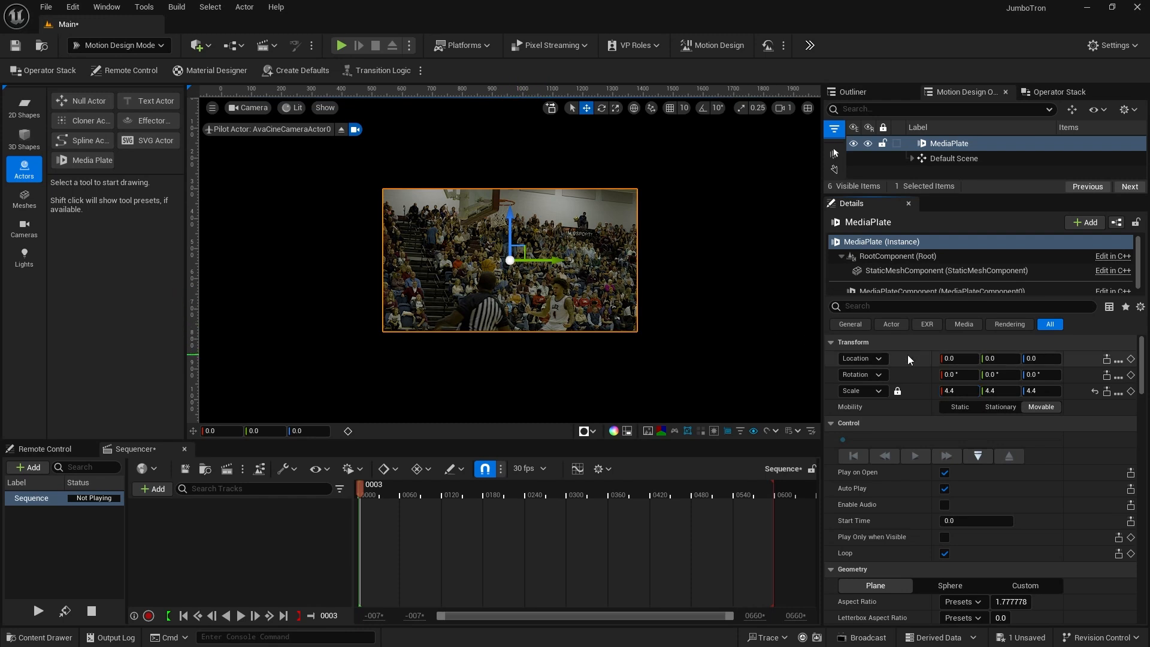
{"action": "left_click", "coordinate": [957, 358]}
{"action": "type", "text": "-268"}
{"action": "key", "text": "Return"}
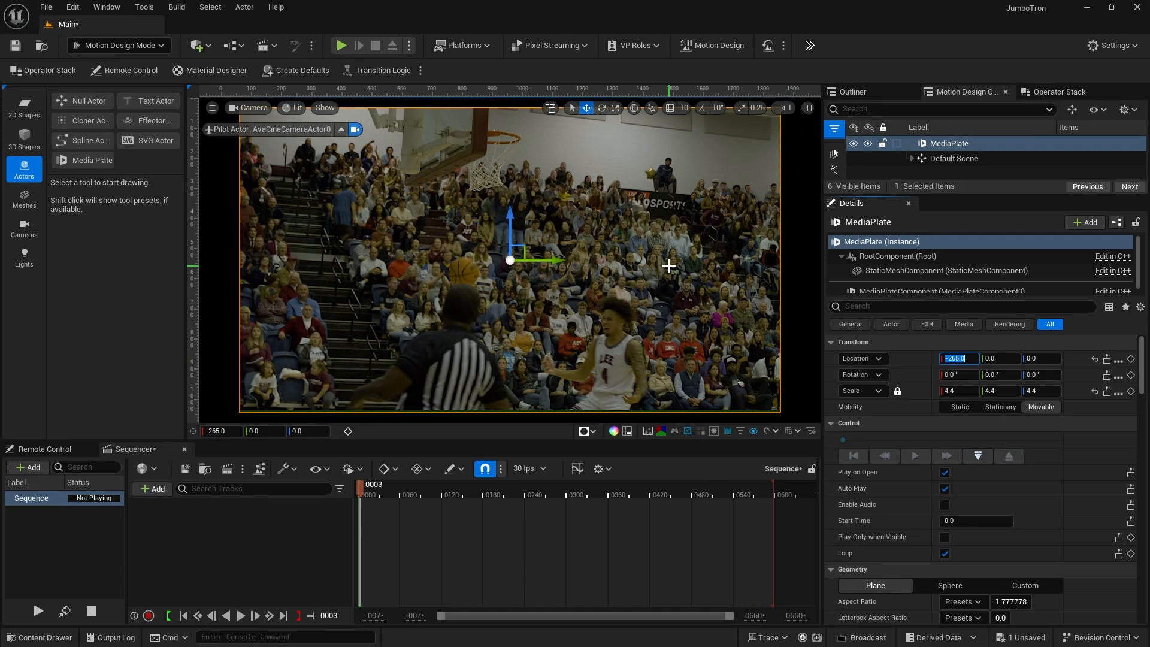
{"action": "left_click", "coordinate": [994, 375]}
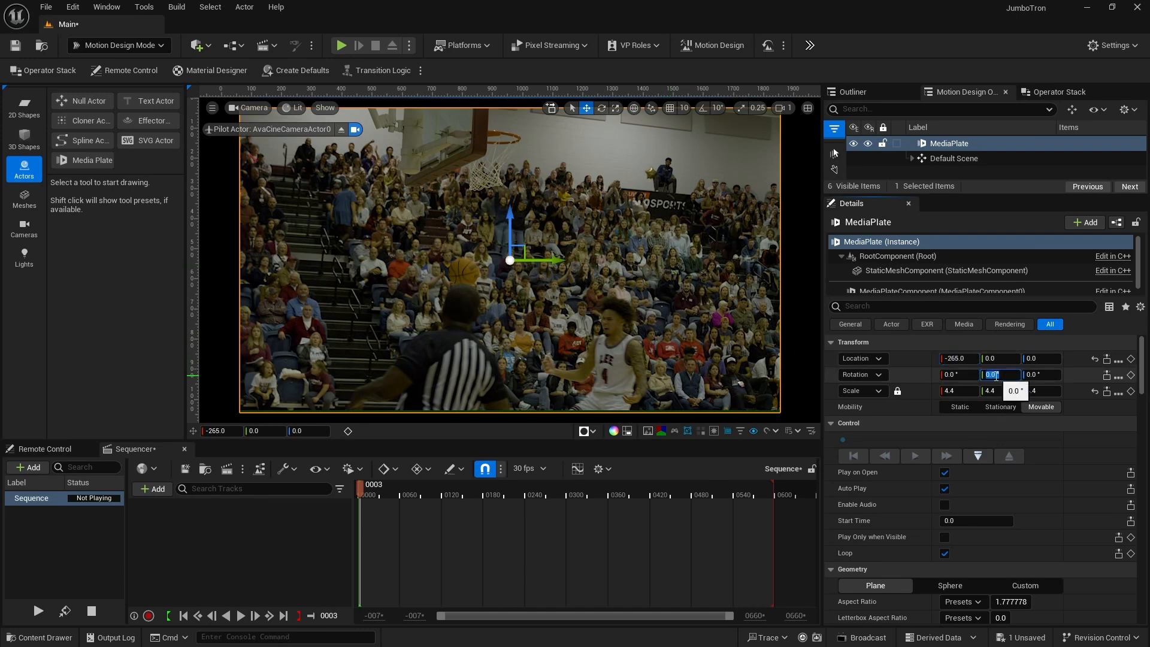
{"action": "type", "text": "13"}
{"action": "key", "text": "Return"}
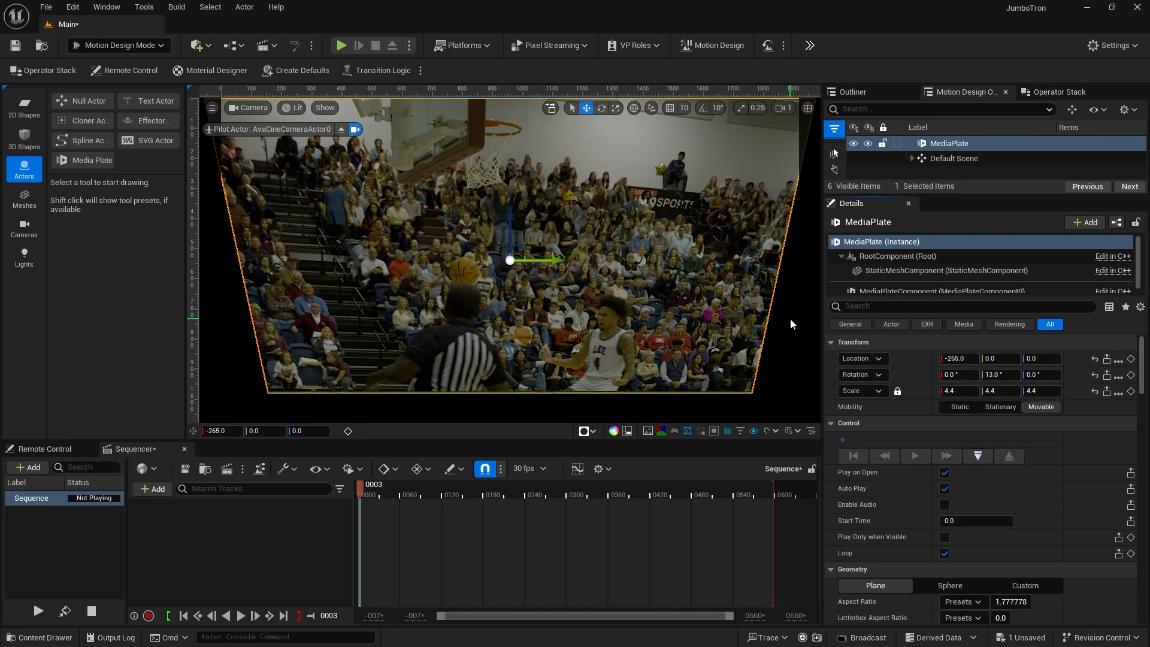
Rename the MediaPlate actor as "MediaPlate 1" and hide it in the viewport
{"action": "left_click", "coordinate": [944, 146]}
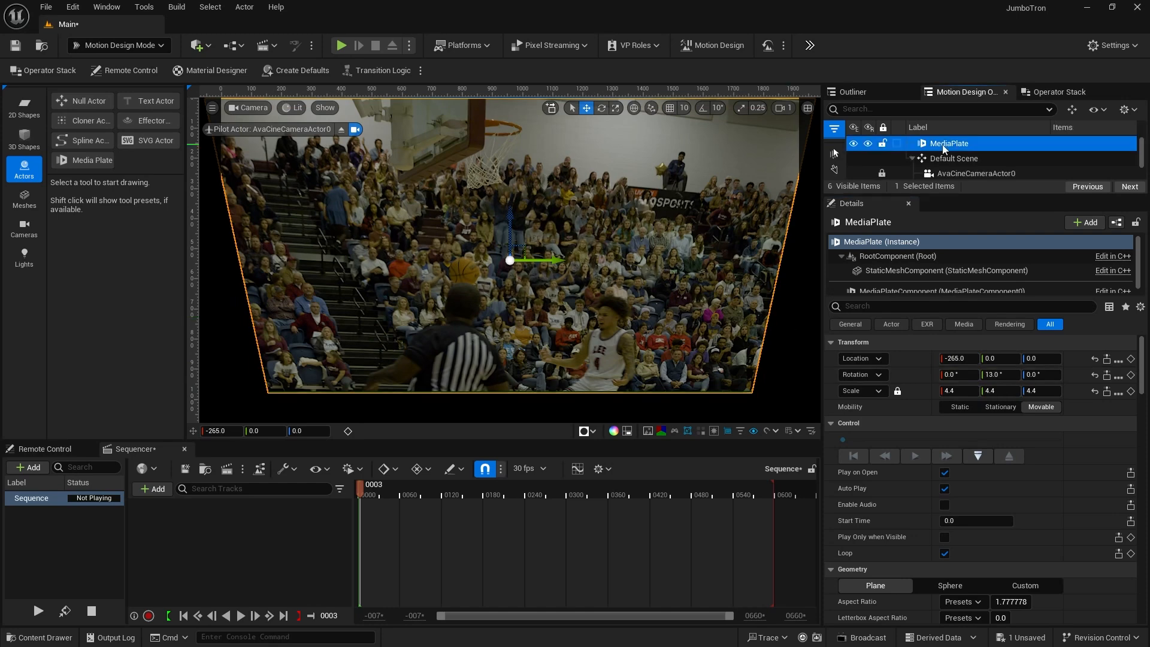
{"action": "key", "text": "F2"}
{"action": "type", "text": "1"}
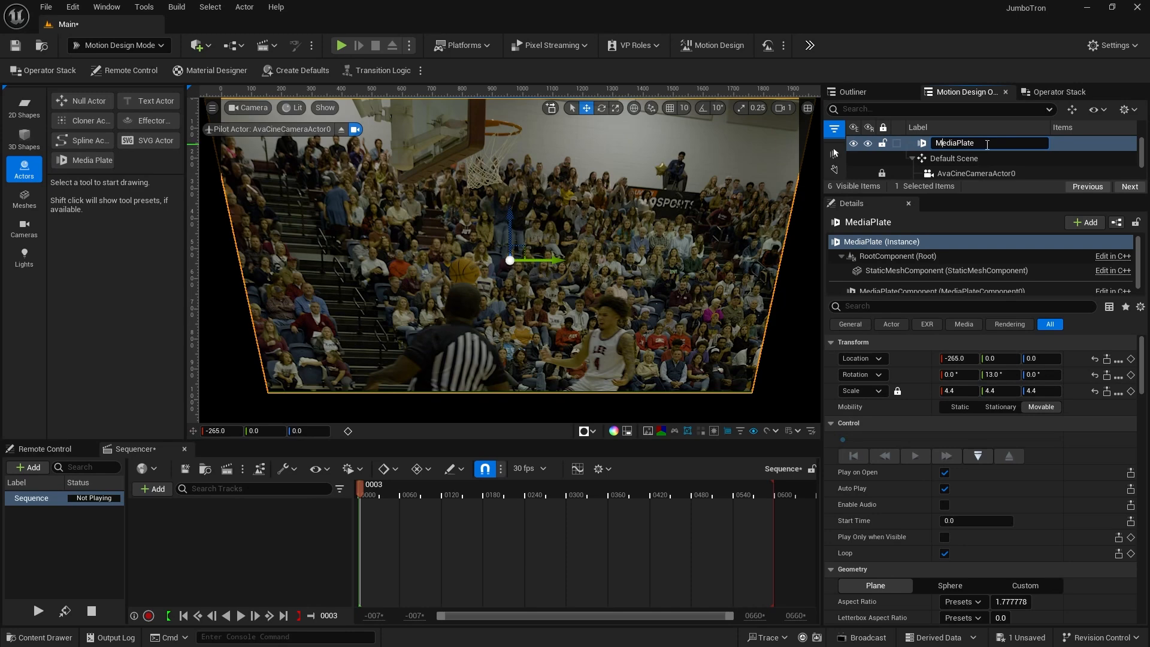
{"action": "key", "text": "Return"}
{"action": "left_click", "coordinate": [853, 143]}
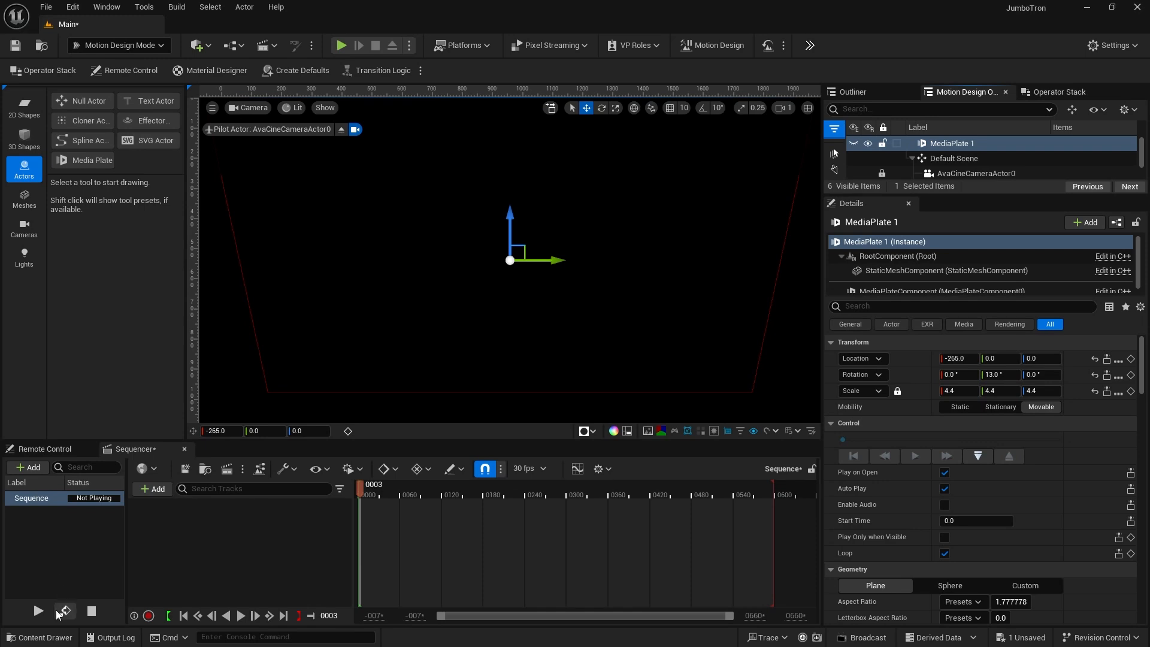
Create a new folder named Videos in the project's Content folder
{"action": "left_click", "coordinate": [59, 638]}
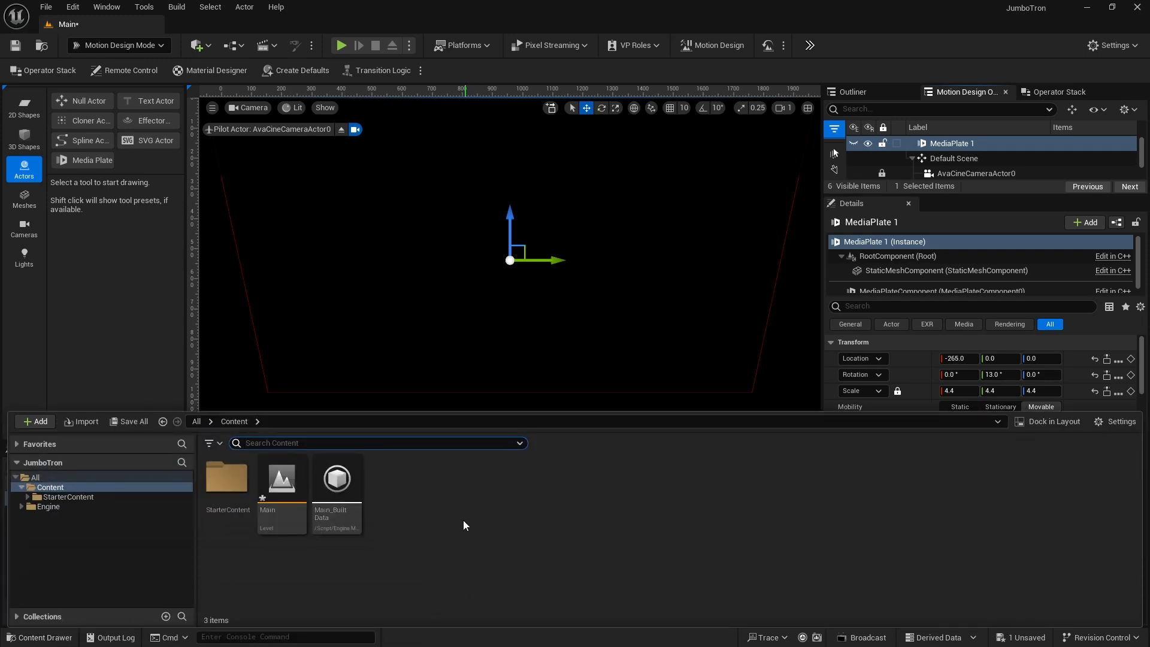
{"action": "left_click", "coordinate": [54, 488]}
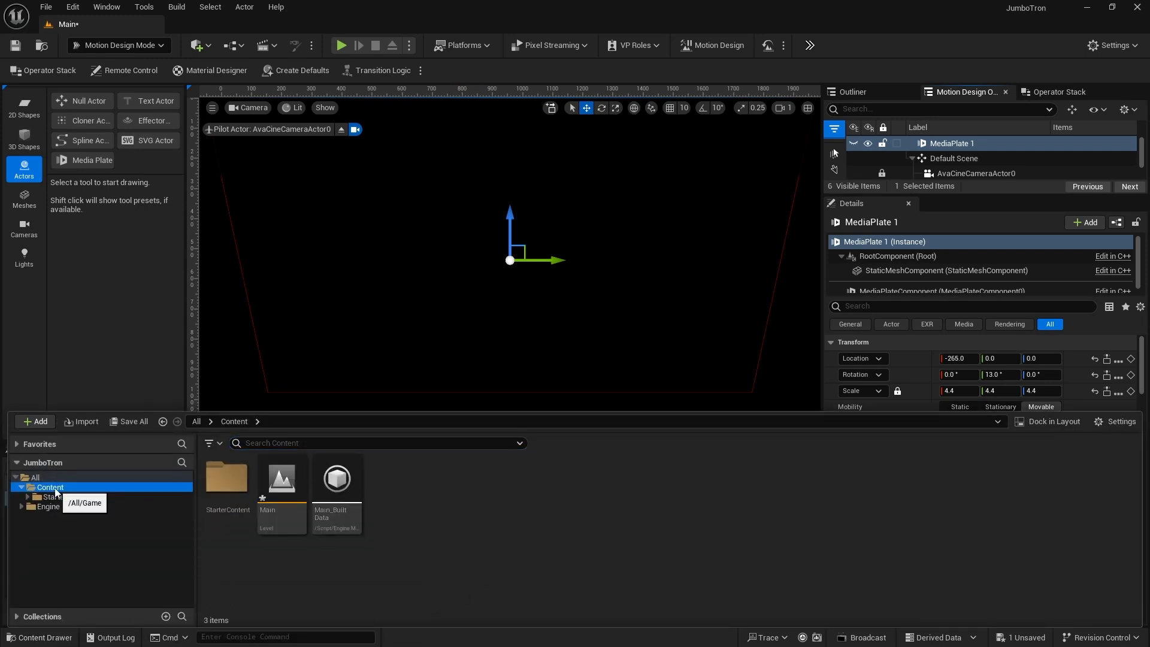
{"action": "right_click", "coordinate": [446, 472]}
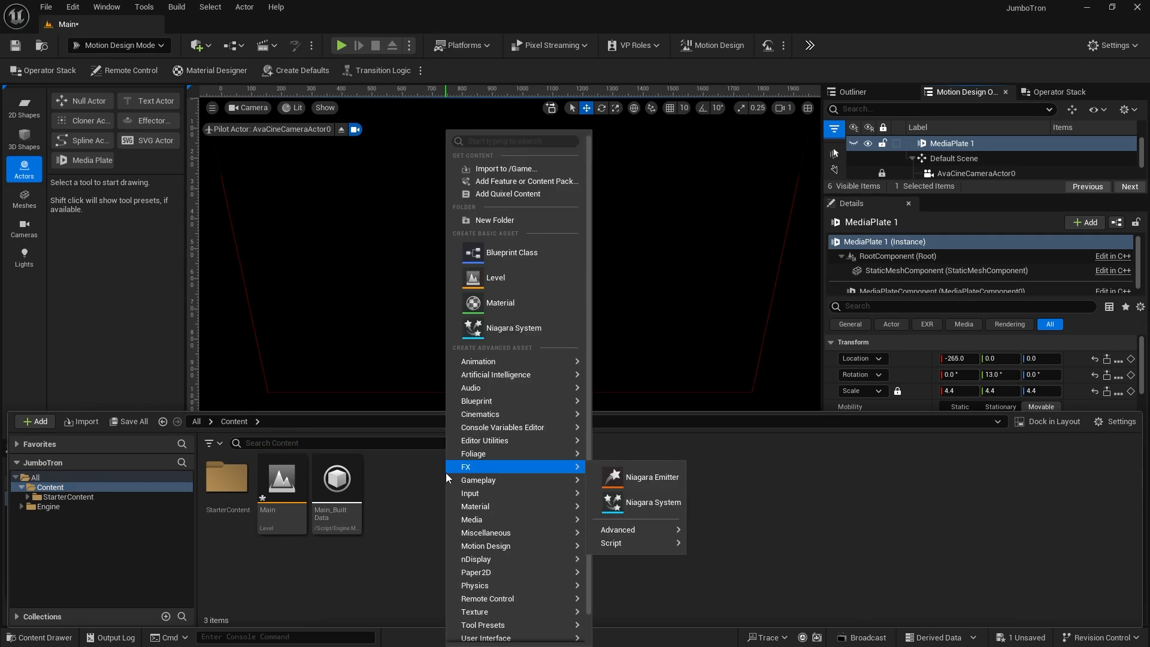
{"action": "left_click", "coordinate": [497, 221]}
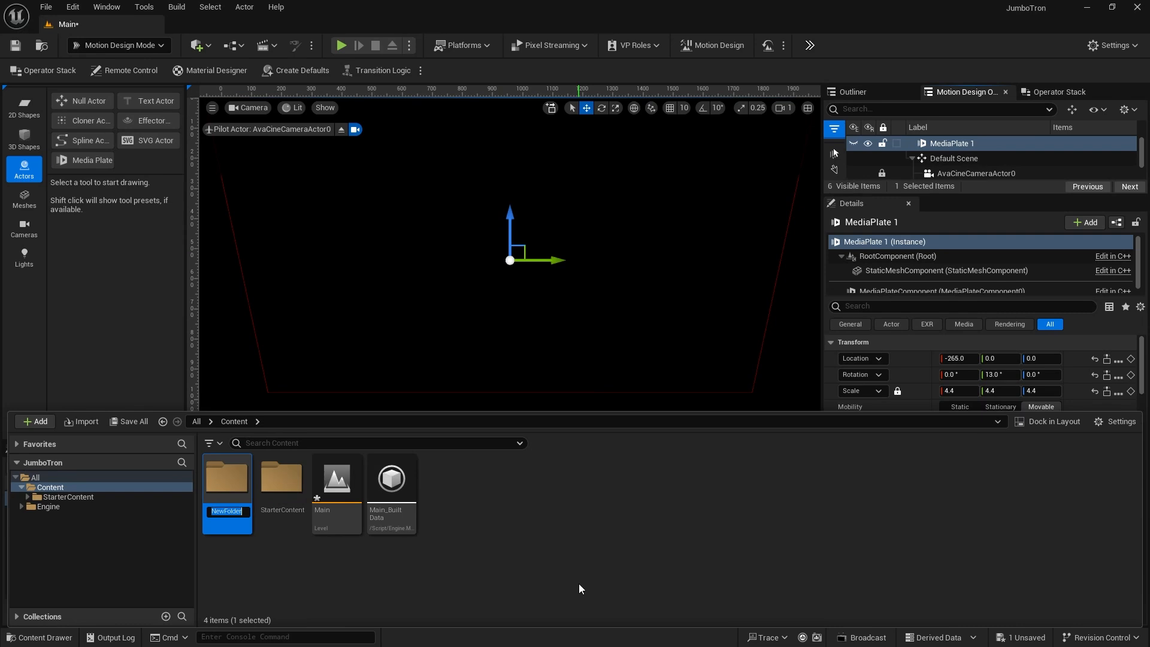
{"action": "type", "text": "Videos"}
{"action": "key", "text": "Return"}
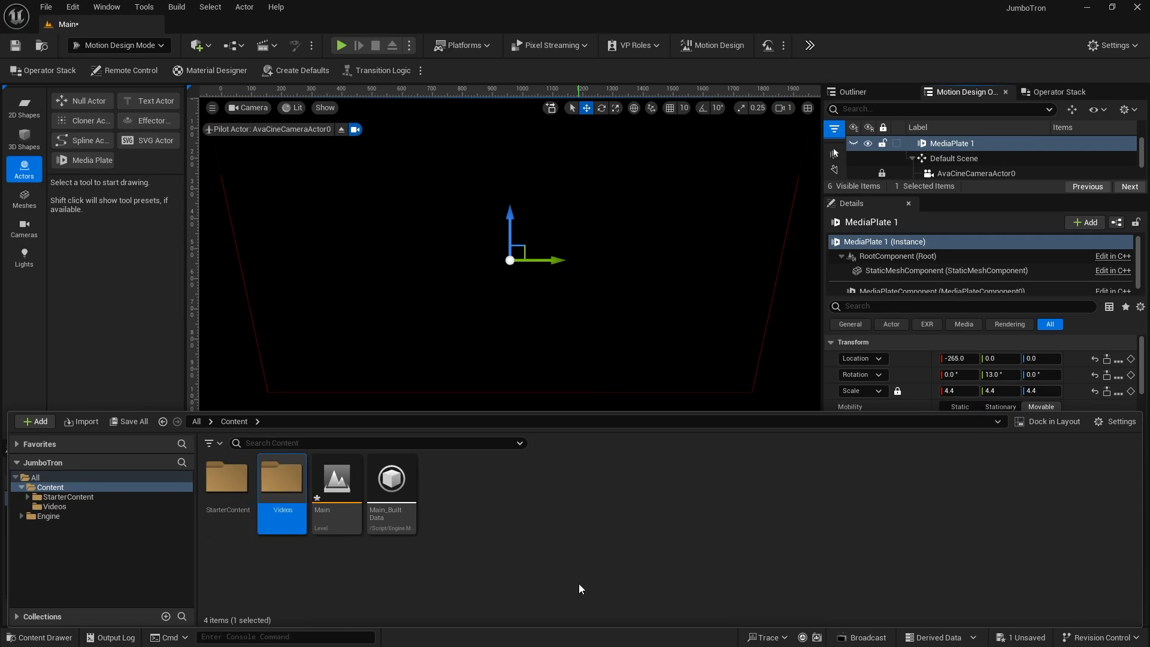
Import highlights.mp4 into the Videos folder and save the resulting file media source asset
{"action": "double_click", "coordinate": [300, 473]}
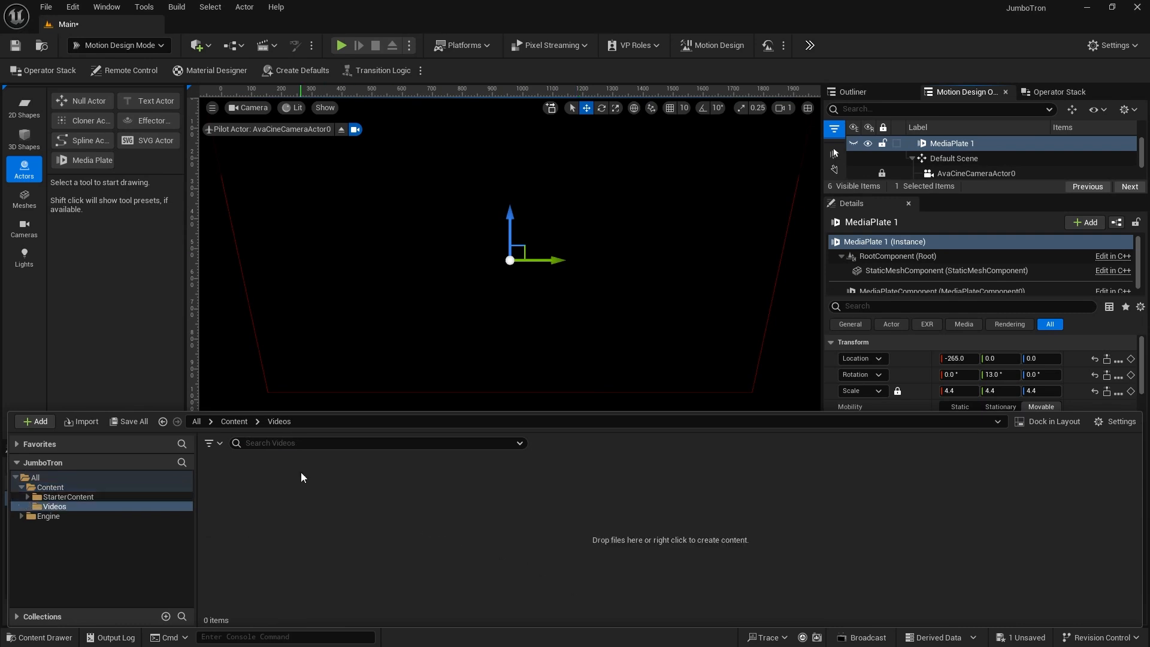
{"action": "right_click", "coordinate": [386, 487]}
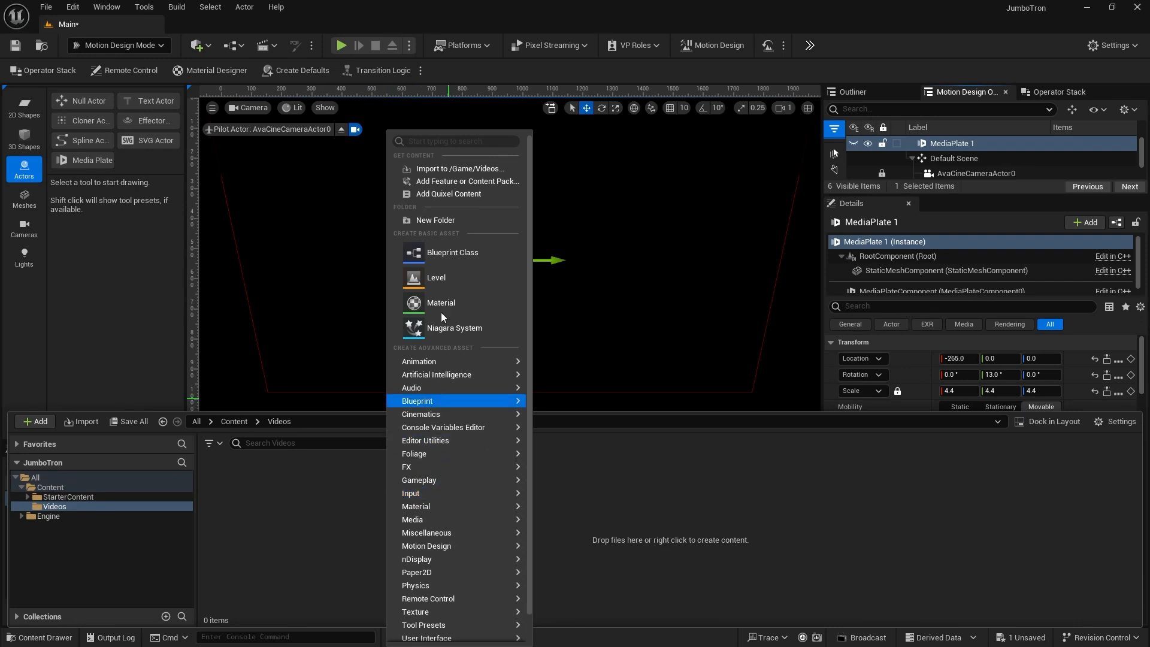
{"action": "left_click", "coordinate": [438, 172]}
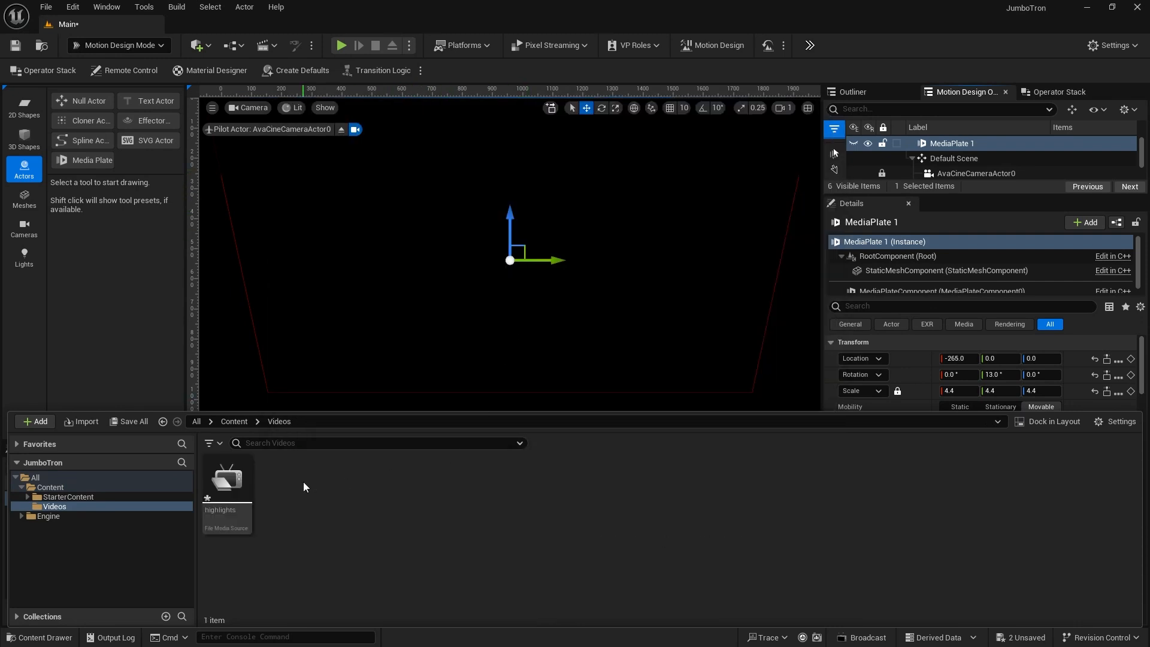
{"action": "left_click", "coordinate": [218, 478]}
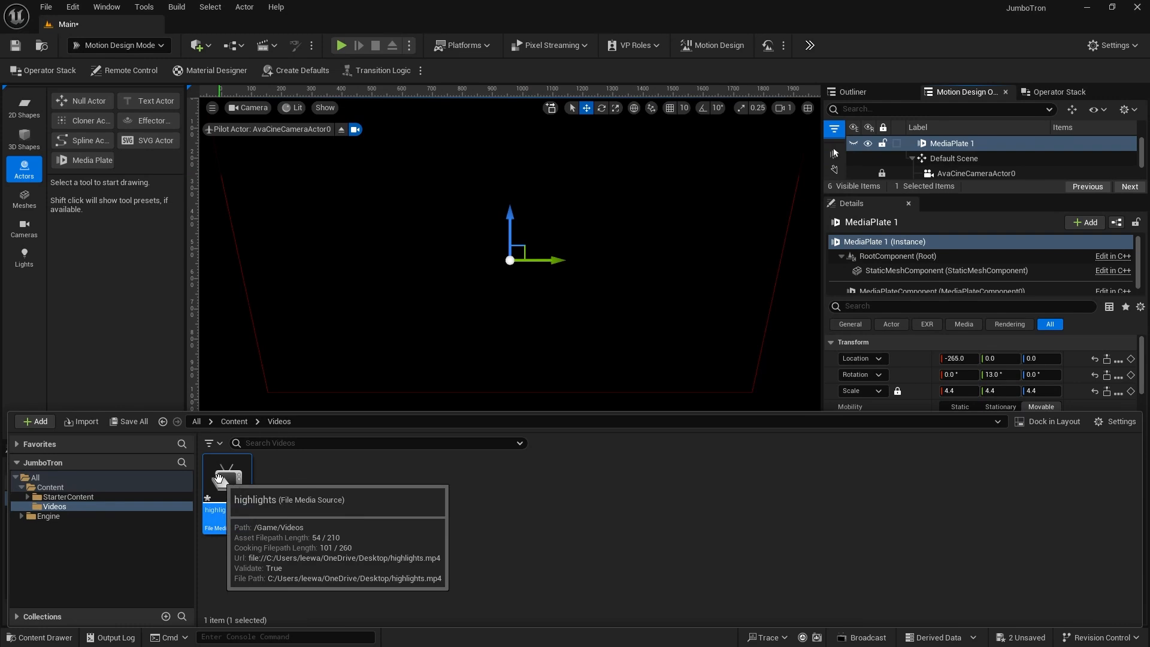
{"action": "key", "text": "ctrl+s"}
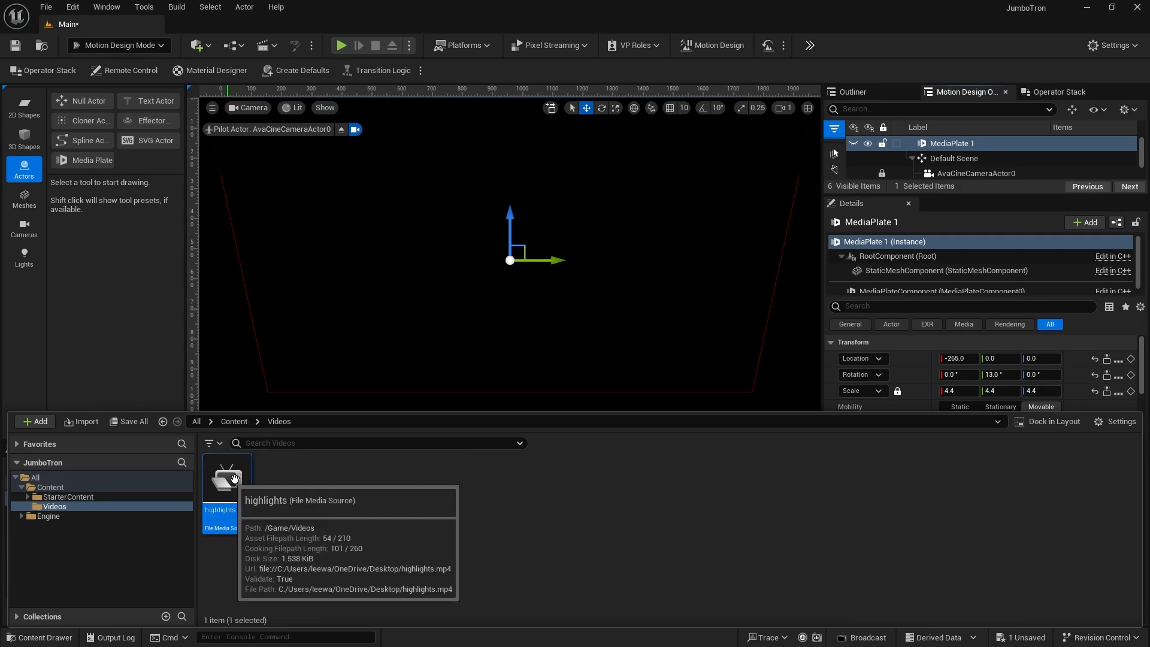
Place the highlights media source in the scene near the centre, at about X -265, Y -15, Z 1
{"action": "left_click", "coordinate": [489, 292]}
{"action": "left_click_drag", "start_coordinate": [489, 292], "coordinate": [492, 259]}
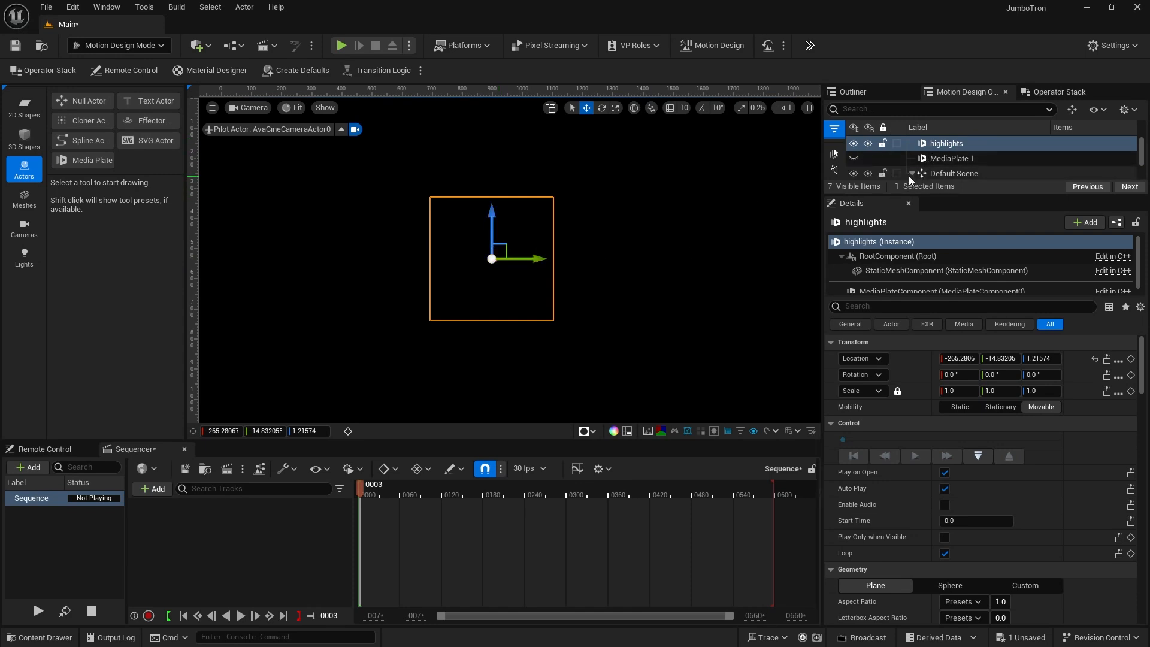
Rename the highlights actor as "Media Plate 2" and open its media so the video plays on the plate
{"action": "left_click", "coordinate": [949, 145]}
{"action": "left_click", "coordinate": [949, 144]}
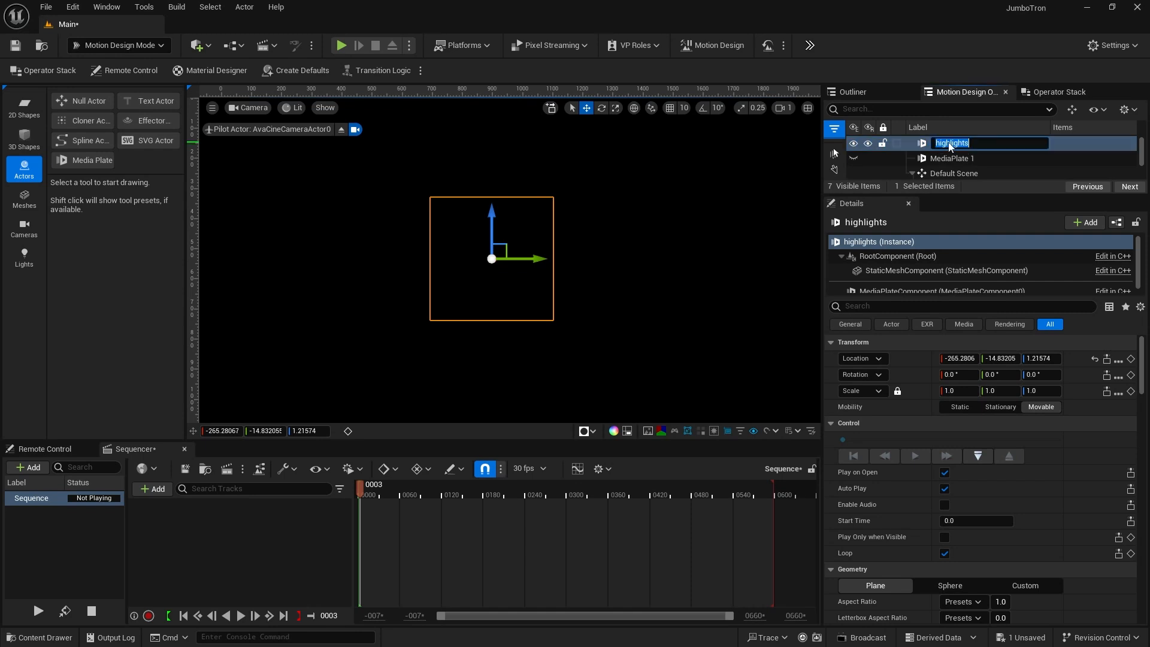
{"action": "type", "text": "Media Plate 2"}
{"action": "key", "text": "Return"}
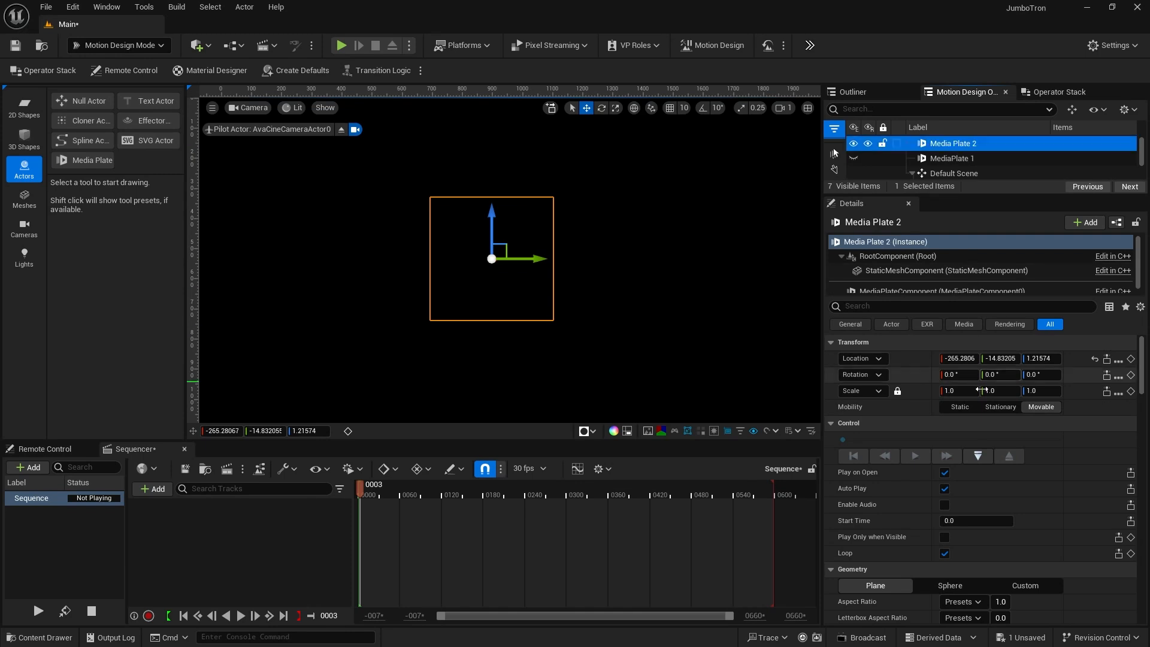
{"action": "left_click", "coordinate": [977, 457]}
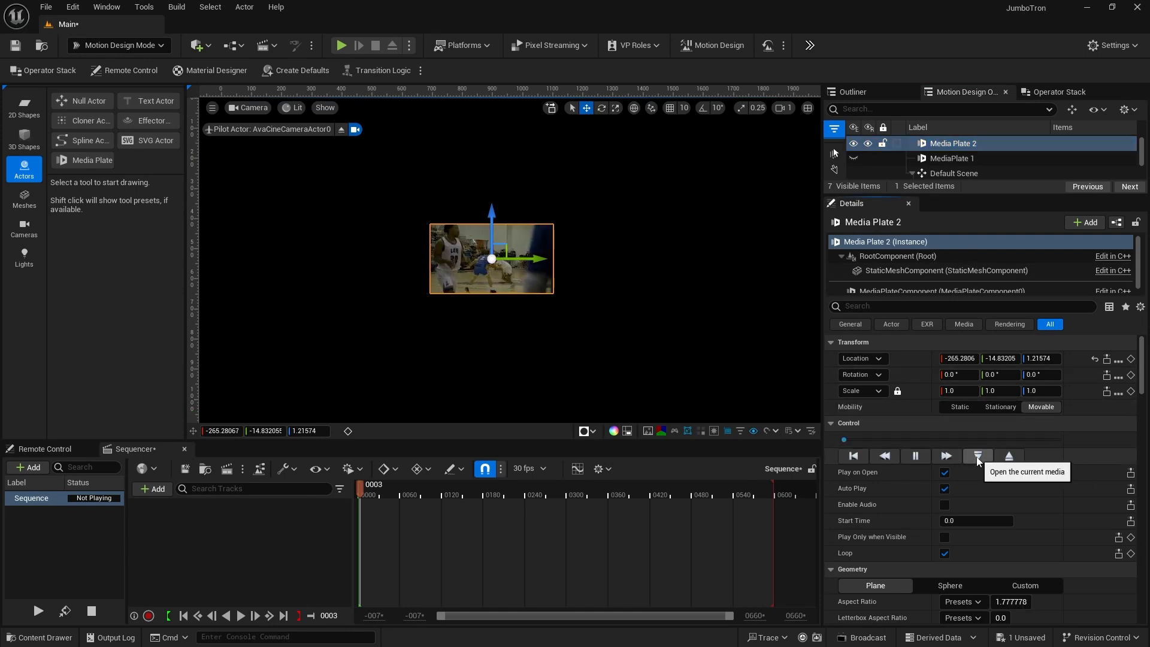
Set Media Plate 2's uniform scale to 4.4 and its location to X 265, Y 0, Z 0
{"action": "left_click", "coordinate": [951, 391]}
{"action": "type", "text": "4"}
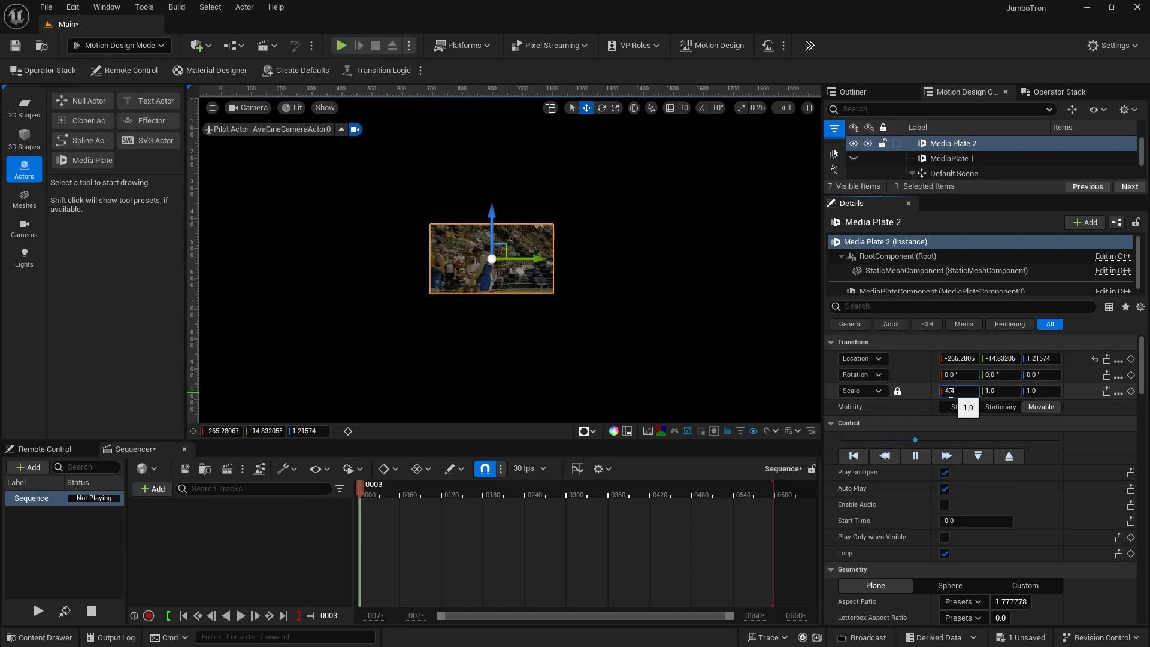
{"action": "type", "text": ".4"}
{"action": "key", "text": "Return"}
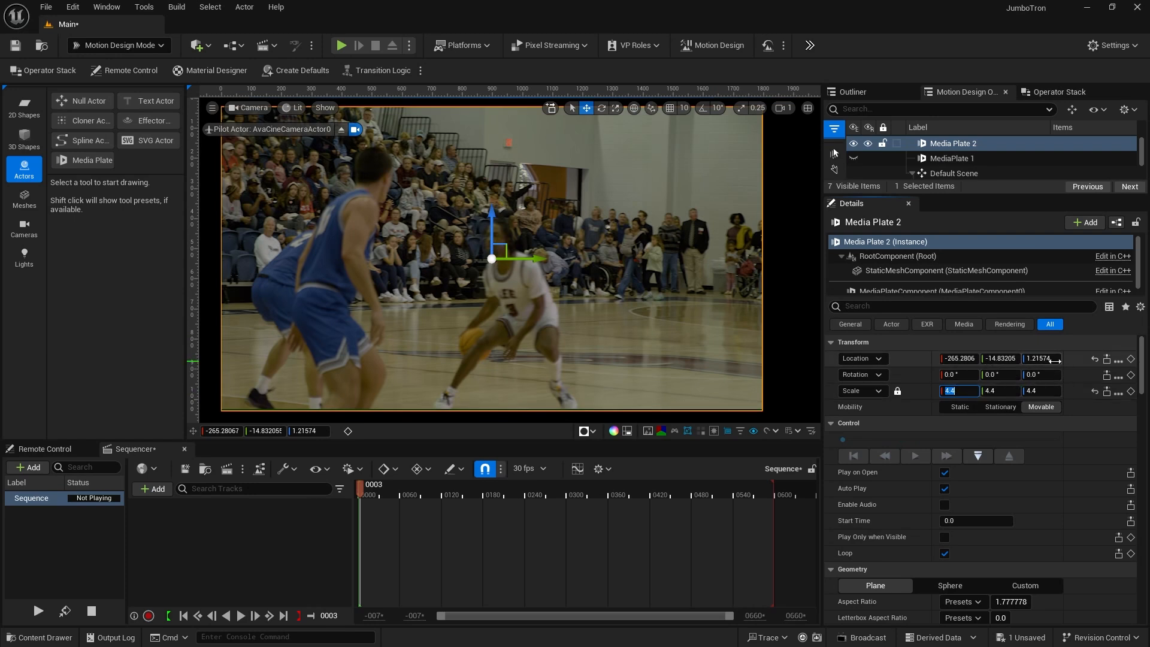
{"action": "left_click", "coordinate": [1093, 359]}
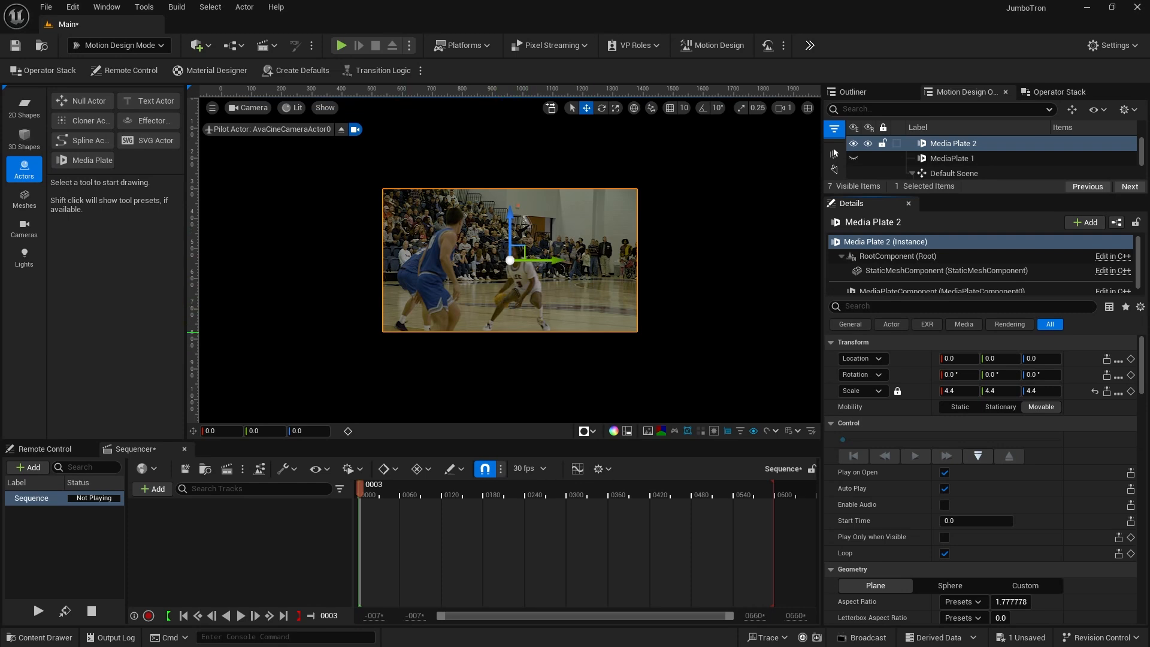
{"action": "left_click", "coordinate": [952, 359]}
{"action": "key", "text": "Return"}
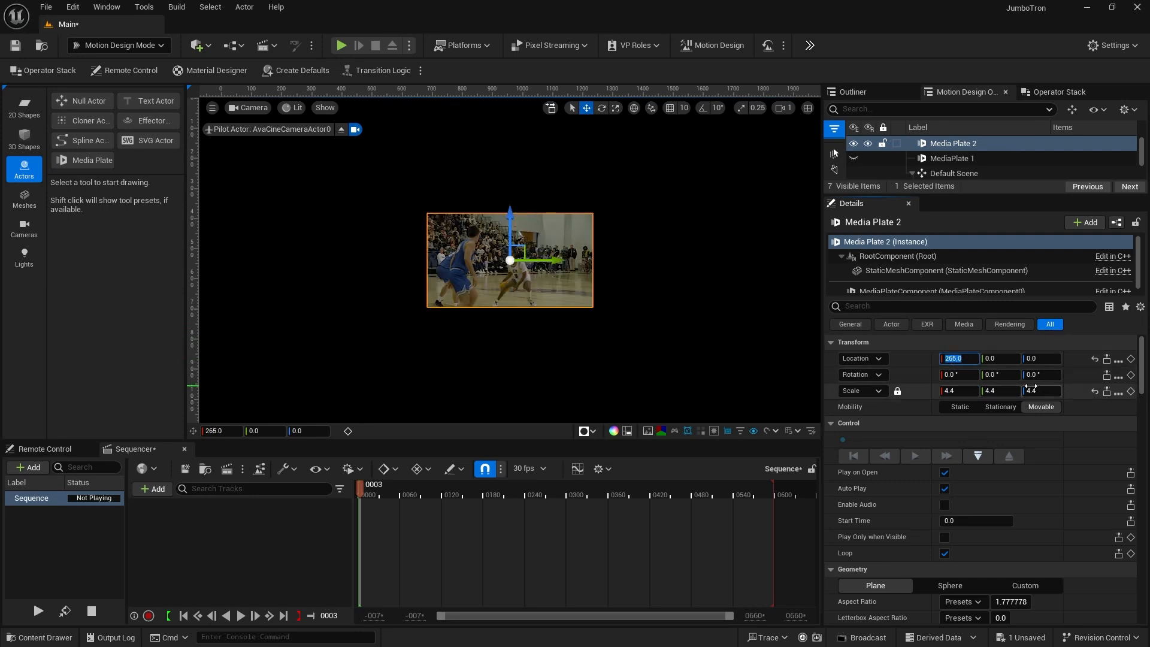
Set Media Plate 2's rotation to 13° on Y and 180° on Z
{"action": "left_click", "coordinate": [994, 374]}
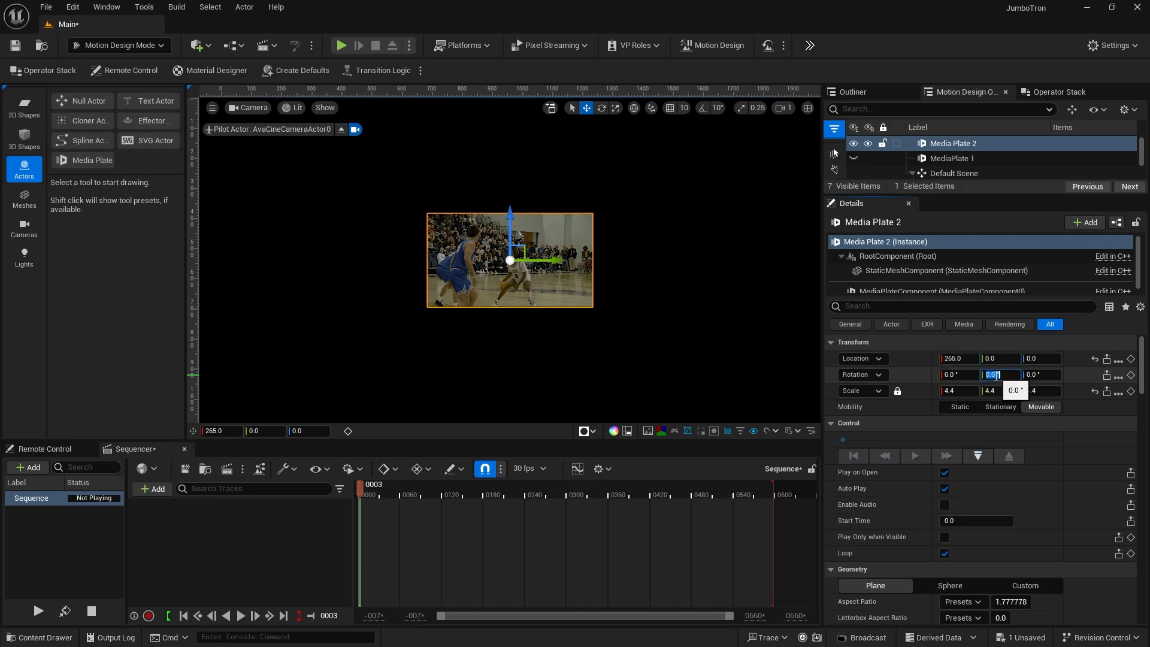
{"action": "type", "text": "13"}
{"action": "key", "text": "Return"}
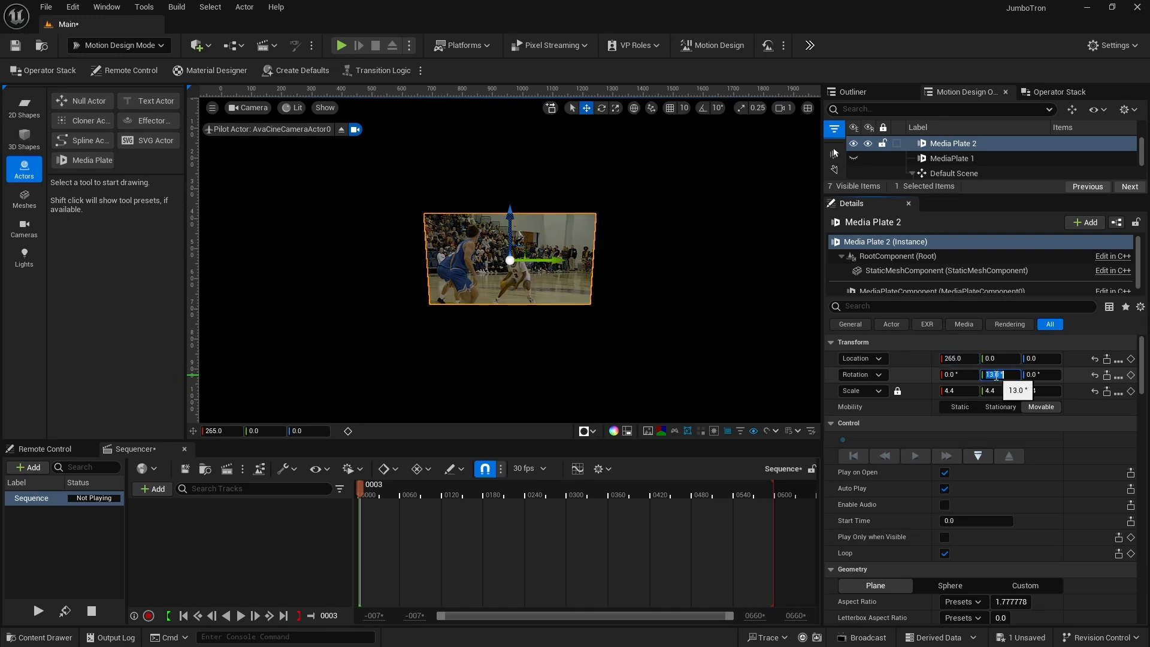
{"action": "left_click", "coordinate": [1030, 374]}
{"action": "type", "text": "180"}
{"action": "key", "text": "Return"}
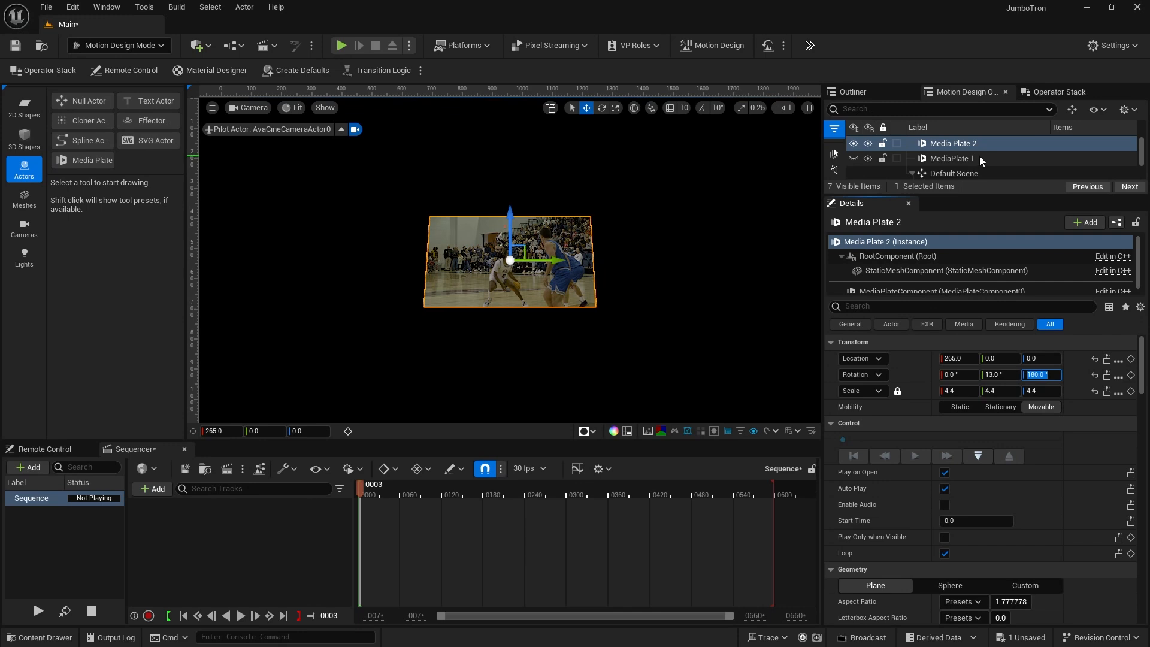
Group Media Plate 2 and MediaPlate 1 under a new null actor and show MediaPlate 1 in the viewport
{"action": "left_click", "coordinate": [943, 157], "text": "ctrl"}
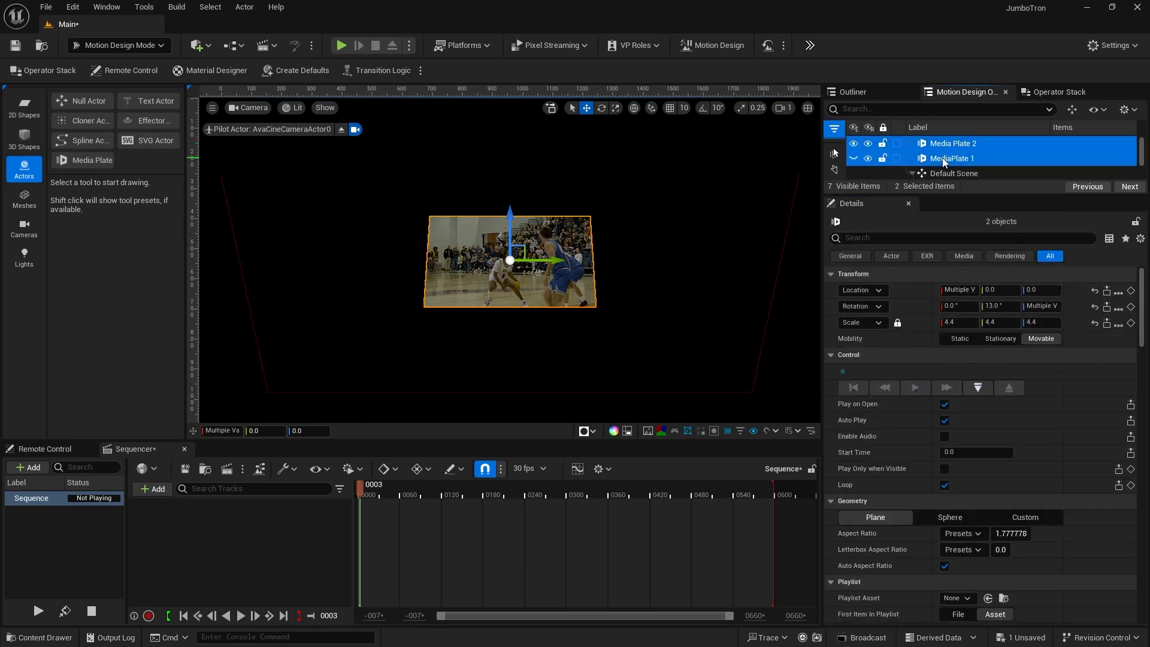
{"action": "left_click", "coordinate": [1070, 110]}
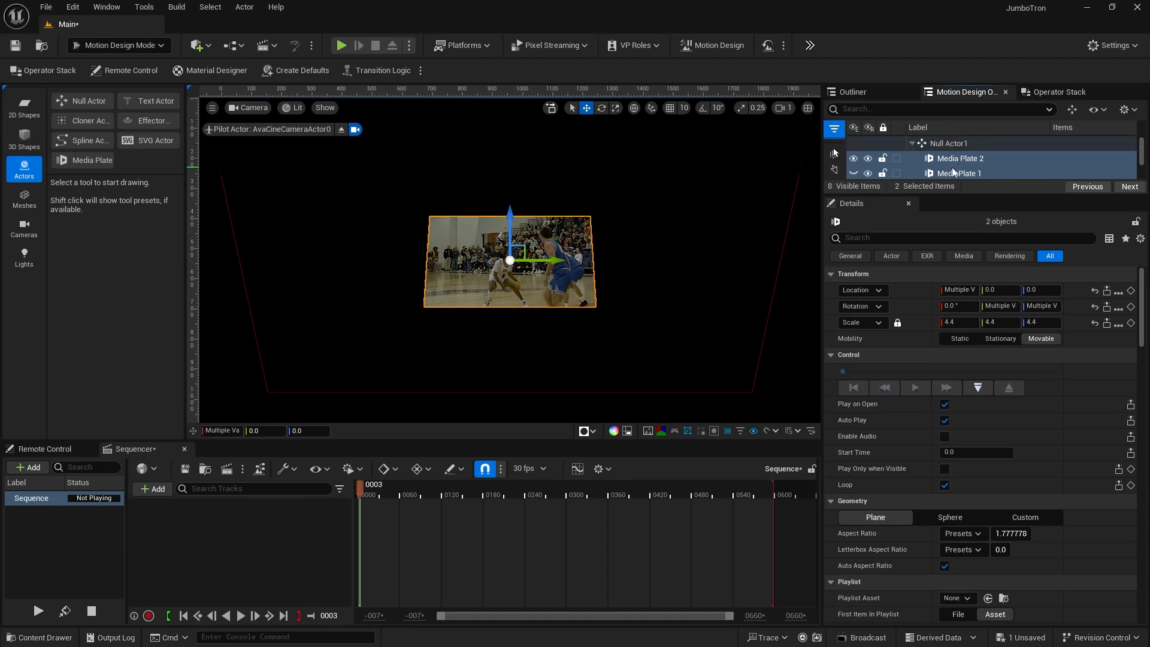
{"action": "left_click", "coordinate": [948, 143]}
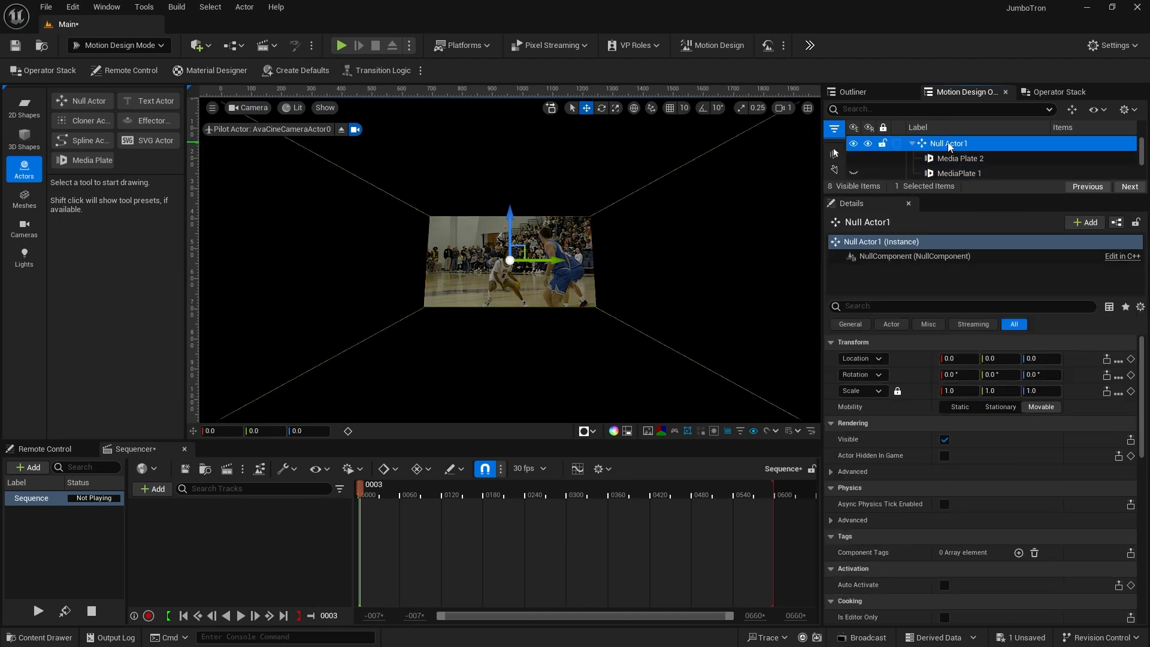
{"action": "key", "text": "ctrl+z"}
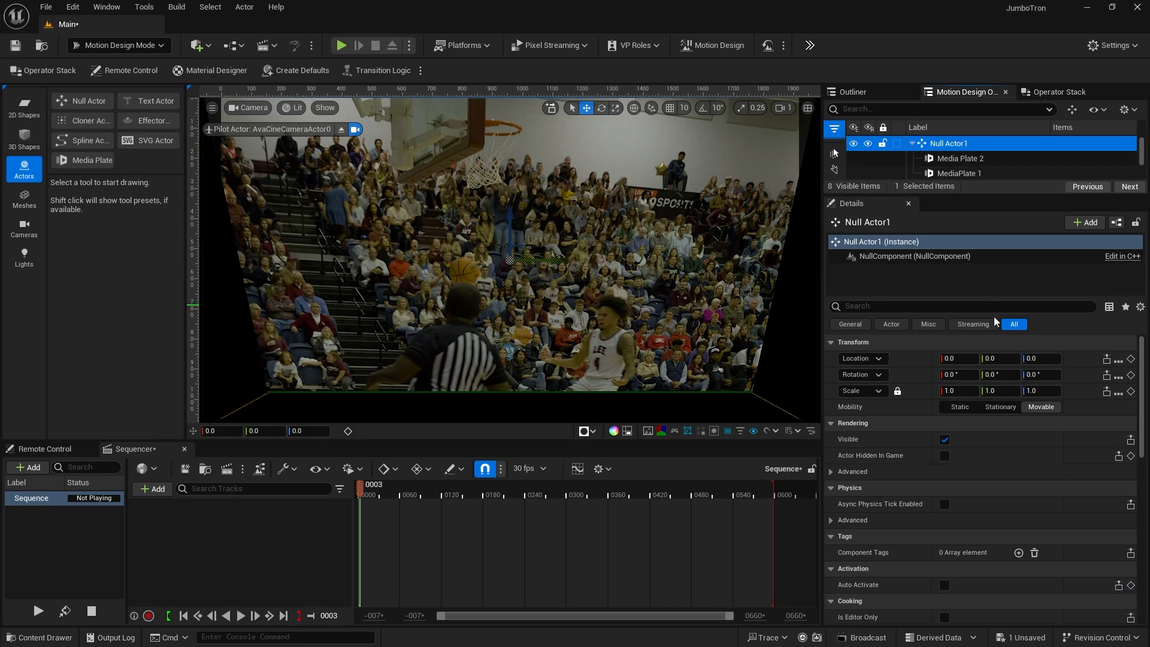
Test rotating the null actor slightly around Z and set its Z rotation back to 0°
{"action": "mouse_move", "coordinate": [1042, 374]}
{"action": "left_mouse_down"}
{"action": "mouse_move", "coordinate": [1118, 374]}
{"action": "mouse_move", "coordinate": [1044, 374]}
{"action": "left_mouse_up"}
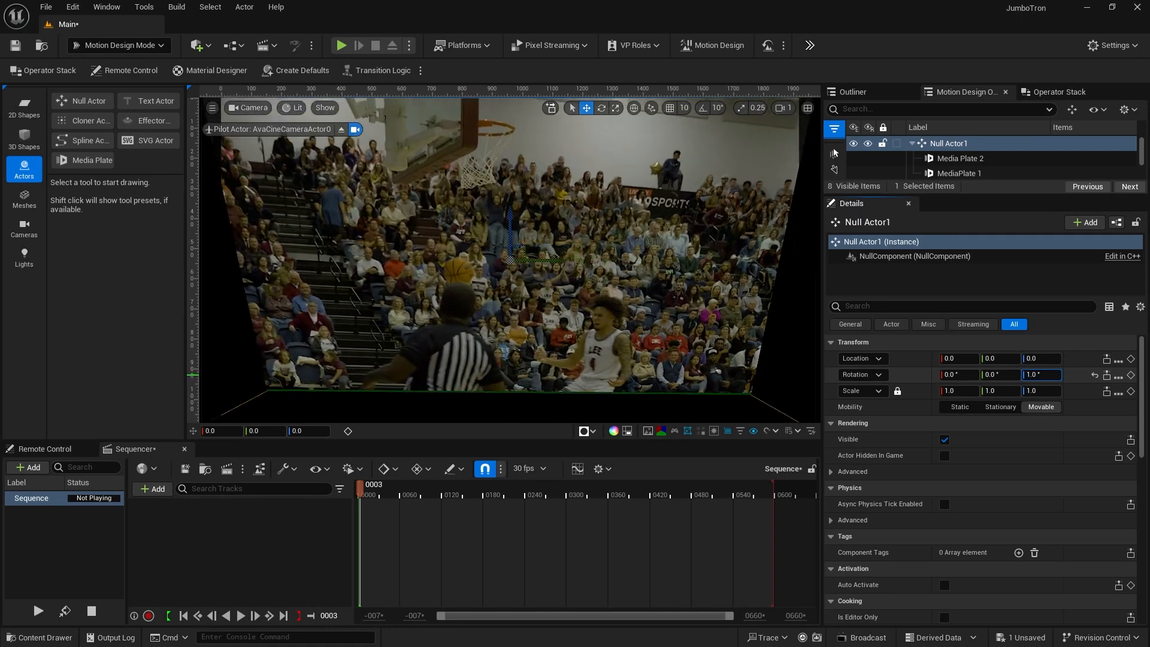
{"action": "left_click", "coordinate": [1042, 374]}
{"action": "type", "text": "0"}
{"action": "key", "text": "Return"}
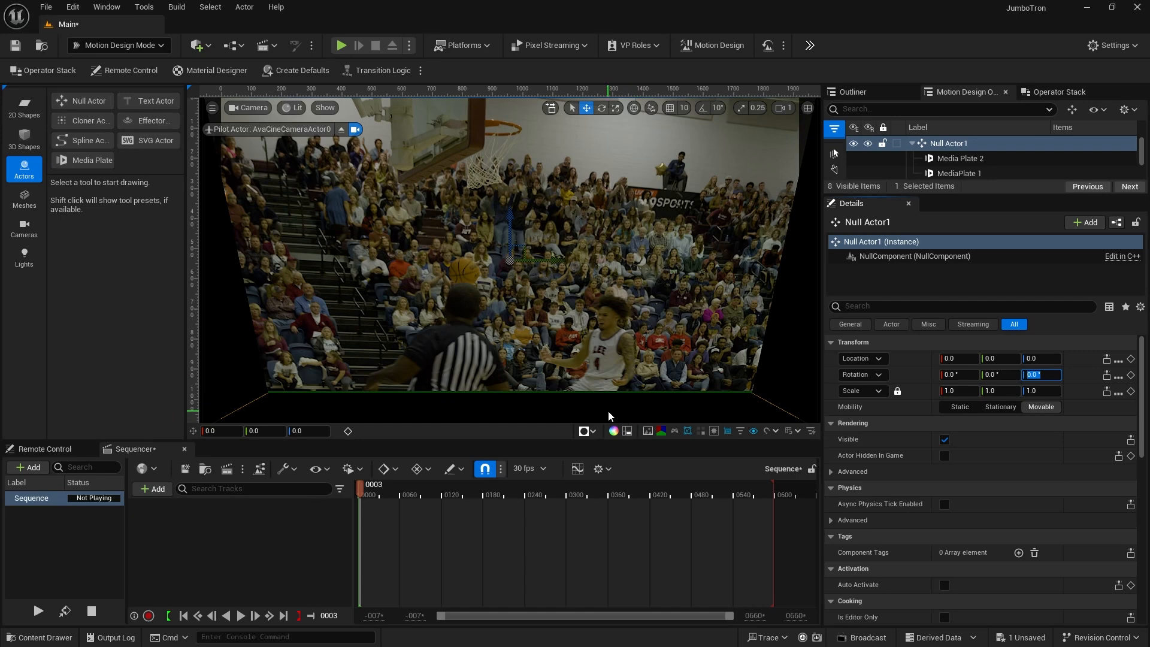
Add a new media plate named "MediaPlate3" and parent it under the null actor
{"action": "left_click", "coordinate": [76, 160]}
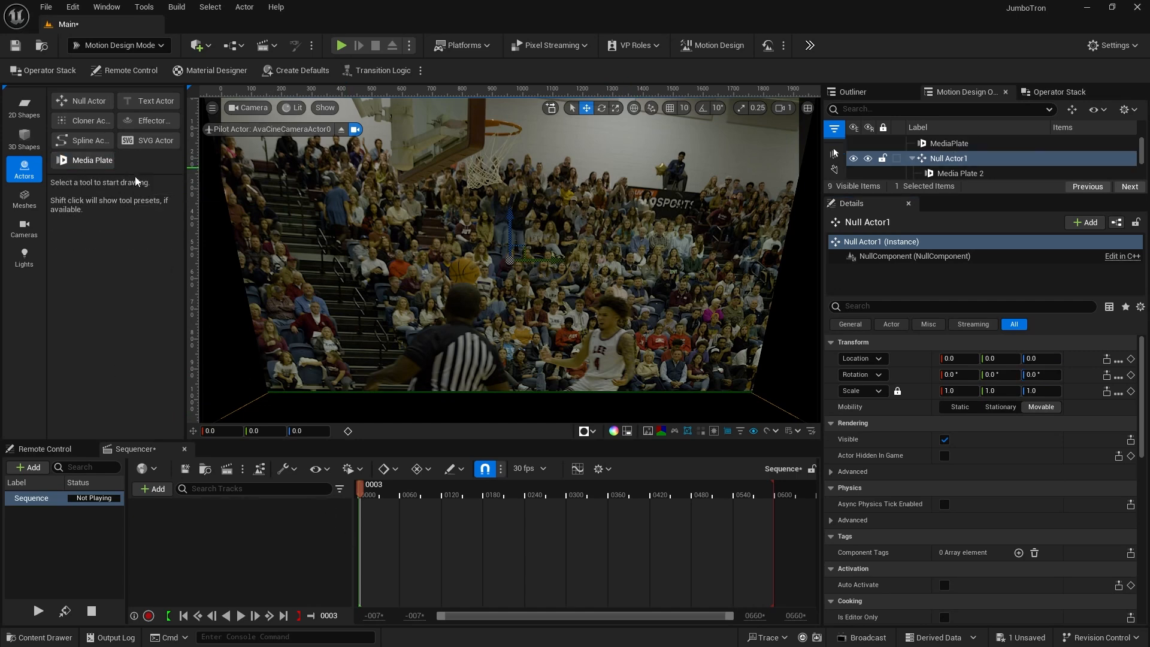
{"action": "left_click", "coordinate": [944, 144]}
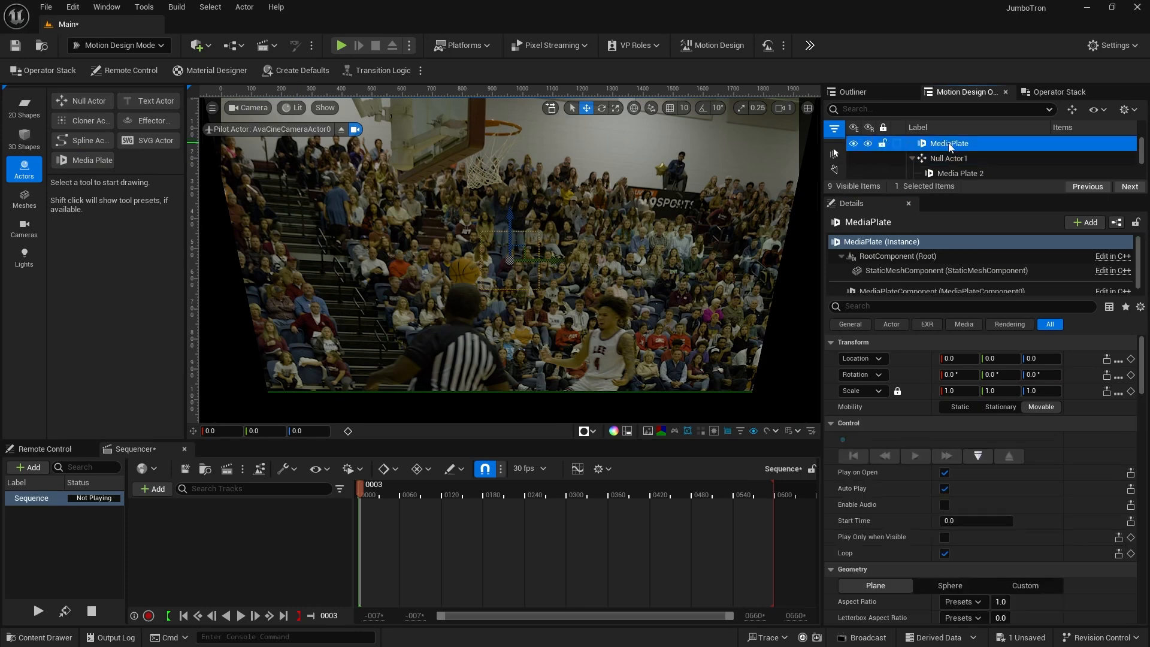
{"action": "left_click", "coordinate": [949, 145]}
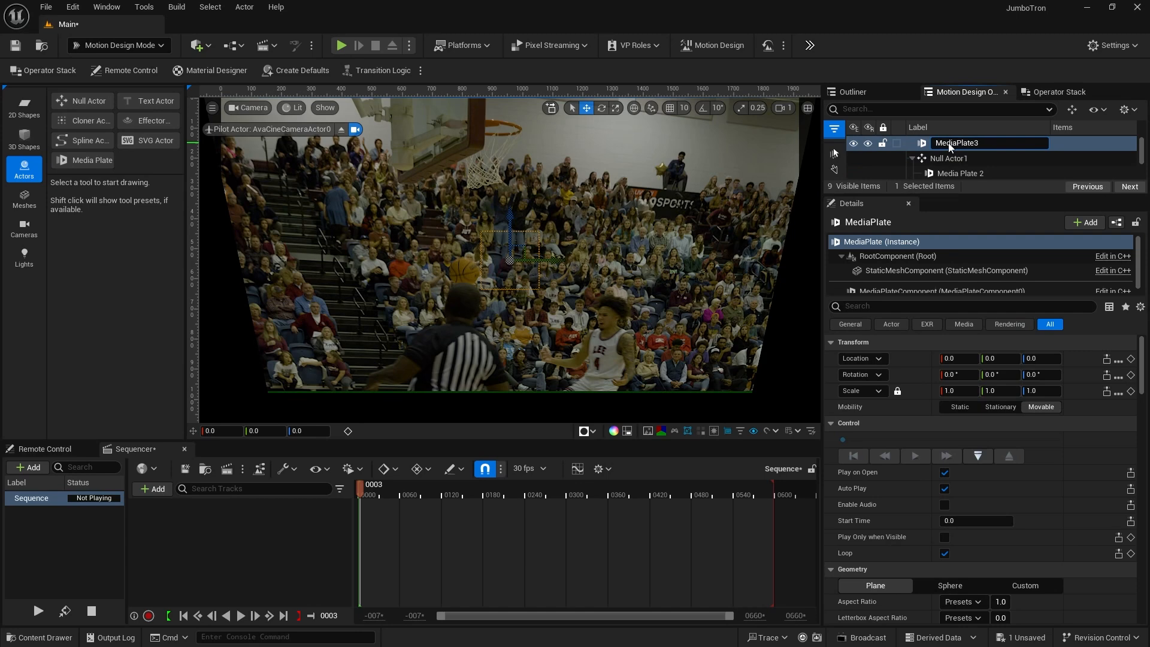
{"action": "key", "text": "Return"}
{"action": "left_click_drag", "start_coordinate": [950, 147], "coordinate": [947, 160]}
Rename the null actor that holds the media plates as "JumboTron"
{"action": "left_click", "coordinate": [944, 146]}
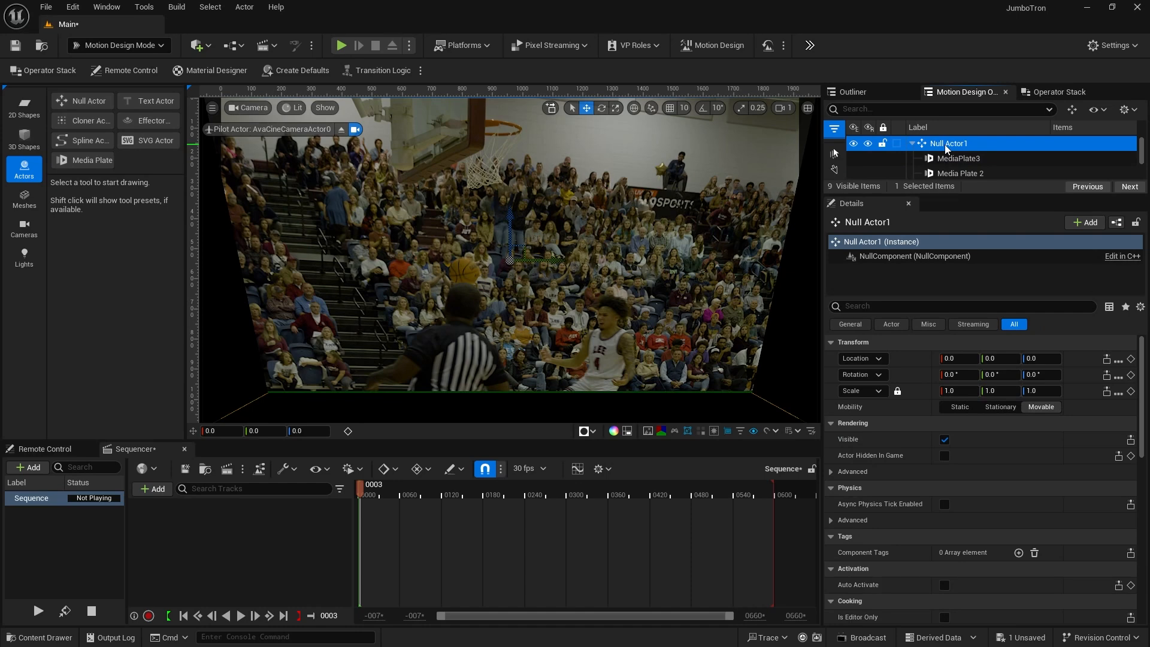
{"action": "left_click", "coordinate": [946, 148]}
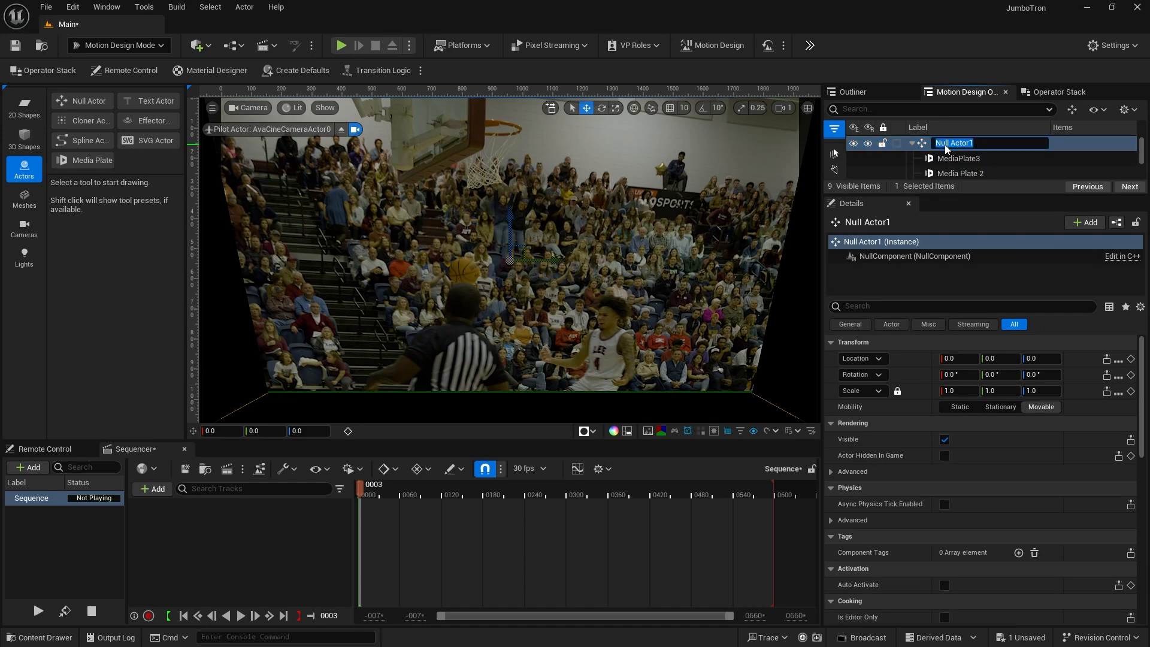
{"action": "type", "text": "JumboTron"}
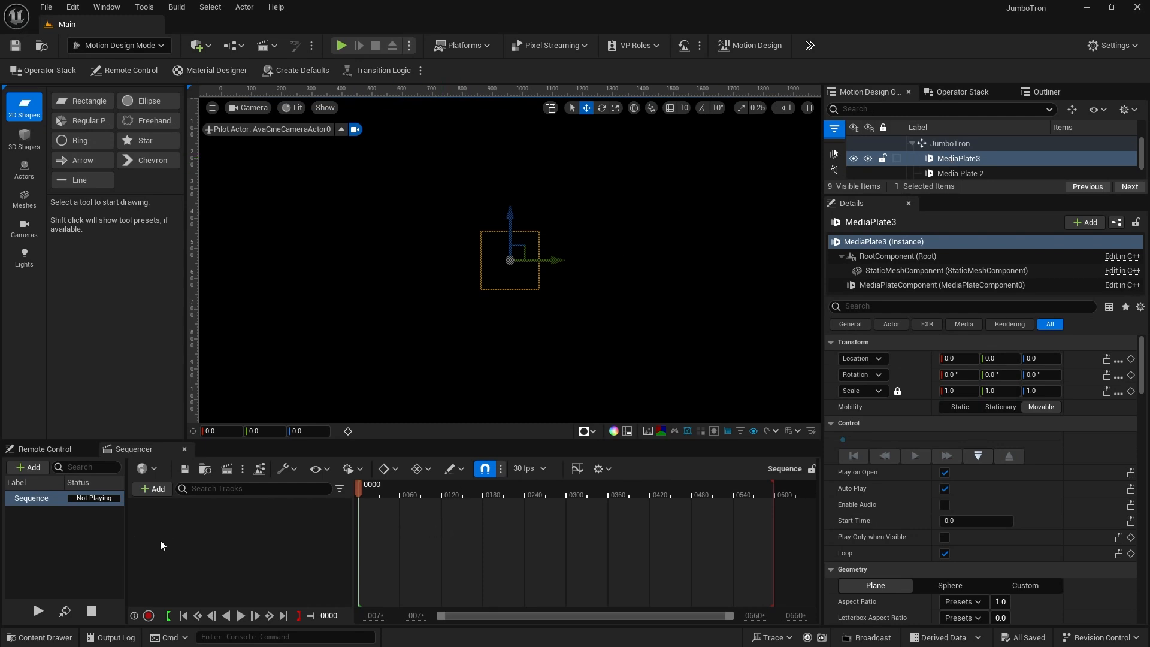
Create a new Img Media Source asset in the Videos folder
{"action": "left_click", "coordinate": [56, 640]}
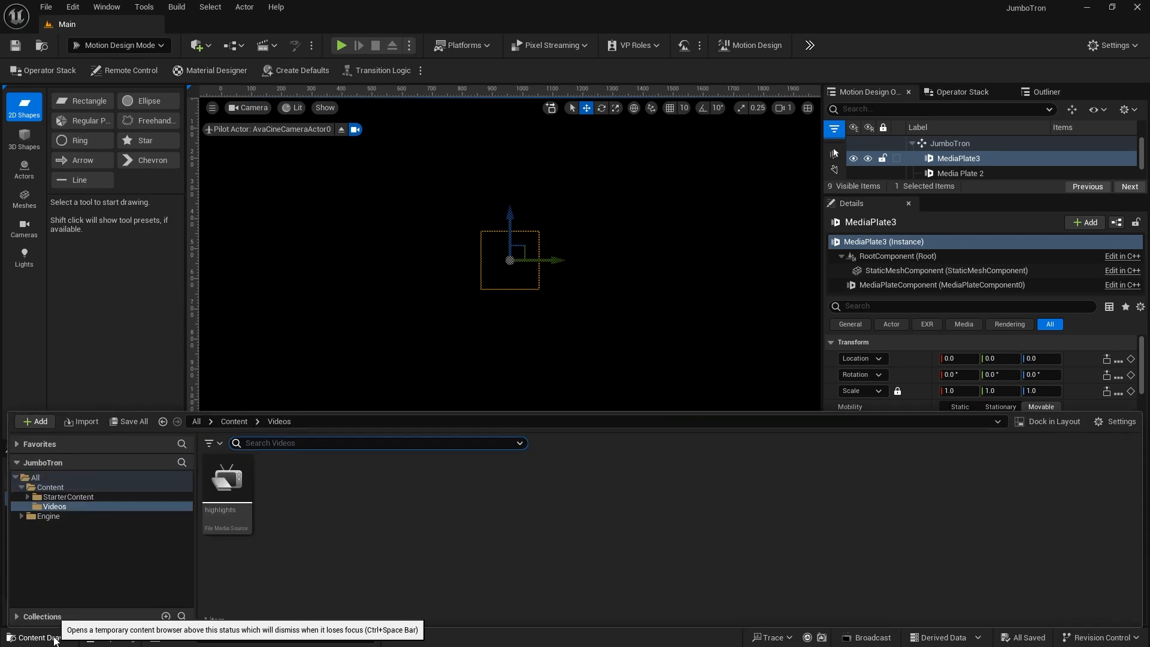
{"action": "left_click", "coordinate": [59, 507]}
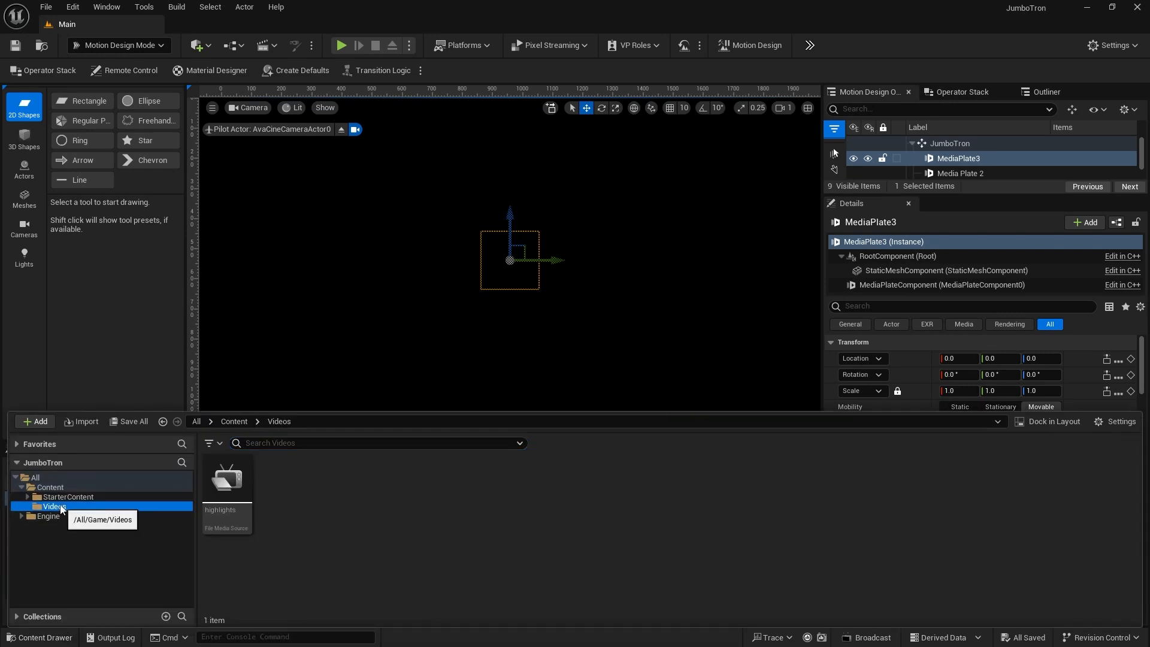
{"action": "right_click", "coordinate": [356, 517]}
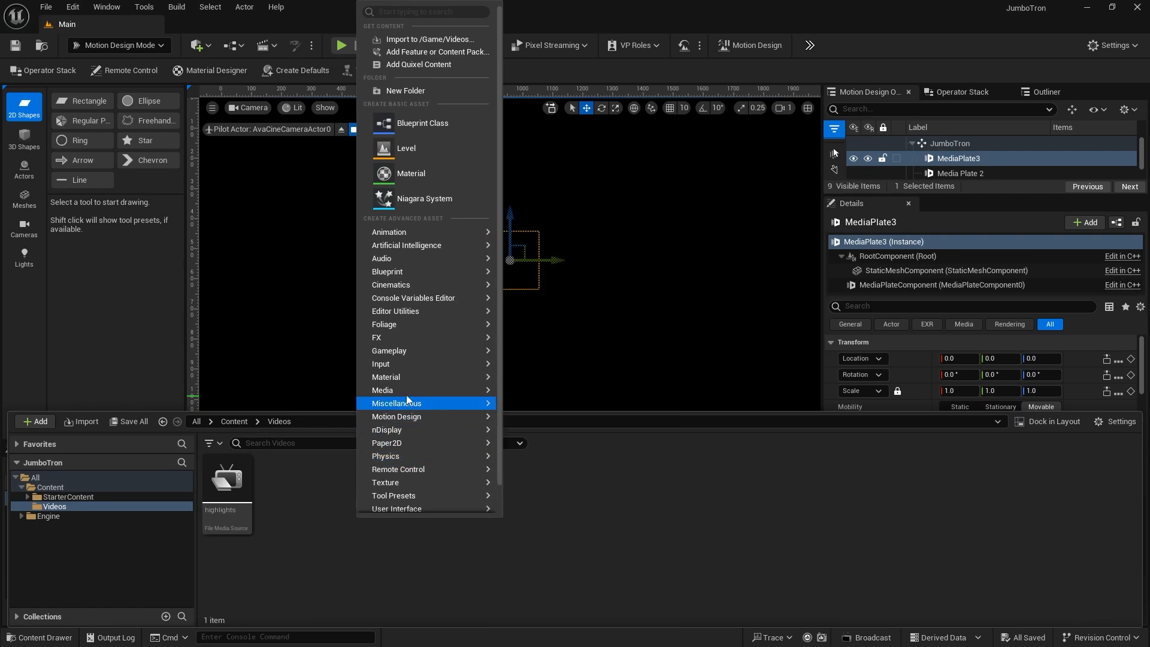
{"action": "mouse_move", "coordinate": [404, 389]}
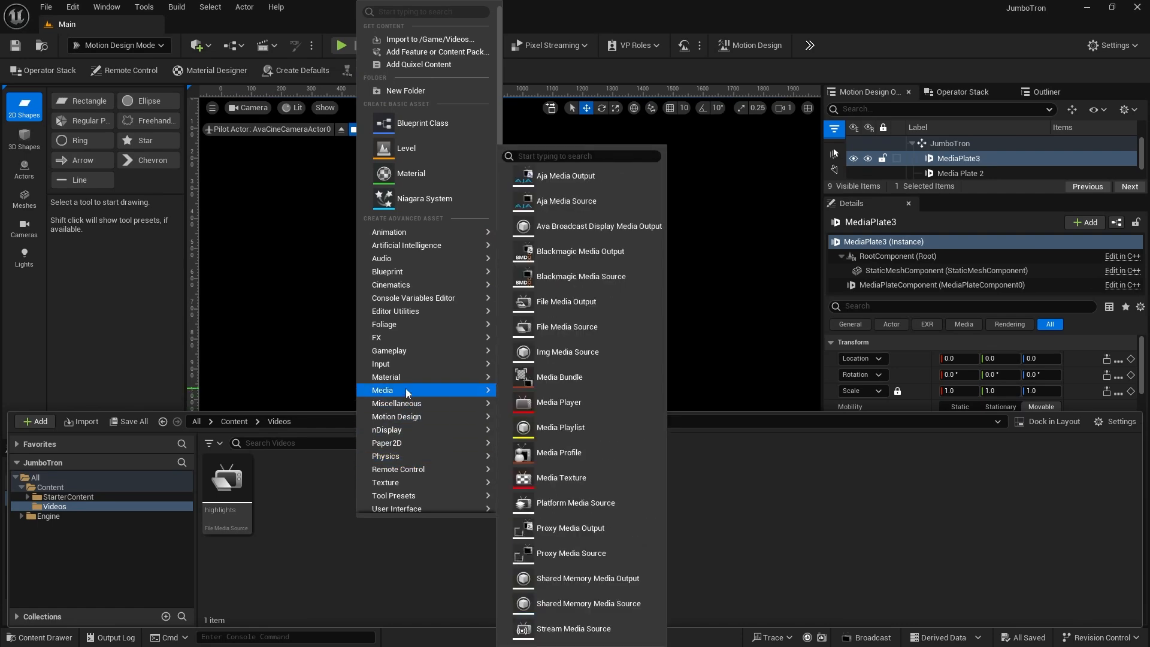
{"action": "left_click", "coordinate": [580, 353]}
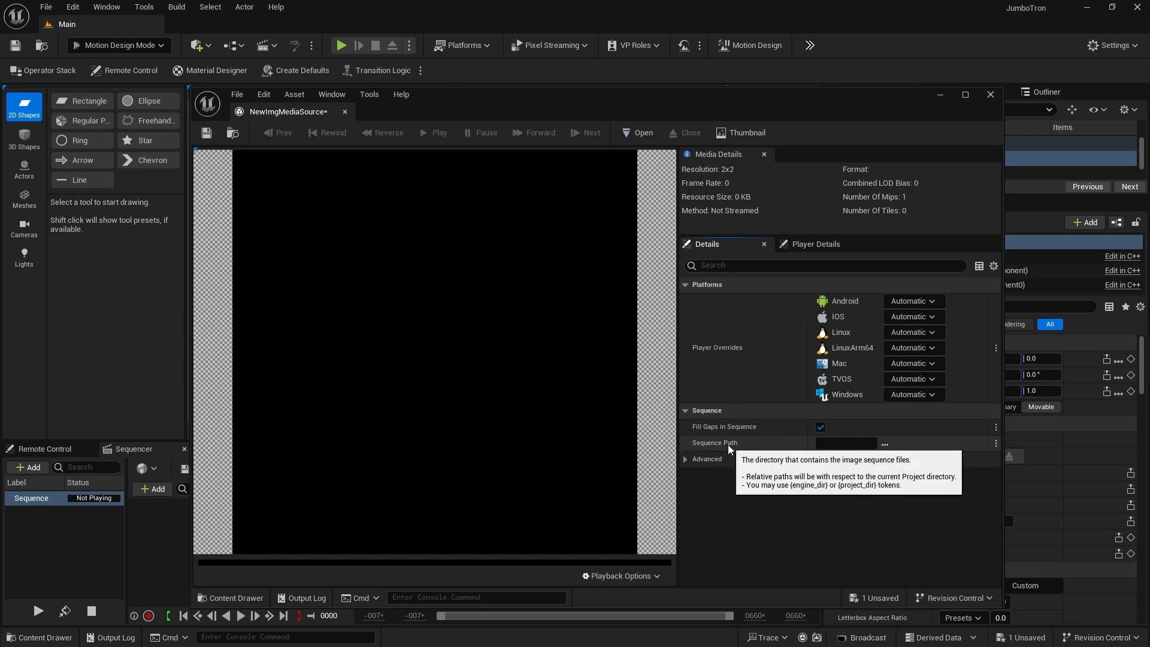
Set the image media source's sequence path using vs_moGfc_00000.png from pngSequence/vs_moGfc, and preview the sequence in the asset editor before closing it
{"action": "left_click", "coordinate": [885, 445]}
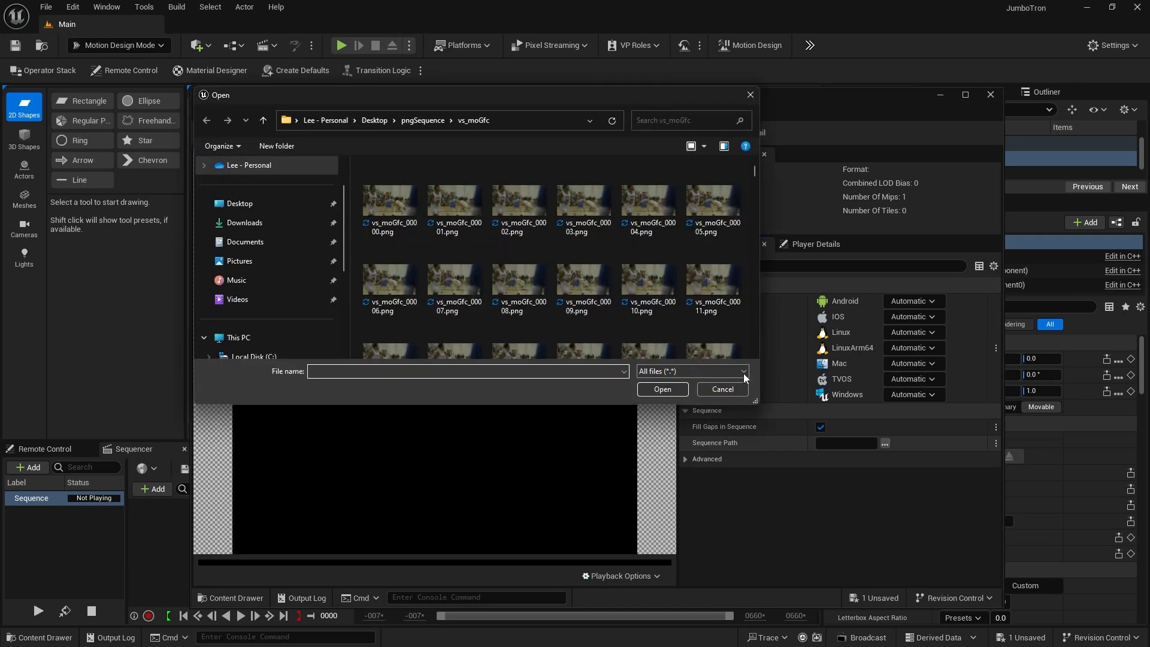
{"action": "left_click", "coordinate": [392, 194]}
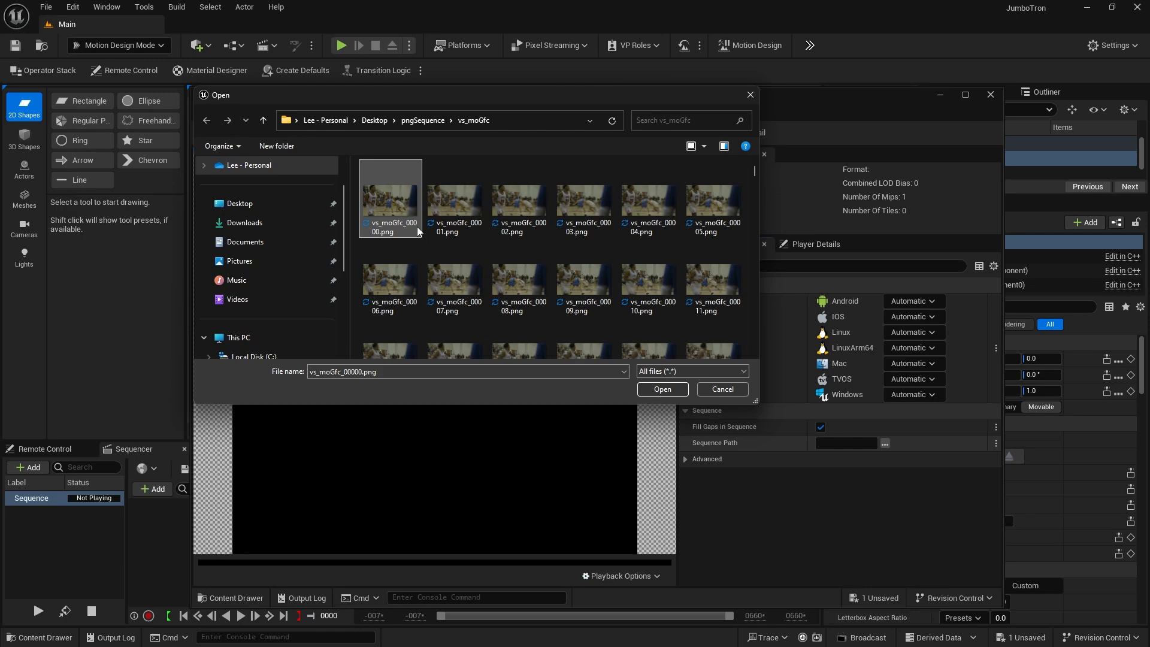
{"action": "left_click", "coordinate": [663, 389]}
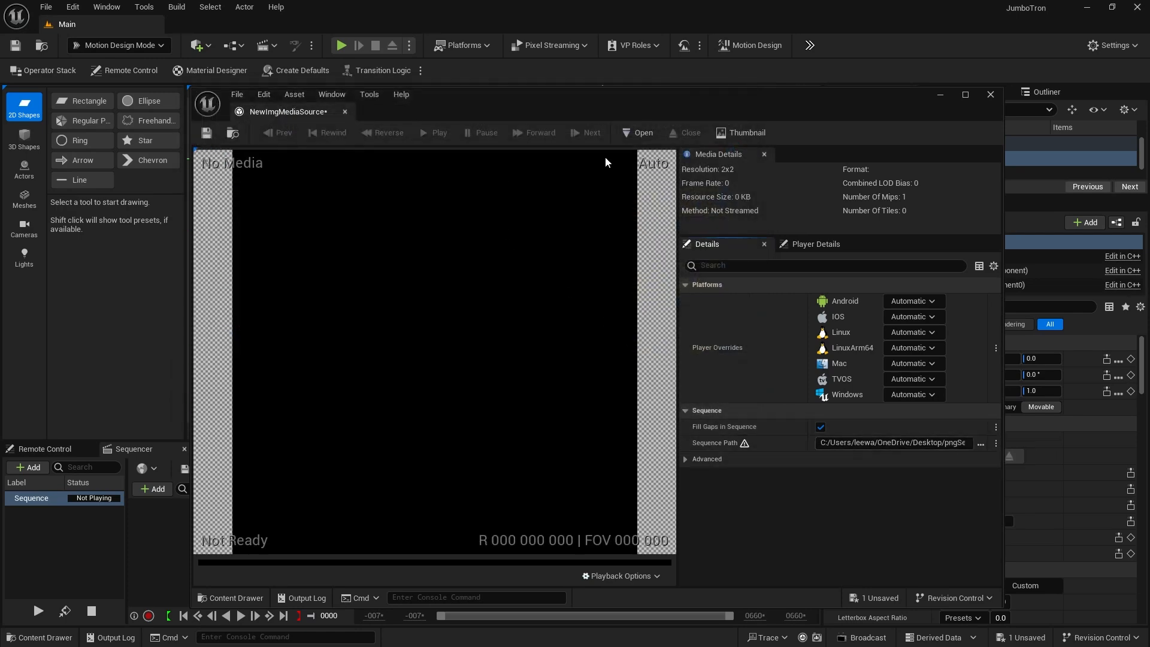
{"action": "left_click", "coordinate": [641, 133]}
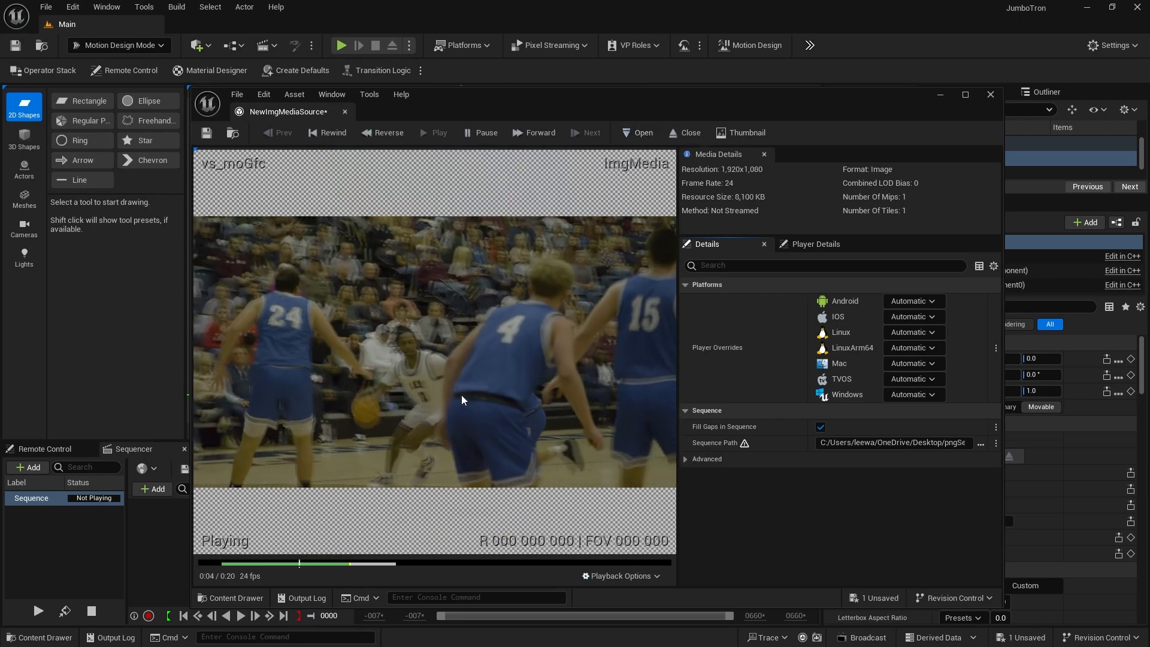
{"action": "left_click", "coordinate": [988, 96]}
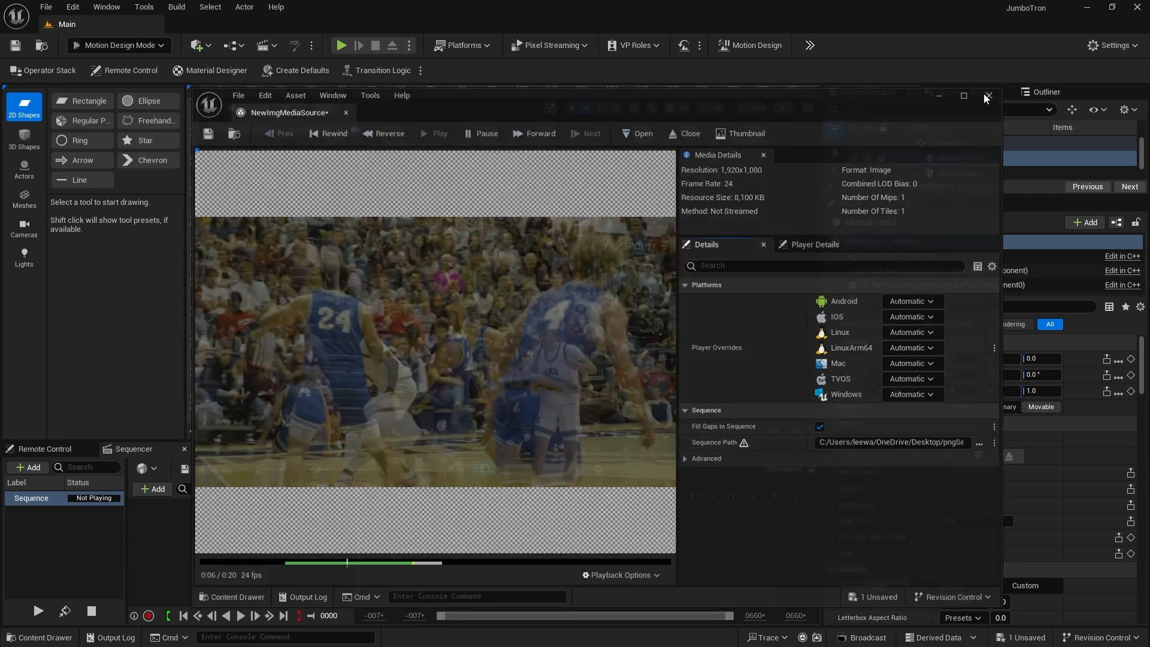
Save the new image media source asset in the Videos folder and return to the scene
{"action": "left_click", "coordinate": [48, 638]}
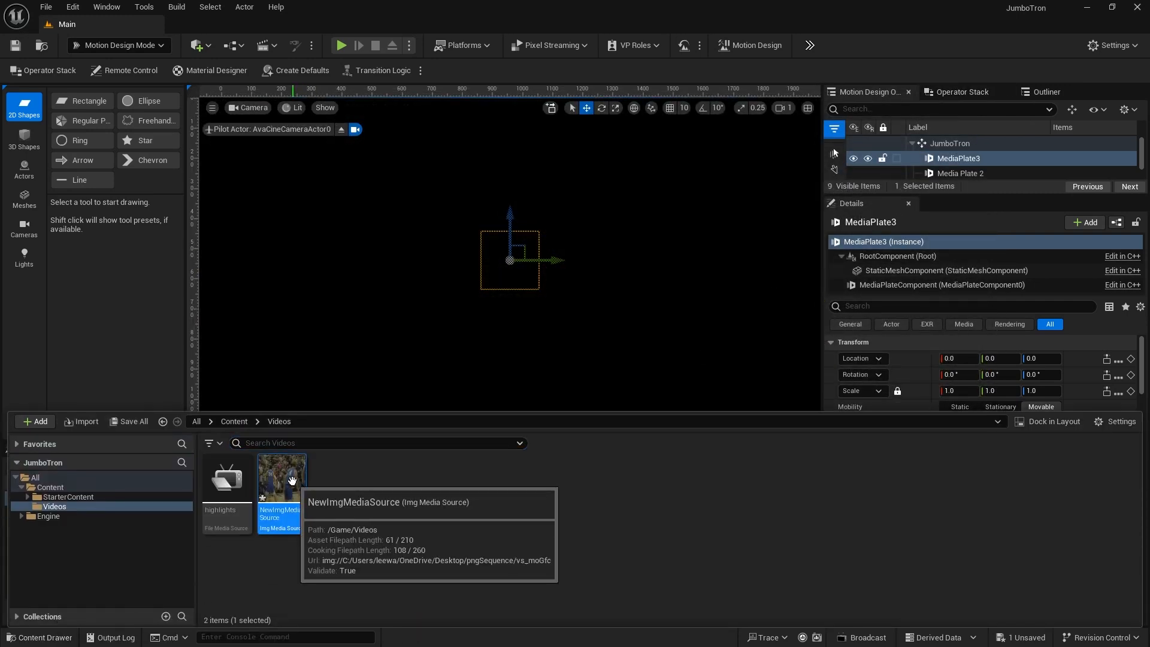
{"action": "key", "text": "ctrl+s"}
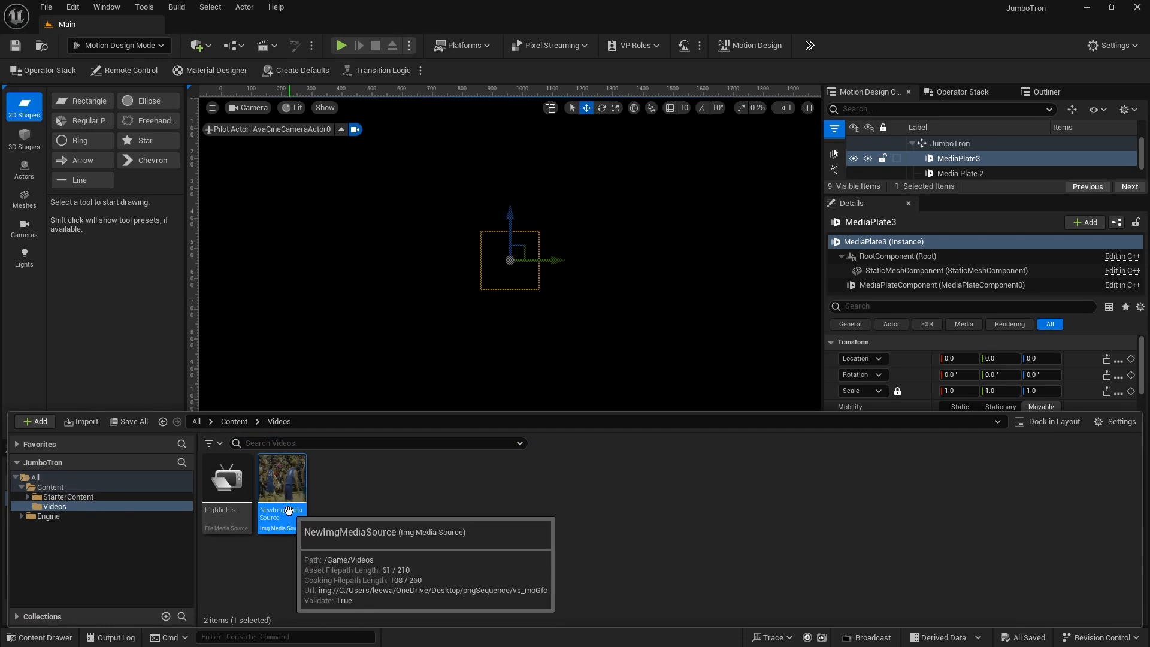
{"action": "left_click", "coordinate": [130, 376]}
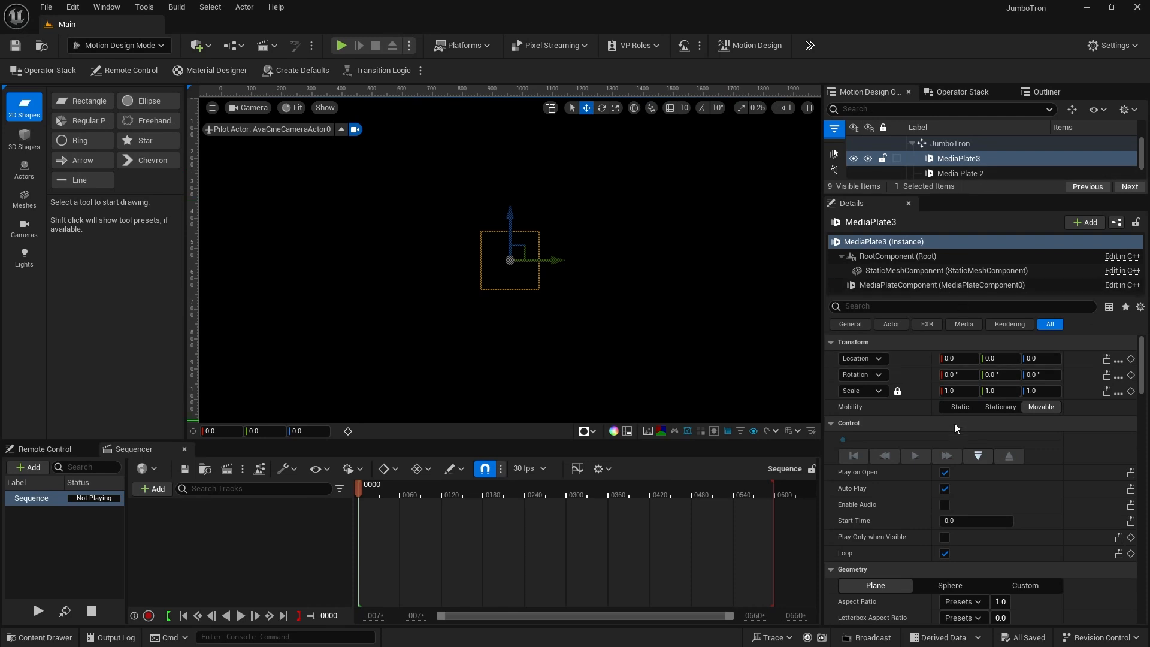
Set MediaPlate3's first playlist item to the NewImgMediaSource asset and open the plate's media
{"action": "scroll", "coordinate": [947, 451], "scroll_direction": "down", "scroll_amount": 5}
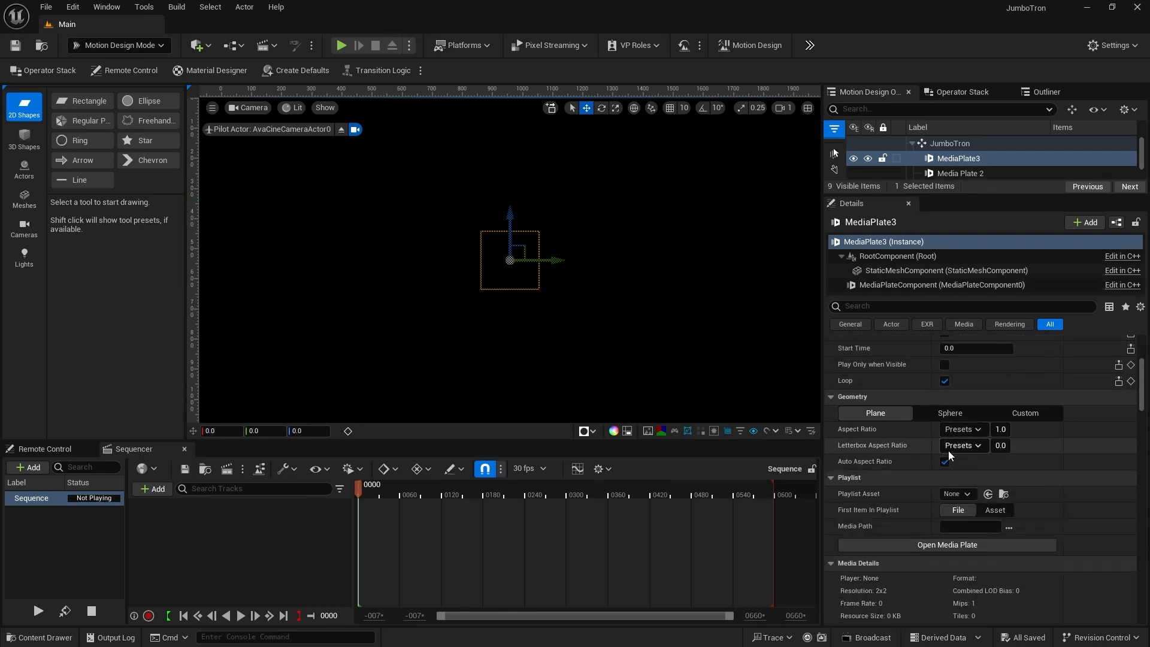
{"action": "left_click", "coordinate": [993, 510]}
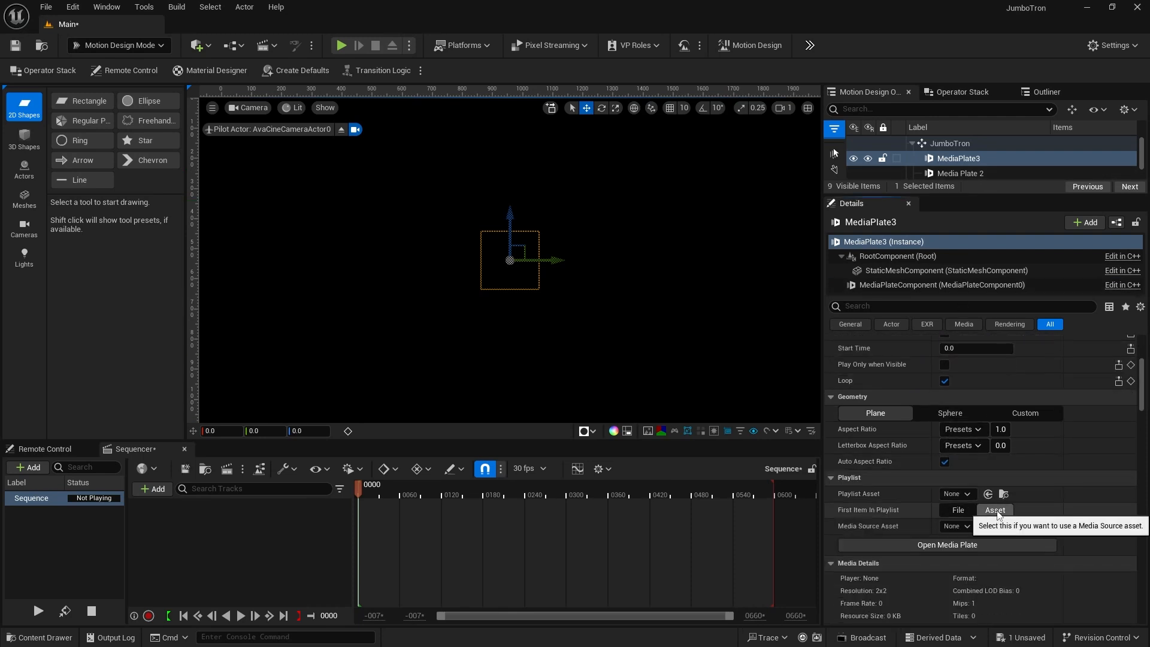
{"action": "left_click", "coordinate": [959, 525]}
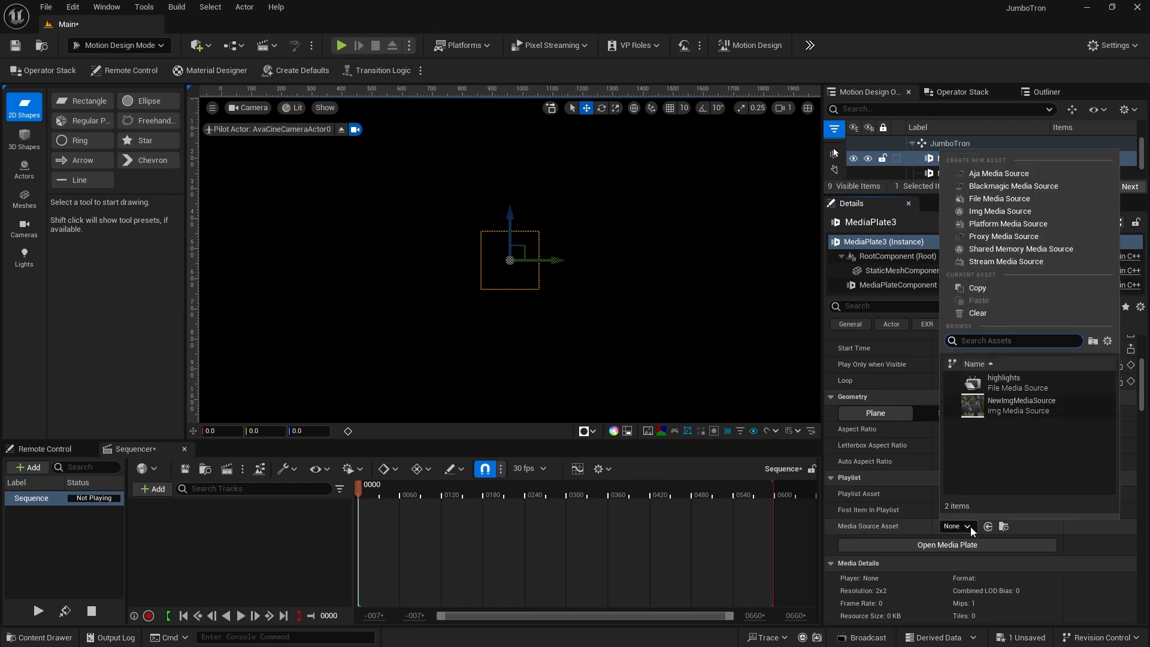
{"action": "left_click", "coordinate": [976, 403]}
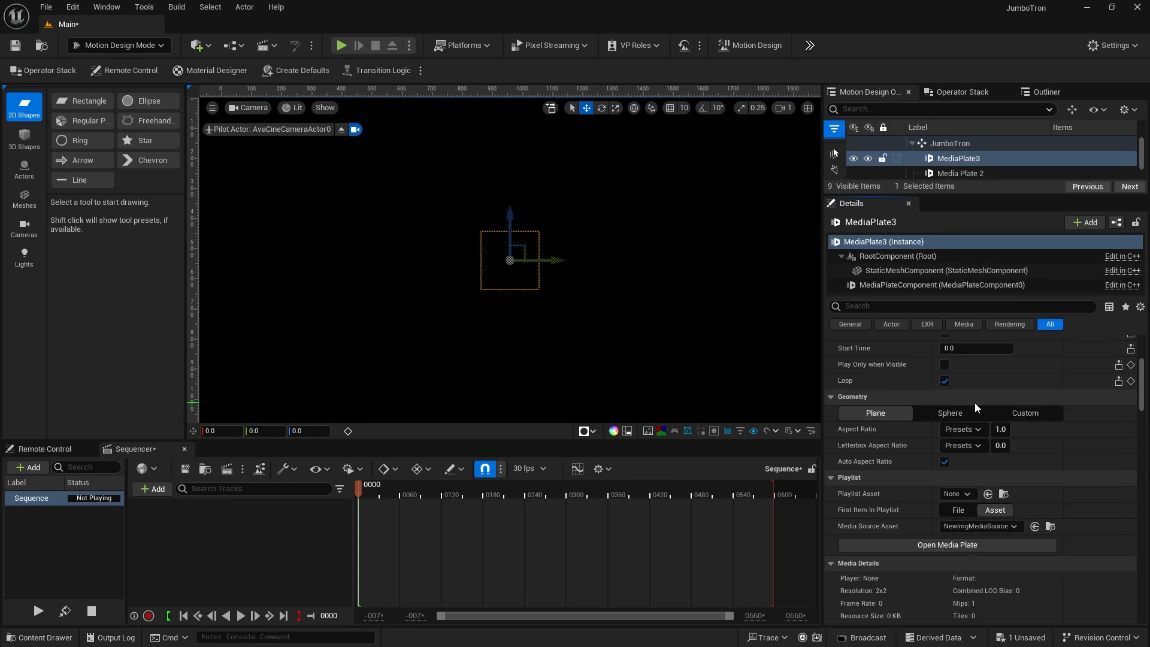
{"action": "scroll", "coordinate": [985, 413], "scroll_direction": "up", "scroll_amount": 3}
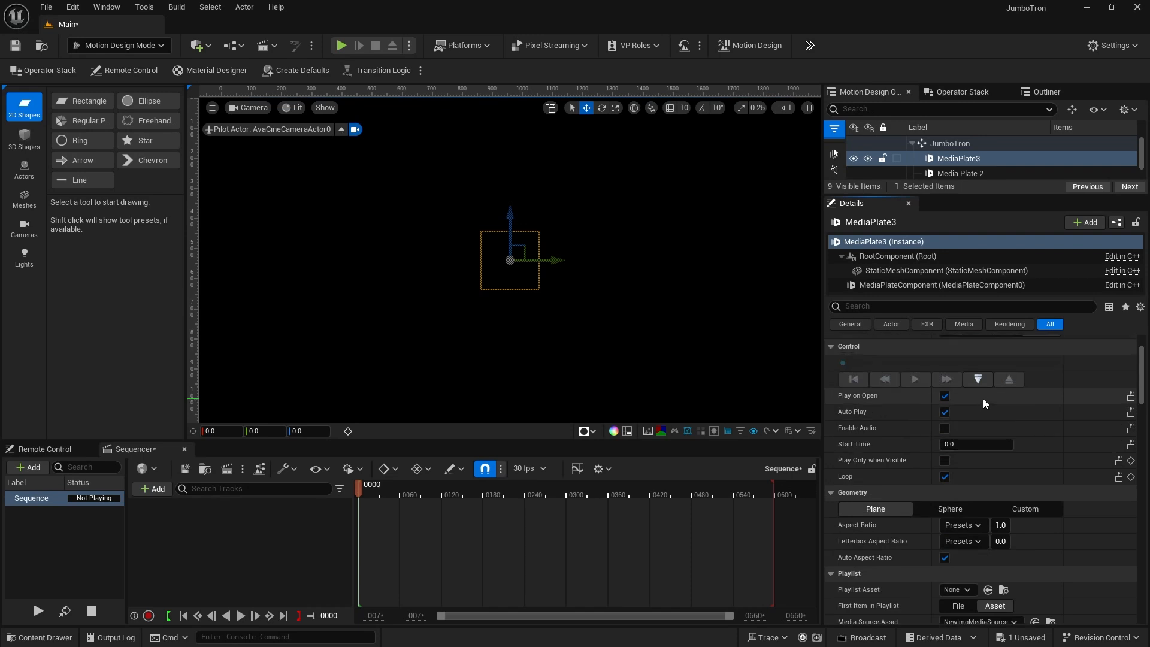
{"action": "left_click", "coordinate": [977, 378]}
{"action": "scroll", "coordinate": [974, 386], "scroll_direction": "down", "scroll_amount": 2}
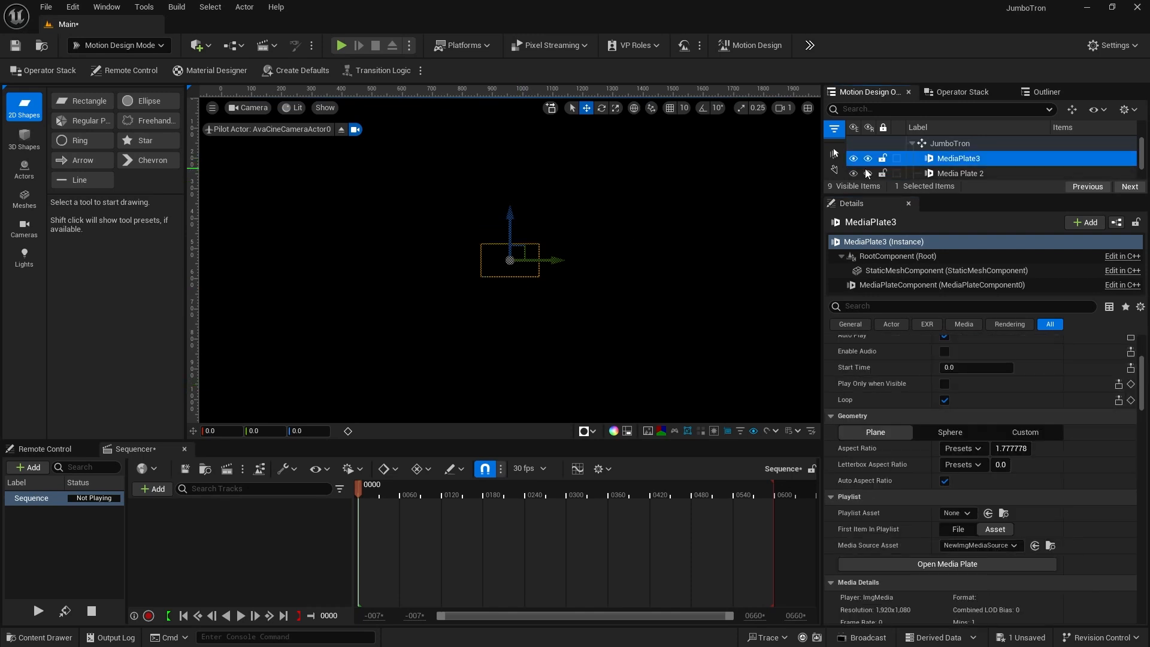
{"action": "scroll", "coordinate": [863, 170], "scroll_direction": "down", "scroll_amount": 1}
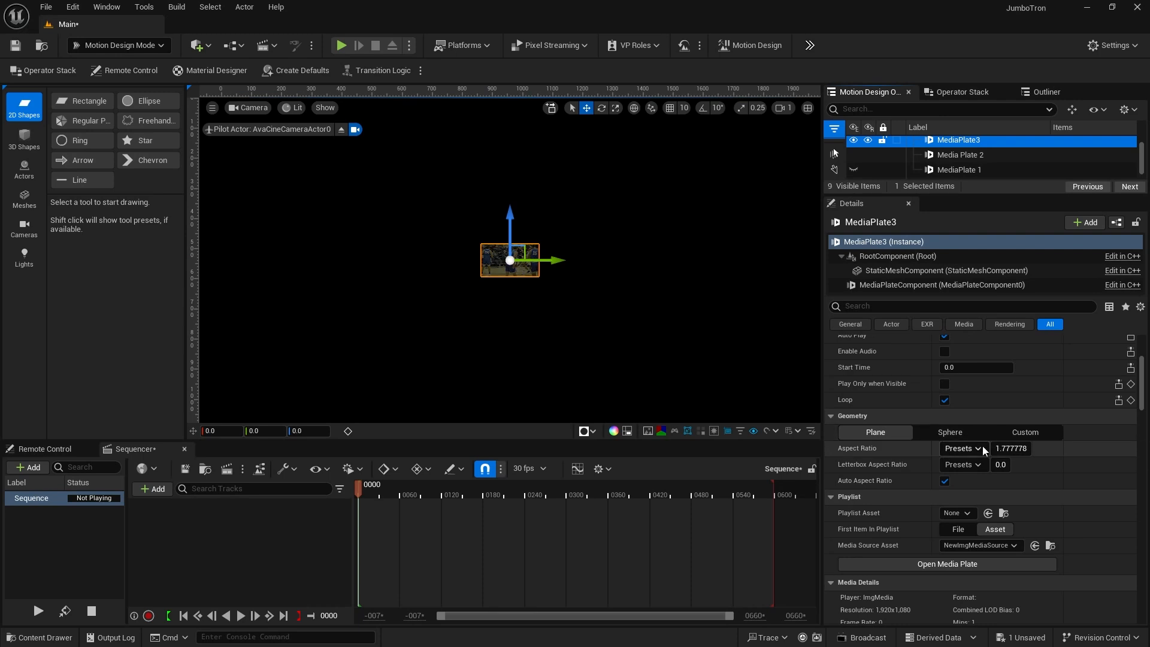
Set MediaPlate3's Y location to 265 and its rotation to 13° on Y and 270° on Z
{"action": "scroll", "coordinate": [984, 450], "scroll_direction": "up", "scroll_amount": 5}
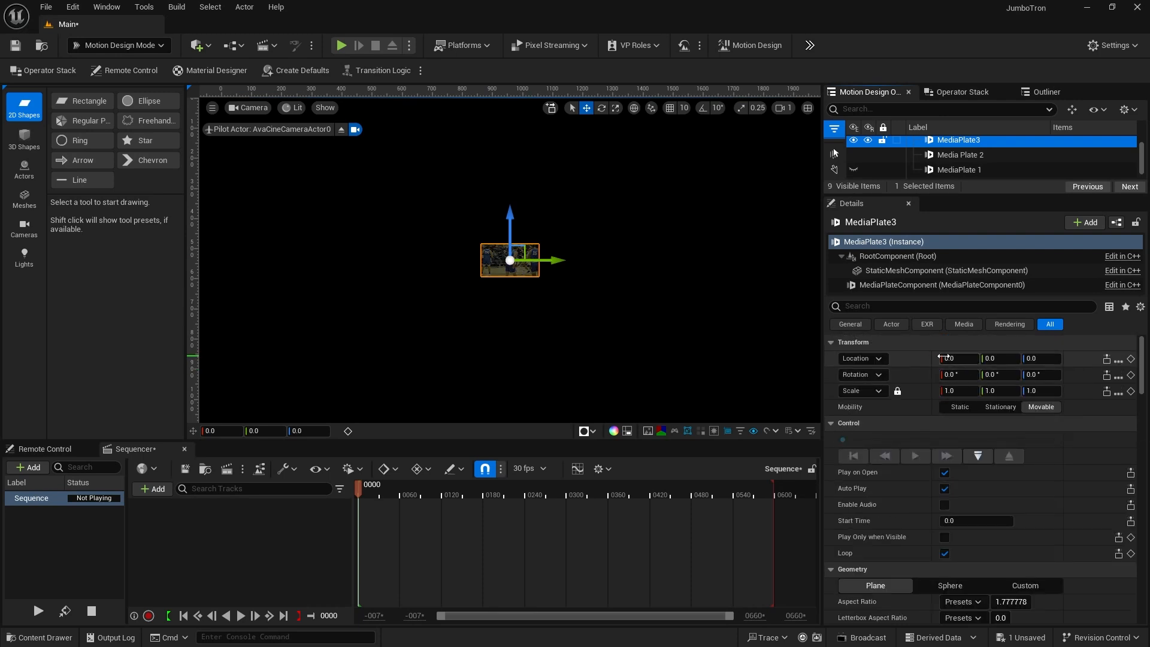
{"action": "left_click", "coordinate": [994, 359]}
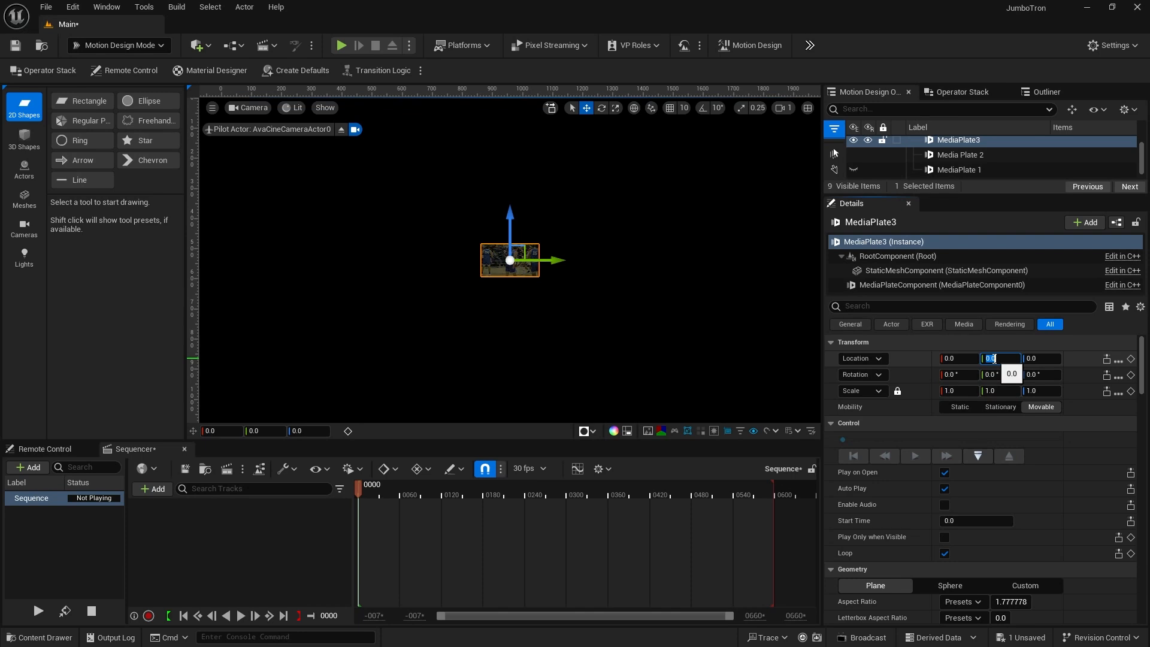
{"action": "type", "text": "265"}
{"action": "key", "text": "Return"}
{"action": "left_click", "coordinate": [995, 375]}
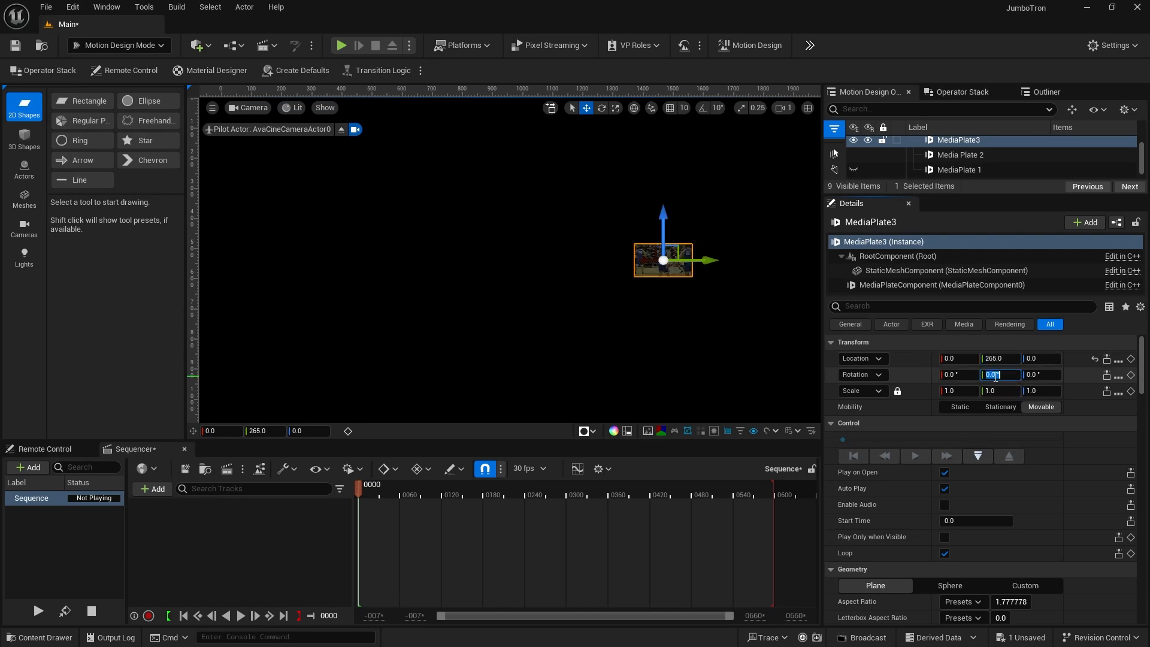
{"action": "type", "text": "13"}
{"action": "key", "text": "Return"}
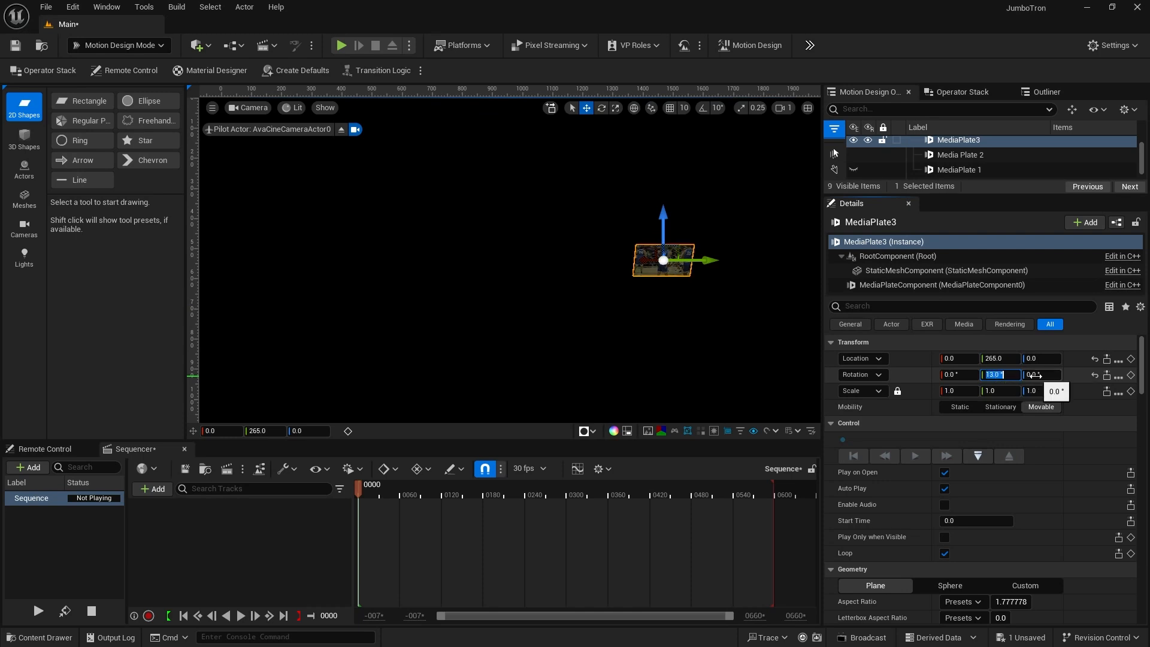
{"action": "left_click", "coordinate": [1036, 376]}
{"action": "type", "text": "270"}
{"action": "key", "text": "Return"}
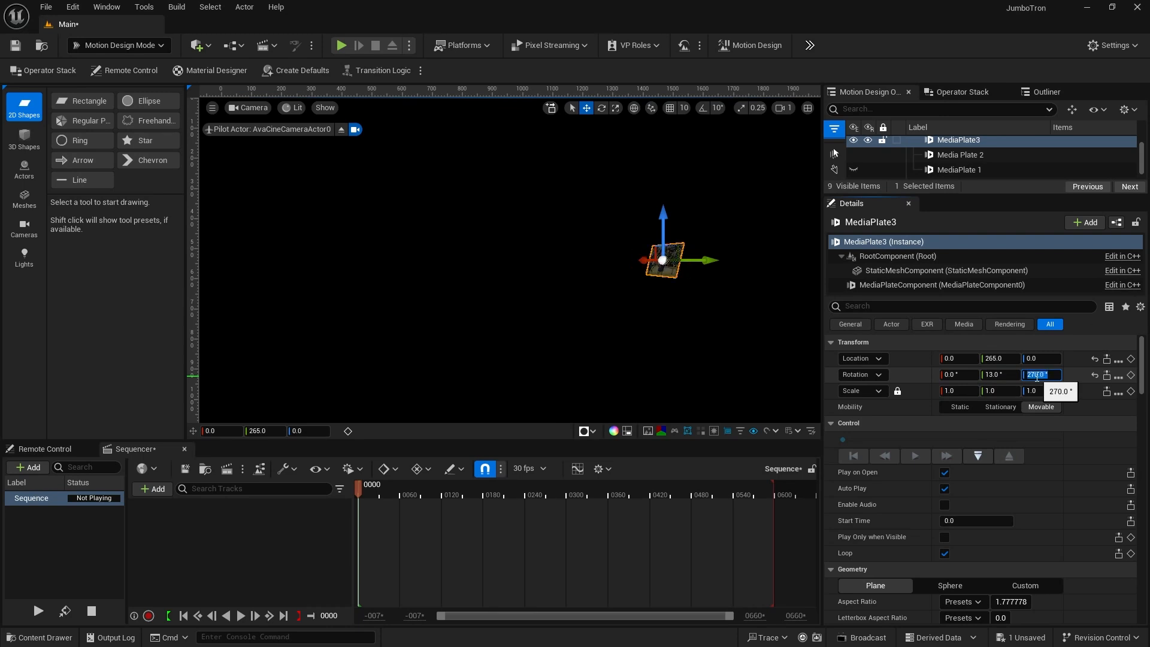
Scale MediaPlate3 uniformly to 4.4
{"action": "left_click", "coordinate": [956, 391]}
{"action": "type", "text": "4.4"}
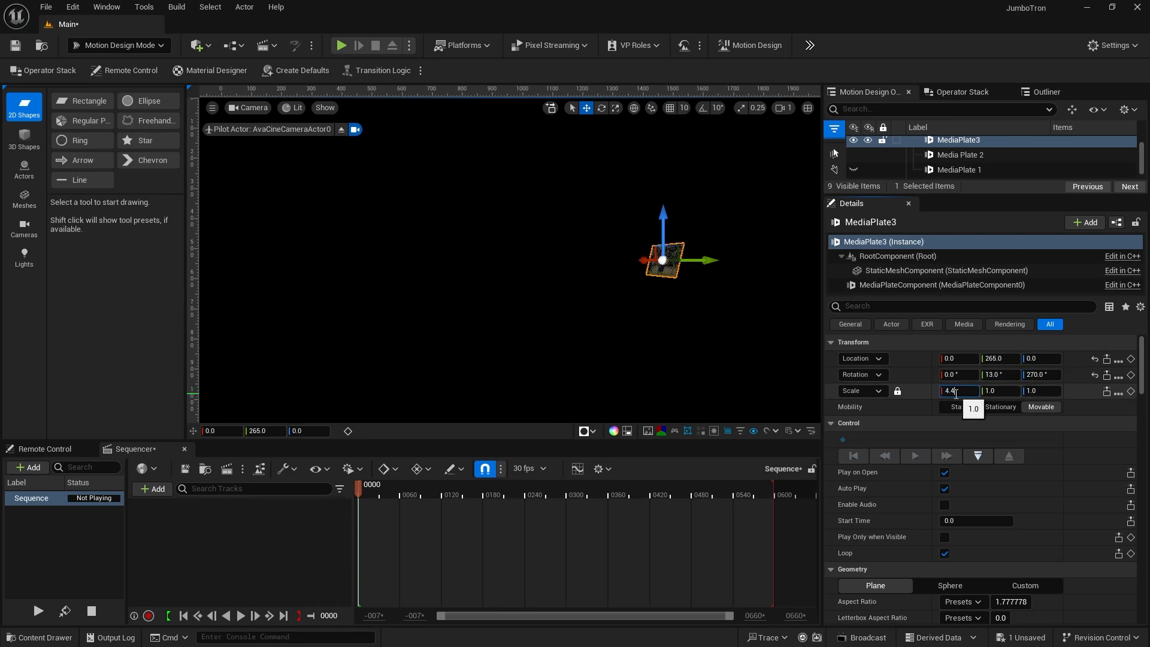
{"action": "key", "text": "Return"}
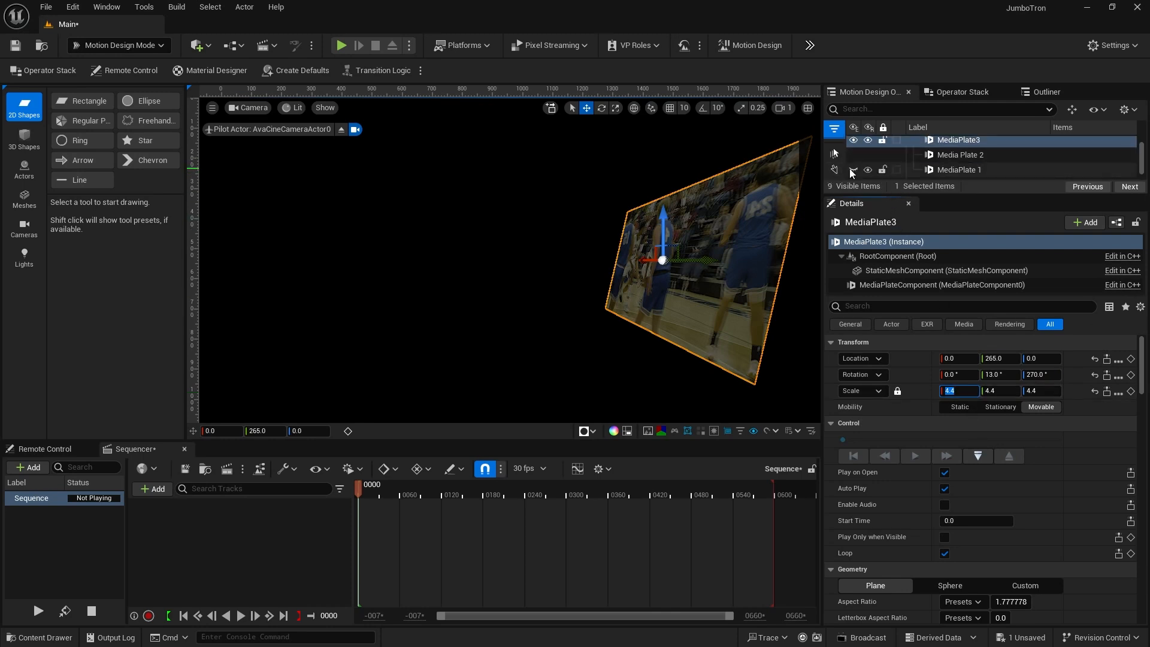
Unhide MediaPlate 1 and open the media on both Media Plate 2 and MediaPlate 1
{"action": "left_click", "coordinate": [851, 169]}
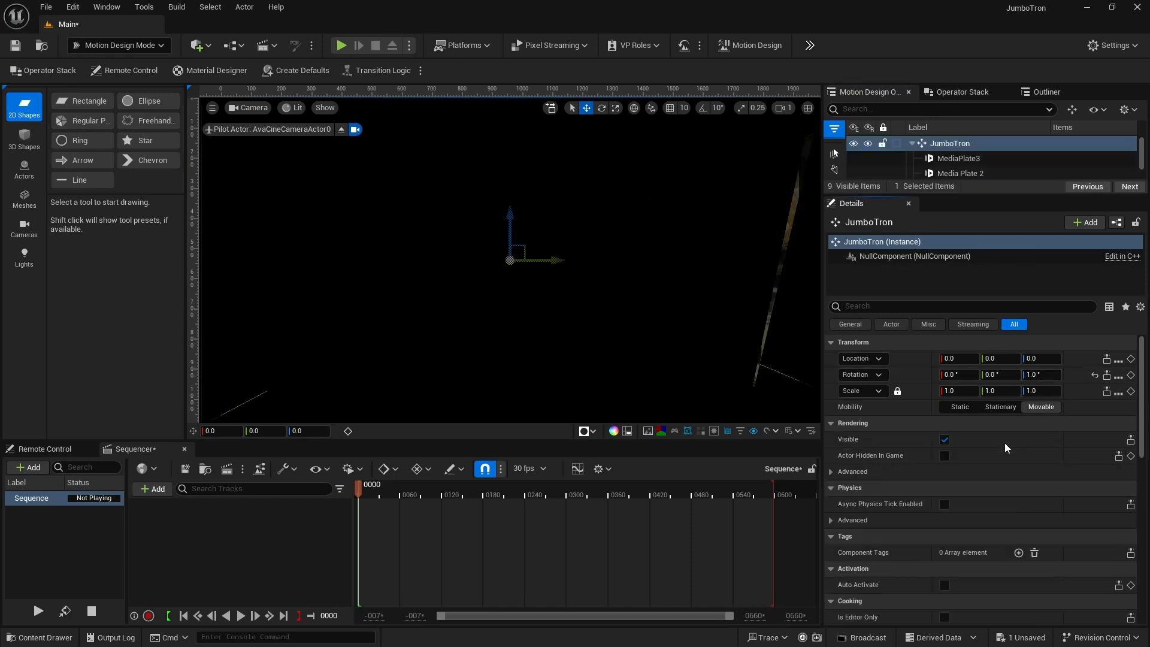
{"action": "scroll", "coordinate": [953, 466], "scroll_direction": "down", "scroll_amount": 1}
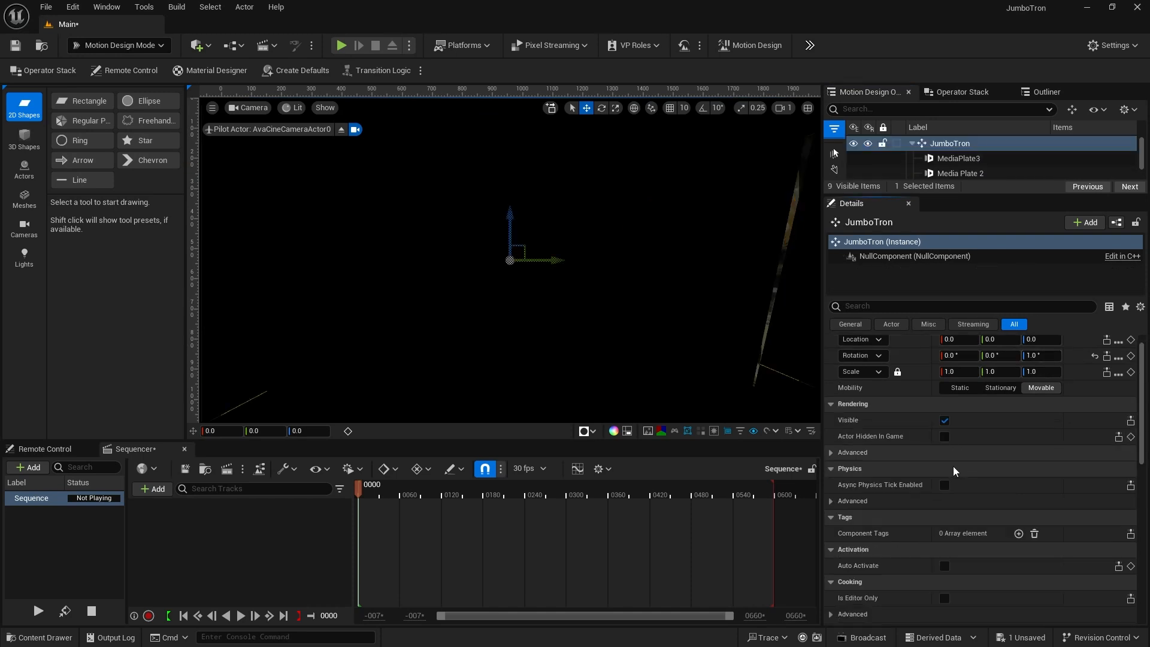
{"action": "scroll", "coordinate": [954, 466], "scroll_direction": "up", "scroll_amount": 1}
{"action": "left_click", "coordinate": [958, 173]}
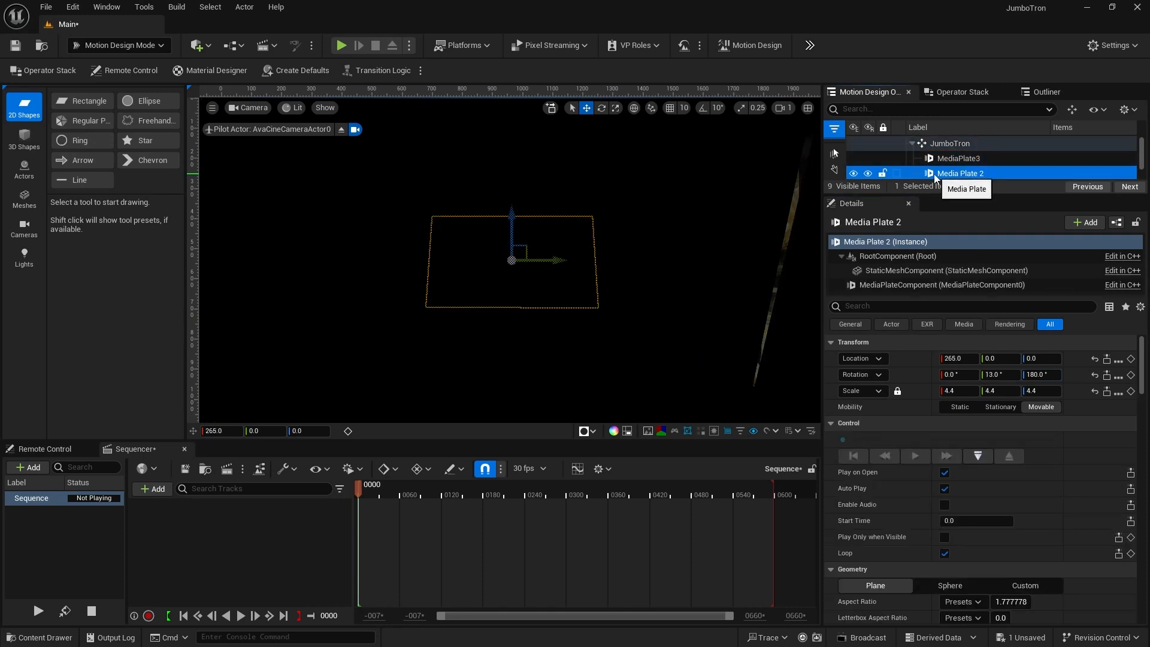
{"action": "left_click", "coordinate": [982, 457]}
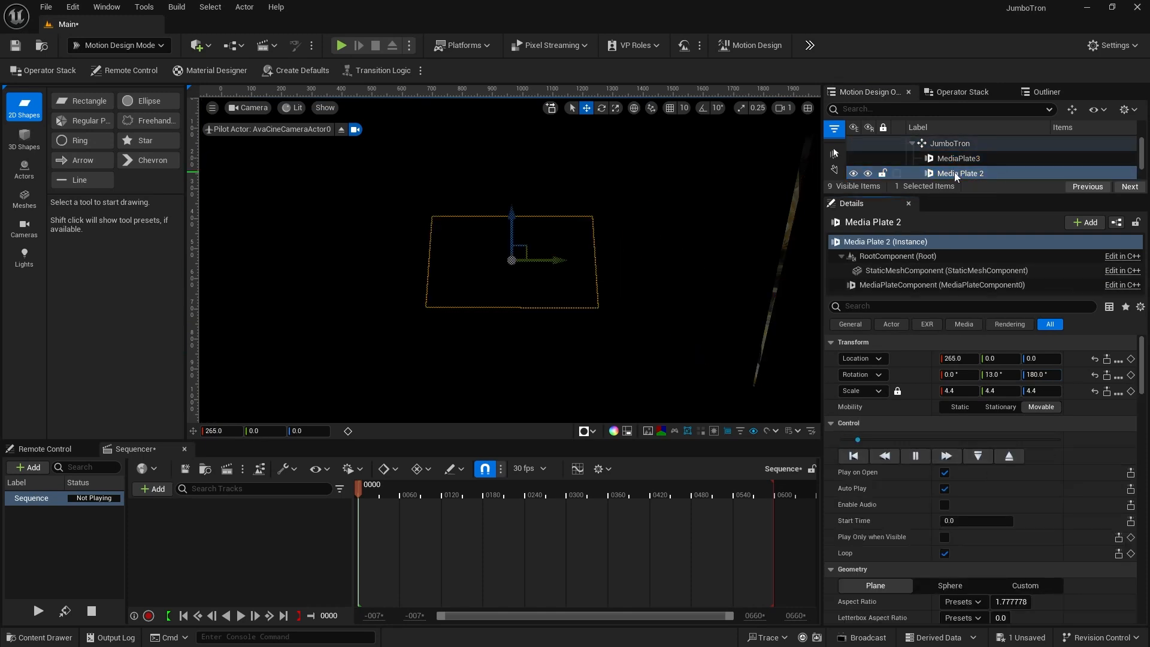
{"action": "scroll", "coordinate": [954, 173], "scroll_direction": "down", "scroll_amount": 1}
{"action": "left_click", "coordinate": [951, 159]}
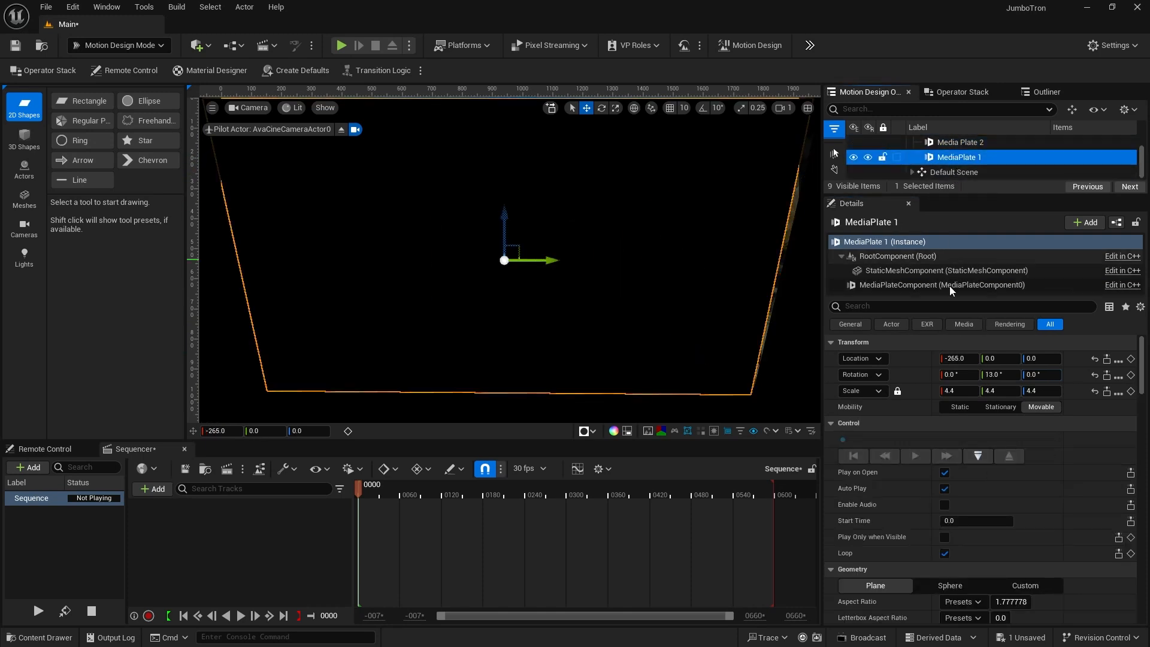
{"action": "left_click", "coordinate": [978, 456]}
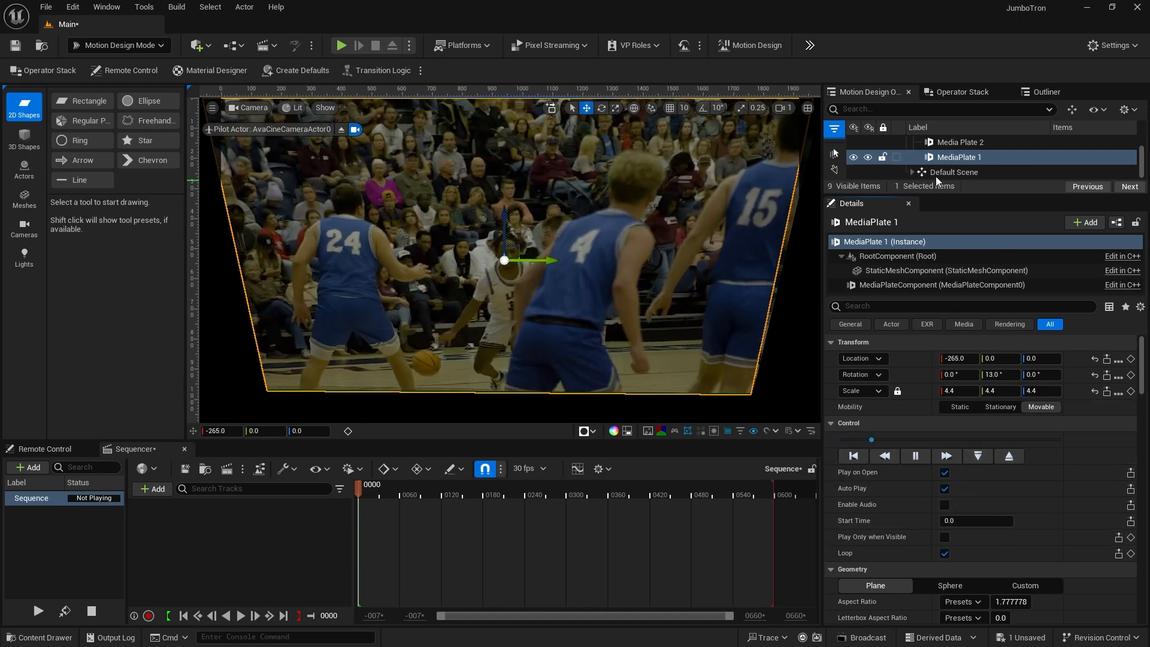
Rotate the JumboTron null about Z to inspect MediaPlate3, and reset the null's Z rotation to 0°
{"action": "scroll", "coordinate": [935, 168], "scroll_direction": "up", "scroll_amount": 2}
{"action": "left_click", "coordinate": [954, 144]}
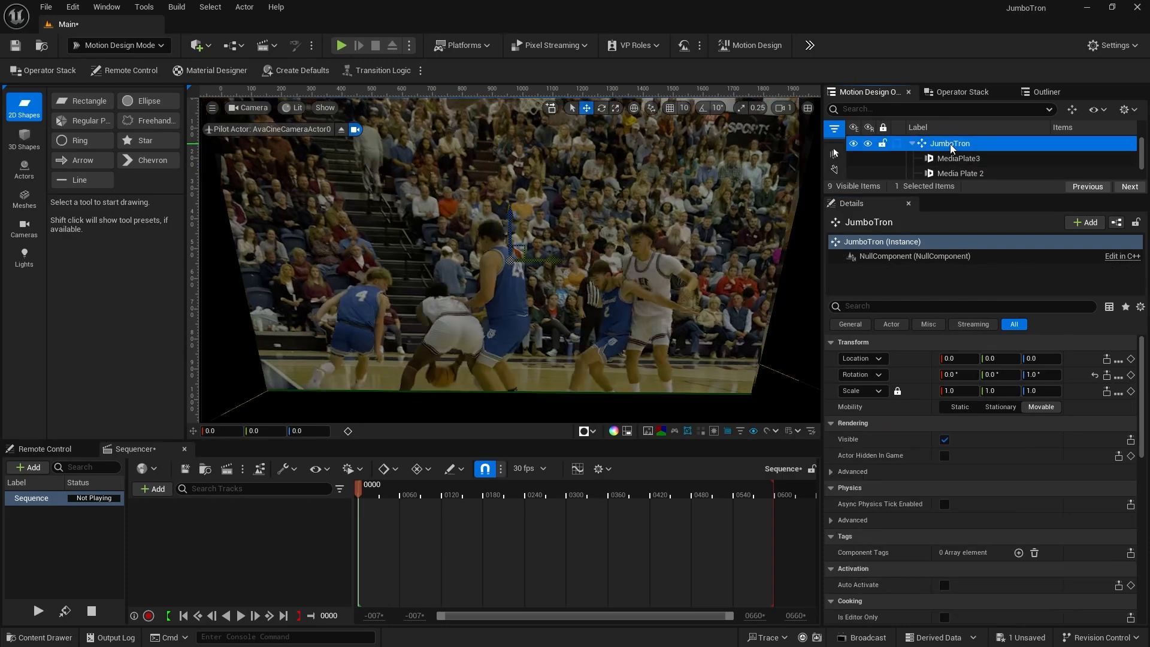
{"action": "mouse_move", "coordinate": [1041, 374]}
{"action": "left_mouse_down"}
{"action": "mouse_move", "coordinate": [1135, 375]}
{"action": "mouse_move", "coordinate": [1041, 374]}
{"action": "left_mouse_up"}
{"action": "left_click", "coordinate": [957, 158]}
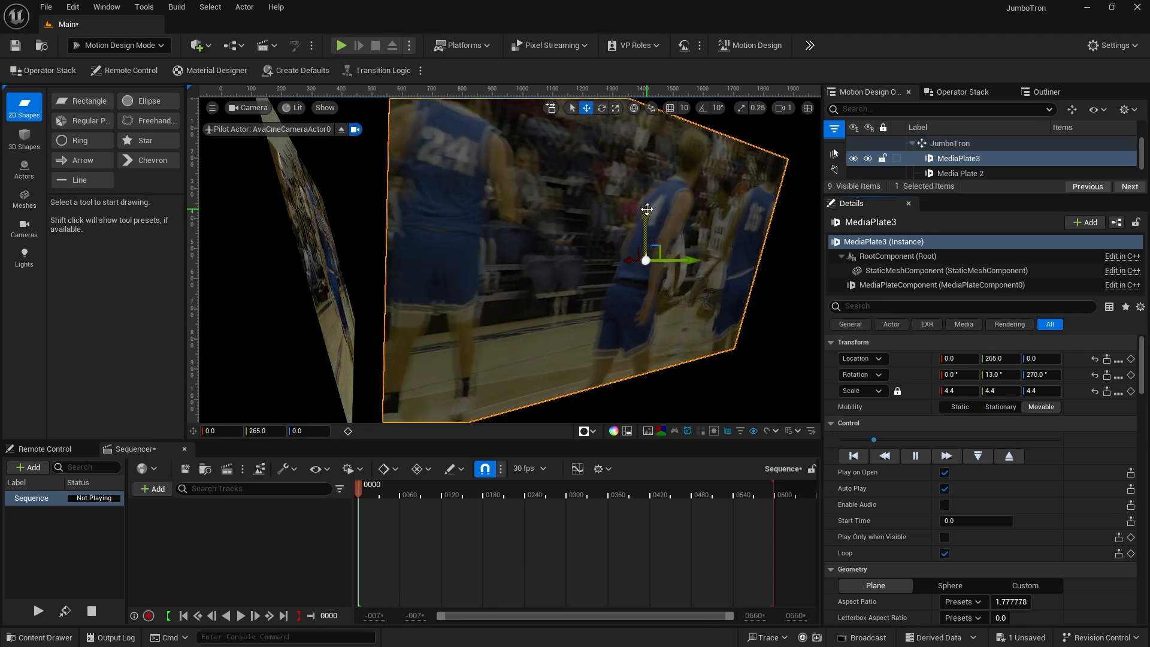
{"action": "left_click", "coordinate": [949, 143]}
{"action": "left_click", "coordinate": [1037, 374]}
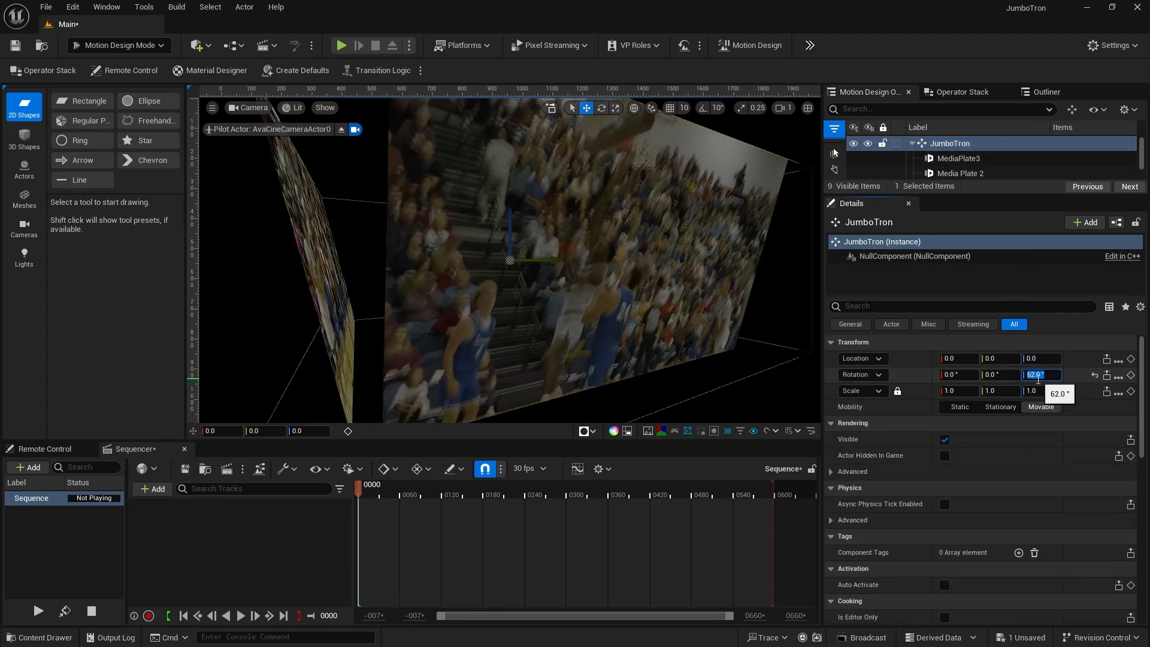
{"action": "type", "text": "0"}
{"action": "key", "text": "Return"}
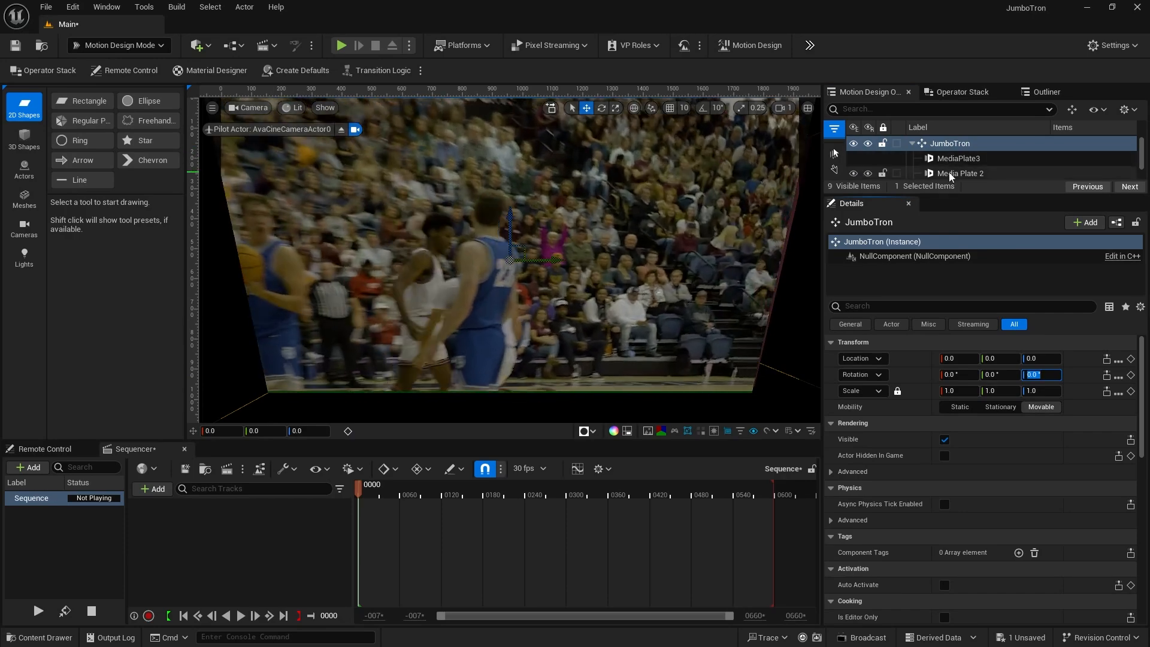
Duplicate Media Plate 2 as "Media Plate 4" with location 0, -265, 0 and rotation 0°, 13°, 90°
{"action": "left_click", "coordinate": [950, 174]}
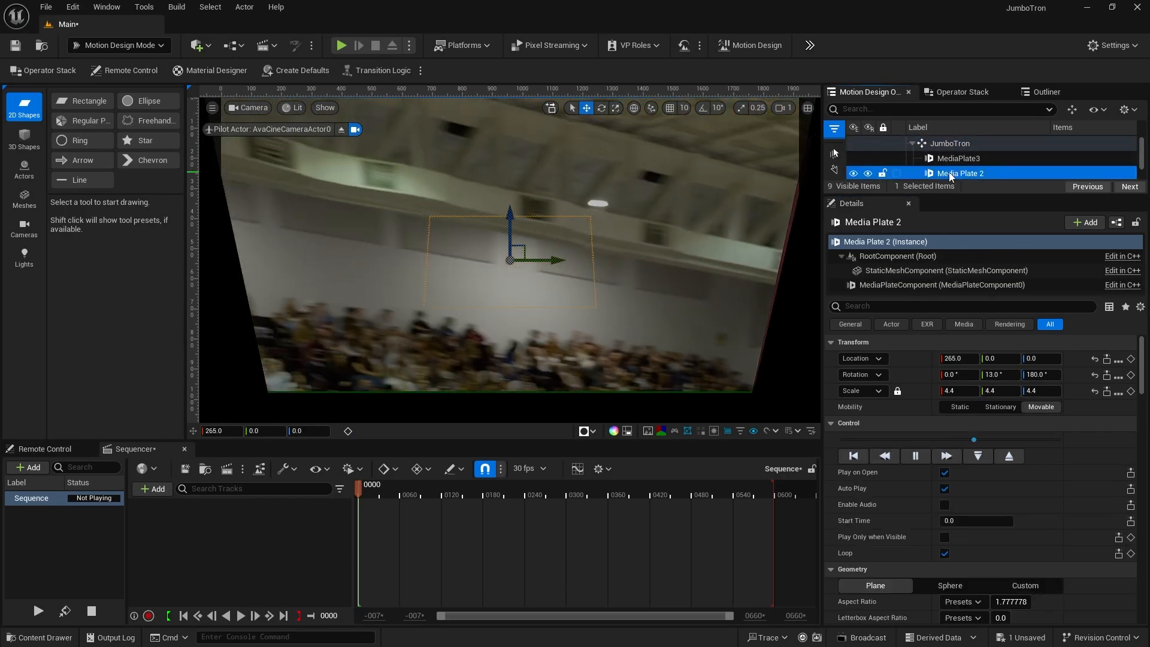
{"action": "key", "text": "ctrl+d"}
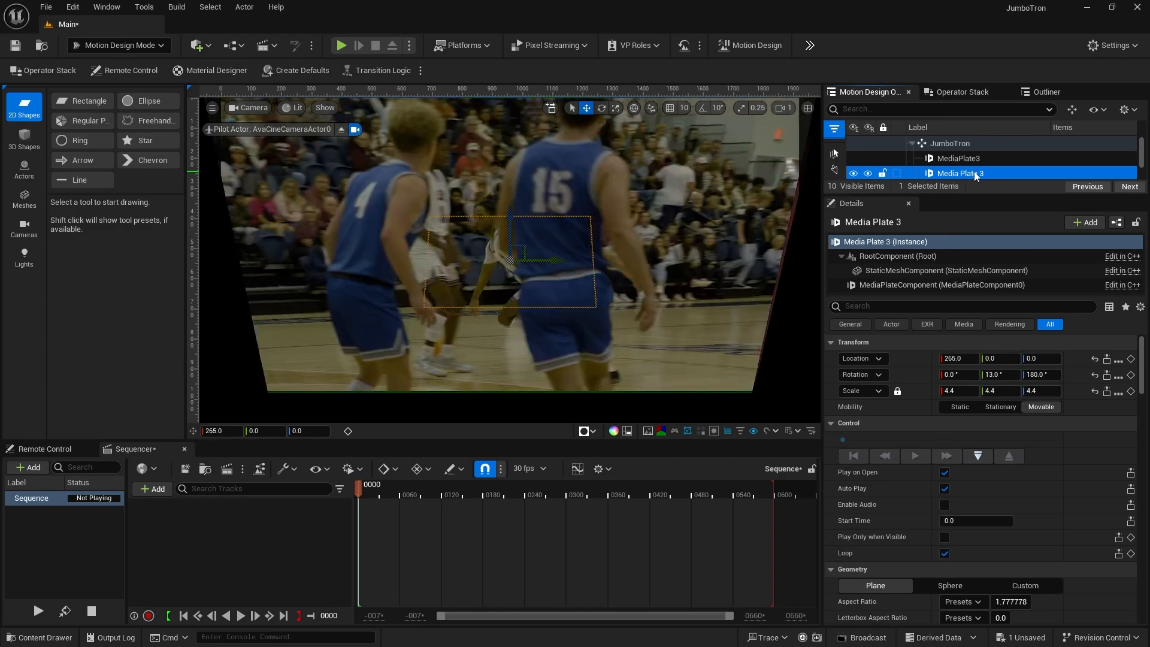
{"action": "double_click", "coordinate": [974, 173]}
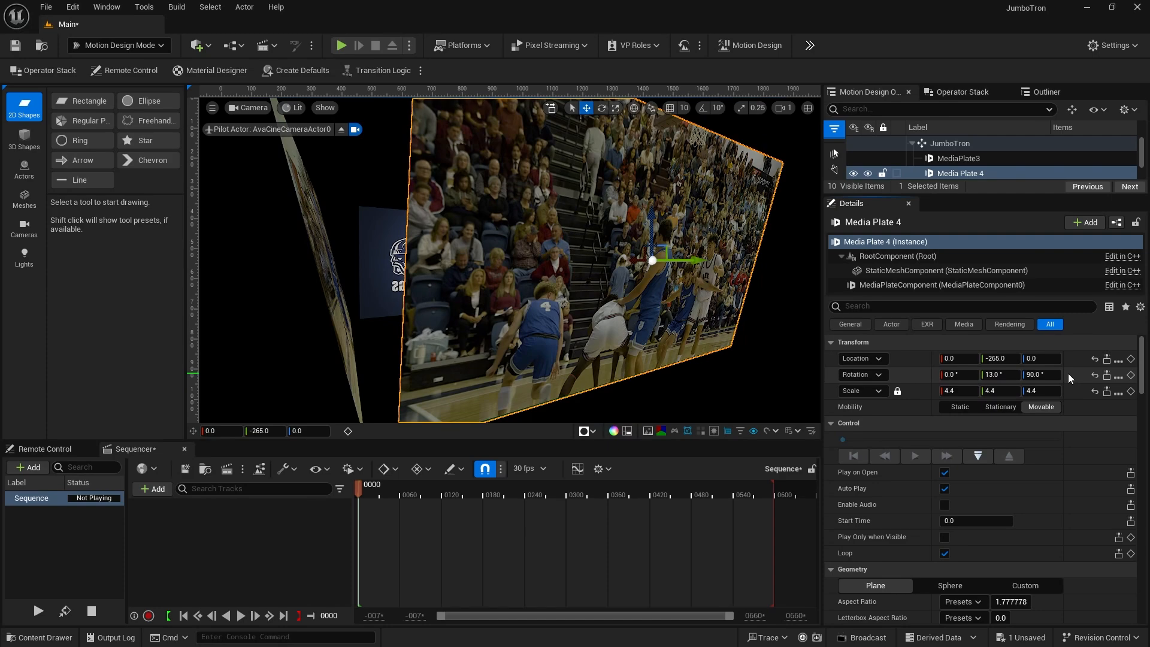
Turn the JumboTron null about Z to check all four plates, and return its Z rotation to 0°
{"action": "left_click", "coordinate": [952, 144]}
{"action": "left_click_drag", "start_coordinate": [1043, 374], "coordinate": [902, 379]}
{"action": "left_click", "coordinate": [1039, 376]}
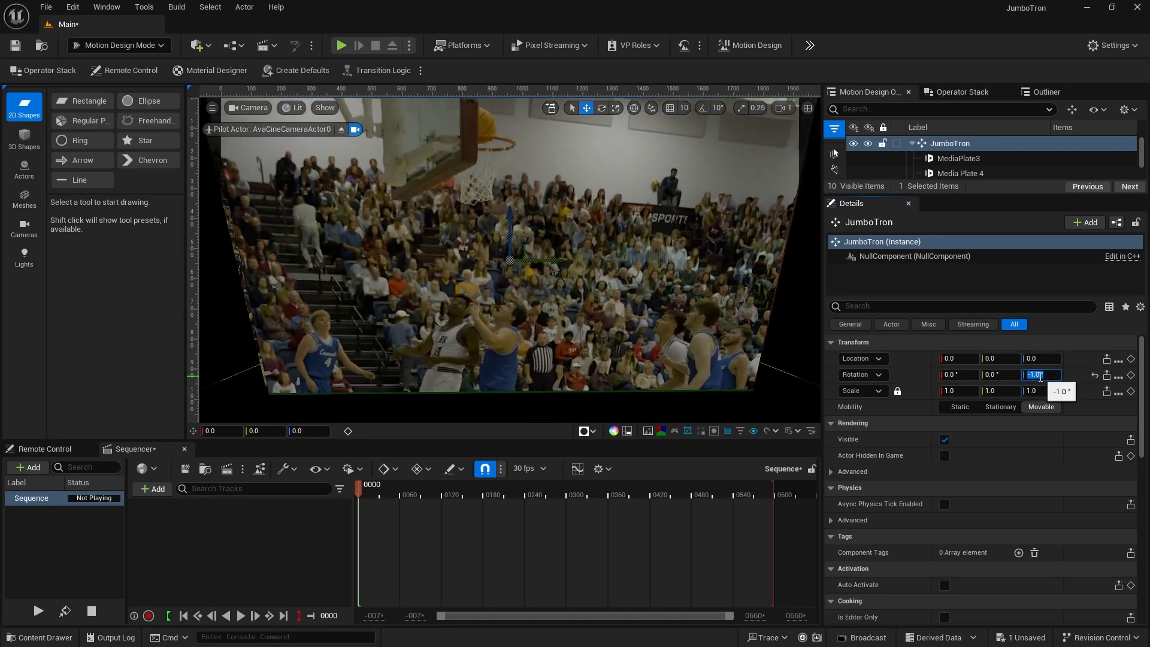
{"action": "type", "text": "0"}
{"action": "key", "text": "Return"}
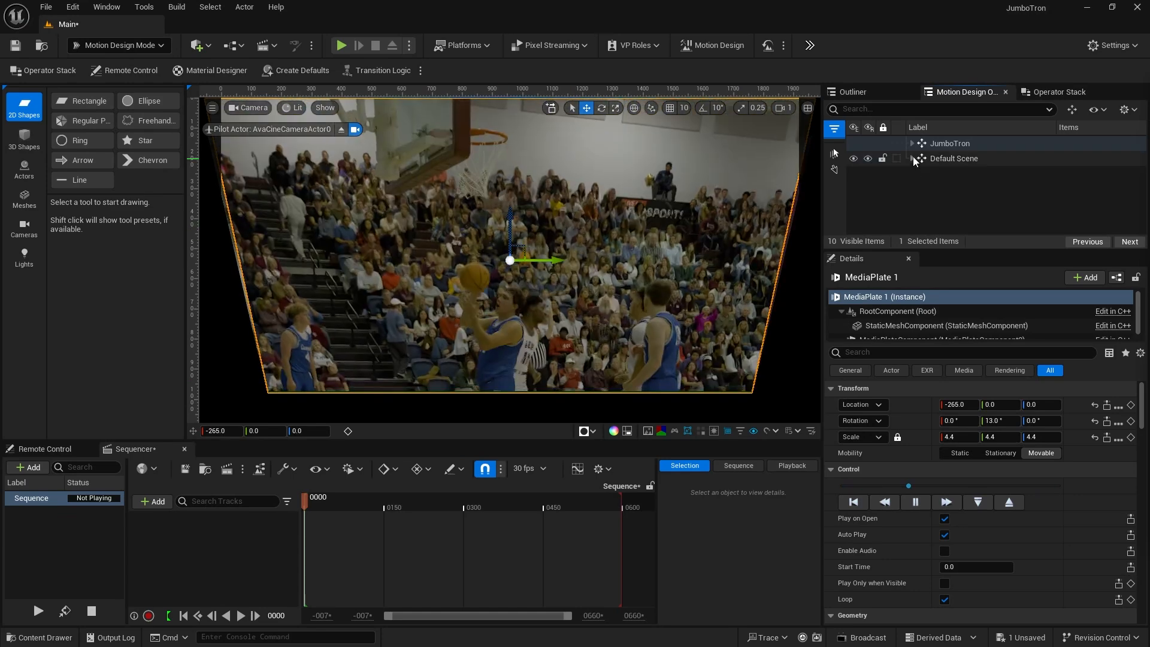
Unlock AvaCineCameraActor0 in the Default Scene group and set its lens to 30mm Prime f/1.4
{"action": "left_click", "coordinate": [911, 159]}
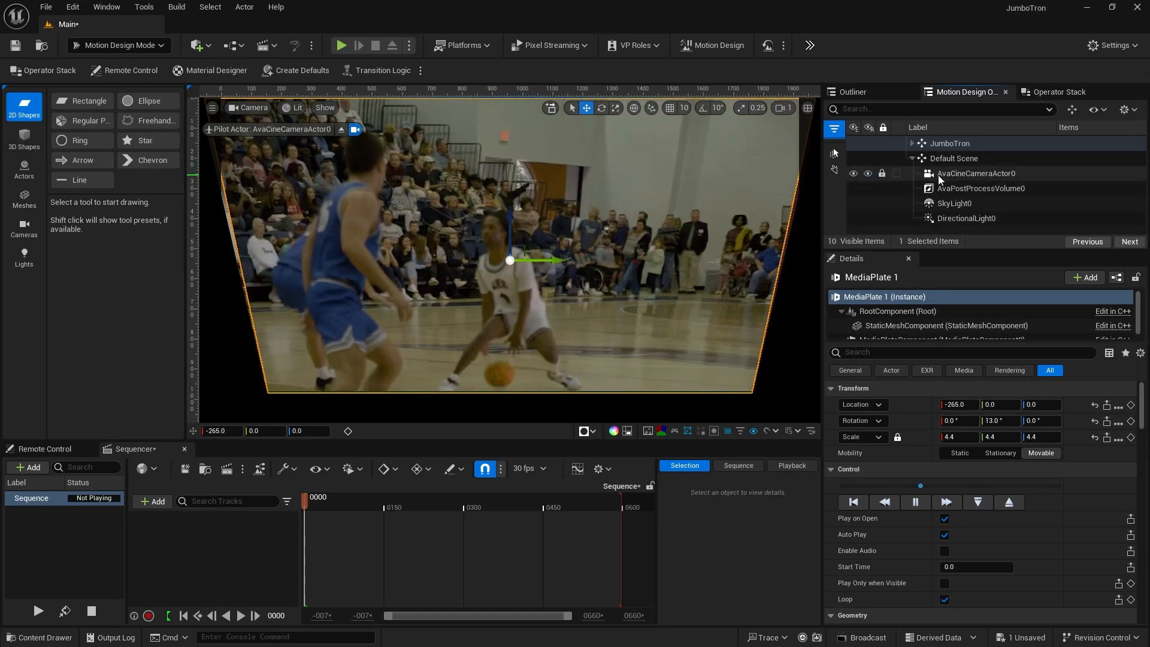
{"action": "left_click", "coordinate": [938, 175]}
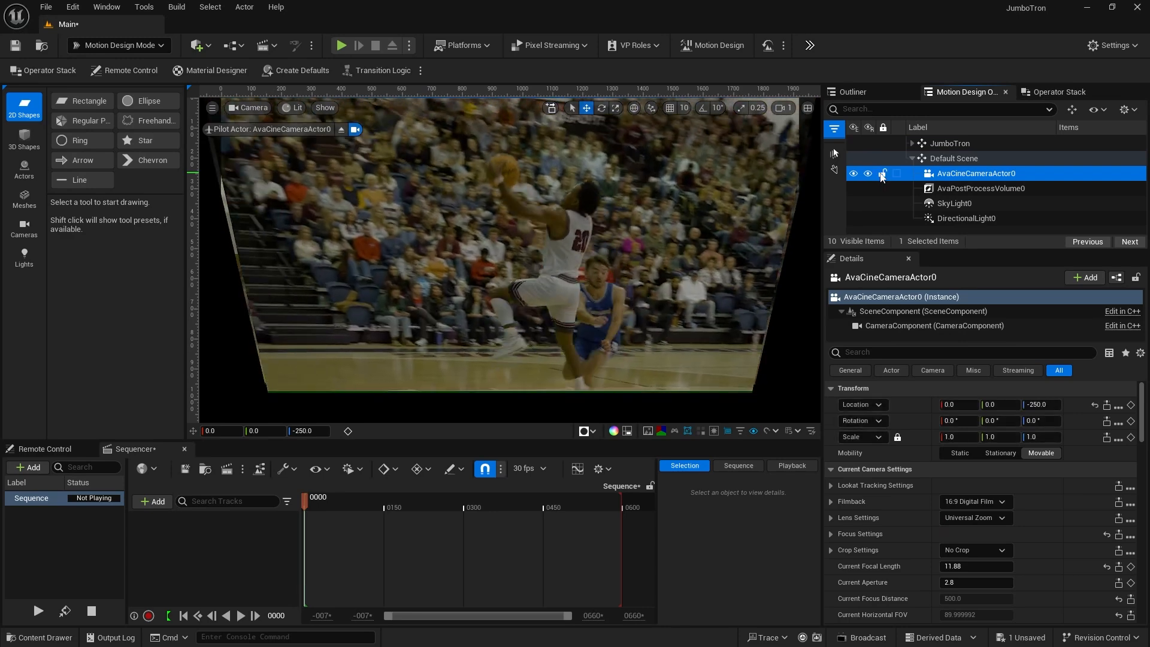
{"action": "scroll", "coordinate": [922, 491], "scroll_direction": "down", "scroll_amount": 2}
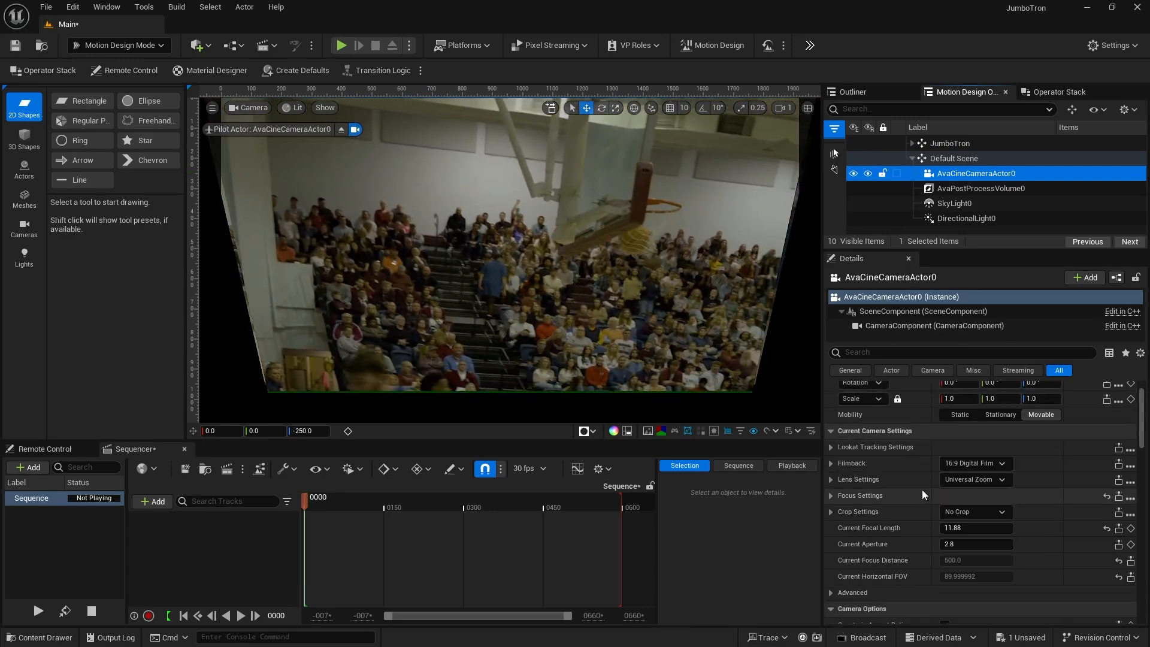
{"action": "left_click", "coordinate": [964, 479]}
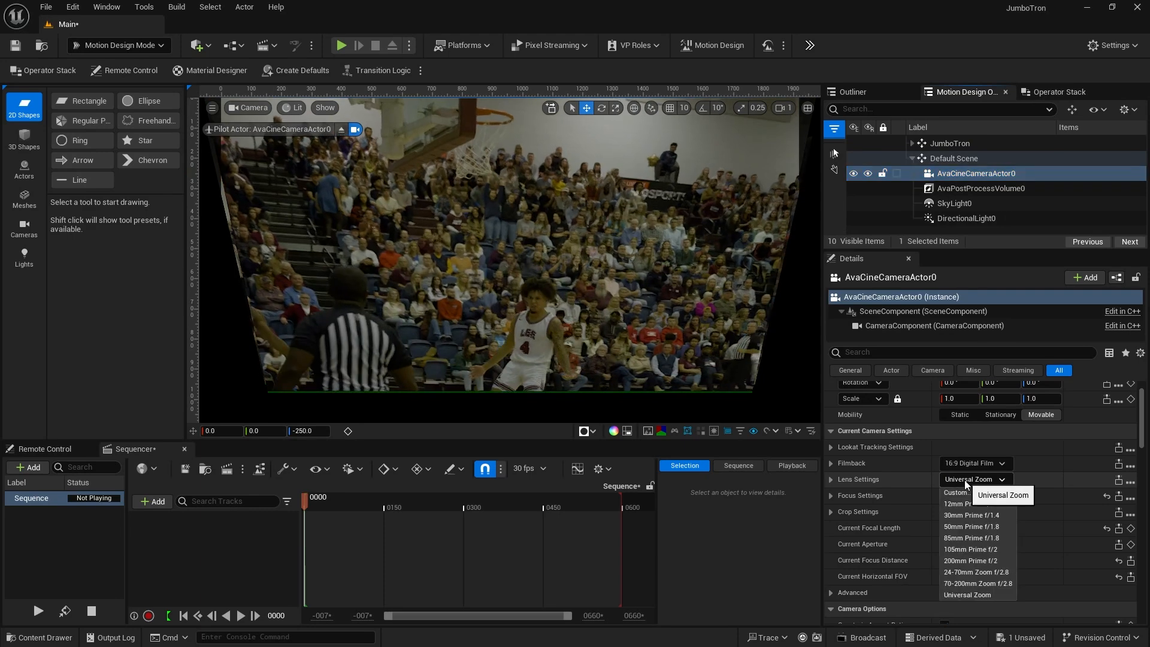
{"action": "left_click", "coordinate": [966, 515]}
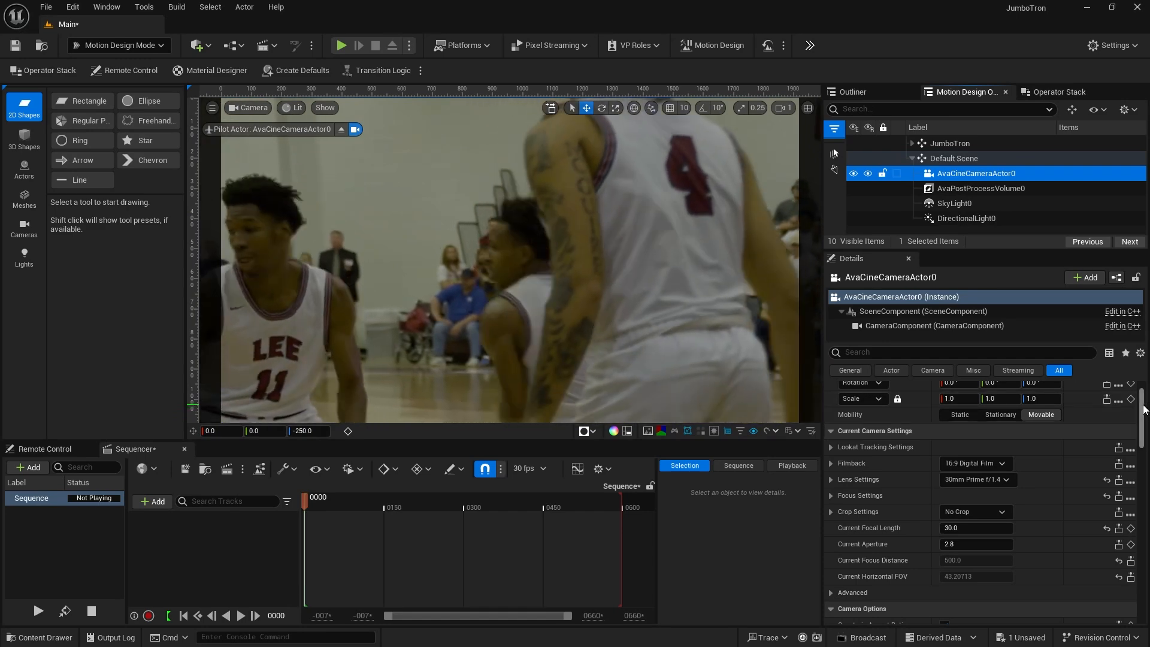
Move the cine camera back to location X -649 so the whole JumboTron is framed, and lock the camera actor
{"action": "scroll", "coordinate": [1018, 411], "scroll_direction": "up", "scroll_amount": 2}
{"action": "left_click", "coordinate": [957, 405]}
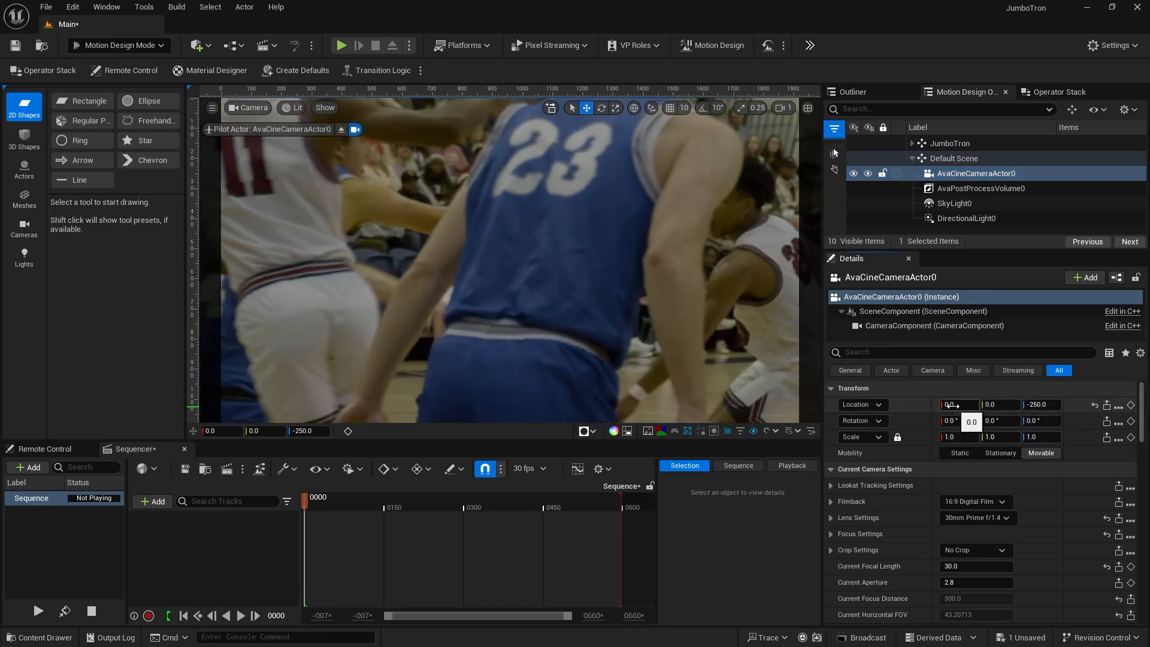
{"action": "type", "text": "-576"}
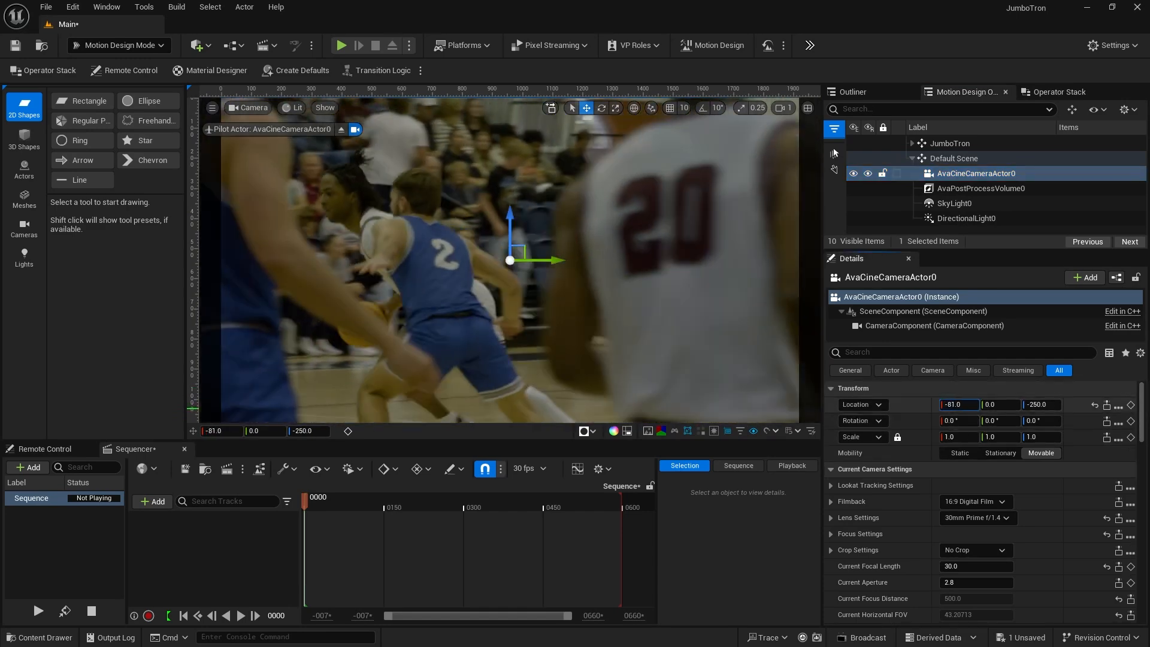
{"action": "key", "text": "Return"}
{"action": "left_click_drag", "start_coordinate": [957, 405], "coordinate": [916, 405]}
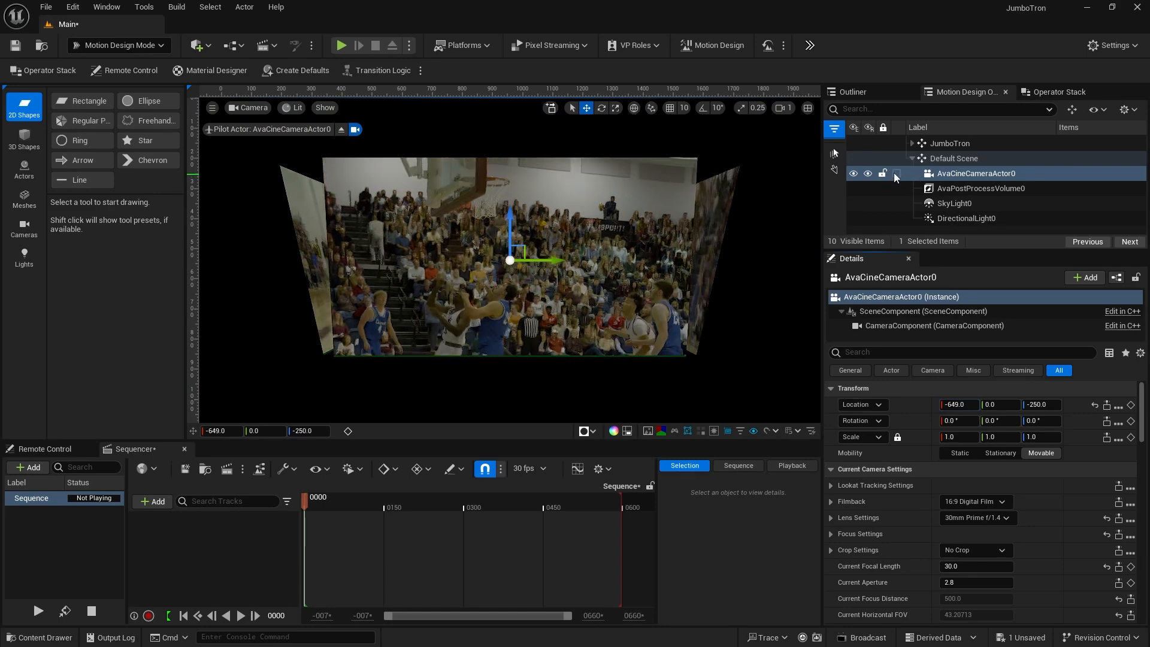
{"action": "left_click", "coordinate": [883, 174]}
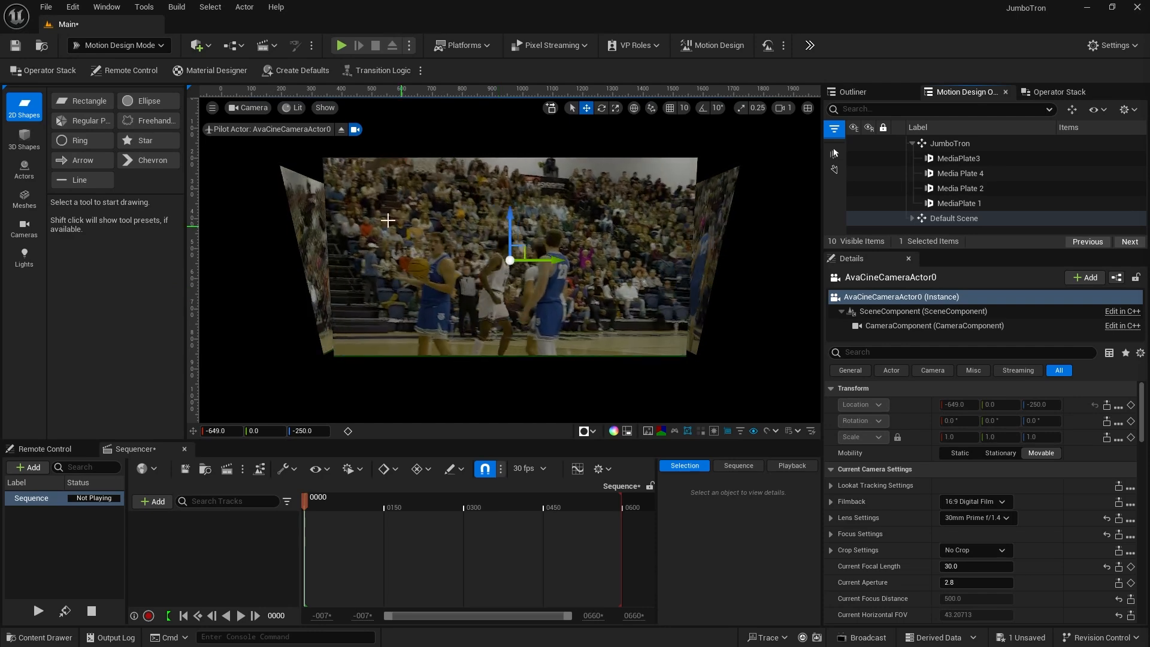
Add a Cloner actor to the scene and delete its DefaultCube child, accepting the broken reference
{"action": "left_click", "coordinate": [24, 169]}
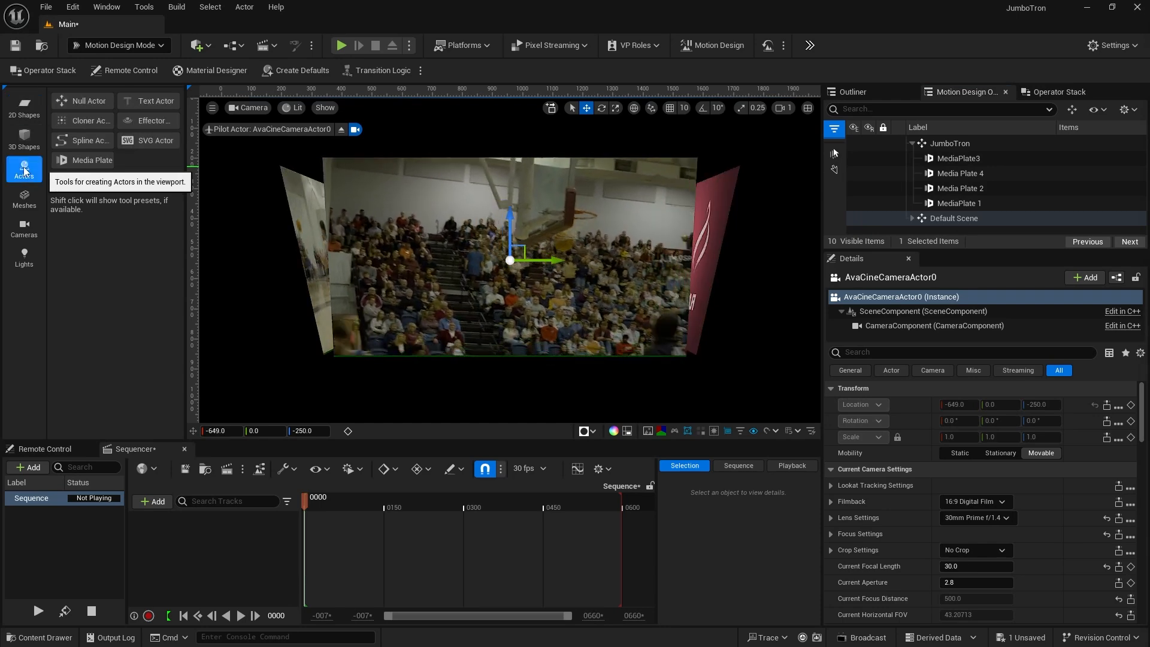
{"action": "left_click", "coordinate": [80, 121]}
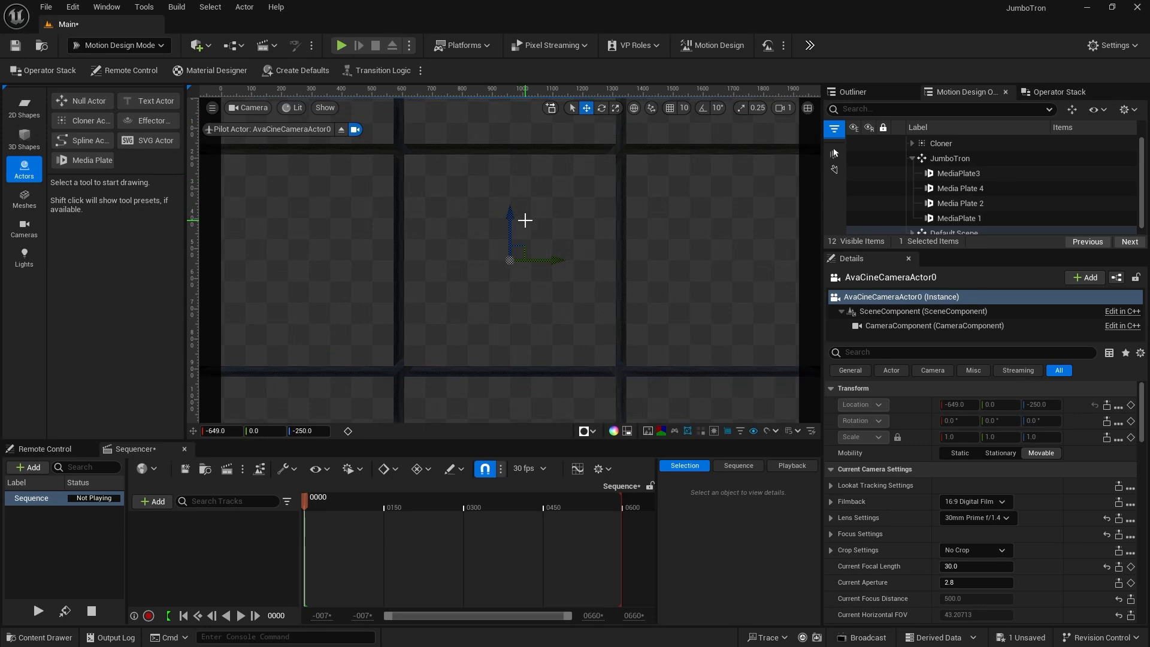
{"action": "left_click", "coordinate": [942, 144]}
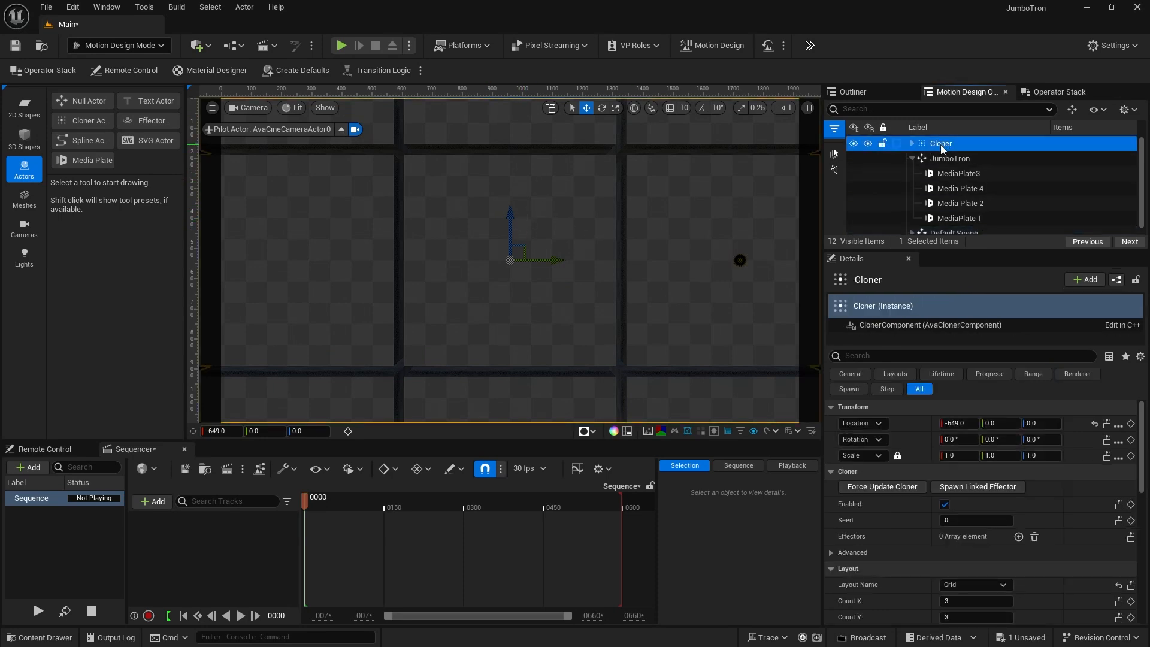
{"action": "left_click", "coordinate": [911, 144]}
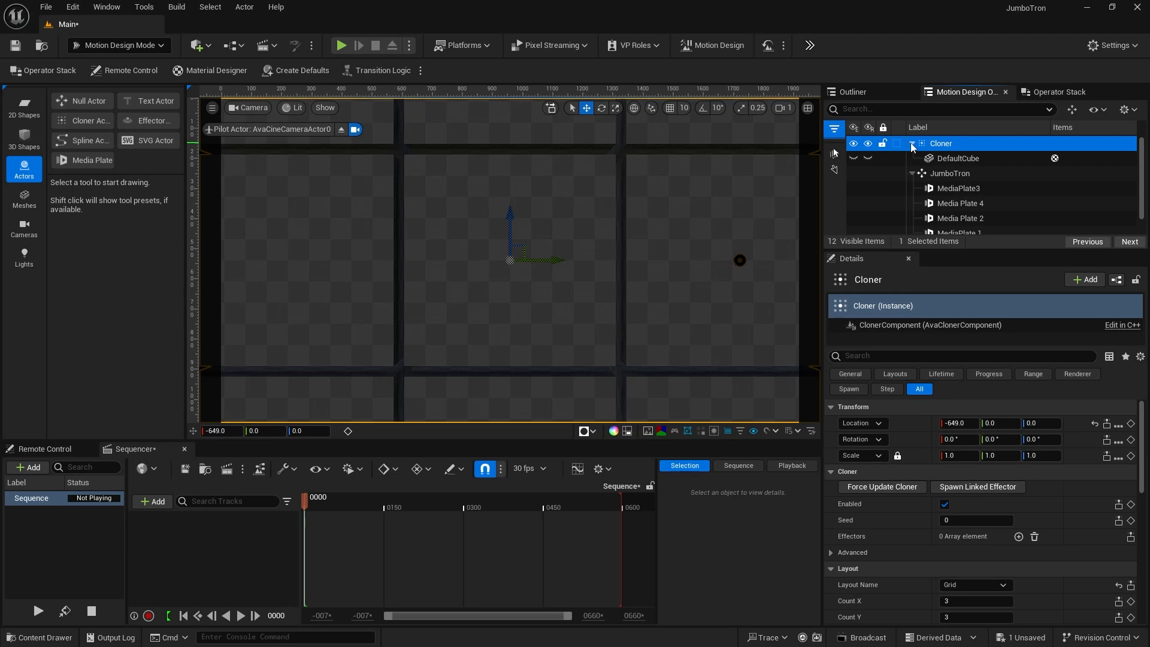
{"action": "left_click", "coordinate": [949, 159]}
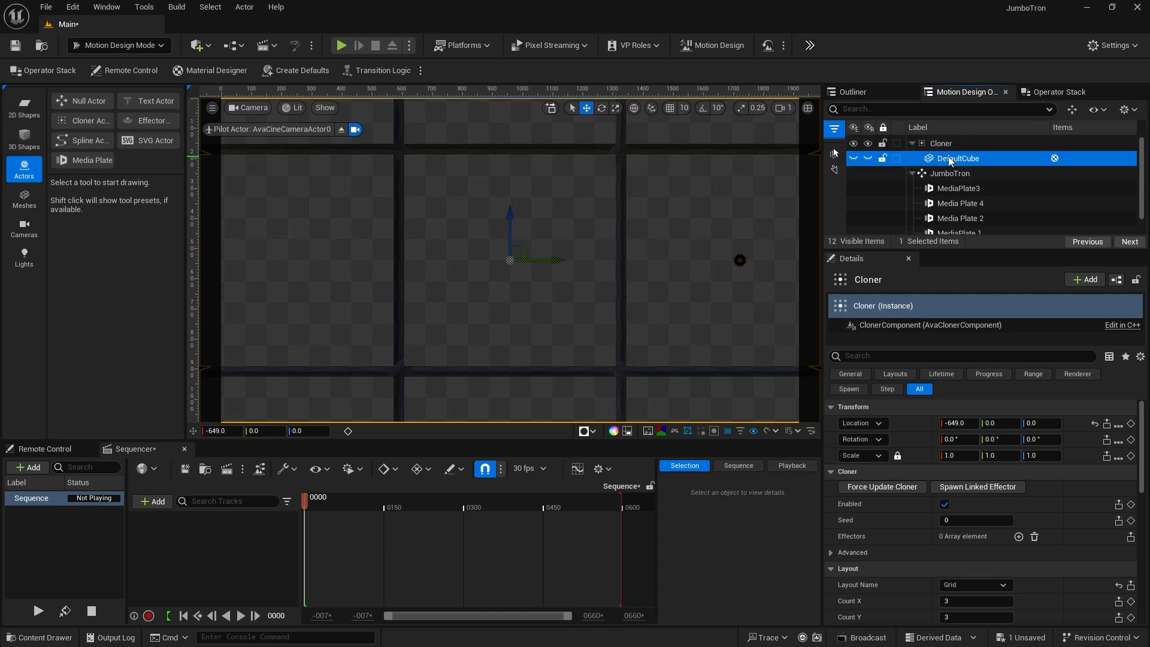
{"action": "key", "text": "Delete"}
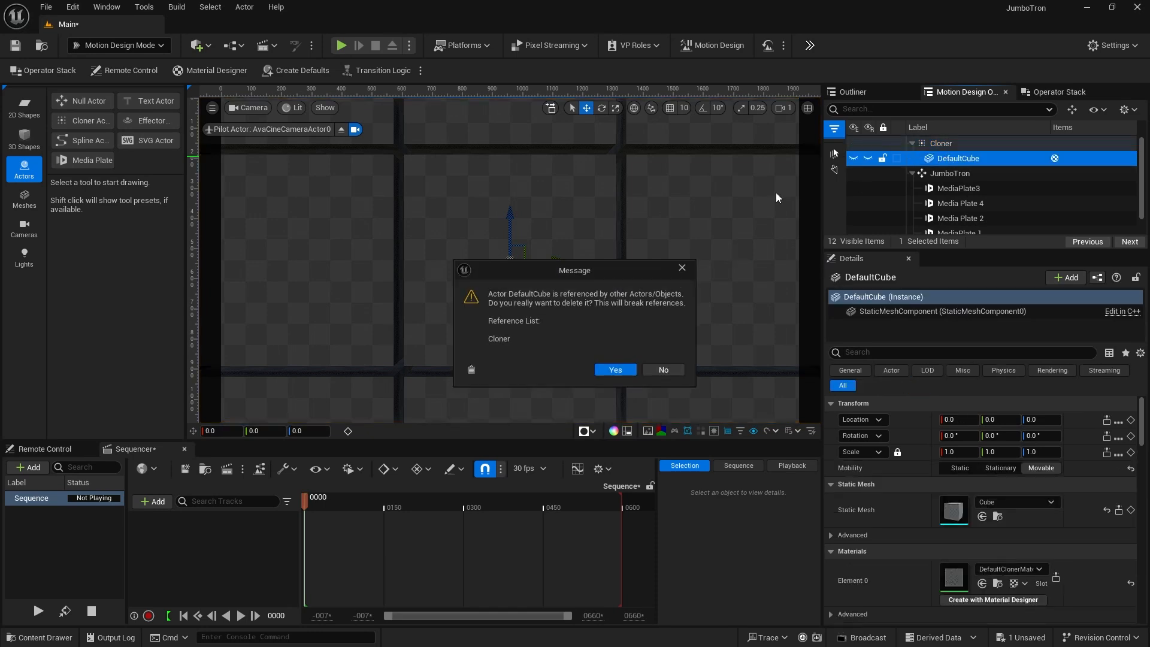
{"action": "left_click", "coordinate": [617, 370]}
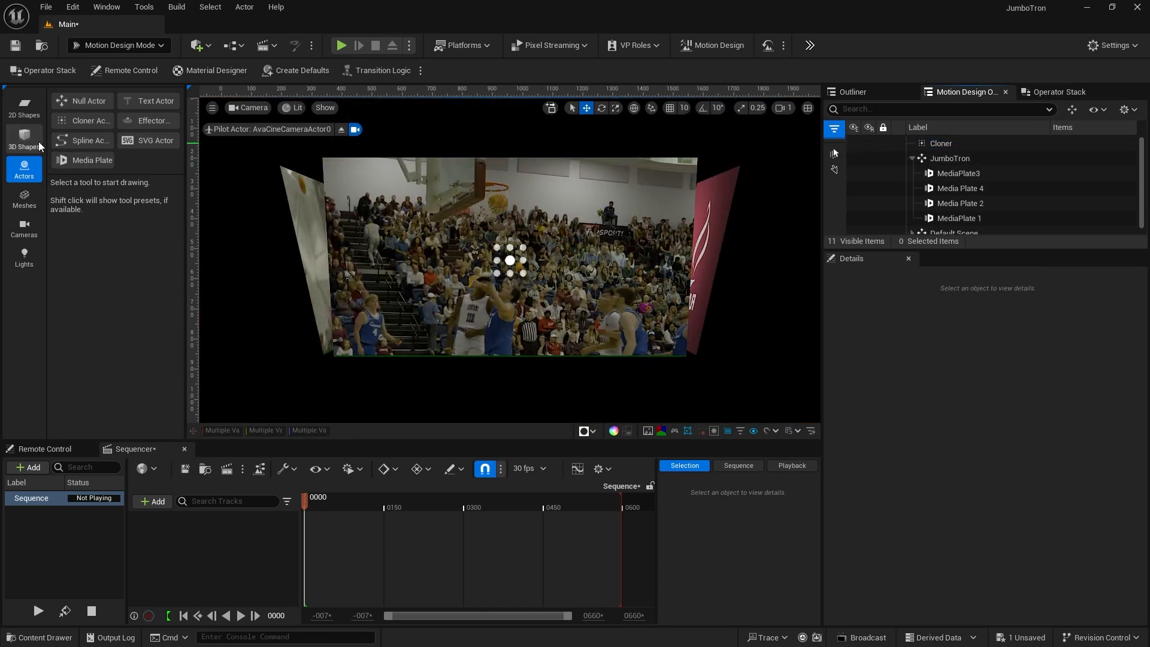
Create a 2D Rectangle shape and parent it to the Cloner as the cloned mesh
{"action": "left_click", "coordinate": [24, 111]}
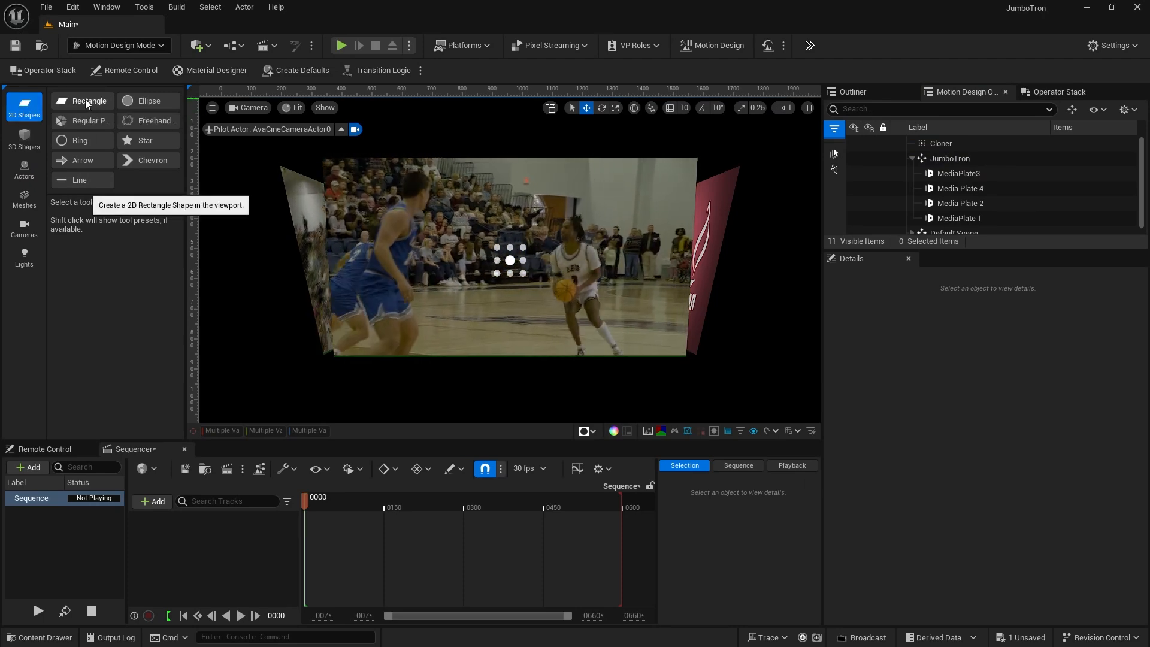
{"action": "left_click", "coordinate": [87, 101]}
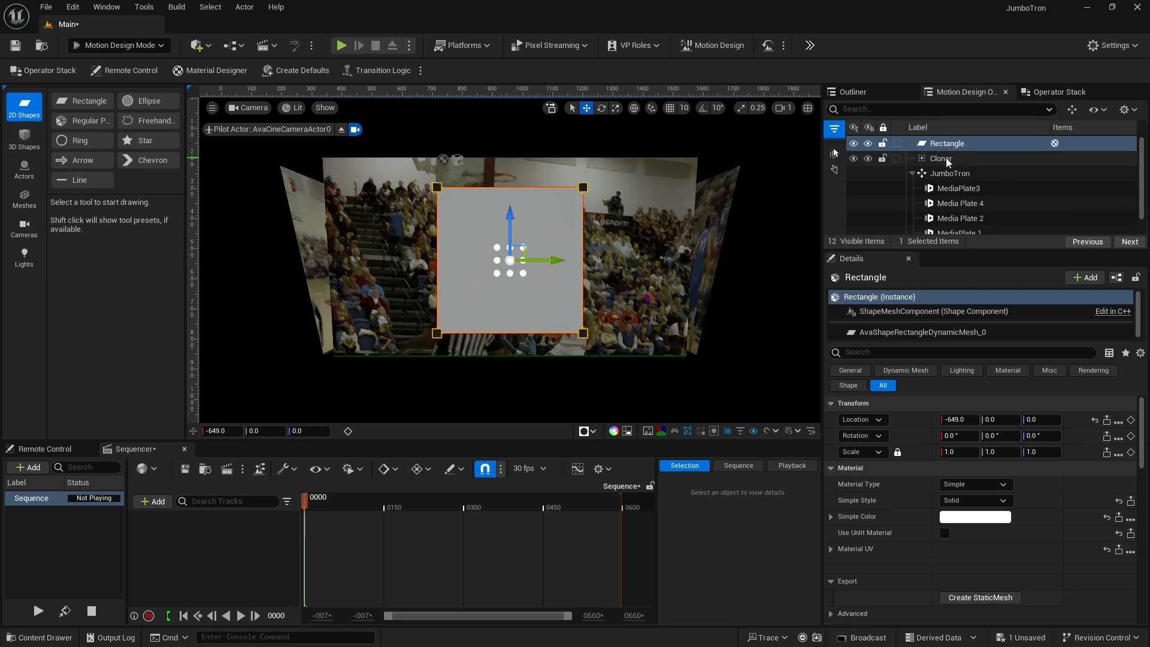
{"action": "left_click", "coordinate": [938, 144]}
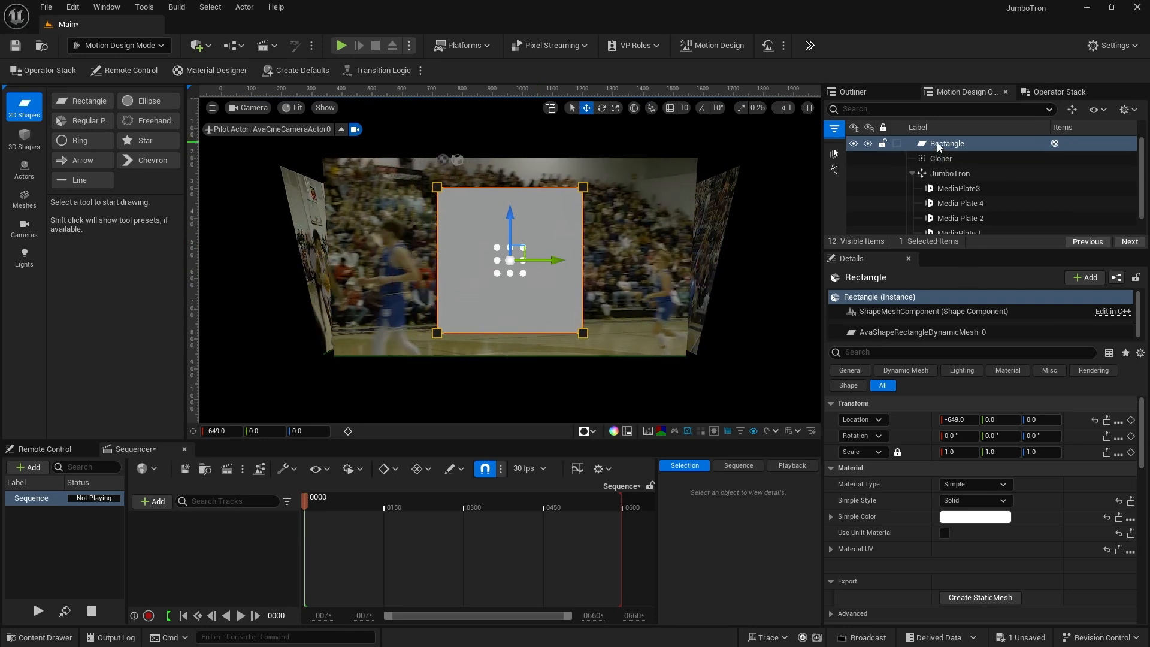
{"action": "left_click_drag", "start_coordinate": [938, 146], "coordinate": [943, 160]}
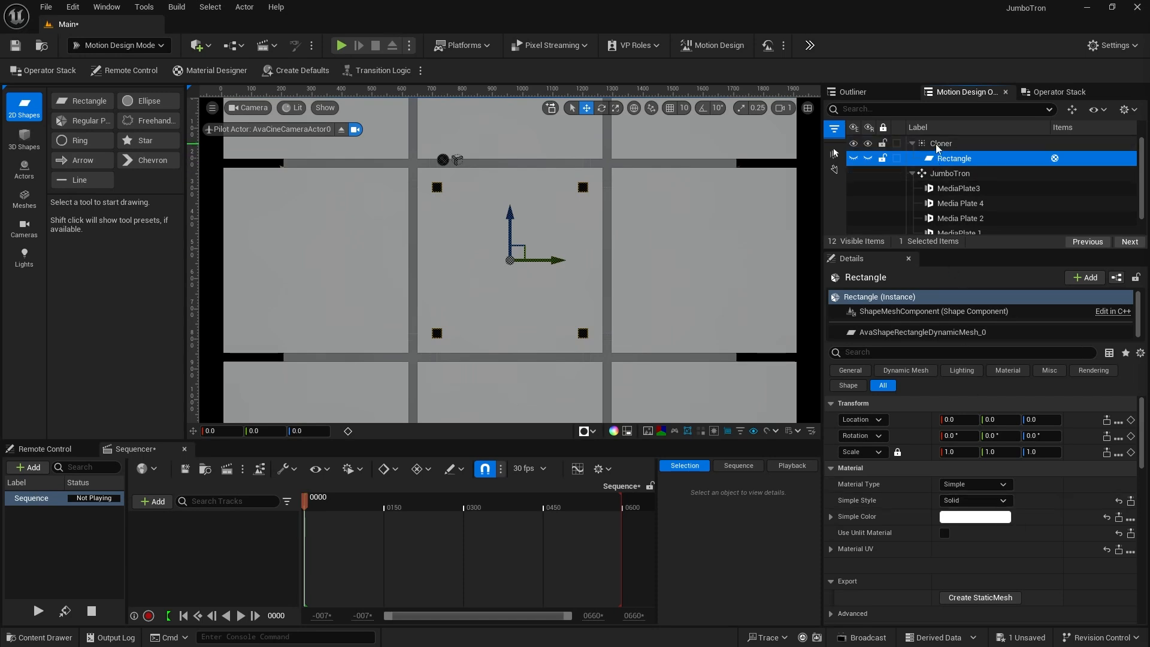
Reset the Cloner's location to 0, 0, 0 and change its layout to Circle
{"action": "left_click", "coordinate": [938, 145]}
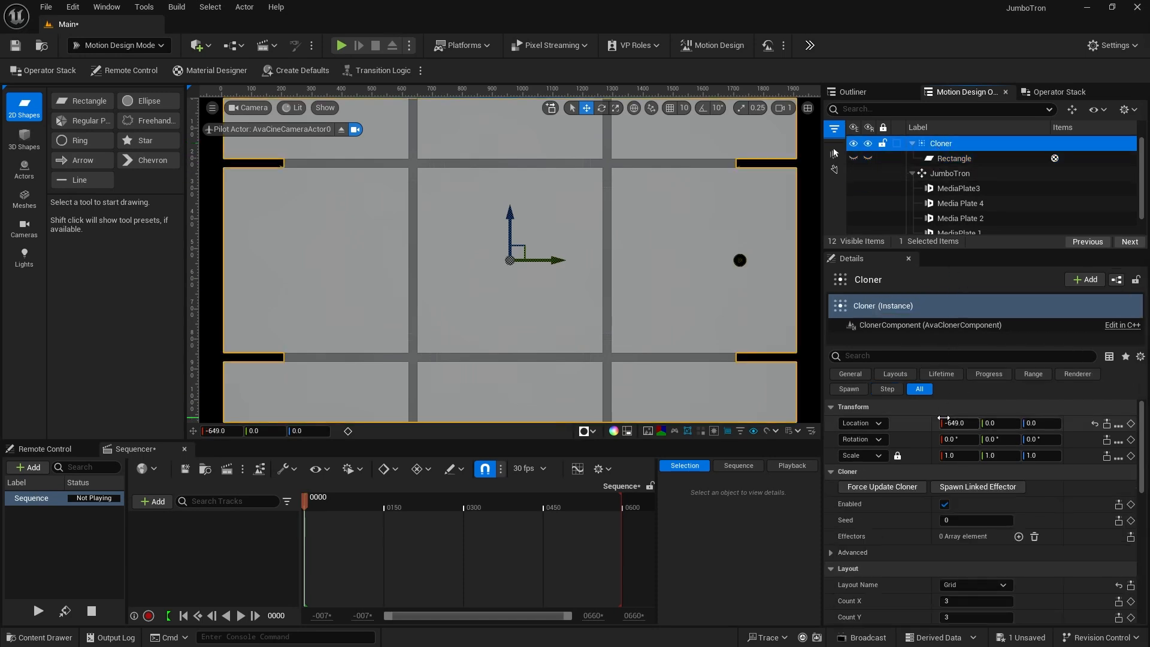
{"action": "left_click", "coordinate": [1095, 424]}
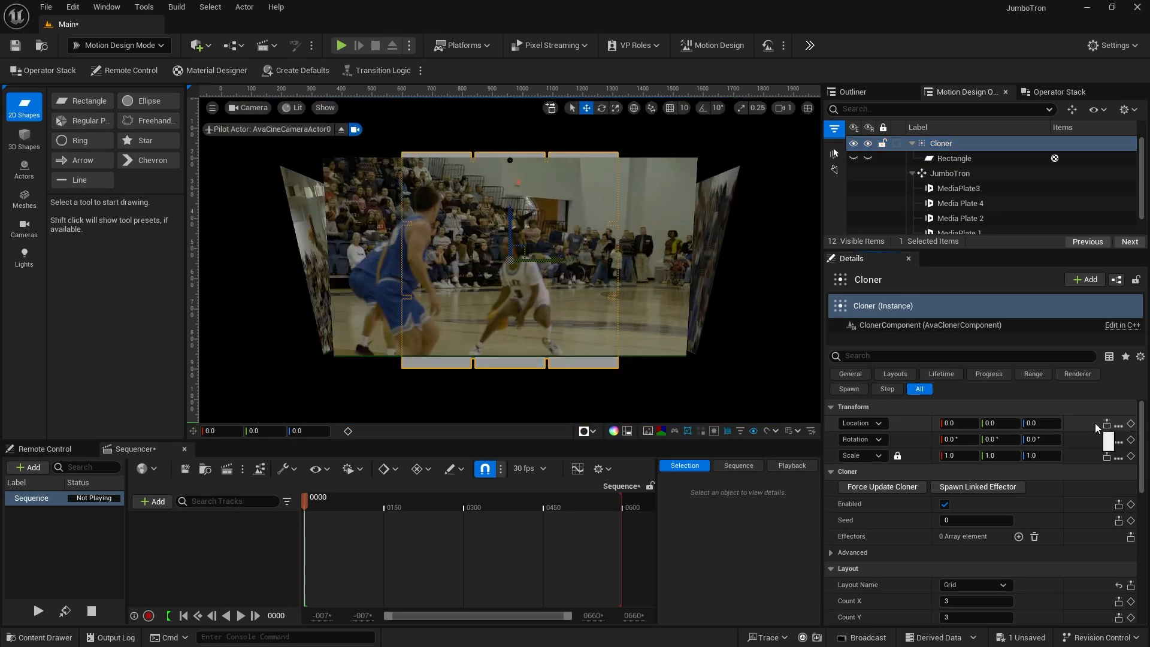
{"action": "scroll", "coordinate": [977, 499], "scroll_direction": "down", "scroll_amount": 2}
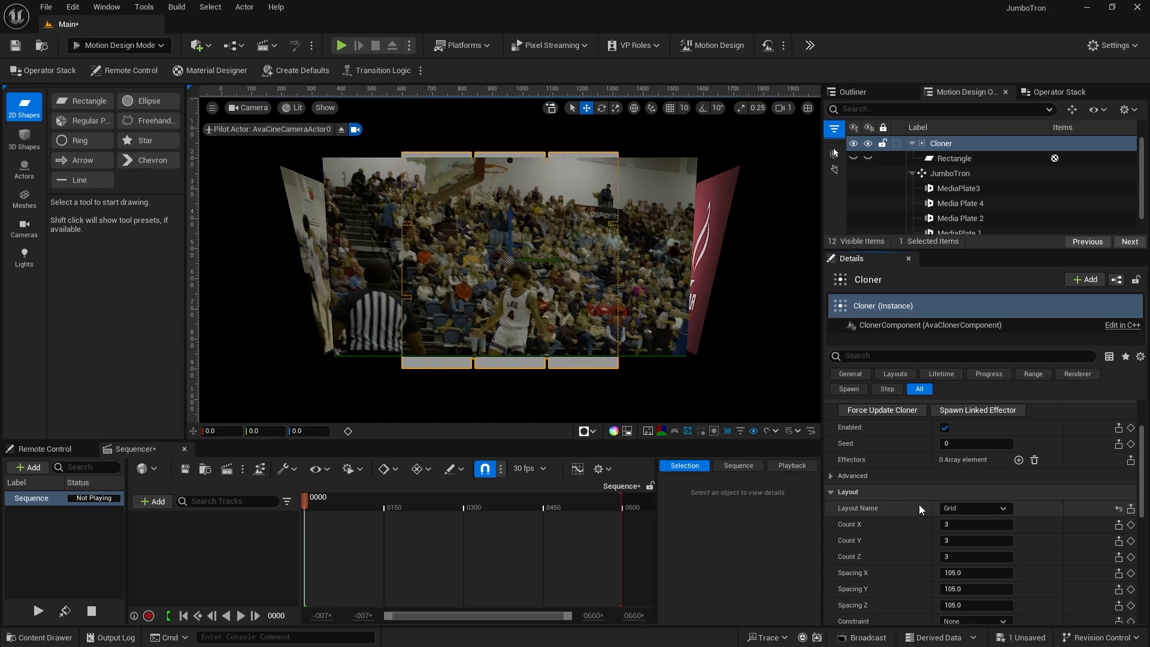
{"action": "left_click", "coordinate": [971, 507]}
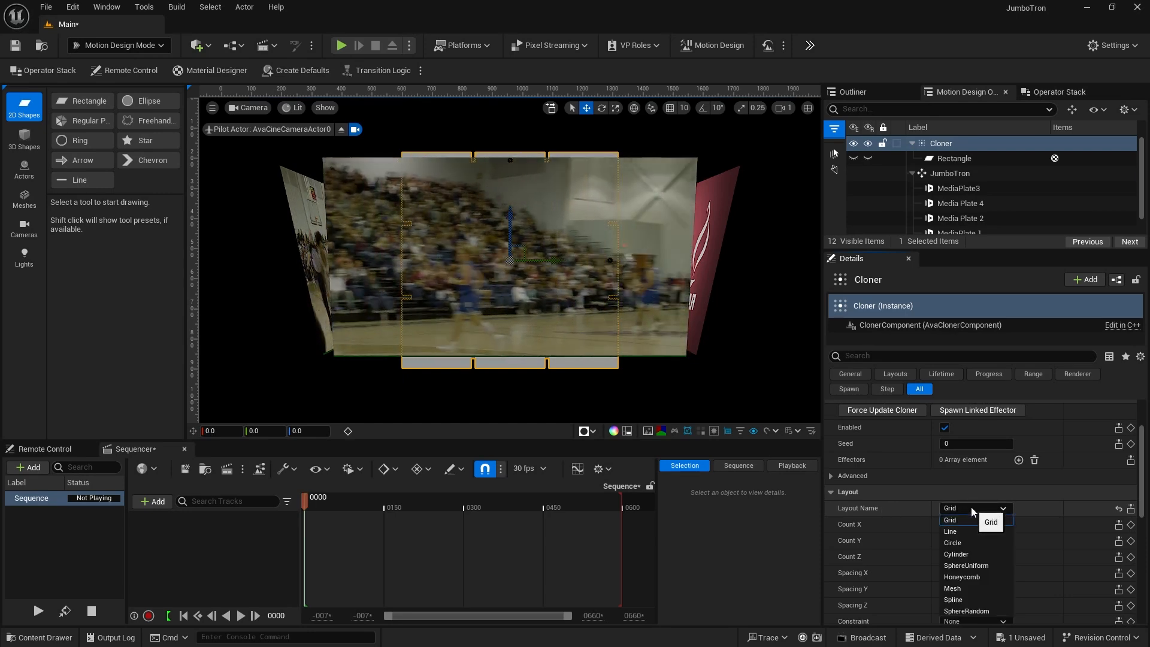
{"action": "left_click", "coordinate": [975, 543]}
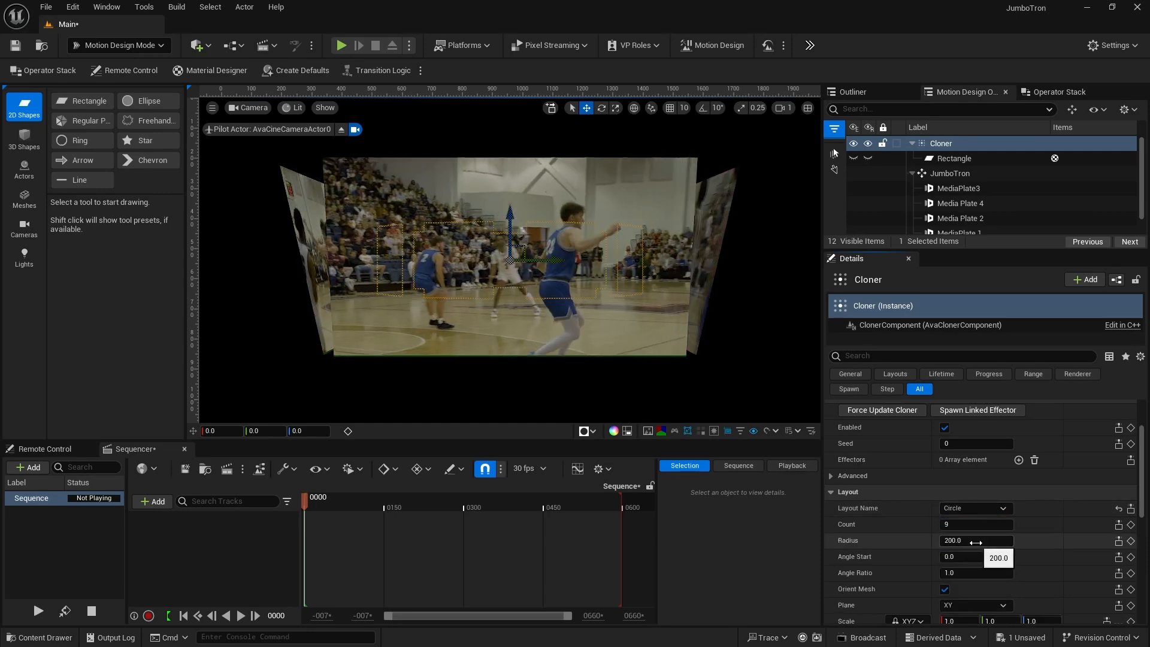
Hide MediaPlate 1 and set the Cloner's circle layout to a count of 4 and a radius of 250
{"action": "scroll", "coordinate": [970, 216], "scroll_direction": "down", "scroll_amount": 1}
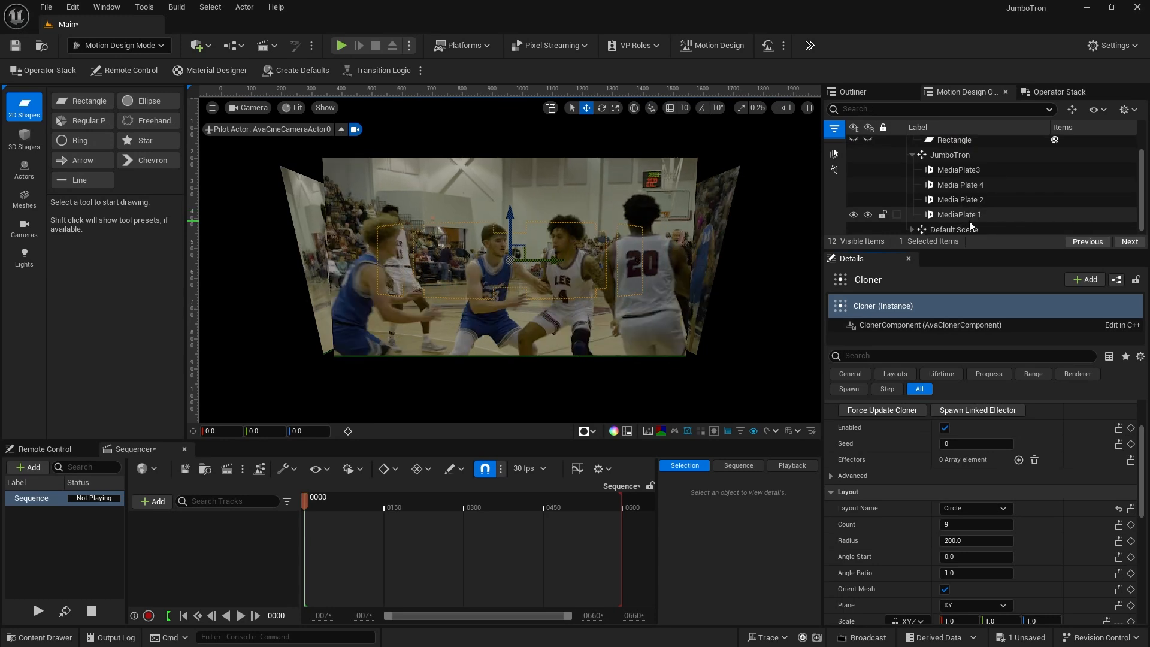
{"action": "left_click", "coordinate": [853, 214]}
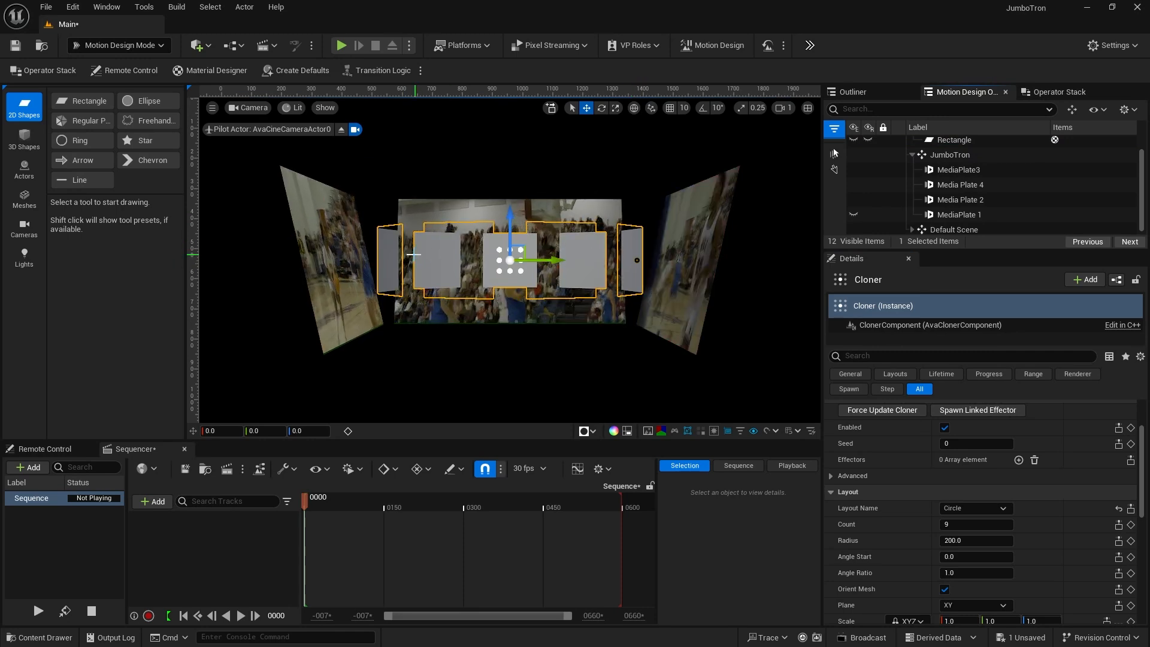
{"action": "left_click", "coordinate": [945, 524]}
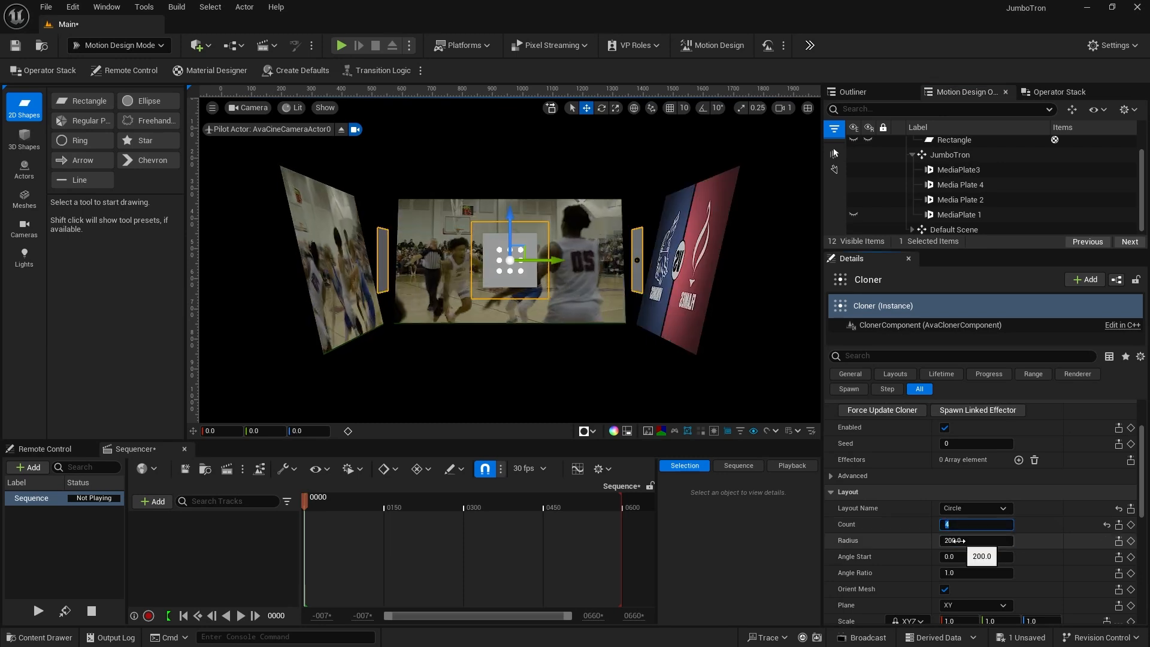
{"action": "left_click", "coordinate": [958, 540]}
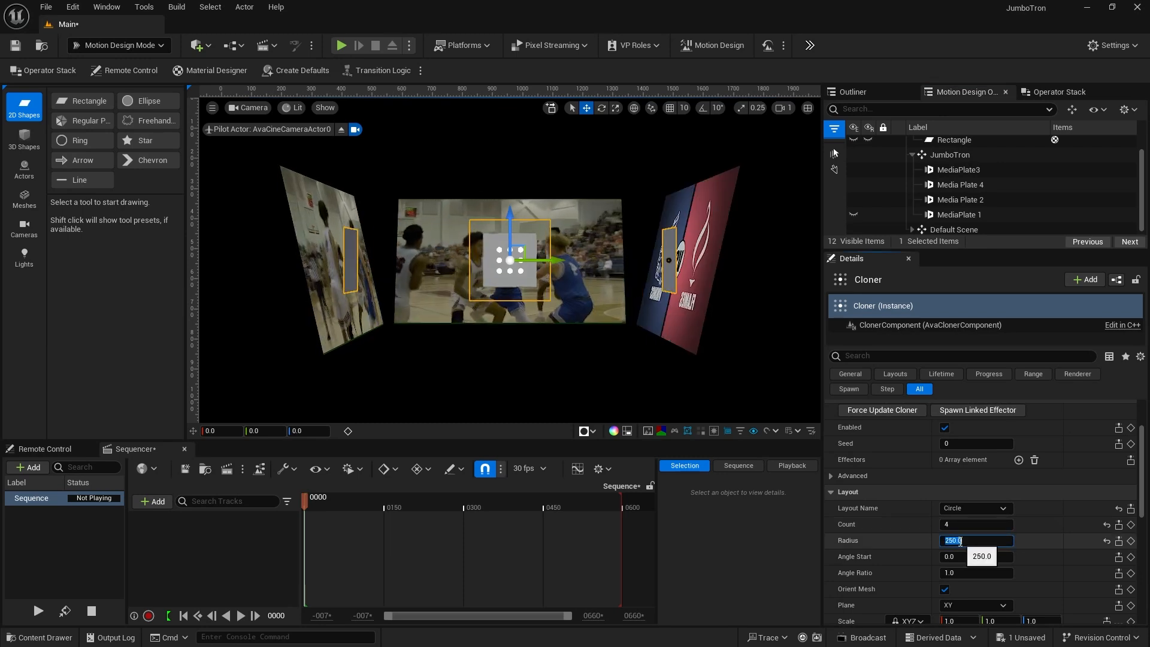
Unlink the Rectangle's mesh size dimensions with the Free option and set the size to 421 by 237
{"action": "scroll", "coordinate": [1032, 520], "scroll_direction": "up", "scroll_amount": 2}
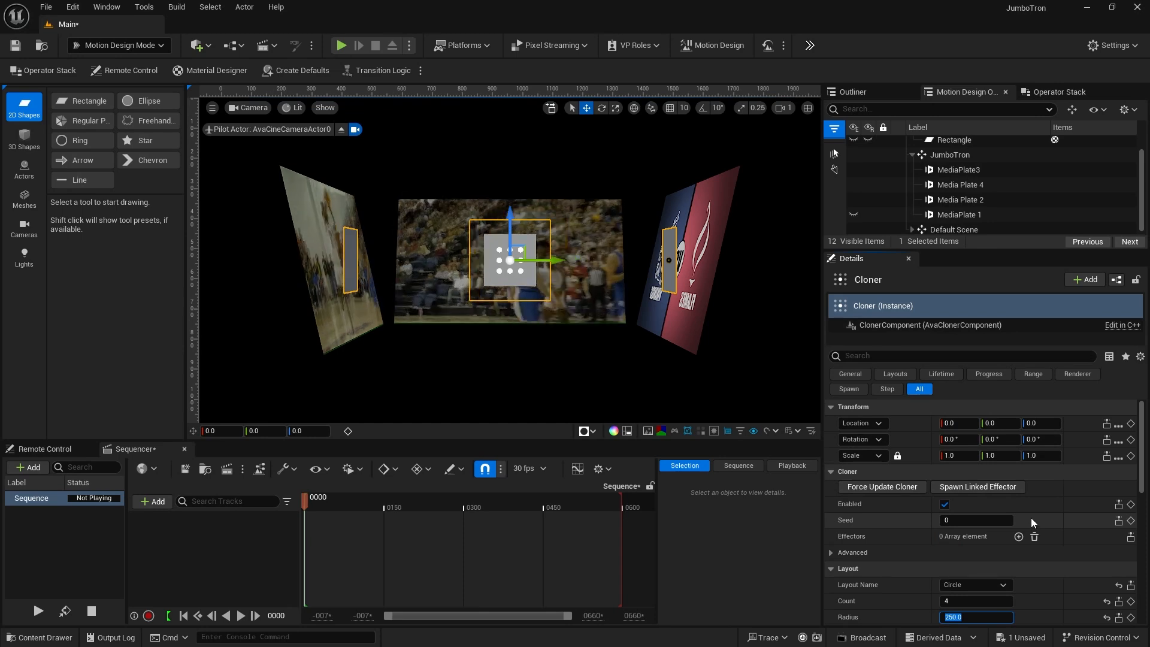
{"action": "left_click", "coordinate": [949, 139]}
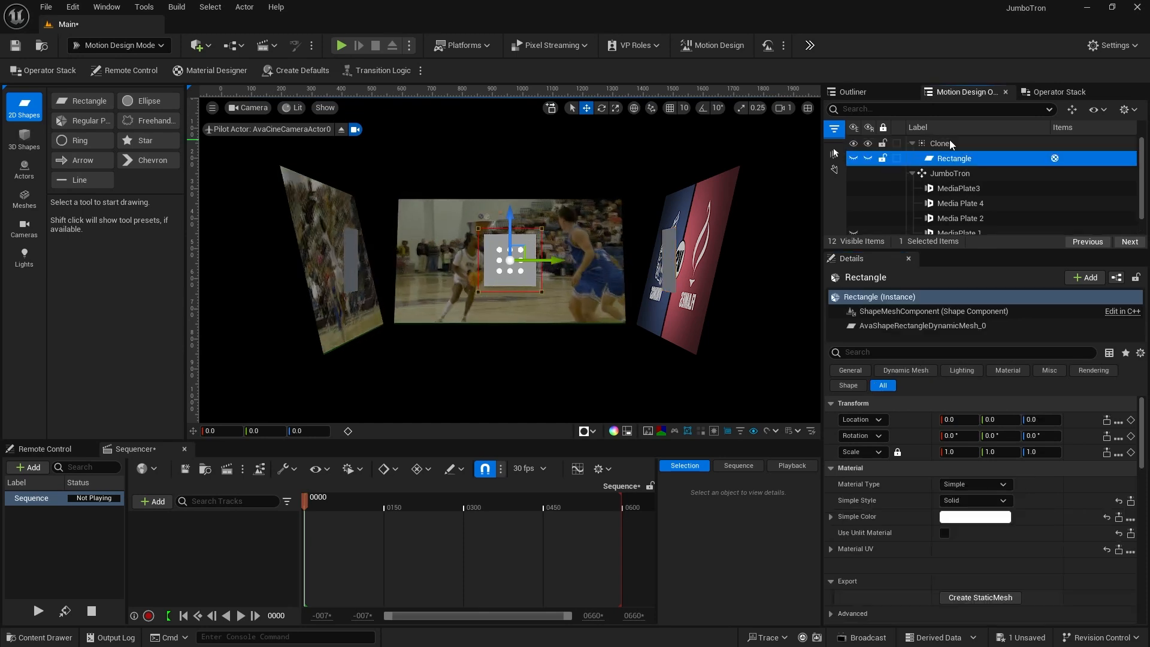
{"action": "scroll", "coordinate": [1039, 509], "scroll_direction": "down", "scroll_amount": 4}
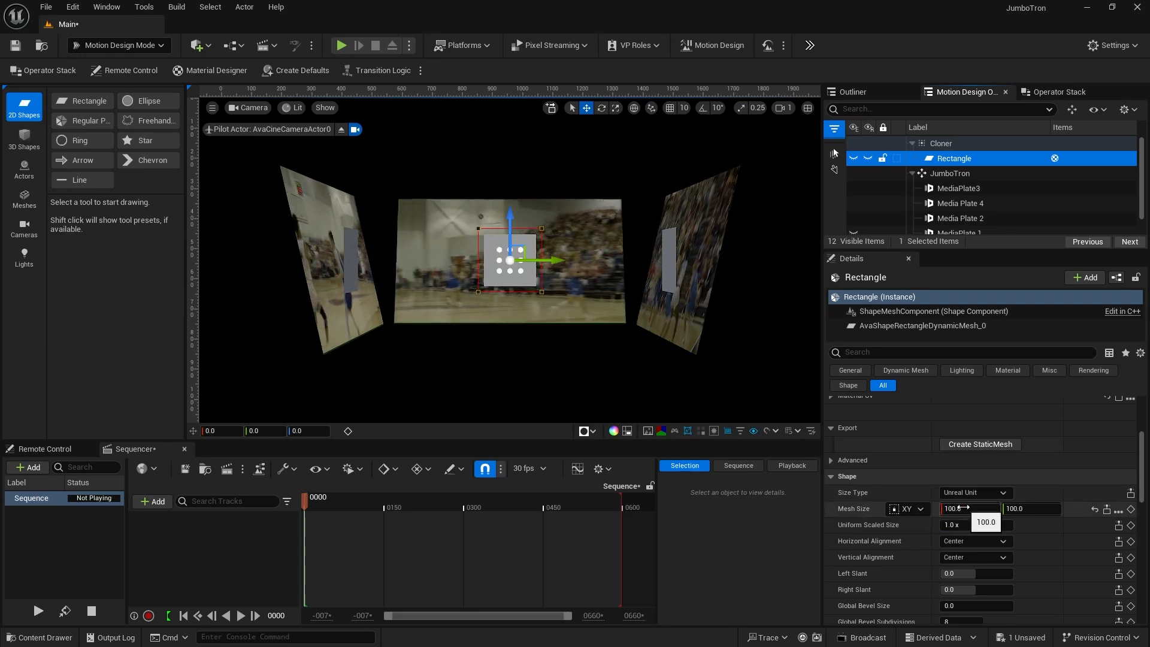
{"action": "left_click", "coordinate": [909, 510]}
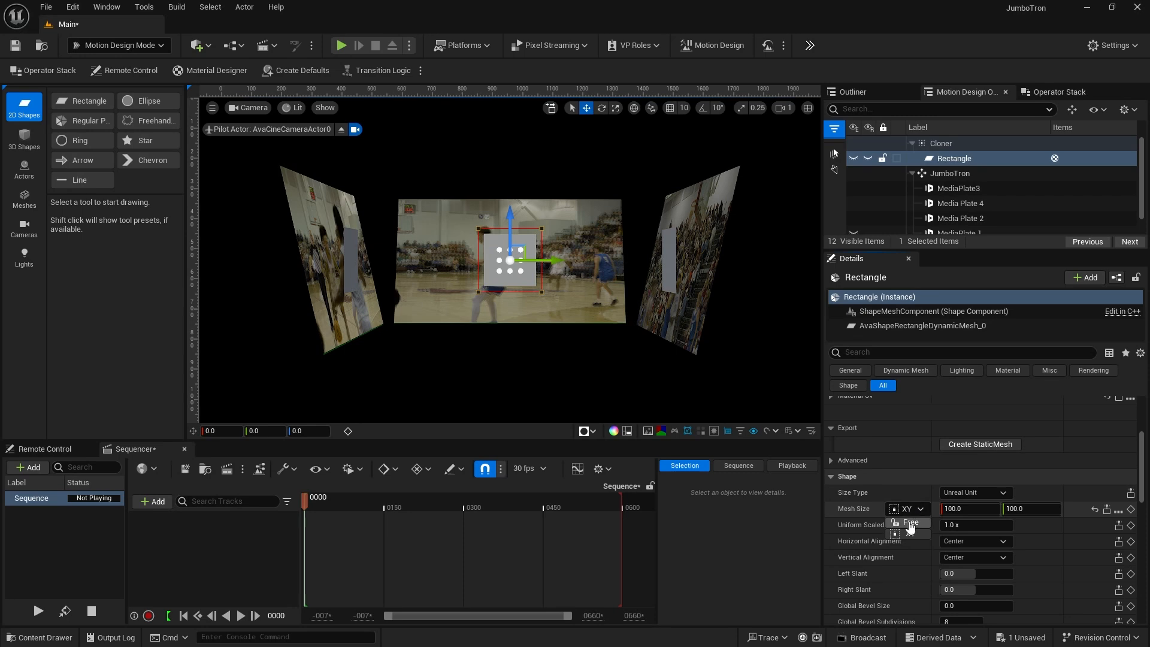
{"action": "left_click", "coordinate": [910, 523]}
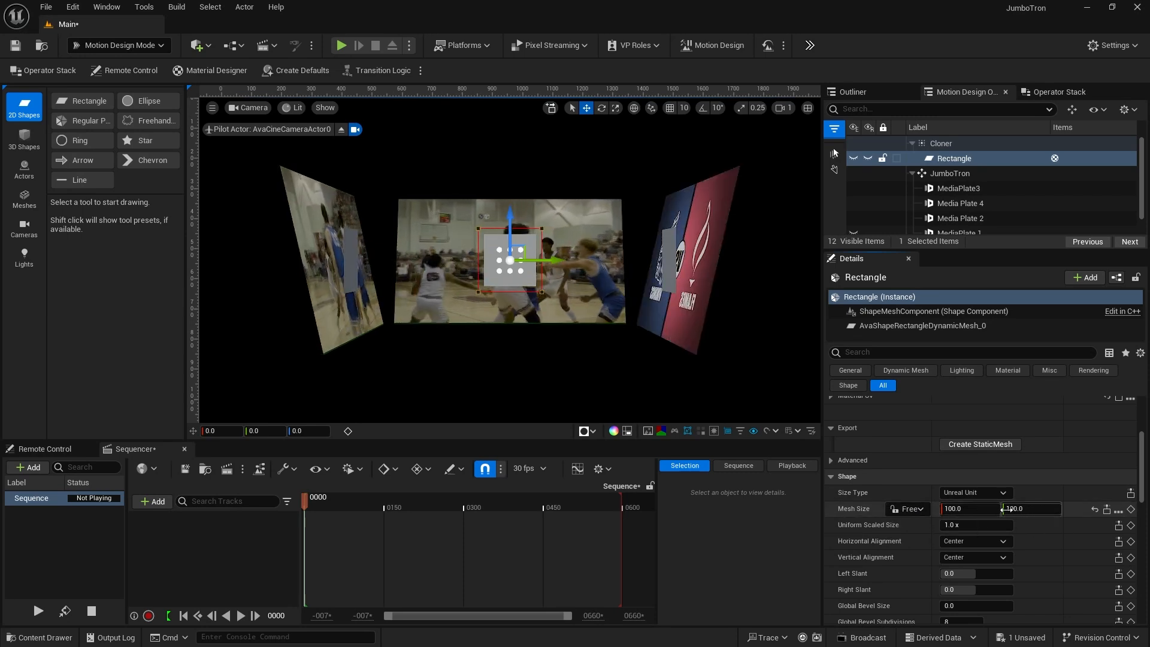
{"action": "left_click", "coordinate": [970, 509]}
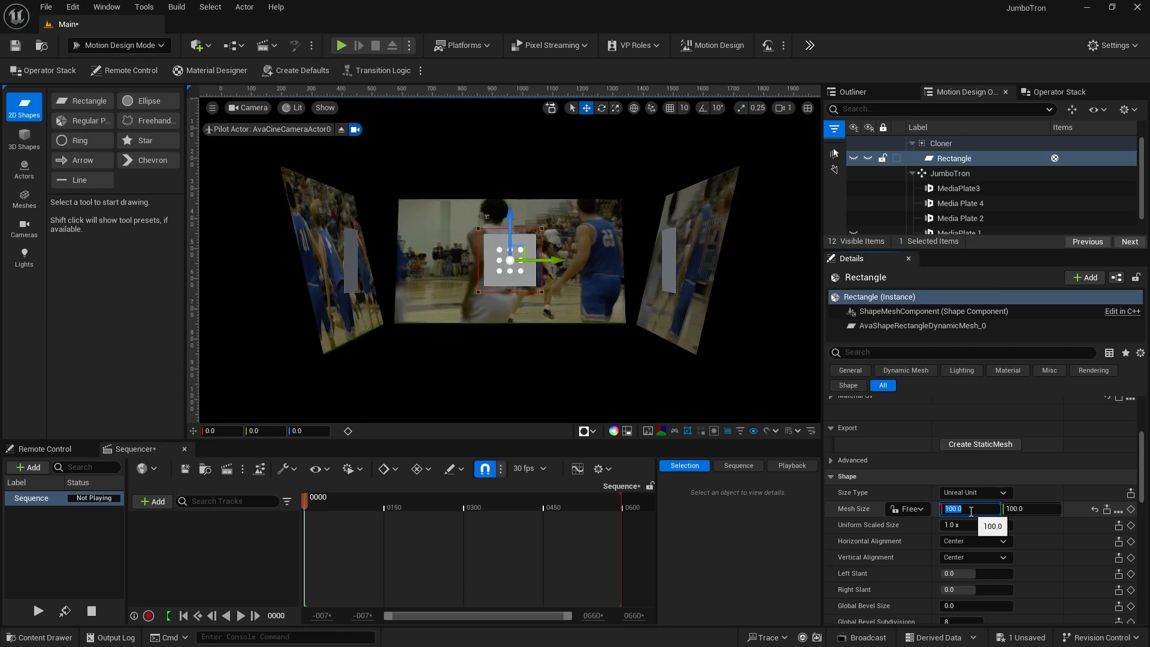
{"action": "type", "text": "421"}
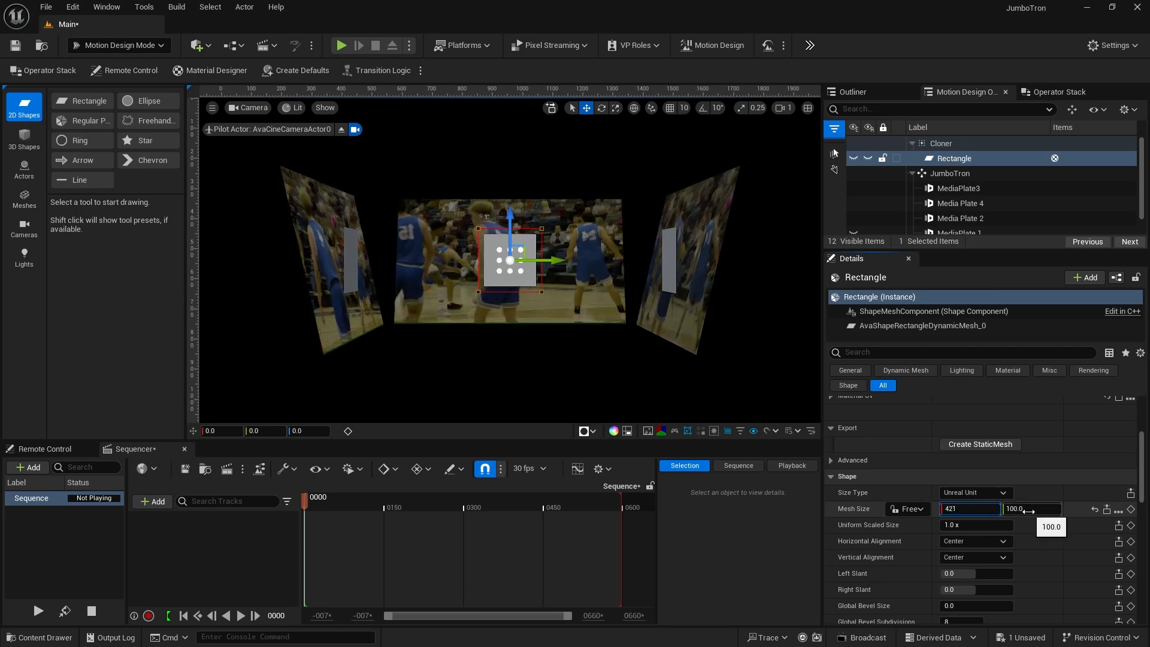
{"action": "left_click", "coordinate": [1028, 509]}
{"action": "type", "text": "234"}
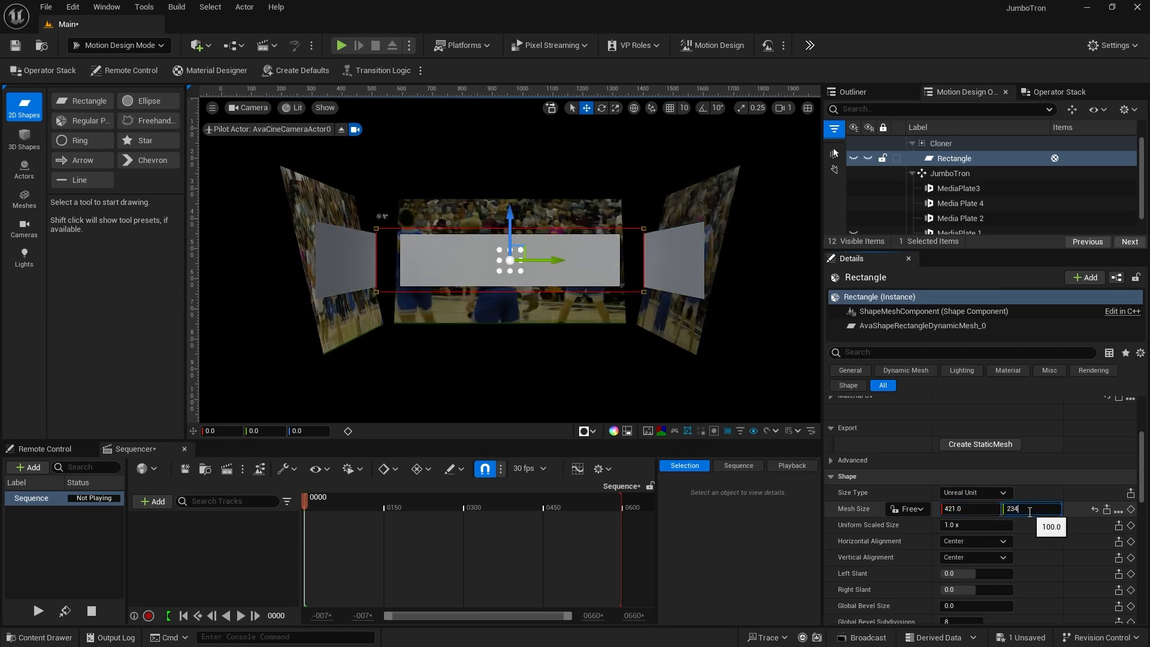
{"action": "key", "text": "BackSpace"}
{"action": "type", "text": "7"}
{"action": "key", "text": "Return"}
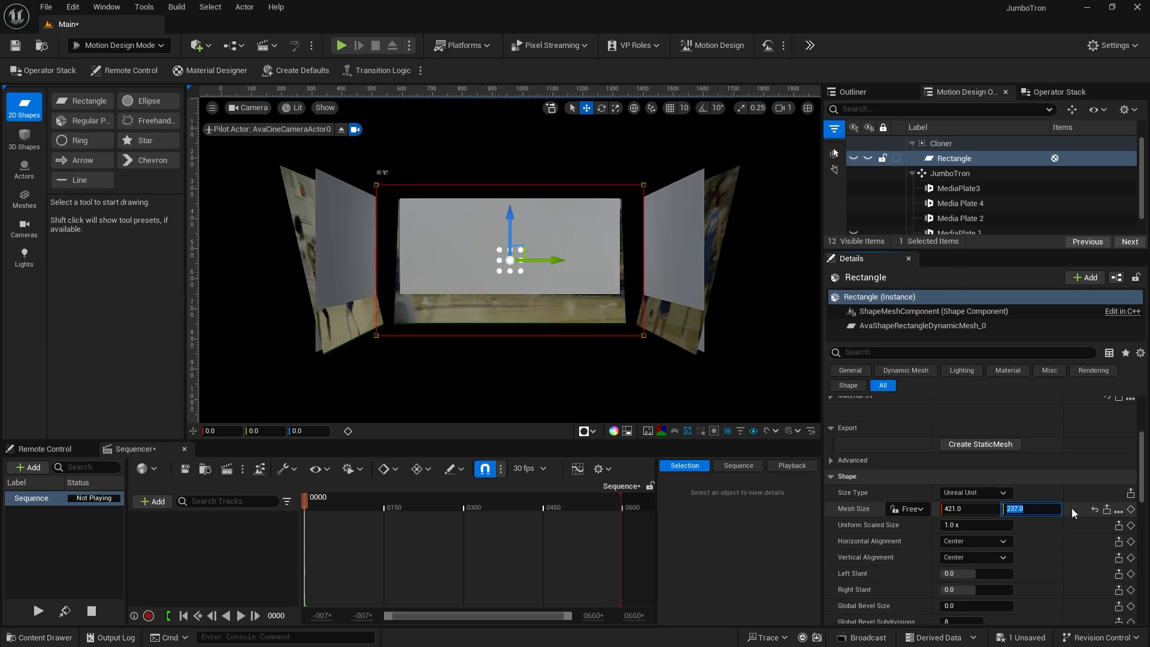
Set the Rectangle's Y rotation to -13° so the cloned panels tilt with the media plates
{"action": "scroll", "coordinate": [1072, 507], "scroll_direction": "up", "scroll_amount": 5}
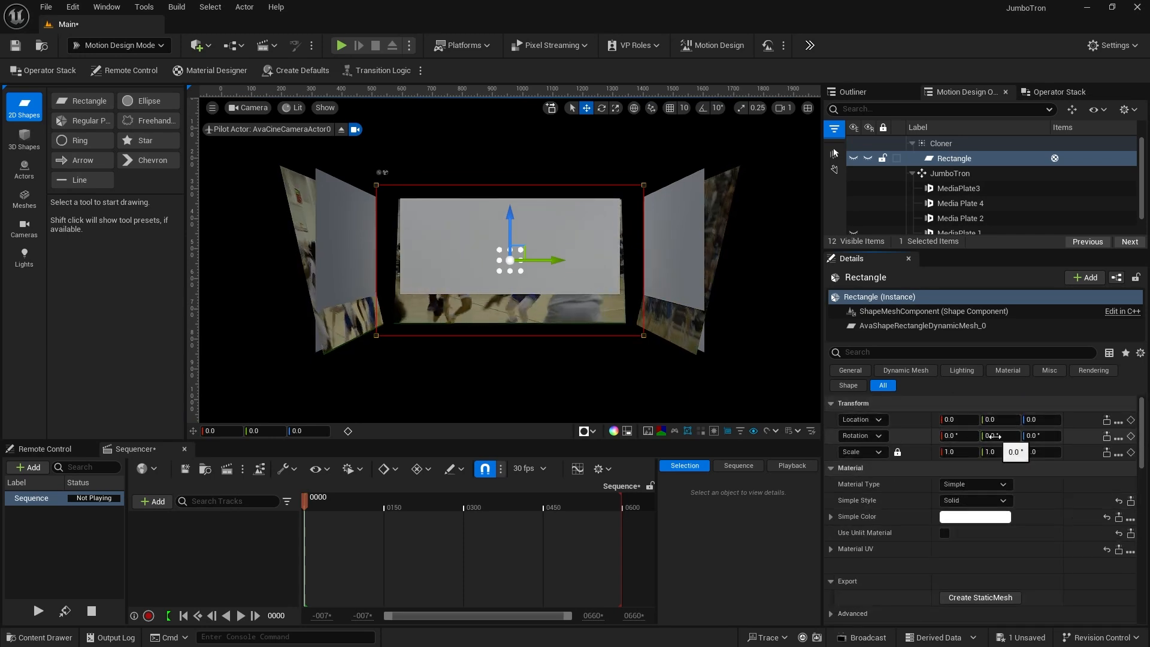
{"action": "left_click", "coordinate": [993, 436]}
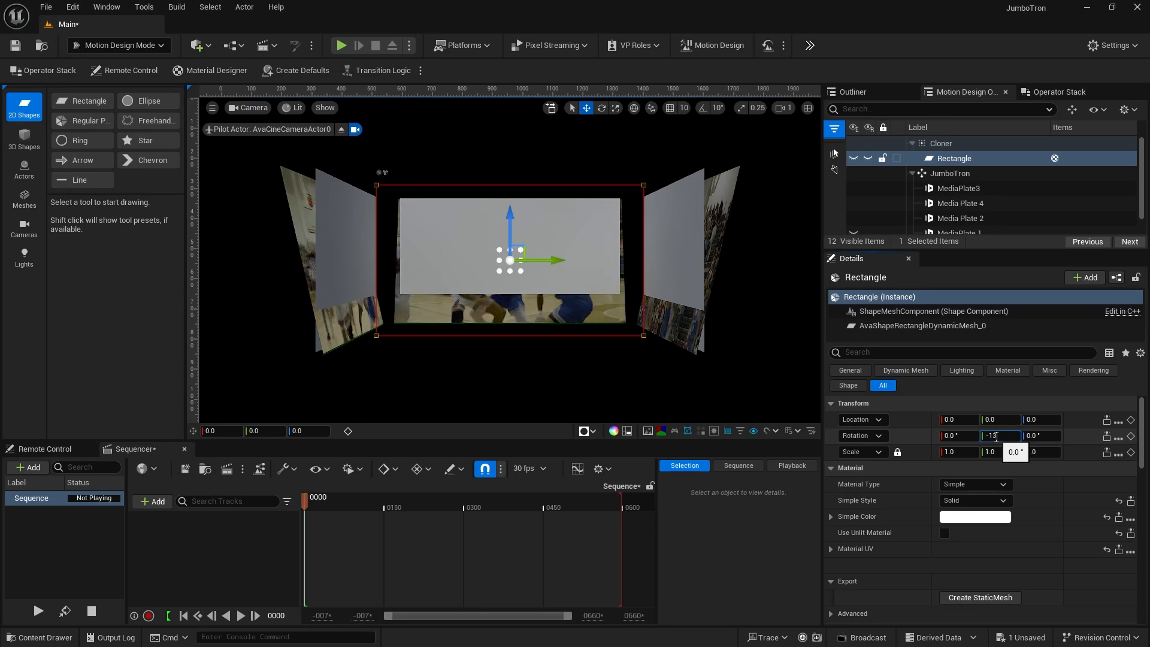
{"action": "key", "text": "Return"}
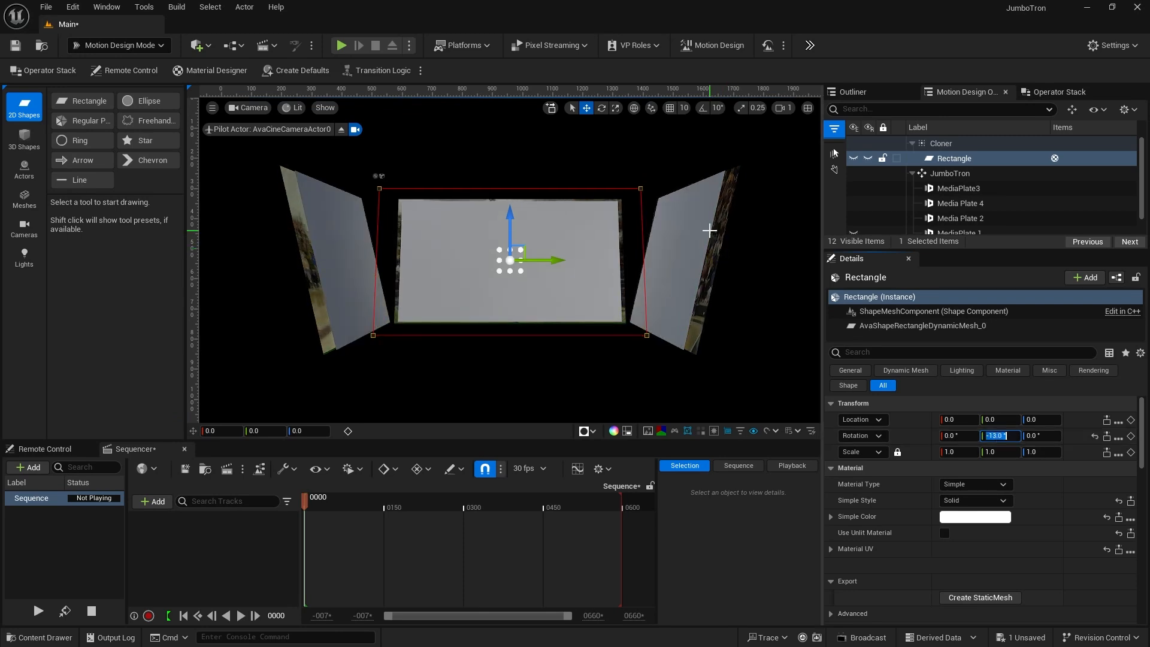
Add an Outline modifier to the Rectangle
{"action": "left_click", "coordinate": [951, 157]}
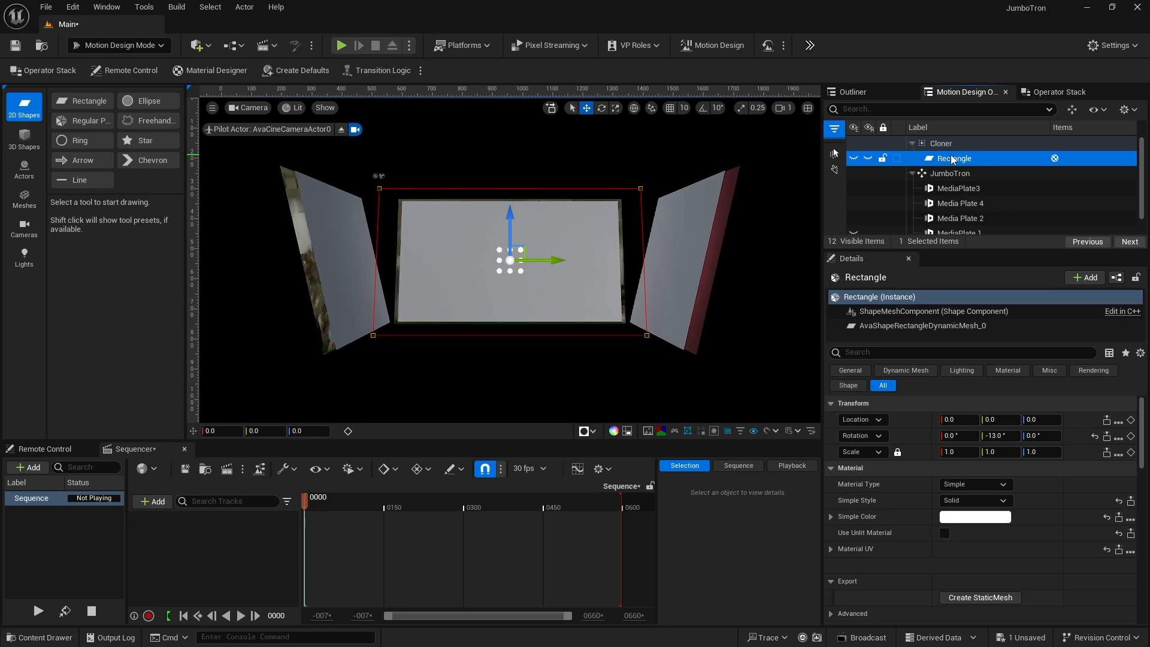
{"action": "left_click", "coordinate": [1059, 93]}
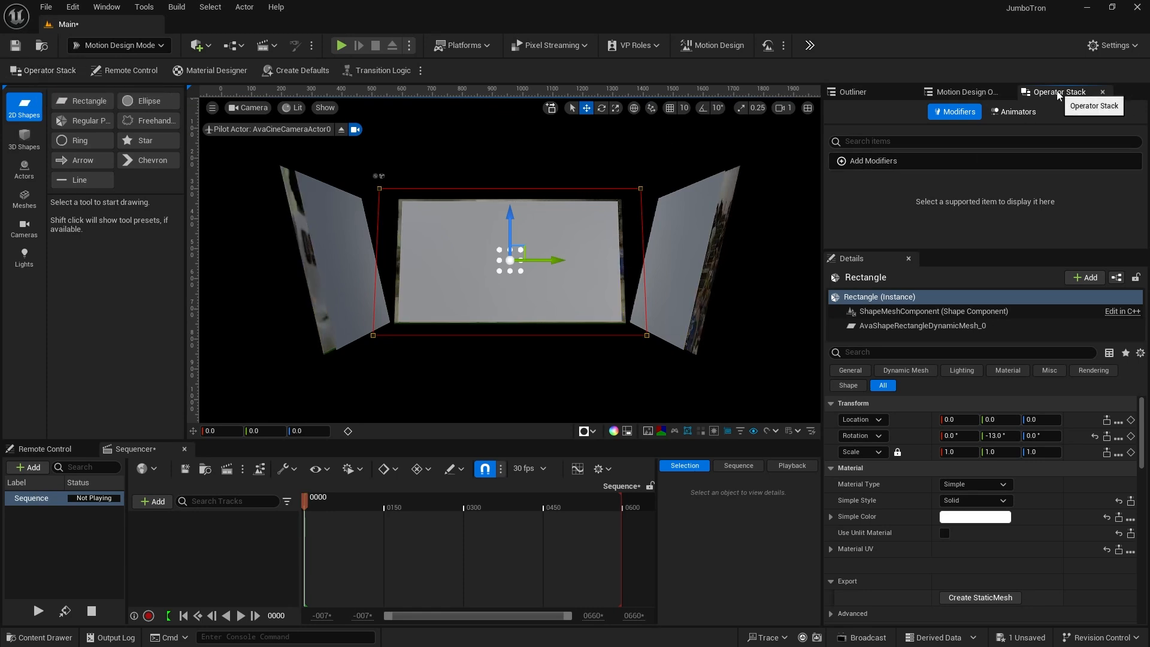
{"action": "left_click", "coordinate": [935, 160]}
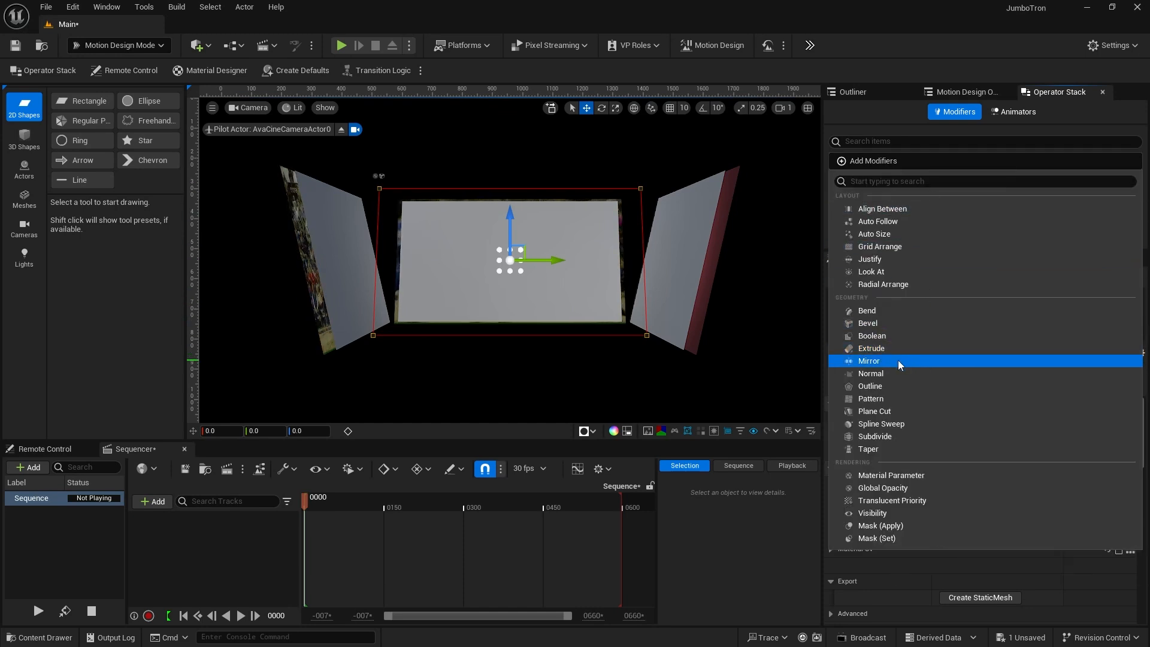
{"action": "left_click", "coordinate": [892, 385]}
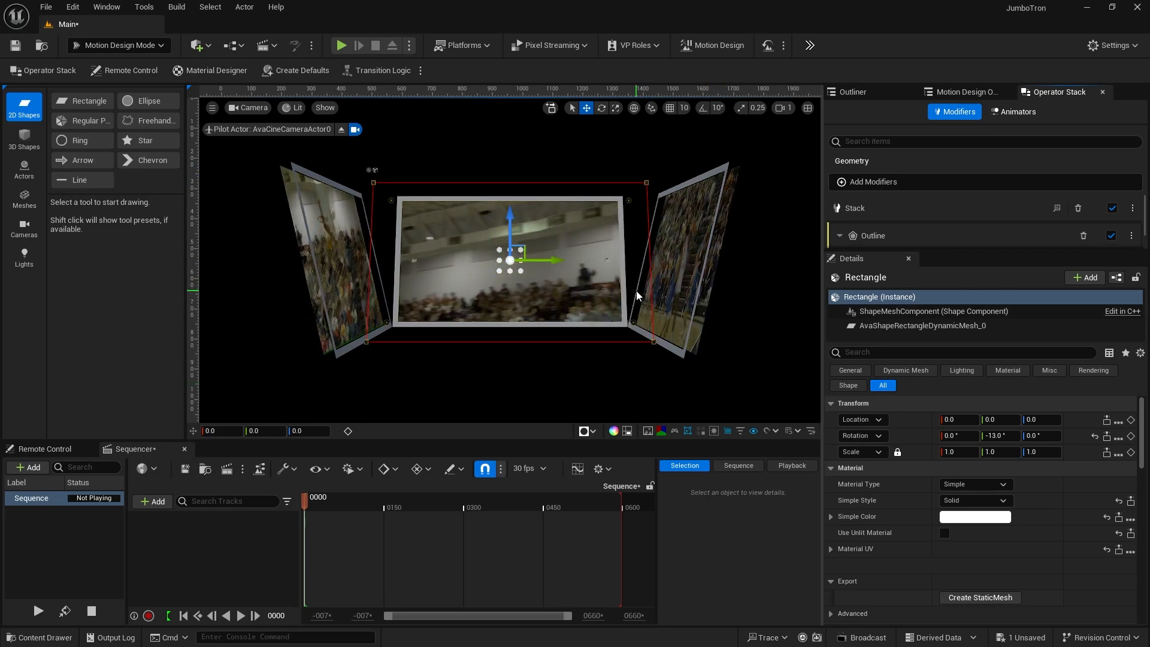
Add an Extrude modifier to the outlined Rectangle and set its extrude depth to 20 cm
{"action": "left_click", "coordinate": [954, 181]}
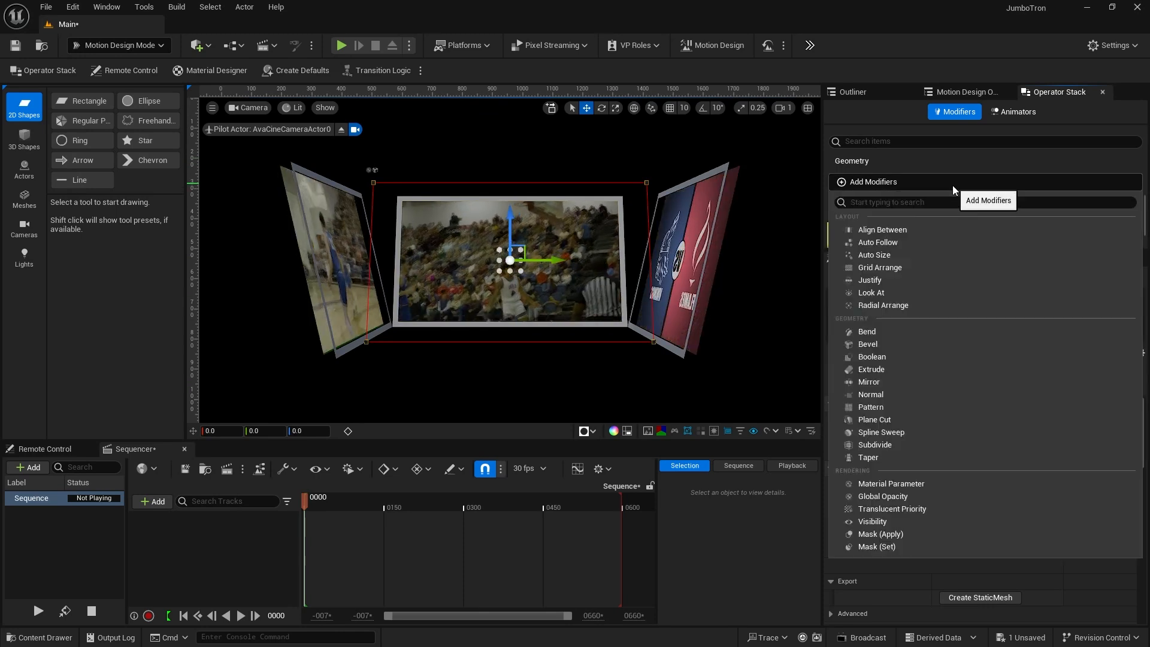
{"action": "left_click", "coordinate": [914, 368]}
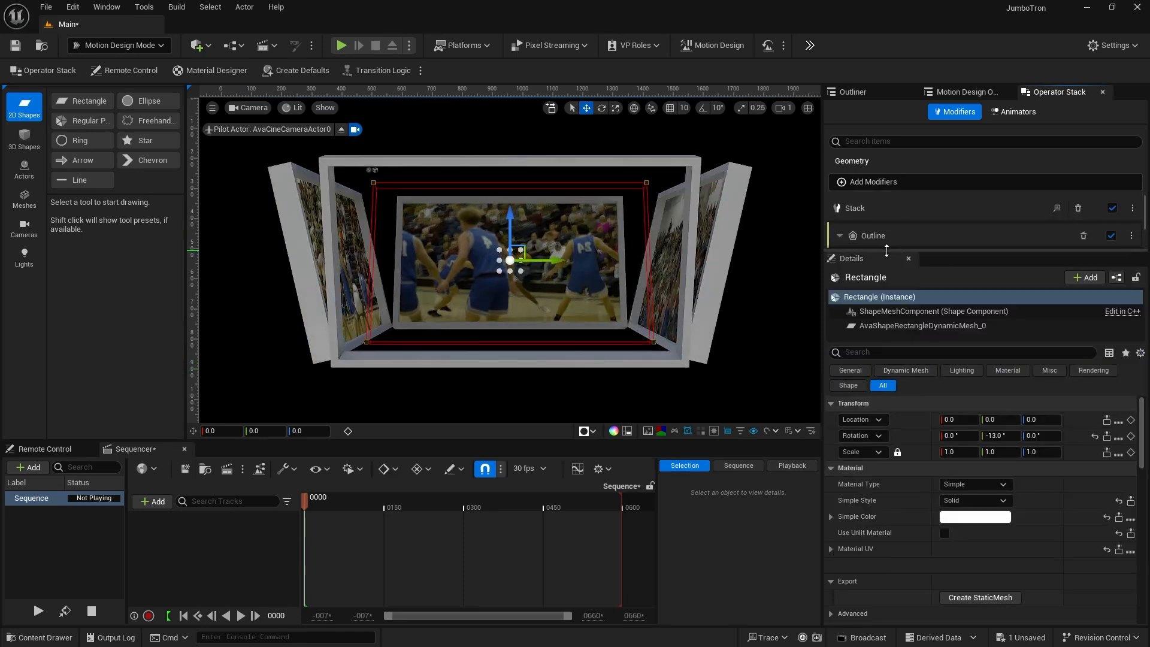
{"action": "left_click_drag", "start_coordinate": [886, 250], "coordinate": [877, 405]}
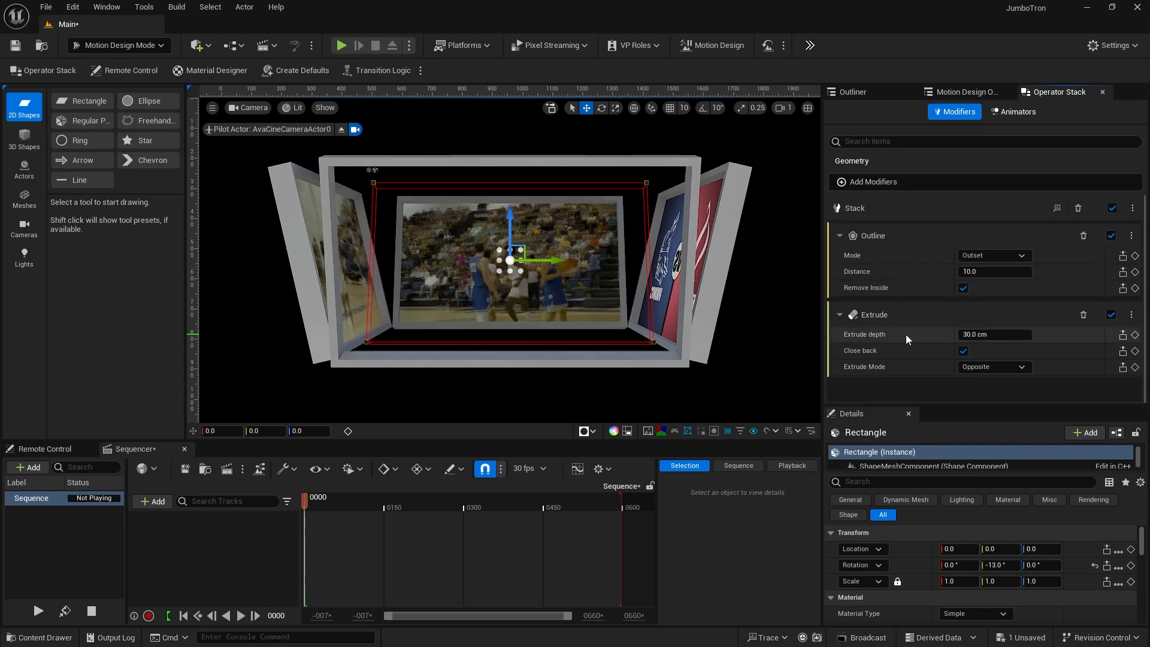
{"action": "left_click", "coordinate": [971, 334]}
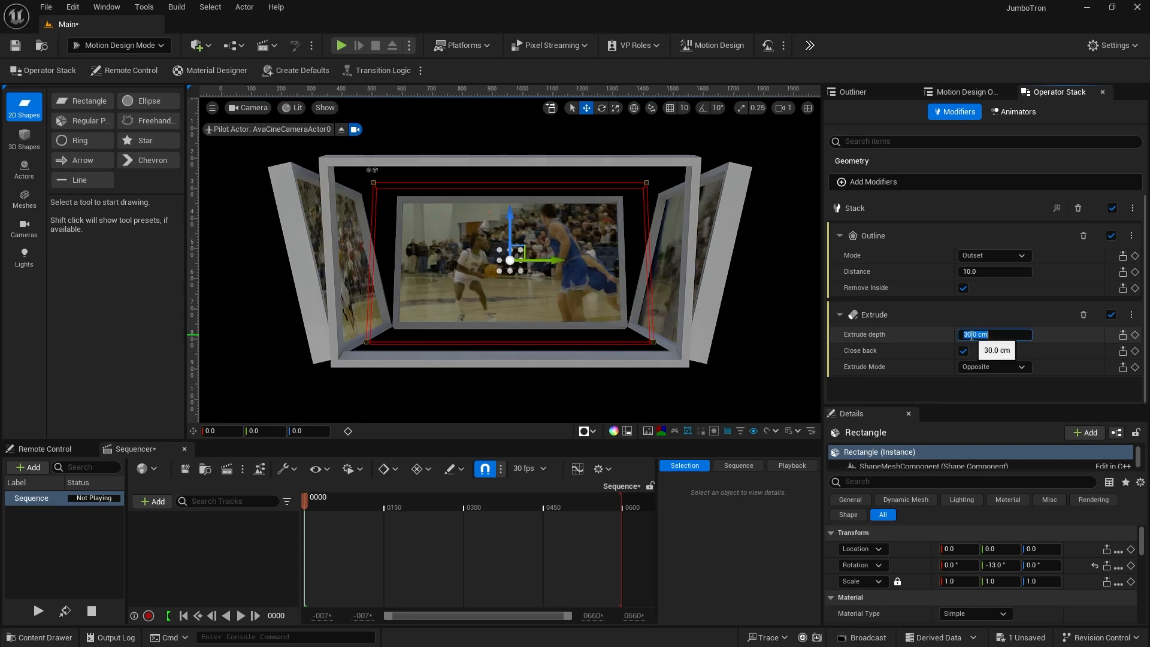
{"action": "type", "text": "20"}
{"action": "key", "text": "Return"}
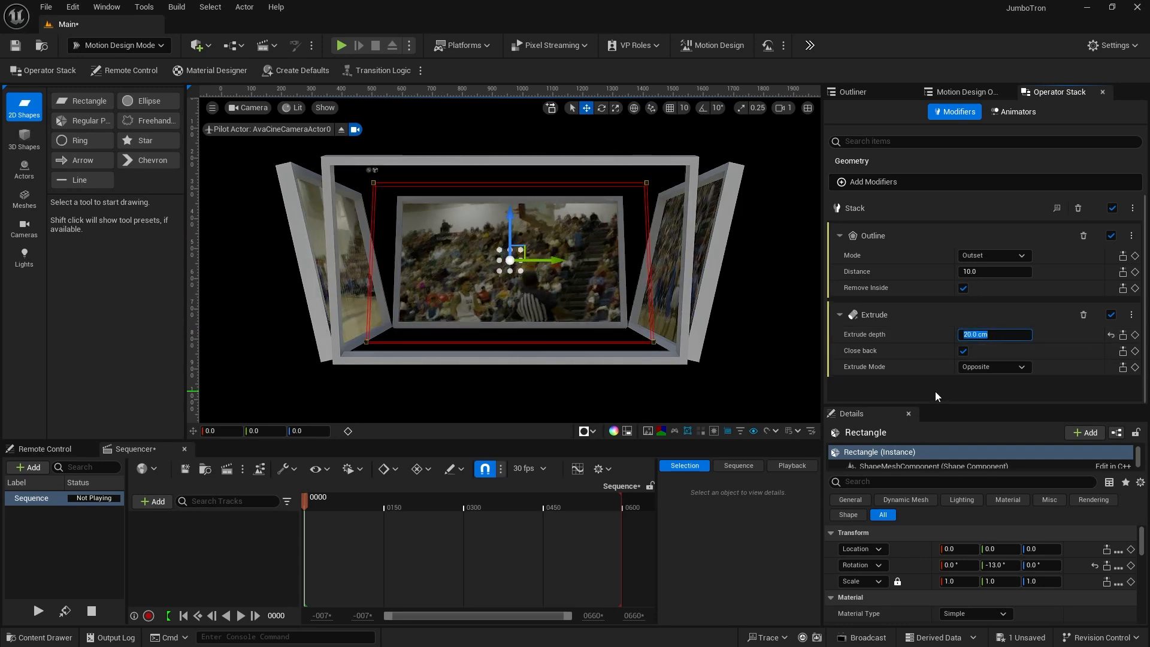
Add a Bevel modifier to the Rectangle with an inset of 3 and 3 iterations
{"action": "left_click", "coordinate": [914, 182]}
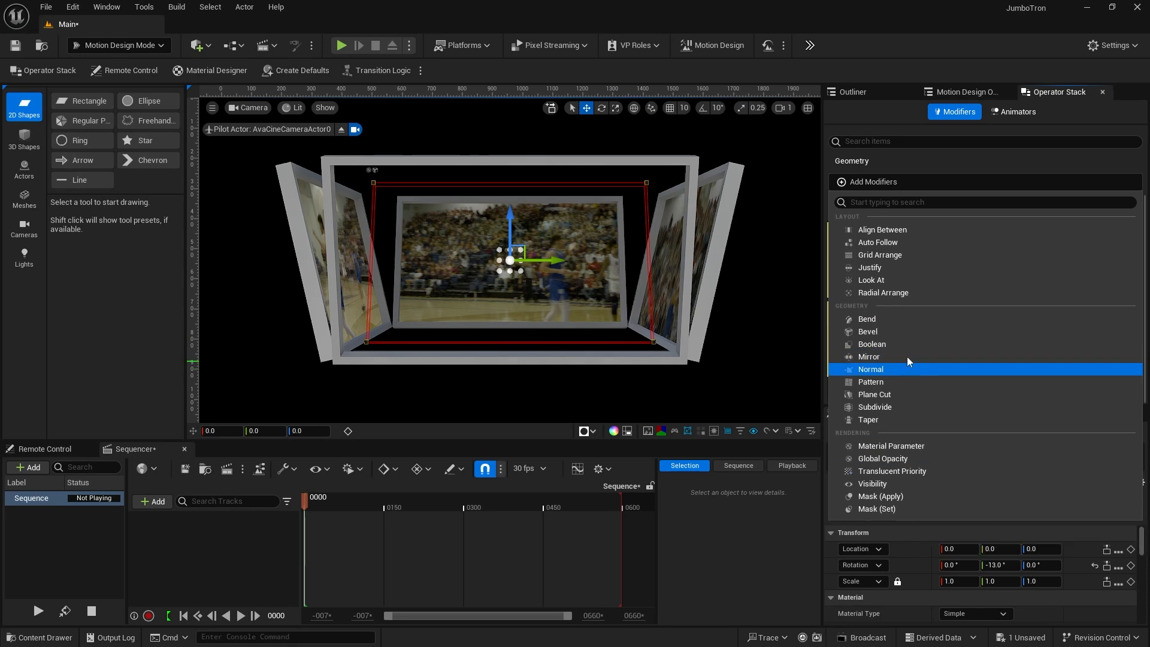
{"action": "left_click", "coordinate": [892, 331]}
{"action": "scroll", "coordinate": [910, 321], "scroll_direction": "down", "scroll_amount": 2}
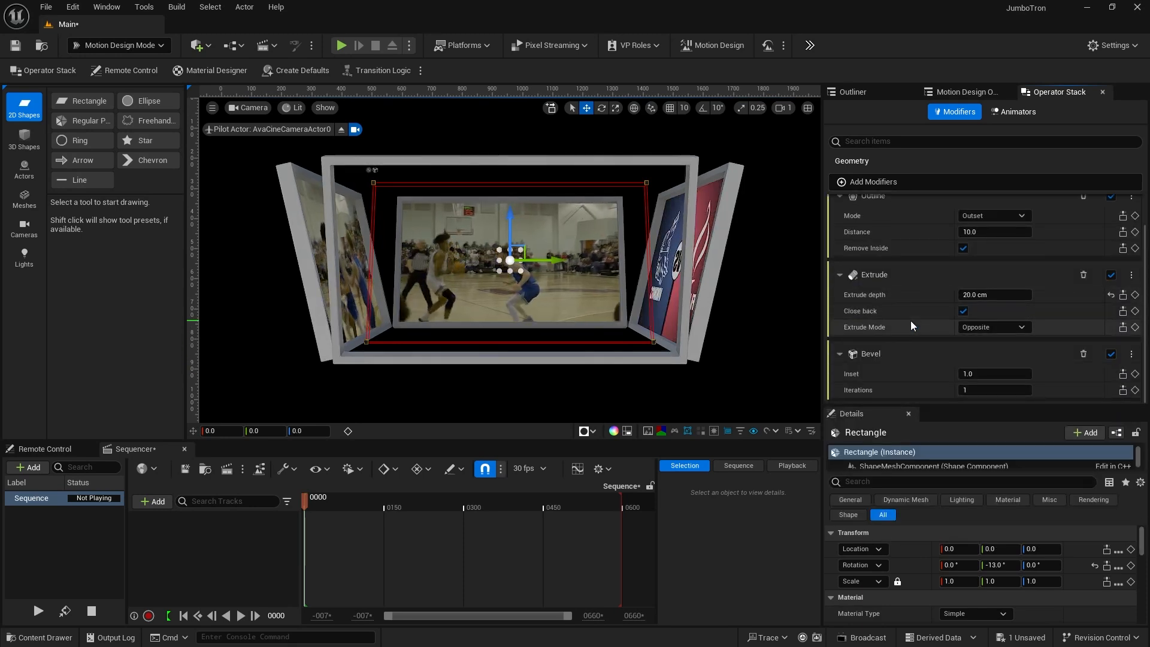
{"action": "left_click", "coordinate": [970, 374]}
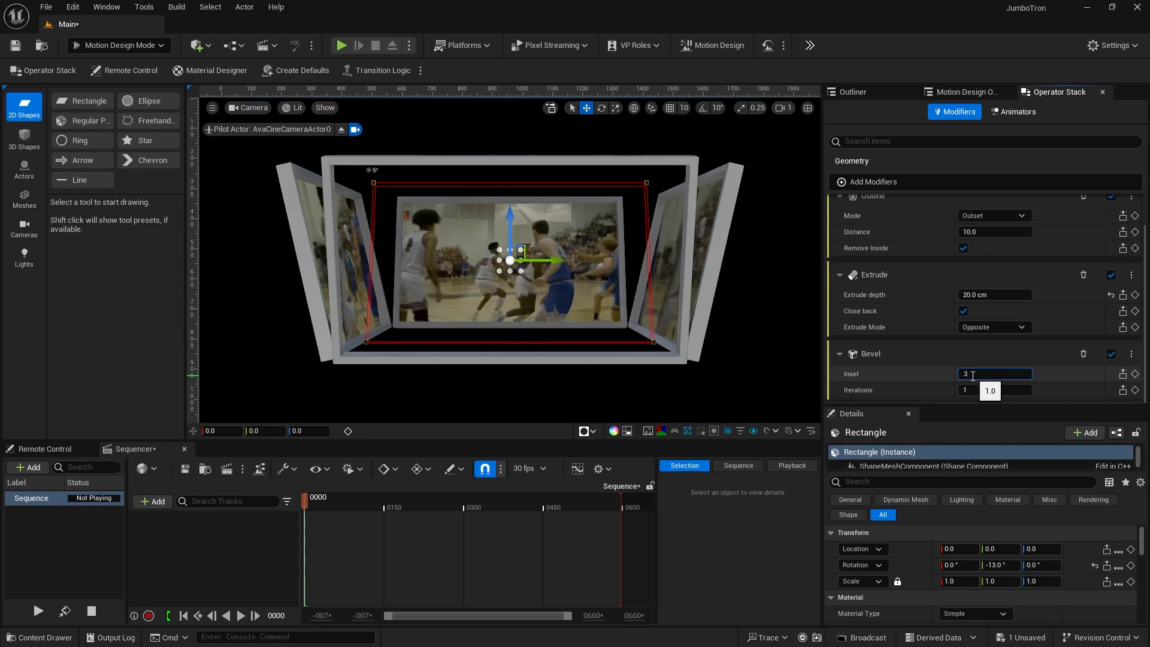
{"action": "type", "text": "3"}
{"action": "left_click", "coordinate": [966, 390]}
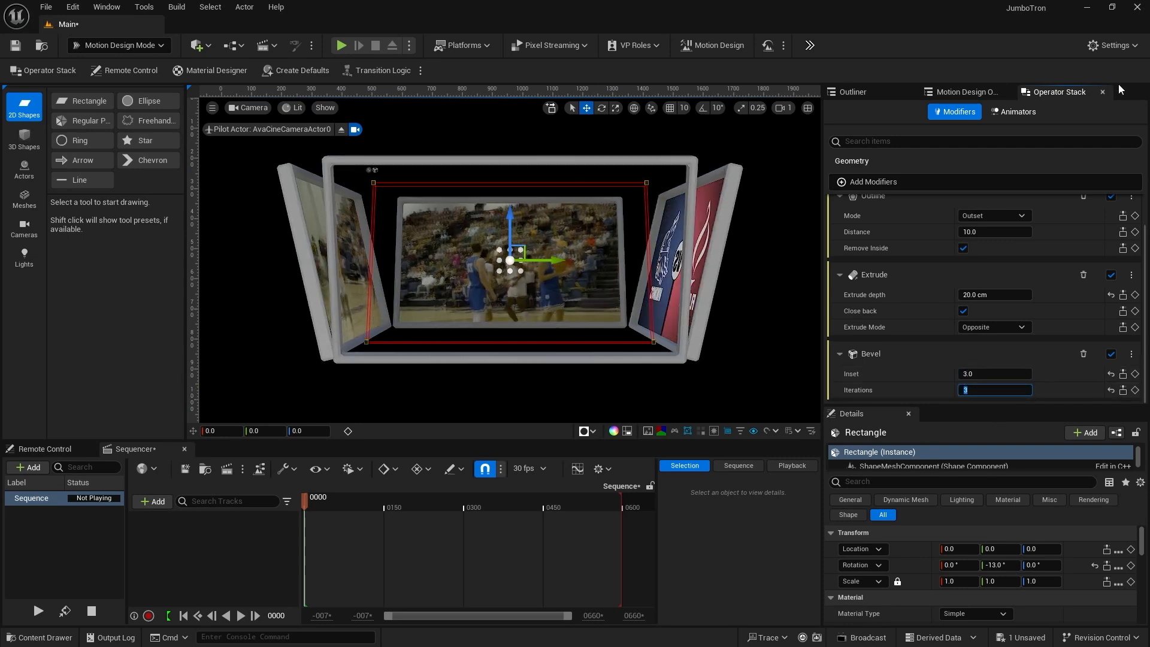
Unhide MediaPlate 1 and parent the Cloner to JumboTron
{"action": "left_click", "coordinate": [964, 92]}
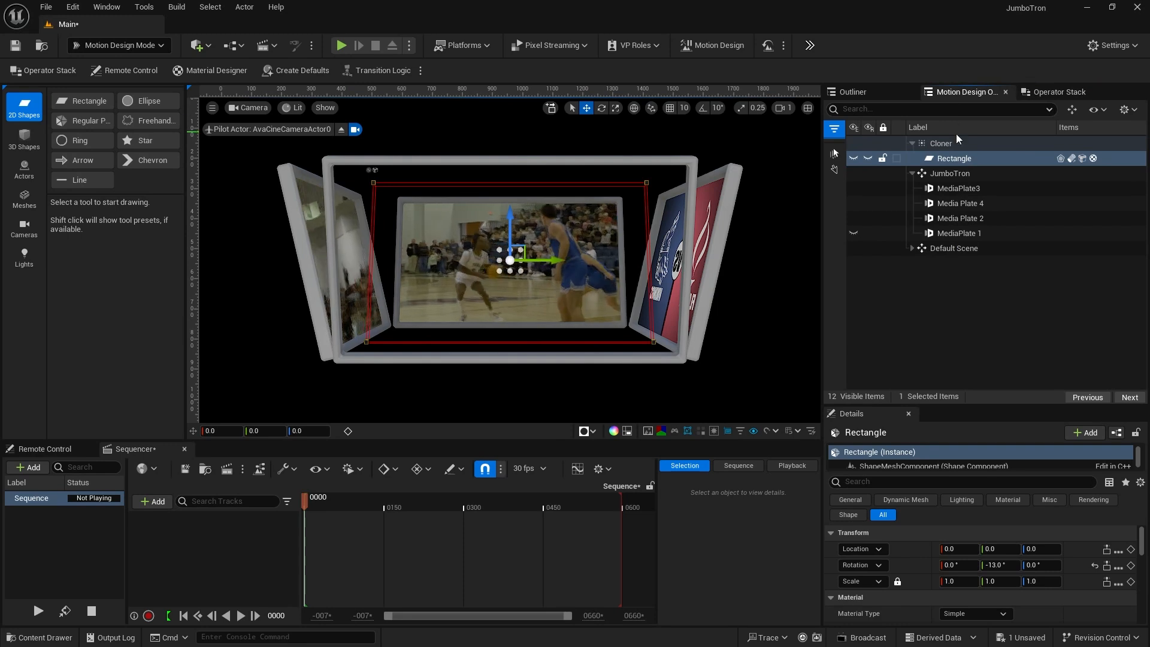
{"action": "left_click", "coordinate": [852, 233]}
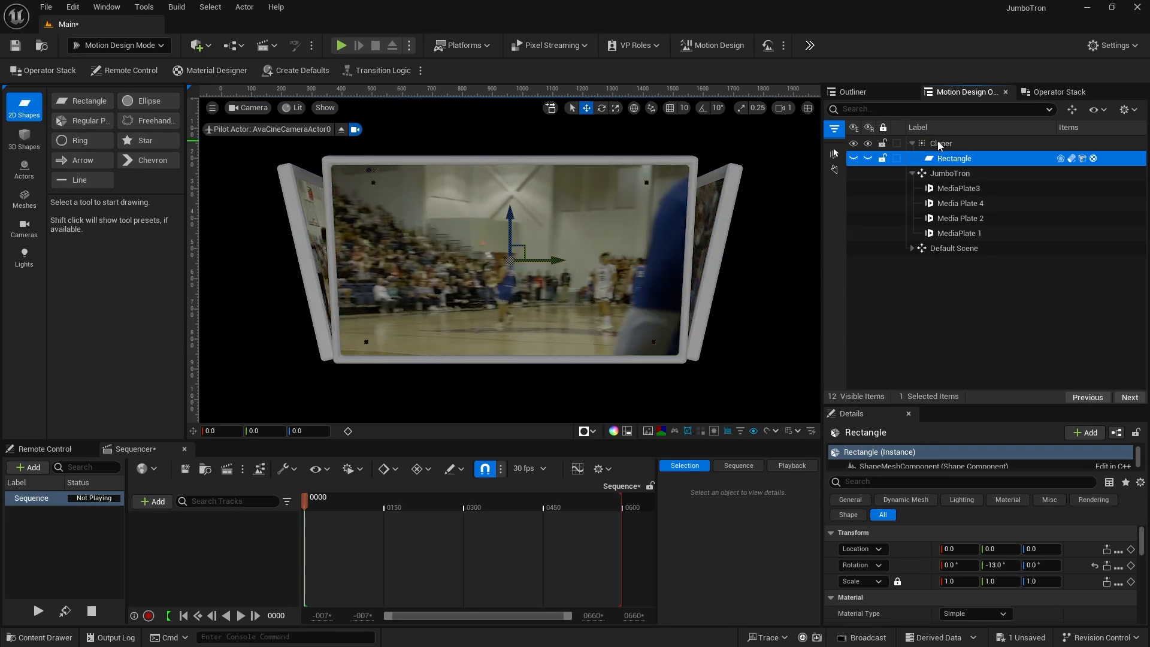
{"action": "left_click_drag", "start_coordinate": [932, 144], "coordinate": [947, 174]}
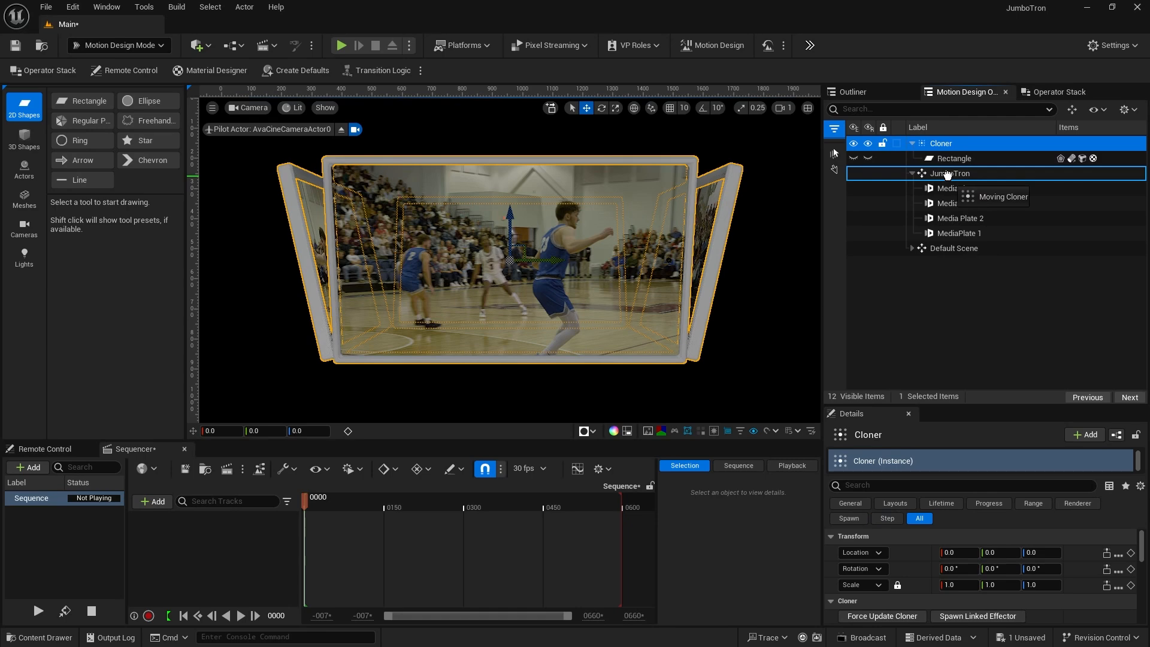
{"action": "left_click_drag", "start_coordinate": [947, 173], "coordinate": [948, 176]}
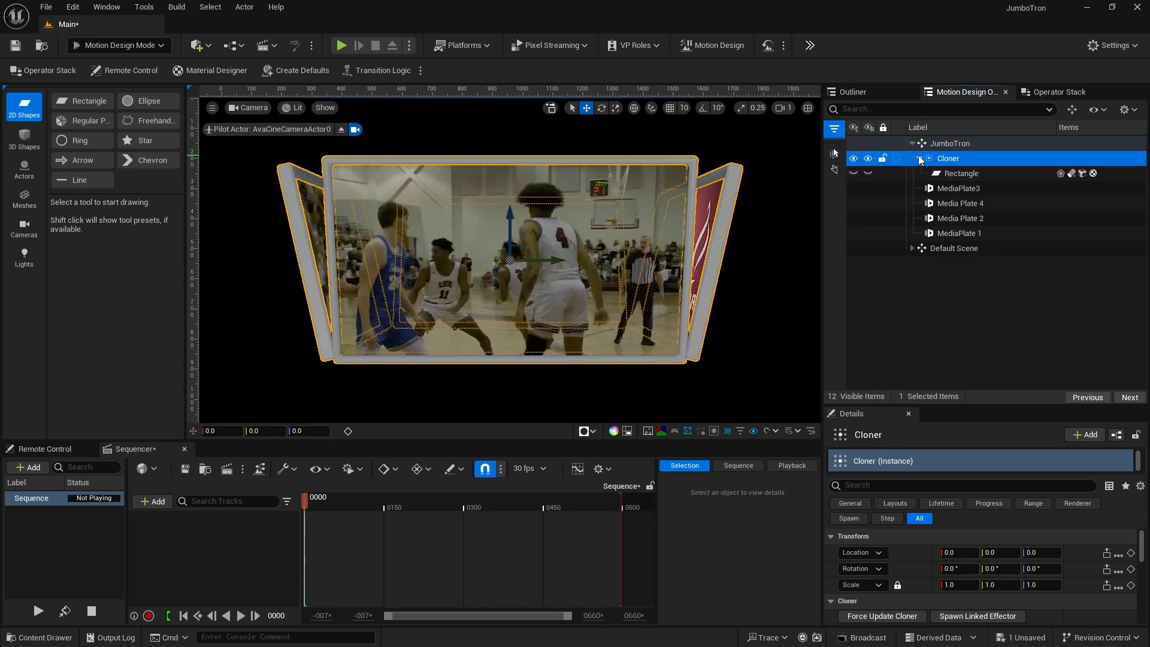
Rename the Cloner as Frame_Cloner and collapse its hierarchy
{"action": "double_click", "coordinate": [952, 158]}
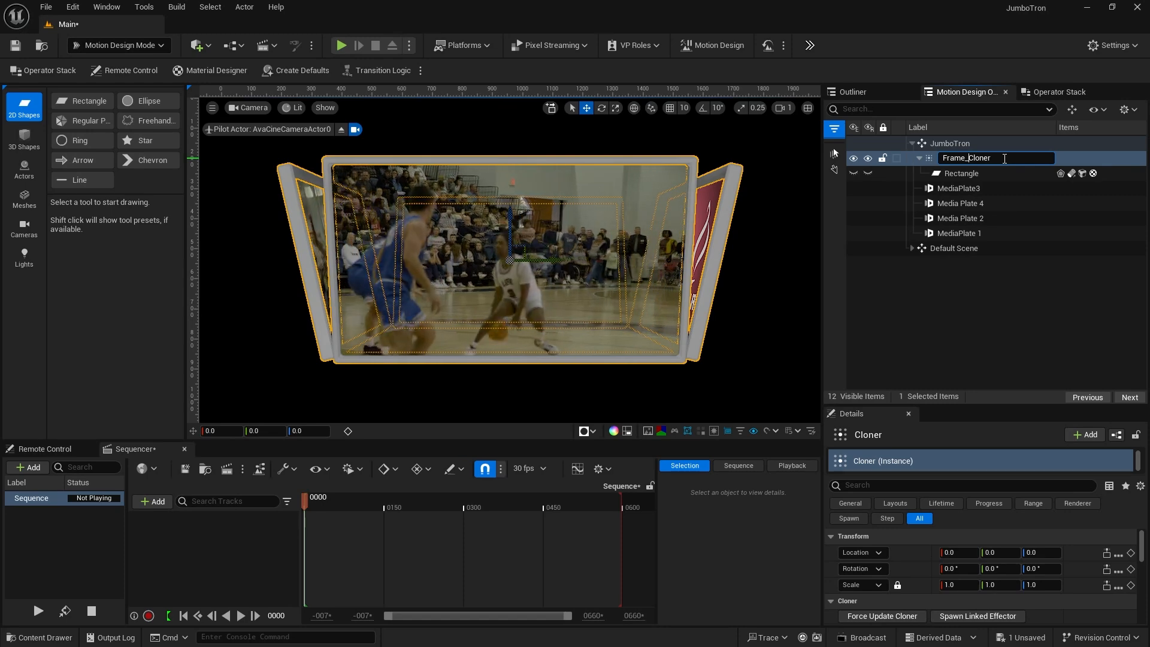
{"action": "key", "text": "Return"}
{"action": "left_click", "coordinate": [920, 158]}
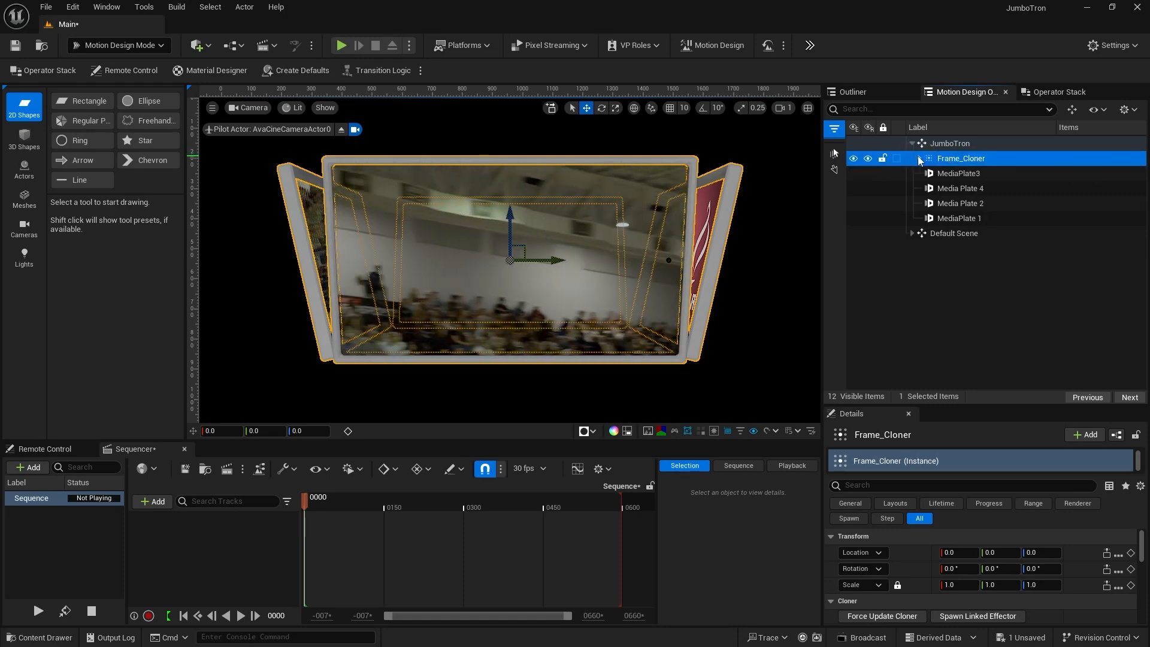
Test the JumboTron's Z rotation with the frames attached and return it to 0°
{"action": "left_click", "coordinate": [956, 143]}
{"action": "mouse_move", "coordinate": [1027, 549]}
{"action": "left_mouse_down"}
{"action": "mouse_move", "coordinate": [1075, 550]}
{"action": "mouse_move", "coordinate": [1024, 550]}
{"action": "left_mouse_up"}
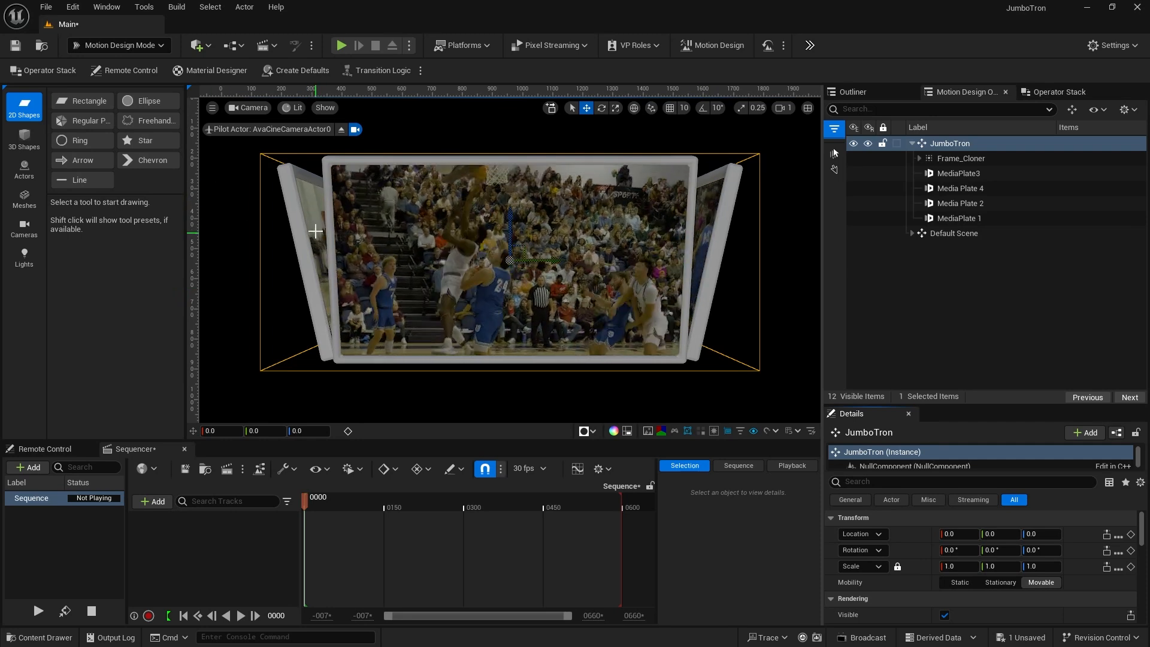
Duplicate Frame_Cloner and remove the Outline, Extrude and Bevel modifiers from the copy's rectangle
{"action": "left_click", "coordinate": [946, 156]}
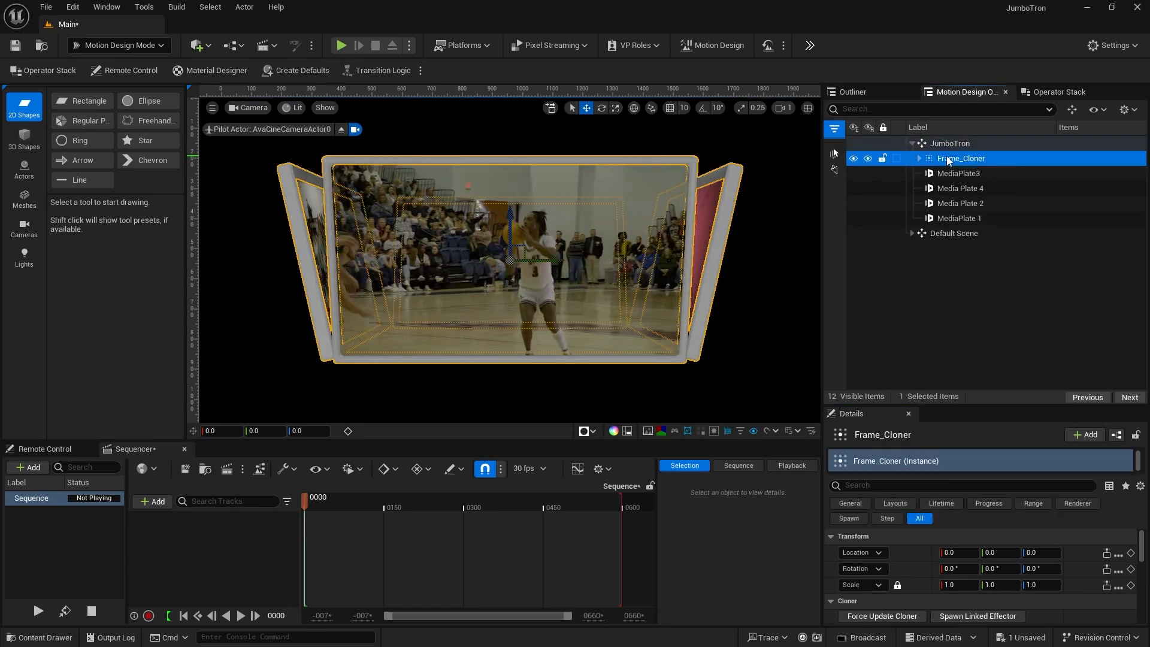
{"action": "key", "text": "ctrl+d"}
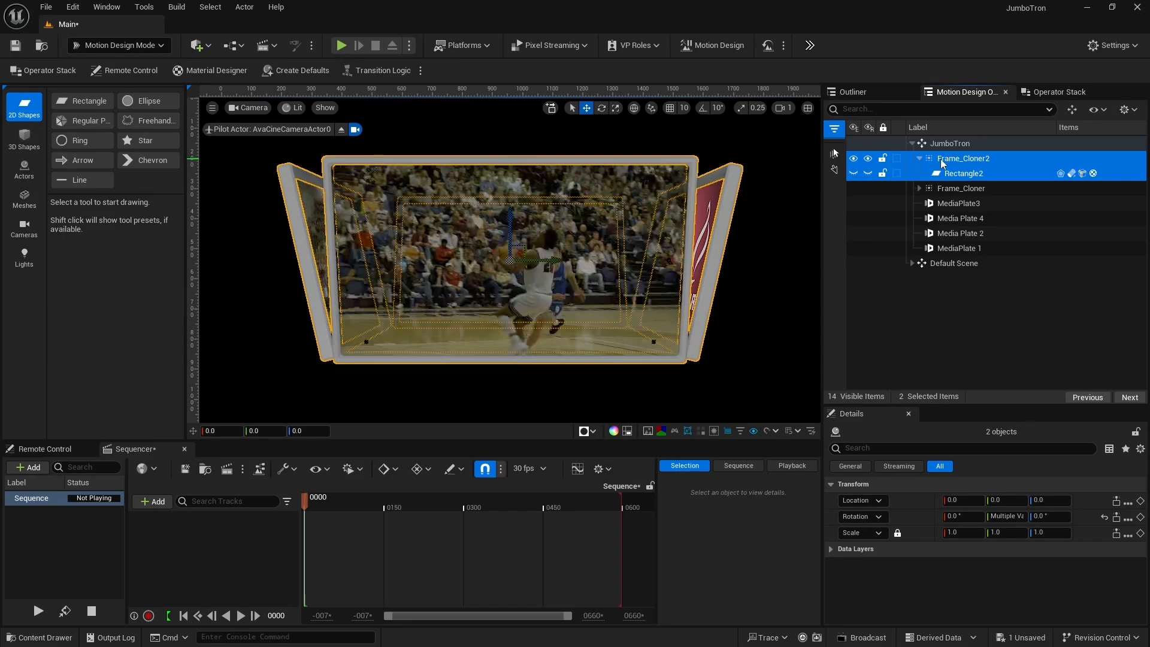
{"action": "left_click", "coordinate": [959, 174]}
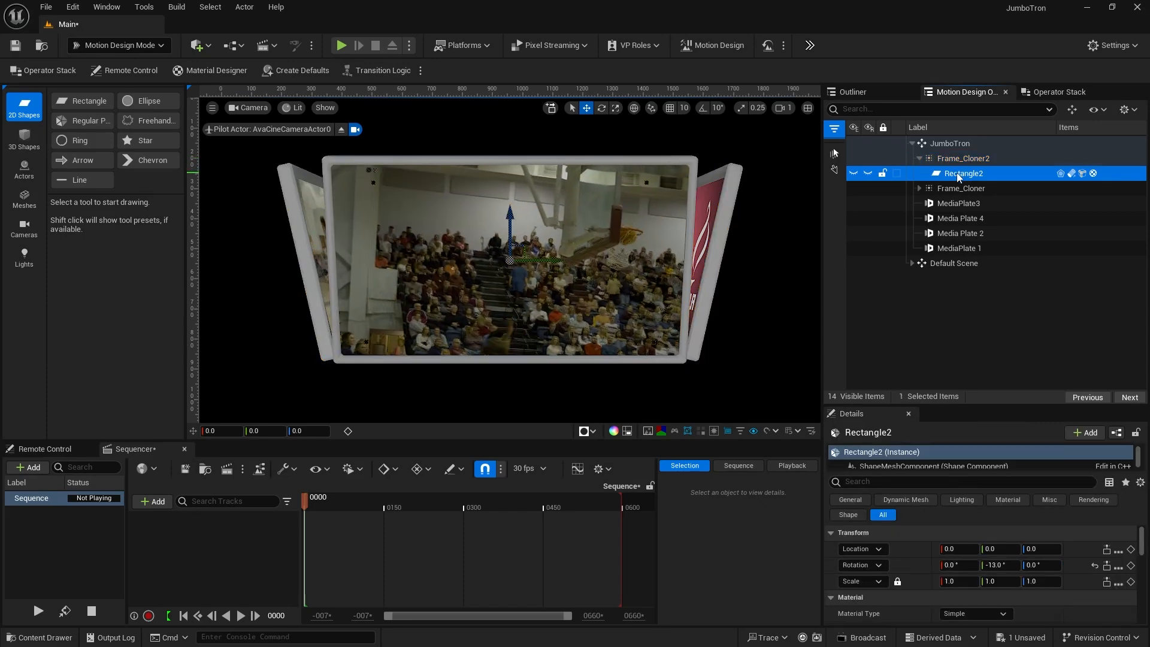
{"action": "left_click", "coordinate": [1055, 92]}
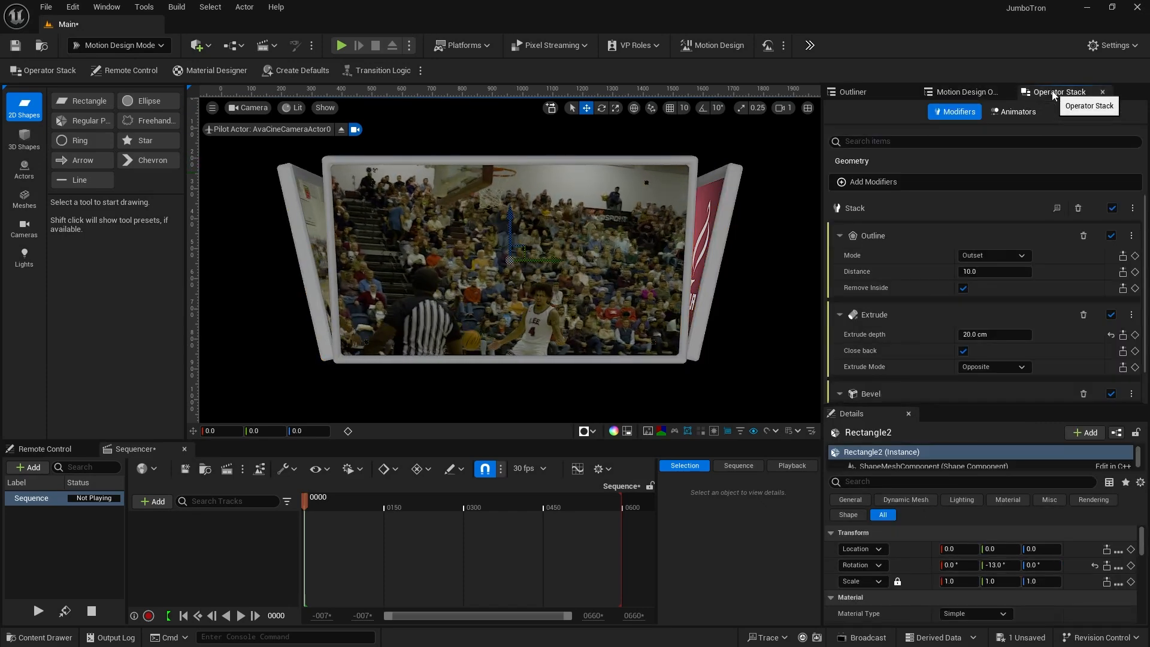
{"action": "left_click", "coordinate": [1082, 235]}
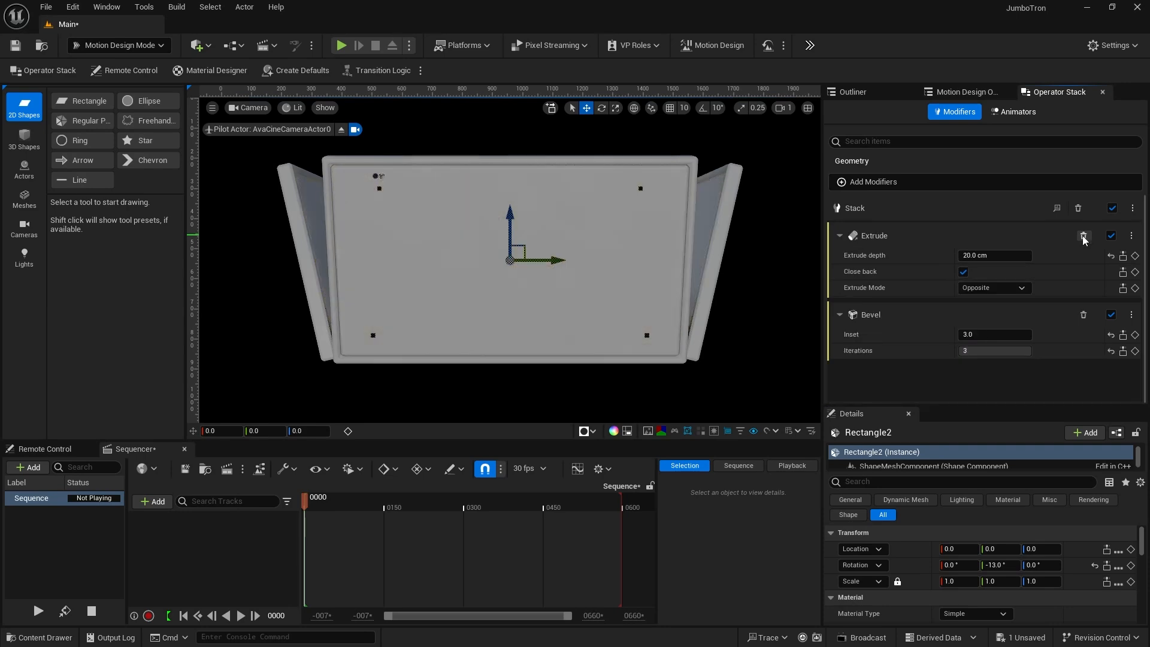
{"action": "left_click", "coordinate": [1082, 235]}
{"action": "left_click", "coordinate": [1082, 236]}
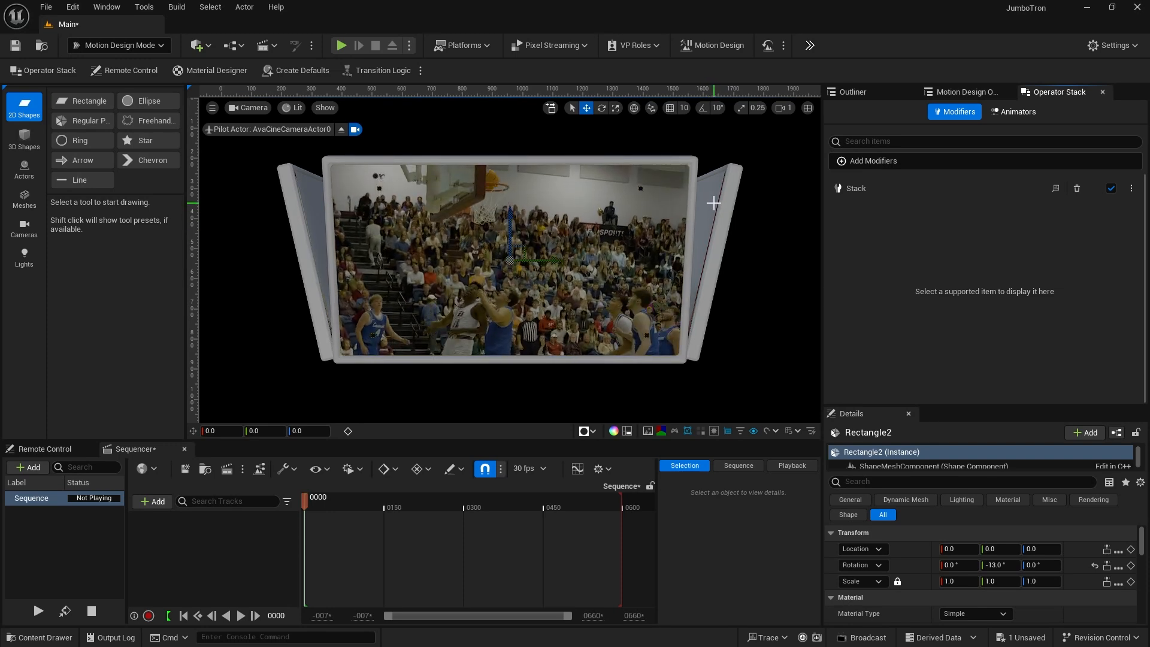
Set the circle layout radius of the duplicated cloner, Frame_Cloner2, to 254
{"action": "left_click", "coordinate": [958, 93]}
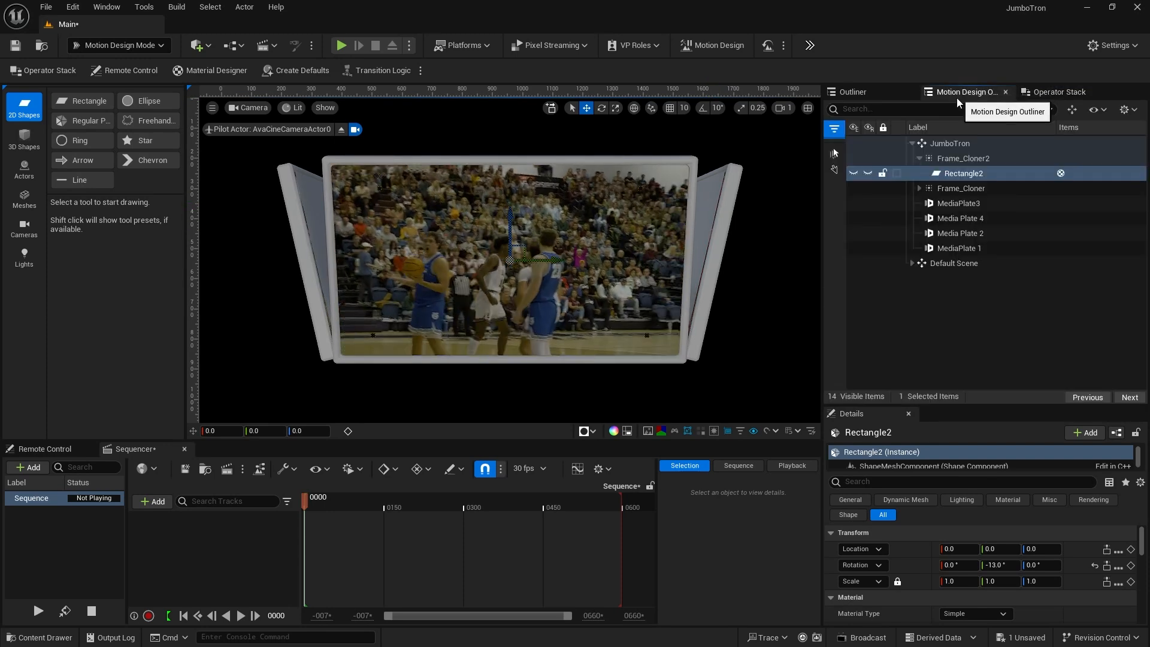
{"action": "left_click", "coordinate": [949, 158]}
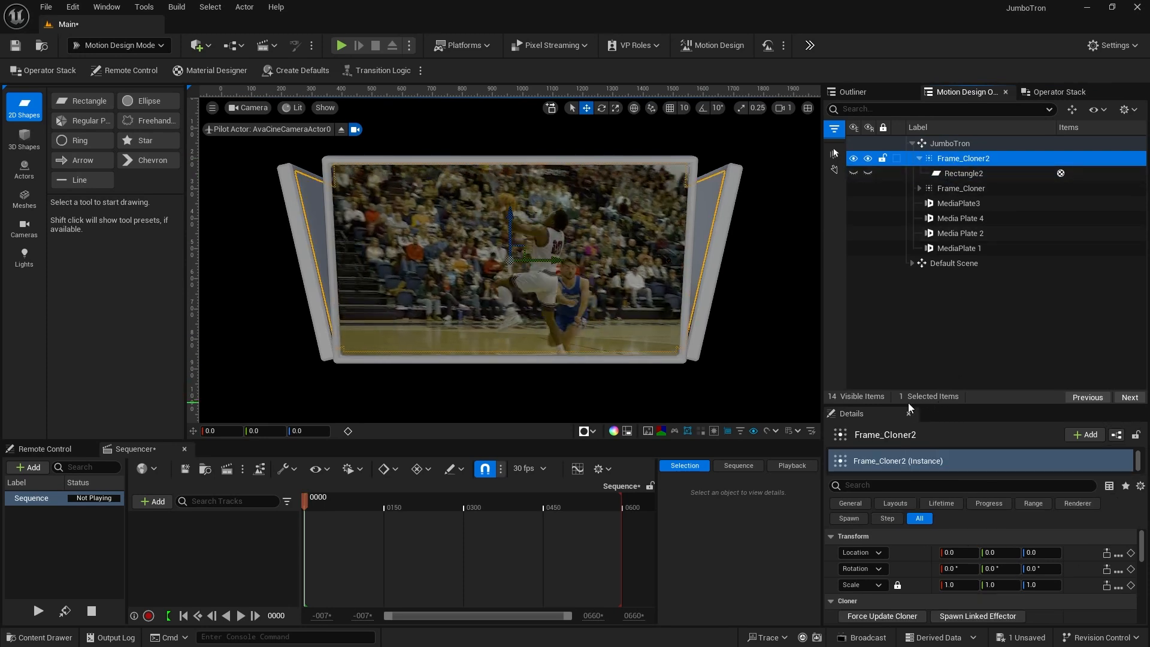
{"action": "left_click_drag", "start_coordinate": [907, 405], "coordinate": [897, 195]}
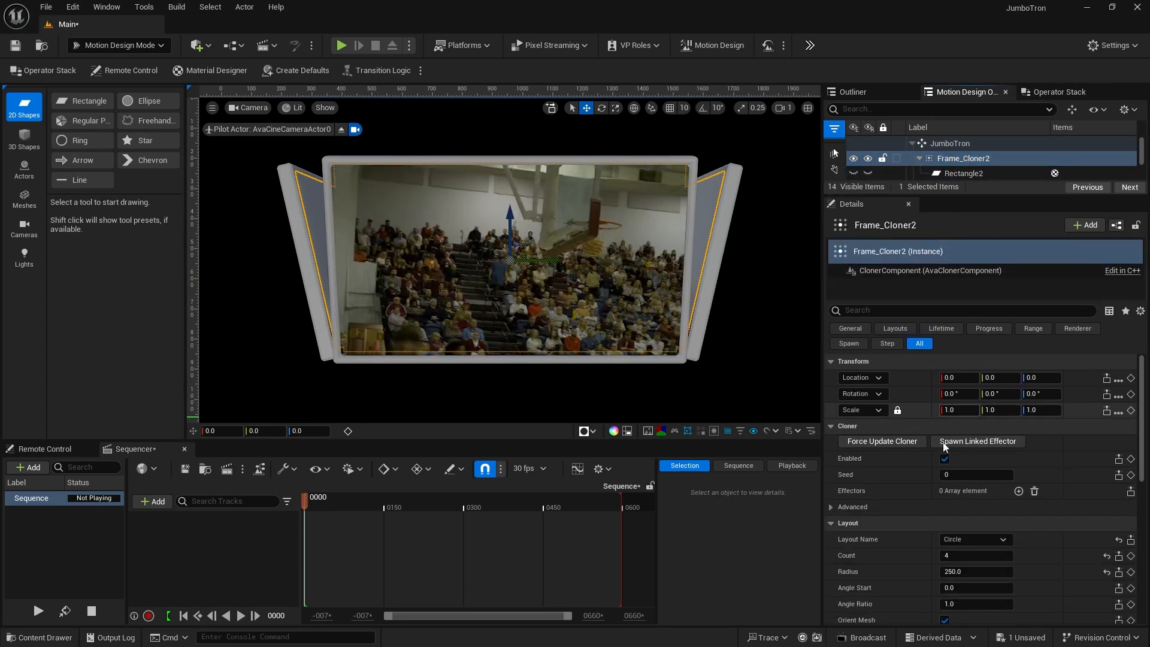
{"action": "left_click", "coordinate": [952, 571]}
{"action": "type", "text": "254"}
{"action": "key", "text": "Return"}
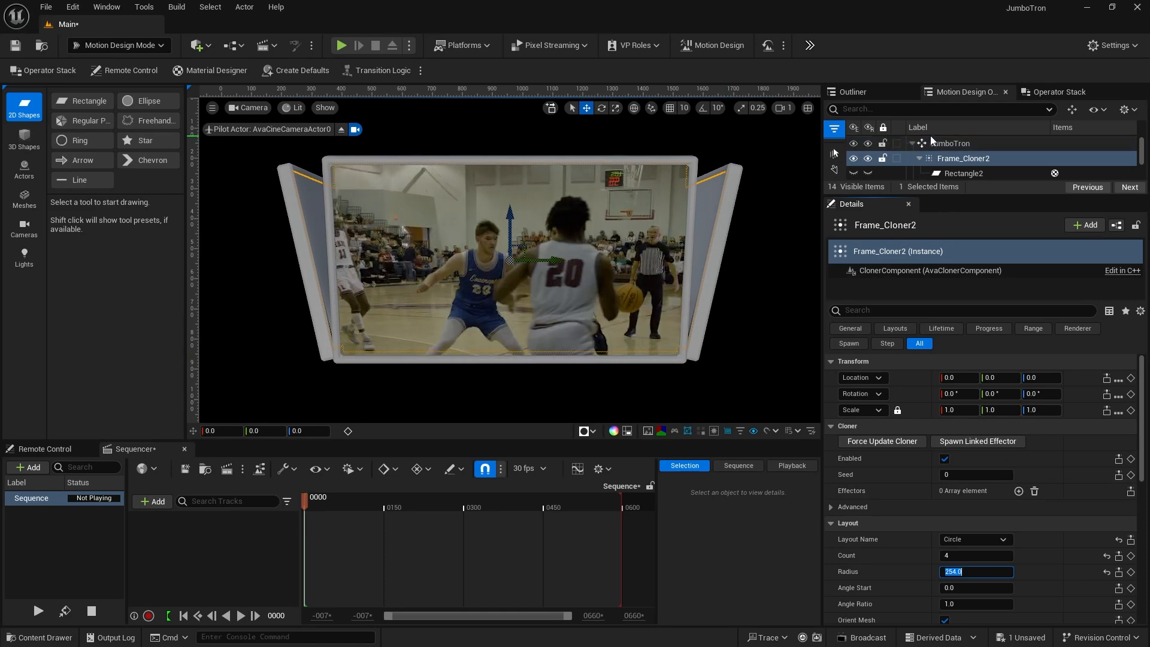
Turn the JumboTron around Z to check the backing panels from all sides, and bring it back to 0°
{"action": "left_click", "coordinate": [949, 145]}
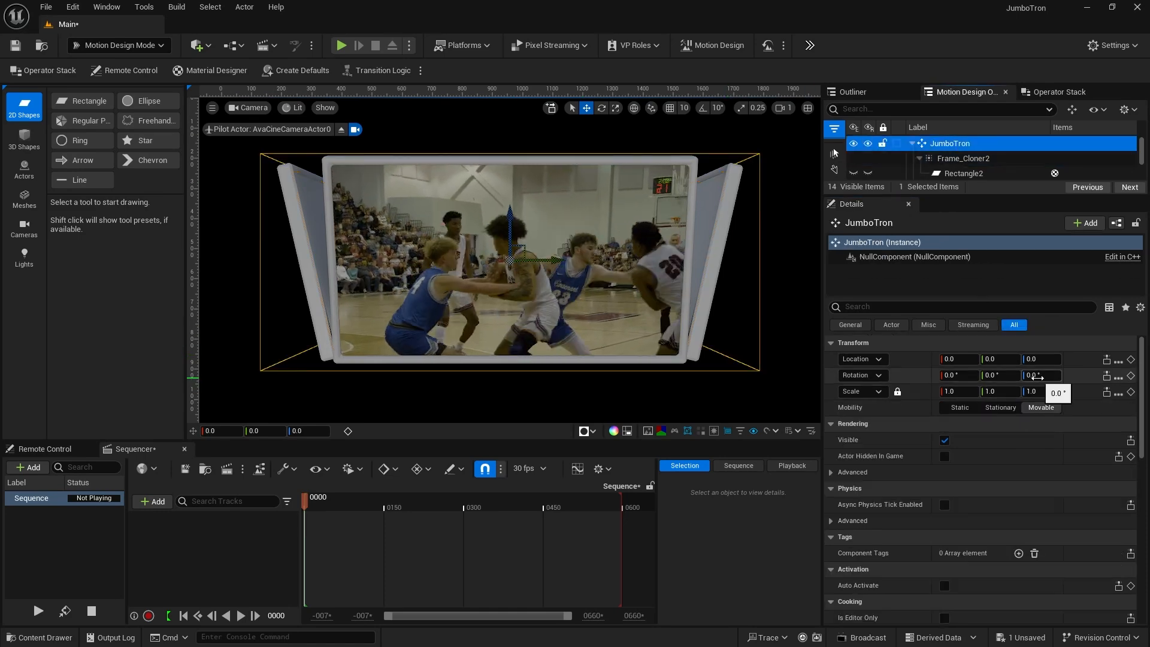
{"action": "mouse_move", "coordinate": [1036, 377]}
{"action": "left_mouse_down"}
{"action": "mouse_move", "coordinate": [1141, 376]}
{"action": "mouse_move", "coordinate": [1037, 376]}
{"action": "left_mouse_up"}
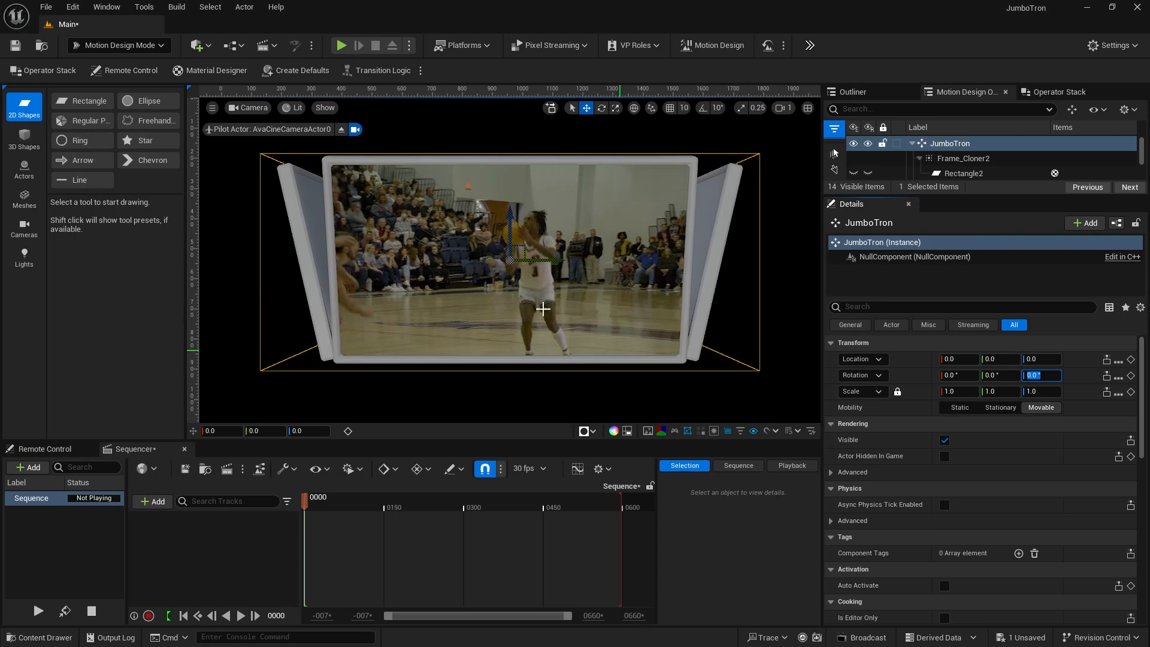
Save all unsaved changes in the project
{"action": "left_click", "coordinate": [46, 7]}
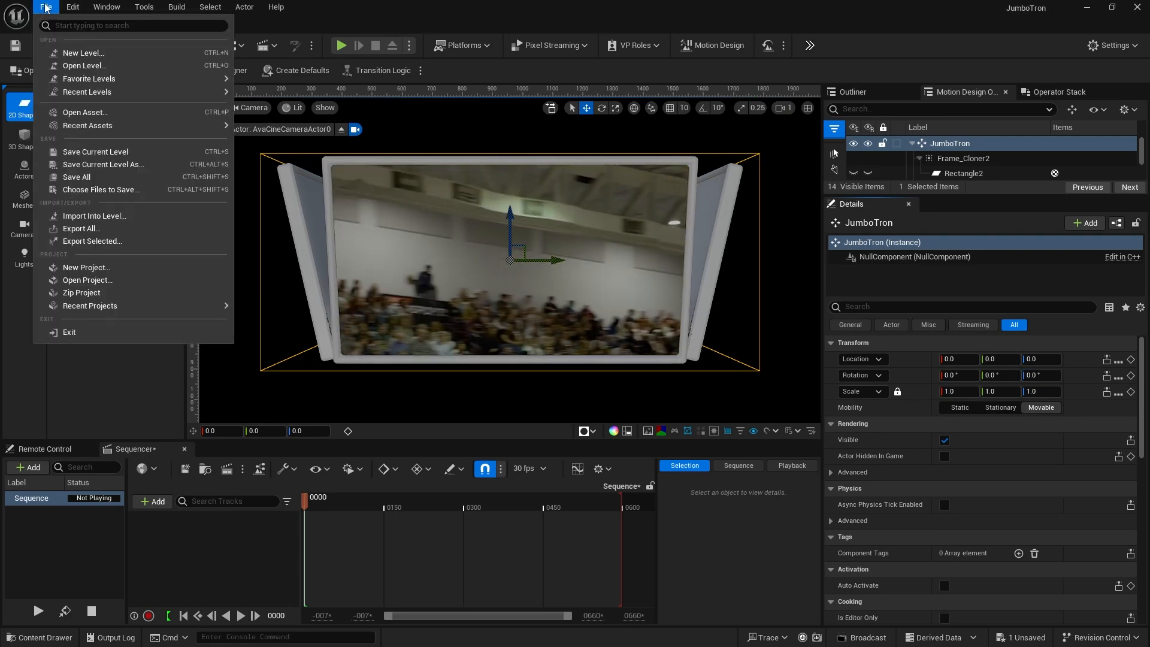
{"action": "left_click", "coordinate": [90, 176]}
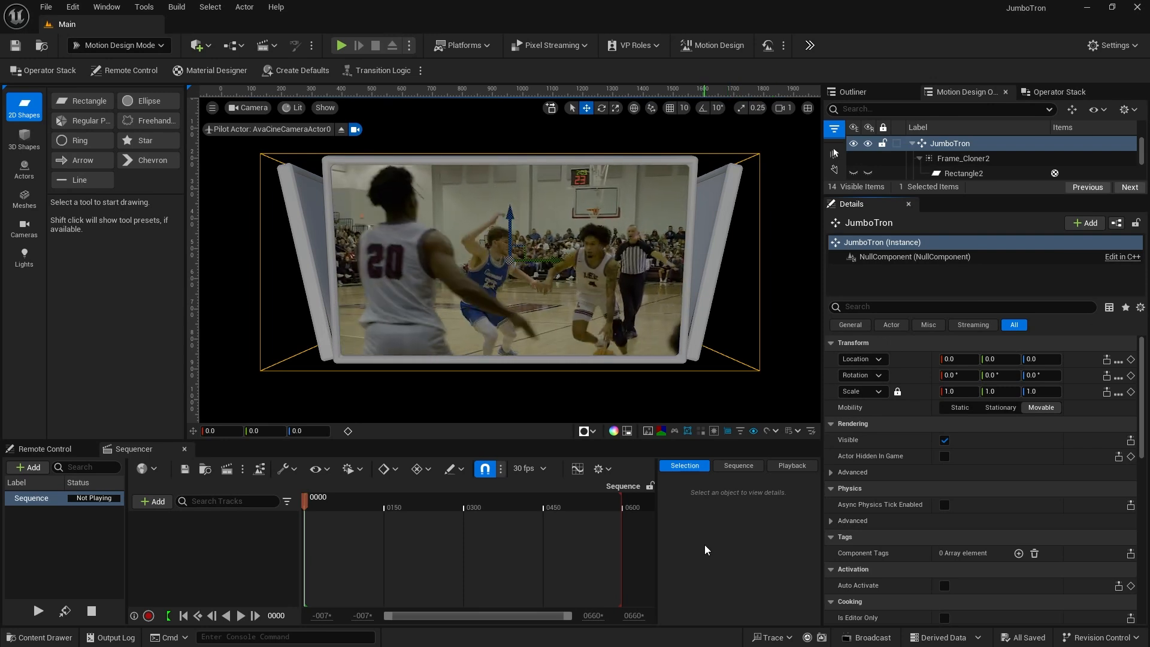
View the recent surface searches in Quixel Bridge and close the Bridge window again
{"action": "left_click", "coordinate": [209, 47]}
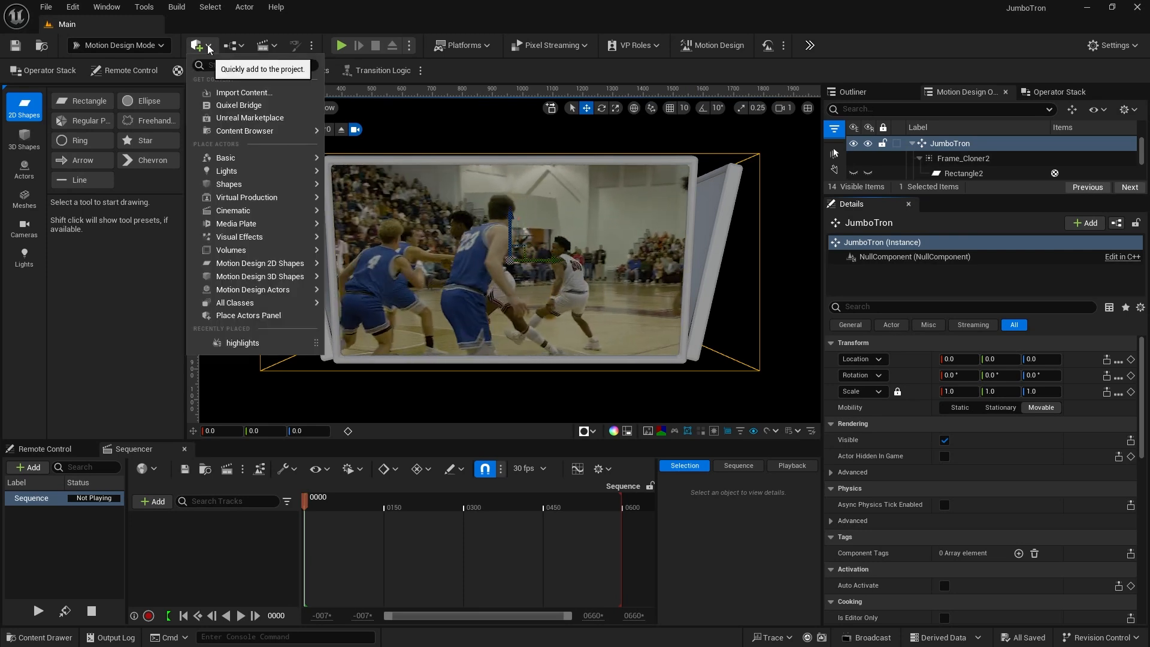
{"action": "left_click", "coordinate": [240, 111]}
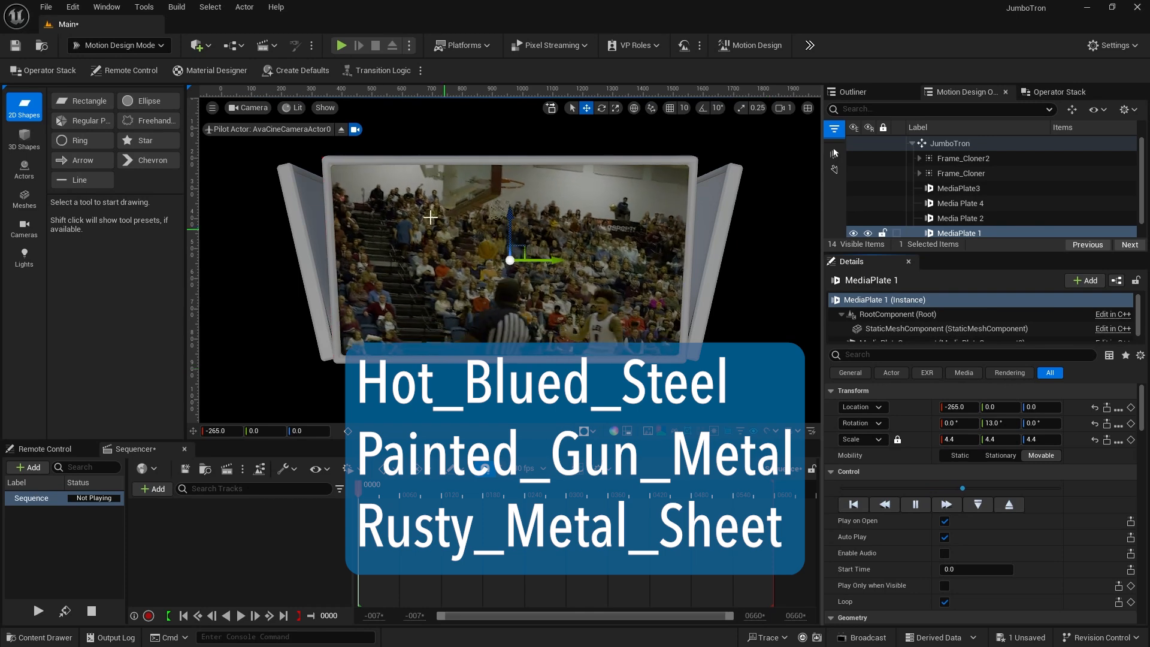
{"action": "left_click", "coordinate": [207, 48]}
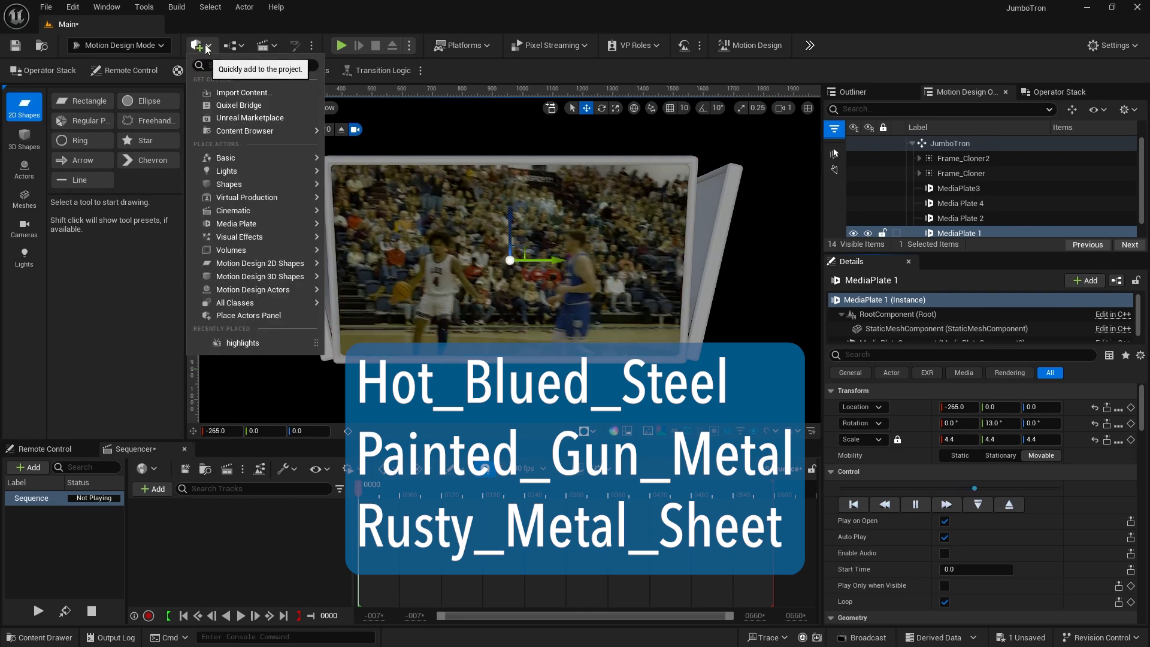
{"action": "left_click", "coordinate": [231, 101]}
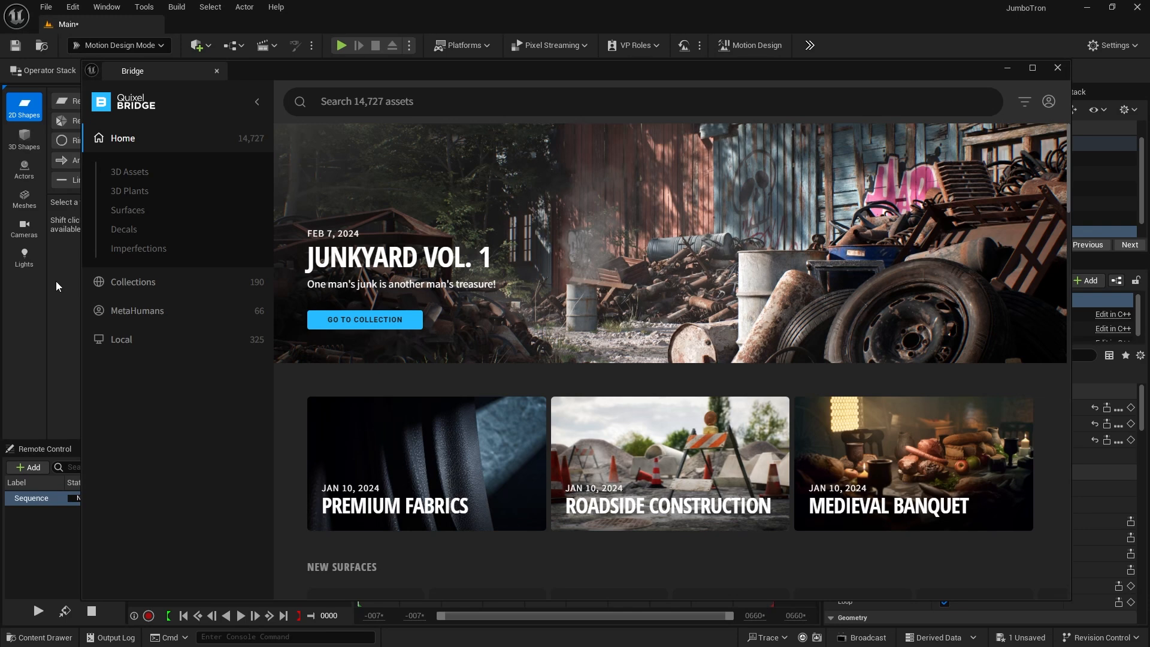
{"action": "left_click", "coordinate": [459, 104]}
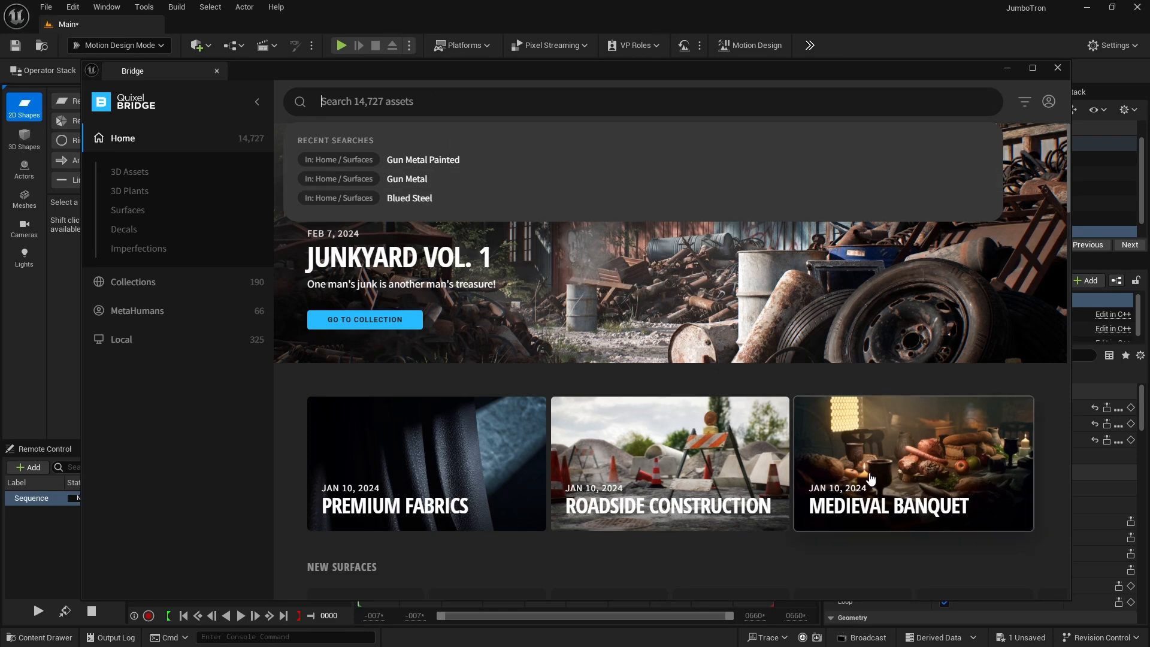
{"action": "left_click", "coordinate": [1057, 68]}
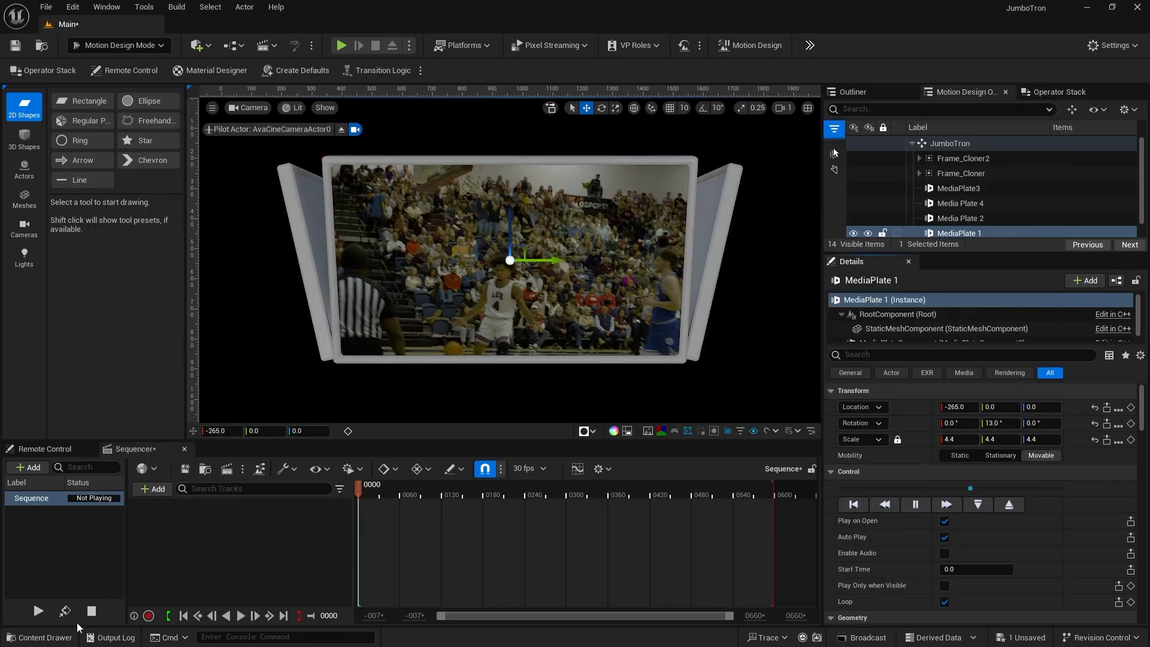
Examine the metal surface folders under Content > Megascans > Surfaces and return to the scene's object list
{"action": "left_click", "coordinate": [42, 637]}
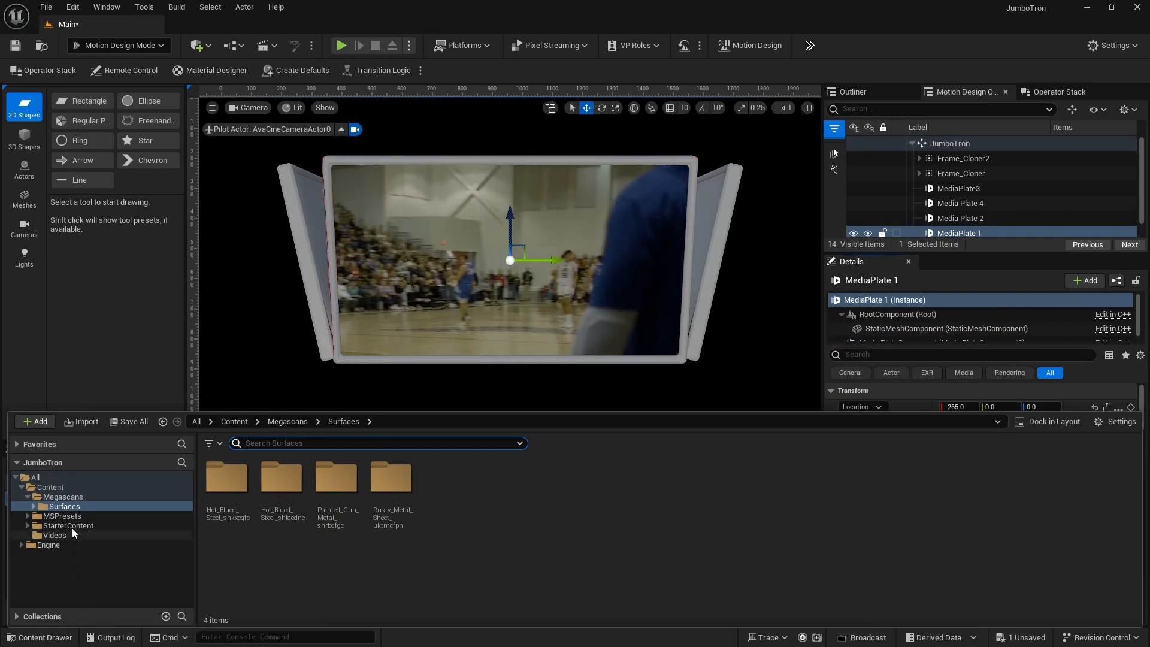
{"action": "left_click", "coordinate": [51, 489]}
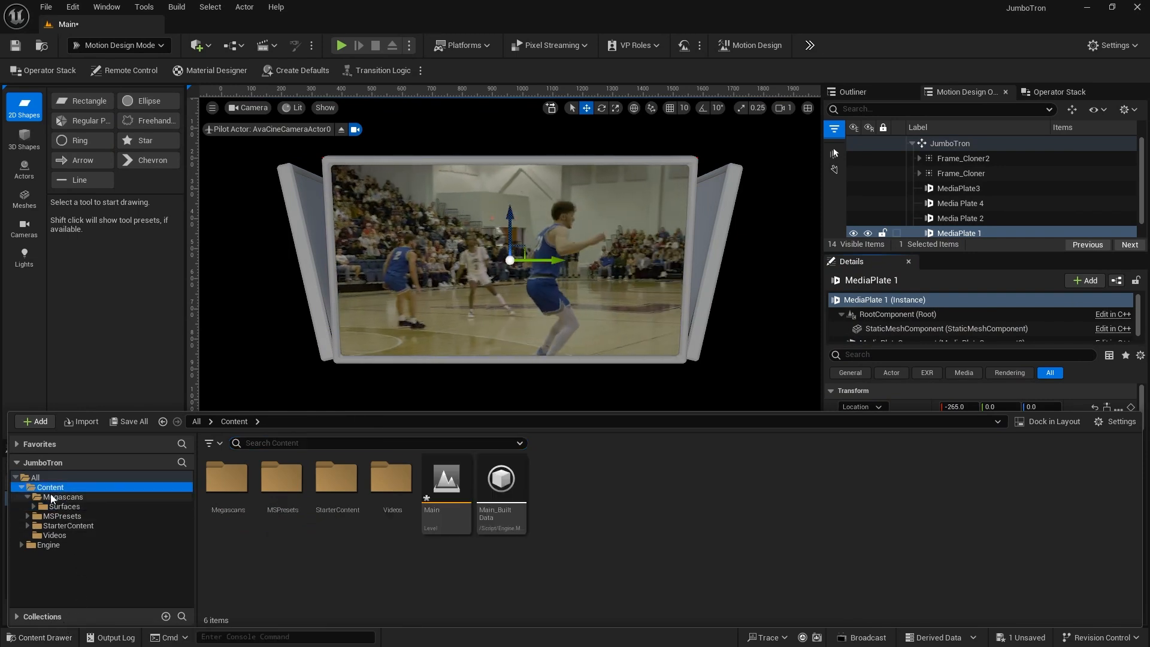
{"action": "left_click", "coordinate": [52, 496]}
{"action": "left_click", "coordinate": [57, 507]}
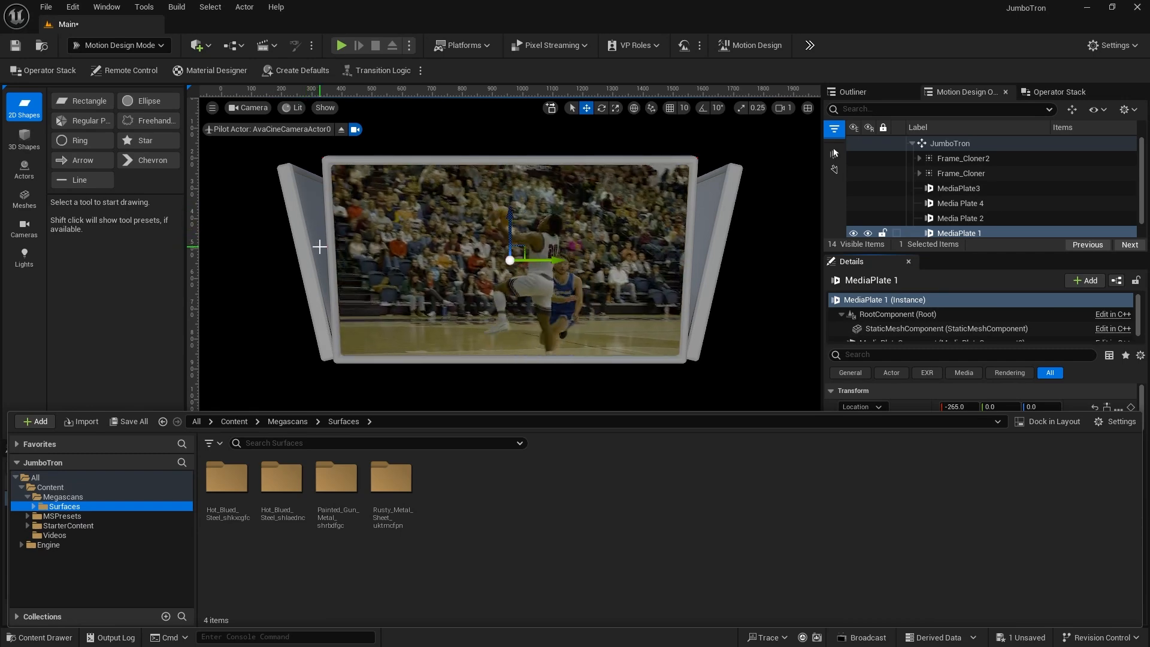
{"action": "left_click", "coordinate": [940, 94]}
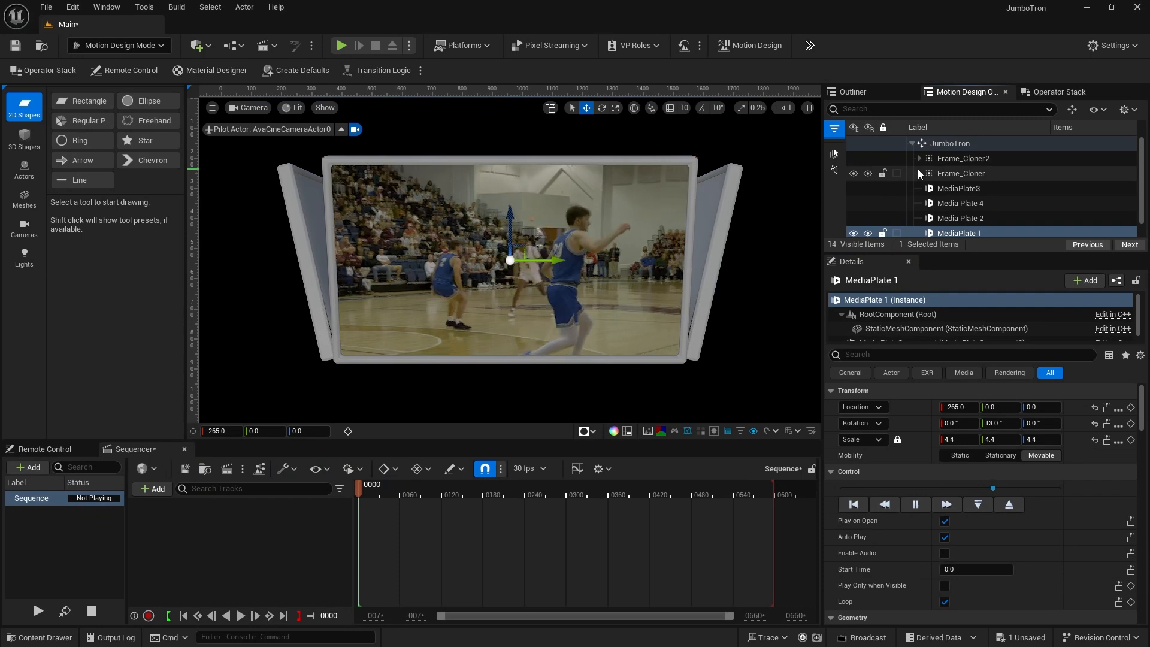
Set the material type of Frame_Cloner's Rectangle to Asset and assign MI_Painted_Gun_Metal_shrbdfgc_8K
{"action": "left_click", "coordinate": [948, 190]}
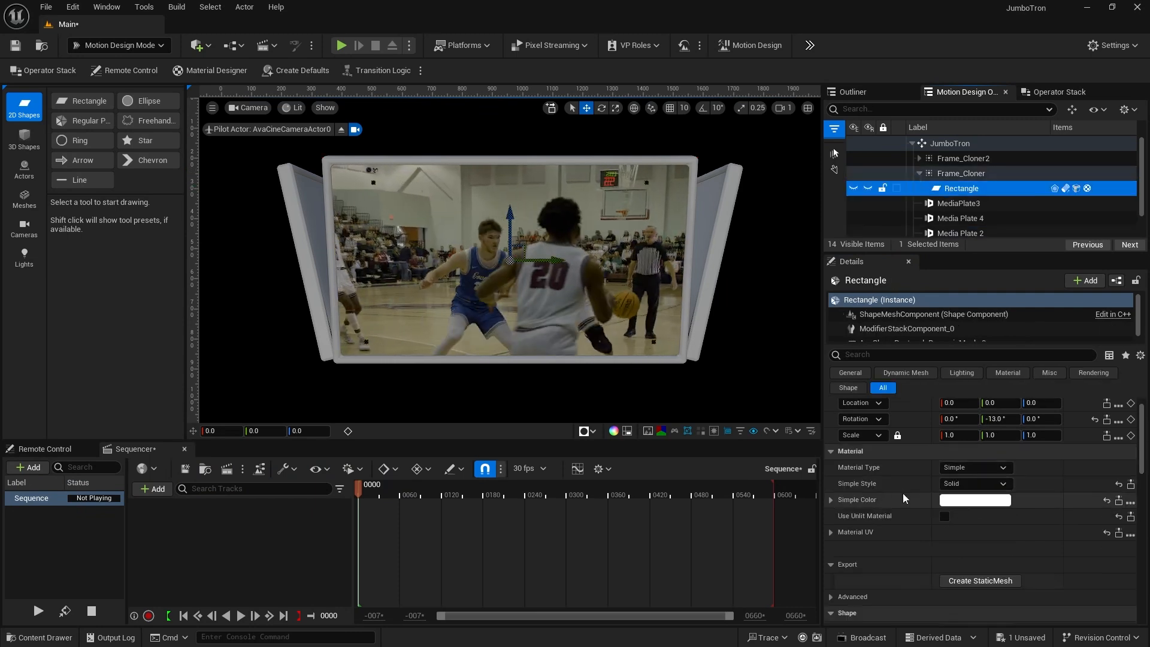
{"action": "left_click", "coordinate": [970, 467]}
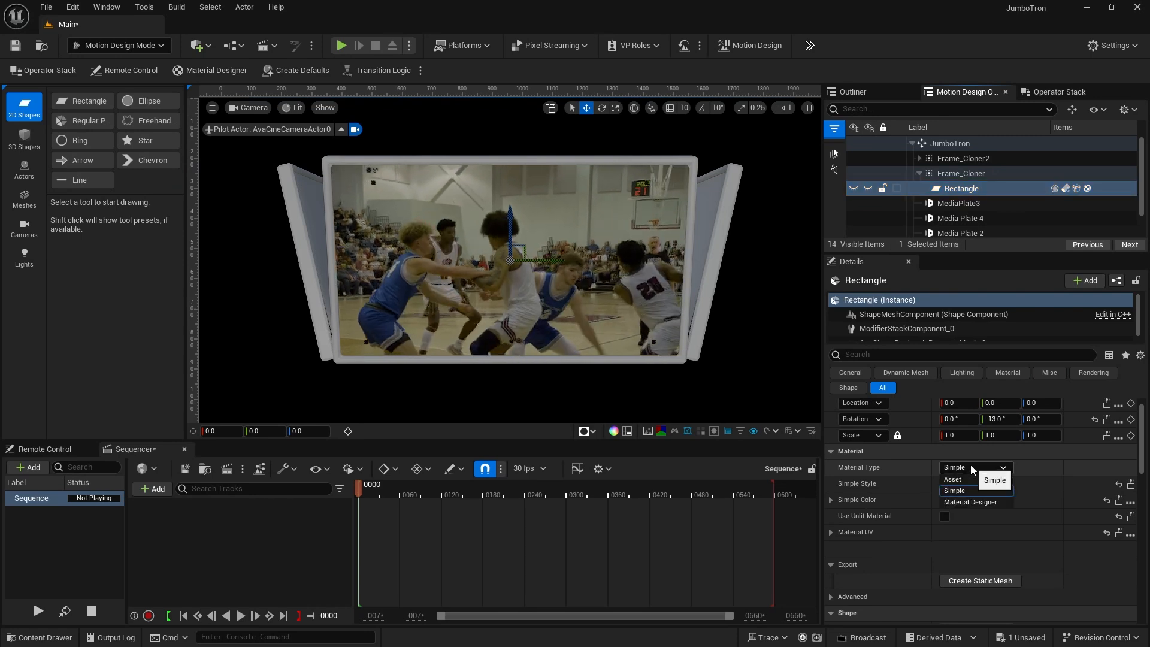
{"action": "left_click", "coordinate": [971, 478]}
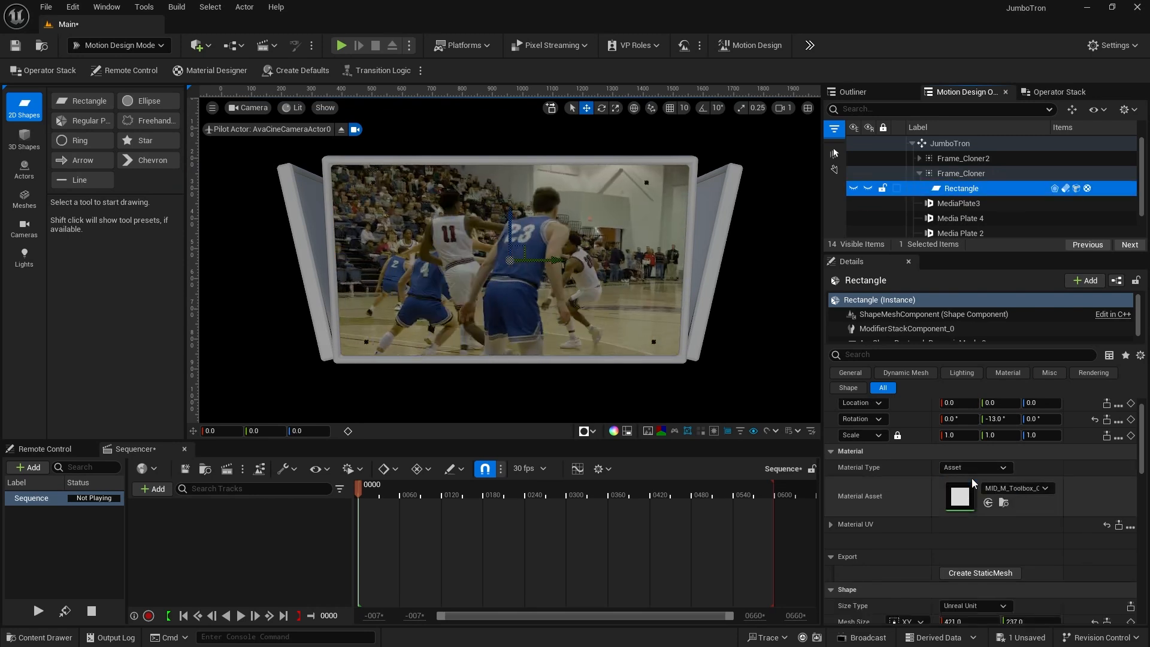
{"action": "left_click", "coordinate": [1006, 489]}
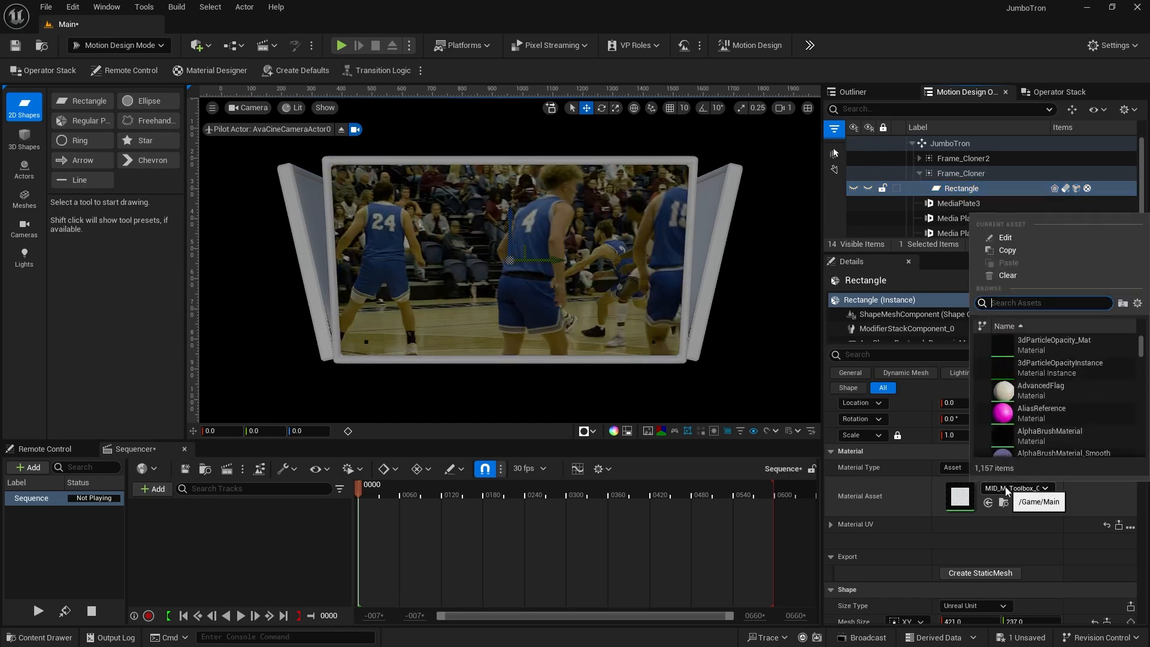
{"action": "type", "text": "mi_painted"}
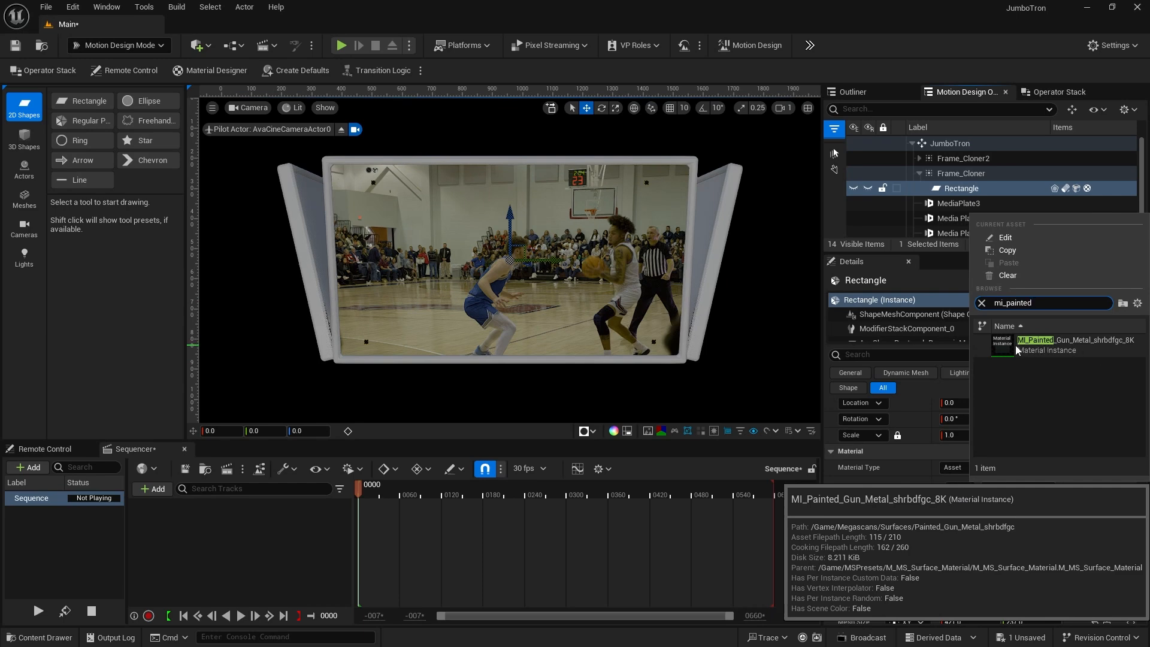
{"action": "left_click", "coordinate": [1007, 343]}
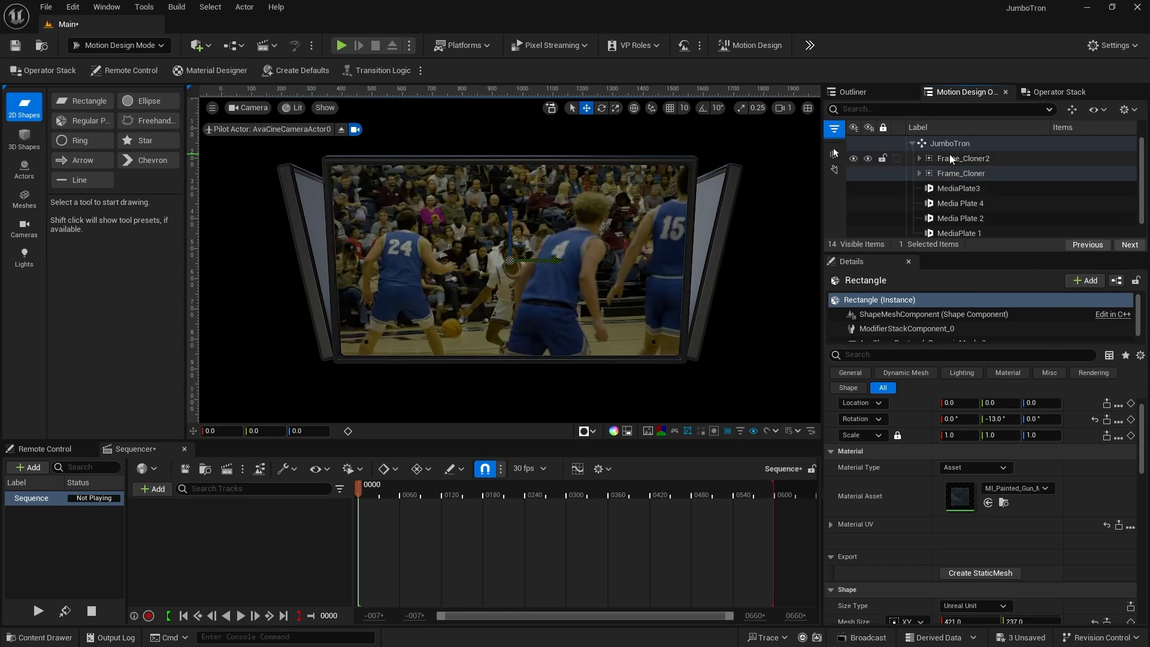
Give Rectangle2 in Frame_Cloner2 the Asset material type with MI_Painted_Gun_Metal_shrbdfgc_8K
{"action": "left_click", "coordinate": [919, 158]}
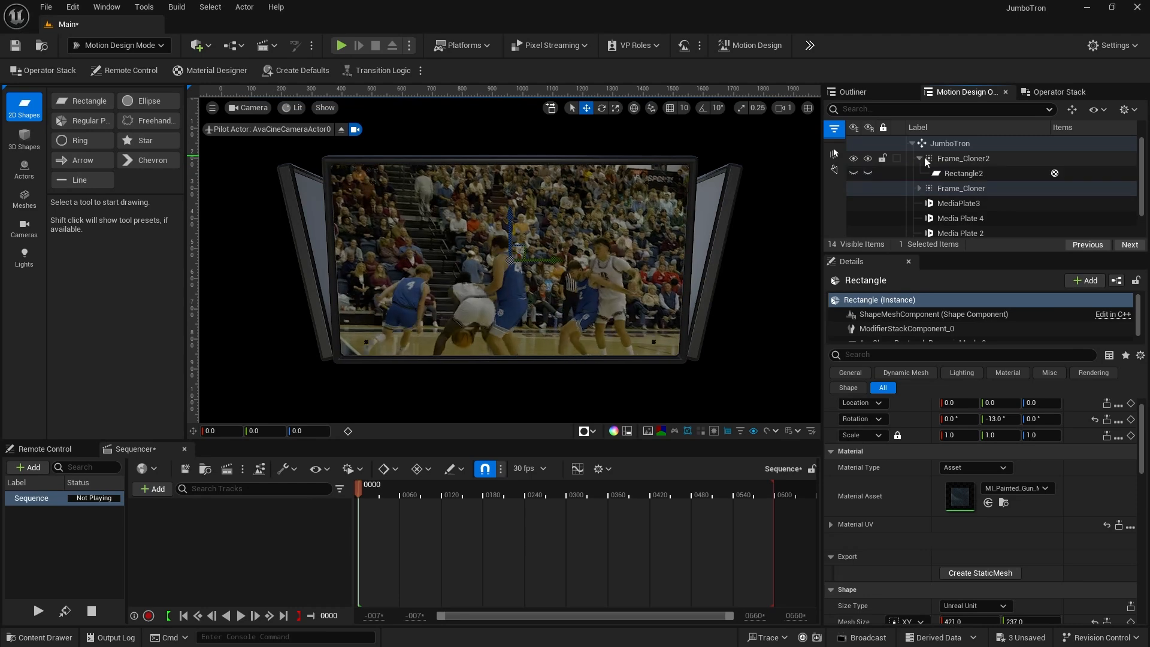
{"action": "left_click", "coordinate": [960, 173]}
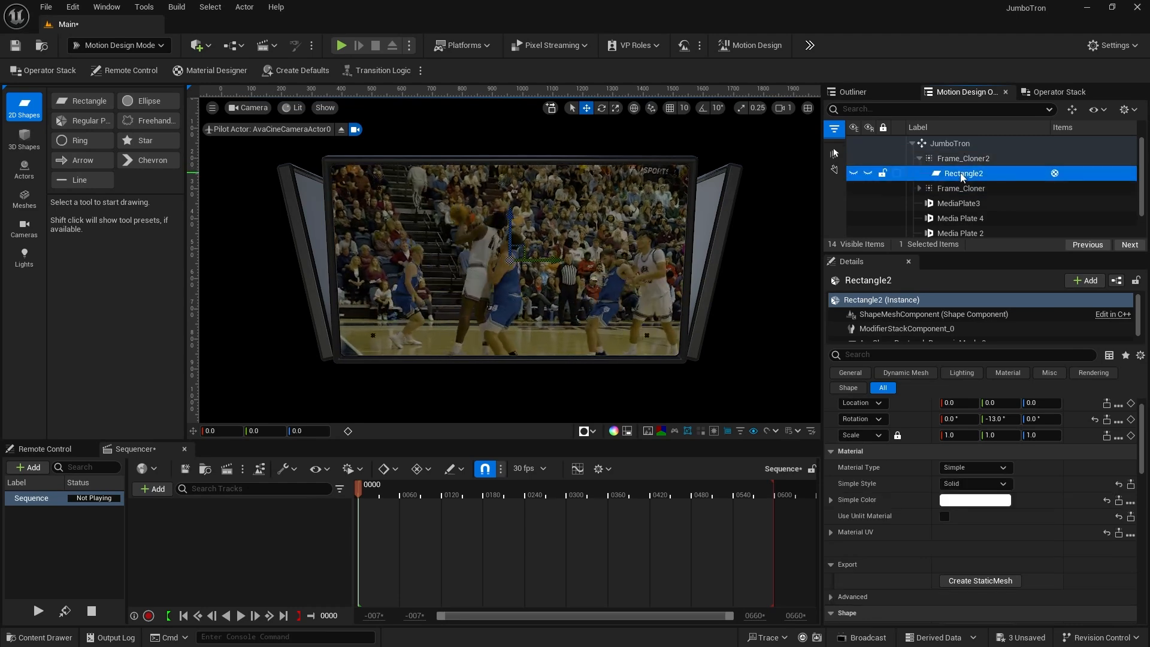
{"action": "left_click", "coordinate": [965, 469]}
{"action": "left_click", "coordinate": [968, 479]}
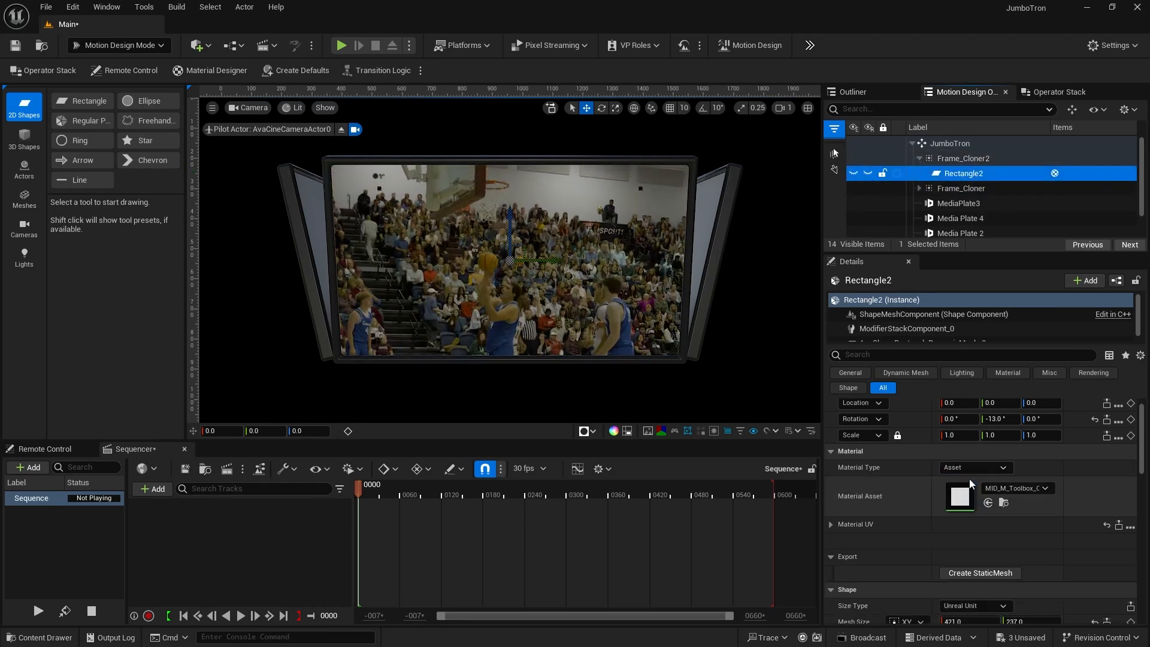
{"action": "left_click", "coordinate": [1016, 486]}
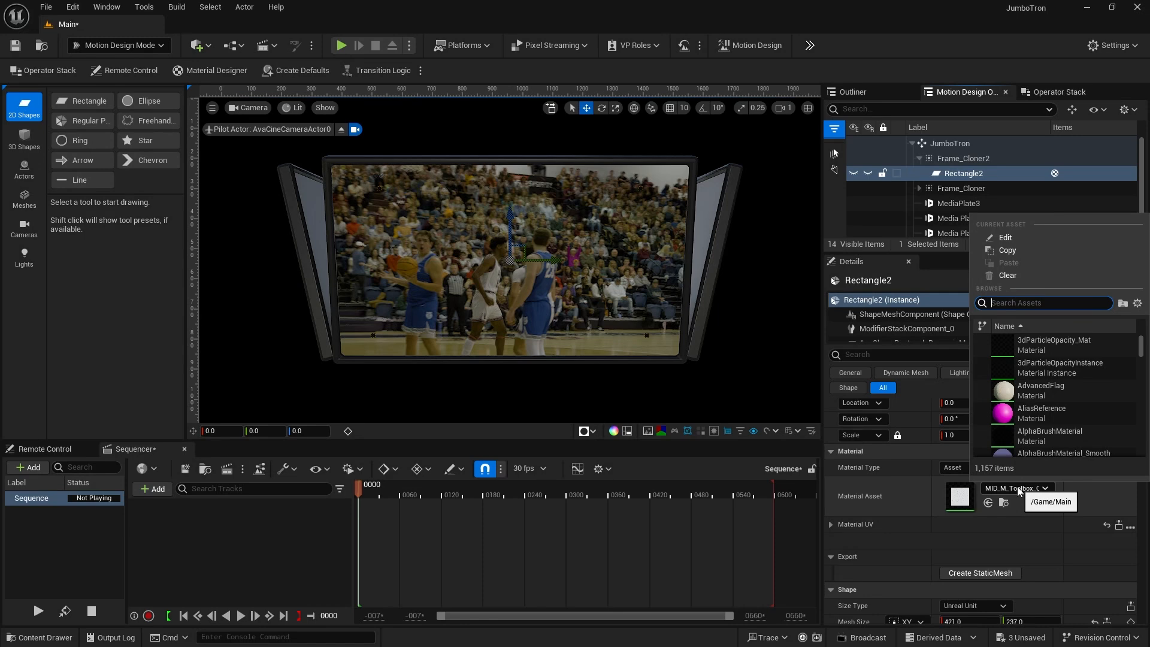
{"action": "type", "text": "painted"}
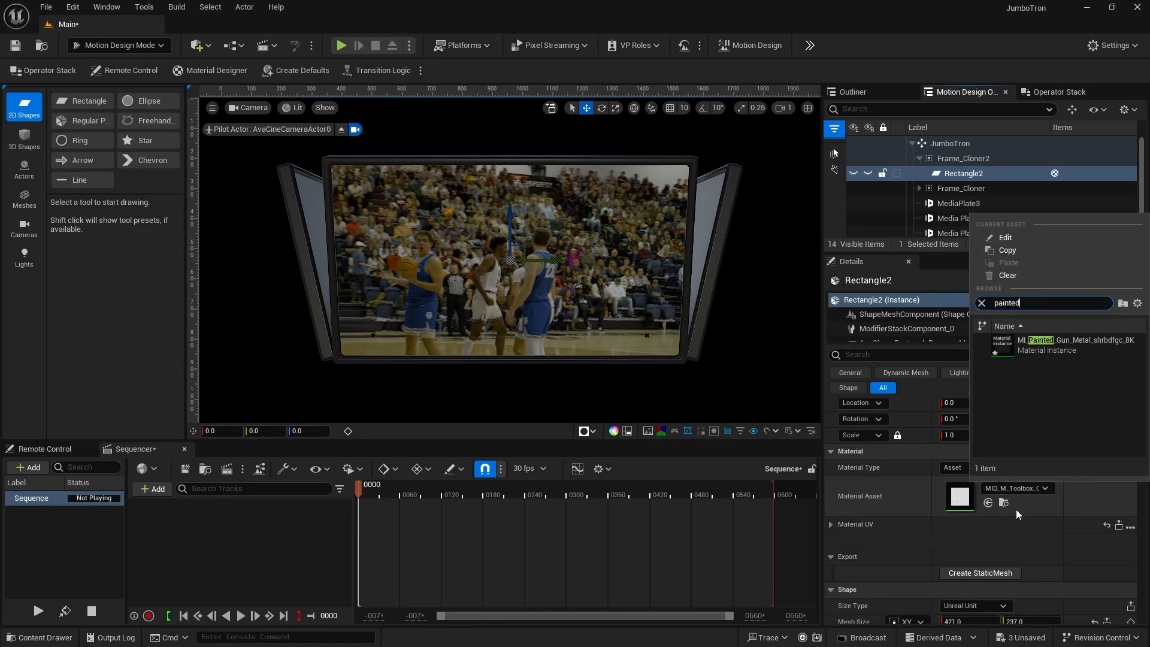
{"action": "left_click", "coordinate": [1006, 348]}
Rotate the JumboTron around Z to inspect the painted metal on frames and backing panels, and reset the rotation to 0°
{"action": "left_click", "coordinate": [943, 145]}
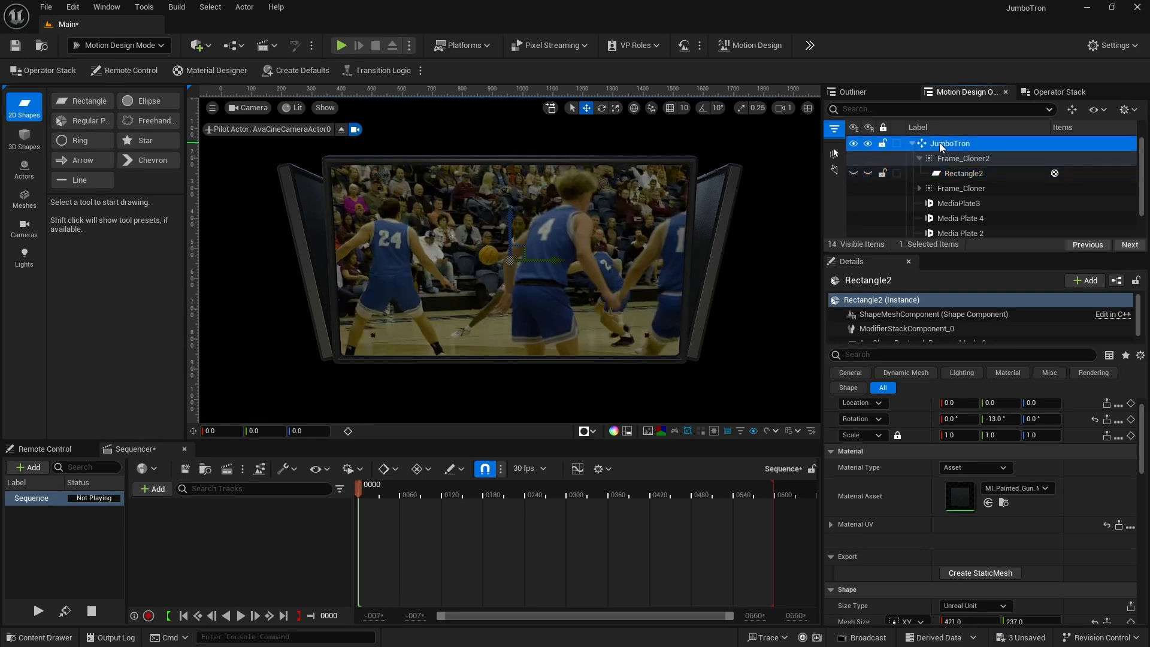
{"action": "left_click_drag", "start_coordinate": [1035, 404], "coordinate": [1006, 404]}
{"action": "left_click", "coordinate": [1037, 405]}
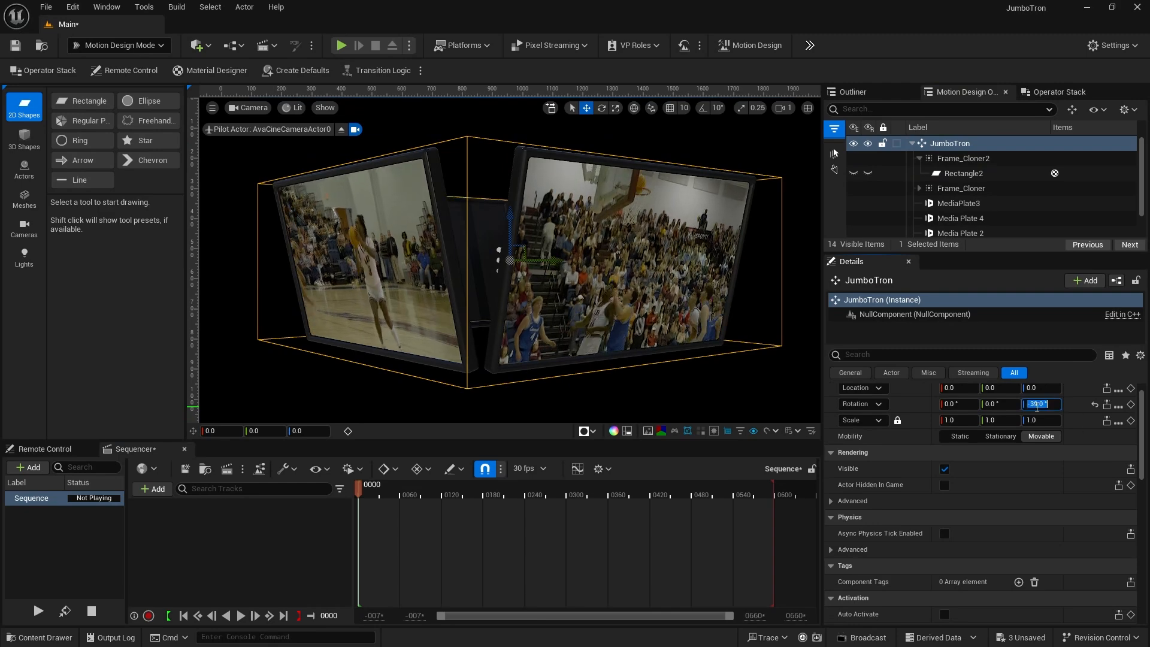
{"action": "type", "text": "0"}
{"action": "key", "text": "Return"}
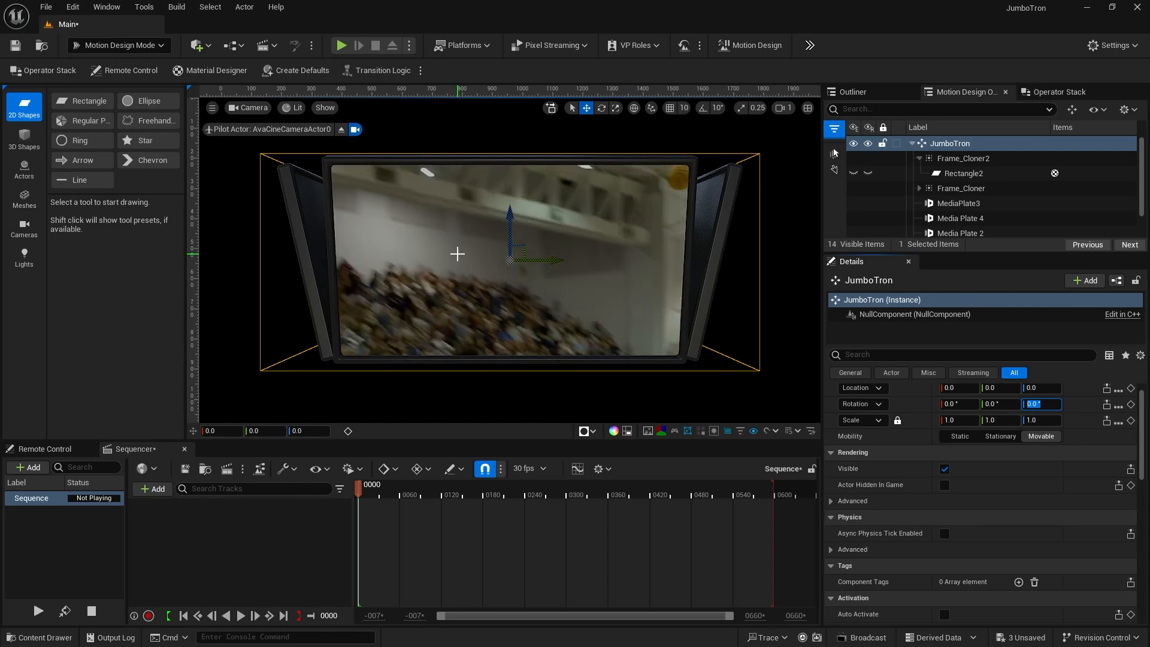
Add a 3D cube to the scene and reset its location to 0, 0, 0
{"action": "left_click", "coordinate": [37, 138]}
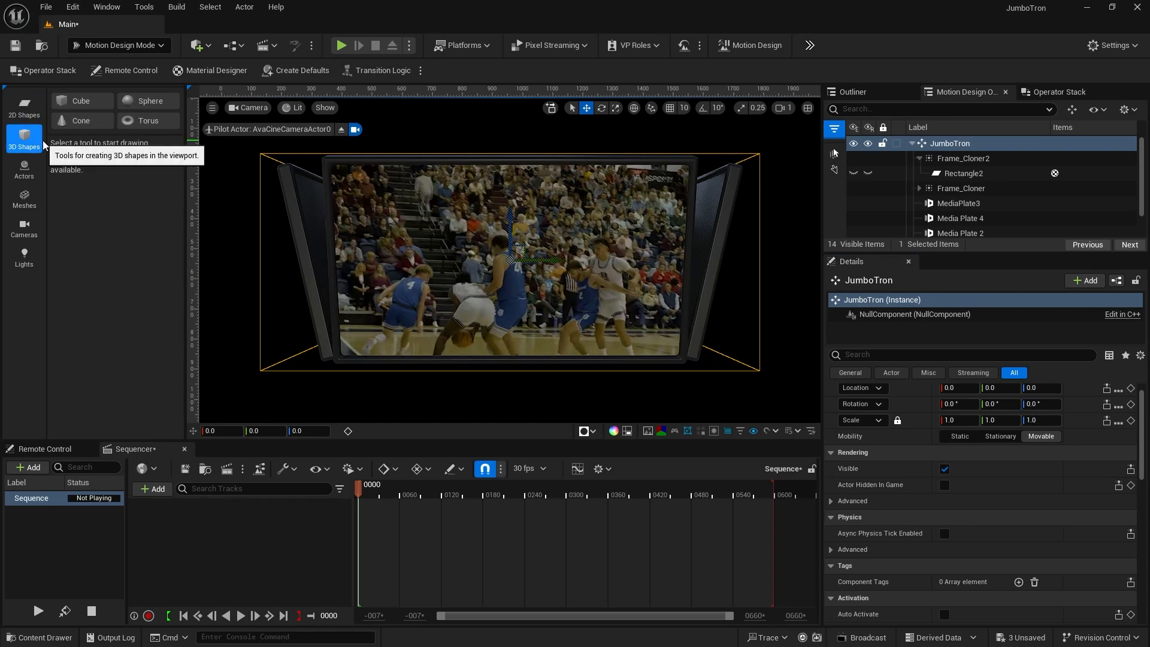
{"action": "double_click", "coordinate": [82, 106]}
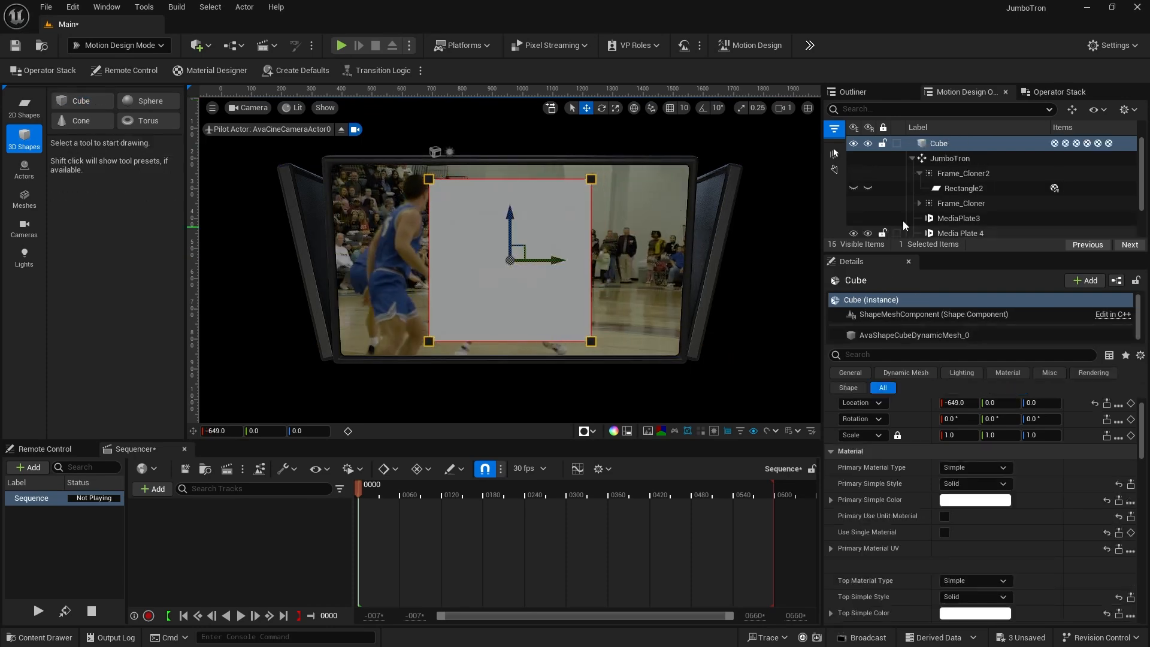
{"action": "key", "text": "F2"}
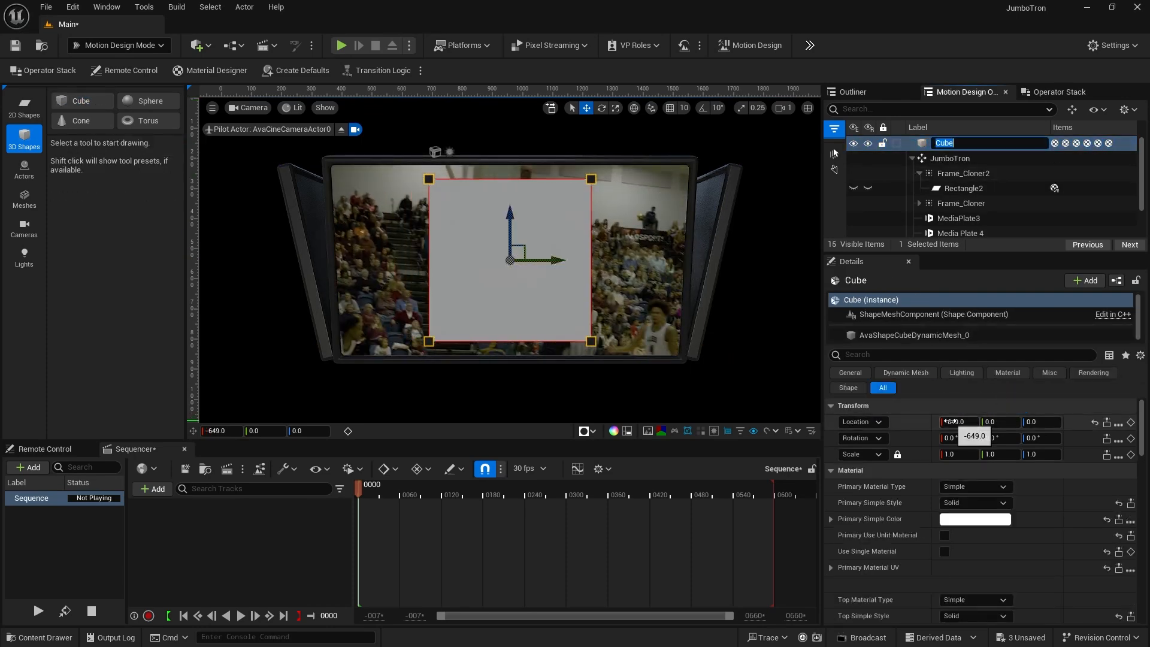
{"action": "left_click", "coordinate": [1094, 423]}
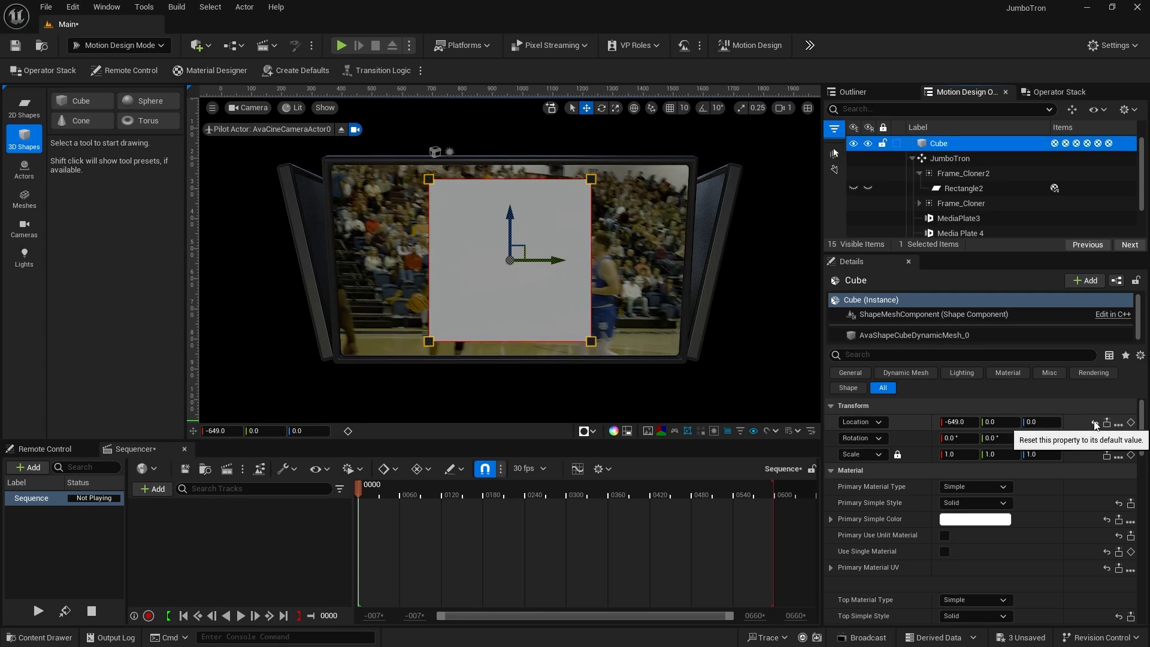
{"action": "left_click", "coordinate": [1094, 424]}
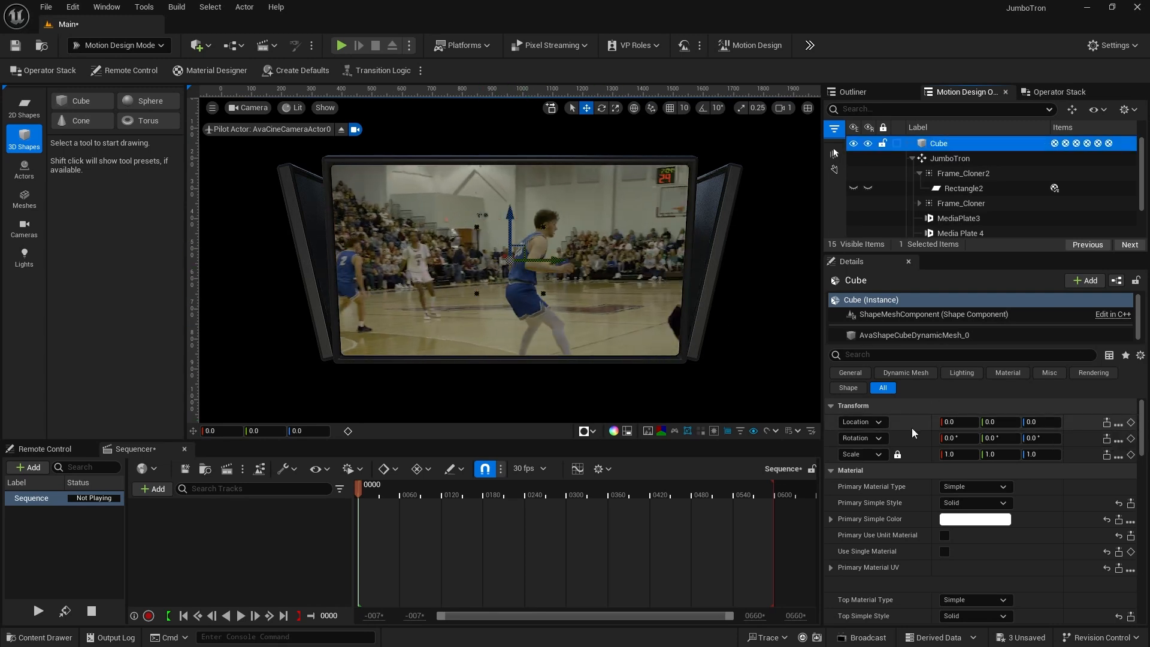
Hide MediaPlate 1 and set the cube's Z location to 3
{"action": "scroll", "coordinate": [927, 225], "scroll_direction": "down", "scroll_amount": 2}
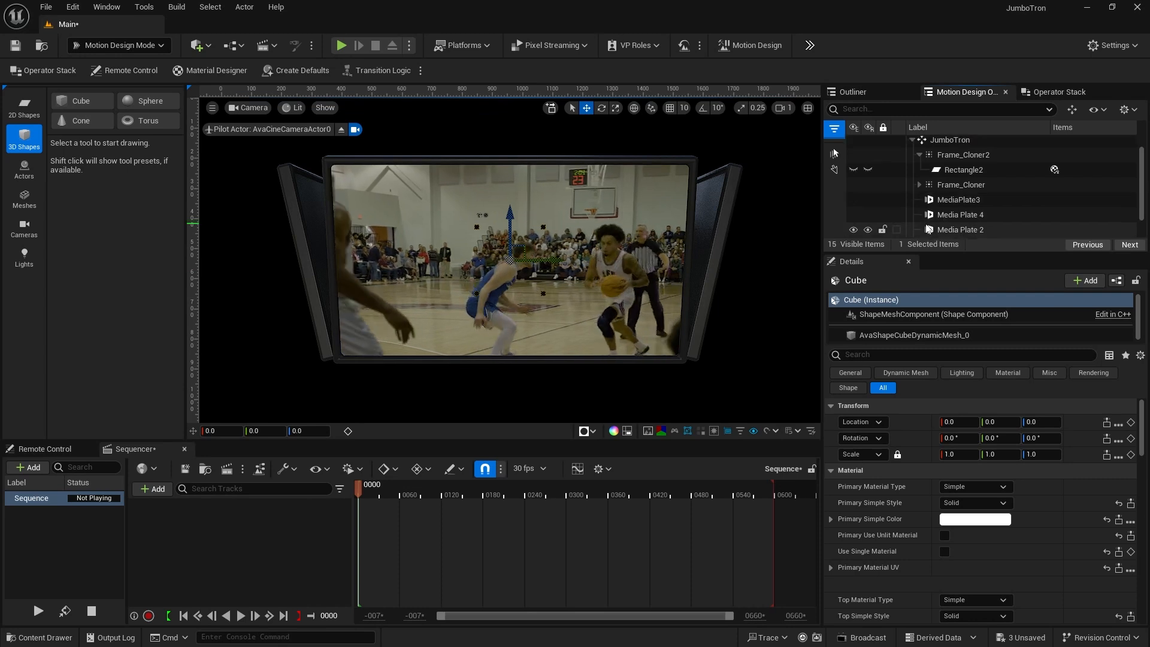
{"action": "left_click", "coordinate": [853, 225]}
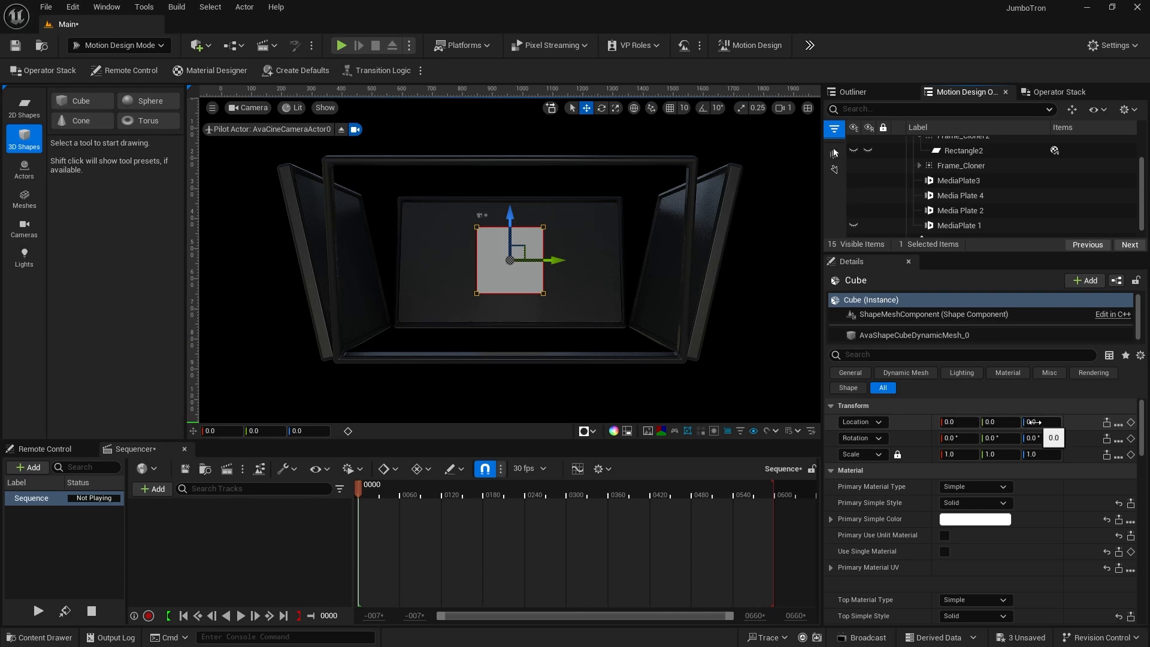
{"action": "left_click", "coordinate": [1033, 422]}
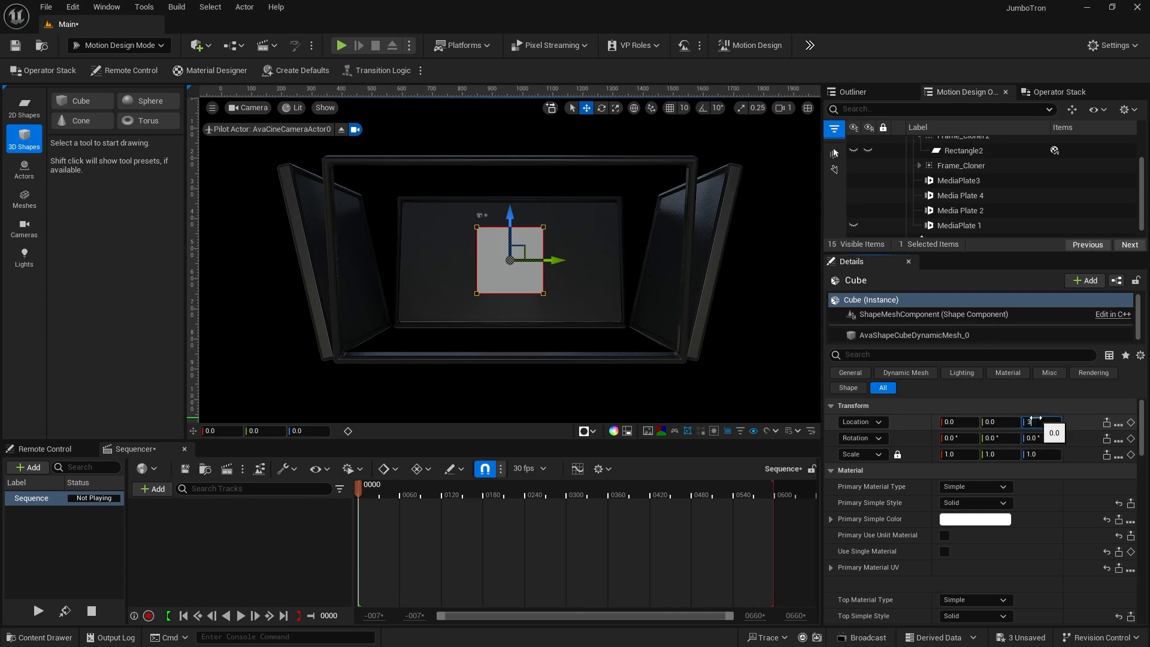
{"action": "key", "text": "Return"}
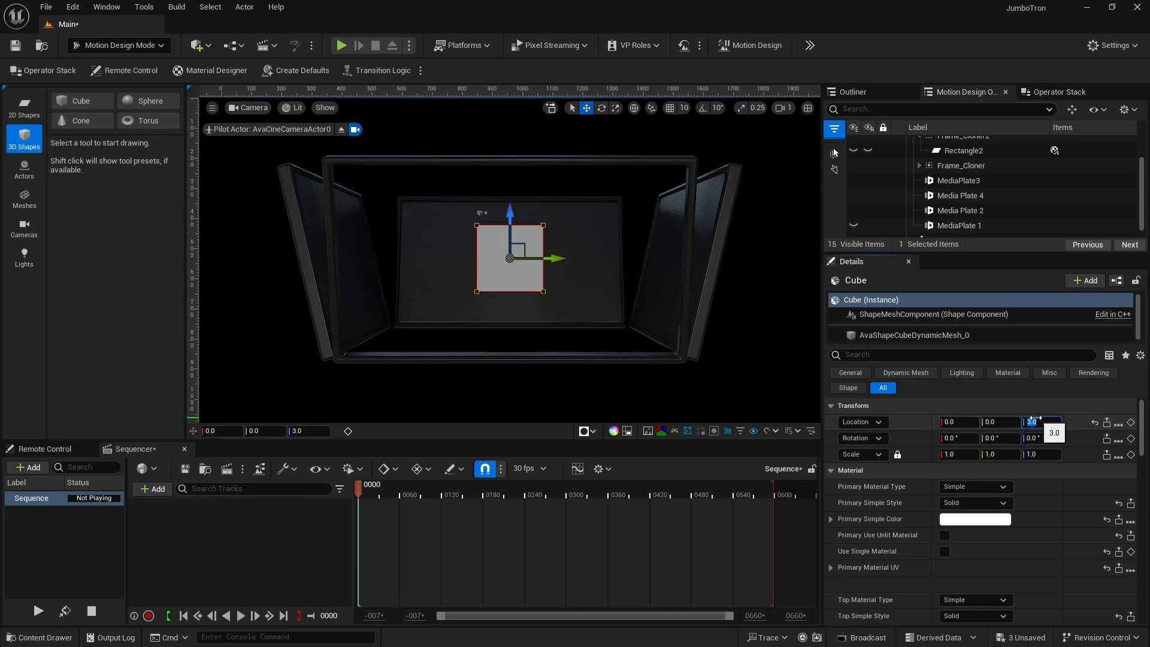
Unlock the cube's proportional scaling and set its scale to 4.525, 4.525, 2.5
{"action": "left_click", "coordinate": [897, 454]}
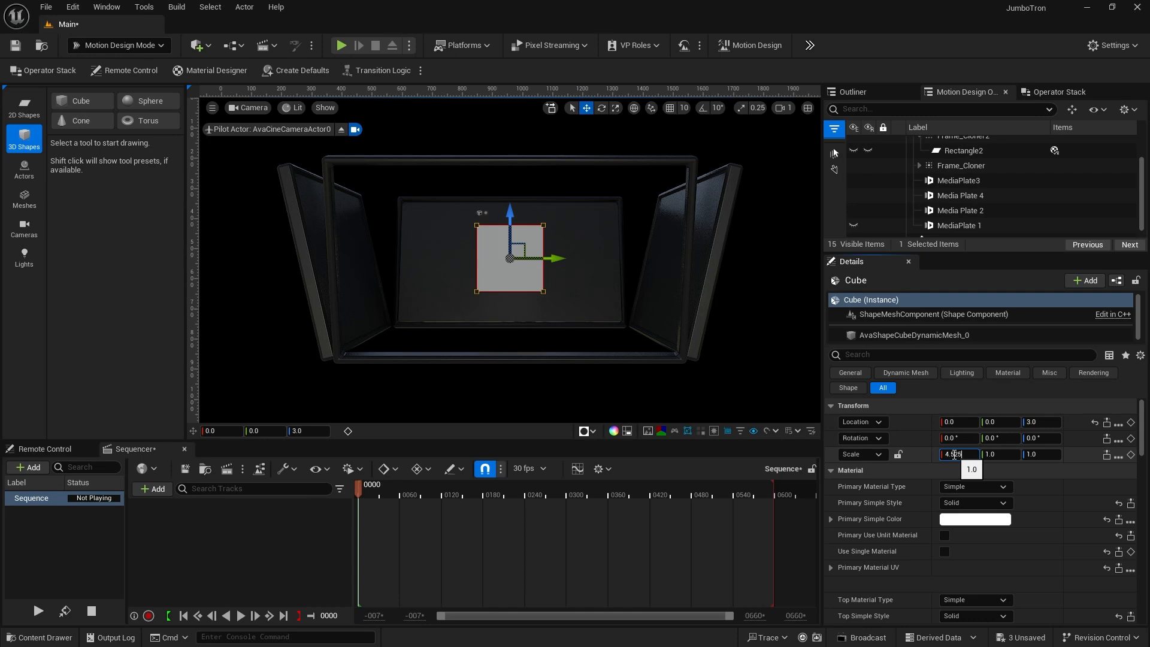
{"action": "left_click", "coordinate": [954, 454]}
{"action": "type", "text": "4.525"}
{"action": "key", "text": "Return"}
{"action": "left_click", "coordinate": [993, 456]}
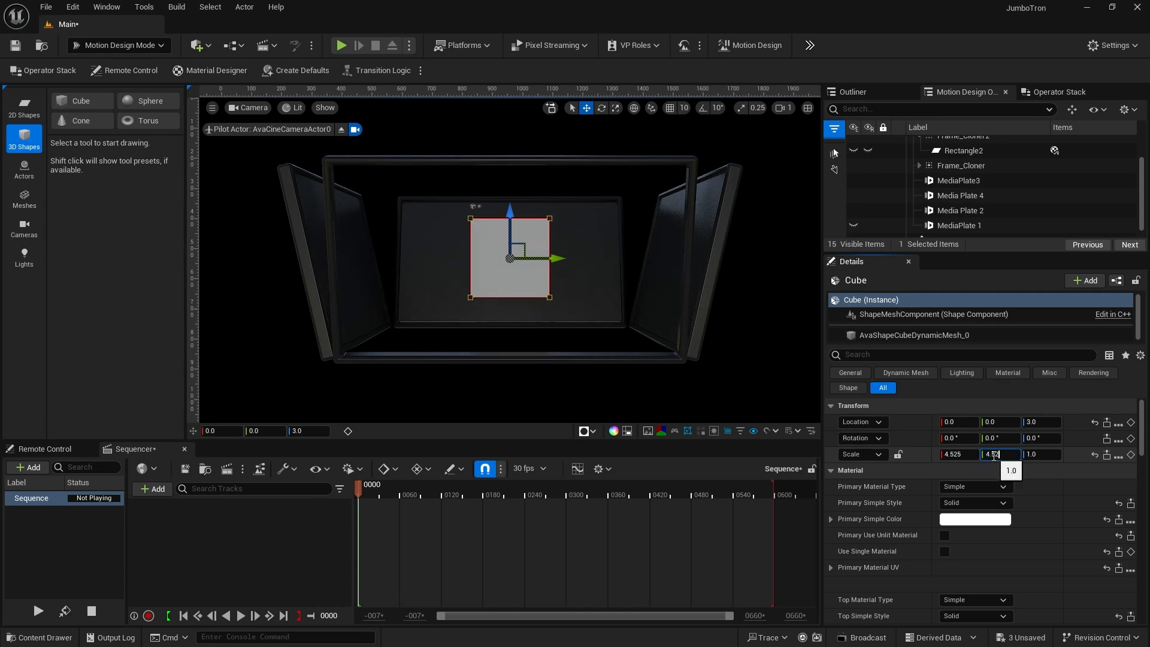
{"action": "type", "text": "4.525"}
{"action": "key", "text": "Return"}
{"action": "left_click", "coordinate": [1035, 455]}
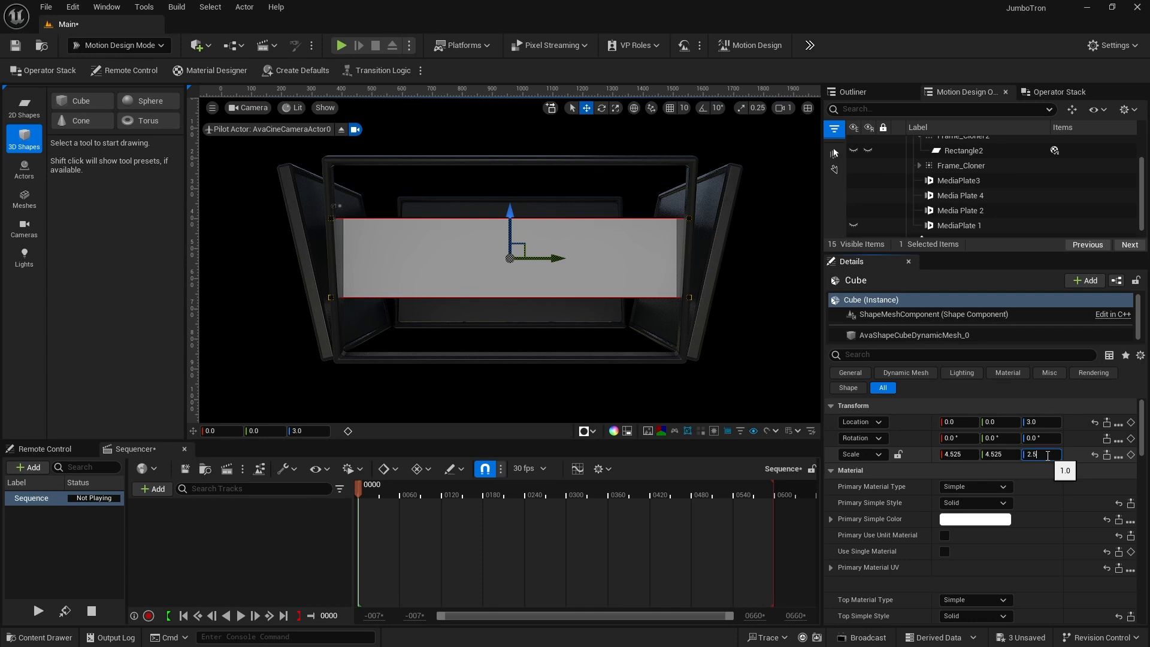
{"action": "key", "text": "Return"}
Set the cube's Bevel Size to 5.0
{"action": "scroll", "coordinate": [1025, 477], "scroll_direction": "down", "scroll_amount": 6}
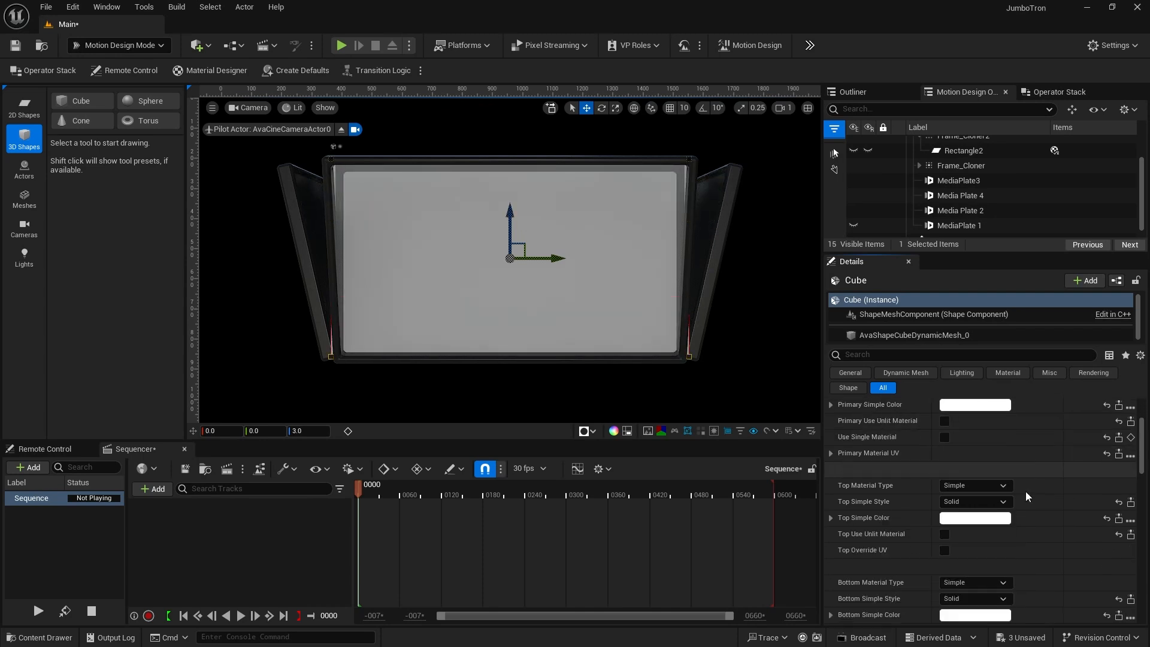
{"action": "scroll", "coordinate": [1029, 530], "scroll_direction": "down", "scroll_amount": 10}
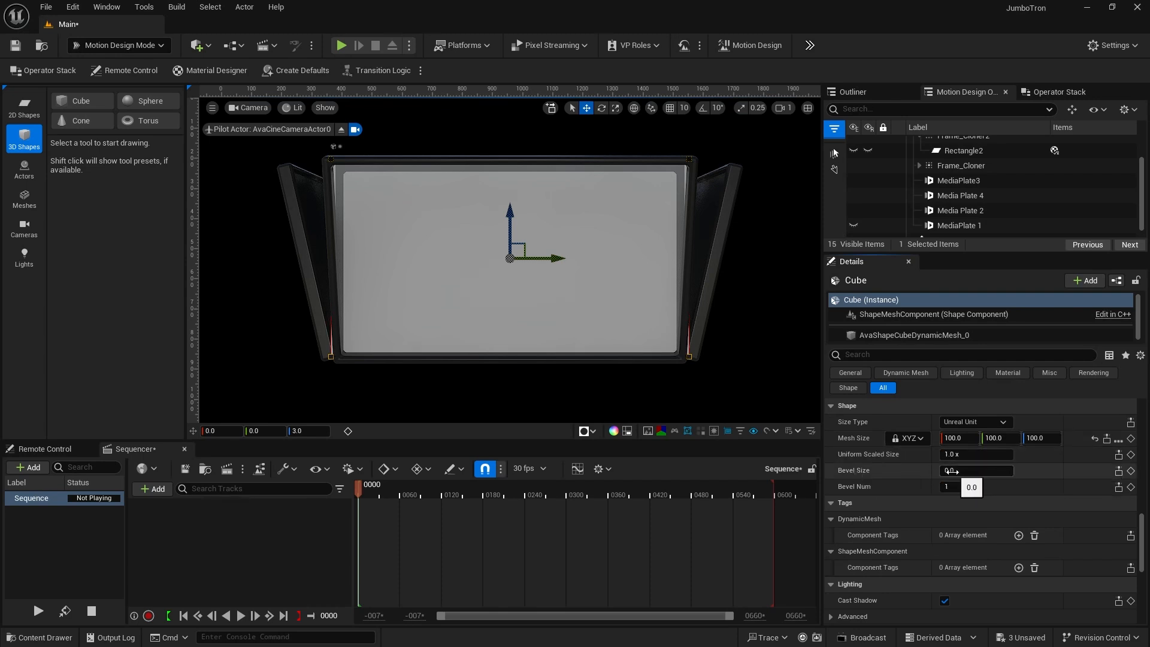
{"action": "key", "text": "Return"}
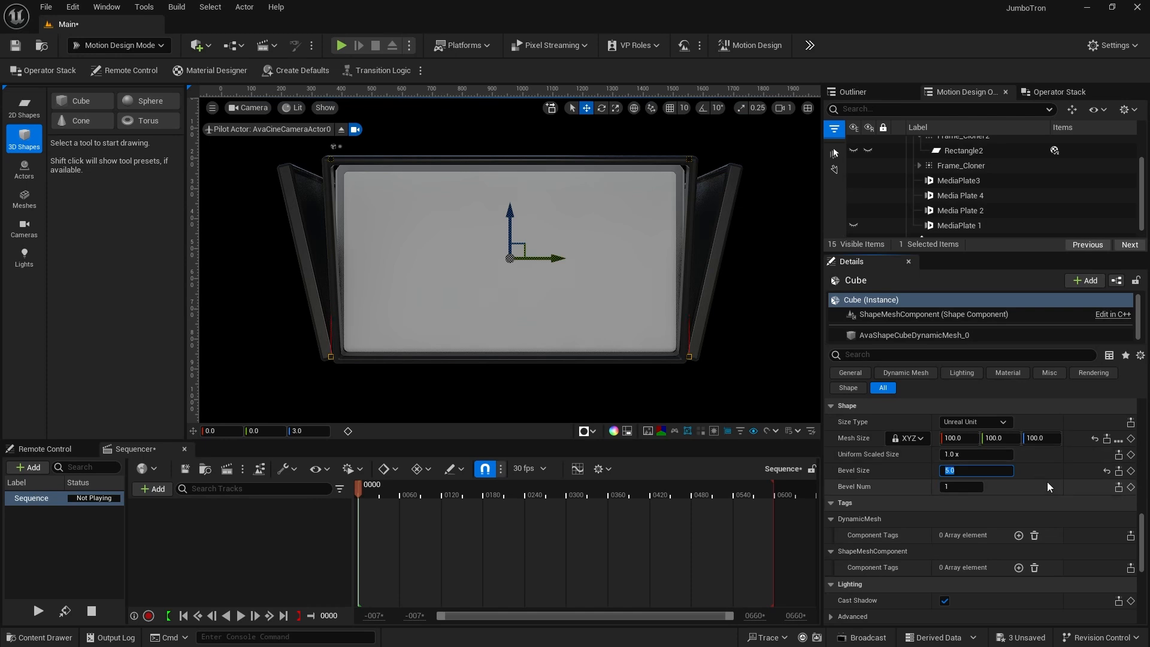
Parent the cube under the JumboTron null actor
{"action": "scroll", "coordinate": [1046, 481], "scroll_direction": "up", "scroll_amount": 3}
{"action": "scroll", "coordinate": [1016, 199], "scroll_direction": "up", "scroll_amount": 2}
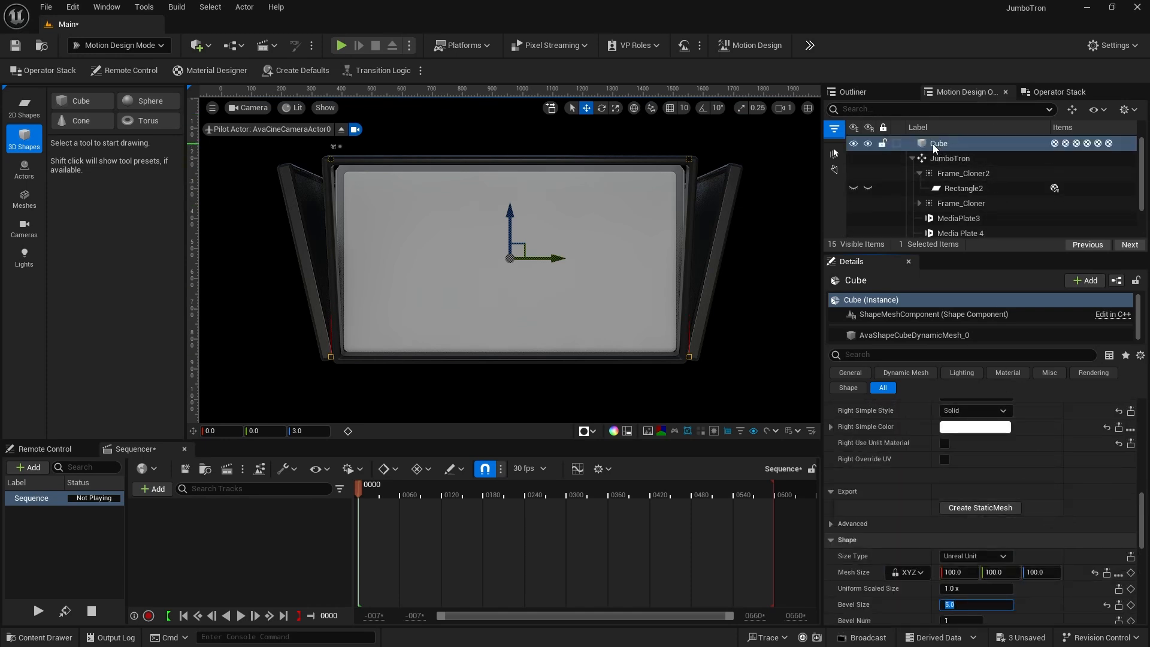
{"action": "left_click_drag", "start_coordinate": [934, 144], "coordinate": [946, 158]}
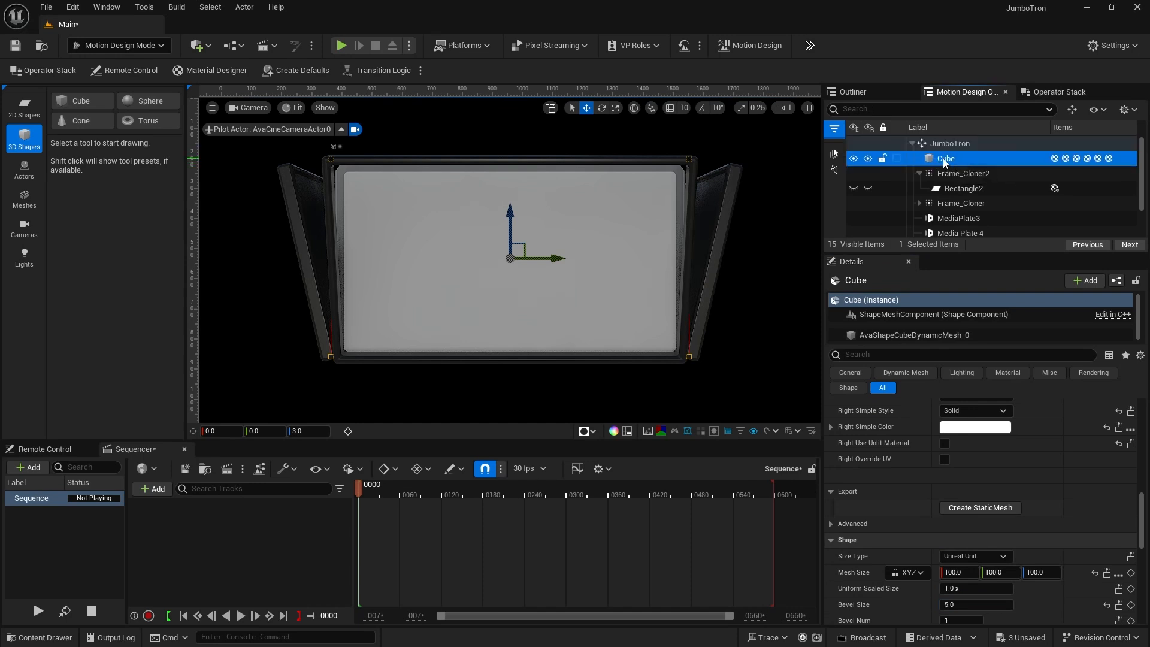
Rotate the JumboTron around Z to about -54° to inspect the cube inside the frames
{"action": "left_click", "coordinate": [947, 143]}
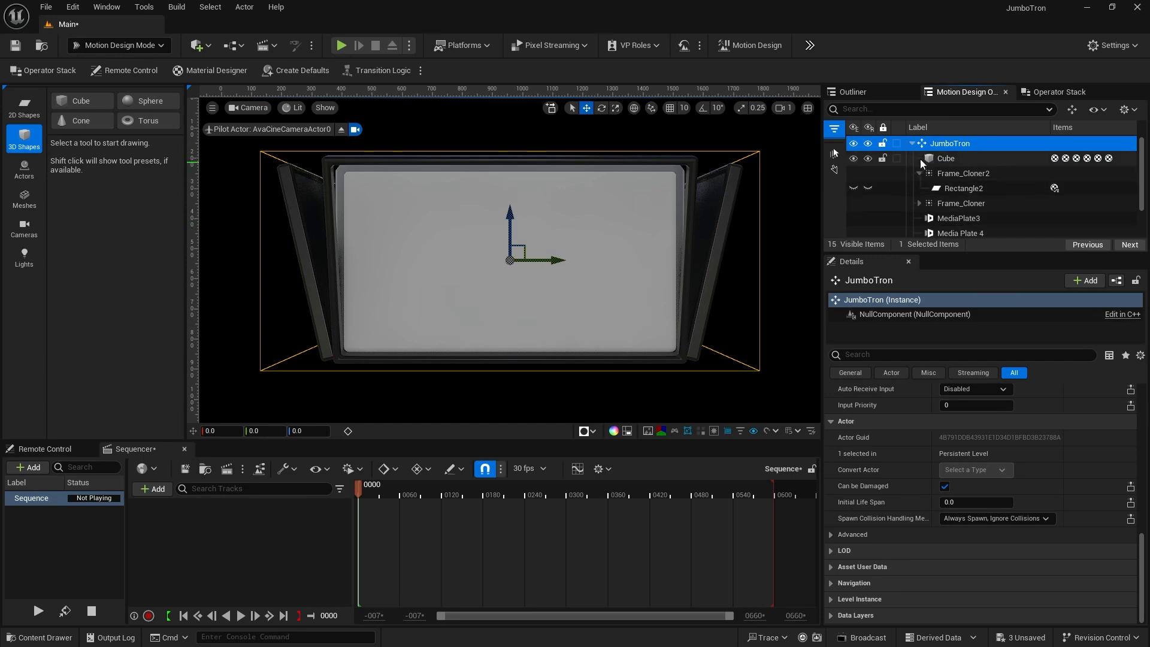
{"action": "scroll", "coordinate": [1047, 446], "scroll_direction": "up", "scroll_amount": 3}
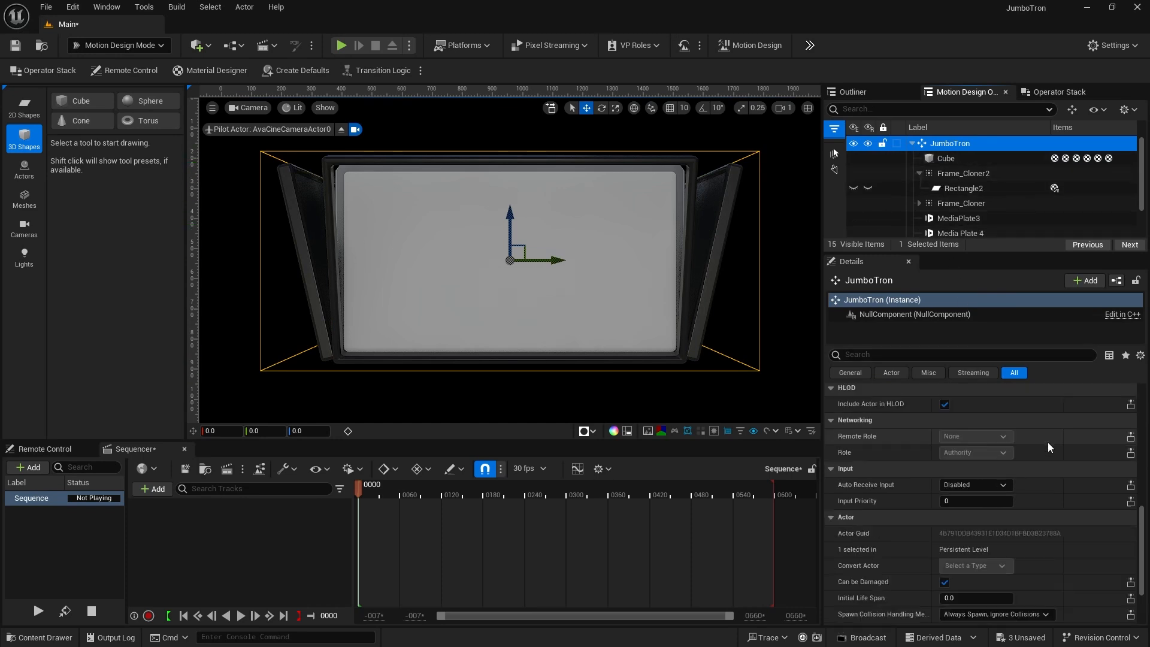
{"action": "scroll", "coordinate": [1046, 441], "scroll_direction": "up", "scroll_amount": 5}
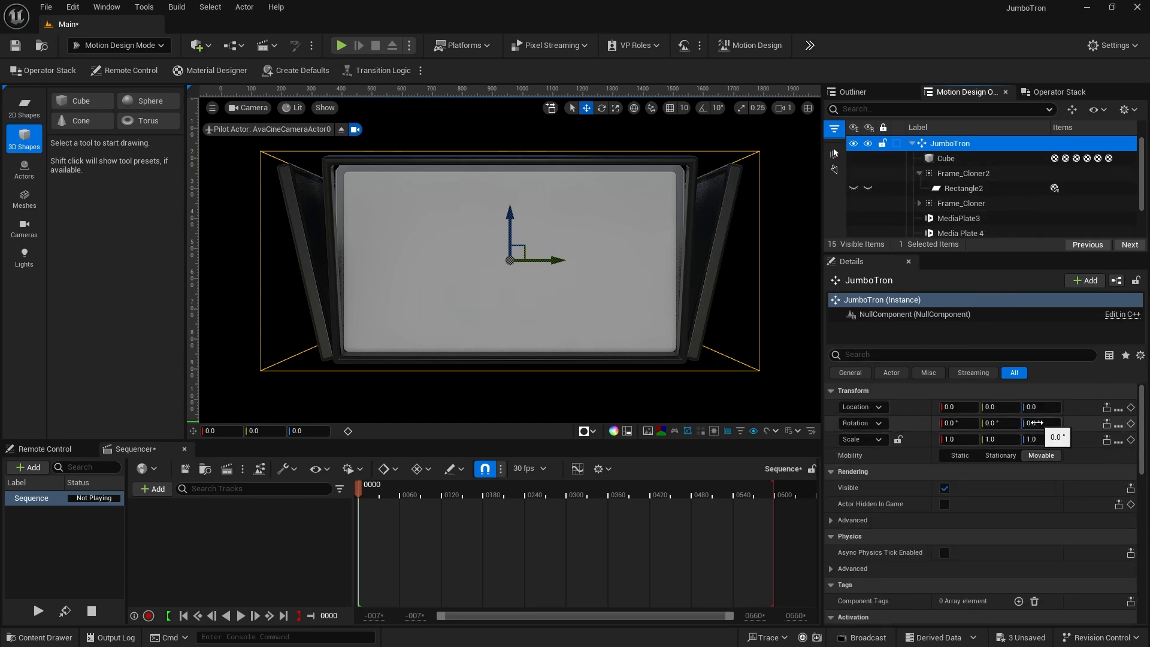
{"action": "left_click_drag", "start_coordinate": [1034, 423], "coordinate": [1003, 422]}
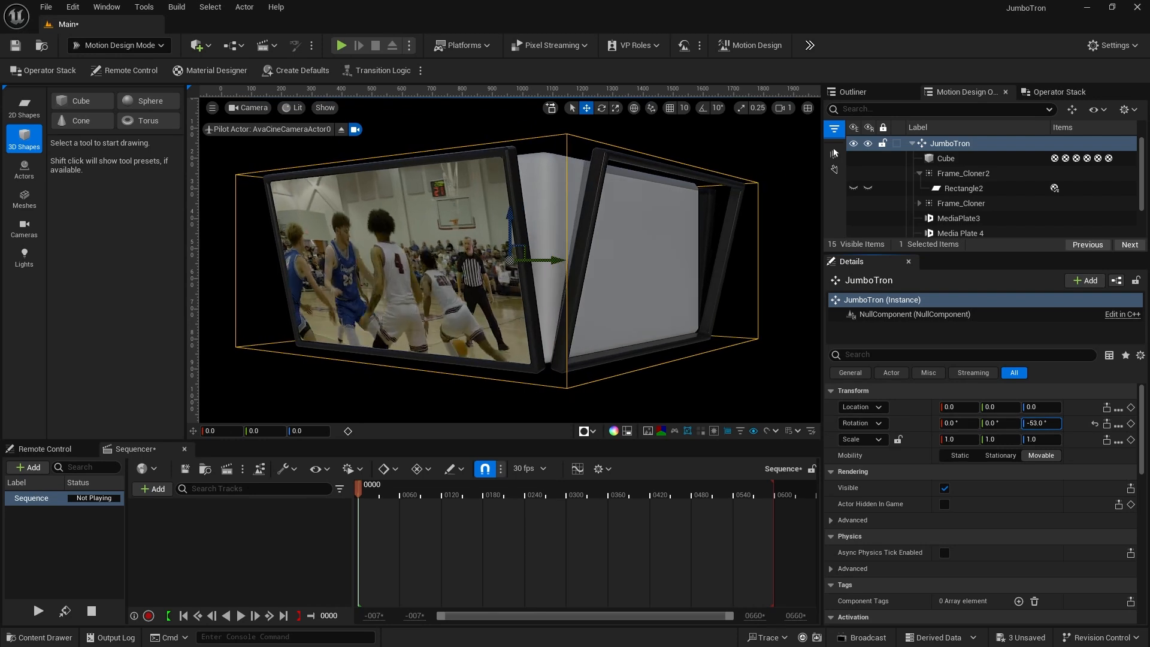
Give the cube the Asset material type with MI_Rusty_Metal_Sheet_uktmcfpn_4K and use it as a single material on all faces
{"action": "left_click", "coordinate": [585, 228]}
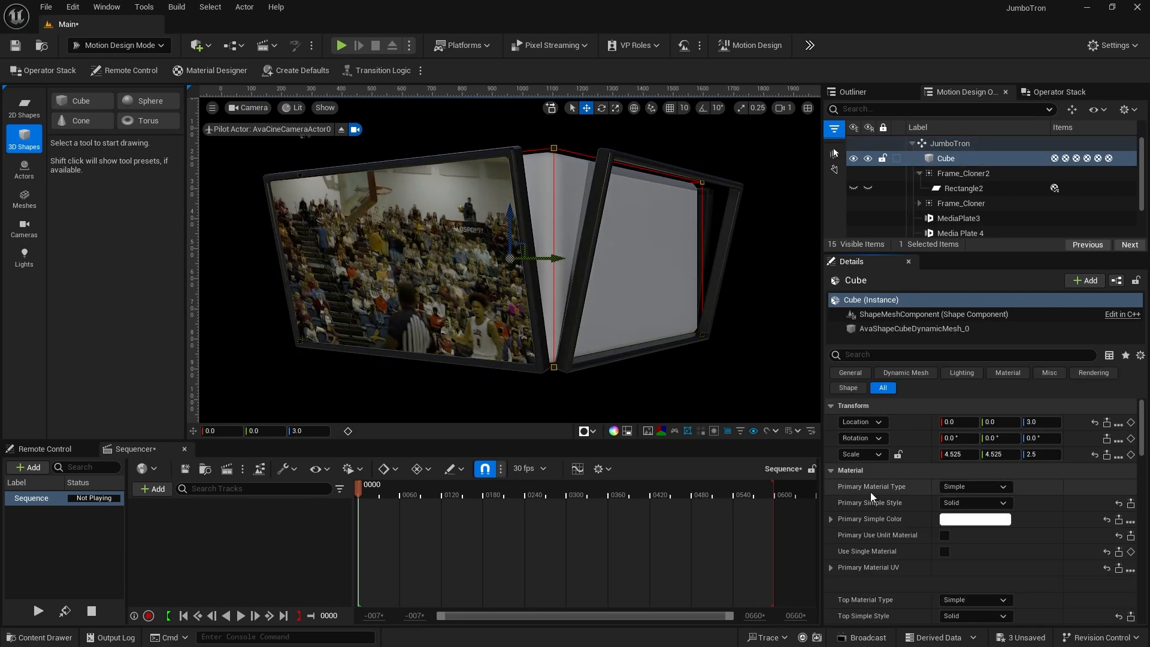
{"action": "left_click", "coordinate": [969, 487]}
{"action": "left_click", "coordinate": [970, 500]}
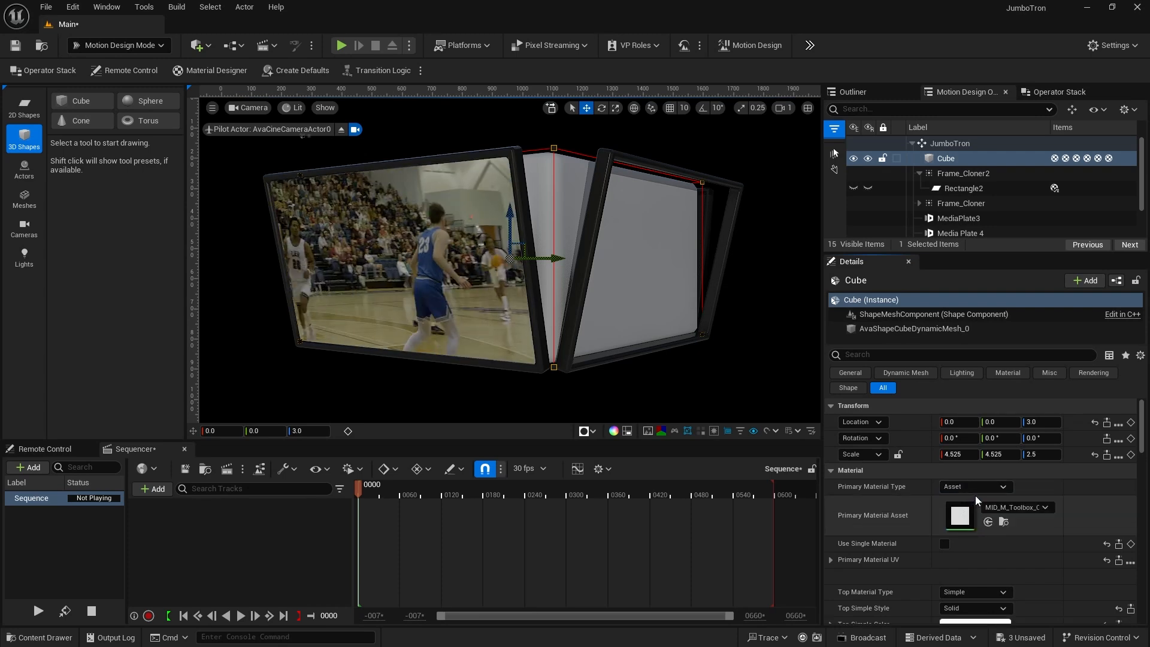
{"action": "left_click", "coordinate": [1011, 507]}
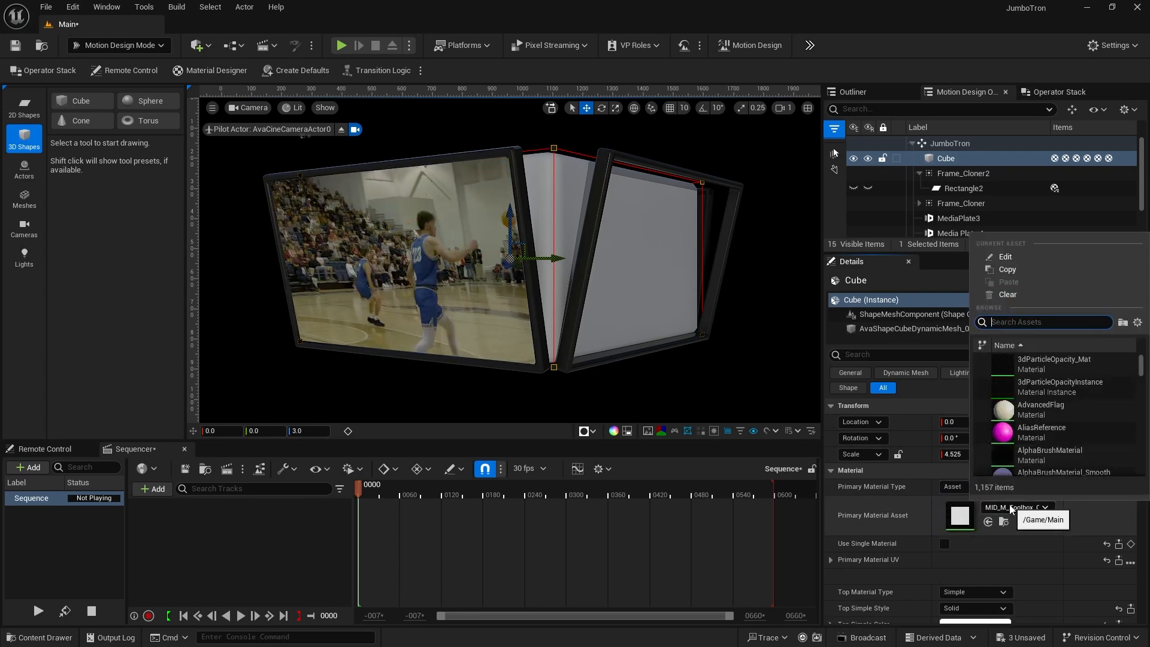
{"action": "type", "text": "rusty"}
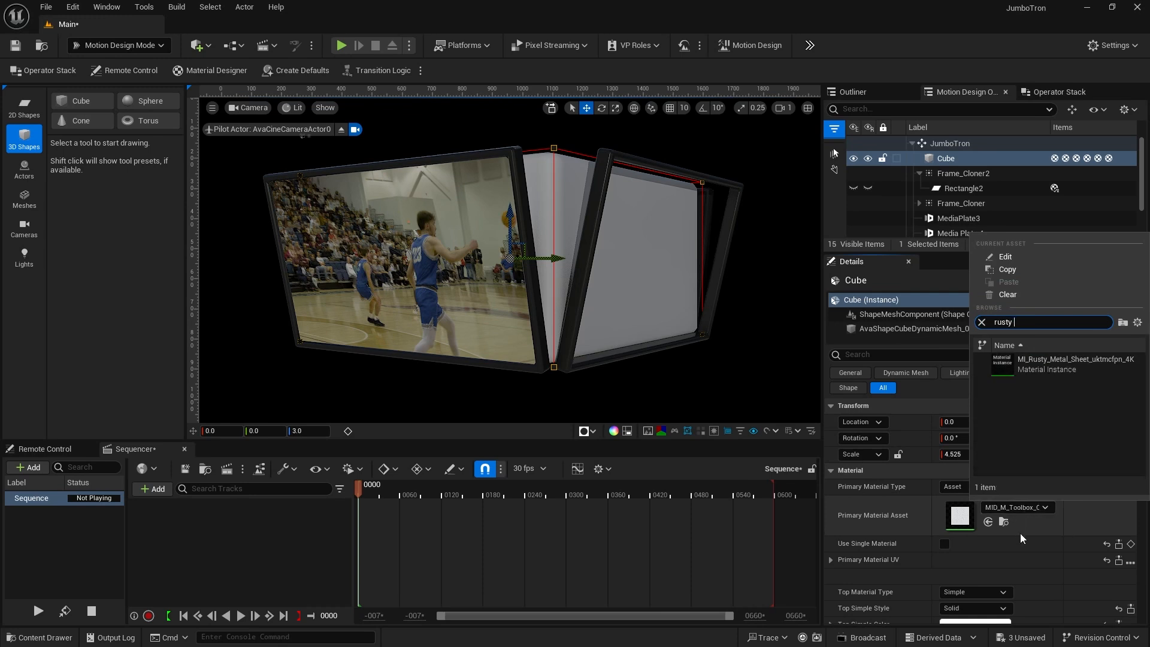
{"action": "left_click", "coordinate": [1014, 370]}
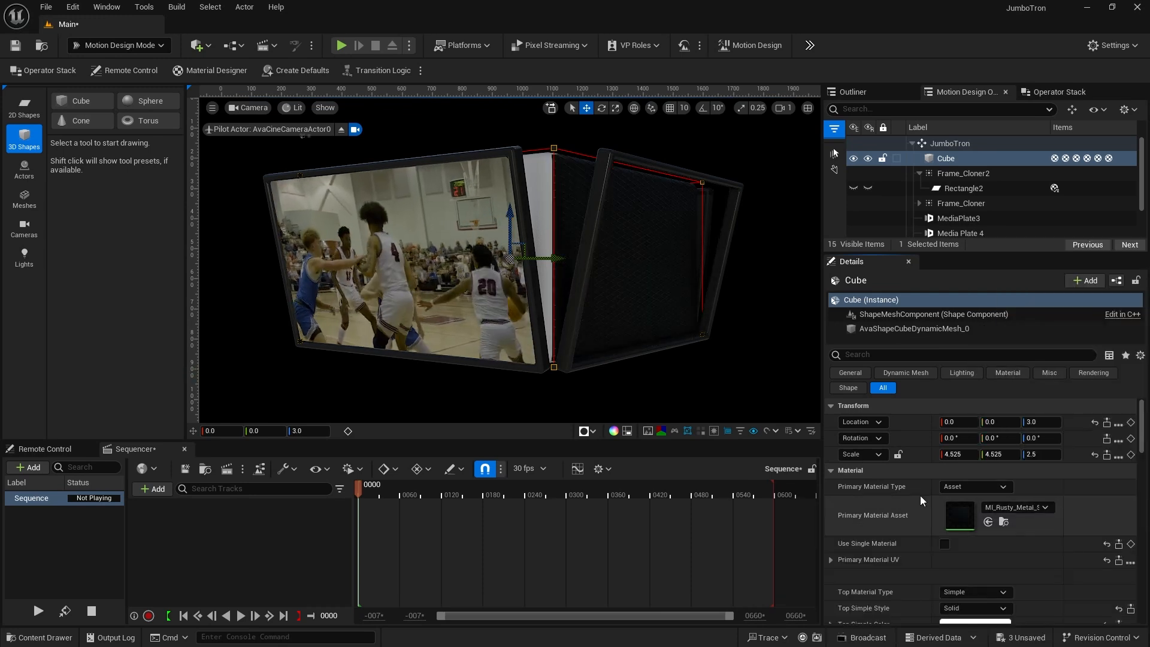
{"action": "left_click", "coordinate": [944, 544]}
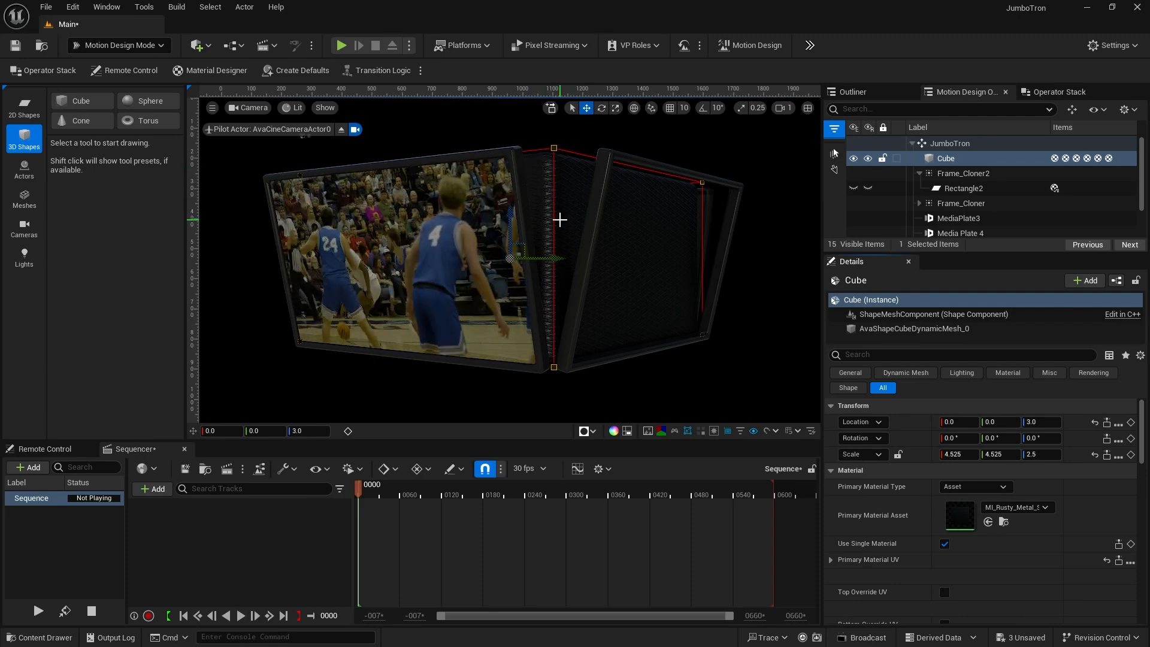
Reset the JumboTron's rotation to 0° and unhide MediaPlate 1
{"action": "left_click", "coordinate": [951, 143]}
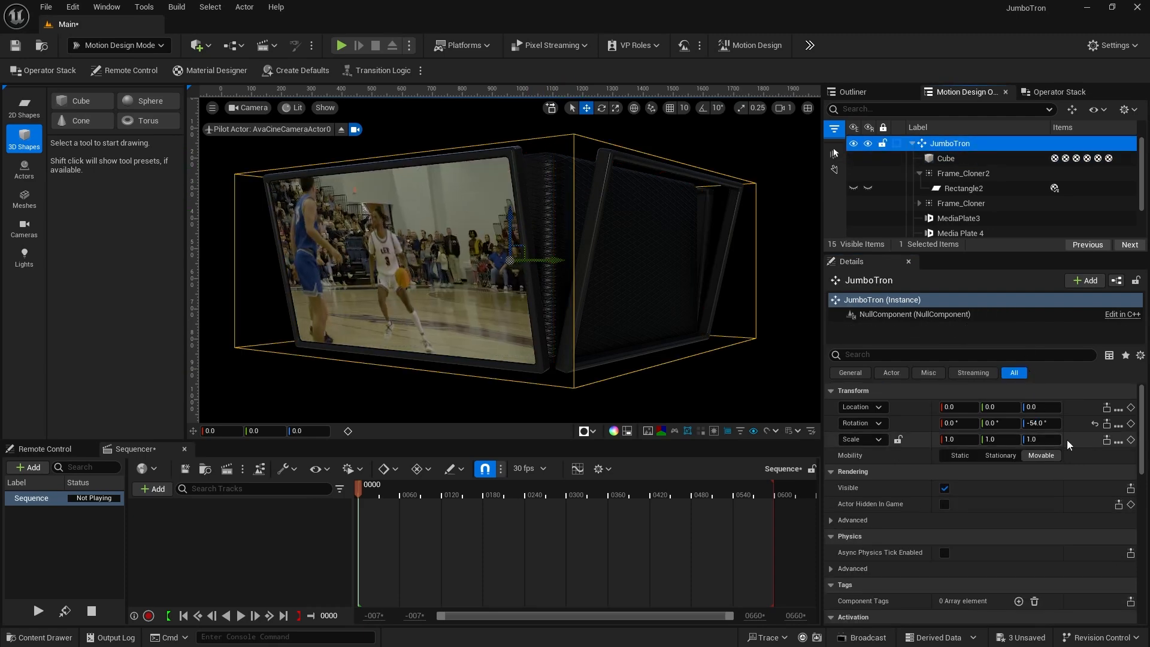
{"action": "left_click", "coordinate": [1094, 424]}
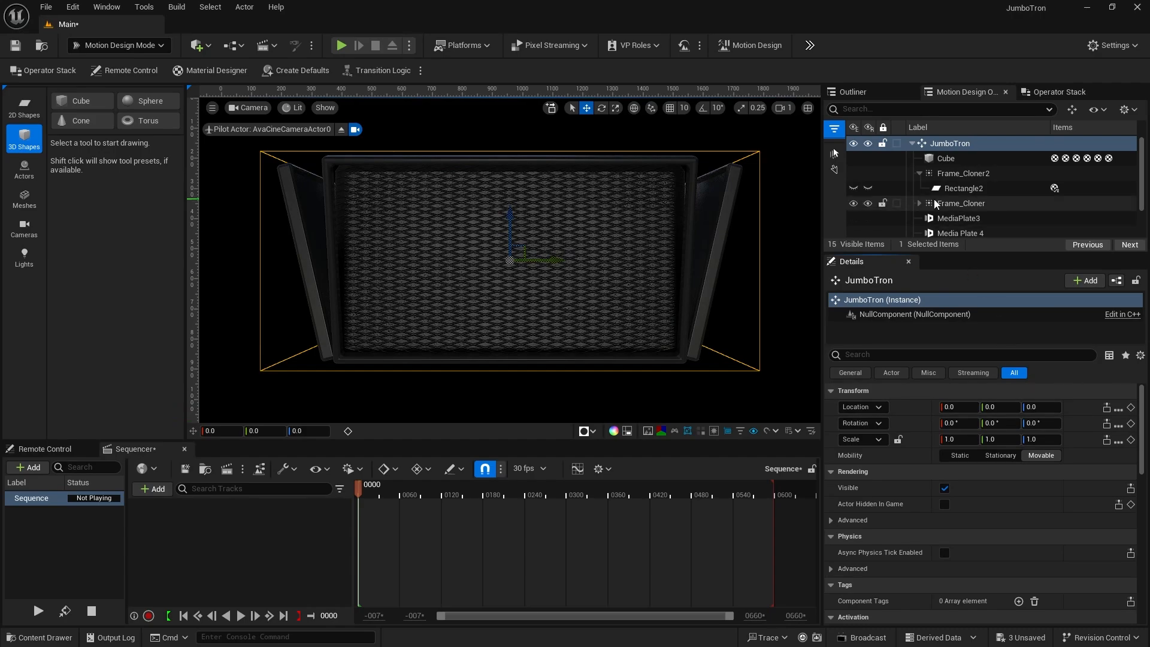
{"action": "scroll", "coordinate": [936, 203], "scroll_direction": "down", "scroll_amount": 3}
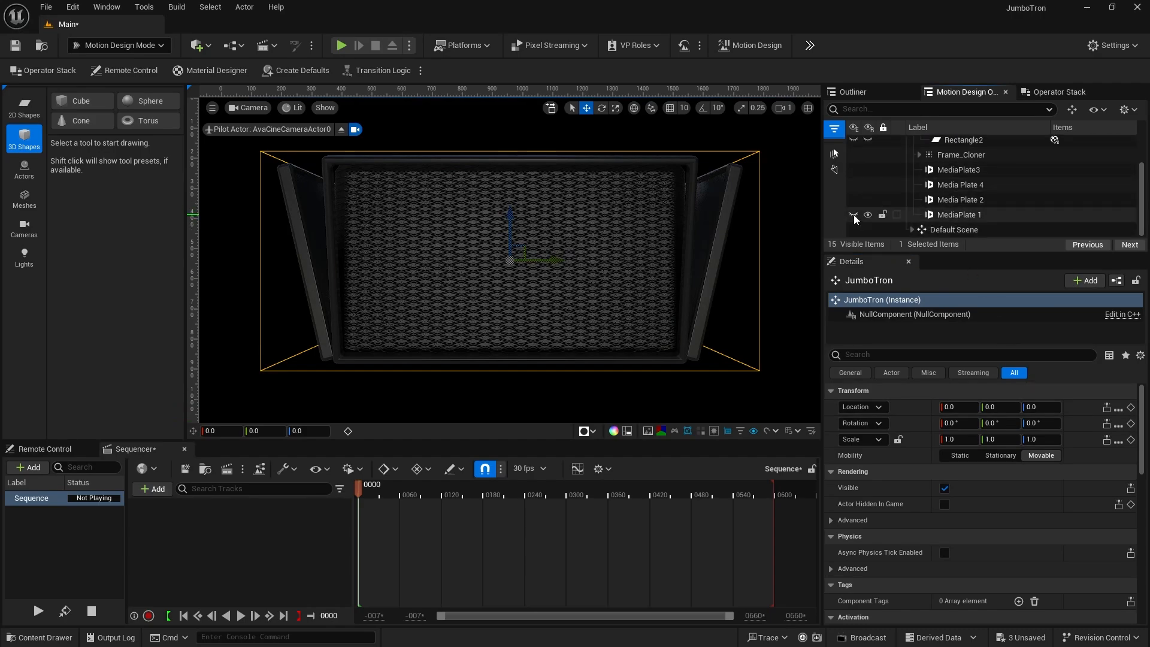
{"action": "left_click", "coordinate": [854, 214]}
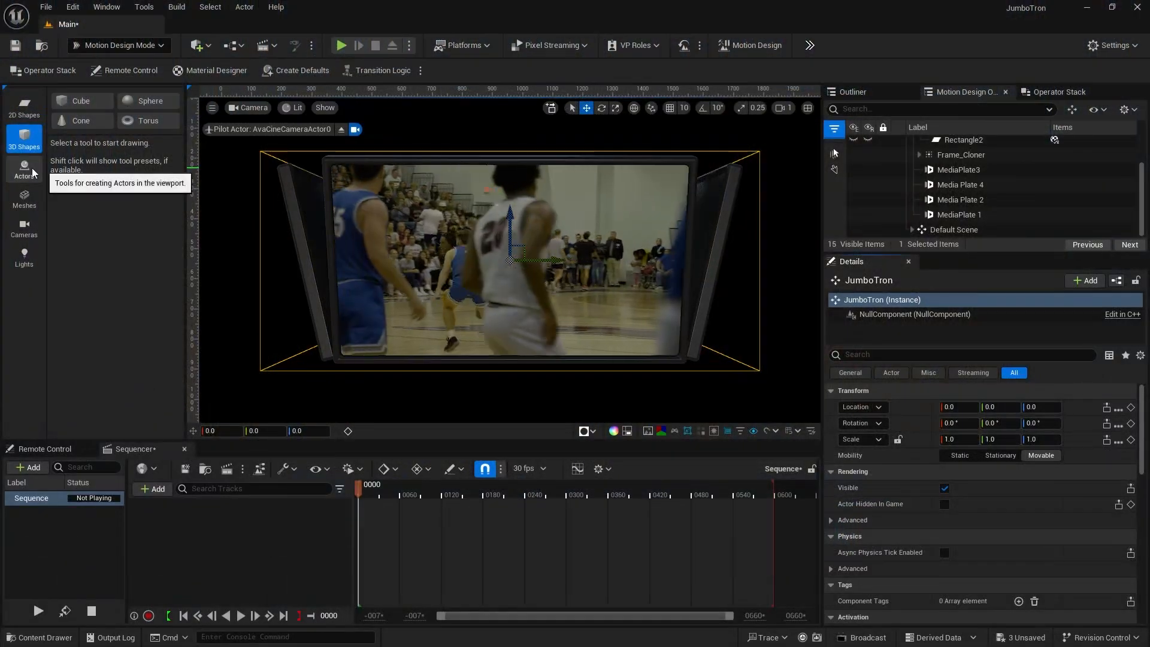
Add a Cloner actor to the scene and reset its location to 0, 0, 0
{"action": "left_click", "coordinate": [33, 173]}
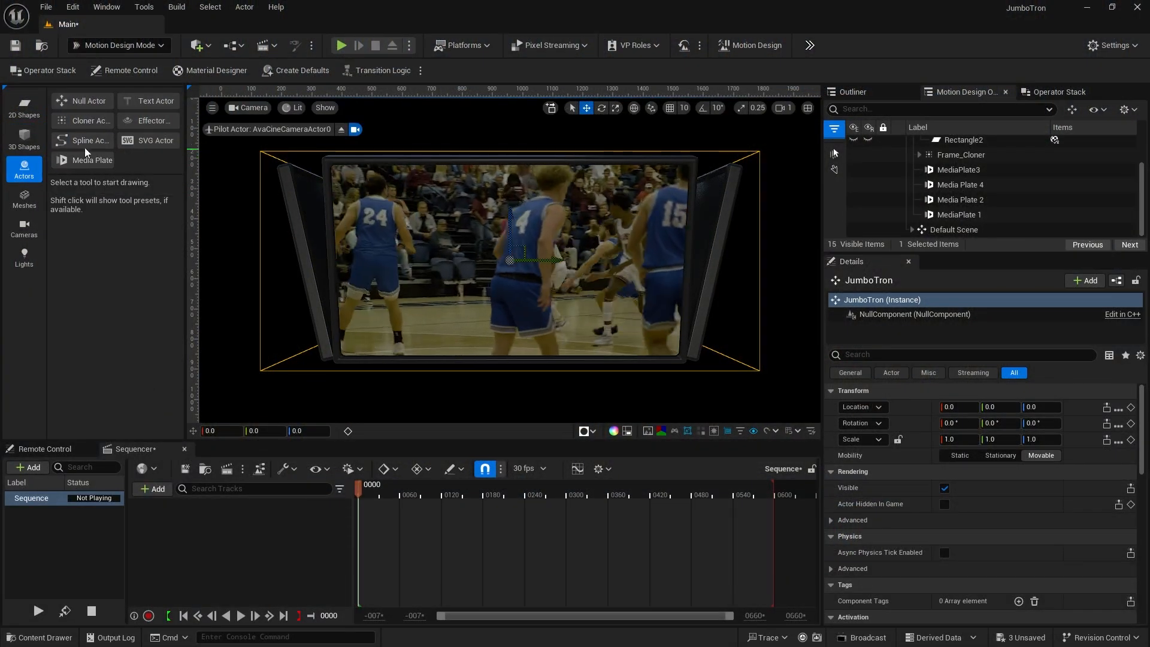
{"action": "left_click", "coordinate": [82, 121]}
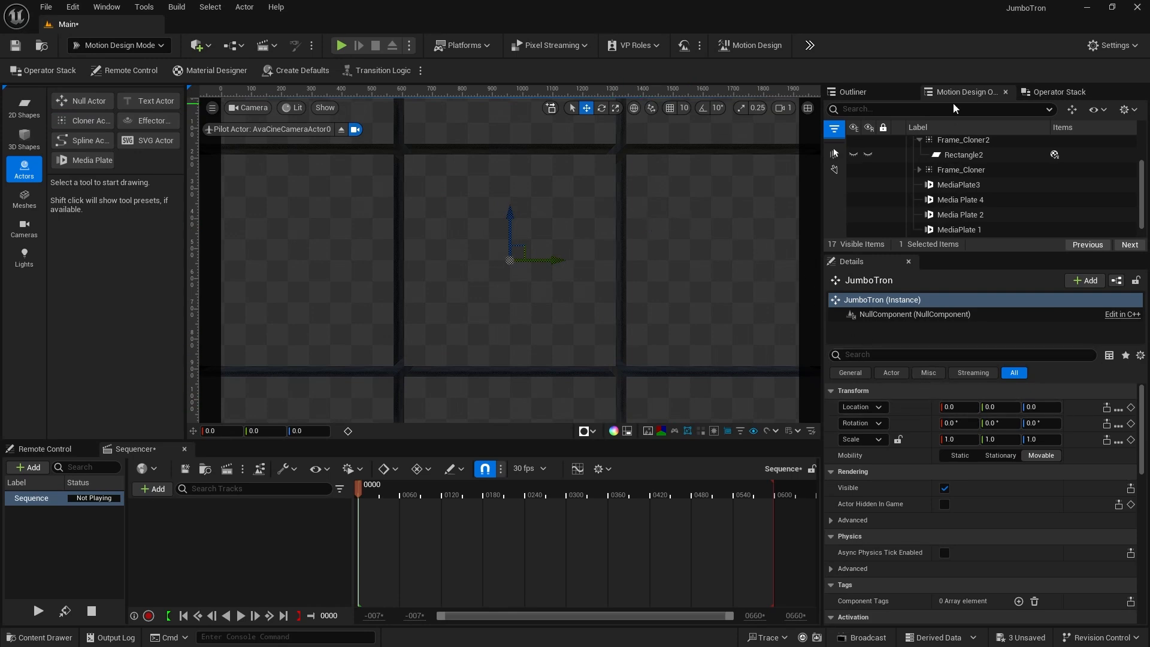
{"action": "scroll", "coordinate": [954, 164], "scroll_direction": "up", "scroll_amount": 2}
{"action": "left_click", "coordinate": [952, 144]}
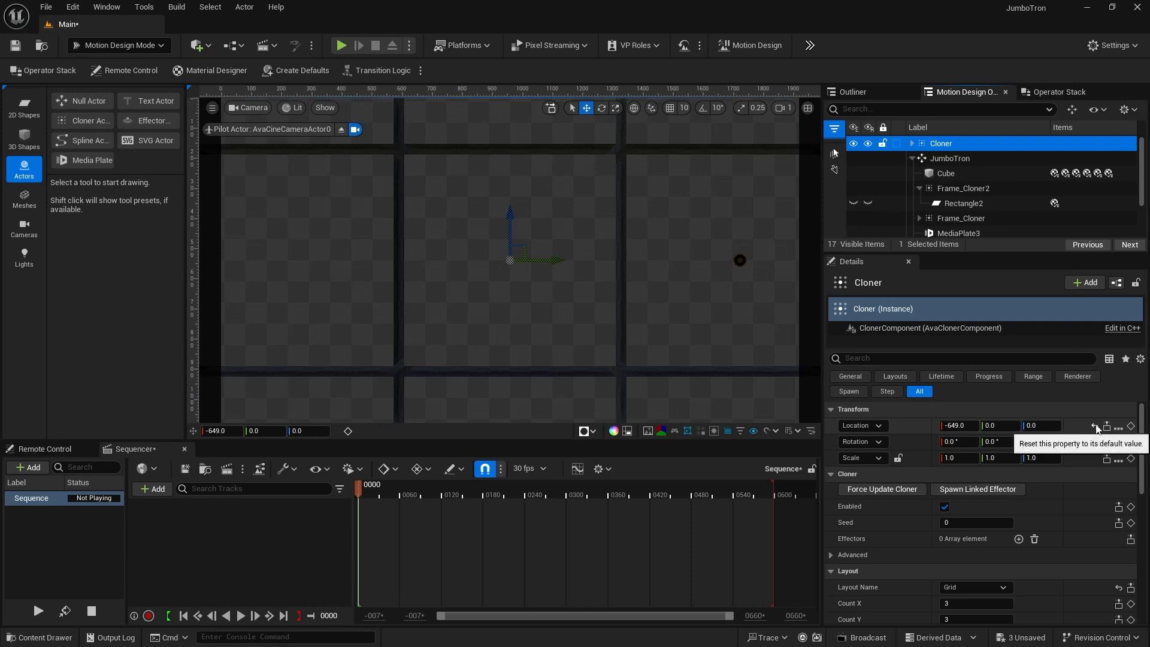
{"action": "left_click", "coordinate": [1097, 426]}
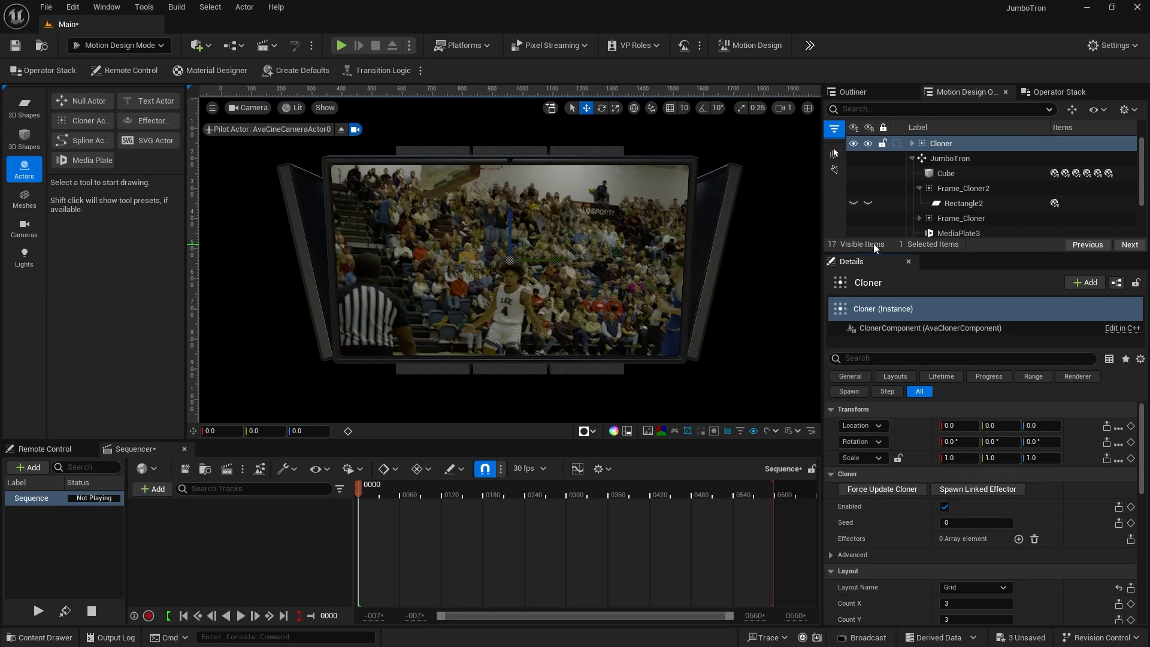
Hide MediaPlate 1 and the rusty-metal cube to expose the Cloner inside the JumboTron
{"action": "scroll", "coordinate": [868, 228], "scroll_direction": "down", "scroll_amount": 3}
{"action": "left_click", "coordinate": [853, 215]}
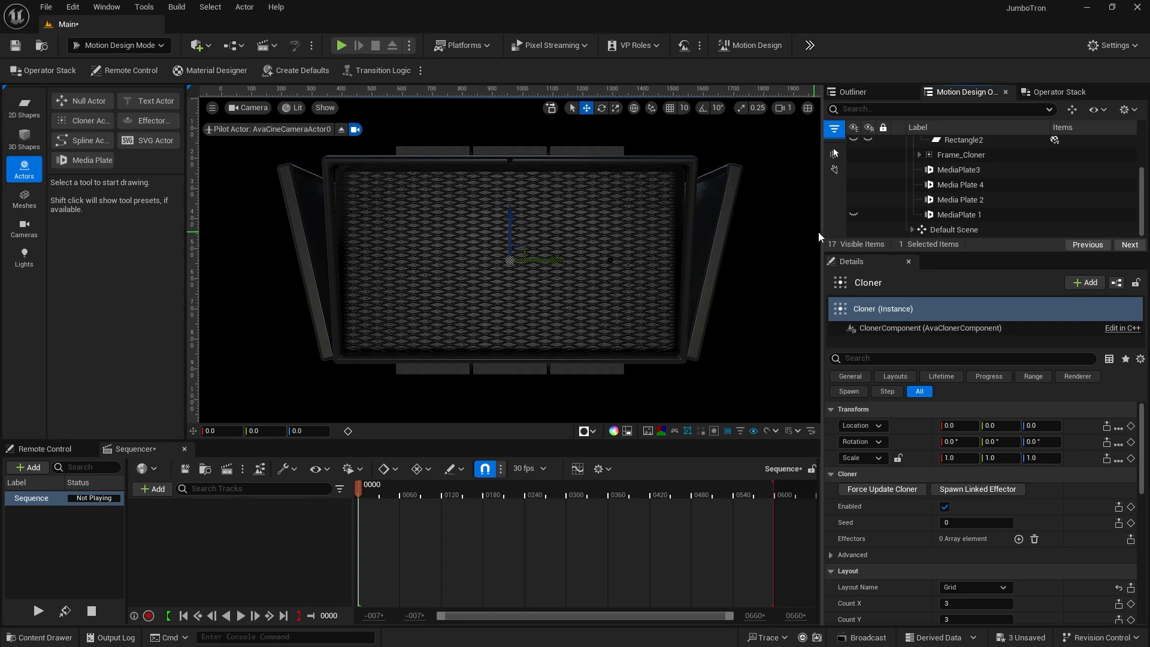
{"action": "scroll", "coordinate": [903, 195], "scroll_direction": "up", "scroll_amount": 4}
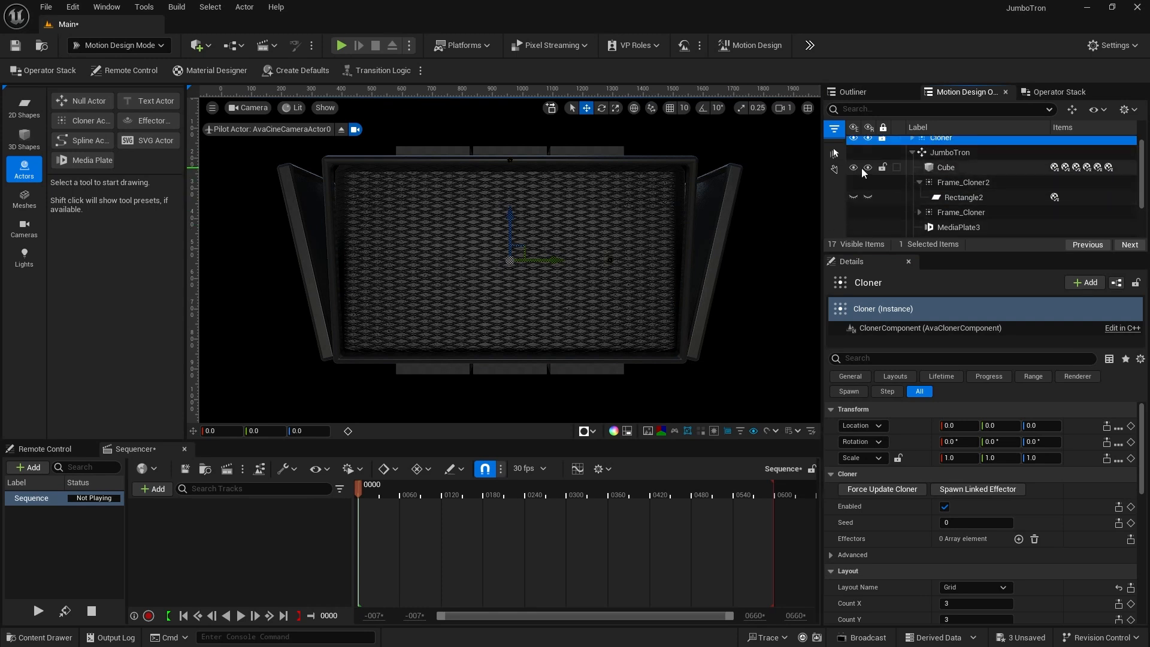
{"action": "left_click", "coordinate": [854, 168]}
{"action": "scroll", "coordinate": [910, 171], "scroll_direction": "up", "scroll_amount": 1}
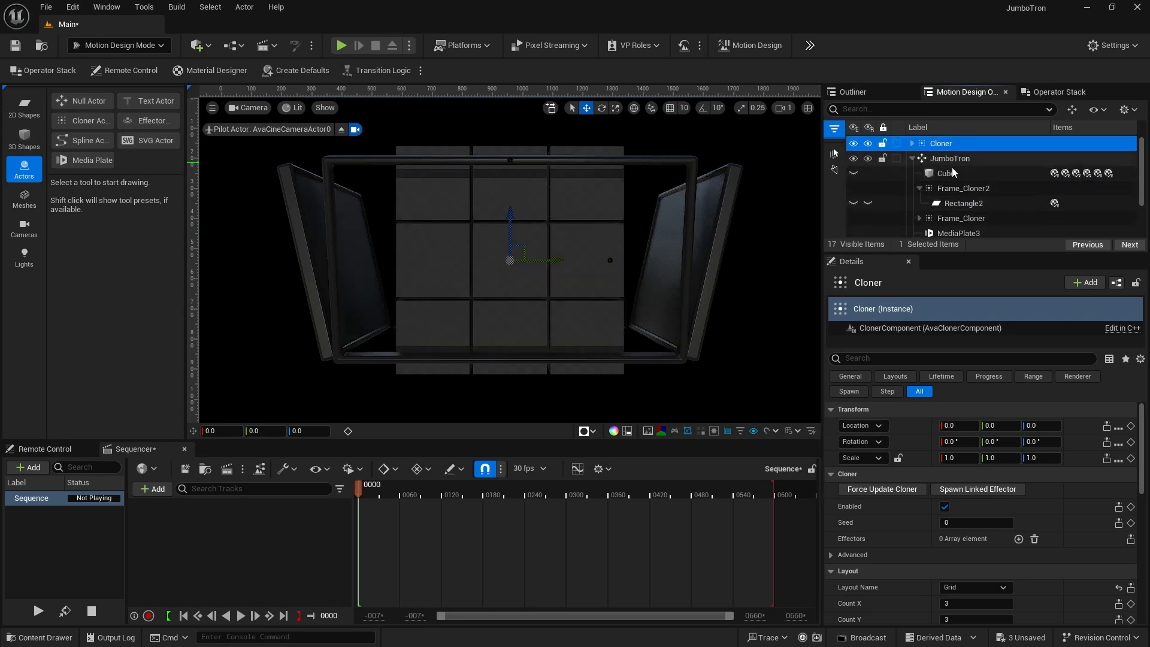
Change the Cloner's layout from Grid to Cylinder
{"action": "scroll", "coordinate": [929, 487], "scroll_direction": "down", "scroll_amount": 2}
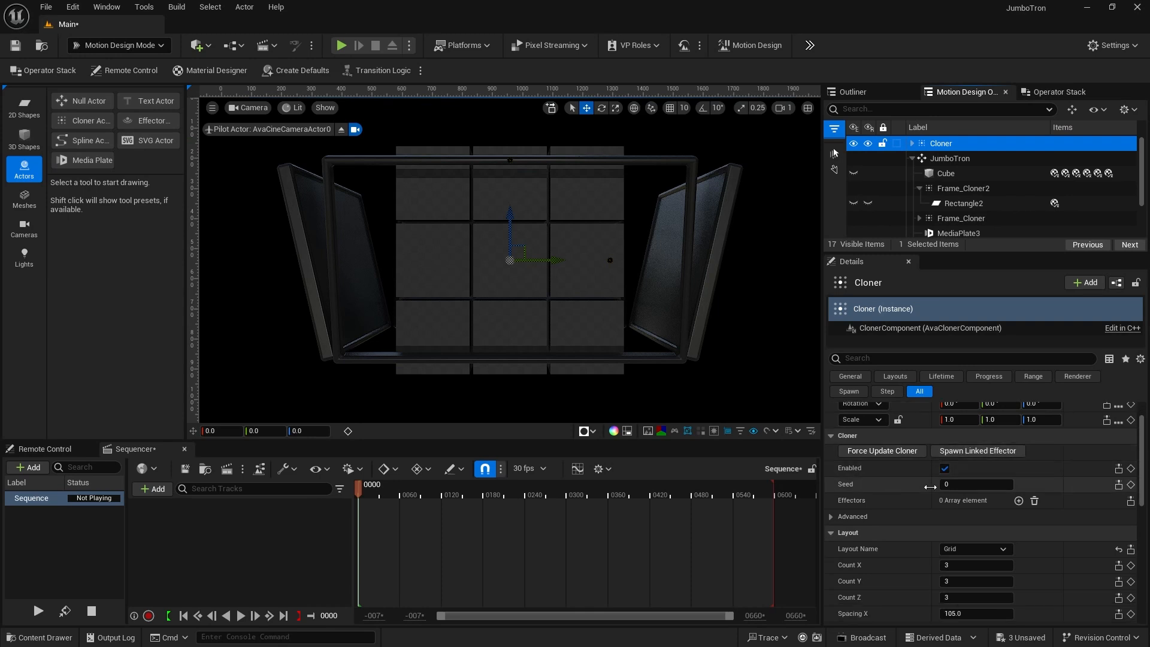
{"action": "scroll", "coordinate": [930, 487], "scroll_direction": "down", "scroll_amount": 3}
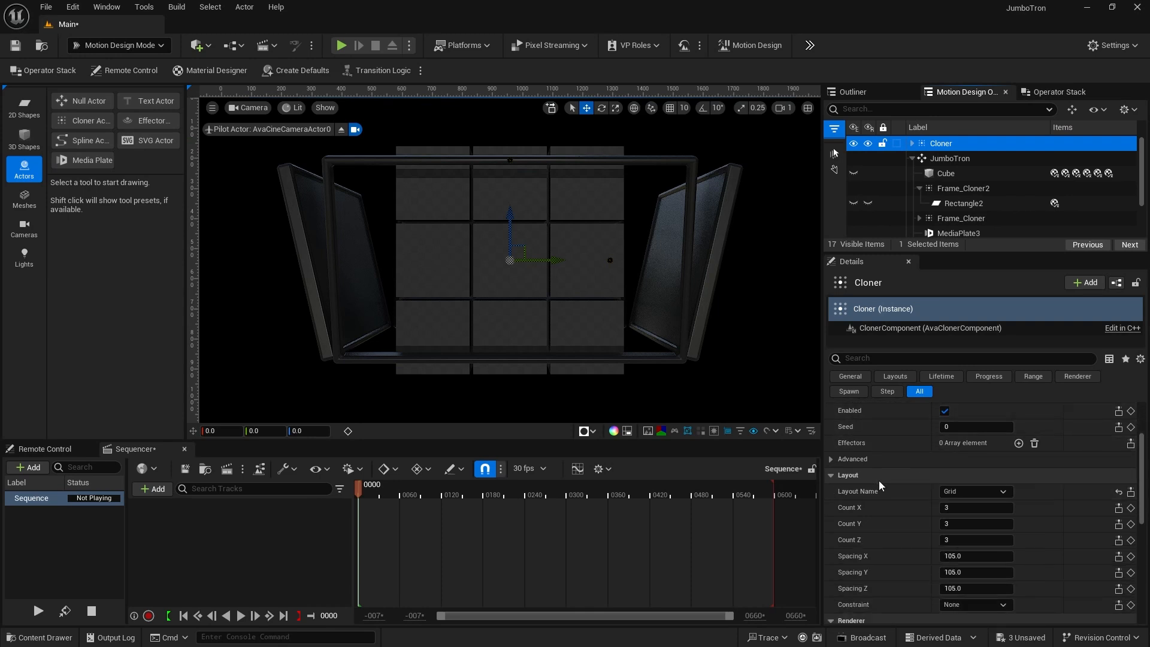
{"action": "left_click", "coordinate": [970, 489]}
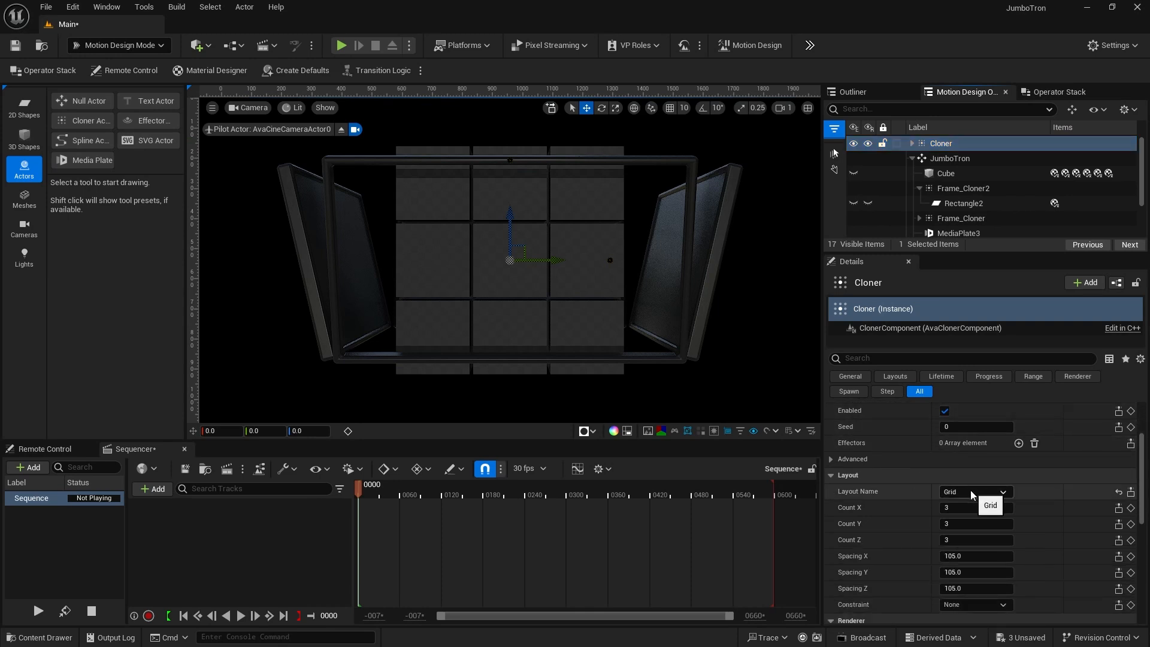
{"action": "left_click", "coordinate": [971, 539]}
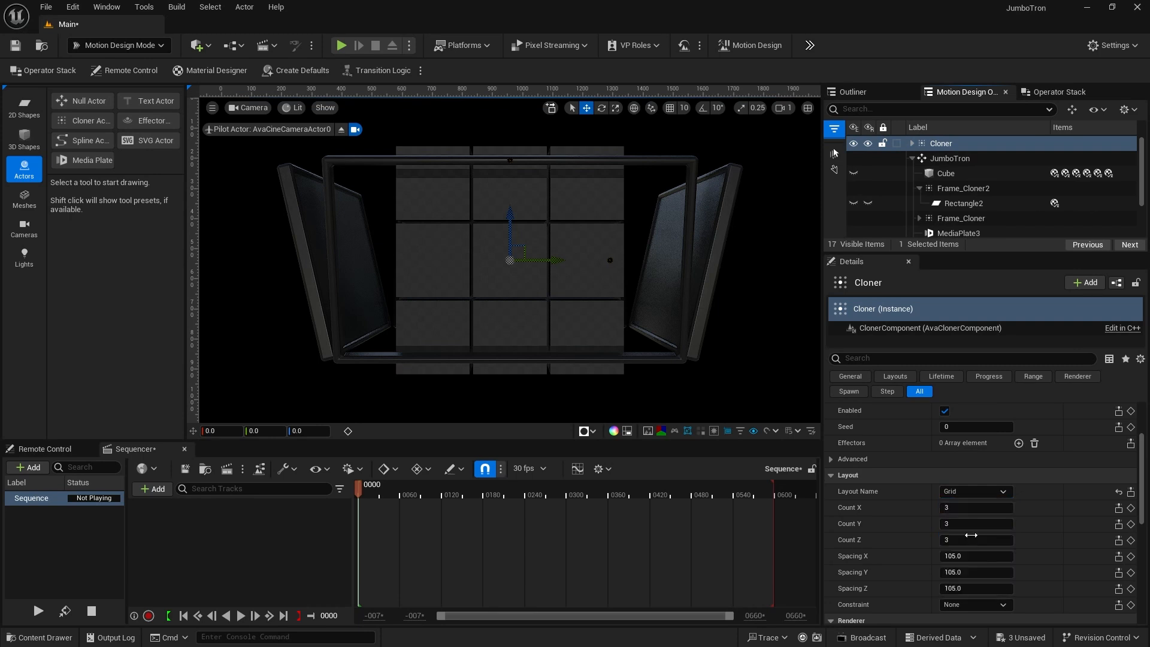
Set the cylindrical Cloner's base count to 250 and its height count to 50
{"action": "left_click", "coordinate": [911, 147]}
{"action": "left_click", "coordinate": [911, 144]}
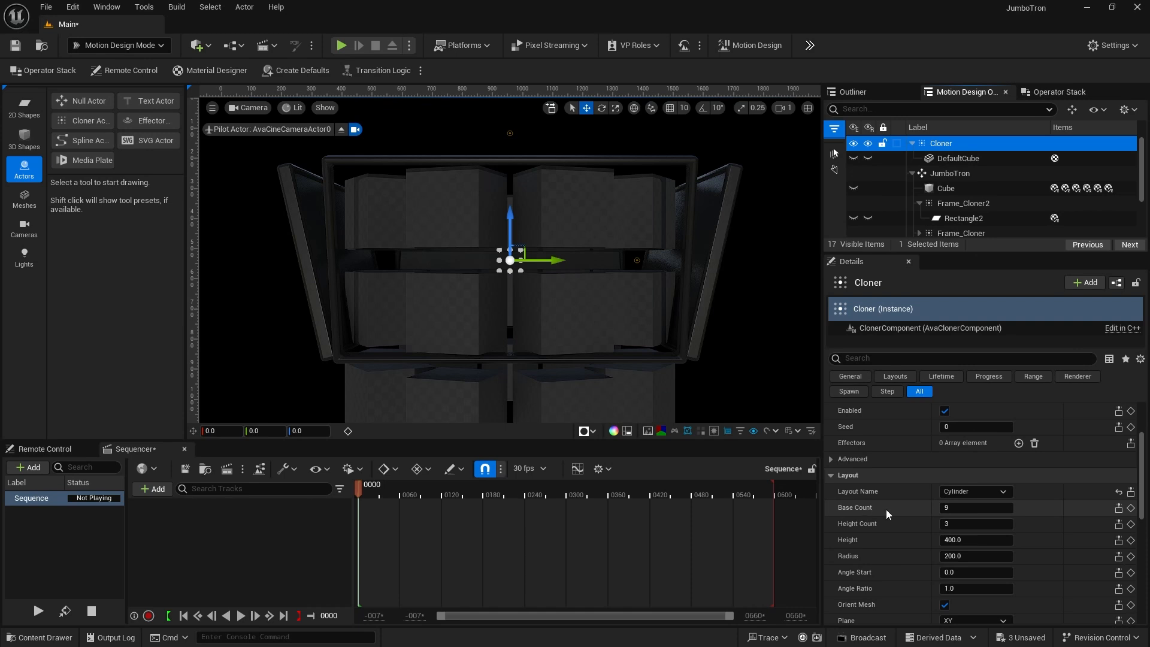
{"action": "left_click", "coordinate": [944, 507]}
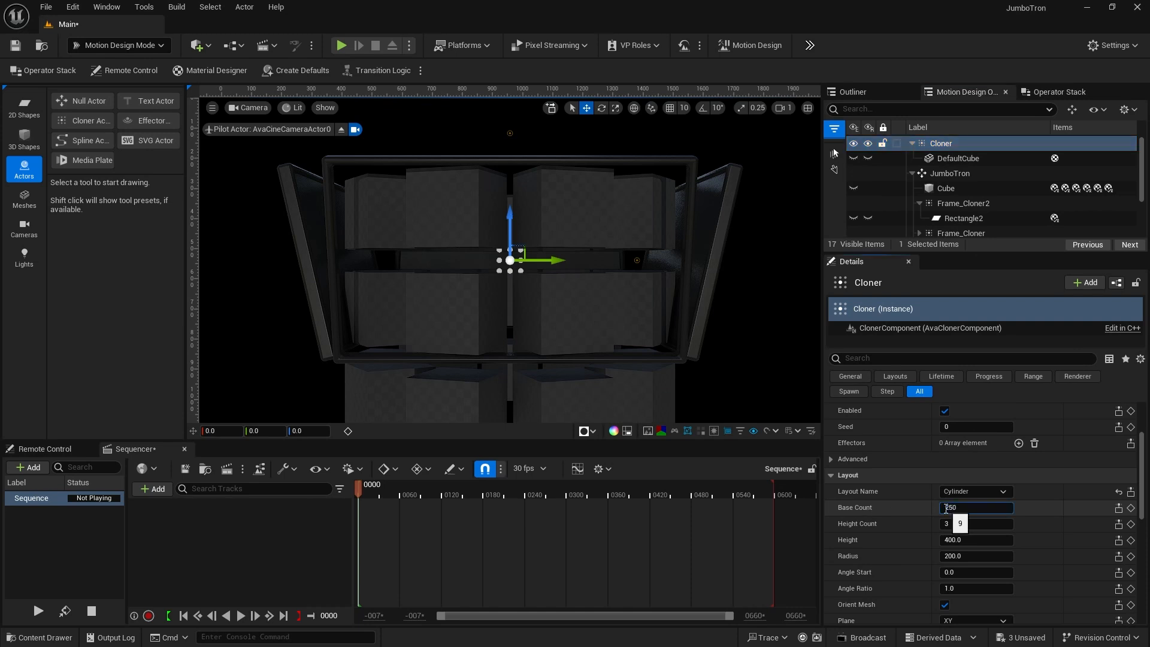
{"action": "left_click", "coordinate": [951, 524]}
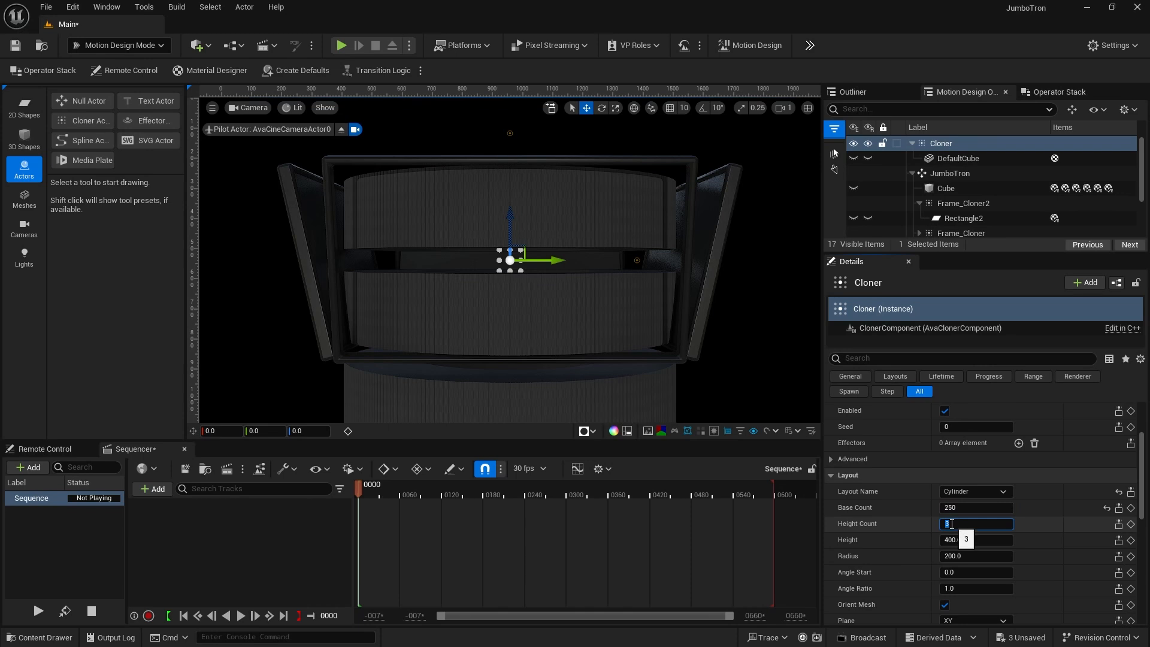
{"action": "type", "text": "50"}
{"action": "key", "text": "Return"}
Set the Cloner's cylinder height to 5700 and its radius to 5000
{"action": "left_click", "coordinate": [955, 539]}
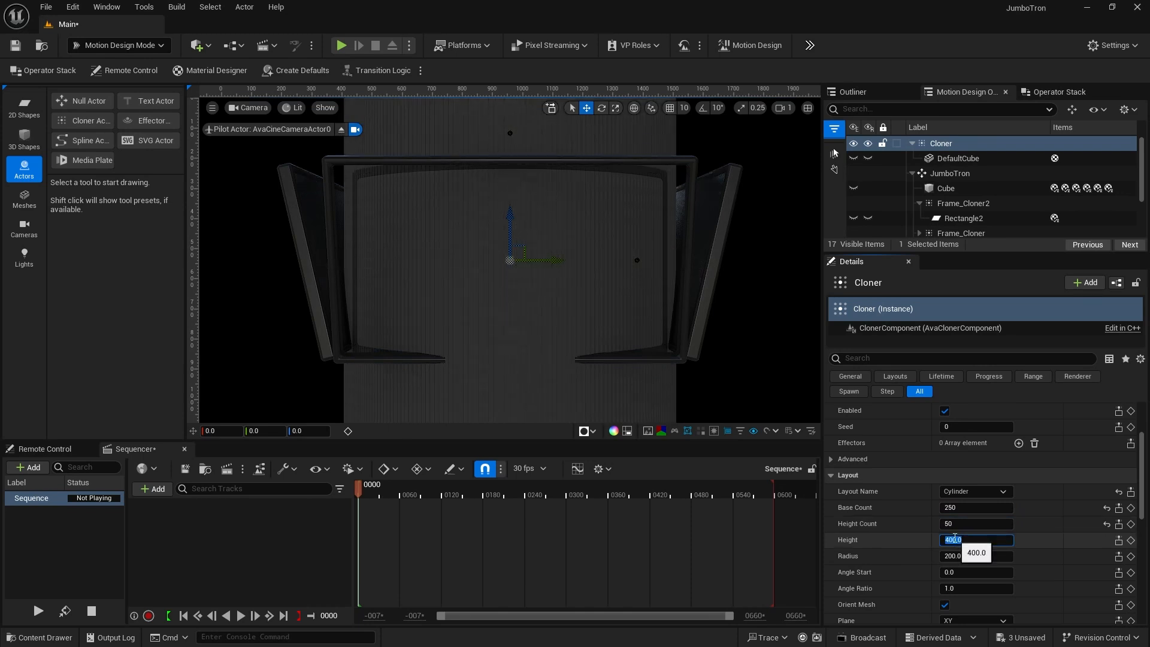
{"action": "type", "text": "5700"}
{"action": "key", "text": "Return"}
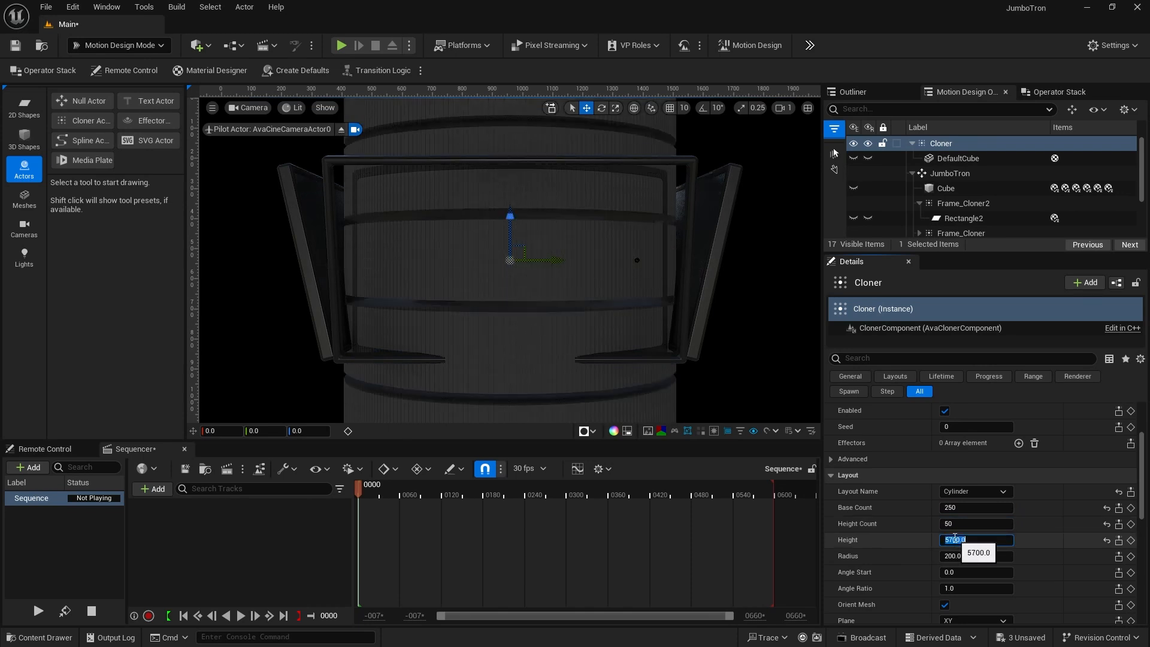
{"action": "left_click", "coordinate": [955, 556]}
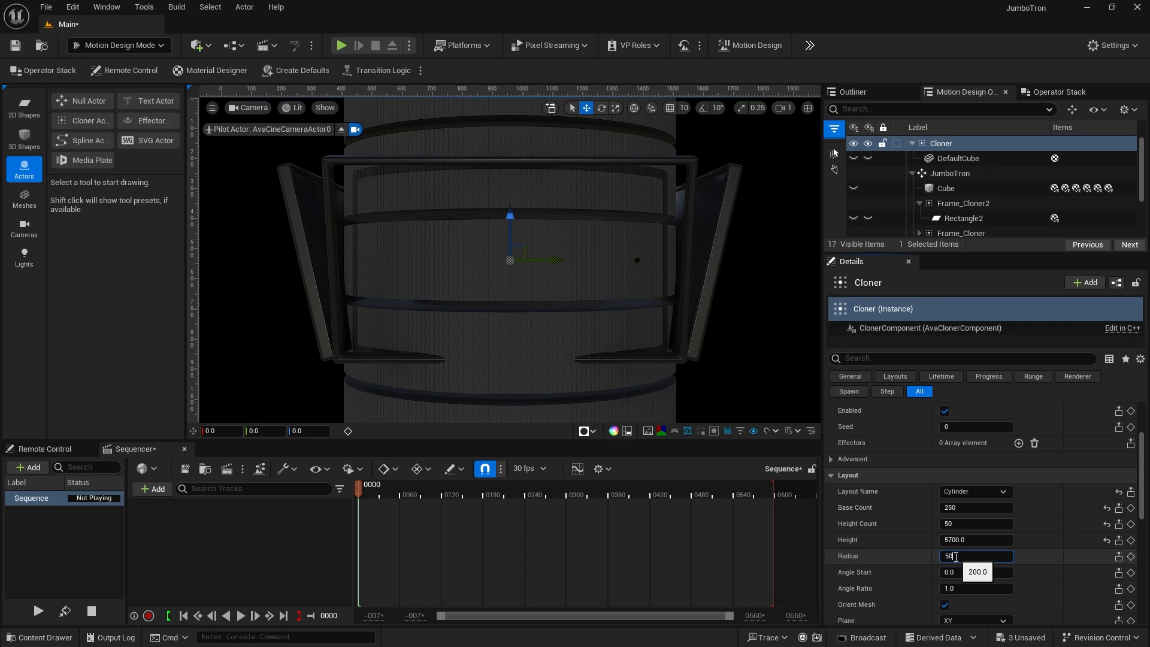
{"action": "type", "text": "5000"}
{"action": "key", "text": "Return"}
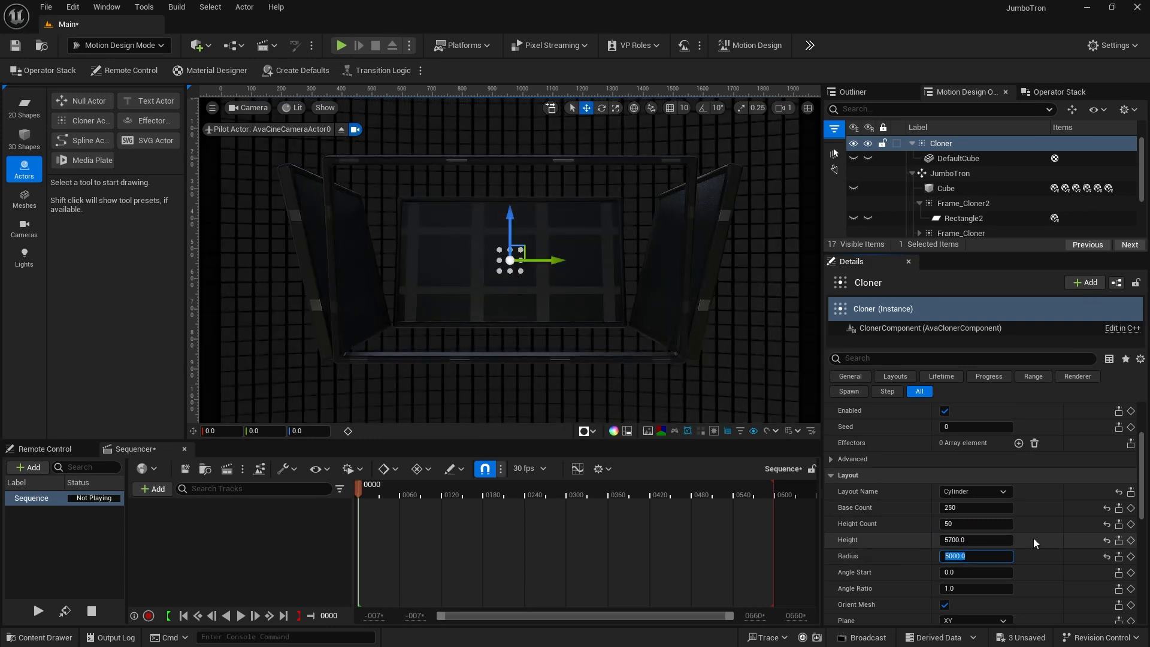
Spawn an effector linked to the Cloner
{"action": "left_click", "coordinate": [940, 144]}
{"action": "scroll", "coordinate": [951, 455], "scroll_direction": "up", "scroll_amount": 3}
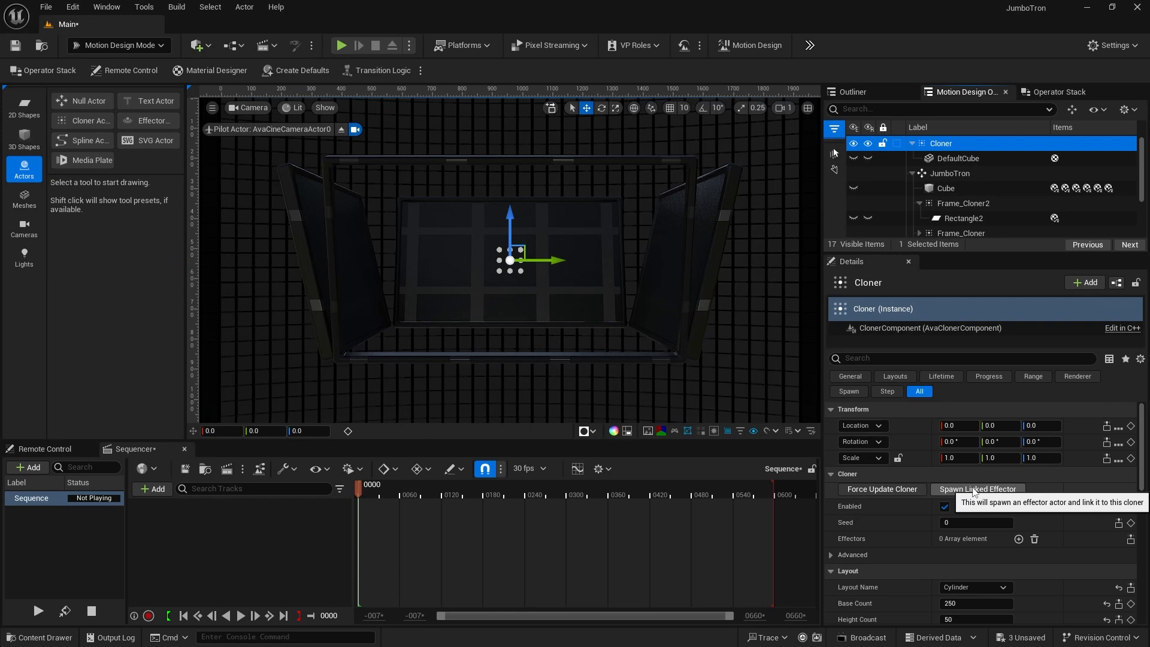
{"action": "left_click", "coordinate": [973, 489]}
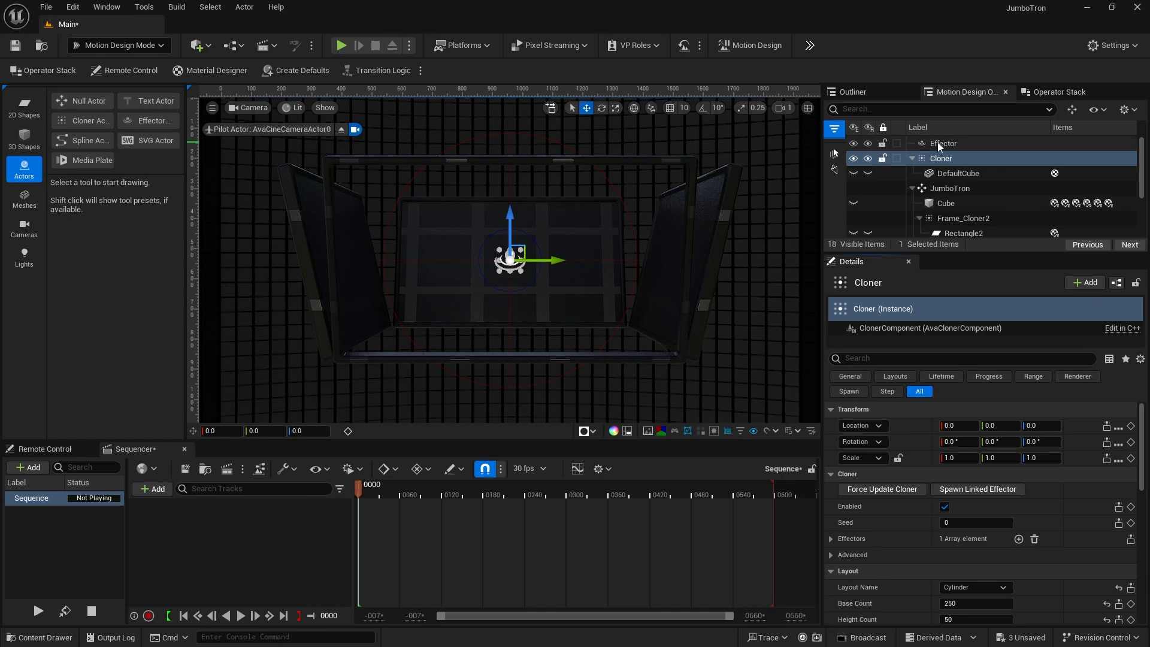
Set the Effector's type to Unbound and its mode to Noise Field
{"action": "left_click", "coordinate": [937, 144]}
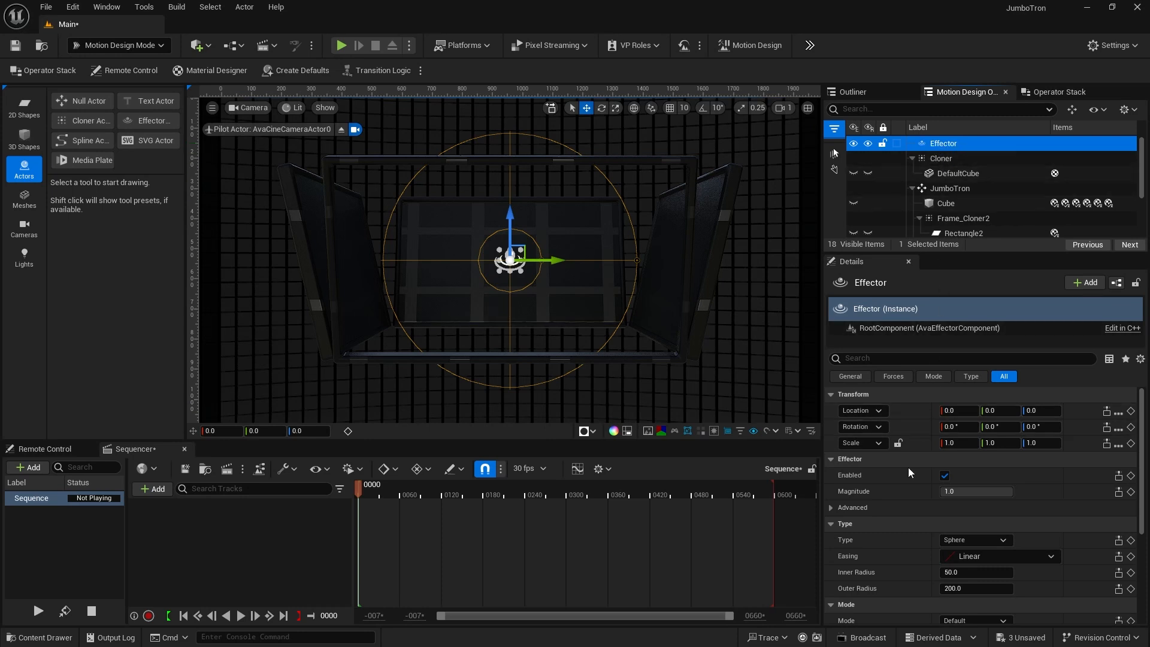
{"action": "scroll", "coordinate": [907, 467], "scroll_direction": "down", "scroll_amount": 5}
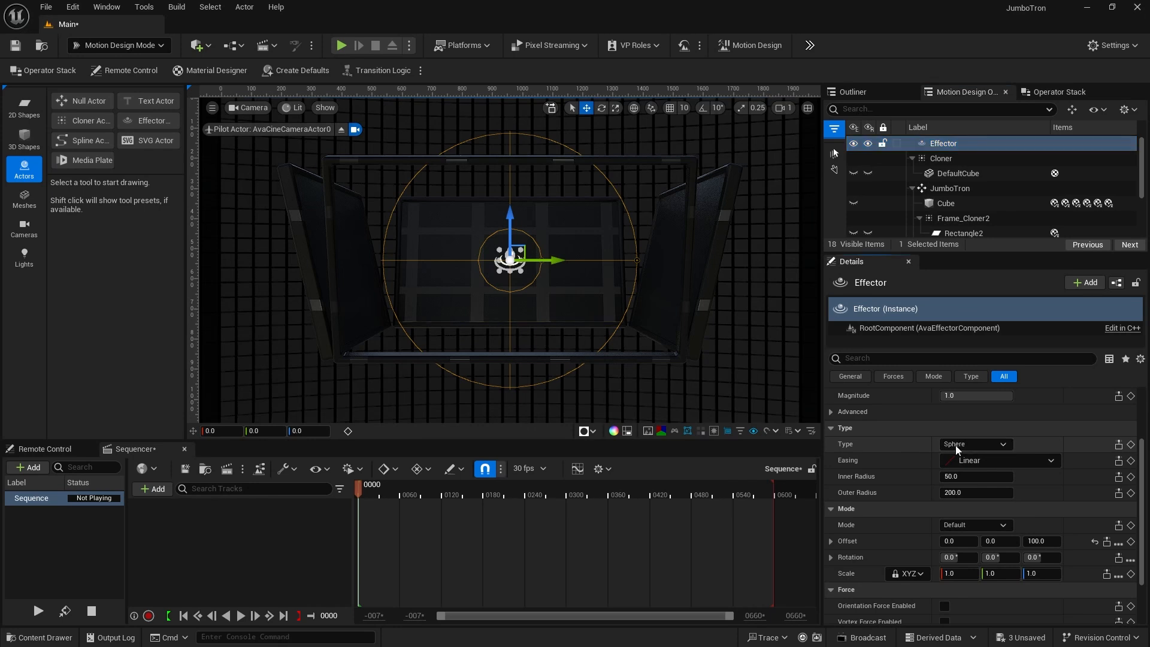
{"action": "left_click", "coordinate": [974, 444]}
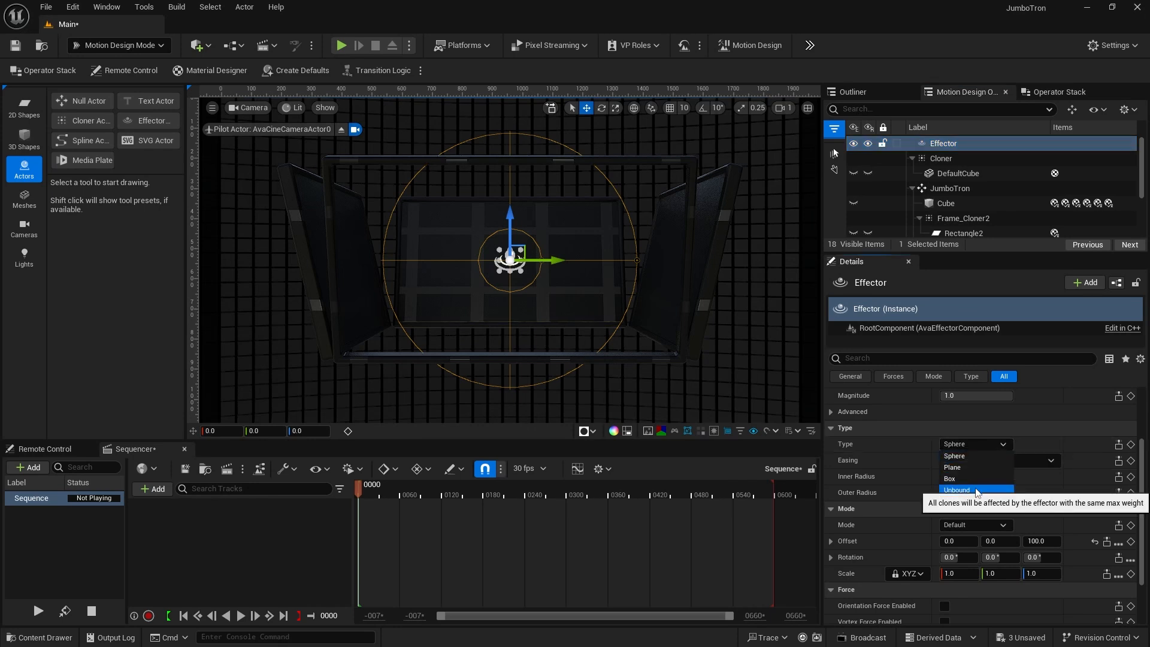
{"action": "left_click", "coordinate": [976, 490]}
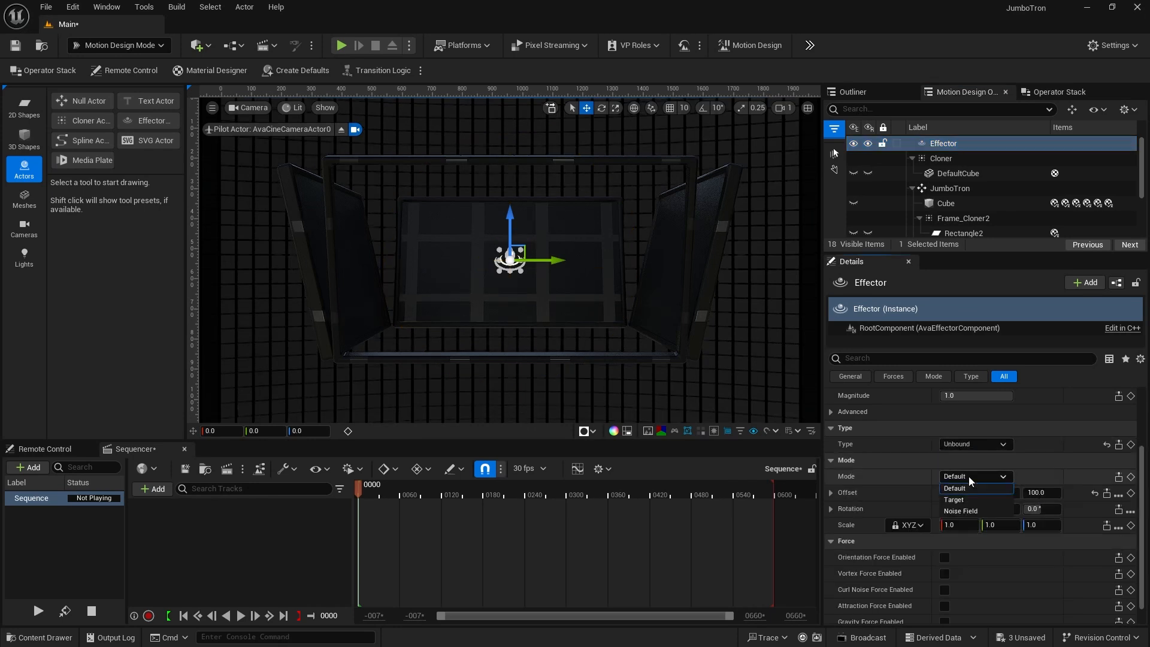
{"action": "left_click", "coordinate": [972, 513]}
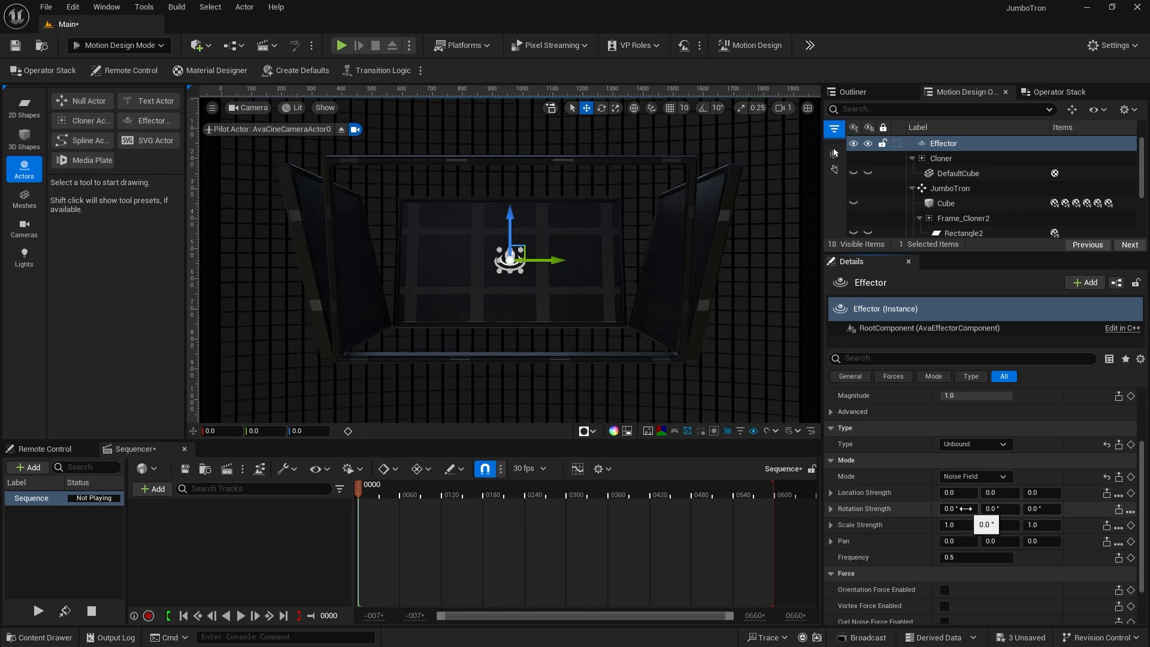
Set the Effector's Y rotation strength to 15°
{"action": "left_click", "coordinate": [997, 508]}
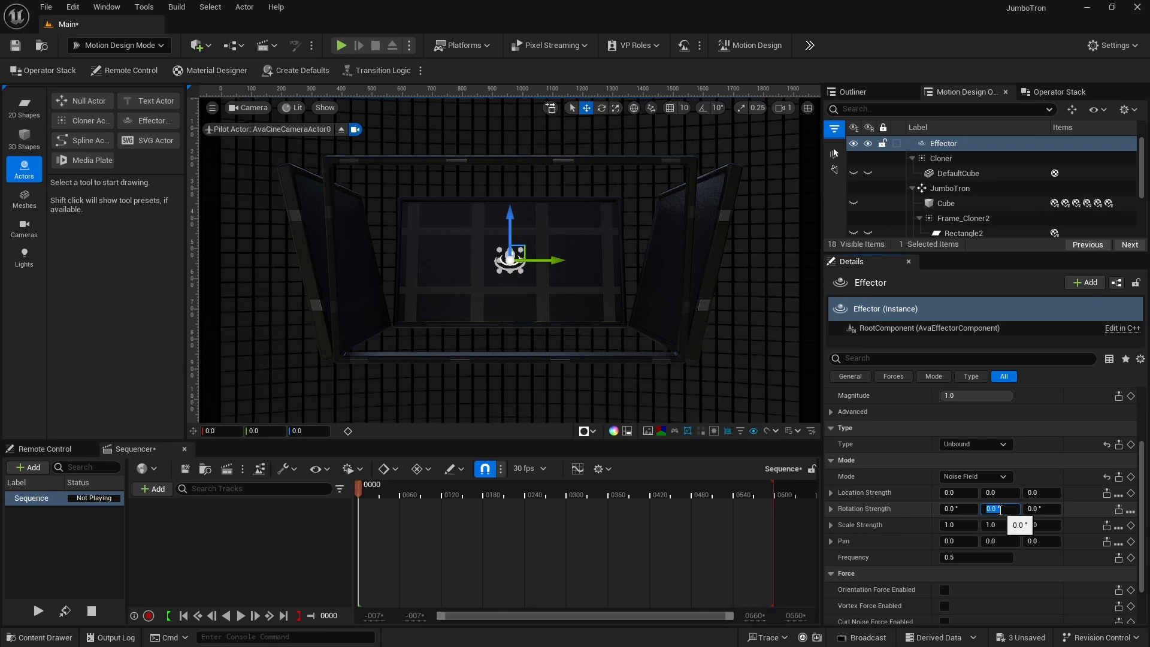
{"action": "type", "text": "15"}
{"action": "key", "text": "Return"}
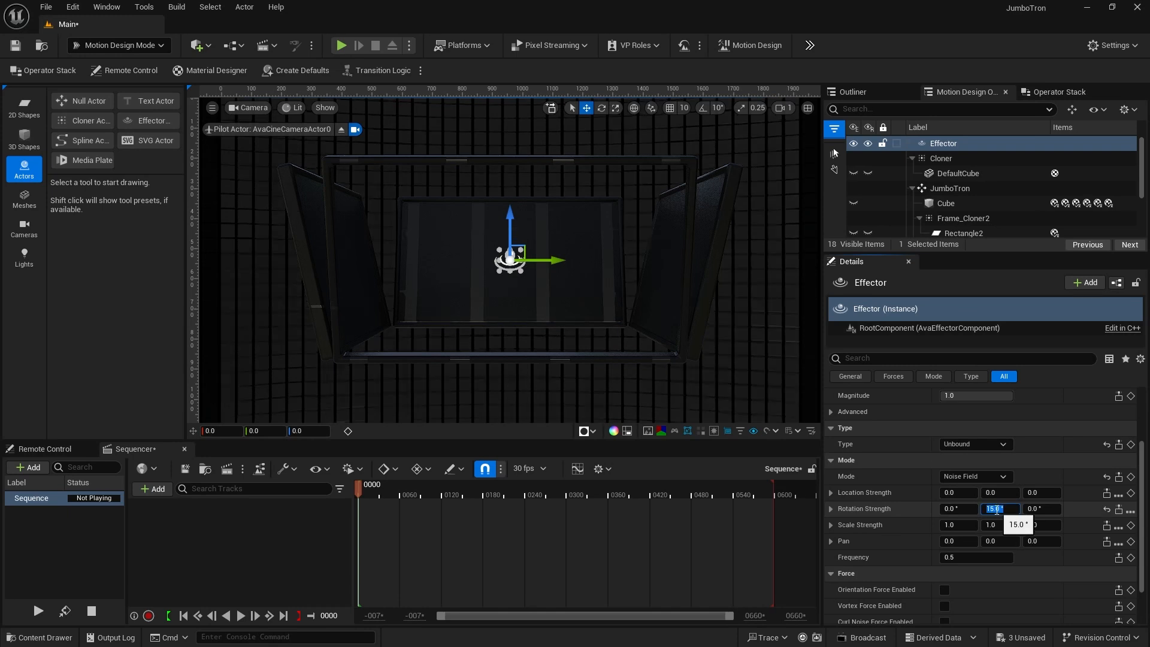
Set the Effector's noise pan to 2, 2, 3 and its frequency to 1.0
{"action": "left_click", "coordinate": [954, 541]}
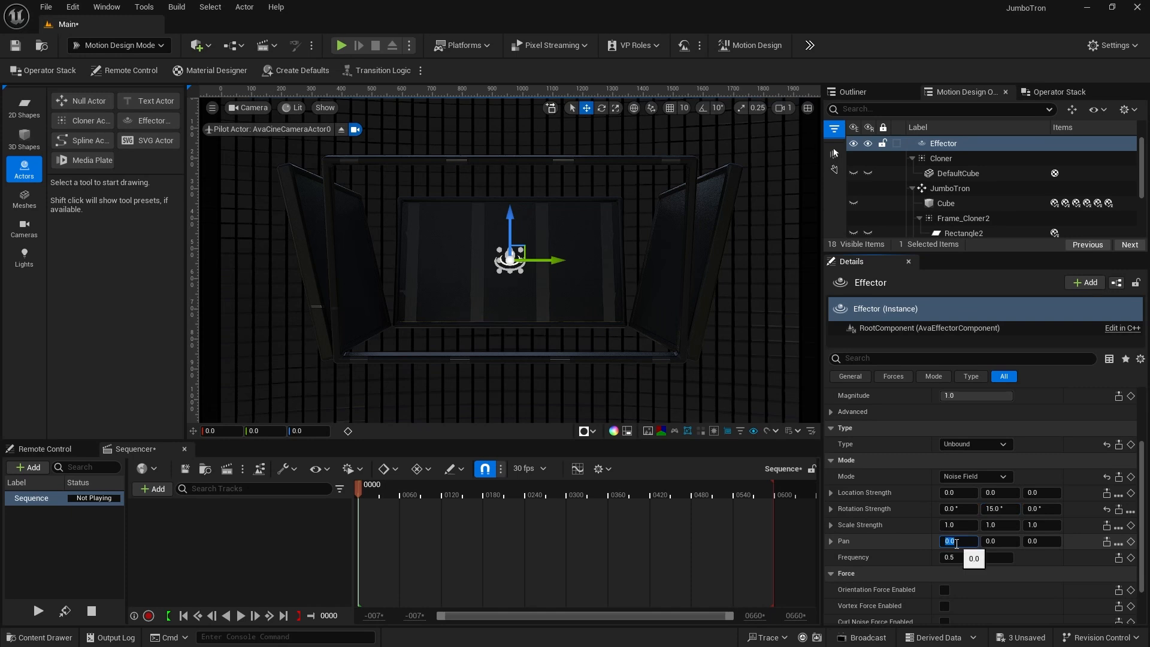
{"action": "key", "text": "Tab"}
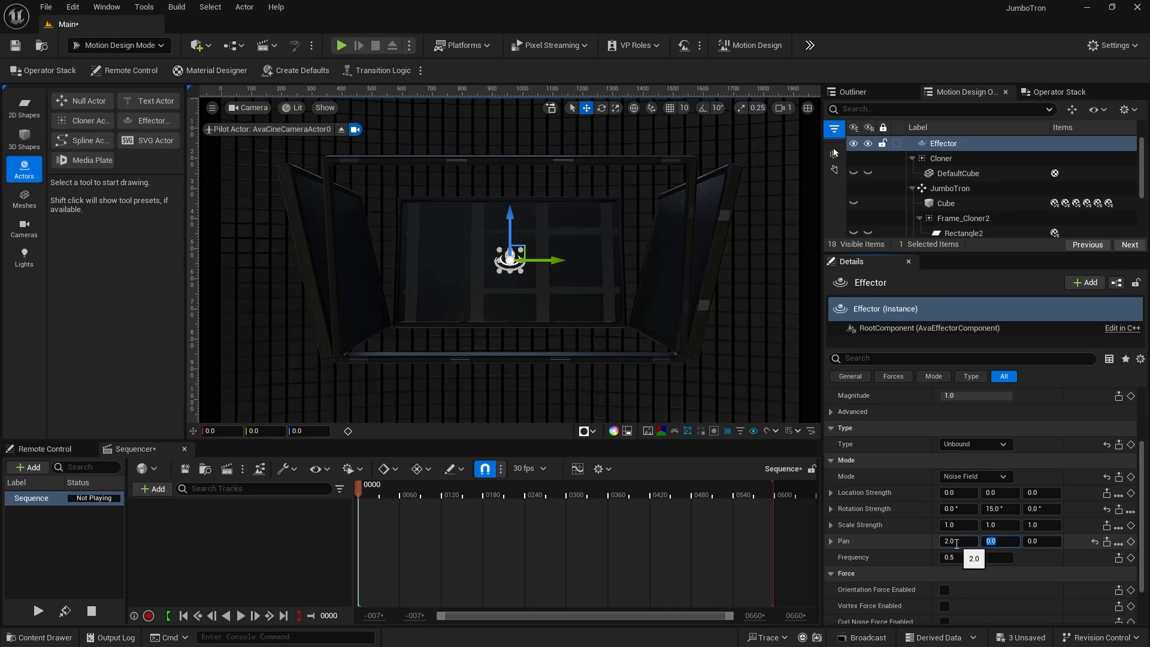
{"action": "type", "text": "2"}
{"action": "key", "text": "Tab"}
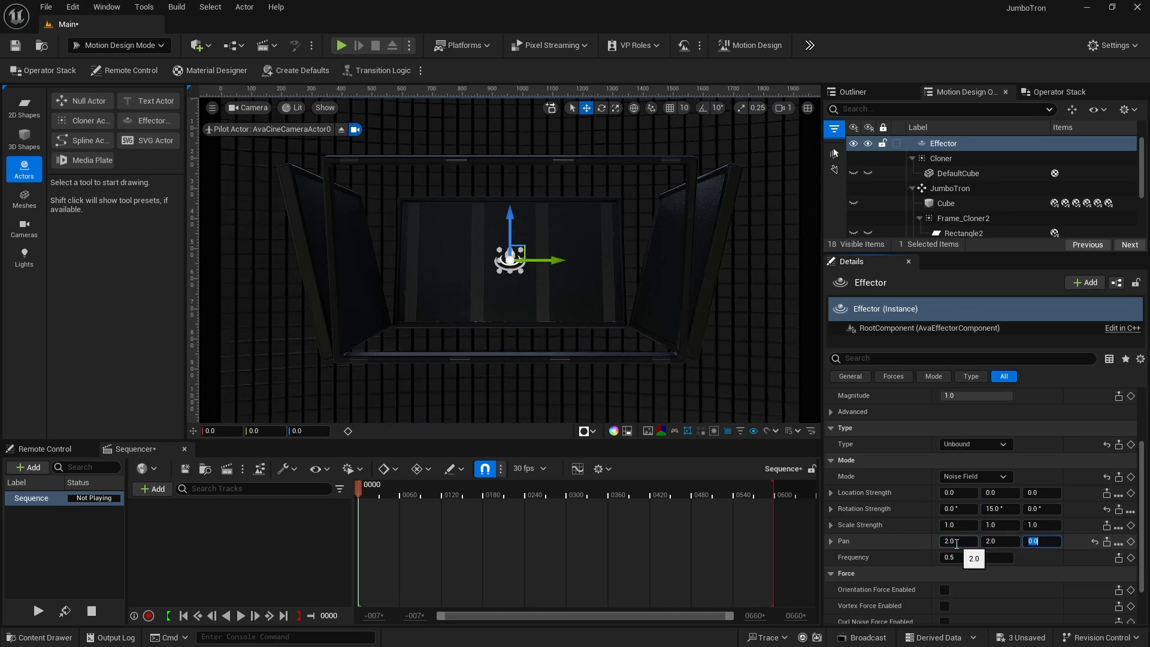
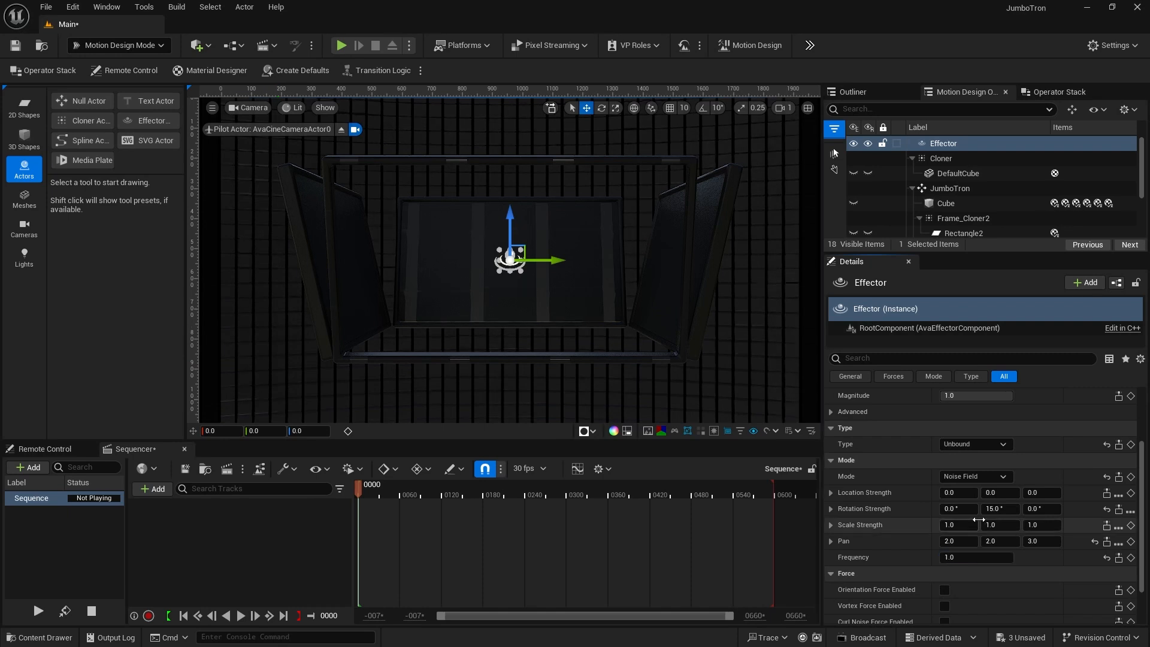
Assign the MI_Hot_Blued_Steel_shlaednc_4K material to the Cloner's DefaultCube
{"action": "scroll", "coordinate": [978, 522], "scroll_direction": "up", "scroll_amount": 2}
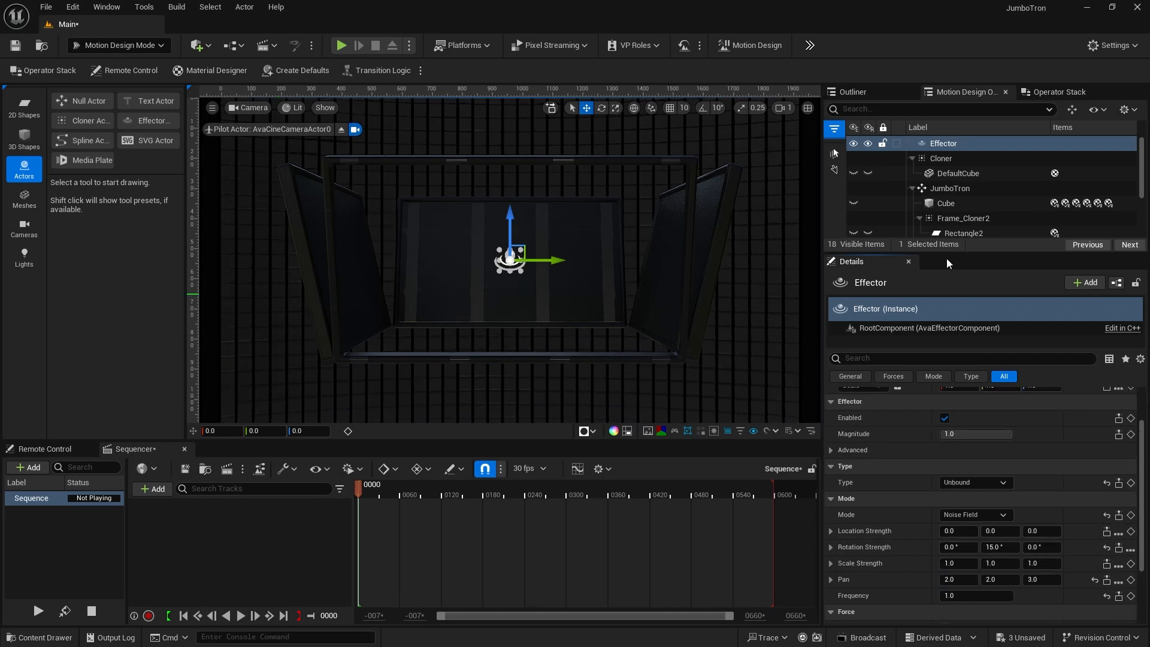
{"action": "left_click", "coordinate": [941, 159]}
{"action": "left_click", "coordinate": [941, 174]}
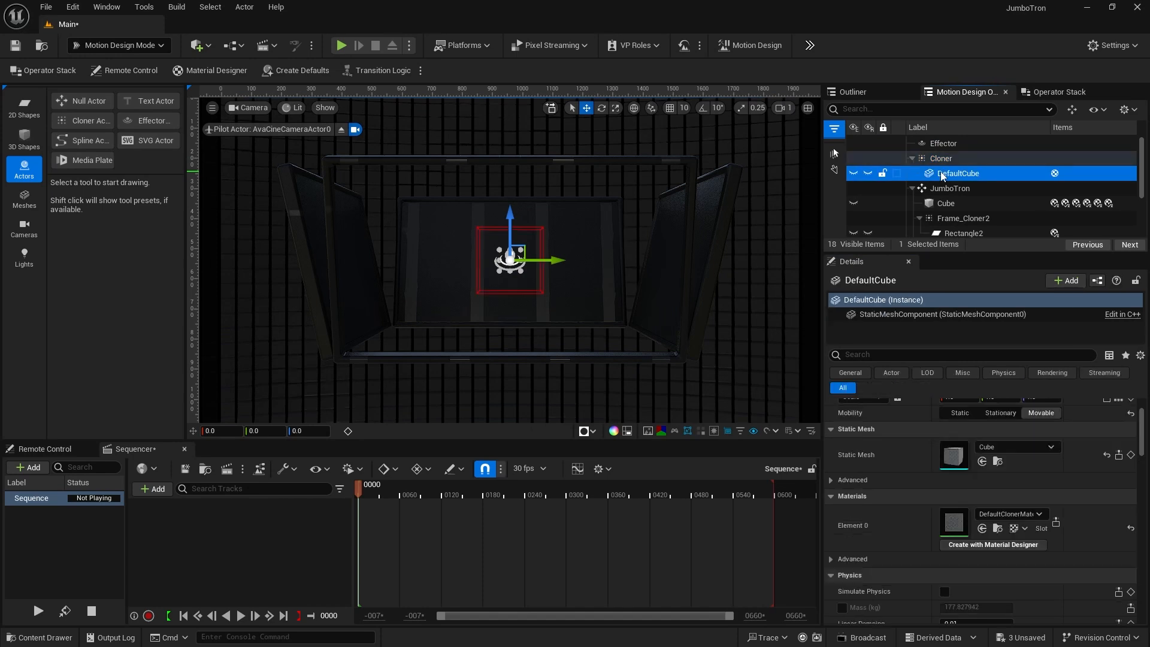
{"action": "left_click", "coordinate": [903, 519]}
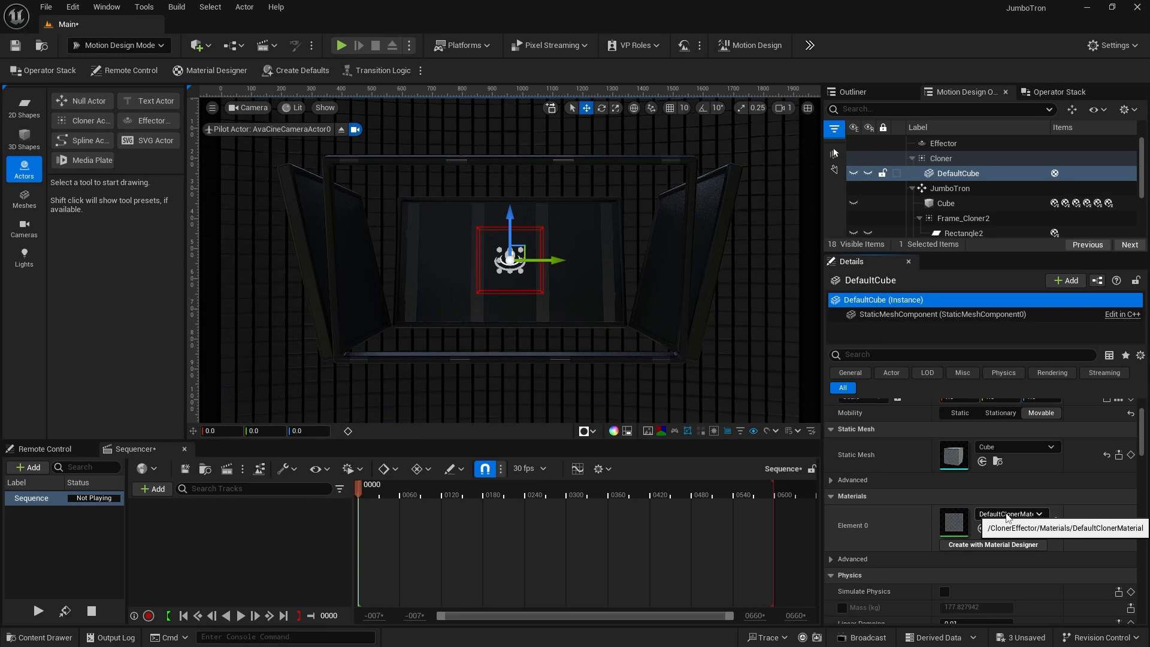
{"action": "left_click", "coordinate": [1007, 514]}
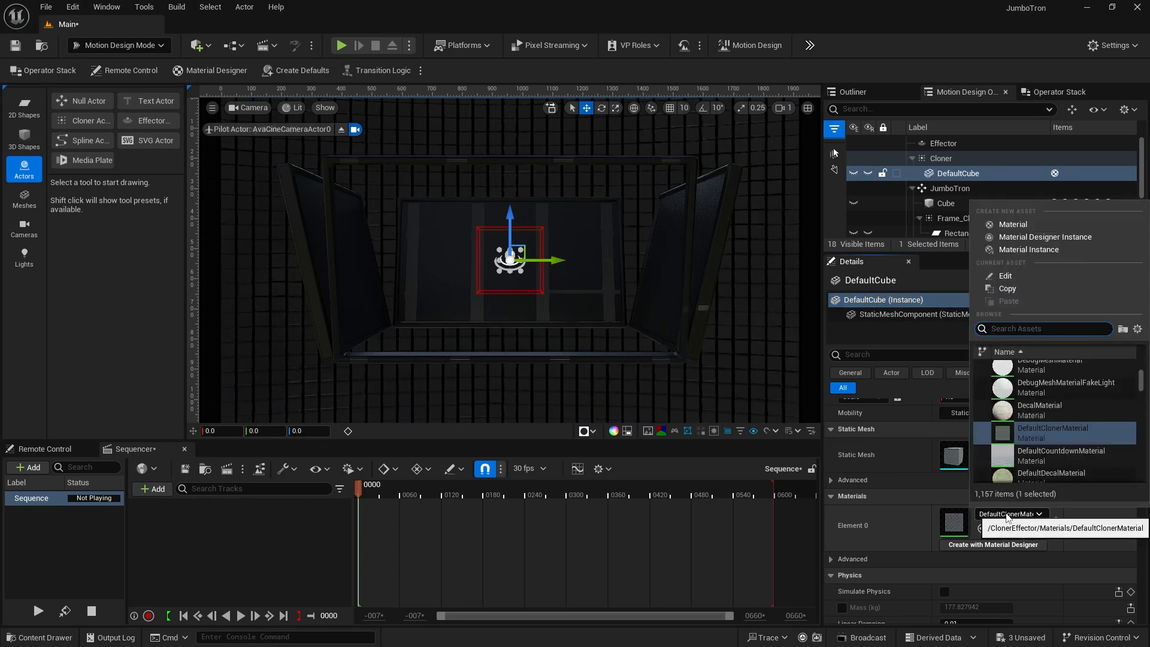
{"action": "type", "text": "Ho"}
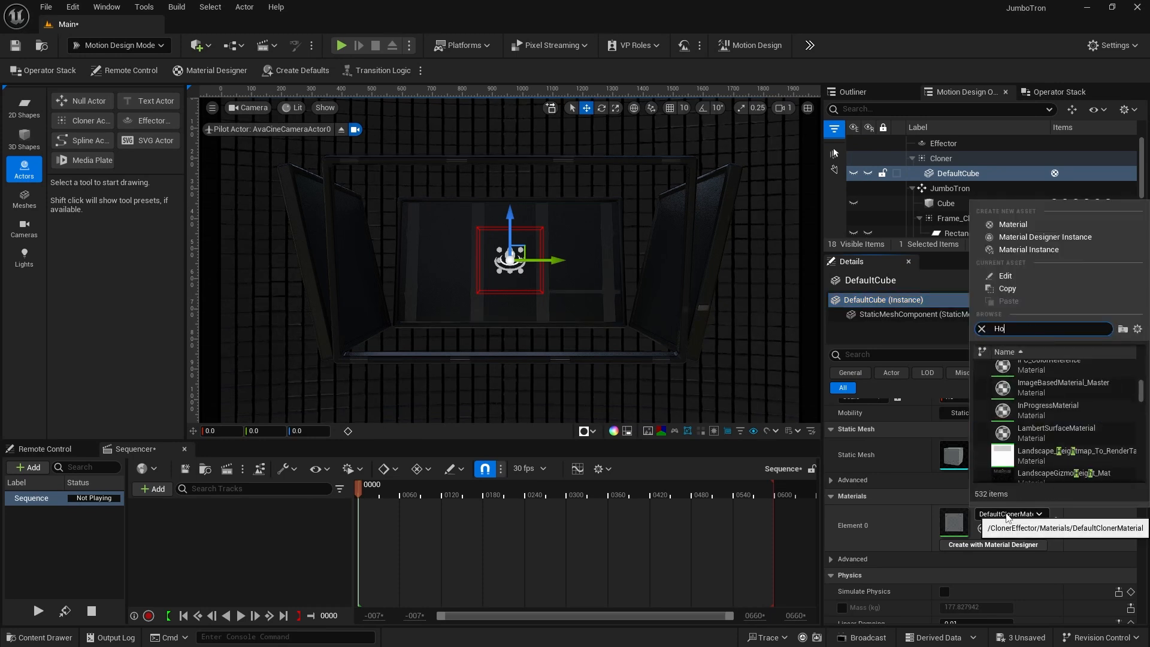
{"action": "type", "text": "t blued"}
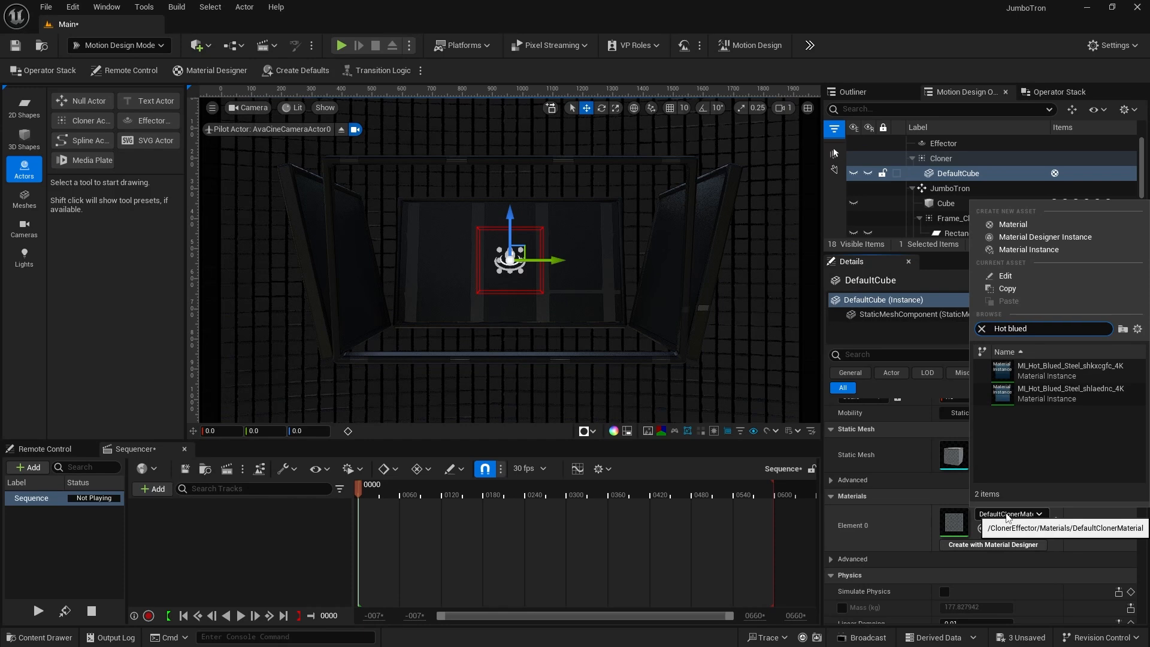
{"action": "left_click", "coordinate": [1000, 393]}
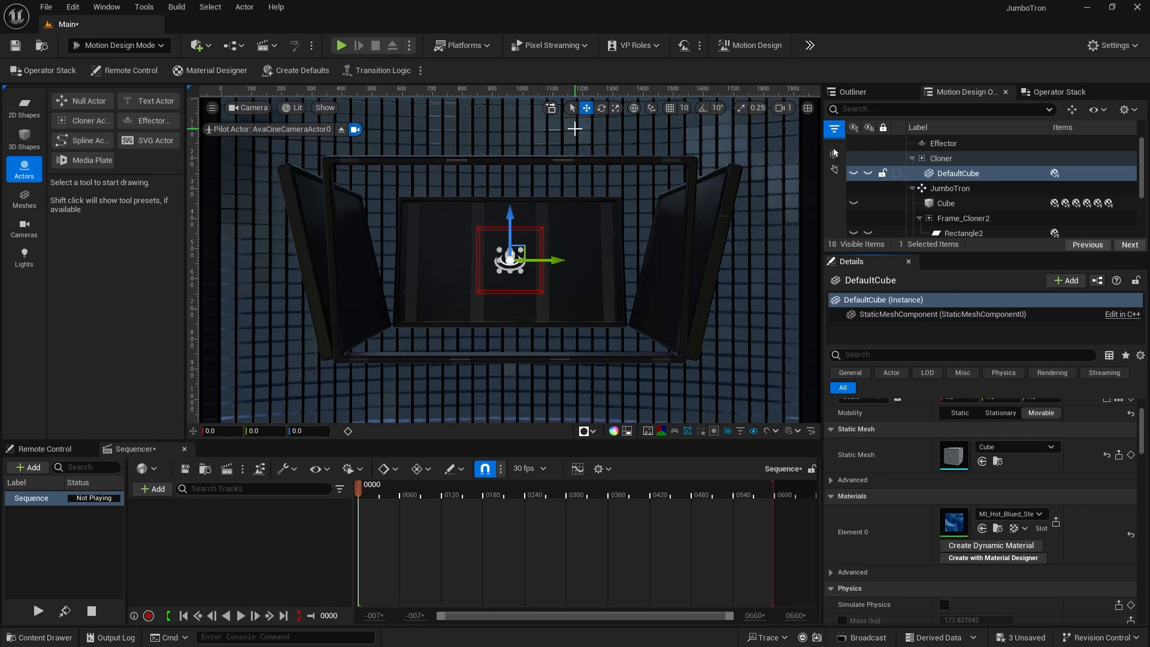
Rename the Cloner to BackWall and collapse its hierarchy
{"action": "left_click", "coordinate": [943, 159]}
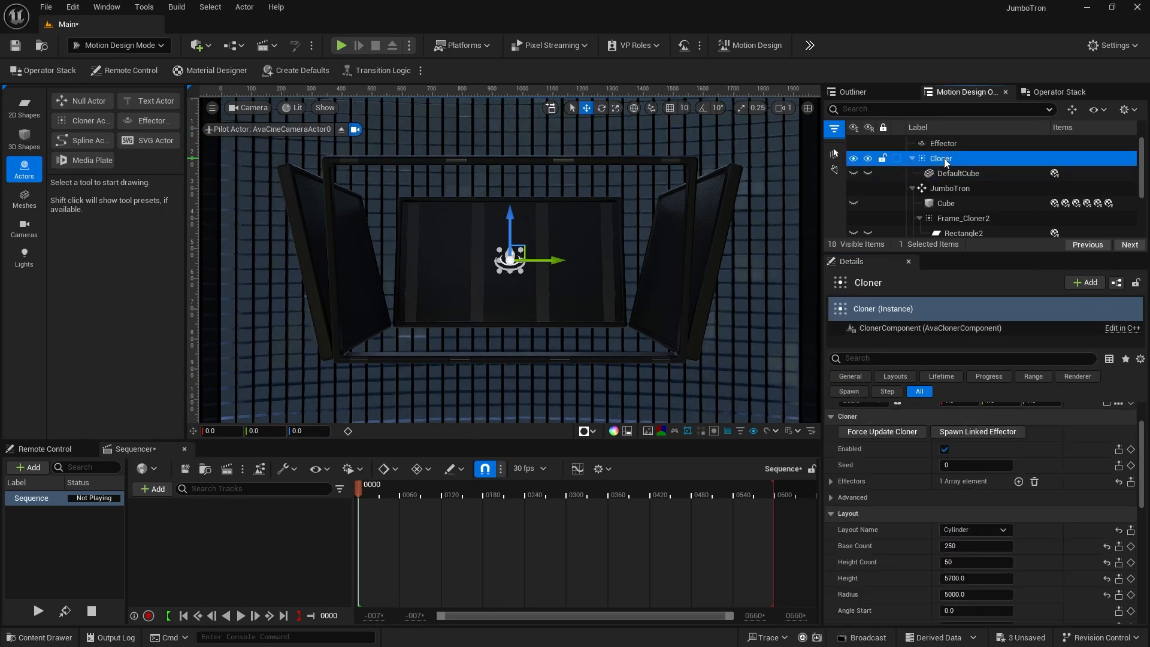
{"action": "left_click", "coordinate": [943, 158]}
{"action": "type", "text": "Ba"}
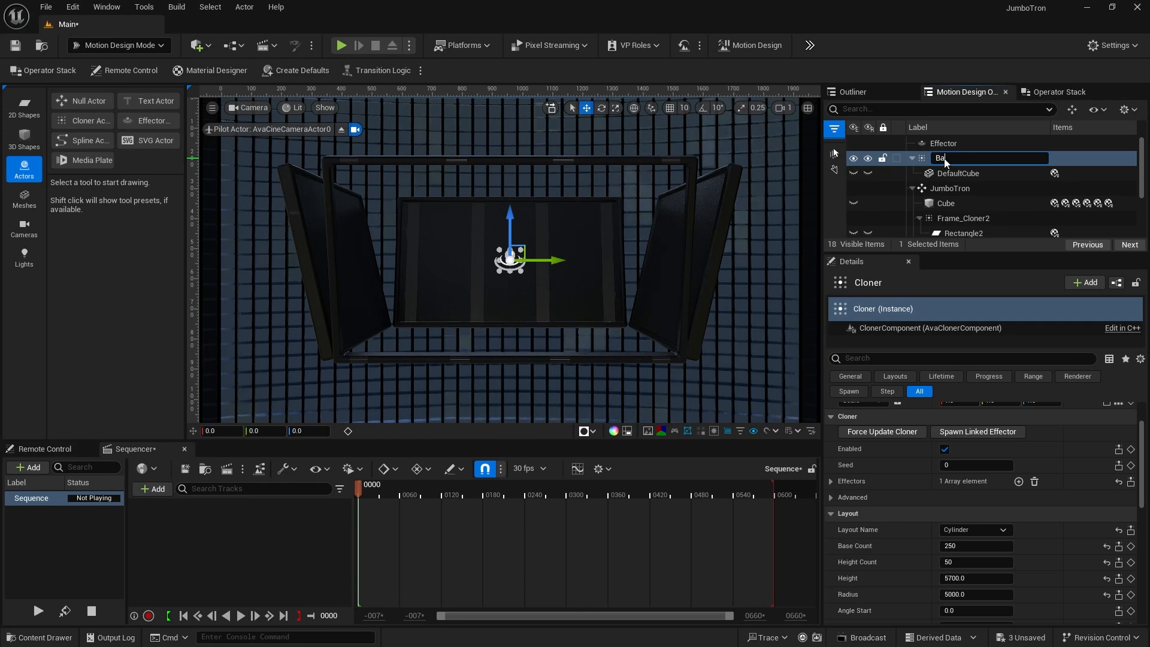
{"action": "type", "text": "ckWall"}
{"action": "key", "text": "Return"}
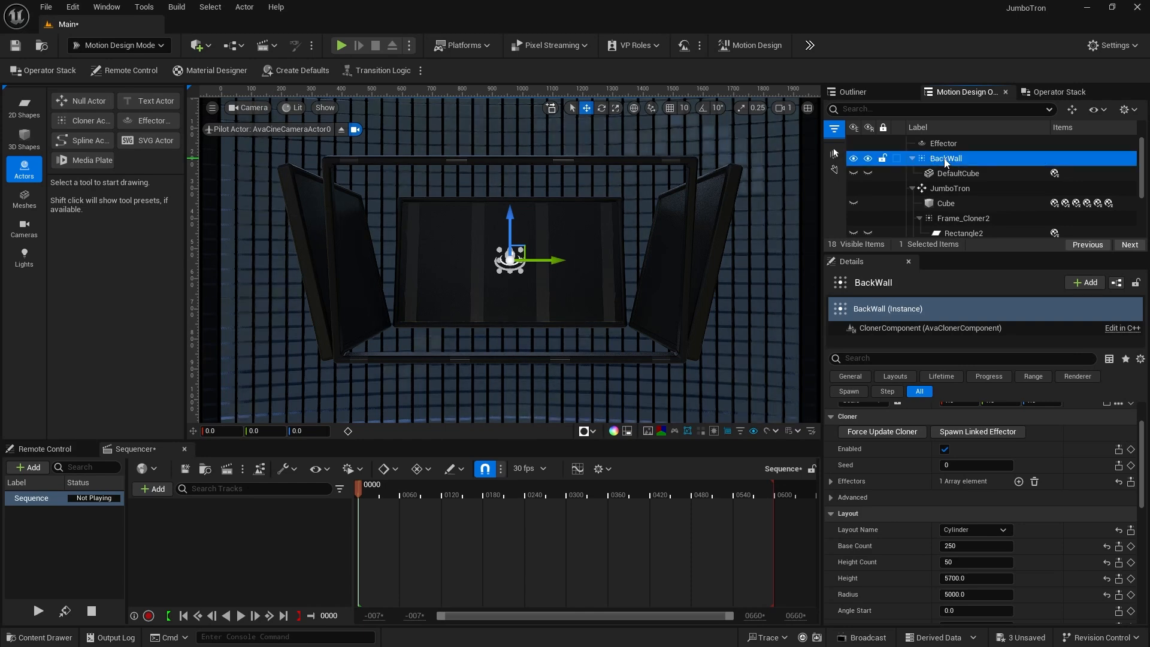
{"action": "left_click", "coordinate": [912, 158]}
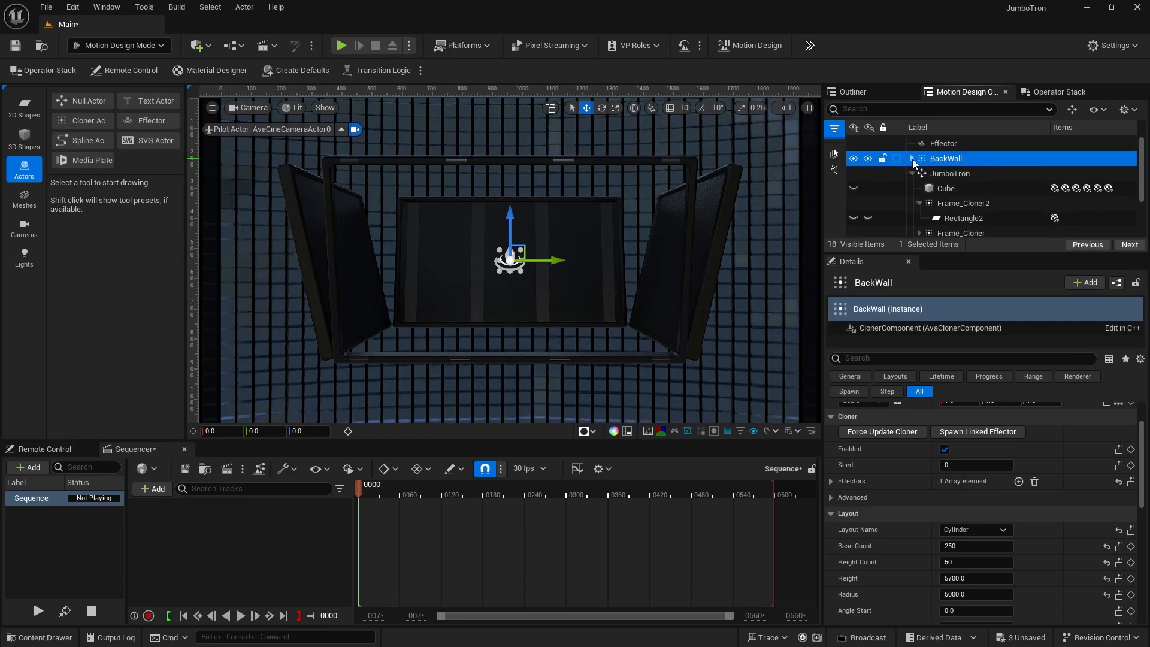
Unhide the JumboTron's Cube and MediaPlate 1, collapse the JumboTron group and clear the selection
{"action": "left_click", "coordinate": [853, 188]}
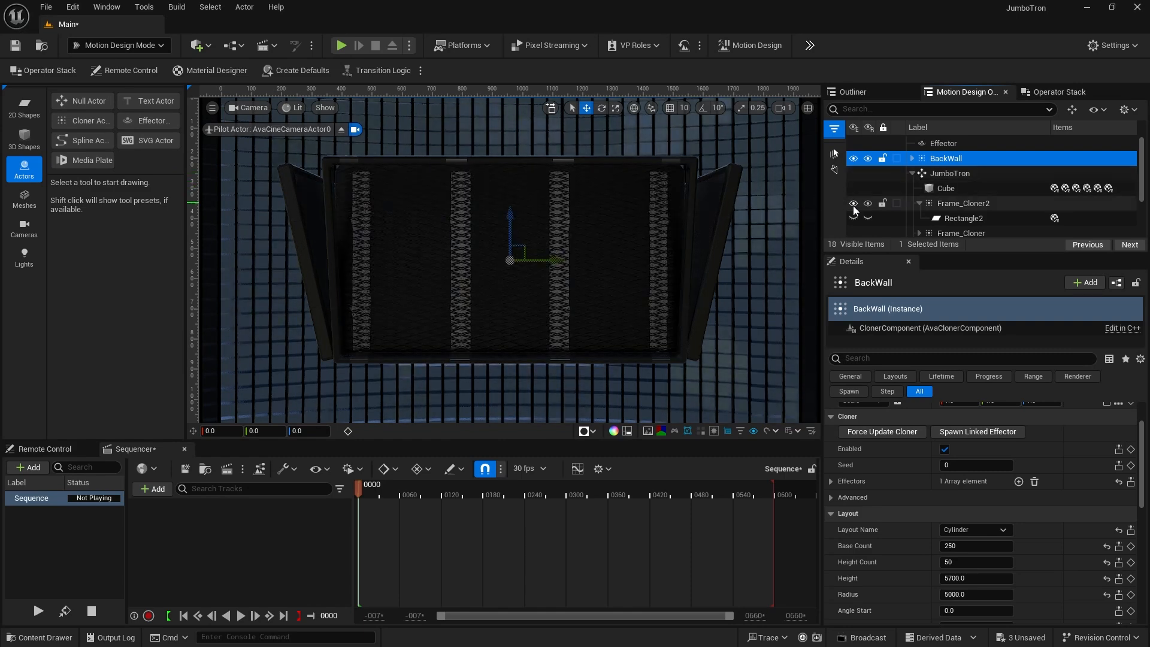
{"action": "scroll", "coordinate": [854, 220], "scroll_direction": "down", "scroll_amount": 3}
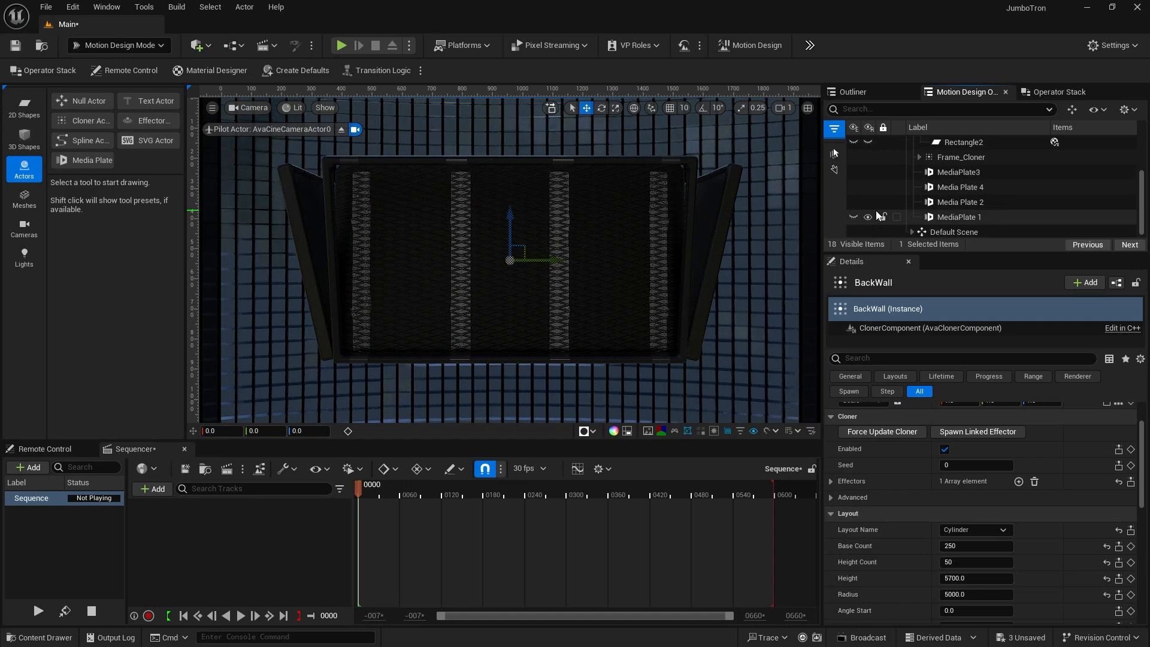
{"action": "left_click", "coordinate": [852, 216]}
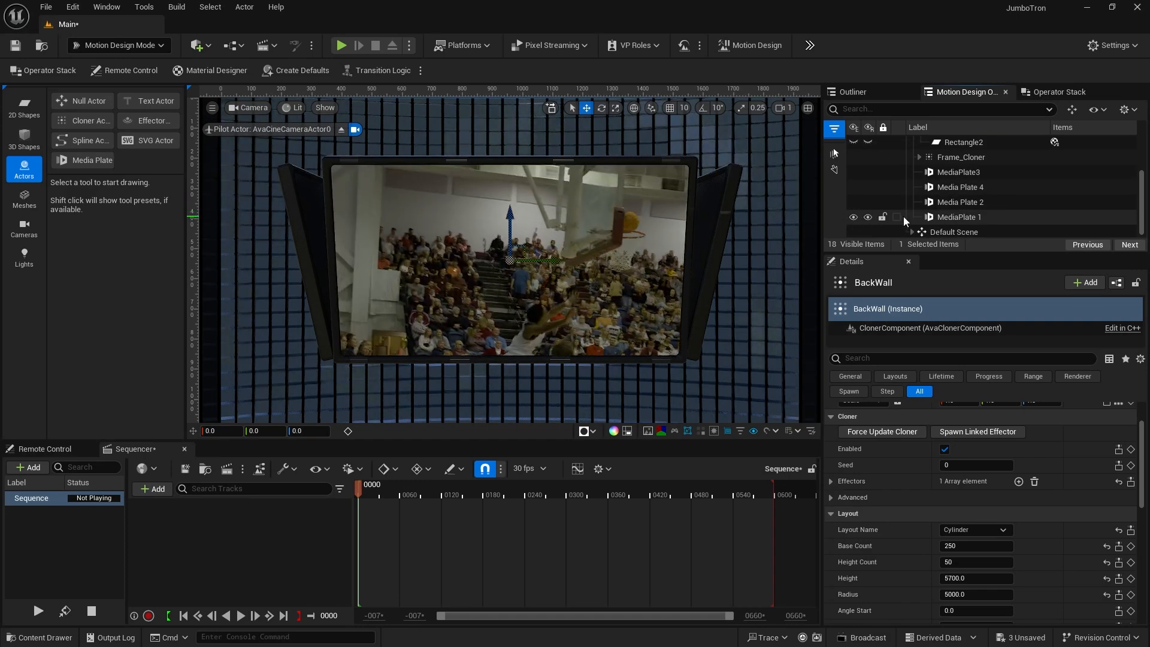
{"action": "scroll", "coordinate": [906, 198], "scroll_direction": "up", "scroll_amount": 3}
{"action": "left_click", "coordinate": [912, 174]}
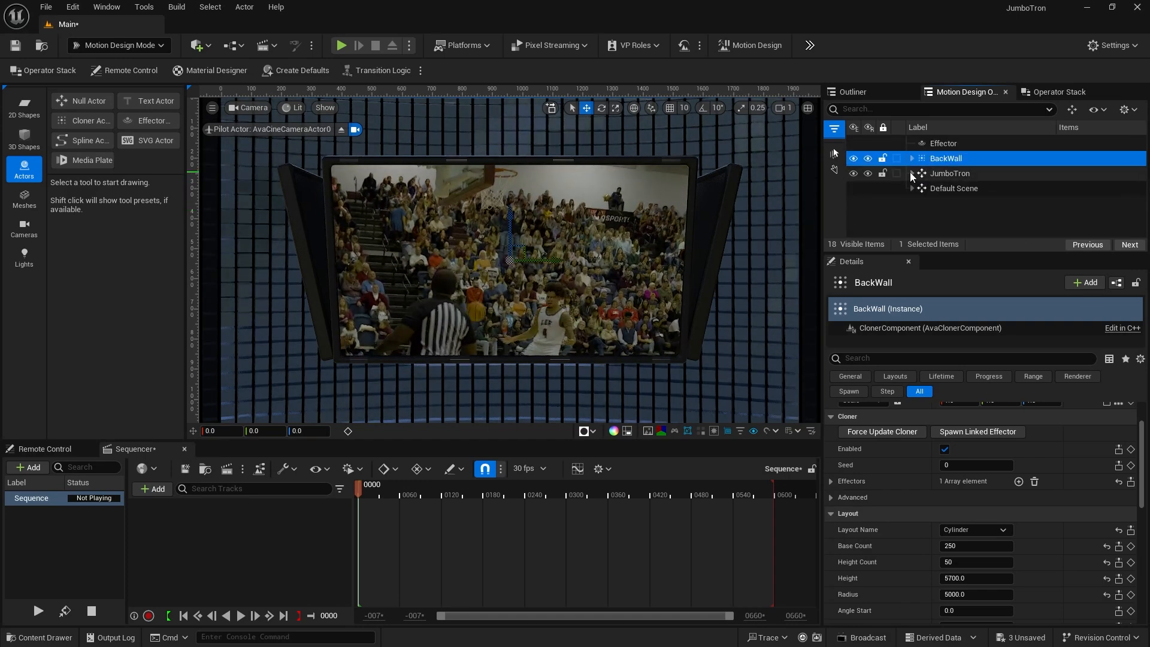
{"action": "left_click", "coordinate": [943, 217]}
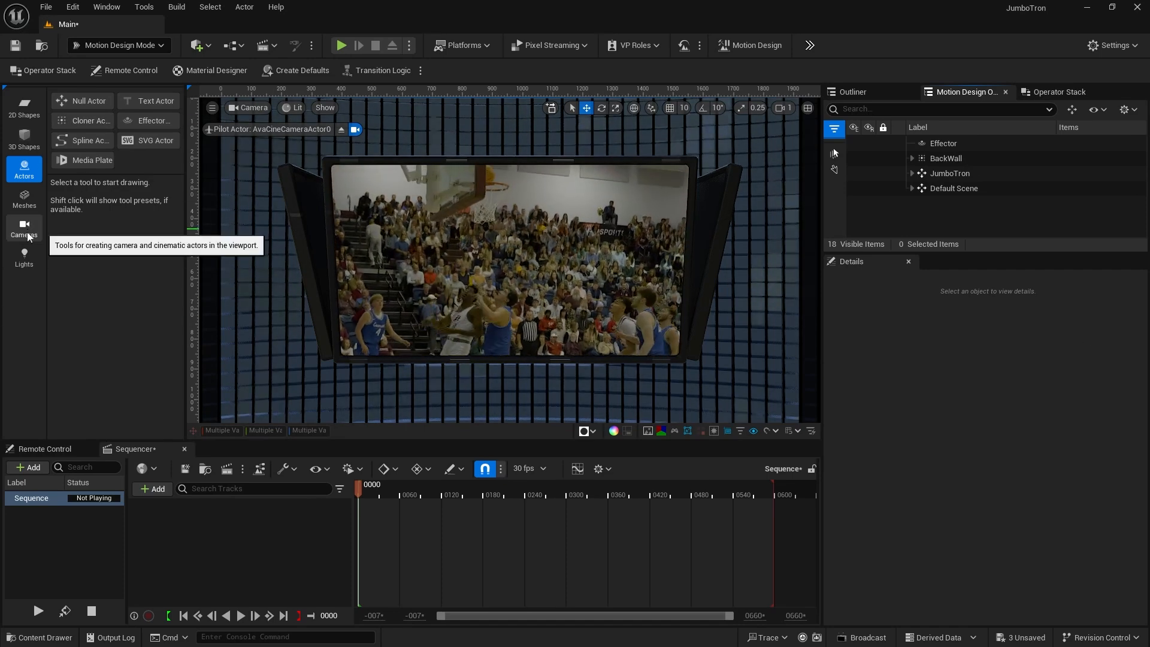
Add a point light to the scene and set its mobility to Movable
{"action": "left_click", "coordinate": [24, 257]}
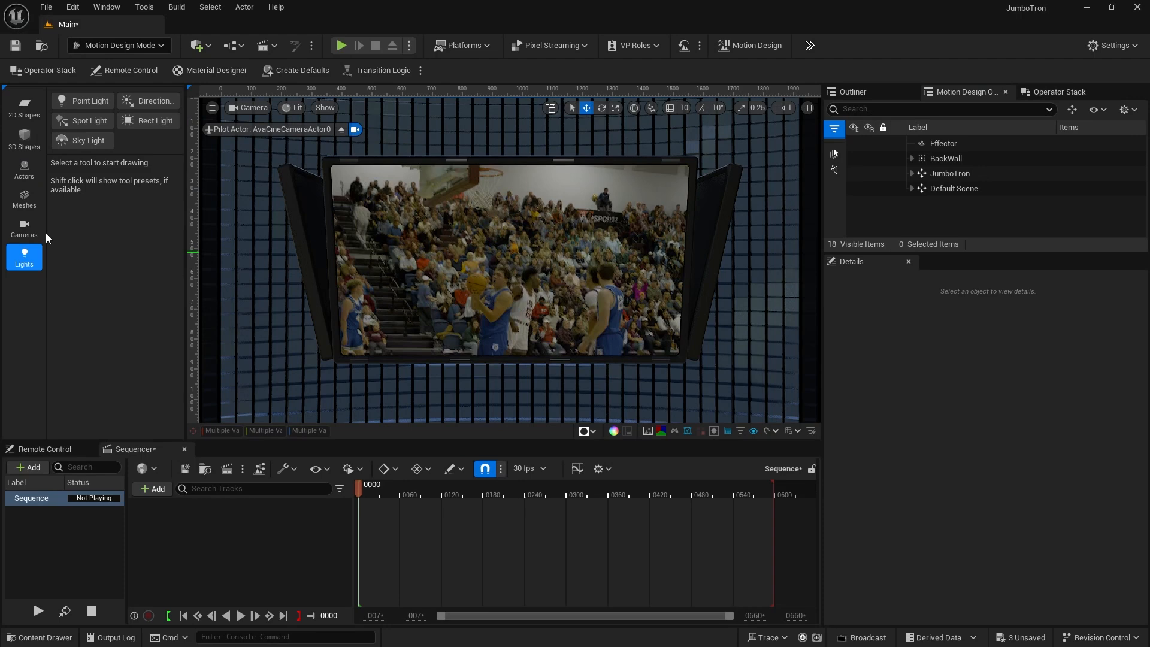
{"action": "left_click", "coordinate": [83, 102]}
{"action": "left_click", "coordinate": [83, 103]}
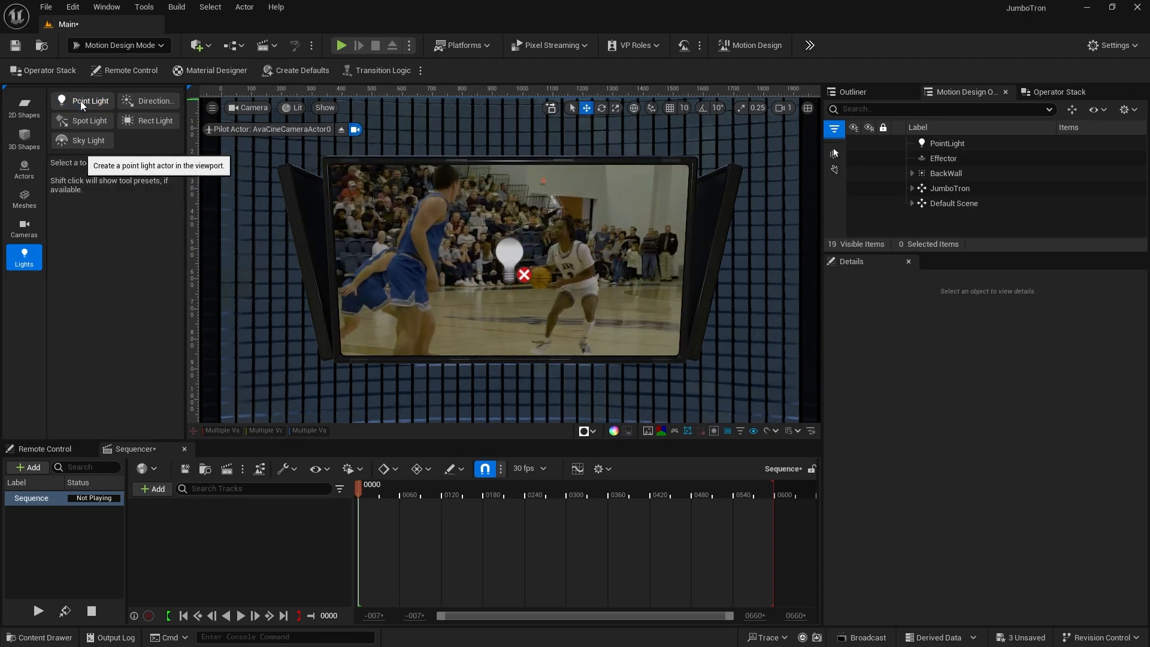
{"action": "left_click", "coordinate": [934, 143]}
{"action": "left_click", "coordinate": [959, 456]}
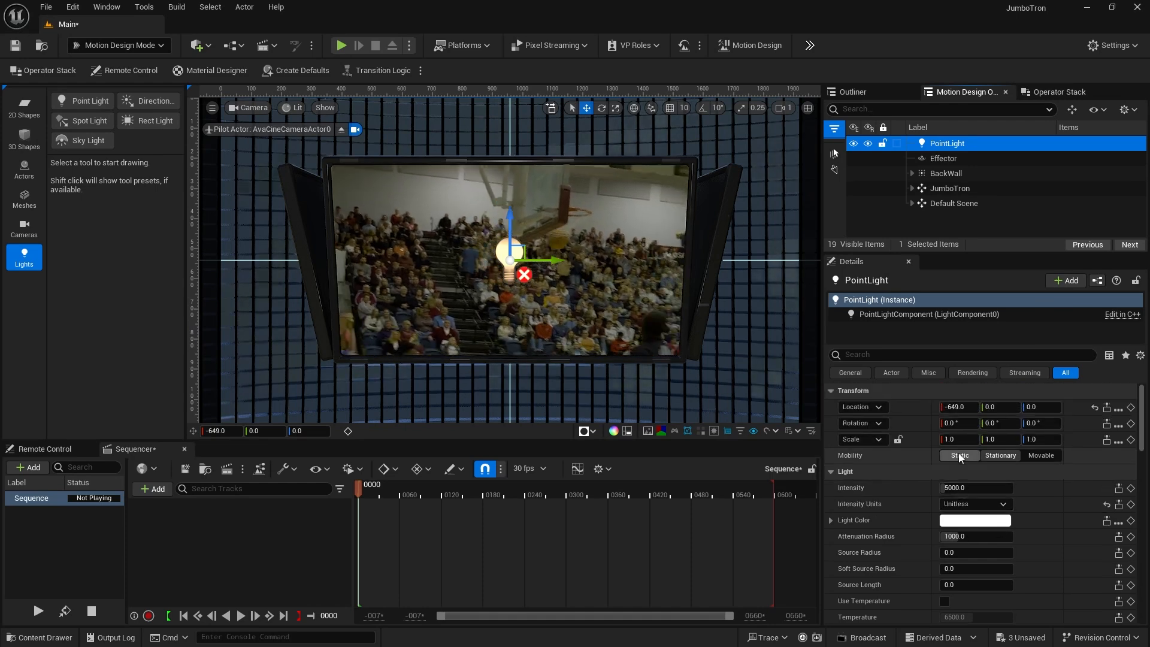
{"action": "left_click", "coordinate": [1042, 455]}
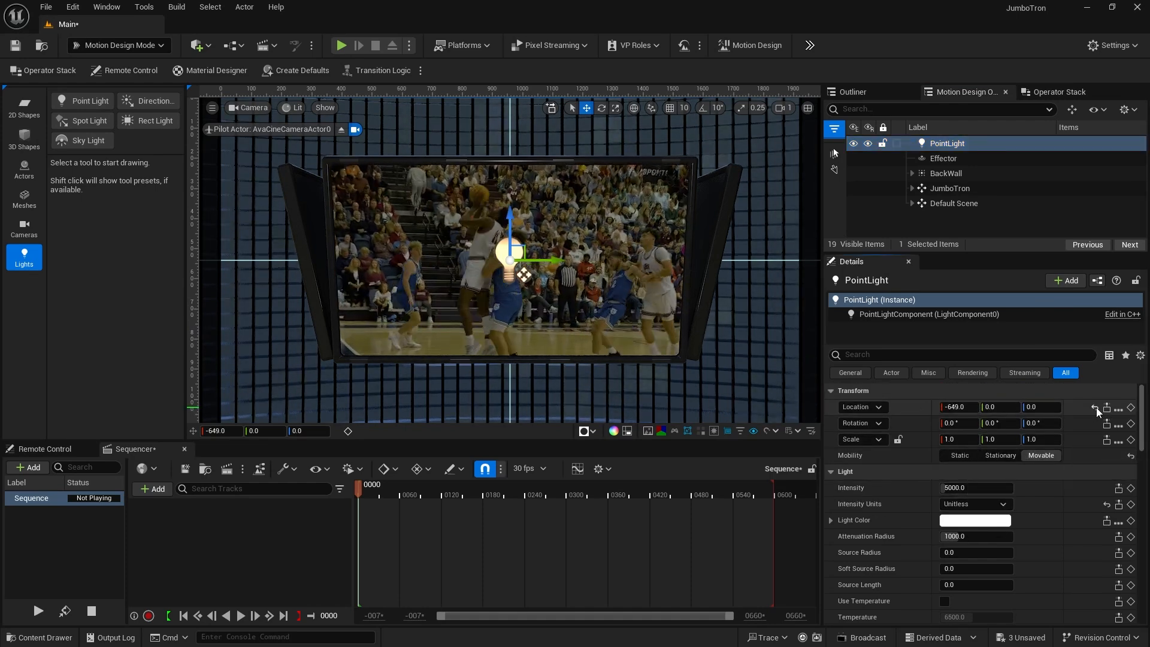
Reset the point light's location to the origin and set its Z location to 217
{"action": "left_click", "coordinate": [1095, 407]}
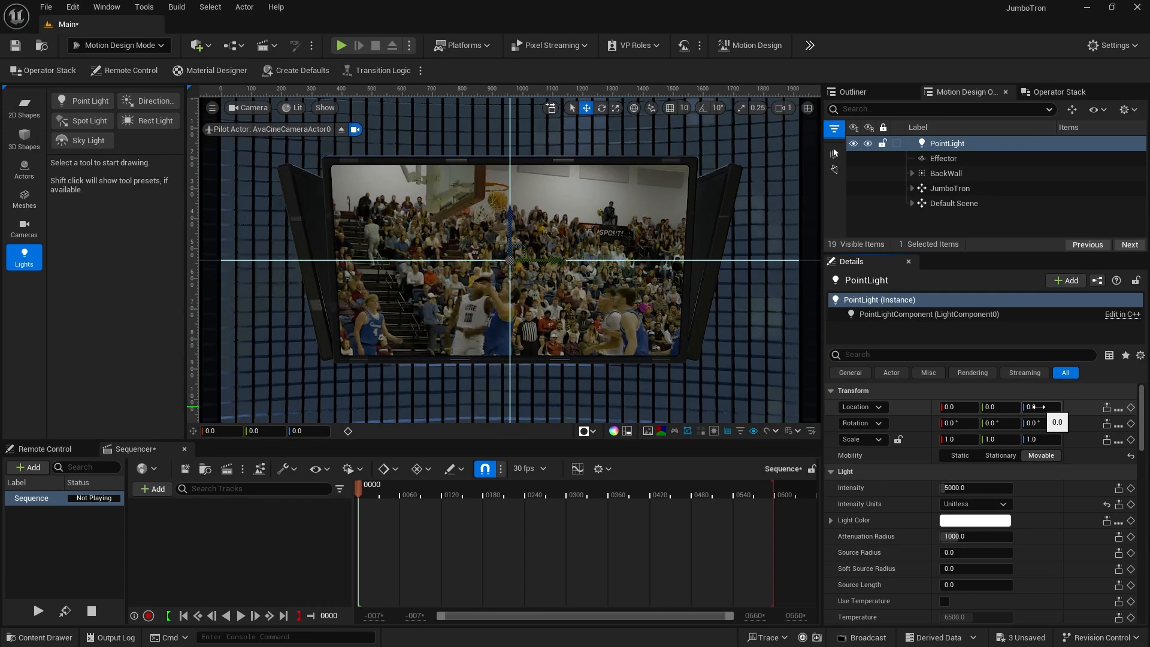
{"action": "left_click", "coordinate": [1038, 406]}
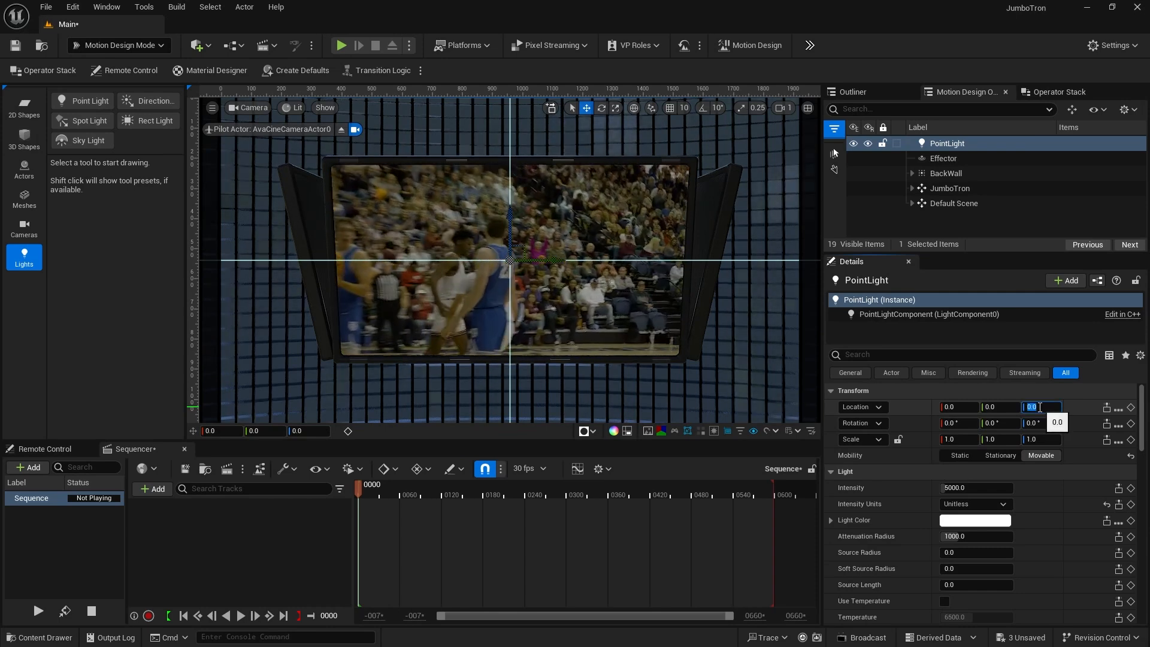
{"action": "type", "text": "217"}
{"action": "key", "text": "Return"}
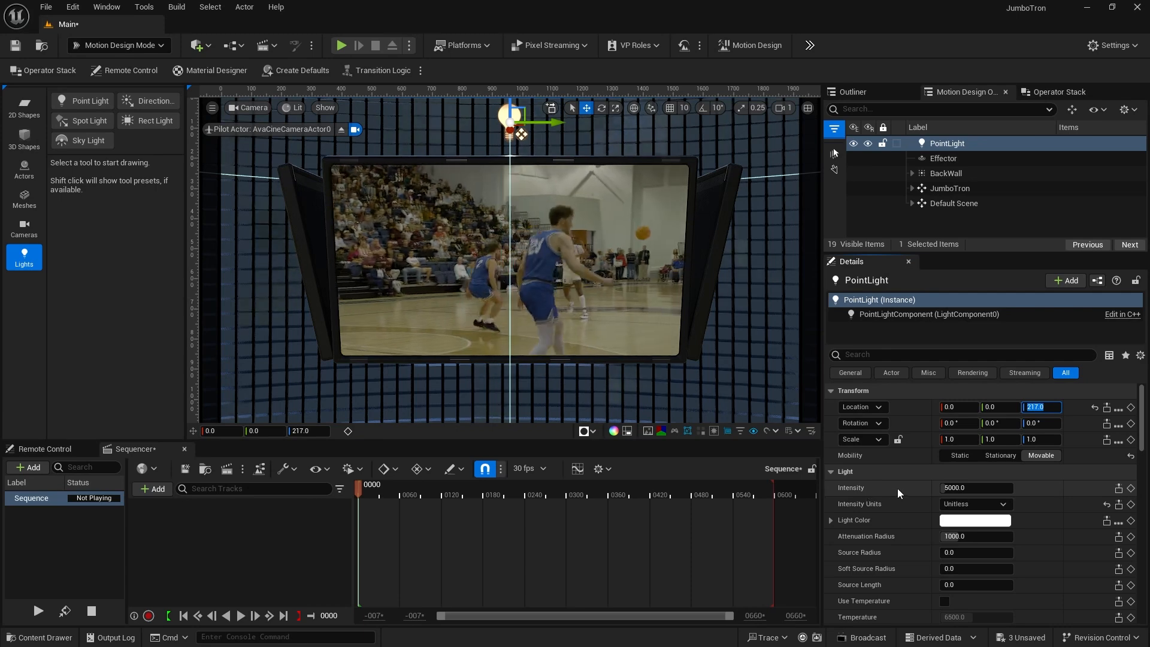
Set the point light's intensity to 10 with EV units and its attenuation radius to 6800
{"action": "left_click", "coordinate": [971, 504]}
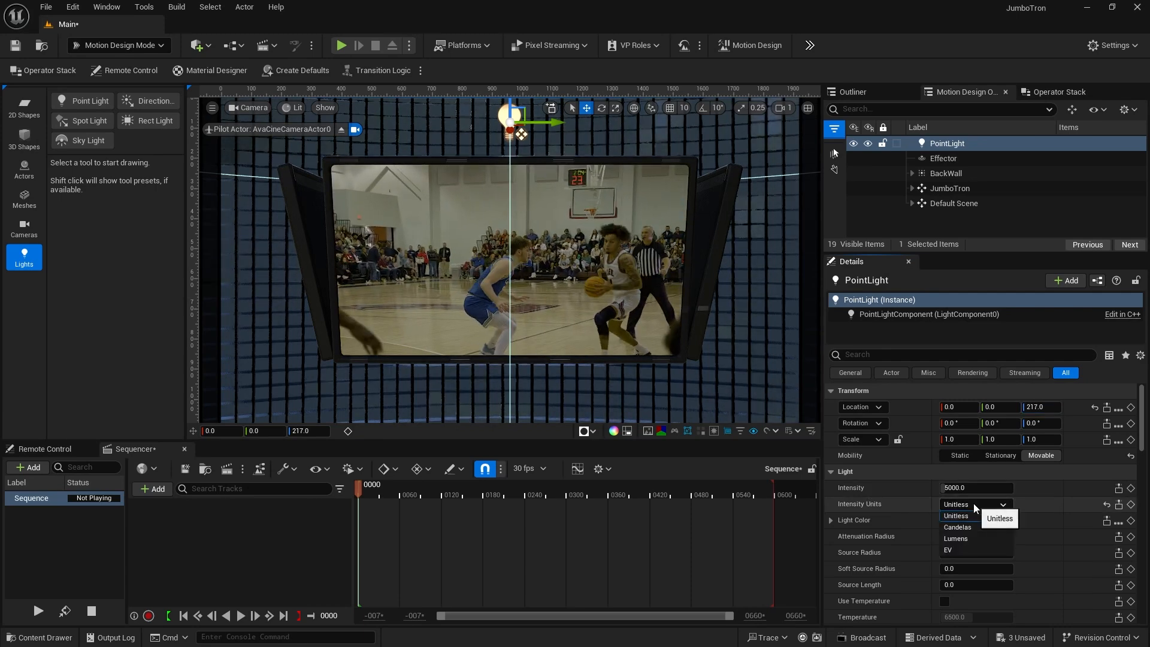
{"action": "left_click", "coordinate": [971, 551]}
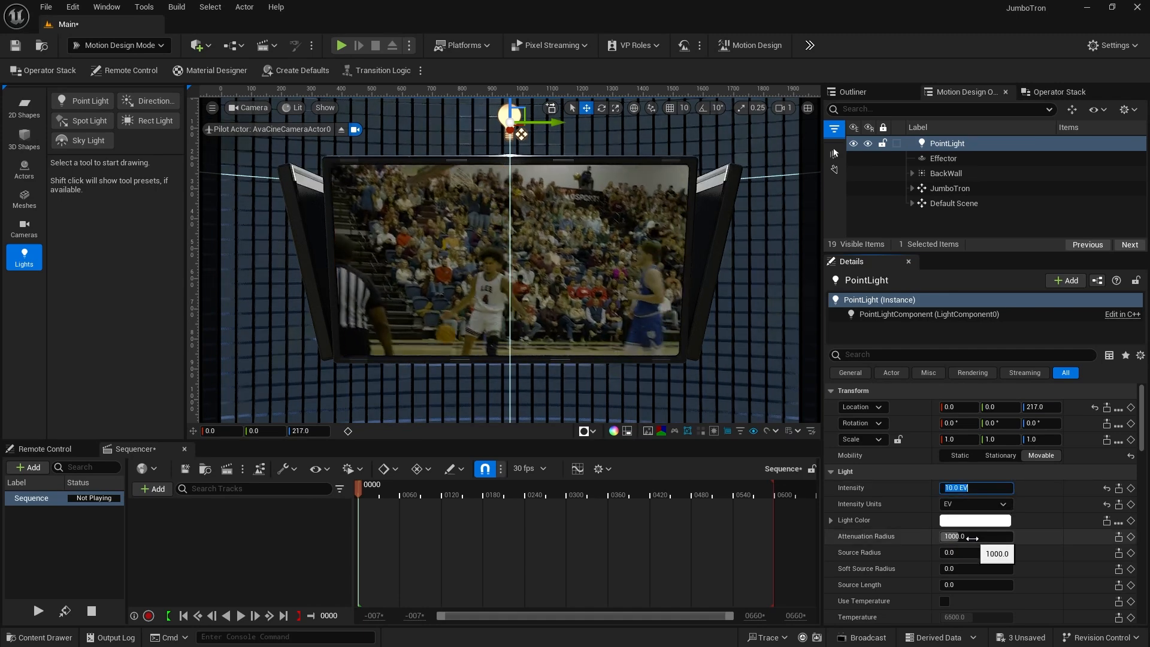
{"action": "left_click", "coordinate": [971, 537]}
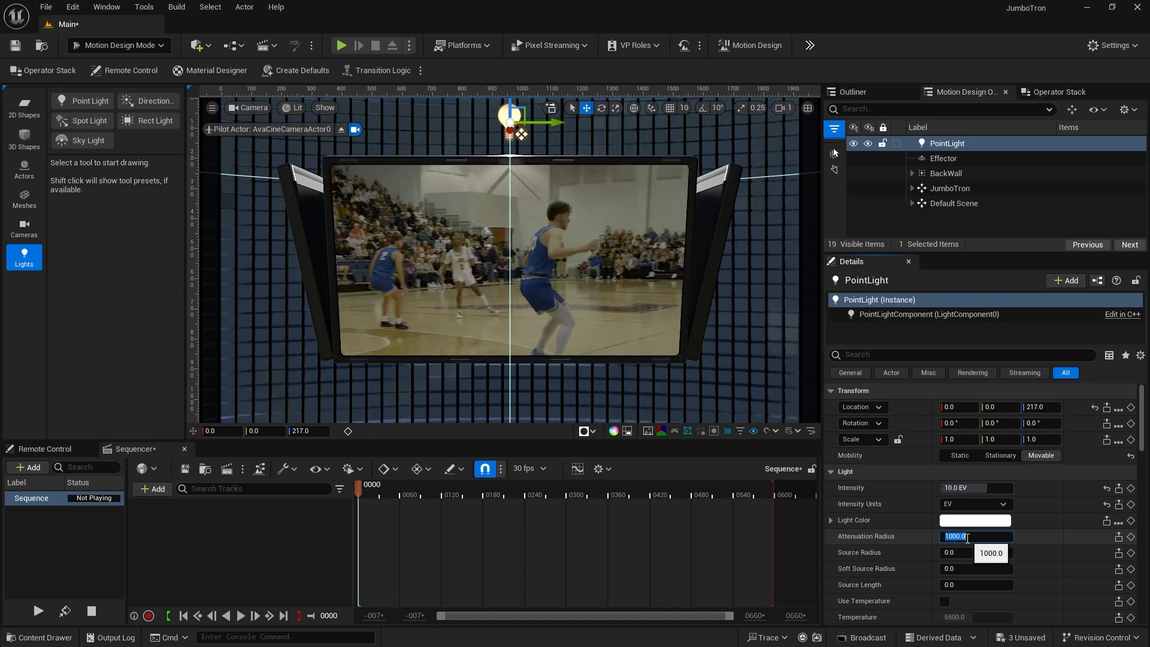
{"action": "type", "text": "6800"}
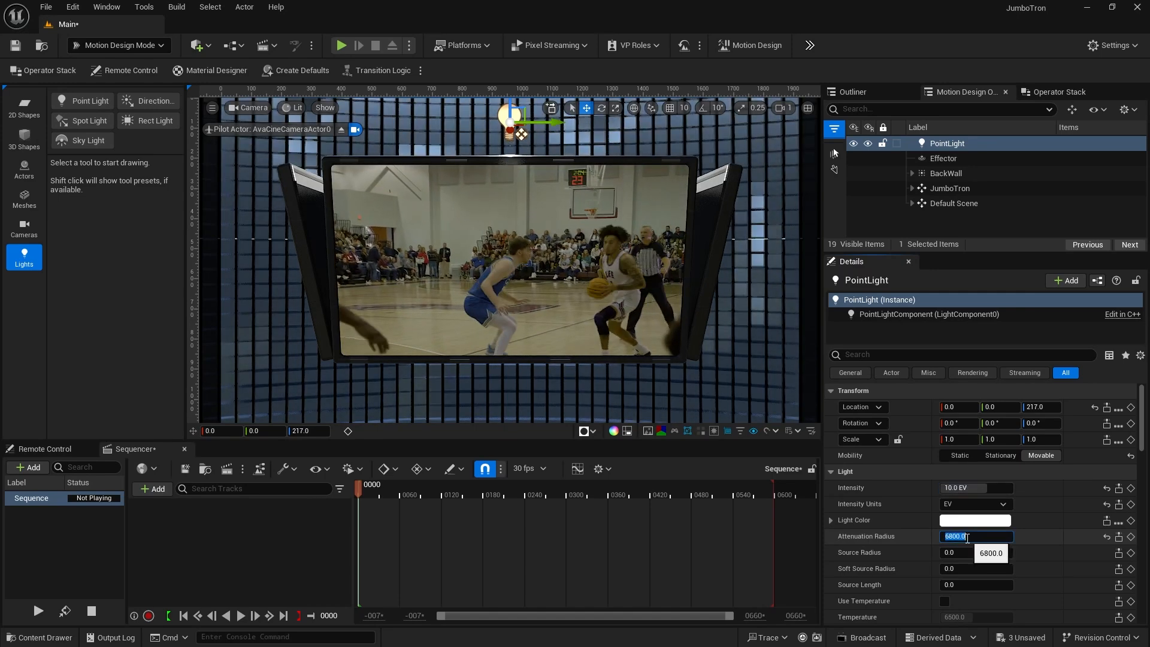
{"action": "key", "text": "Return"}
Duplicate the point light above the JumboTron and set the copy's Z location to -495
{"action": "left_click", "coordinate": [942, 145]}
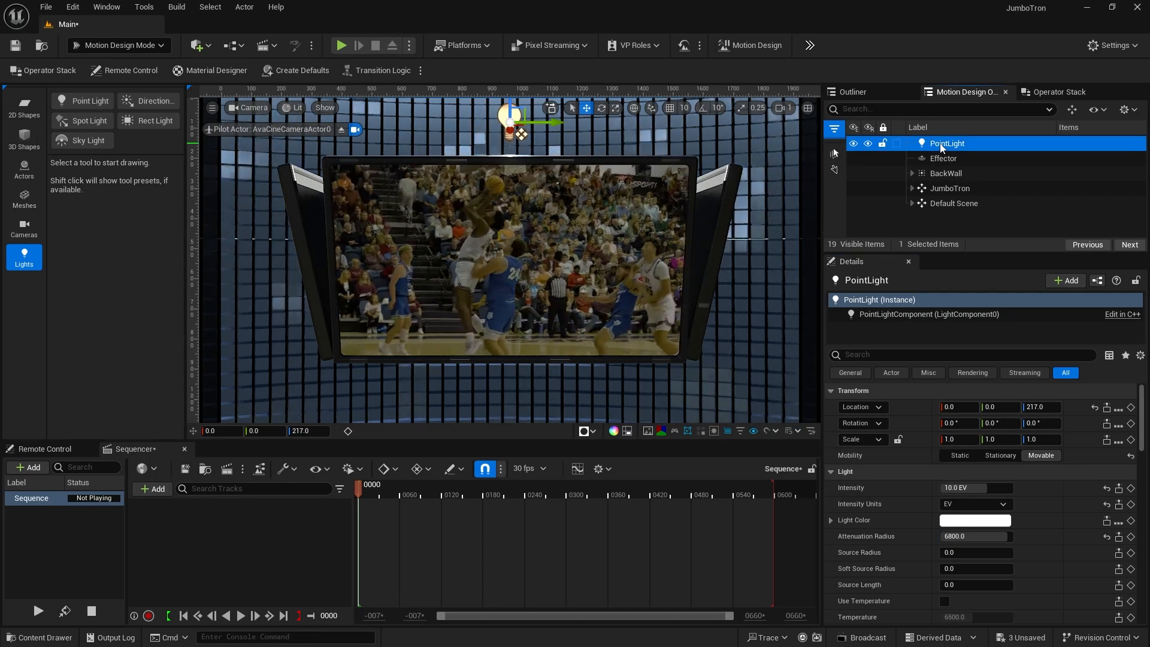
{"action": "key", "text": "ctrl+d"}
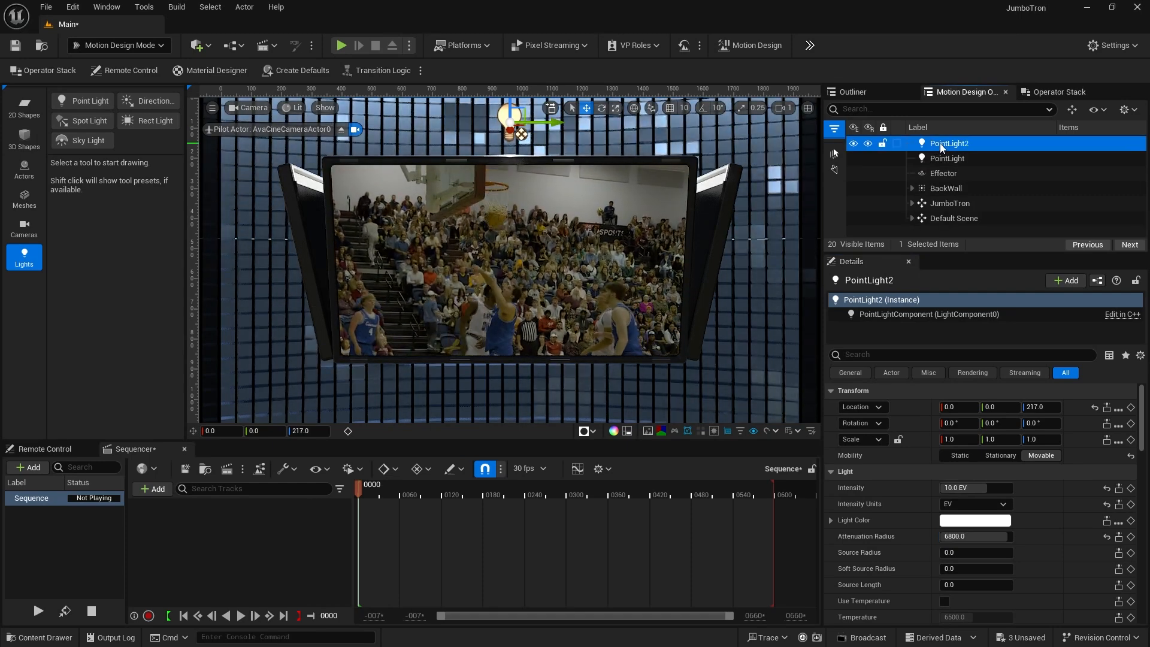
{"action": "key", "text": "F2"}
{"action": "key", "text": "Return"}
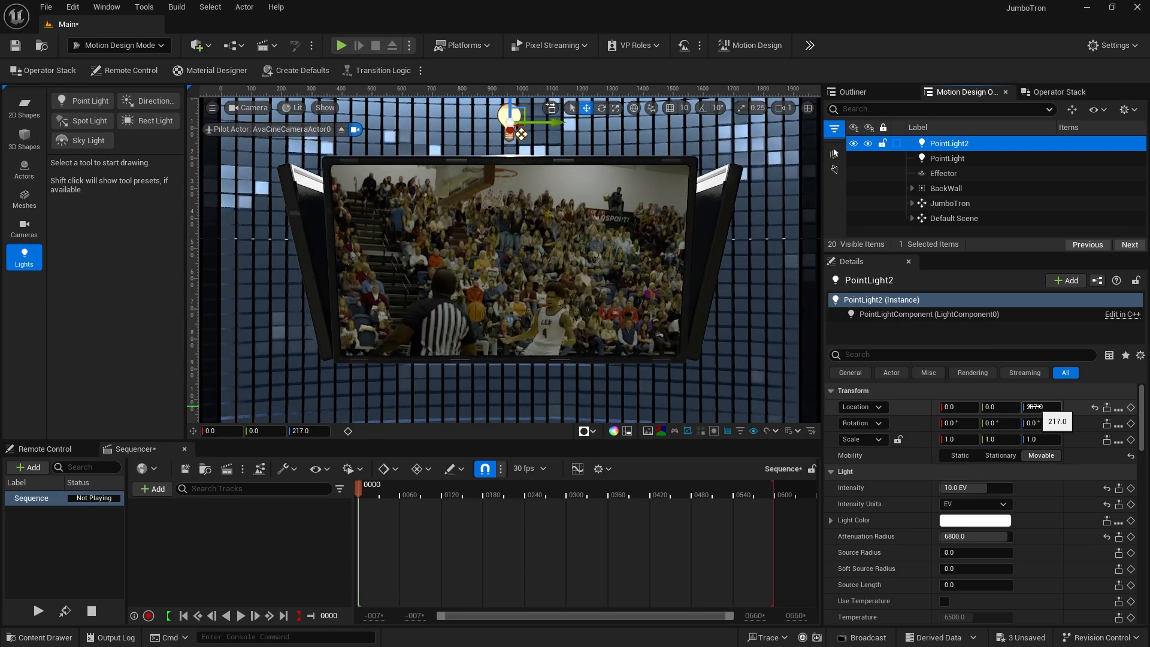
{"action": "left_click", "coordinate": [1034, 407]}
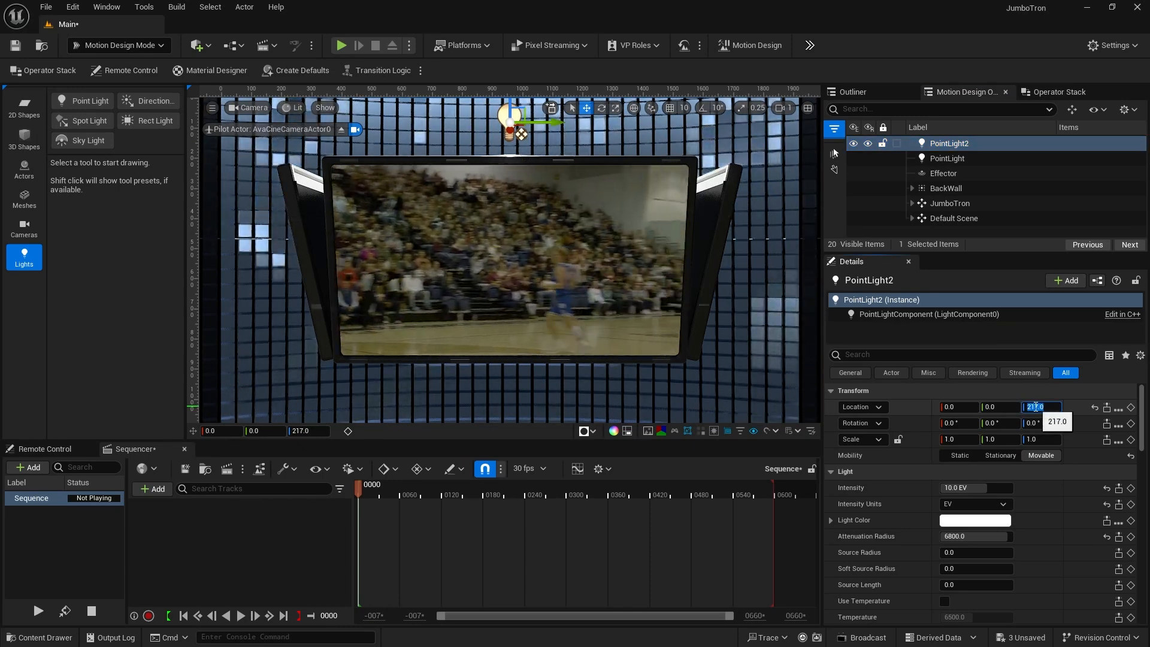
{"action": "type", "text": "-495"}
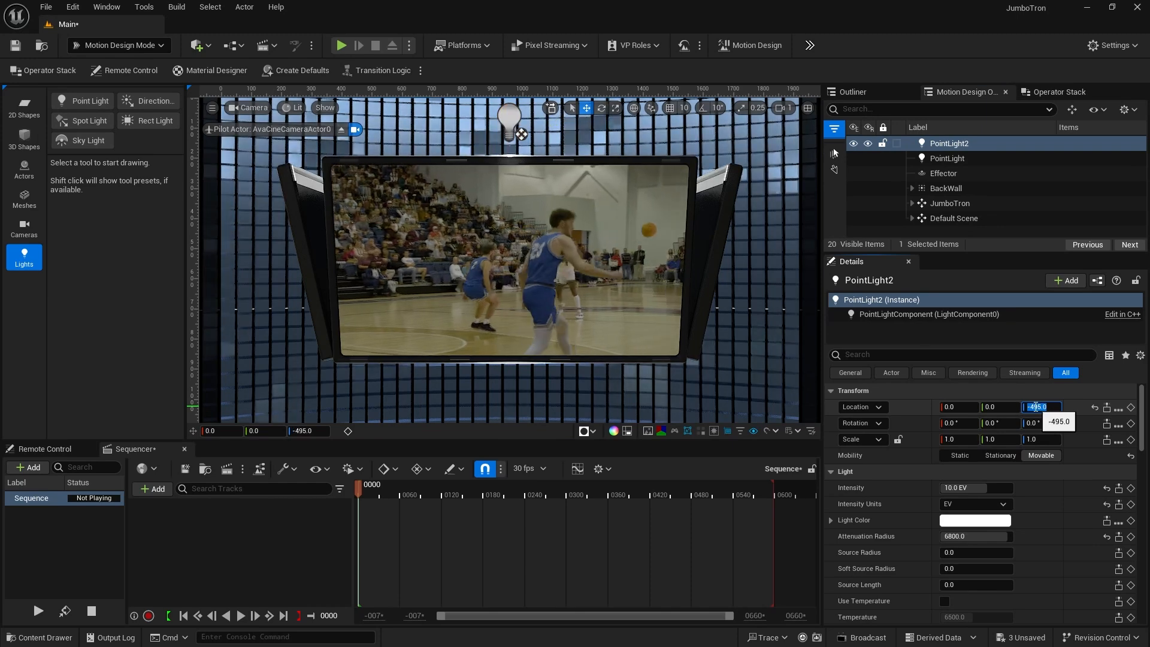
{"action": "key", "text": "Return"}
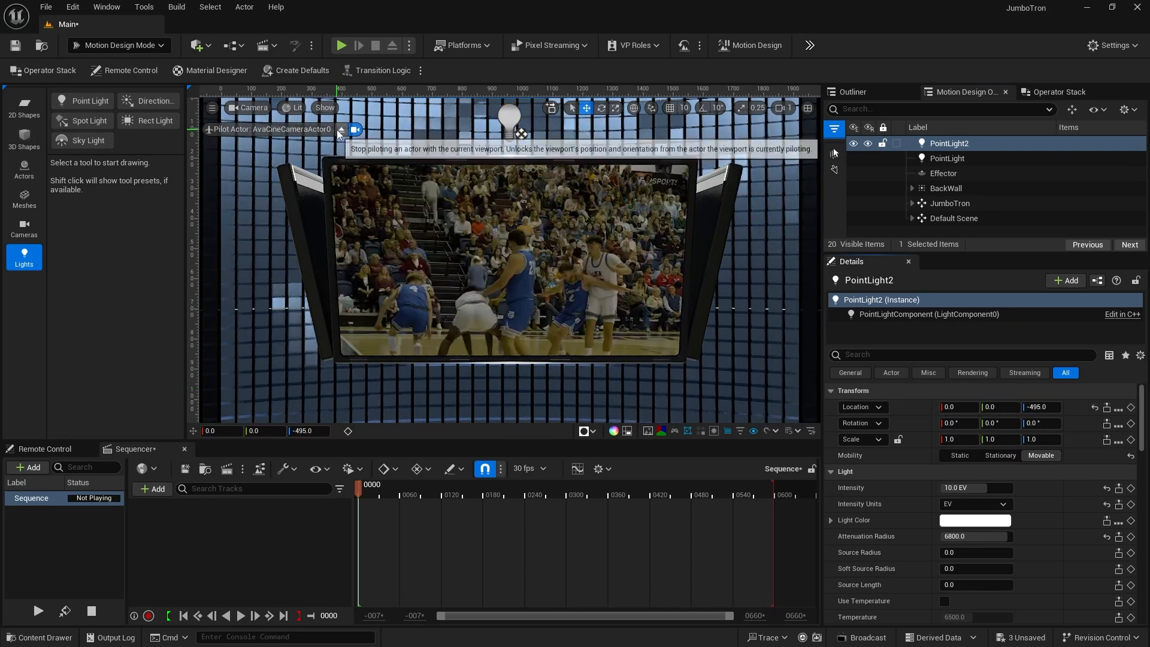
Stop piloting the camera, duplicate the lower point light and set the copy's location to Y -660 and Z -75
{"action": "left_click", "coordinate": [341, 129]}
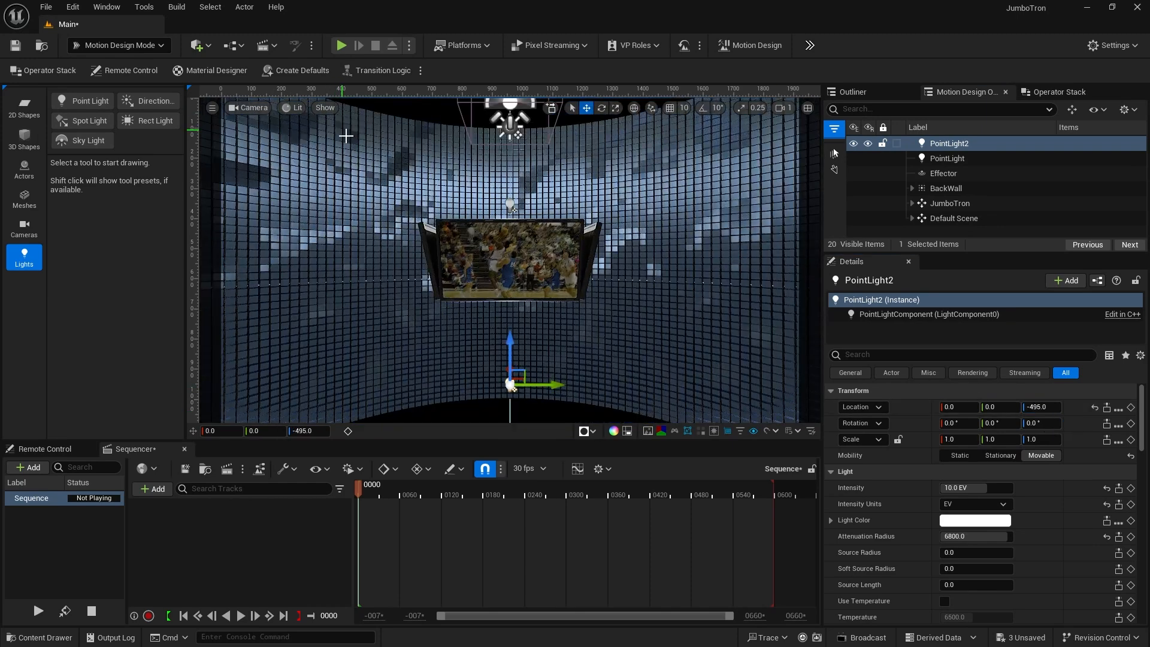
{"action": "left_click", "coordinate": [947, 159]}
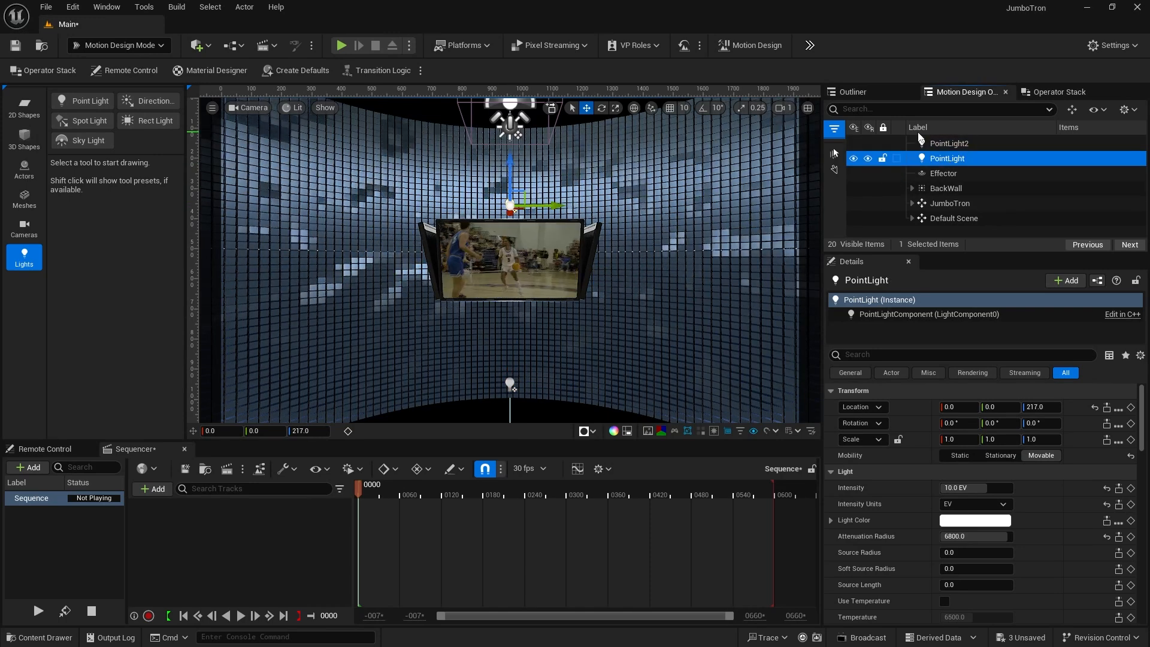
{"action": "left_click", "coordinate": [944, 143]}
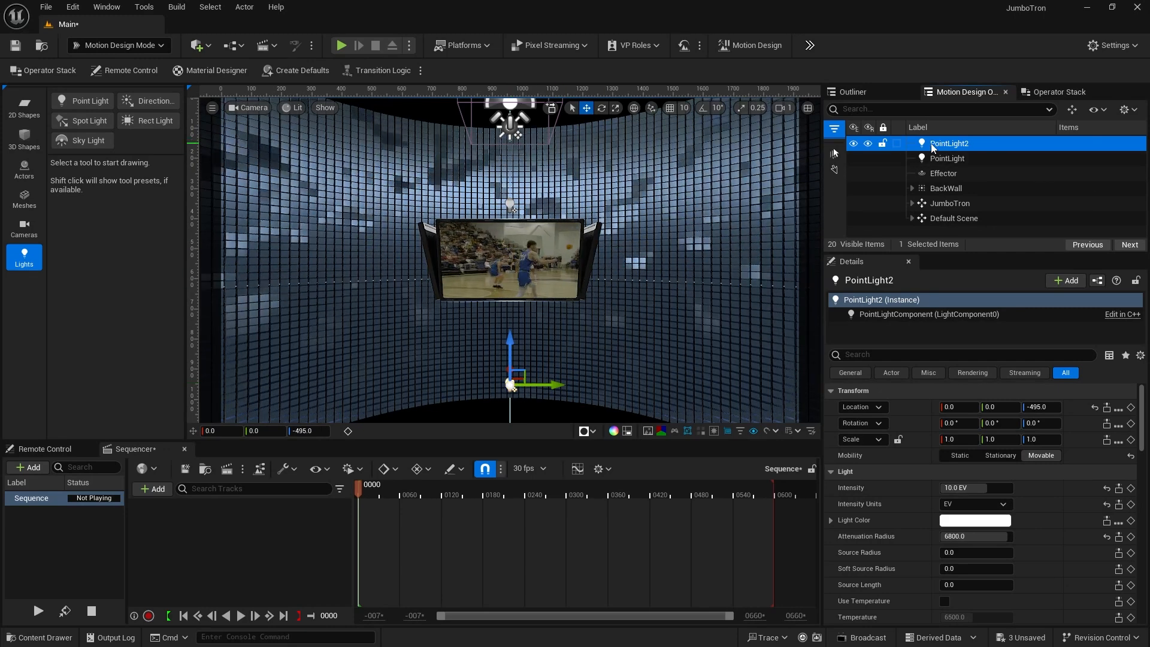
{"action": "key", "text": "ctrl+d"}
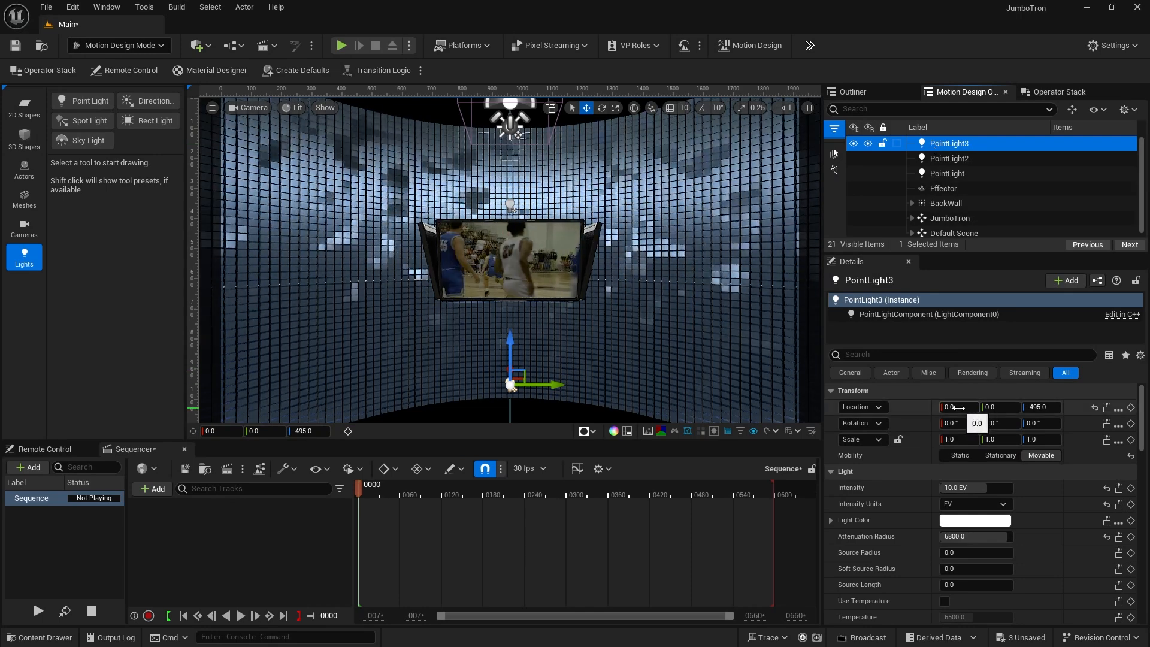
{"action": "left_click", "coordinate": [991, 406]}
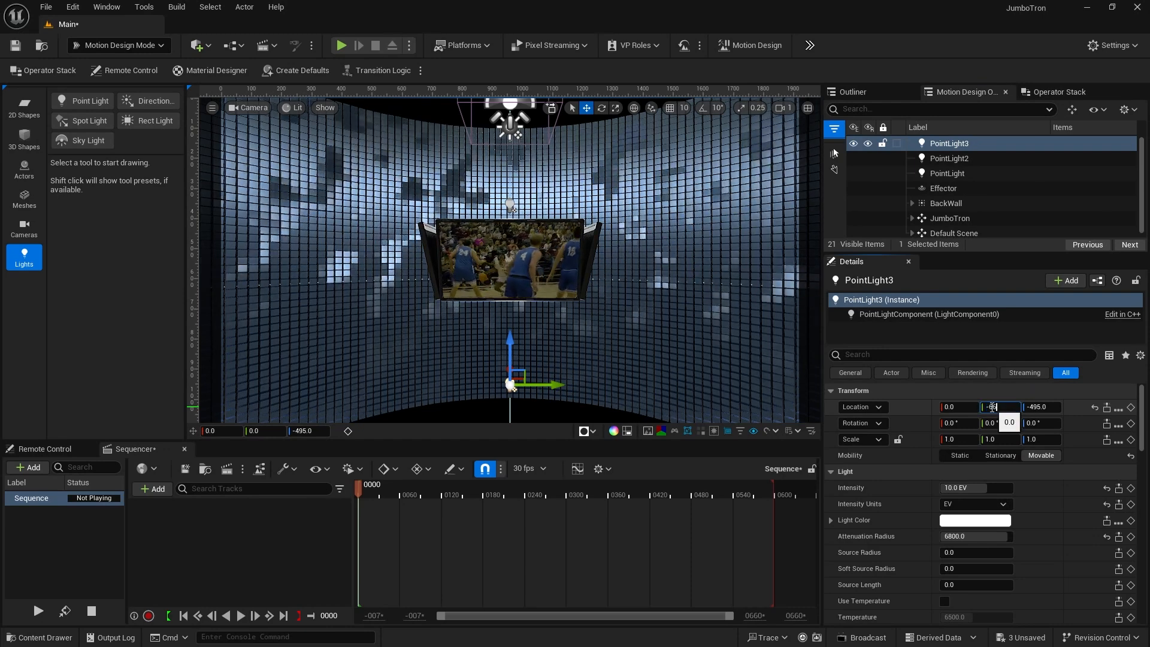
{"action": "type", "text": "-660"}
{"action": "key", "text": "Return"}
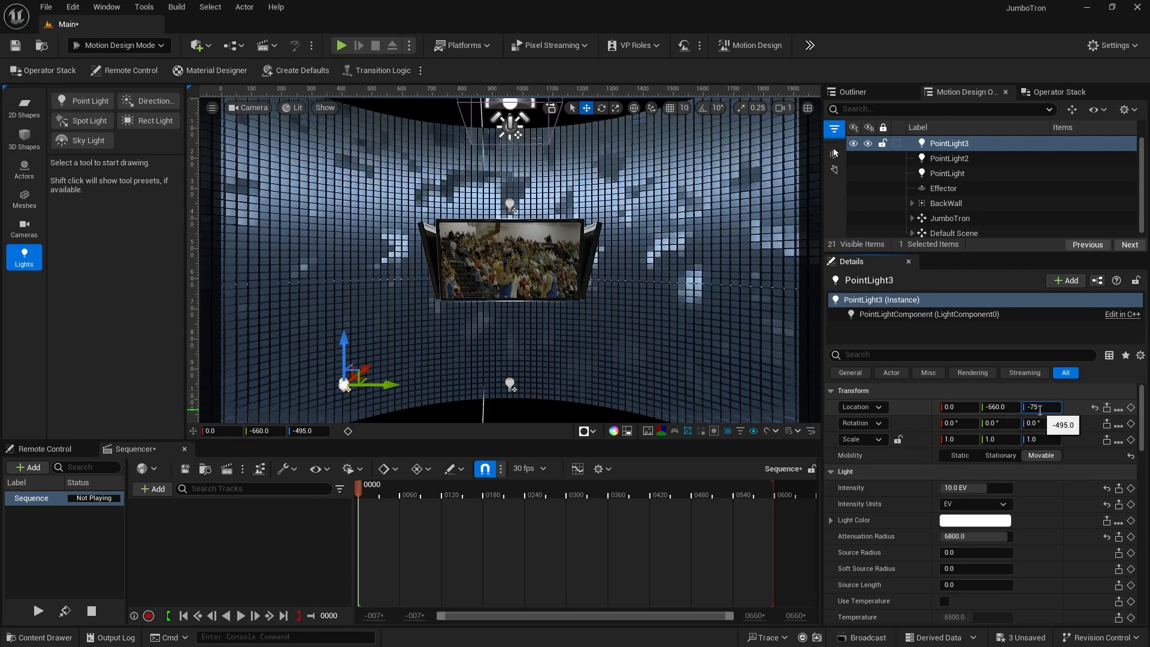
Duplicate the point light at Y -660 and set the copy's Y location to 710
{"action": "left_click", "coordinate": [950, 146]}
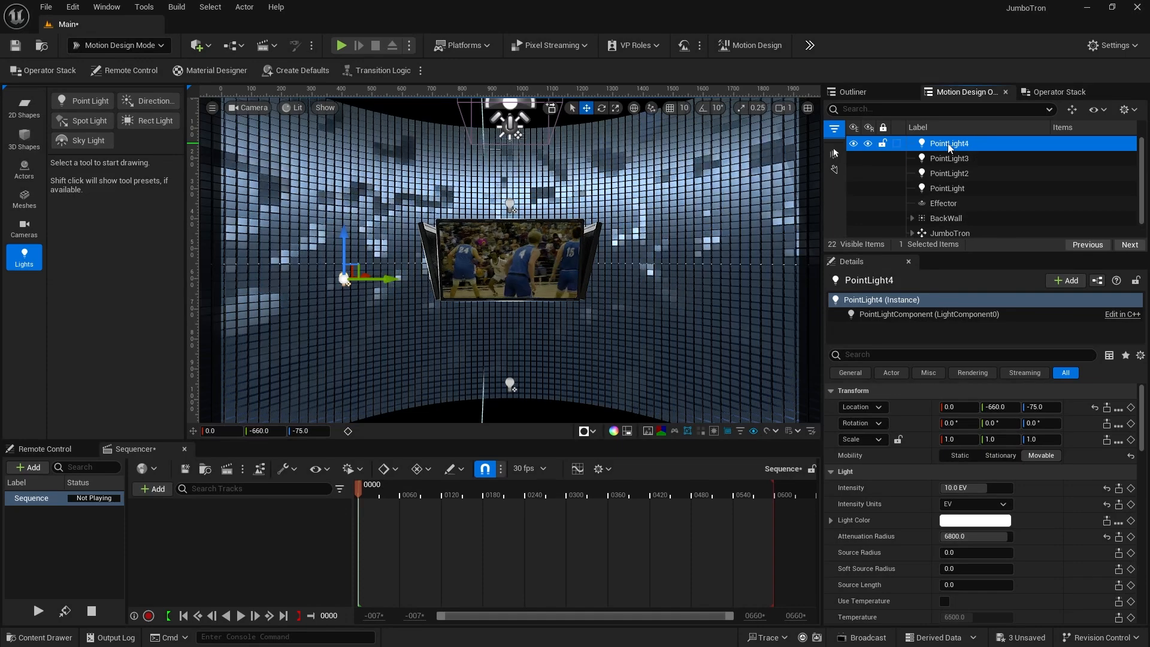
{"action": "left_click", "coordinate": [951, 144]}
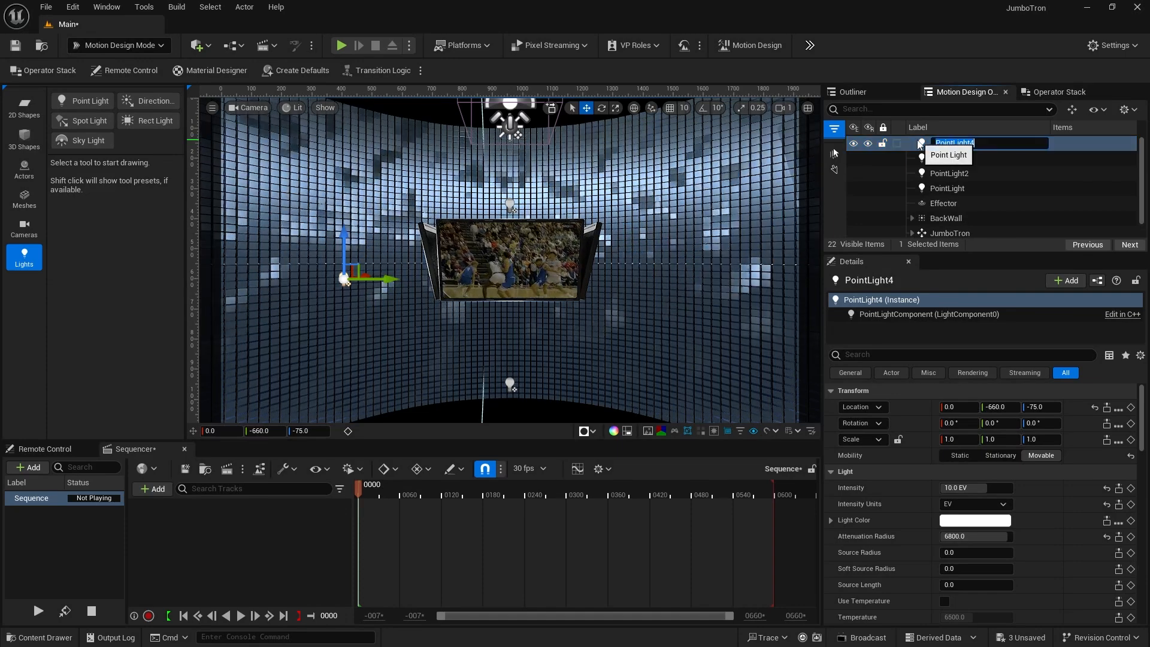
{"action": "left_click", "coordinate": [920, 145]}
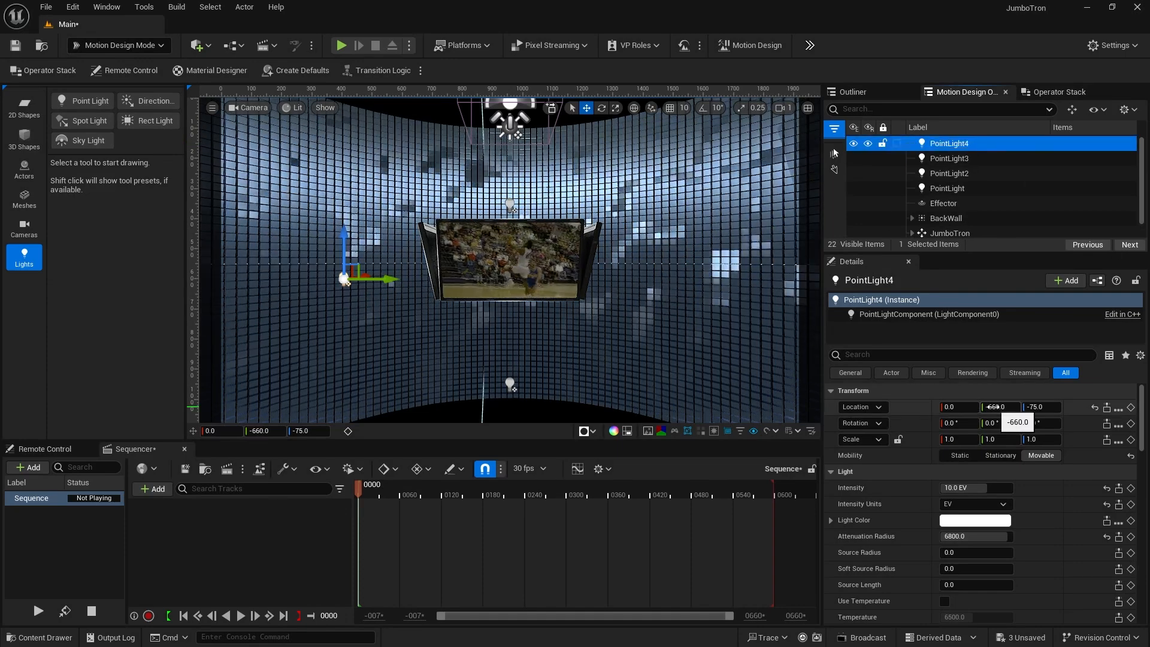
{"action": "left_click", "coordinate": [995, 408]}
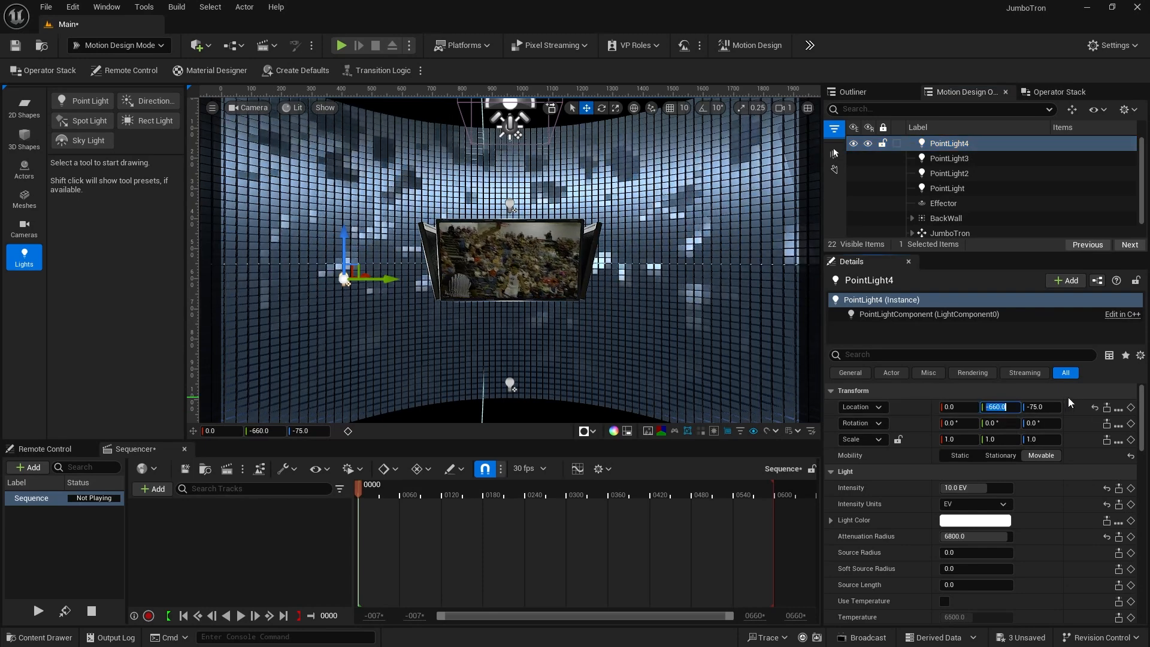
{"action": "type", "text": "710"}
{"action": "key", "text": "Return"}
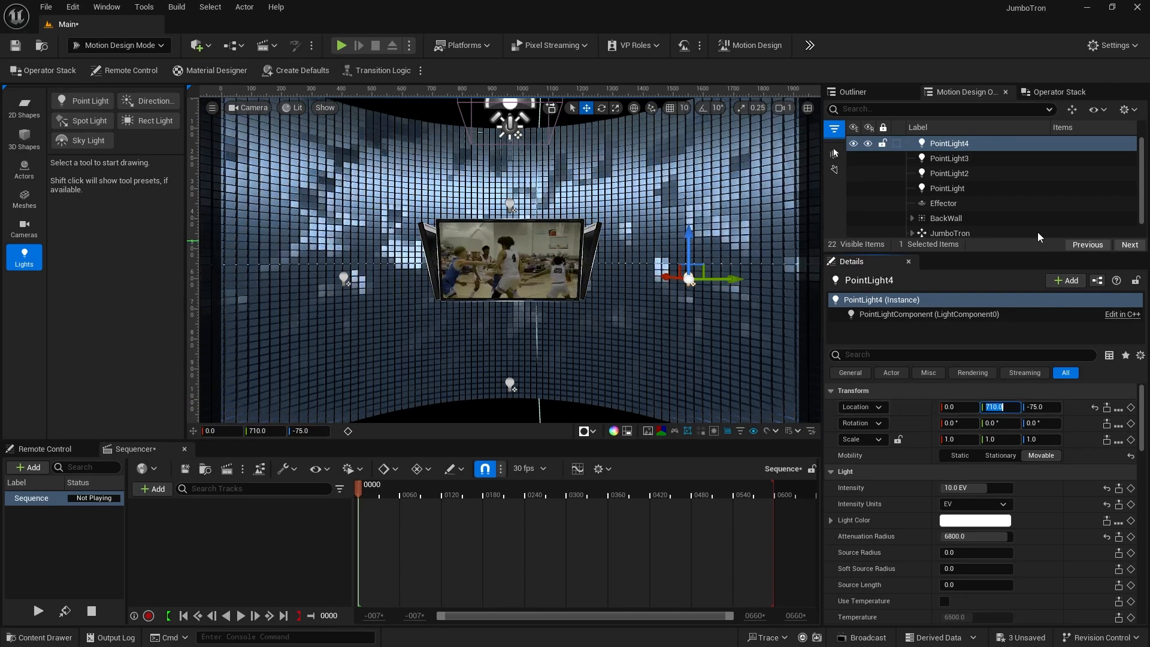
Duplicate the point light at Y 710 and place the copy in front of the screen at X -840, Y 0, Z -16
{"action": "left_click", "coordinate": [930, 144]}
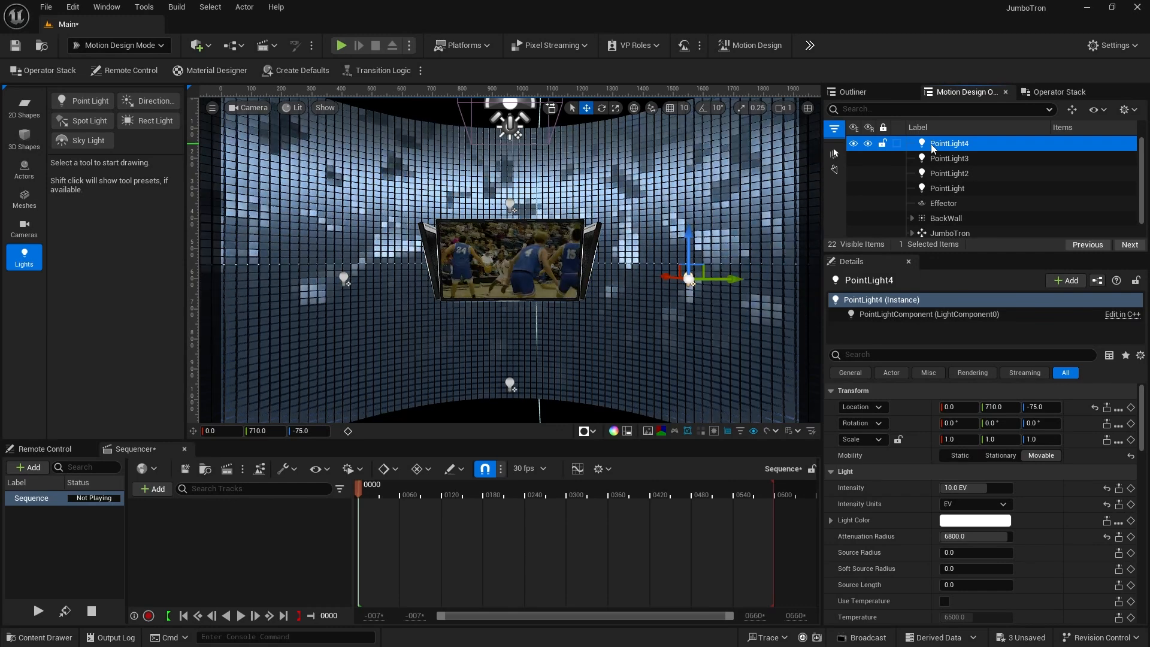
{"action": "key", "text": "ctrl+d"}
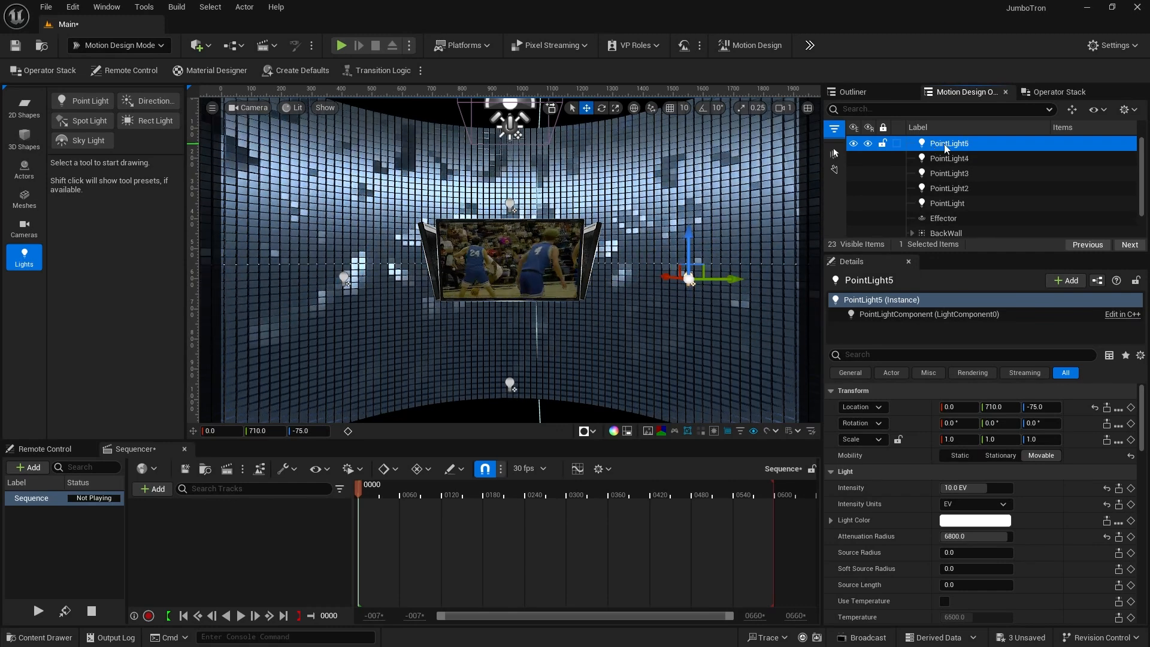
{"action": "left_click", "coordinate": [953, 407]}
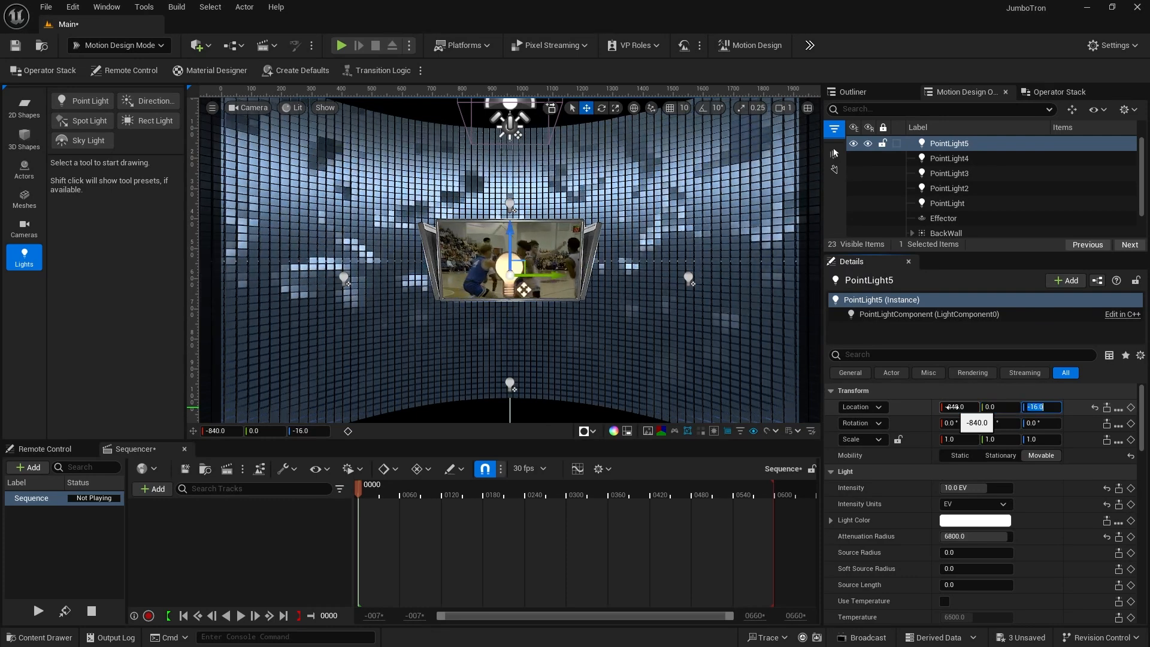
Set the front point light's attenuation radius to 735 and view the scene through AvaCineCameraActor0
{"action": "left_click", "coordinate": [950, 535]}
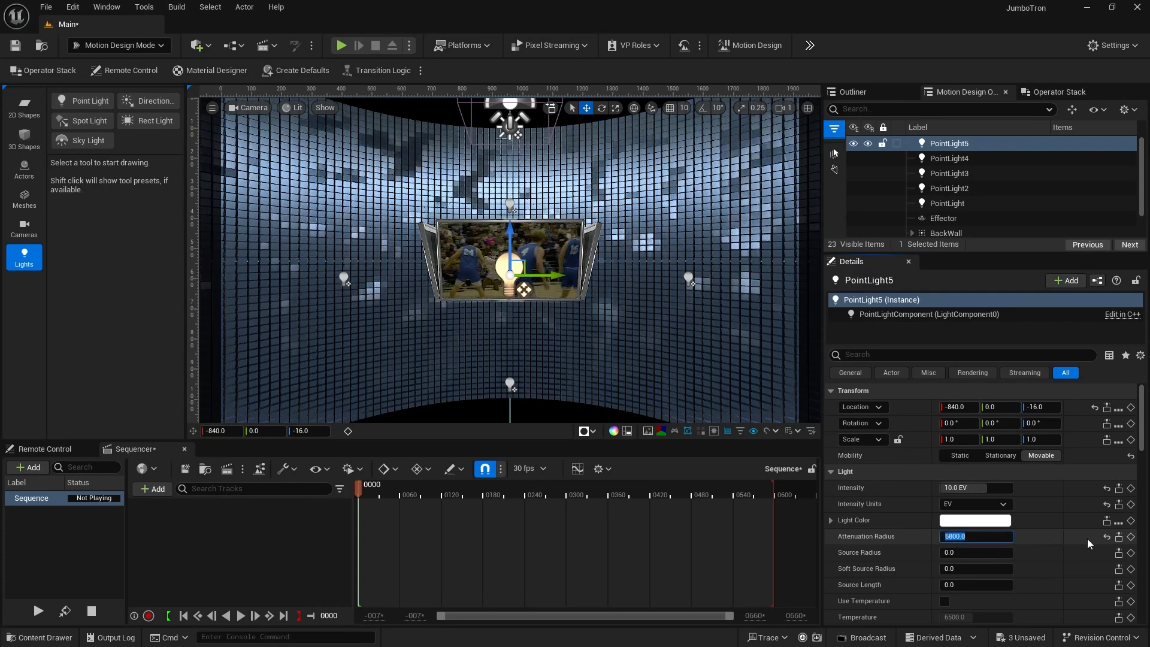
{"action": "type", "text": "735"}
{"action": "key", "text": "Return"}
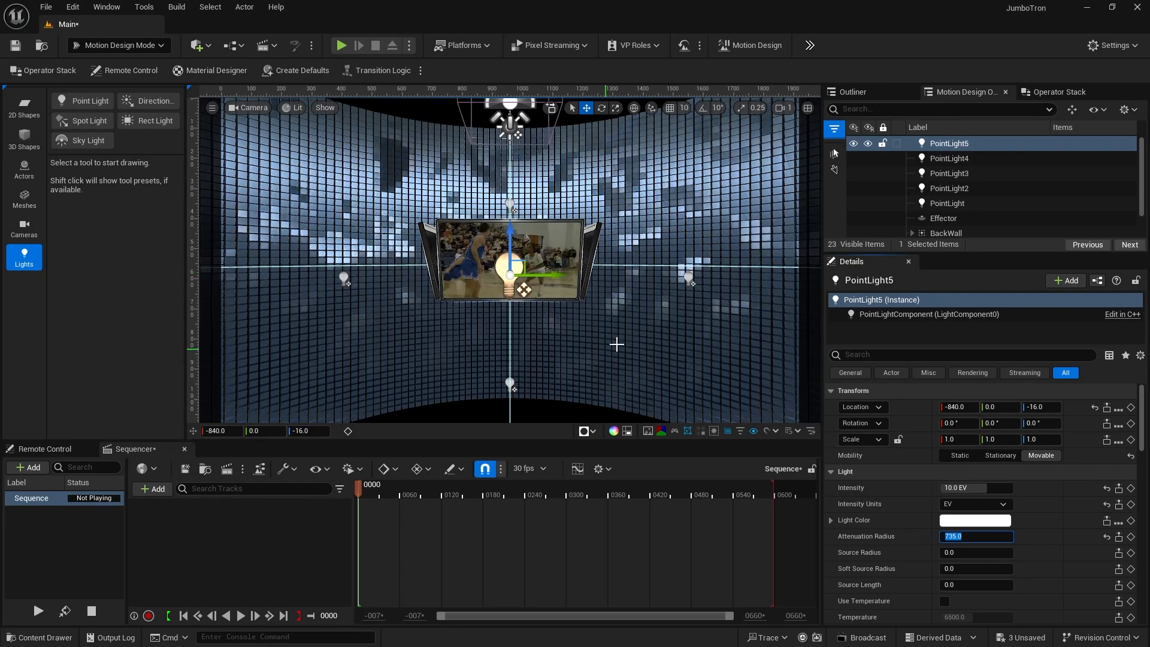
{"action": "left_click", "coordinate": [253, 106]}
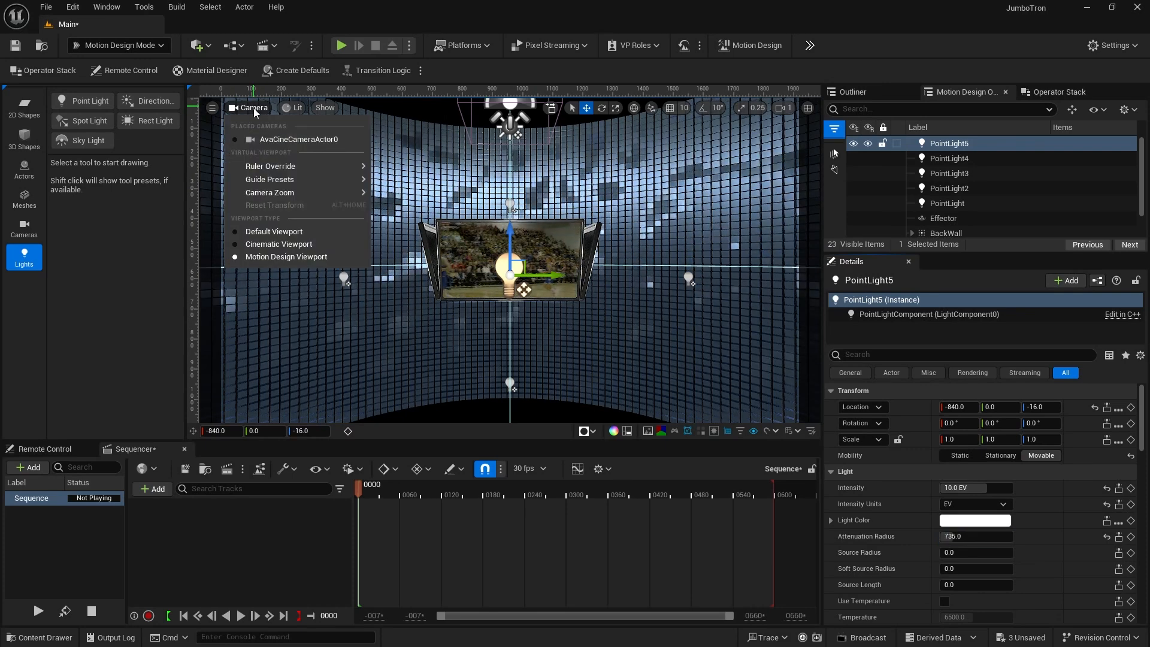
{"action": "left_click", "coordinate": [268, 141]}
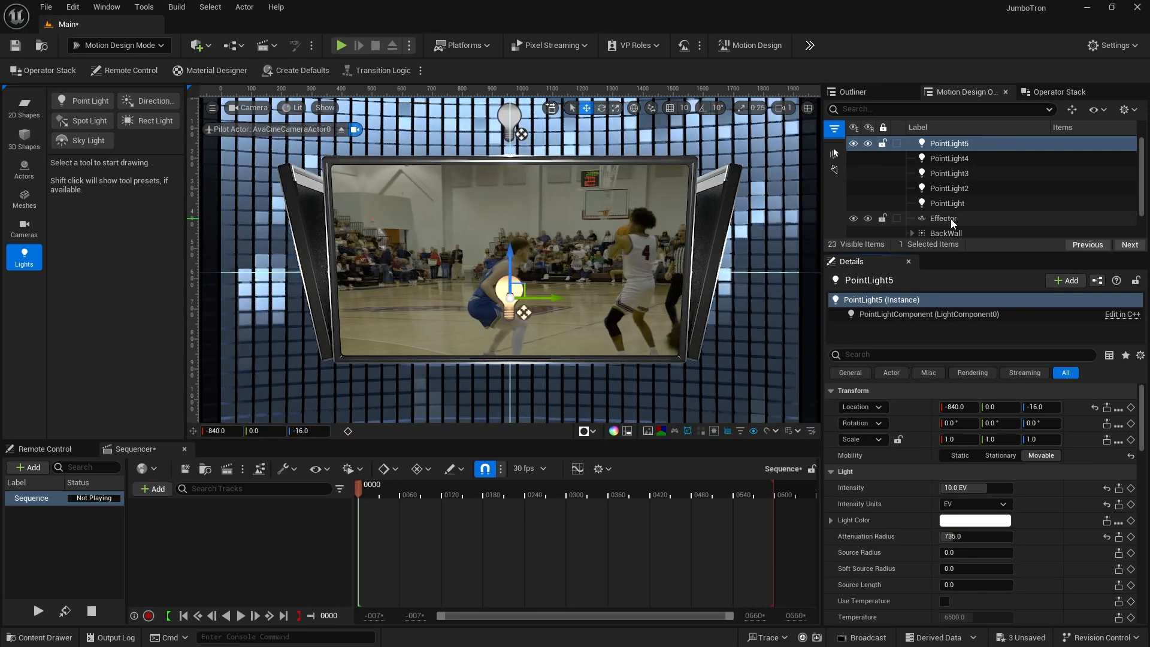
Hide and delete the default scene's SkyLight0 and DirectionalLight0
{"action": "scroll", "coordinate": [960, 189], "scroll_direction": "down", "scroll_amount": 2}
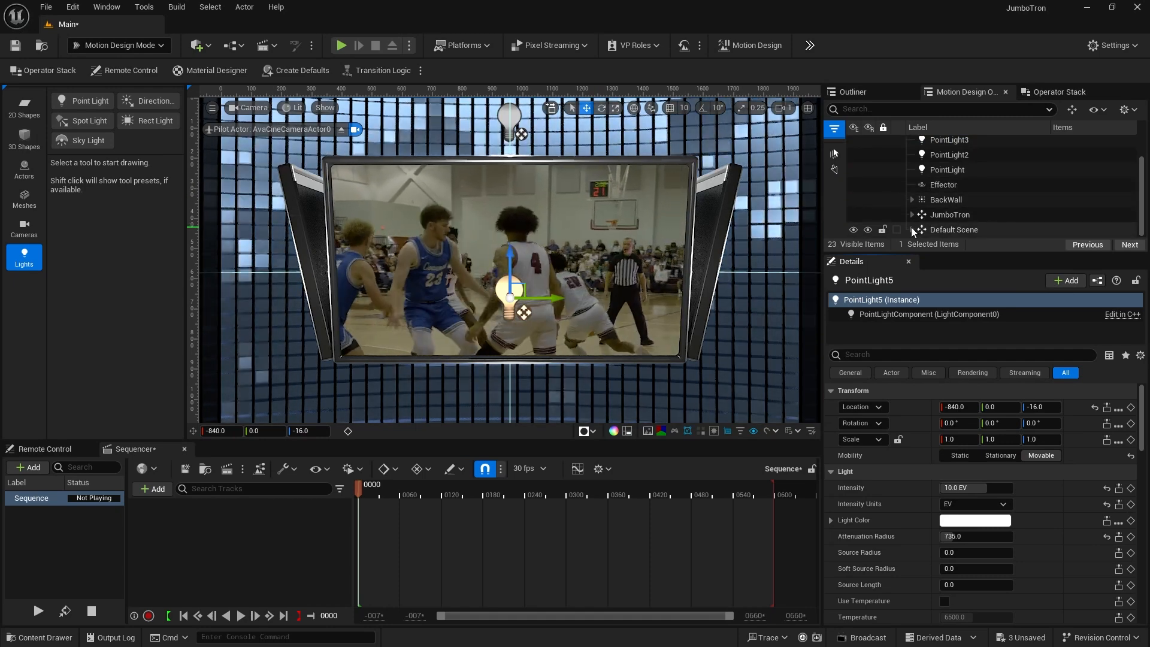
{"action": "scroll", "coordinate": [935, 207], "scroll_direction": "down", "scroll_amount": 4}
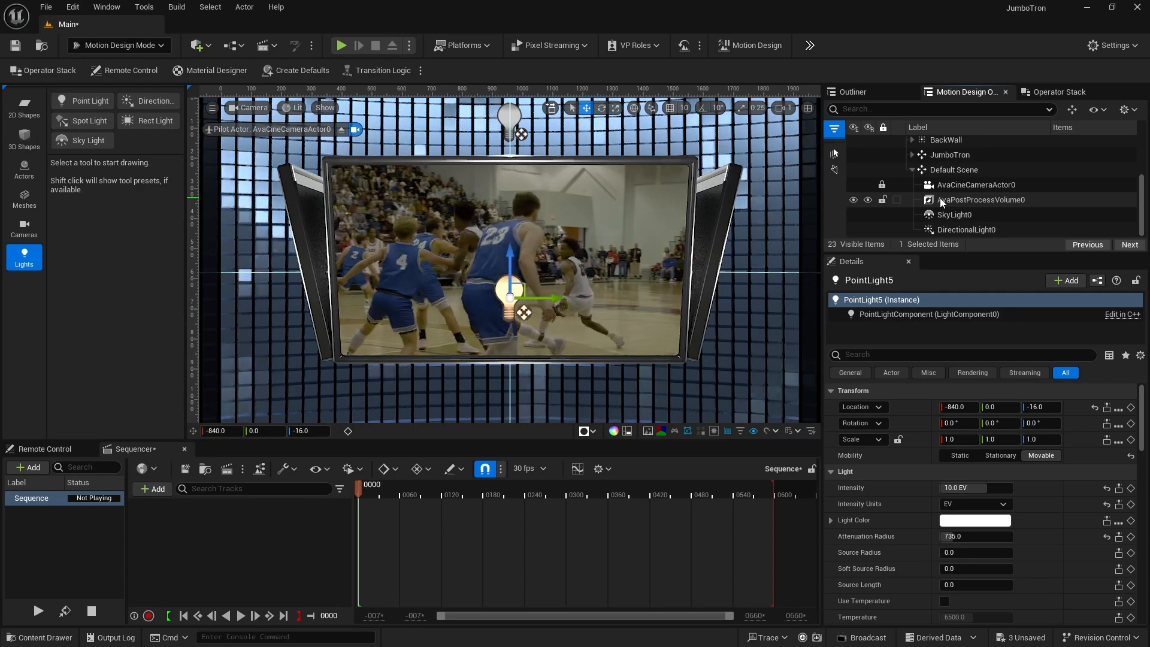
{"action": "left_click", "coordinate": [853, 215]}
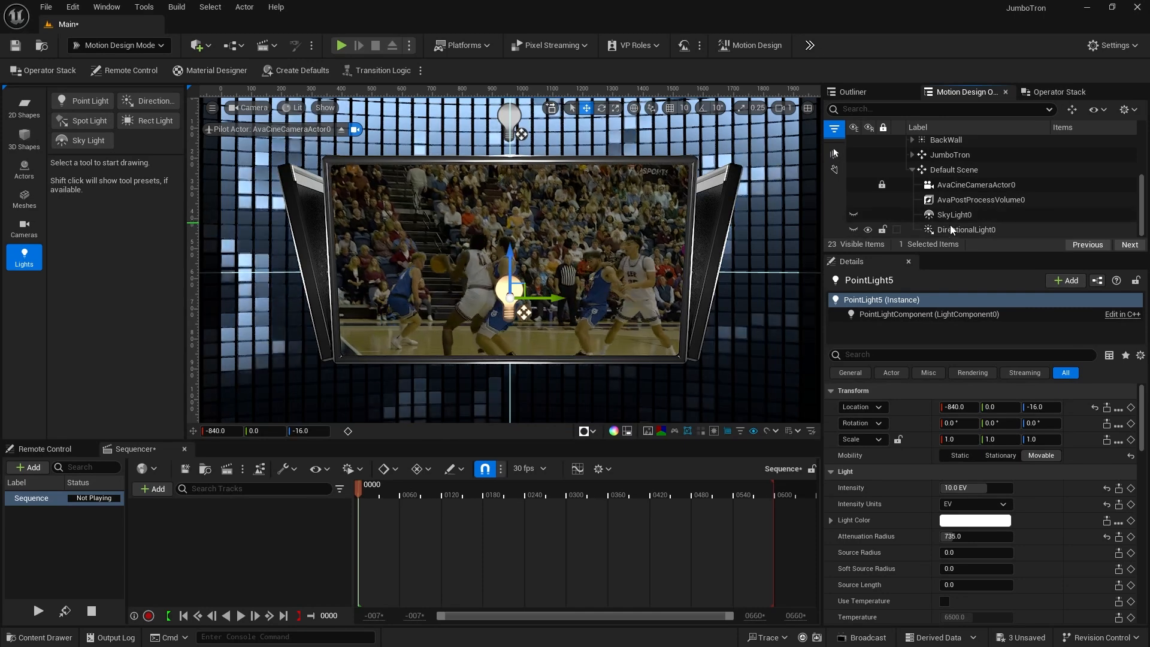
{"action": "left_click", "coordinate": [946, 215]}
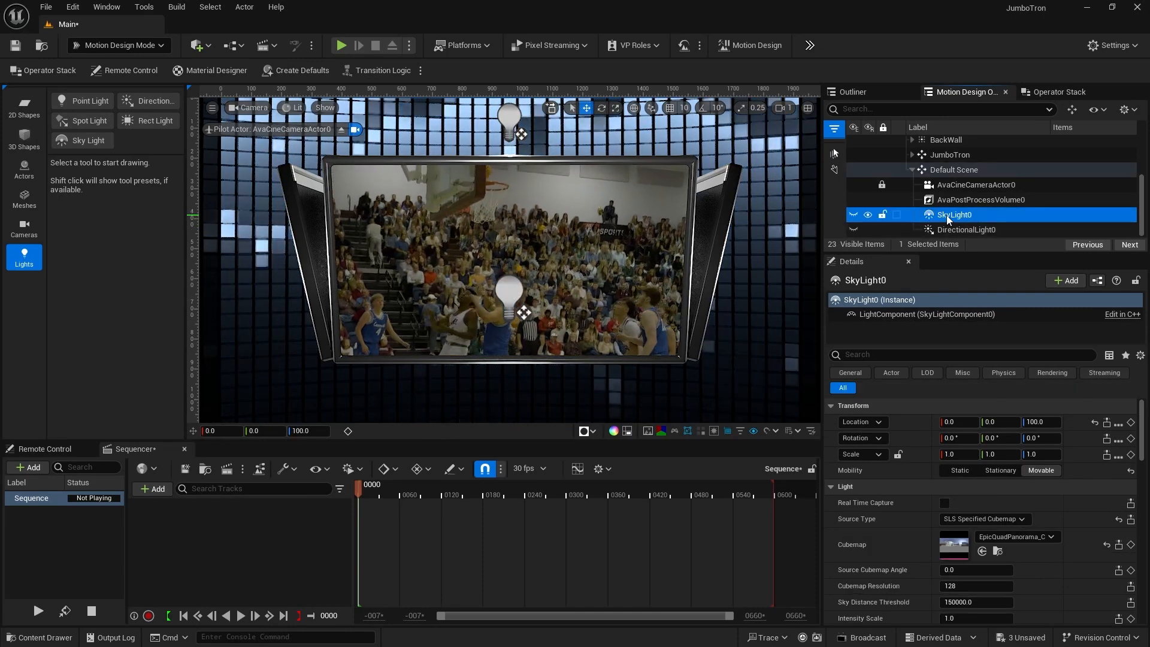
{"action": "key", "text": "Delete"}
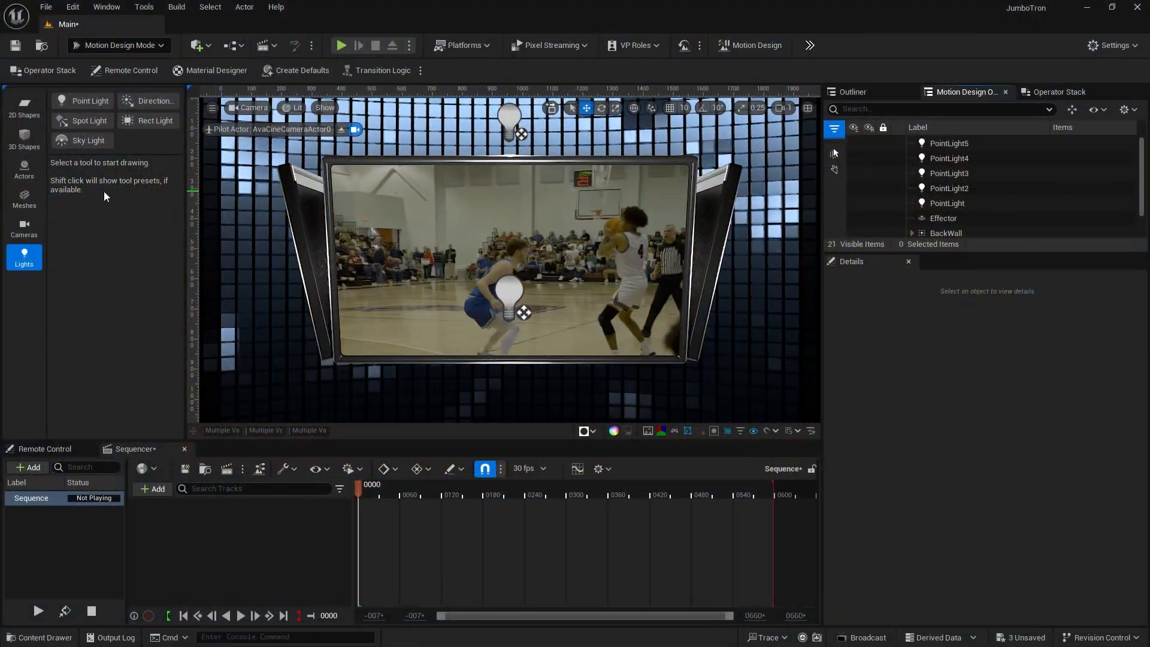
Create a default 2D ellipse, reset its location to the origin and hide the JumboTron group in the viewport
{"action": "left_click", "coordinate": [24, 108]}
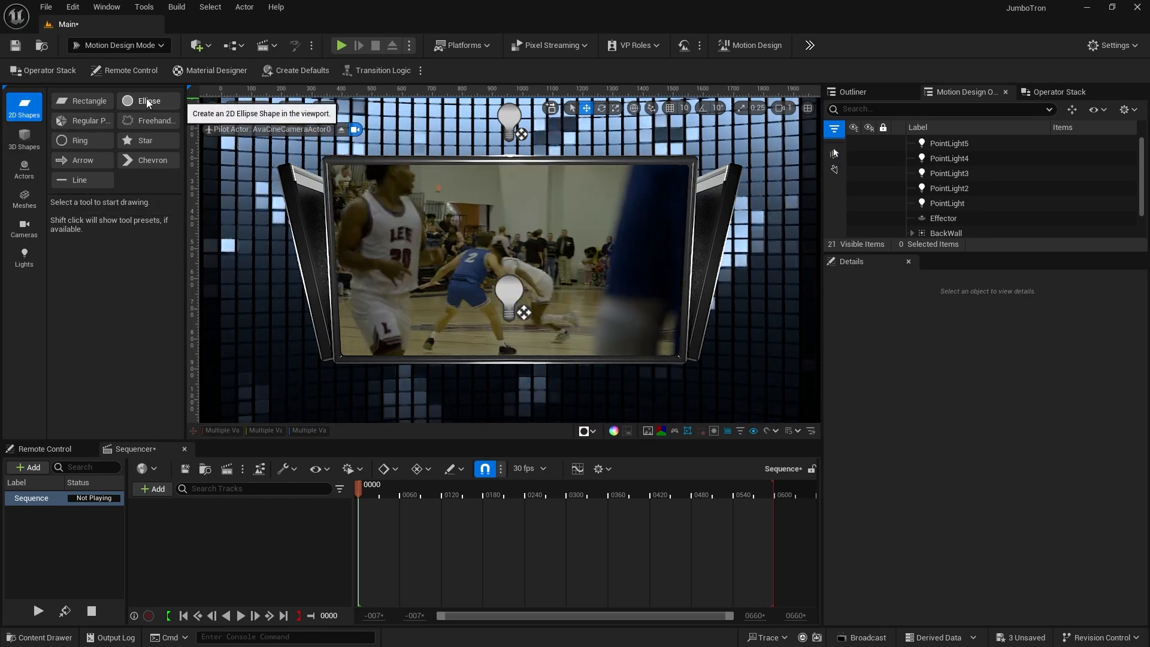
{"action": "left_click", "coordinate": [147, 102]}
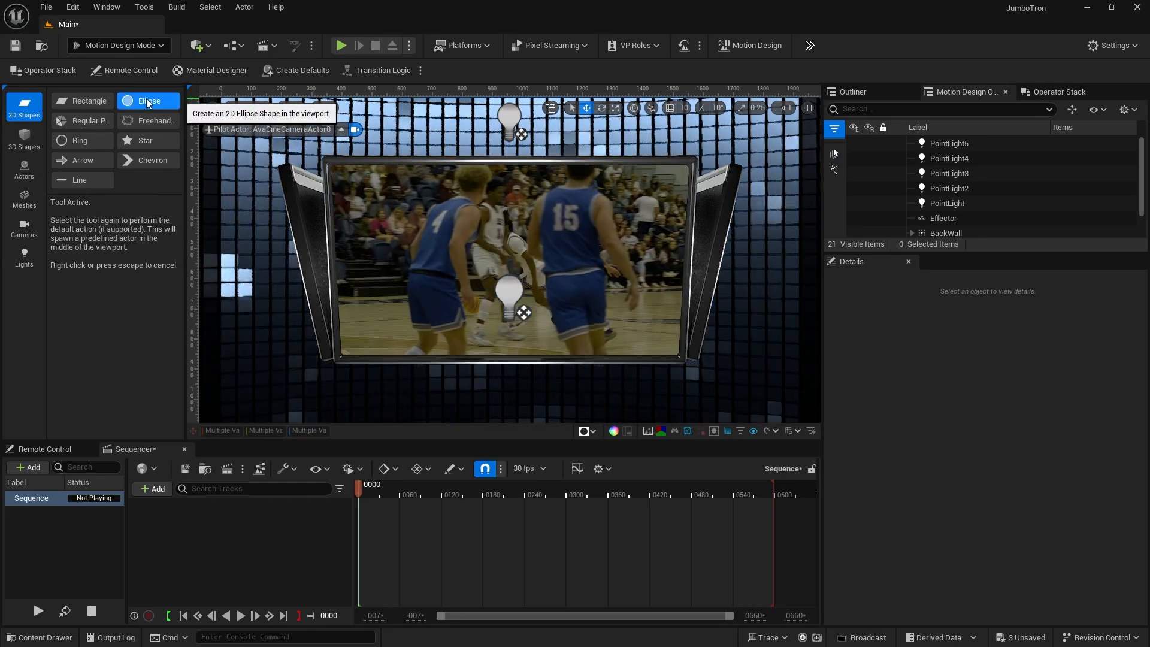
{"action": "left_click", "coordinate": [146, 98]}
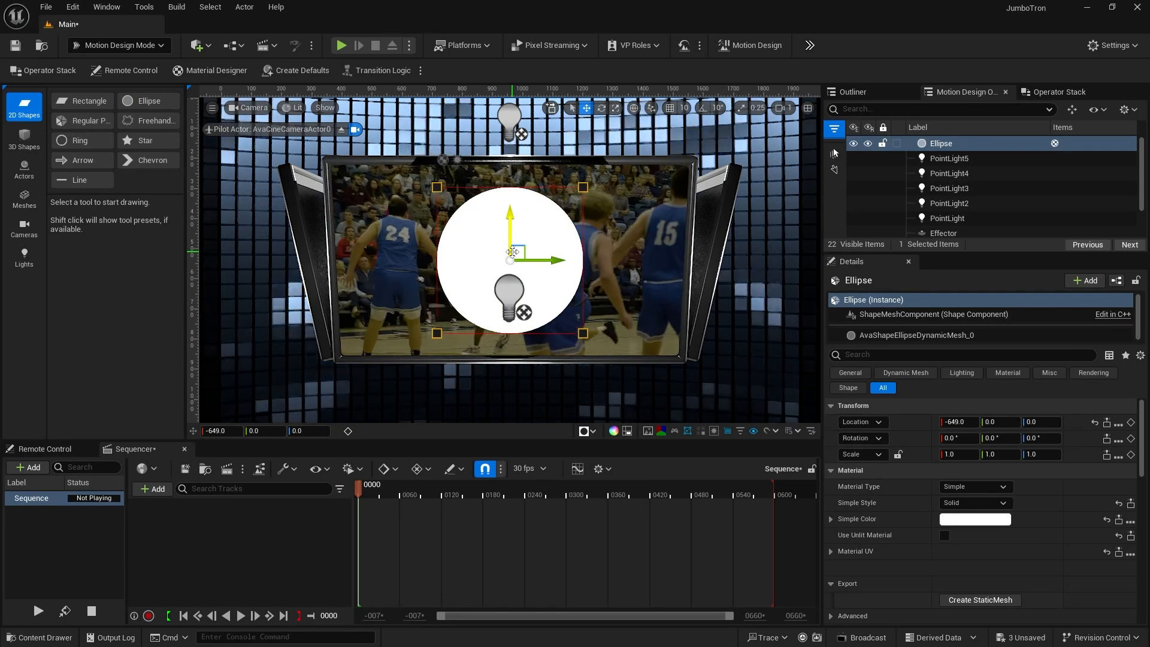
{"action": "left_click", "coordinate": [1094, 424]}
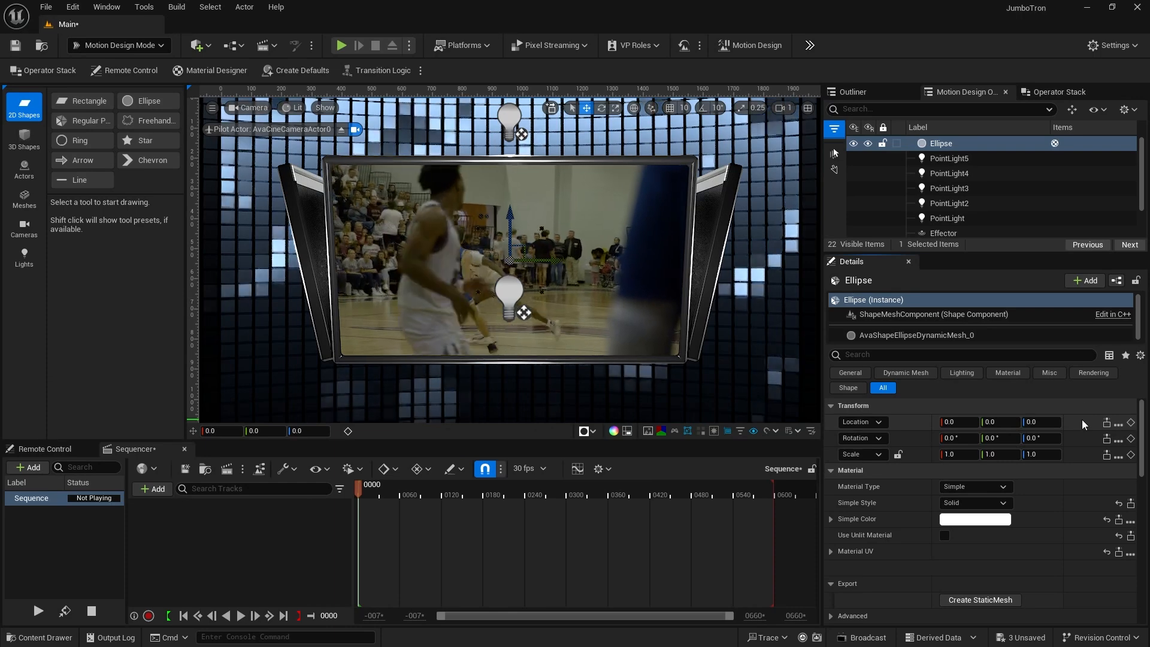
{"action": "scroll", "coordinate": [993, 215], "scroll_direction": "down", "scroll_amount": 1}
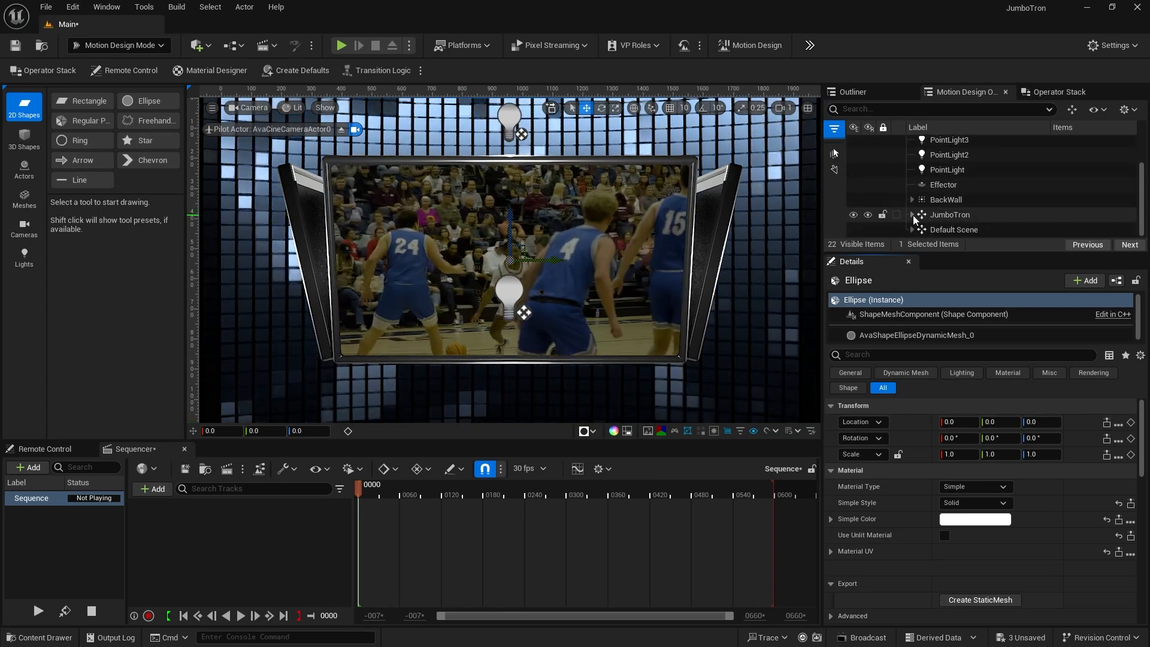
{"action": "left_click", "coordinate": [853, 215]}
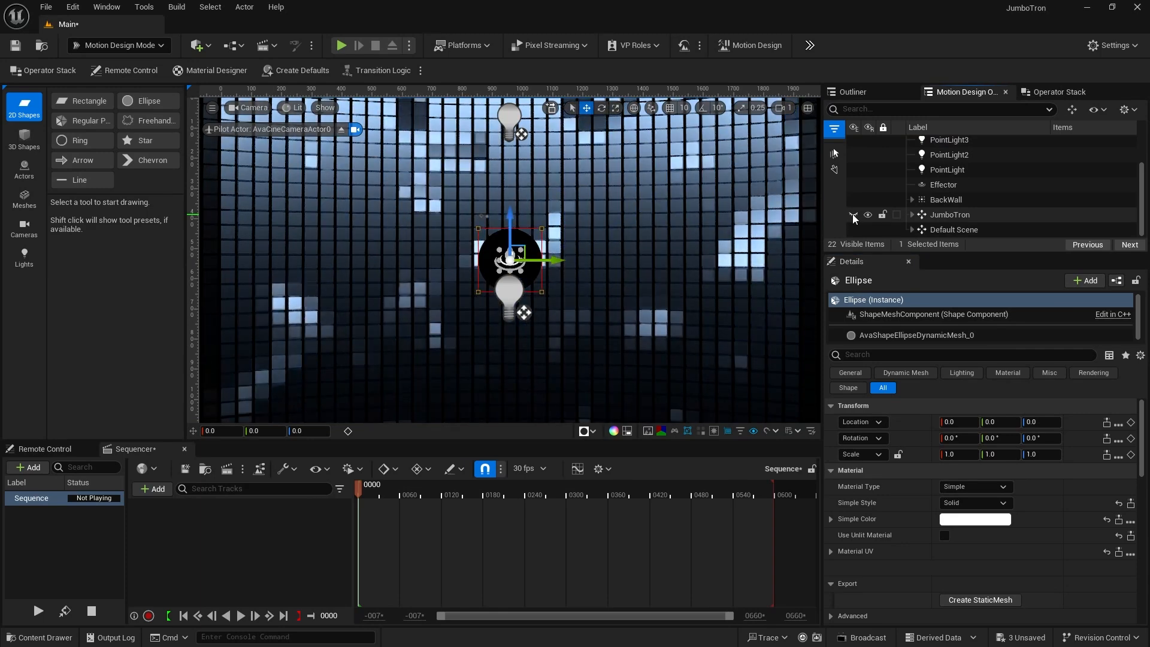
Set the ellipse's Z location to -20 and its Y rotation to 90°
{"action": "left_click", "coordinate": [1033, 421]}
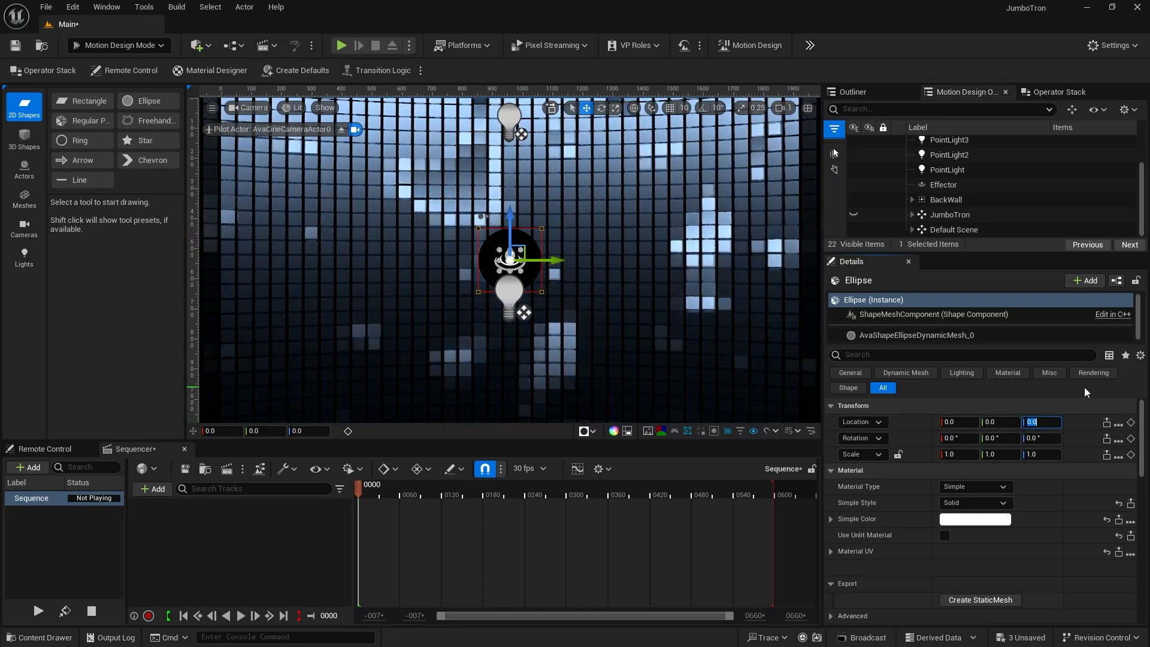
{"action": "type", "text": "-20"}
{"action": "key", "text": "Return"}
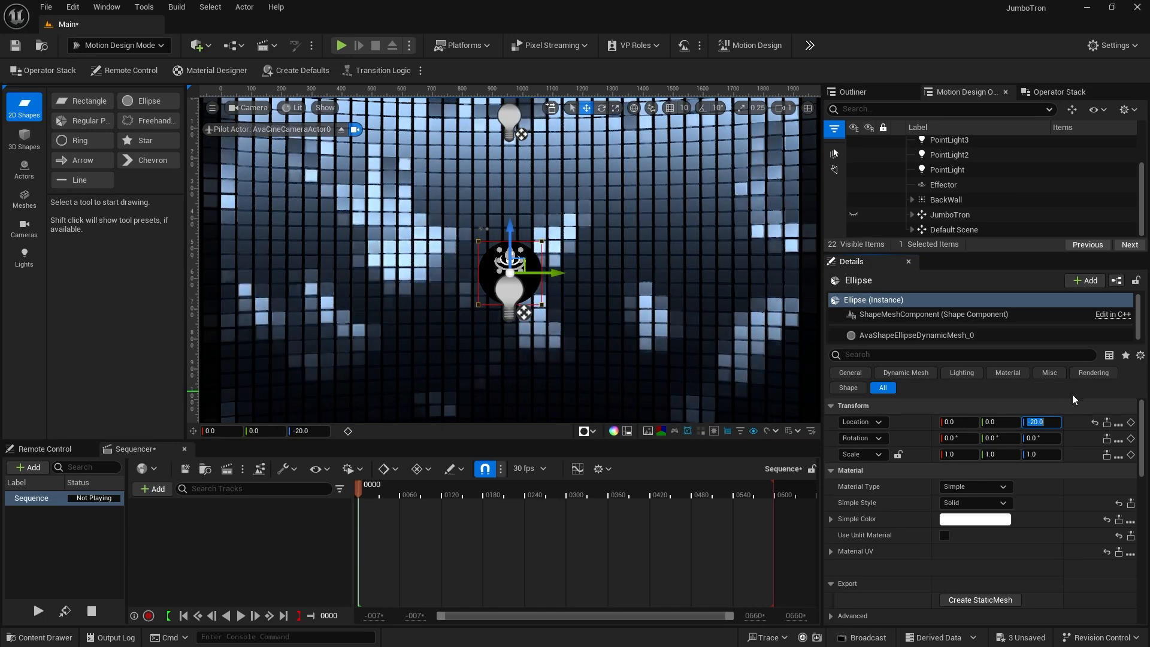
{"action": "left_click", "coordinate": [997, 438]}
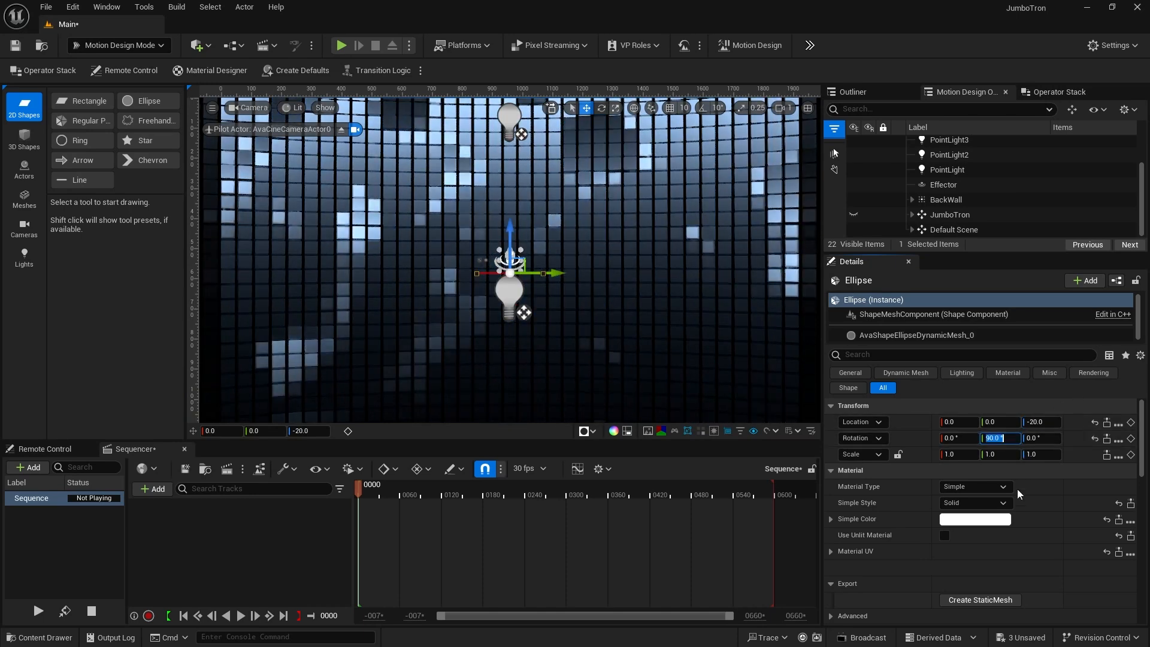
Set the ellipse's mesh size to 475 in X and Y and its number of sides to 128
{"action": "scroll", "coordinate": [957, 492], "scroll_direction": "down", "scroll_amount": 5}
{"action": "scroll", "coordinate": [957, 493], "scroll_direction": "down", "scroll_amount": 3}
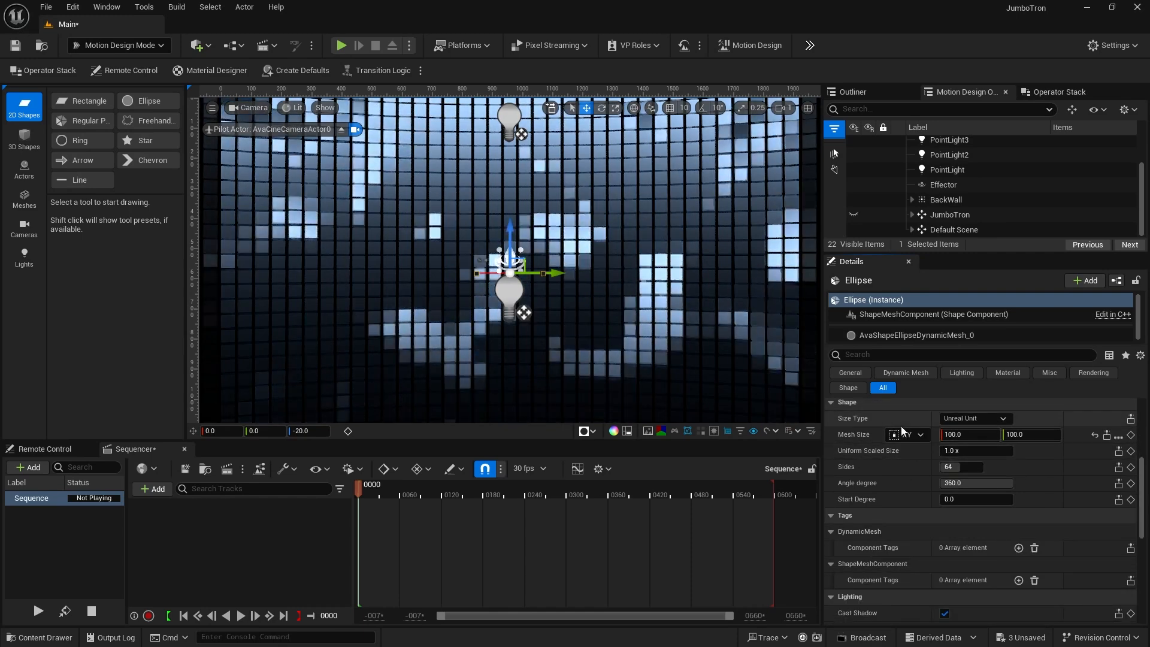
{"action": "left_click", "coordinate": [953, 435]}
{"action": "type", "text": "475"}
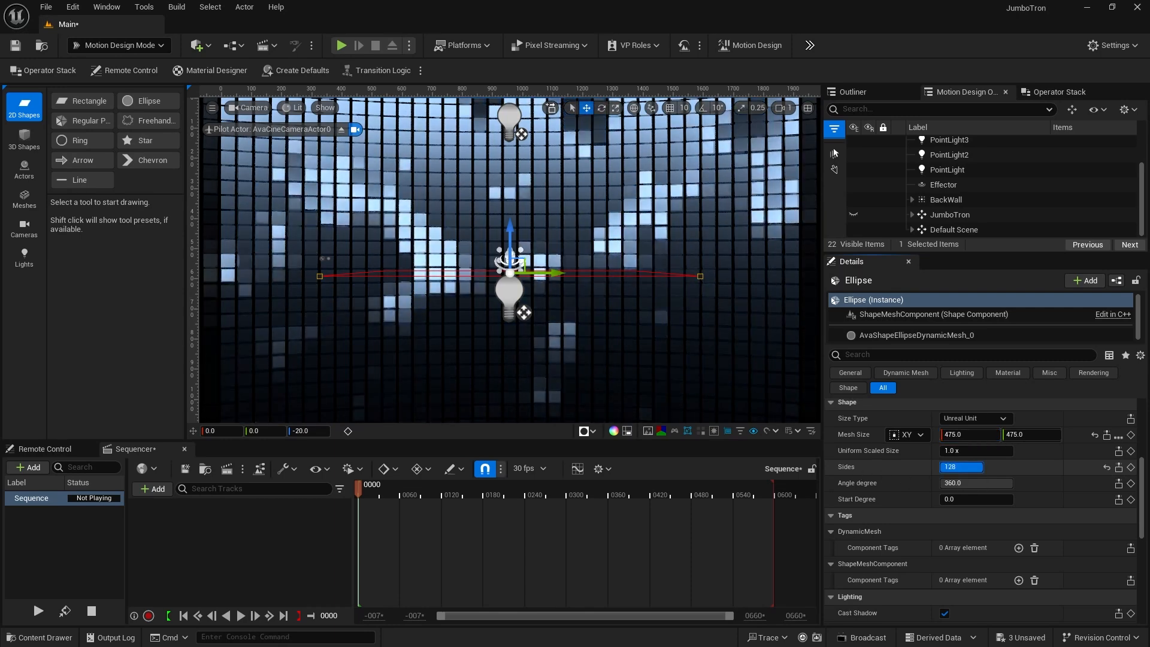
{"action": "left_click_drag", "start_coordinate": [962, 467], "coordinate": [982, 467]}
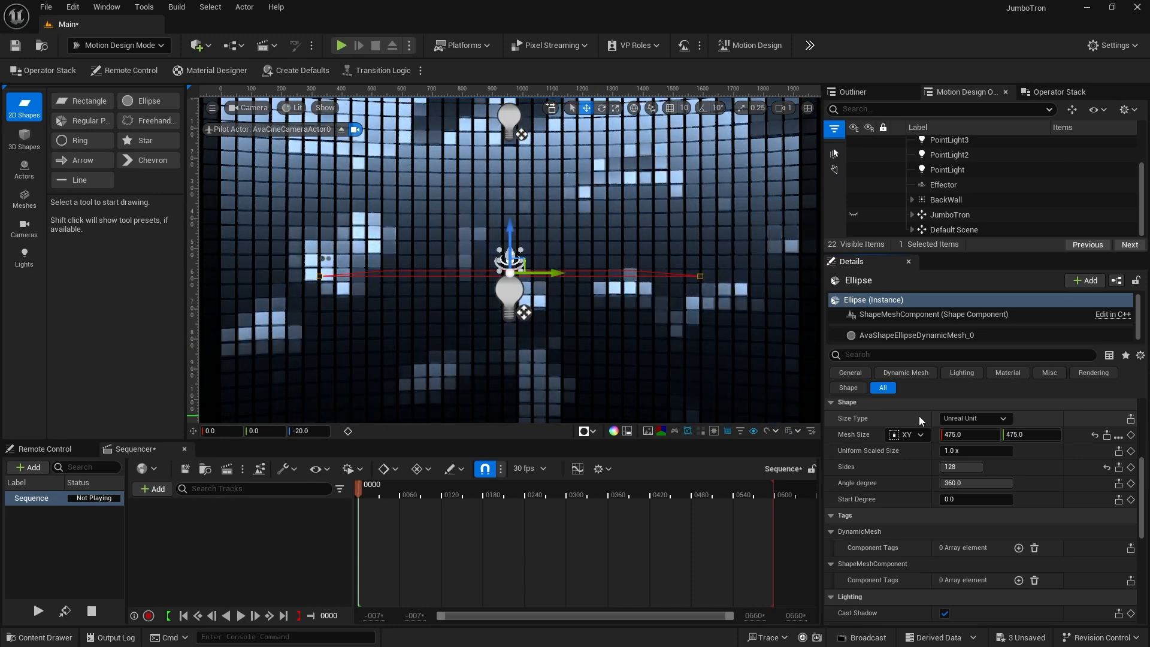
{"action": "scroll", "coordinate": [959, 184], "scroll_direction": "up", "scroll_amount": 3}
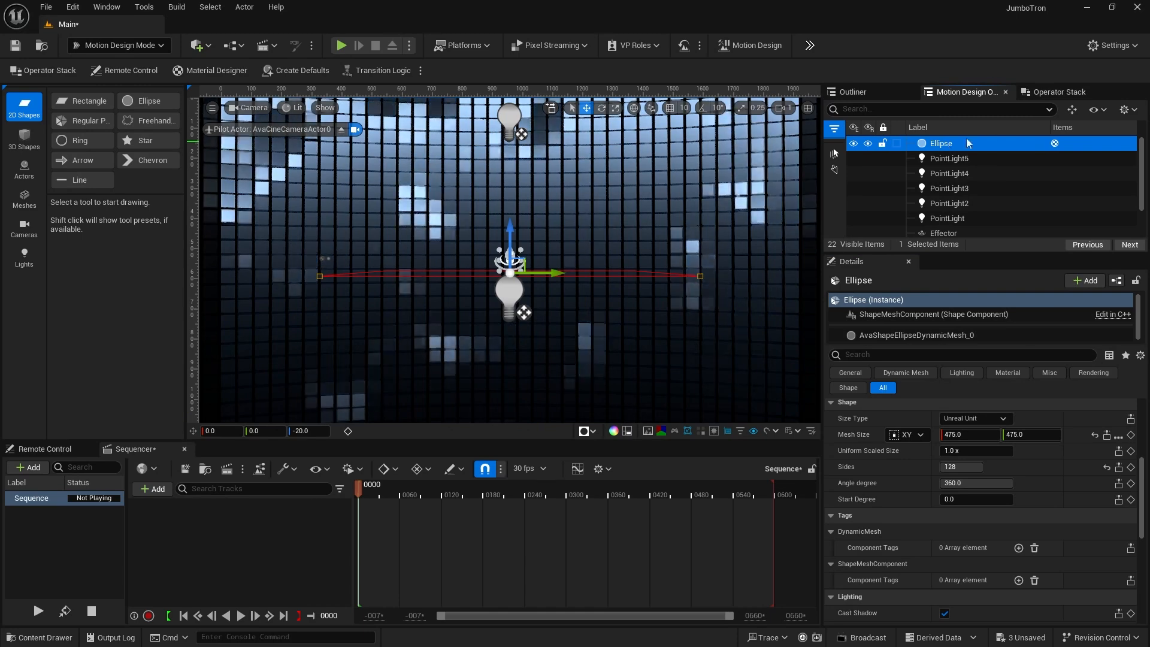
Add an Outline modifier to the ellipse and set its outset distance to 20
{"action": "left_click", "coordinate": [1055, 93]}
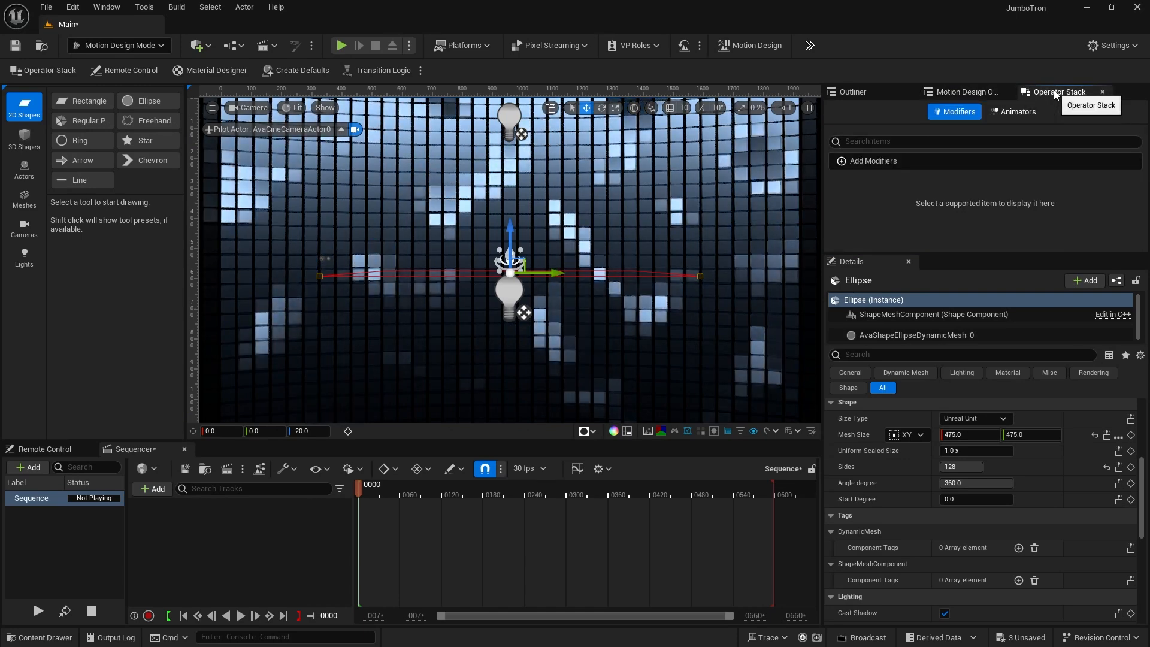
{"action": "left_click", "coordinate": [940, 161]}
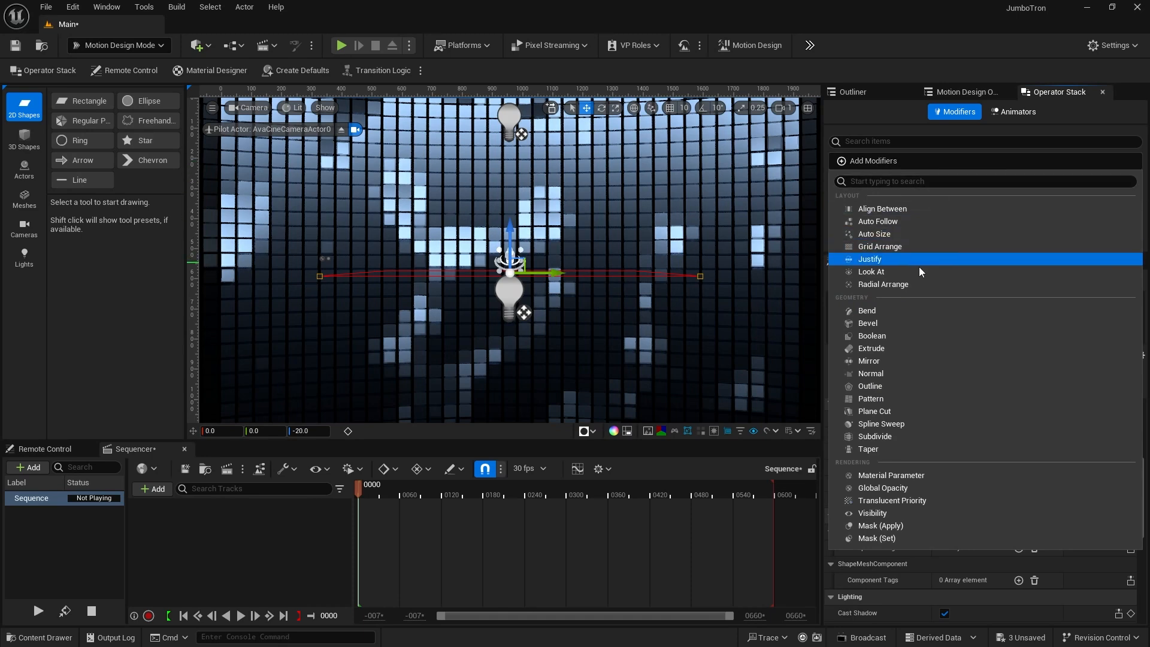
{"action": "left_click", "coordinate": [894, 389]}
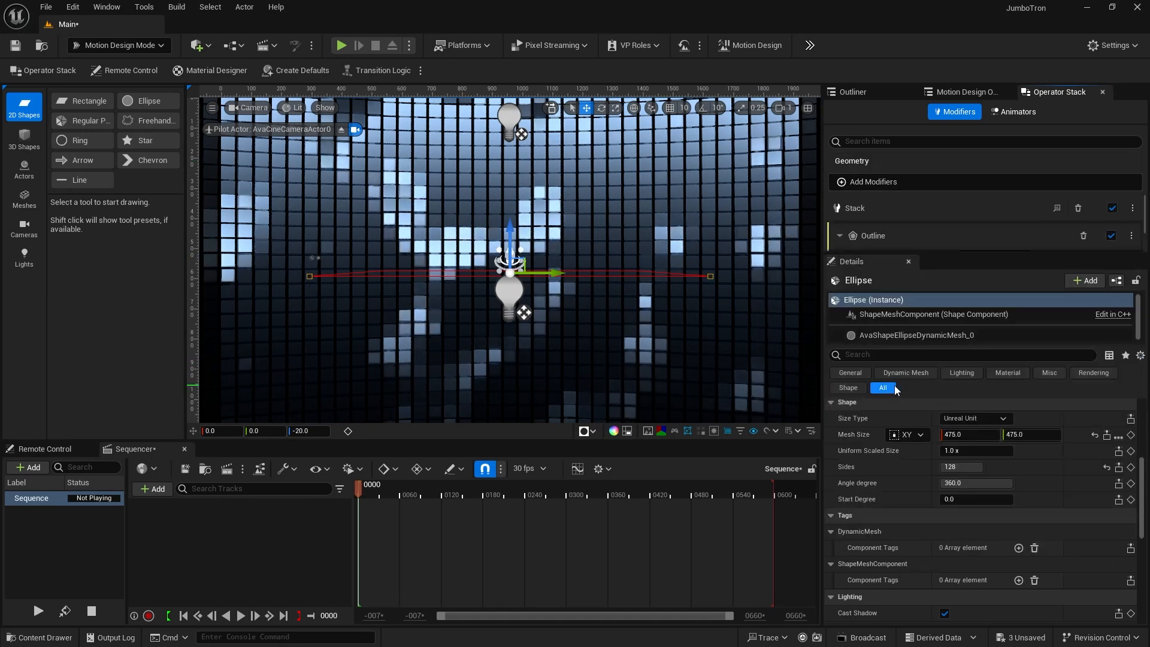
{"action": "left_click_drag", "start_coordinate": [892, 251], "coordinate": [907, 340]}
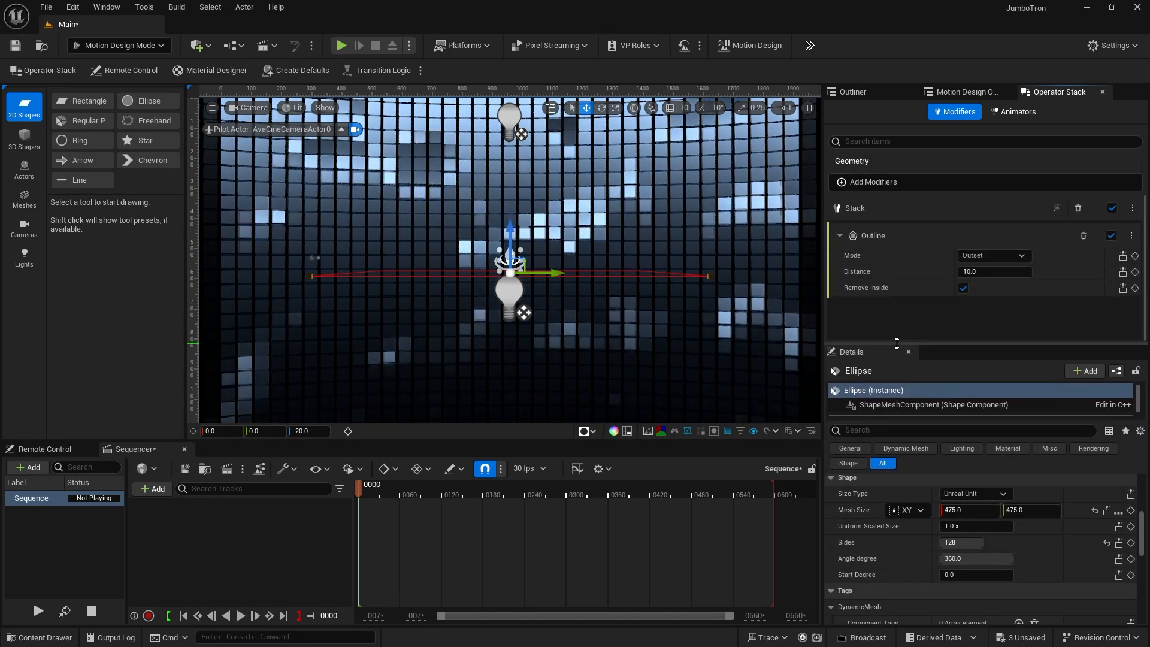
{"action": "left_click", "coordinate": [970, 271]}
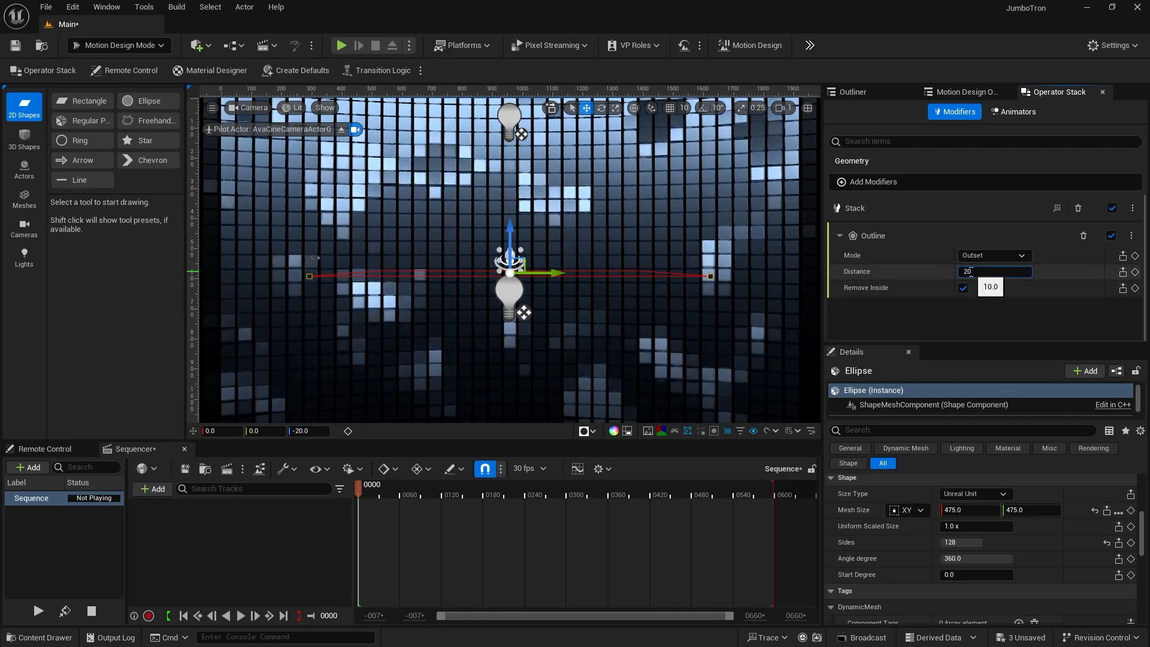
{"action": "type", "text": "20"}
{"action": "key", "text": "Return"}
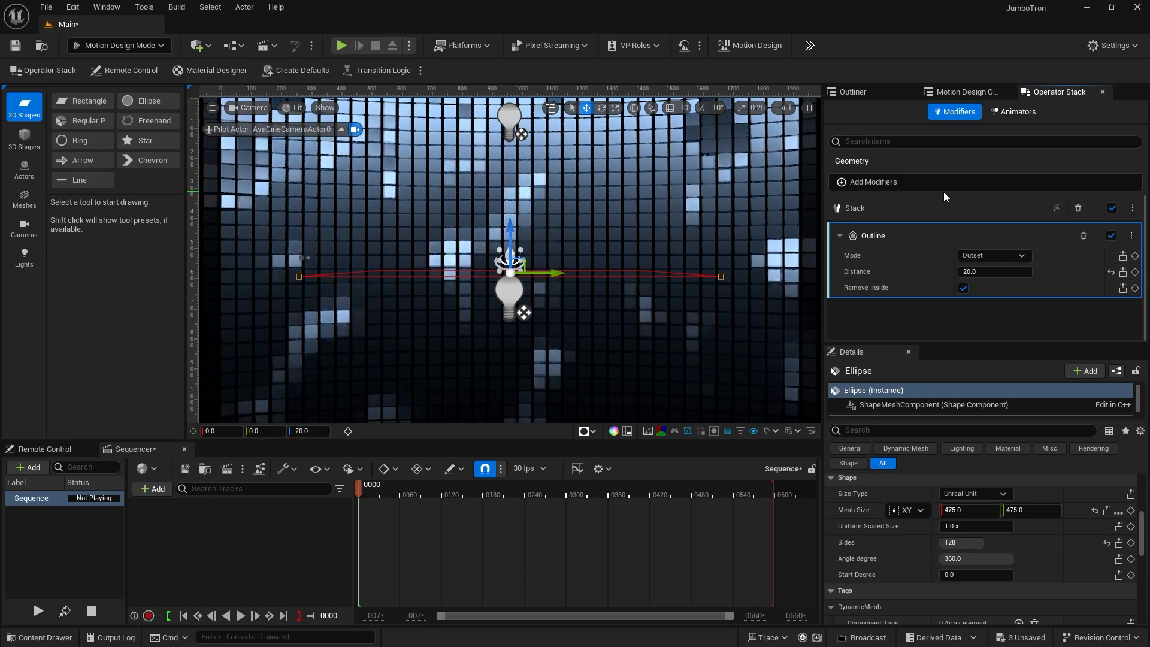
Add an Extrude modifier to the outlined ellipse and set its extrude depth to 40 cm
{"action": "left_click", "coordinate": [920, 180]}
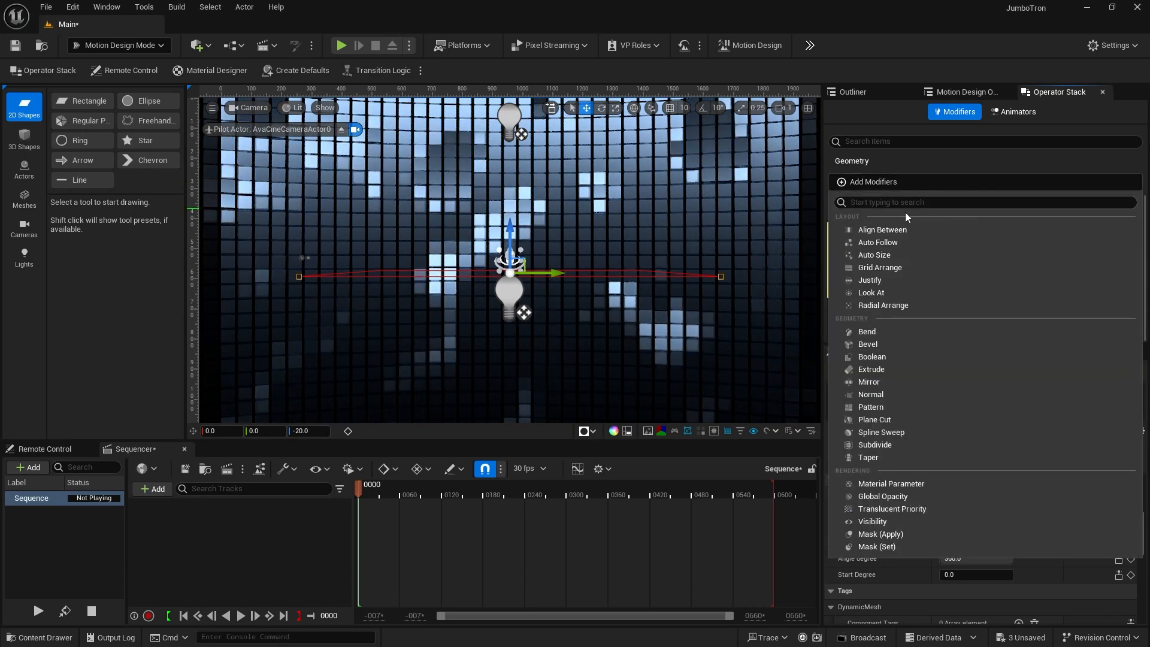
{"action": "left_click", "coordinate": [890, 370]}
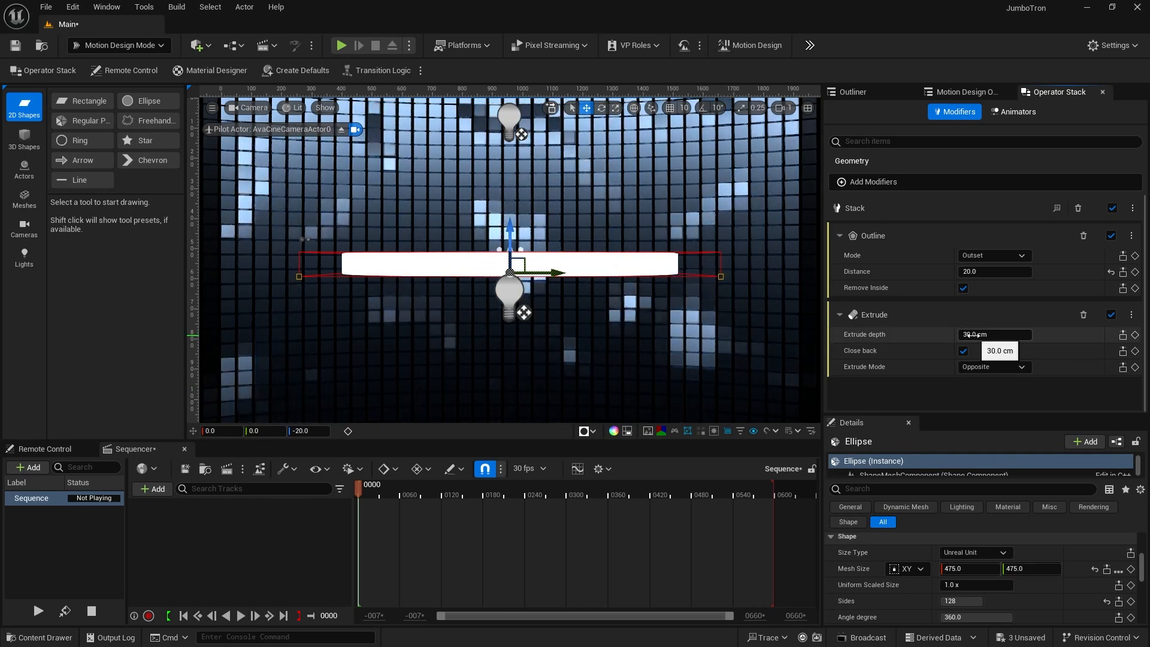
{"action": "left_click", "coordinate": [969, 336]}
{"action": "type", "text": "40"}
Switch the extruded ring's material type to Asset and assign the hot blued steel material, searching for "hot blue"
{"action": "left_click_drag", "start_coordinate": [898, 415], "coordinate": [898, 242]}
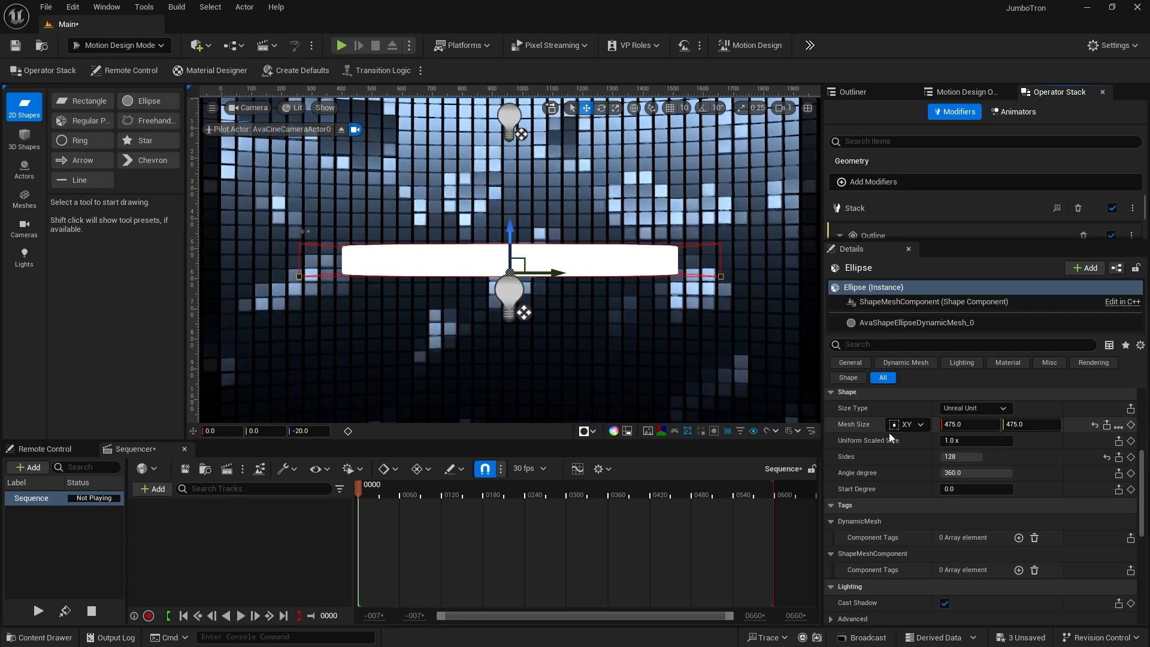
{"action": "scroll", "coordinate": [891, 446], "scroll_direction": "up", "scroll_amount": 3}
{"action": "scroll", "coordinate": [891, 446], "scroll_direction": "up", "scroll_amount": 8}
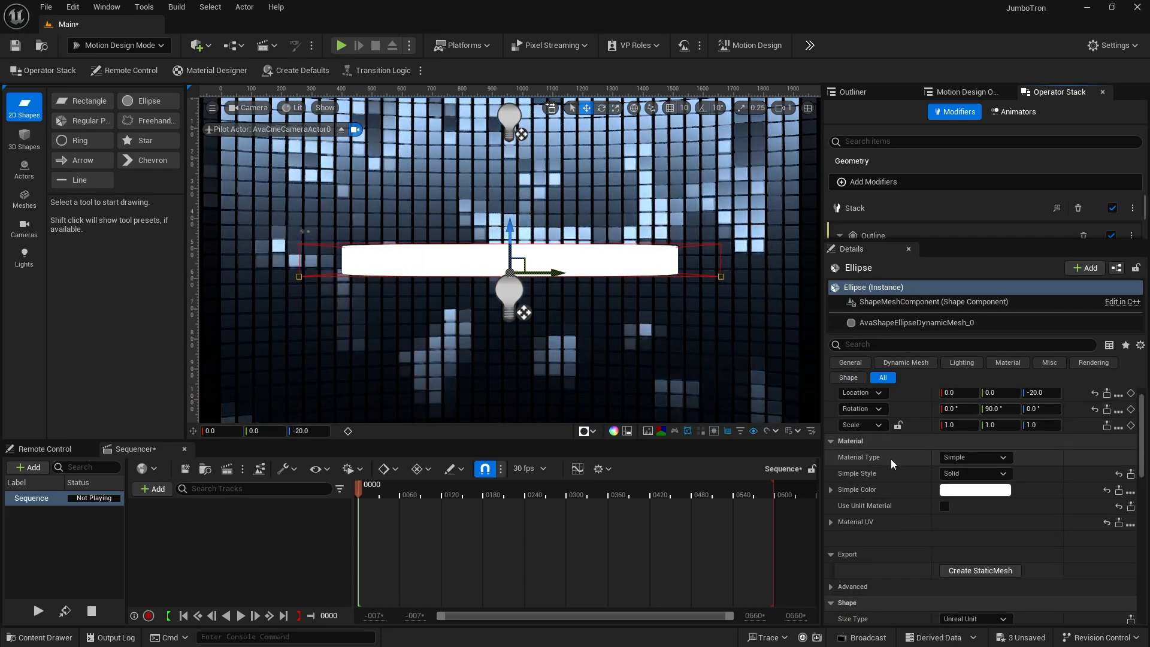
{"action": "left_click", "coordinate": [969, 456]}
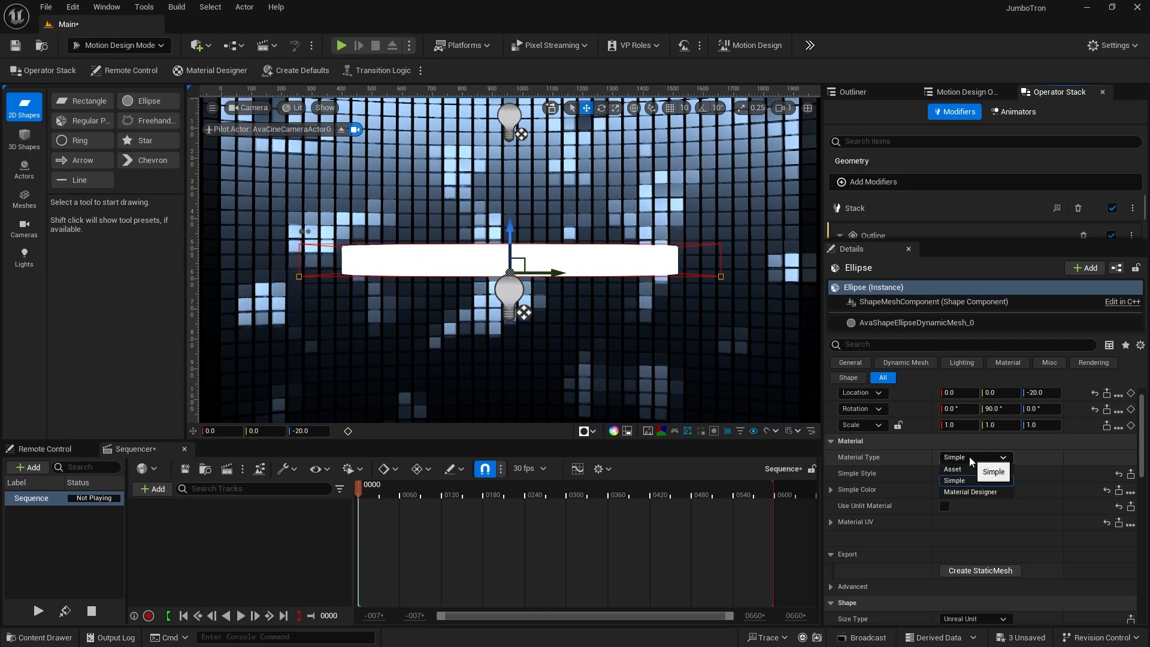
{"action": "left_click", "coordinate": [967, 470]}
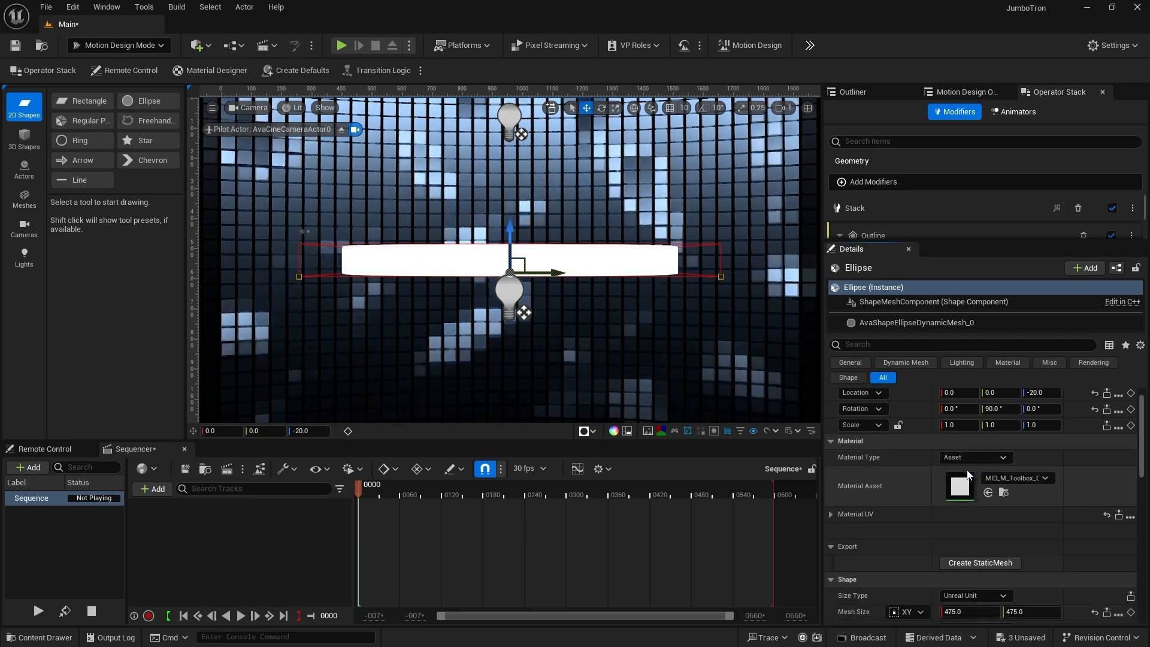
{"action": "left_click", "coordinate": [1006, 478]}
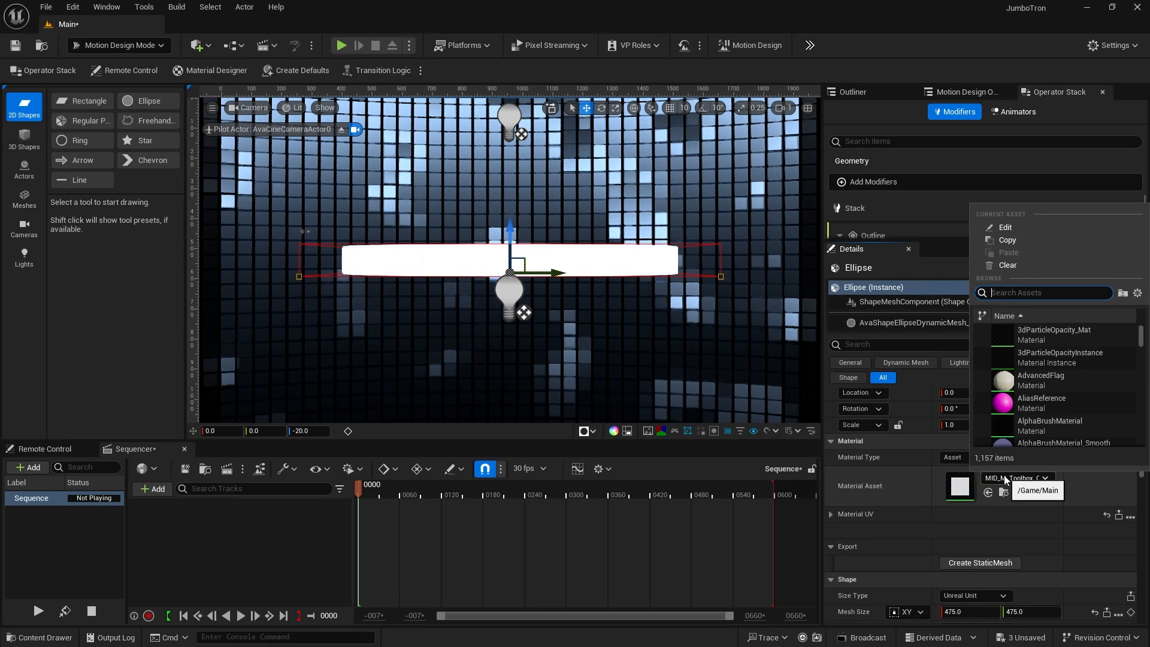
{"action": "type", "text": "hot blue"}
{"action": "left_click", "coordinate": [998, 354]}
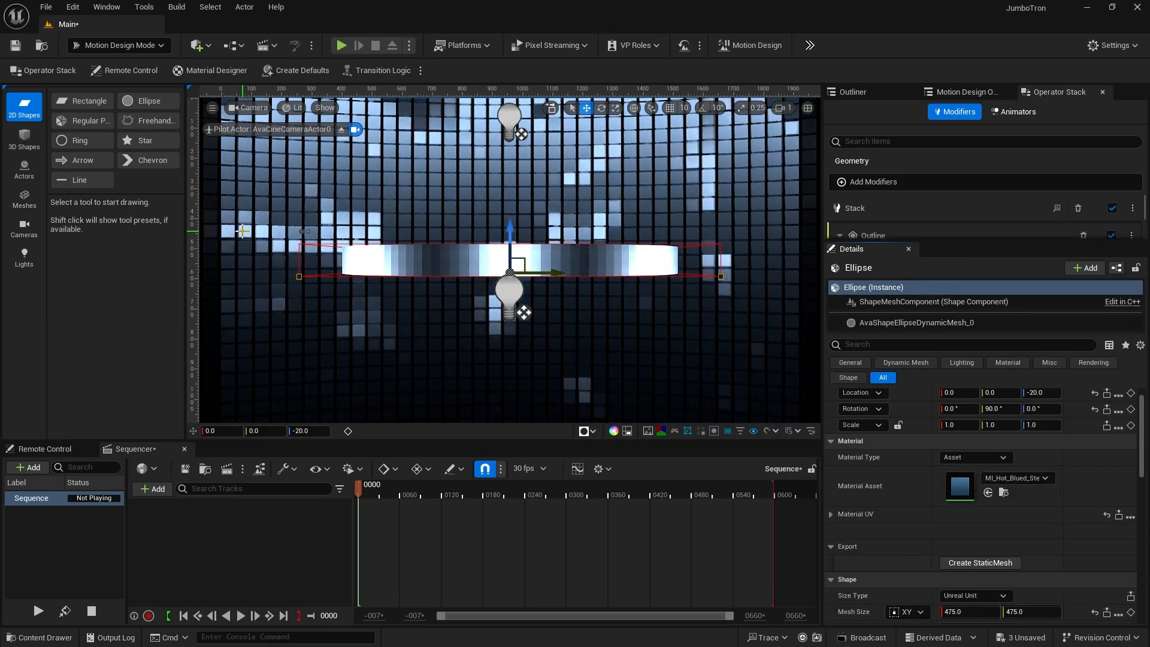
Create a second ellipse, reset its location to the origin, and set its Z location to 20 and Y rotation to 90°
{"action": "double_click", "coordinate": [147, 102]}
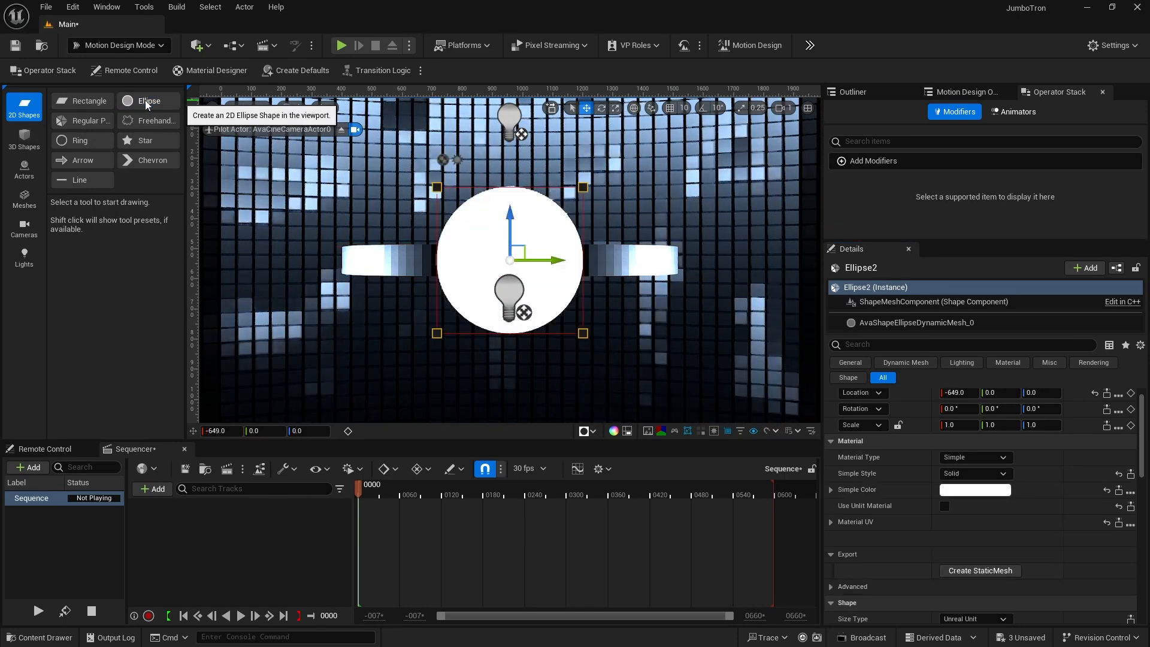
{"action": "left_click", "coordinate": [1094, 393]}
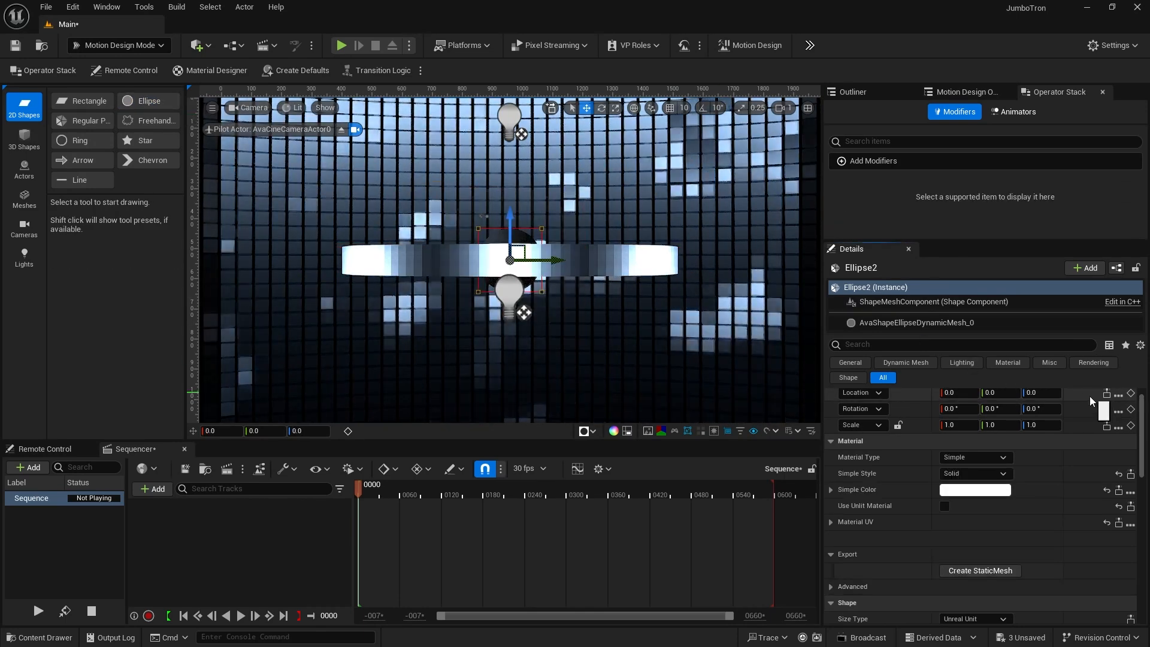
{"action": "scroll", "coordinate": [1085, 398], "scroll_direction": "up", "scroll_amount": 1}
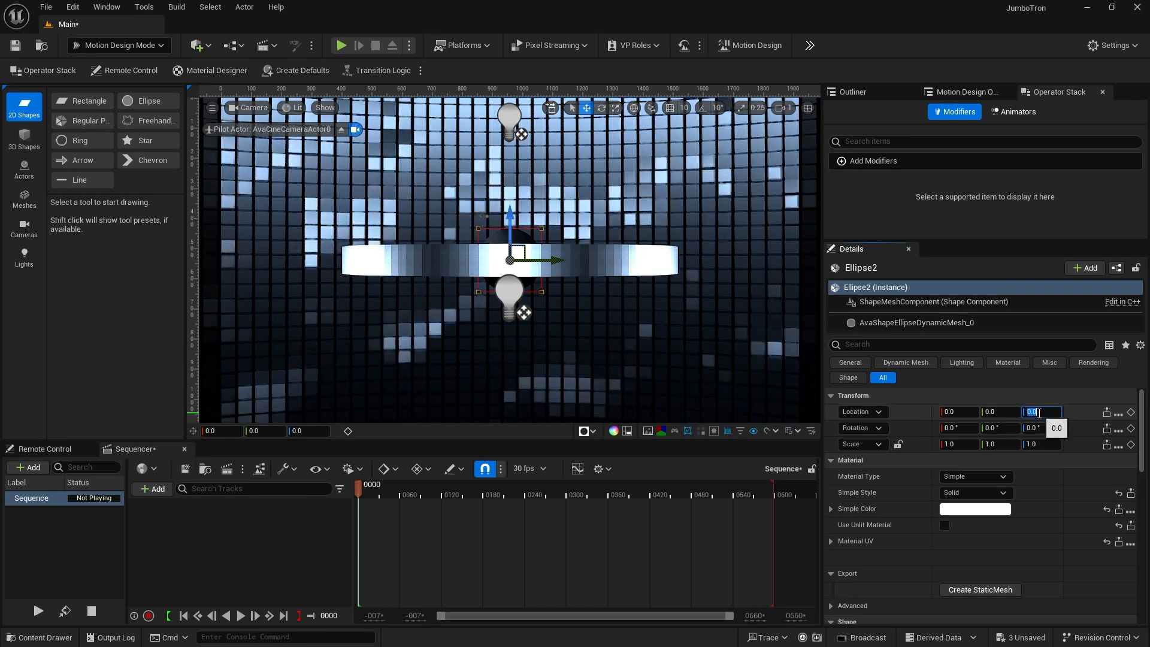
{"action": "key", "text": "Return"}
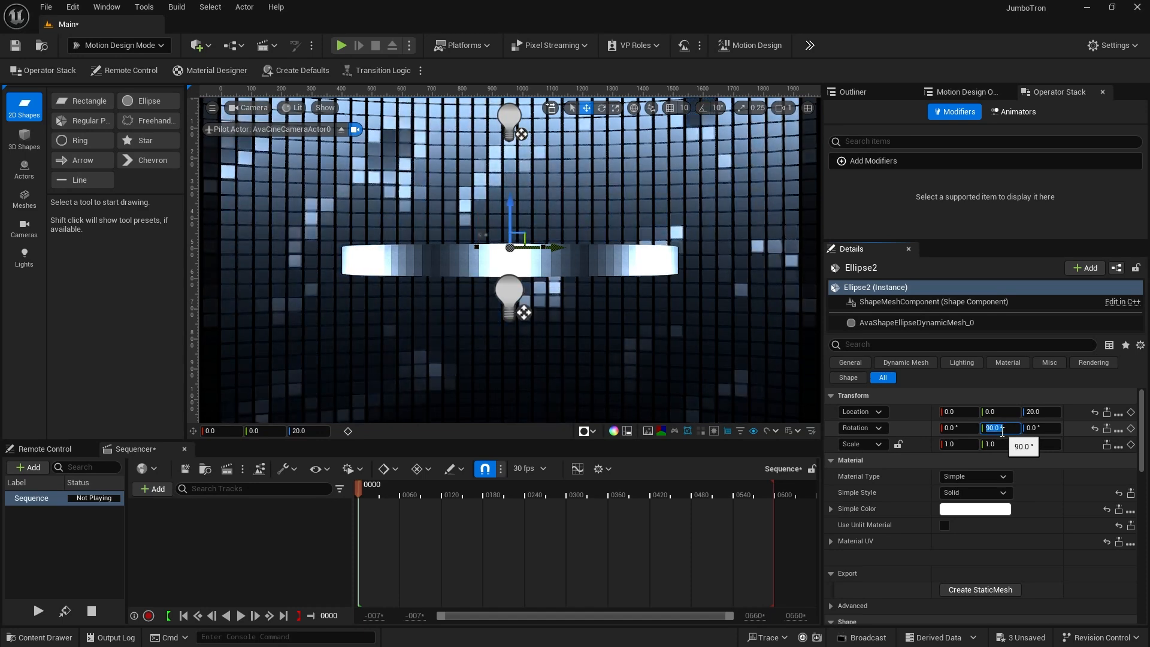
Set the second ellipse's mesh size to 475 in X and Y and its number of sides to 128
{"action": "scroll", "coordinate": [1003, 479], "scroll_direction": "down", "scroll_amount": 5}
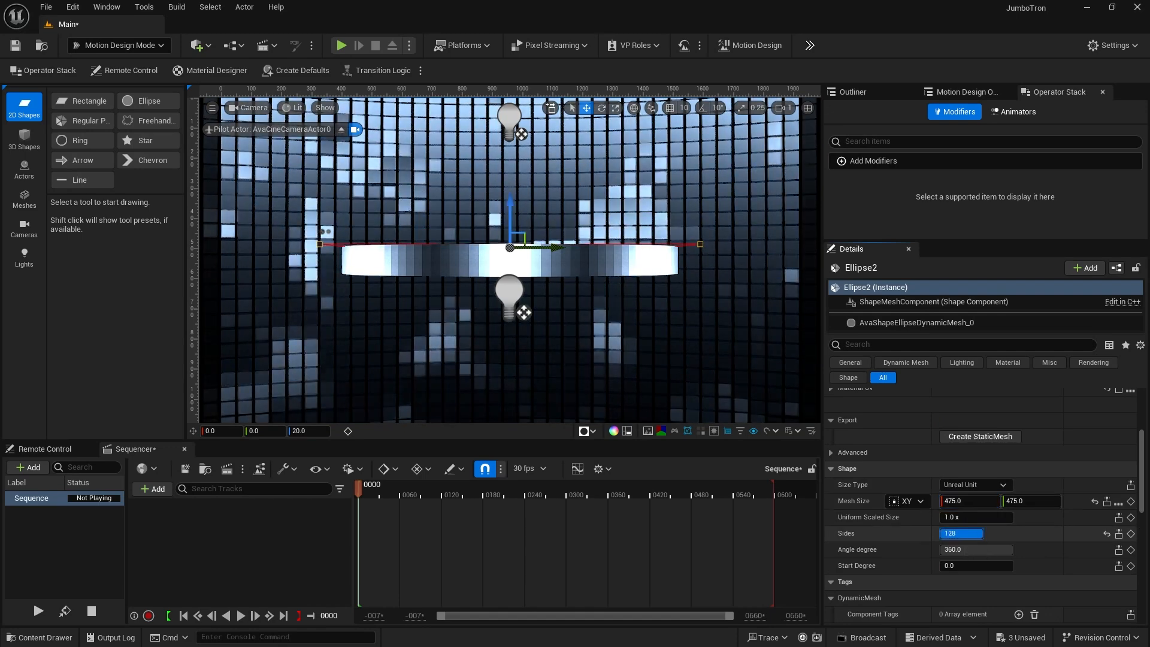
{"action": "scroll", "coordinate": [1001, 537], "scroll_direction": "down", "scroll_amount": 1}
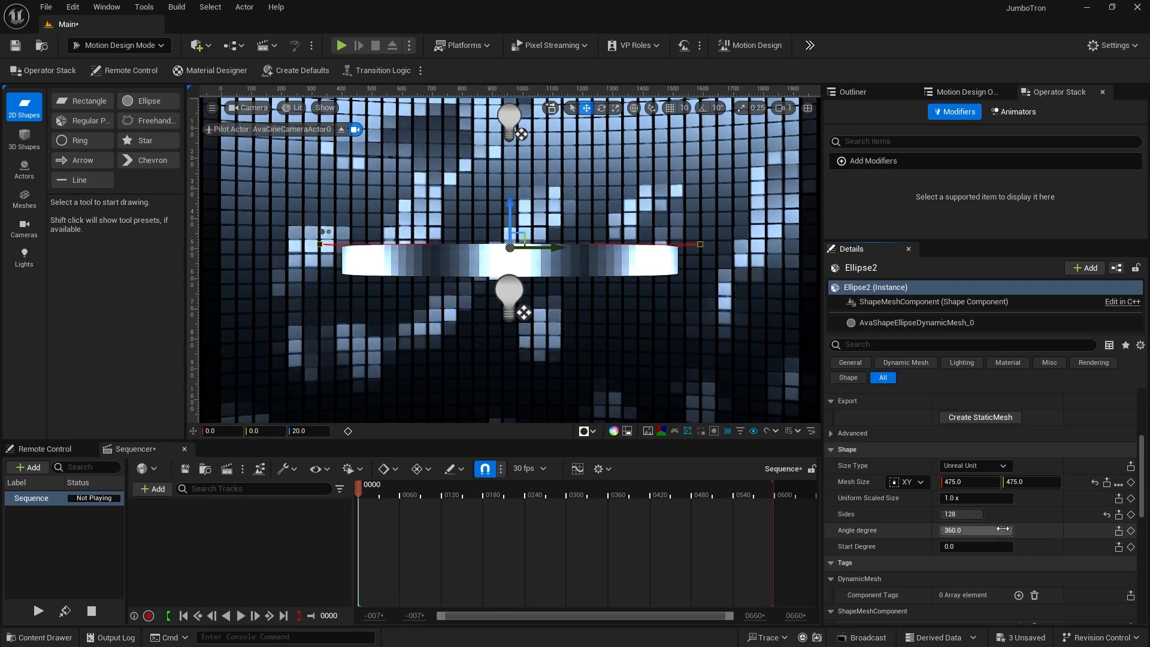
{"action": "scroll", "coordinate": [1007, 519], "scroll_direction": "up", "scroll_amount": 2}
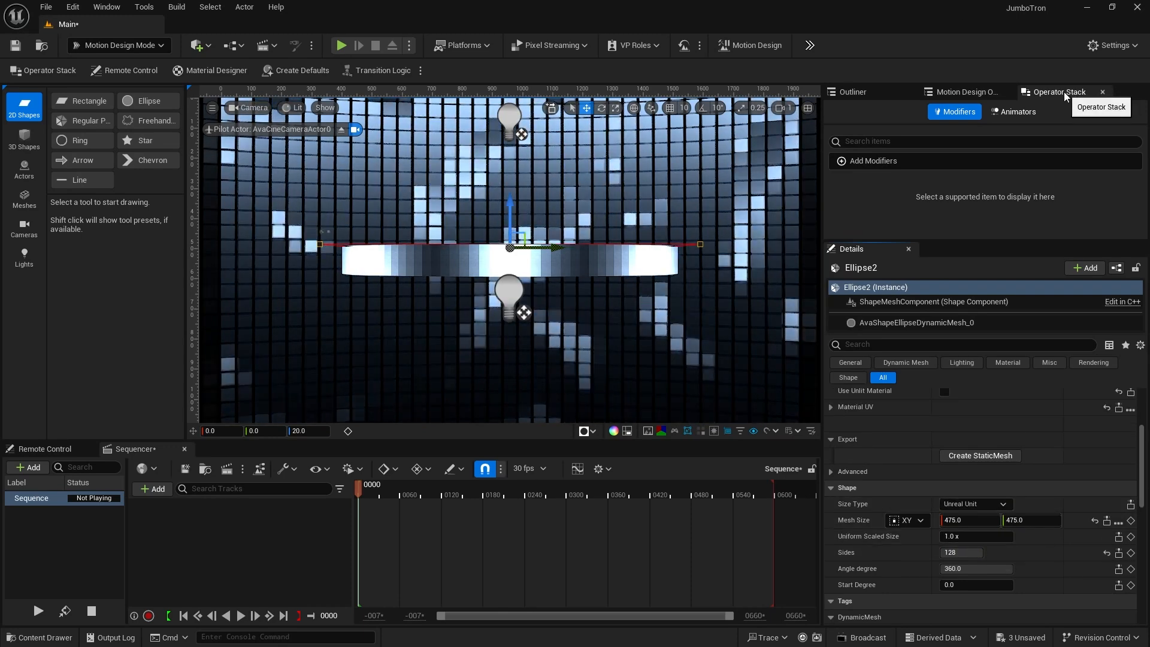
Add an Outline modifier to the second ellipse and set its outset distance to 24
{"action": "left_click", "coordinate": [923, 166]}
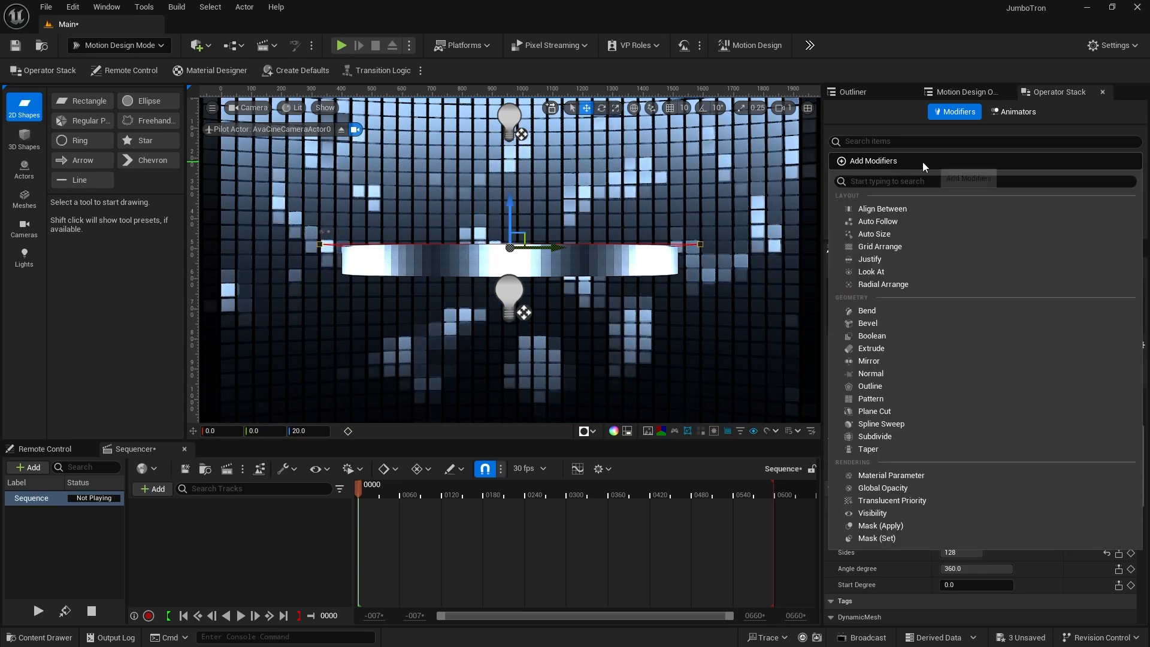
{"action": "left_click", "coordinate": [886, 385]}
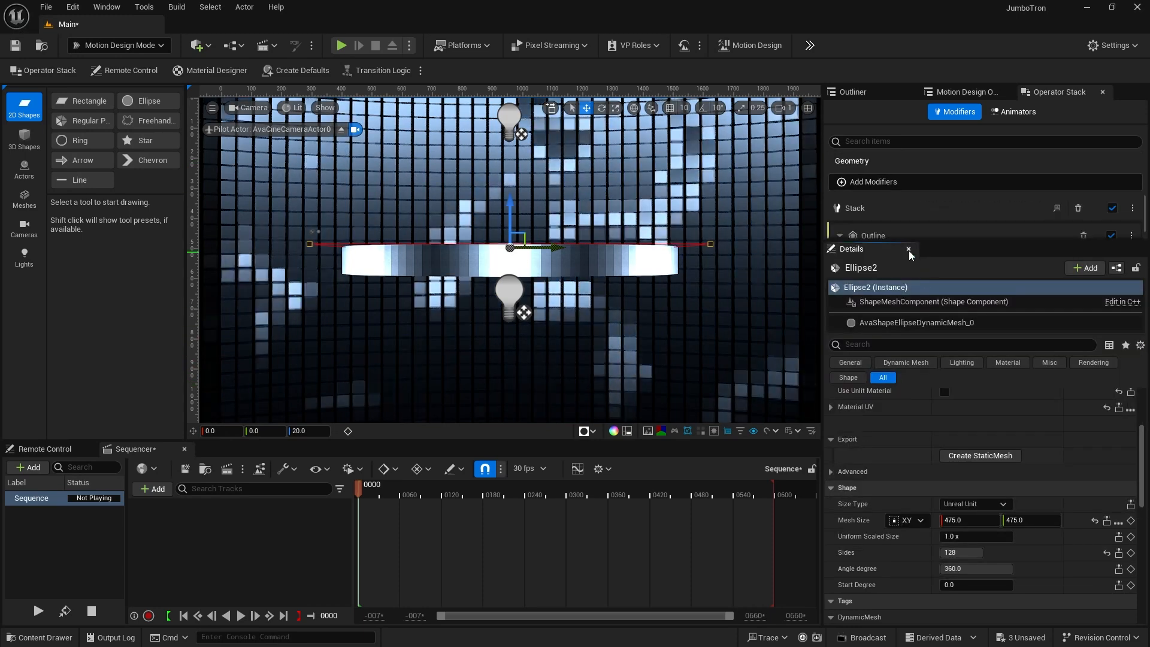
{"action": "left_click_drag", "start_coordinate": [891, 241], "coordinate": [892, 342]}
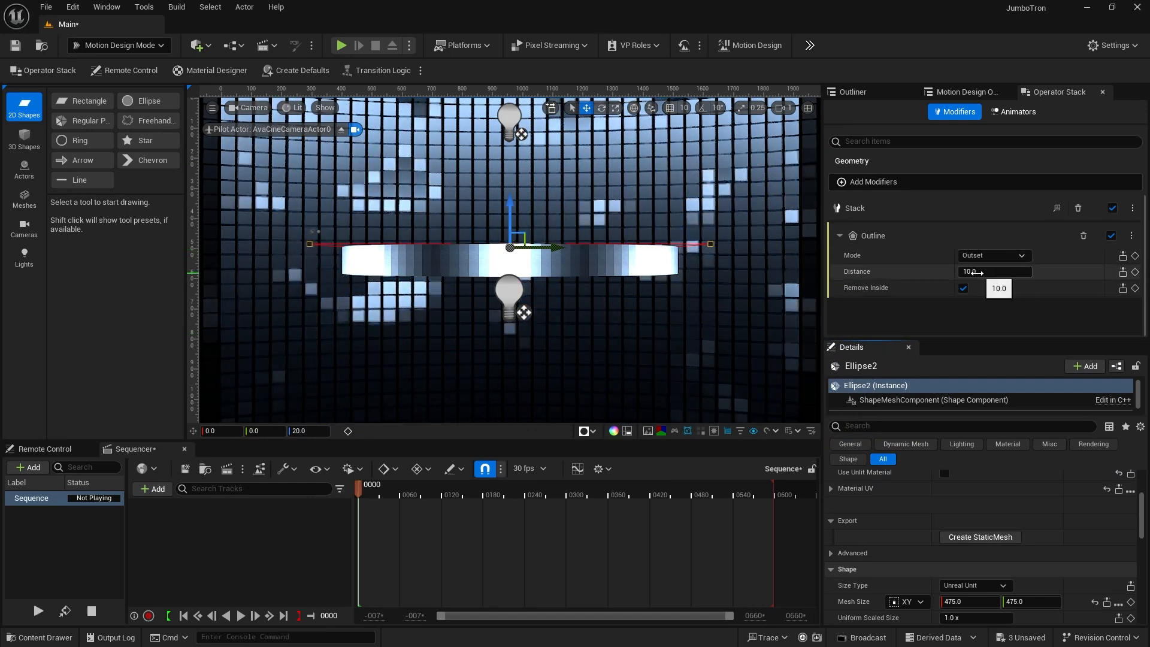
{"action": "left_click", "coordinate": [970, 272]}
{"action": "type", "text": "24"}
{"action": "key", "text": "Return"}
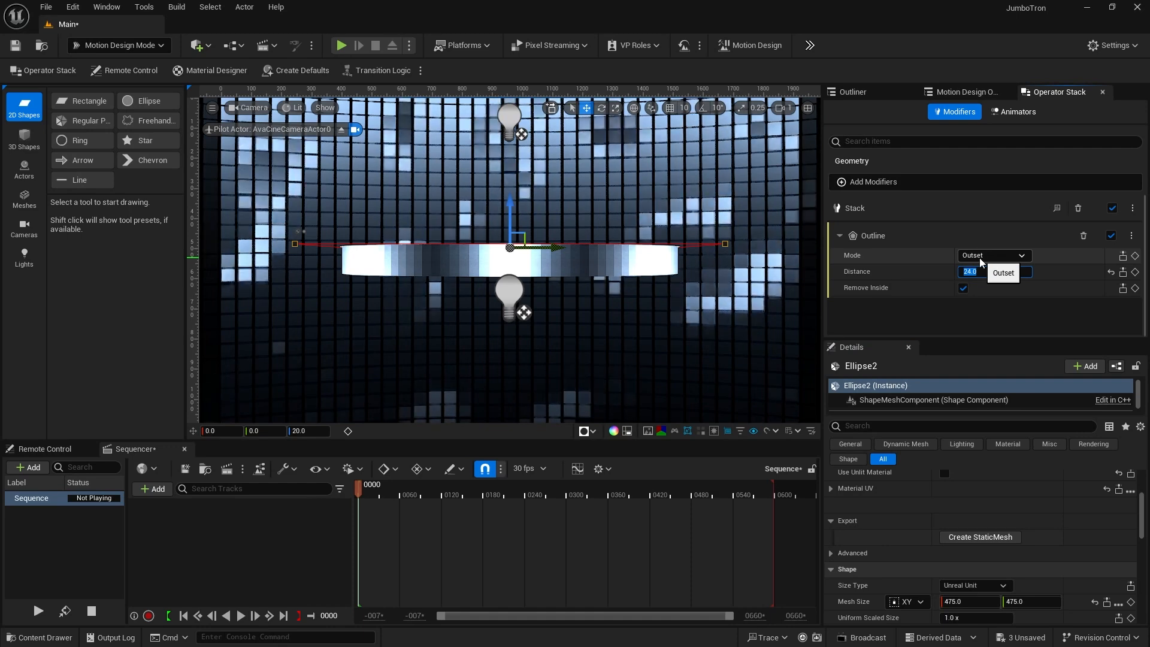
Add an Extrude modifier to the second ellipse and set its extrude depth to 6 cm
{"action": "left_click", "coordinate": [936, 181]}
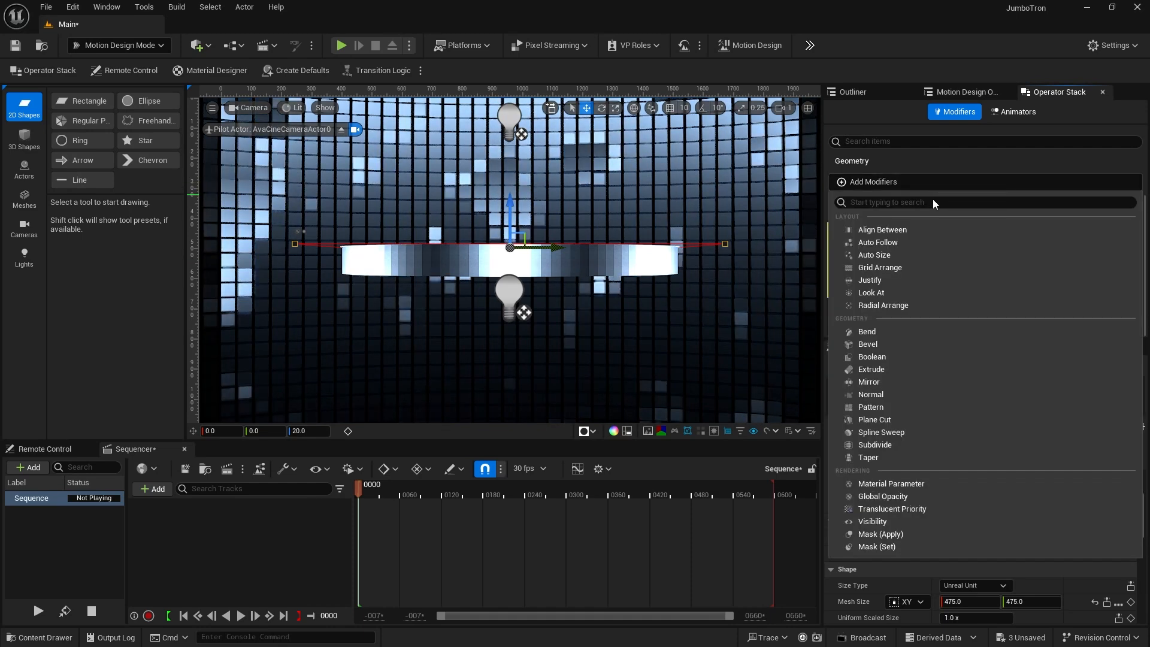
{"action": "left_click", "coordinate": [897, 369]}
{"action": "left_click_drag", "start_coordinate": [896, 342], "coordinate": [896, 432]}
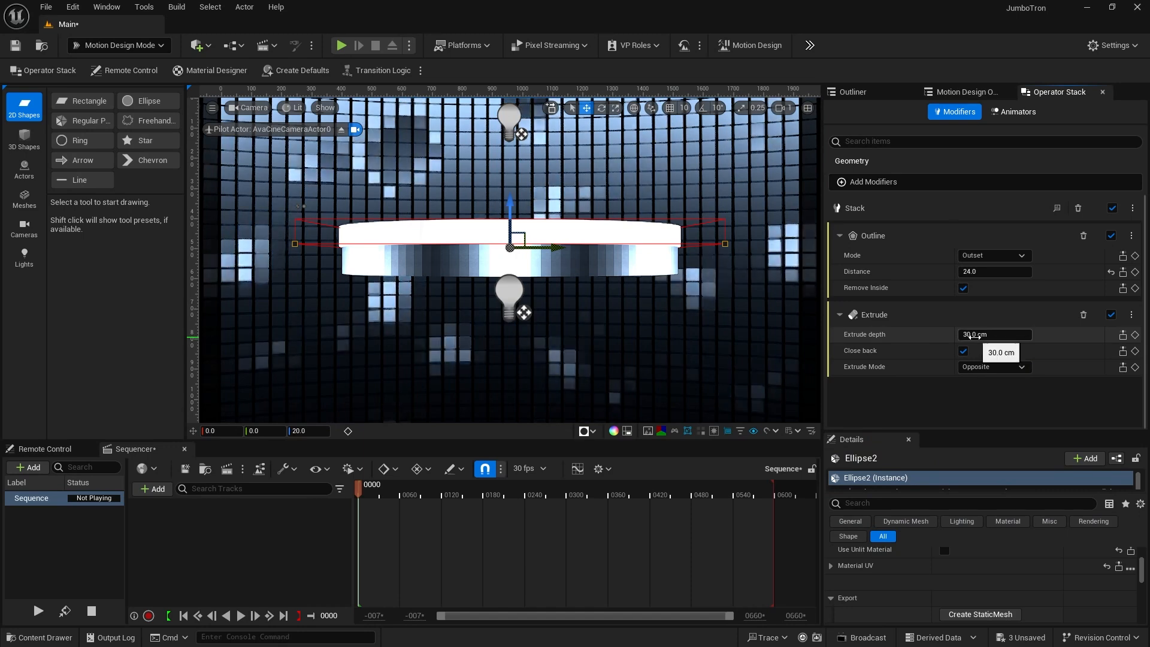
{"action": "left_click", "coordinate": [971, 336]}
{"action": "type", "text": "6"}
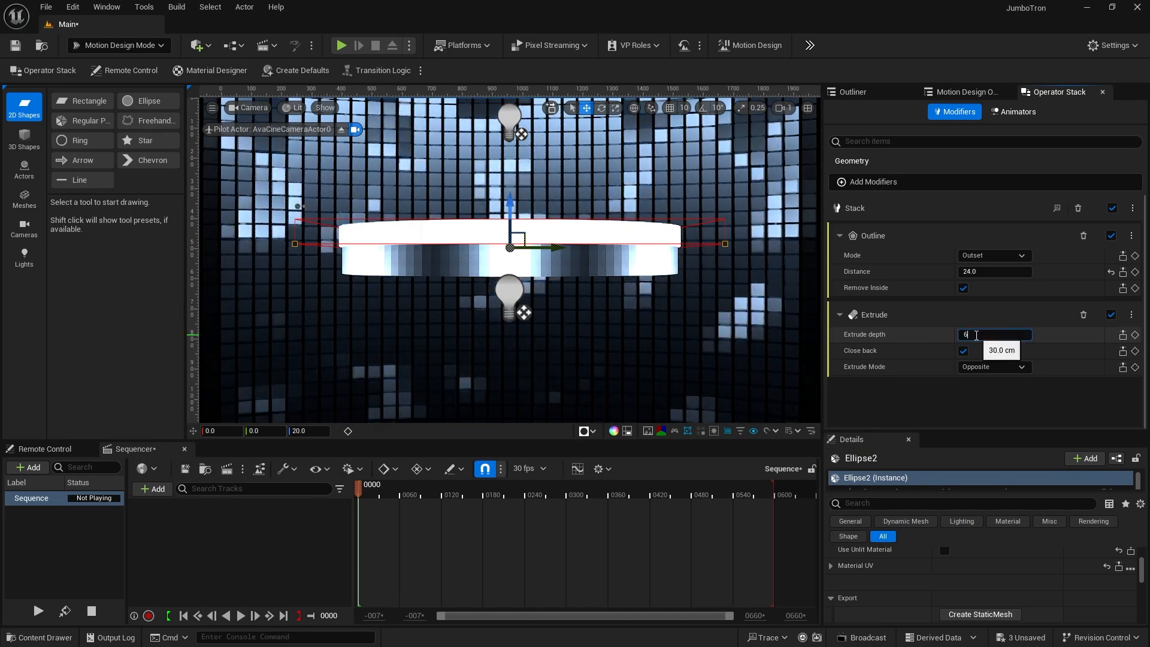
{"action": "key", "text": "Return"}
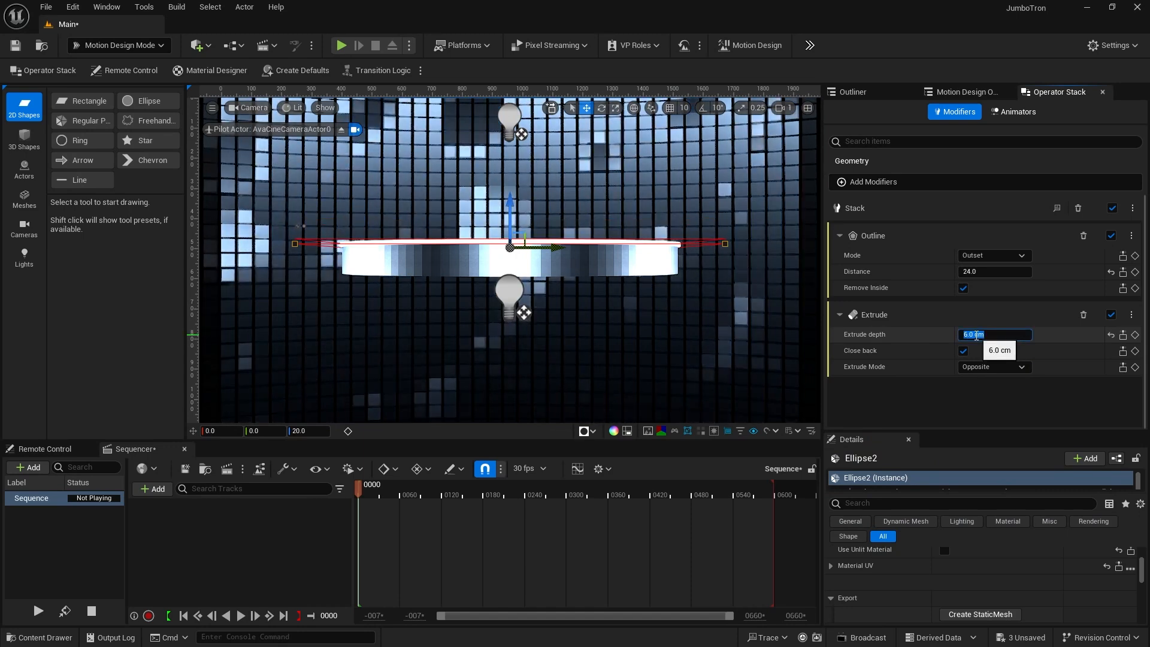
Add a Bevel modifier to the second ellipse with an inset of 2 and 2 iterations
{"action": "left_click", "coordinate": [929, 182]}
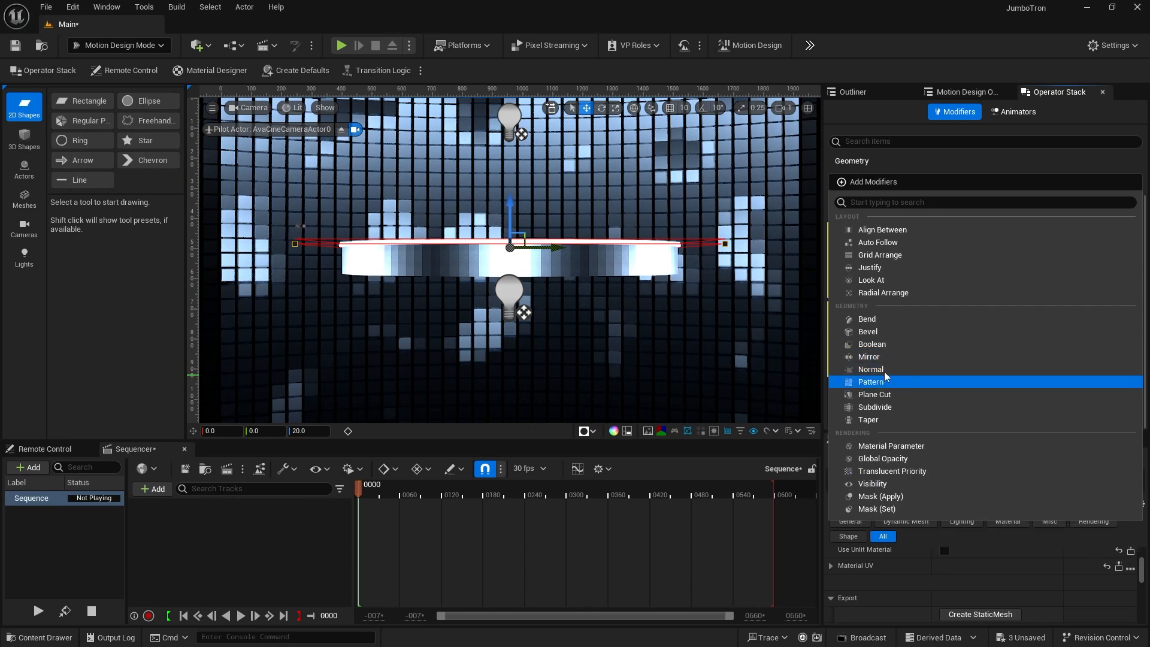
{"action": "left_click", "coordinate": [876, 331]}
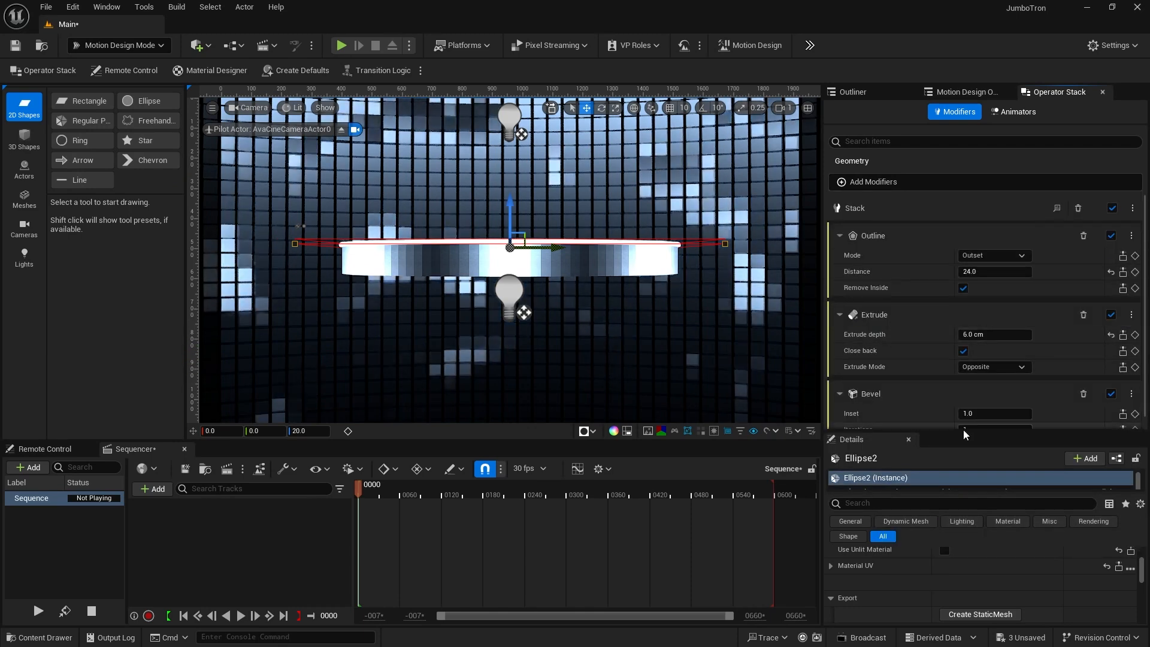
{"action": "left_click", "coordinate": [977, 397]}
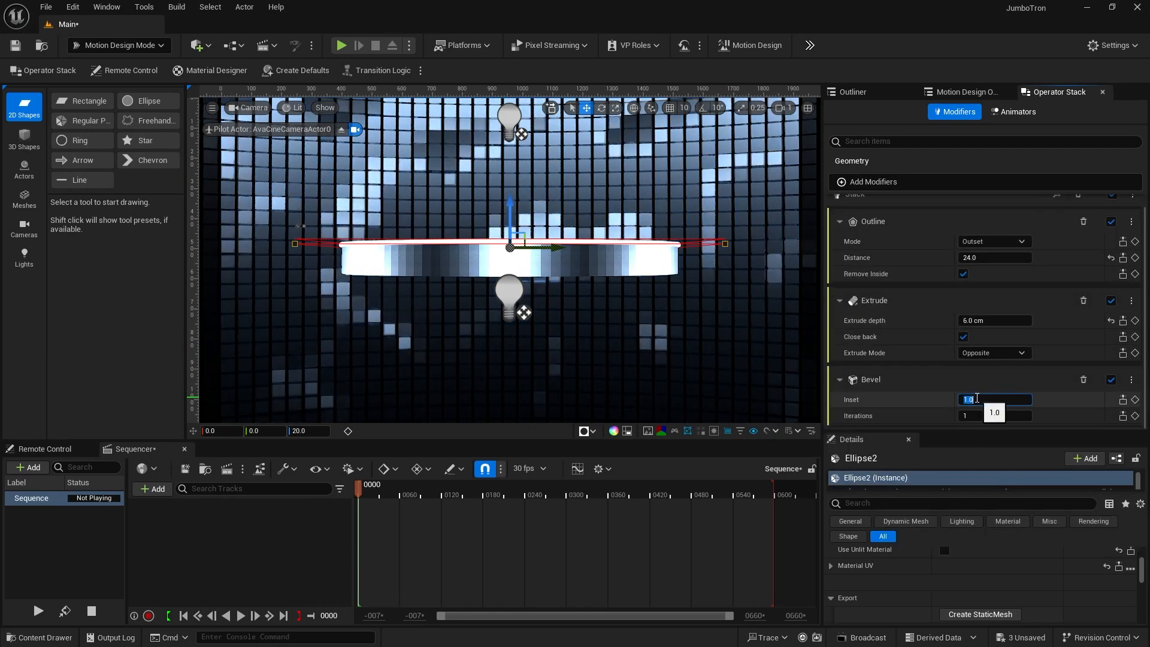
{"action": "type", "text": "2"}
{"action": "key", "text": "Tab"}
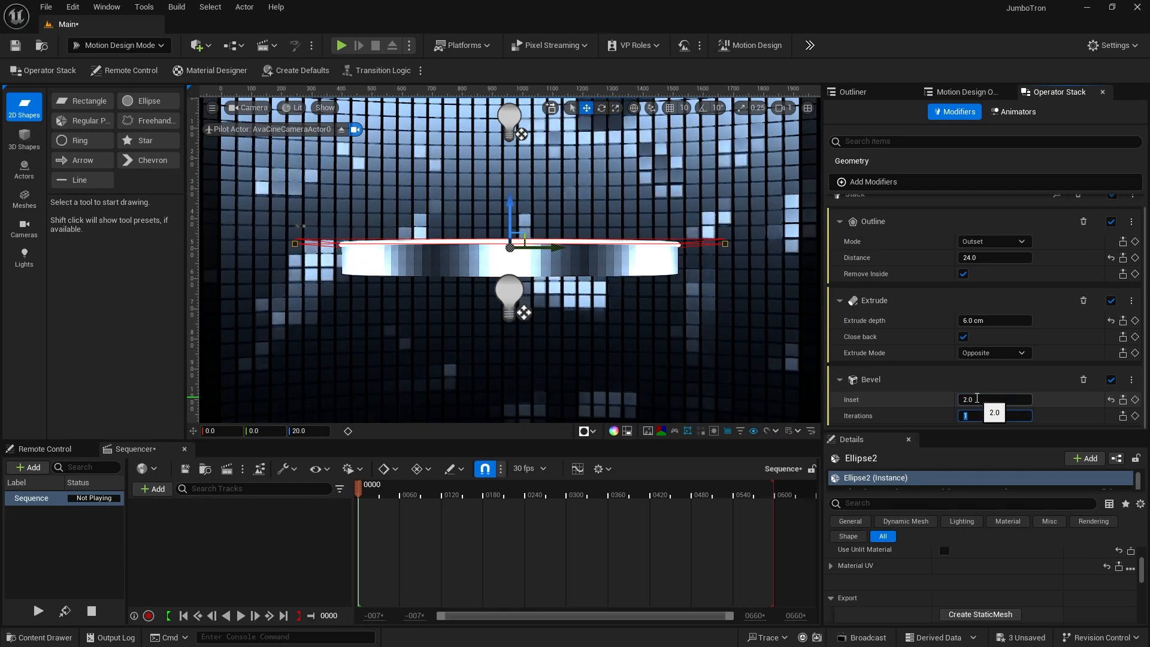
{"action": "type", "text": "2"}
{"action": "key", "text": "Return"}
Switch Ellipse2's material type to Asset and assign the painted gun metal material, searching for "gun"
{"action": "left_click", "coordinate": [952, 93]}
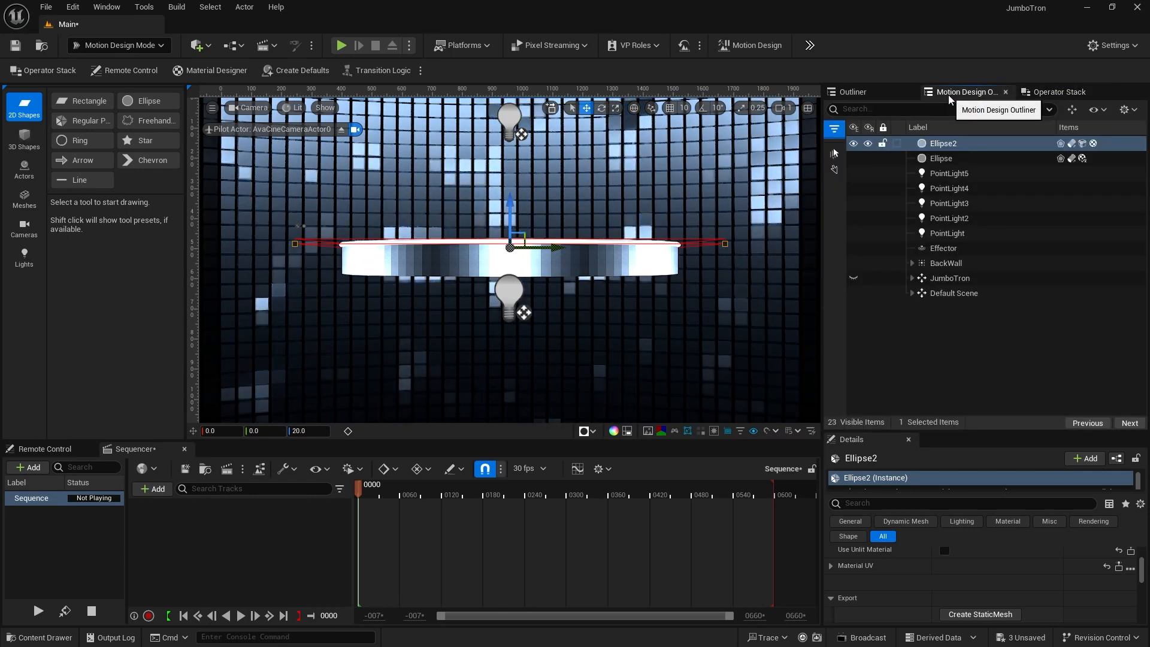
{"action": "left_click", "coordinate": [943, 147]}
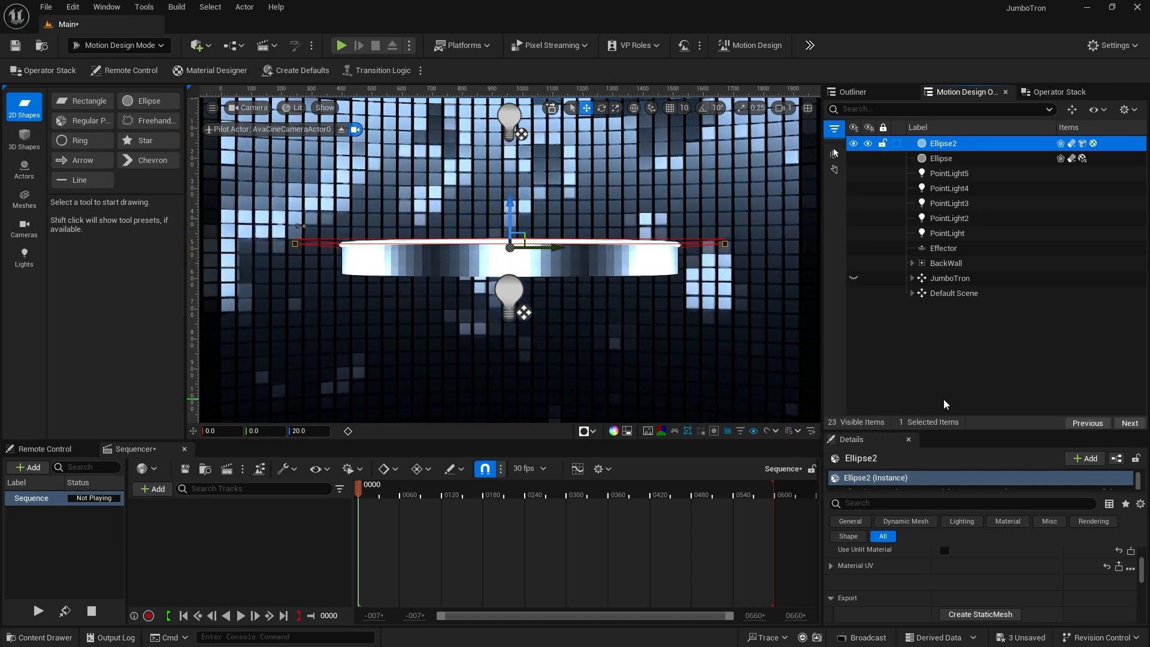
{"action": "left_click_drag", "start_coordinate": [892, 432], "coordinate": [893, 277]}
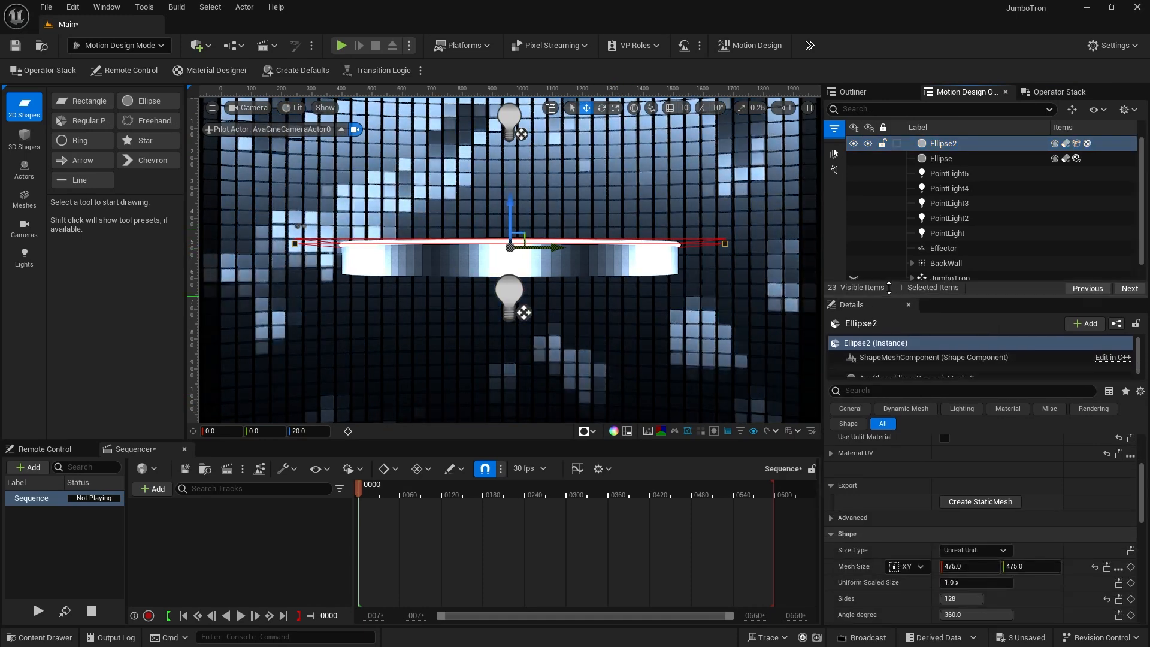
{"action": "scroll", "coordinate": [946, 474], "scroll_direction": "up", "scroll_amount": 4}
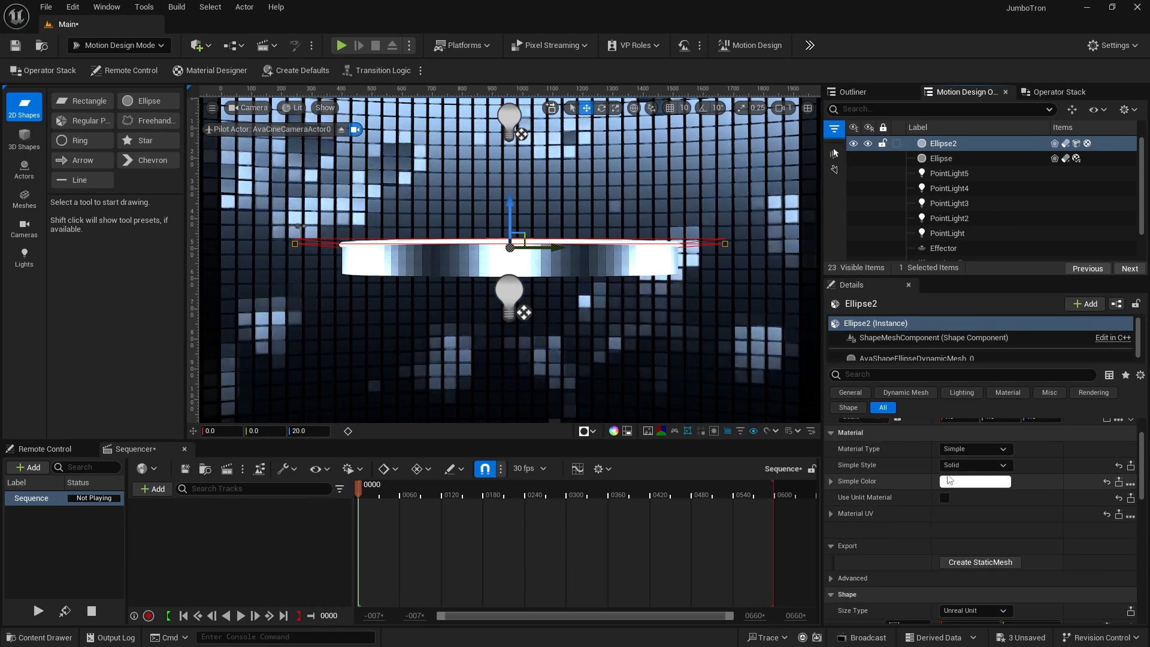
{"action": "left_click", "coordinate": [968, 469]}
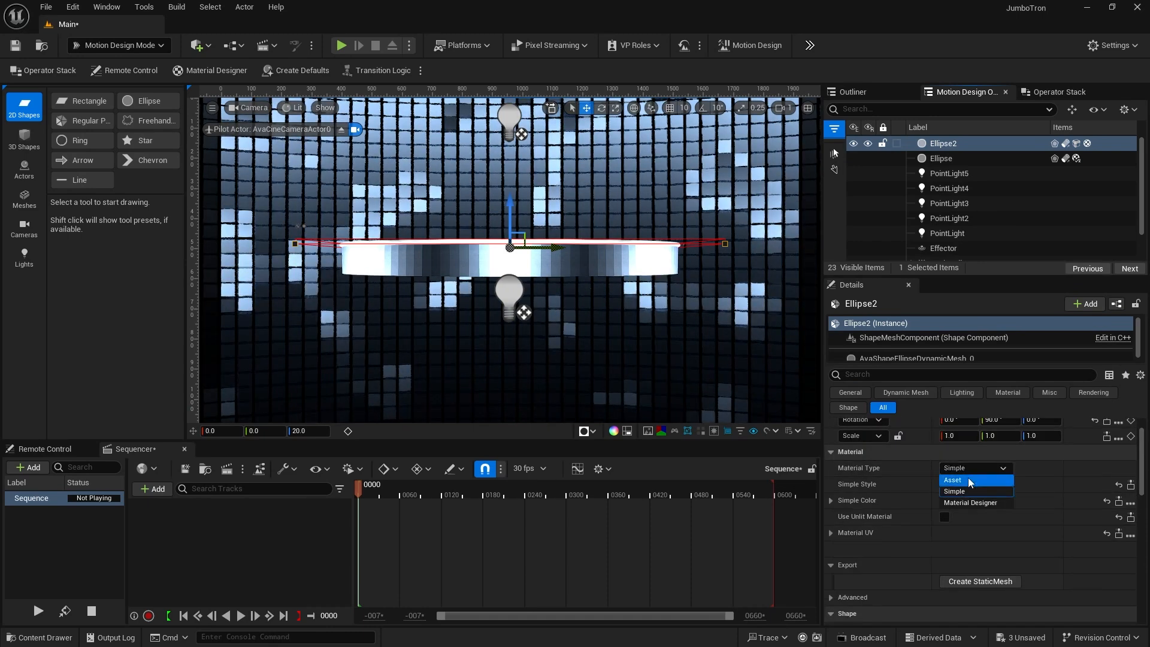
{"action": "left_click", "coordinate": [968, 479]}
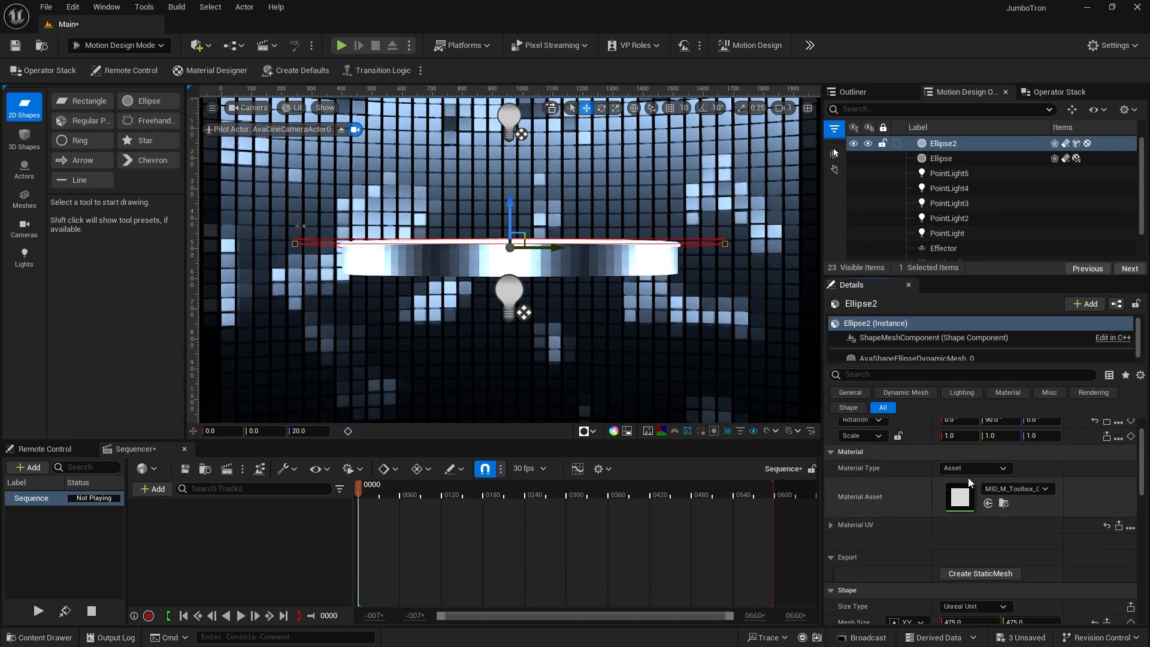
{"action": "left_click", "coordinate": [1007, 487]}
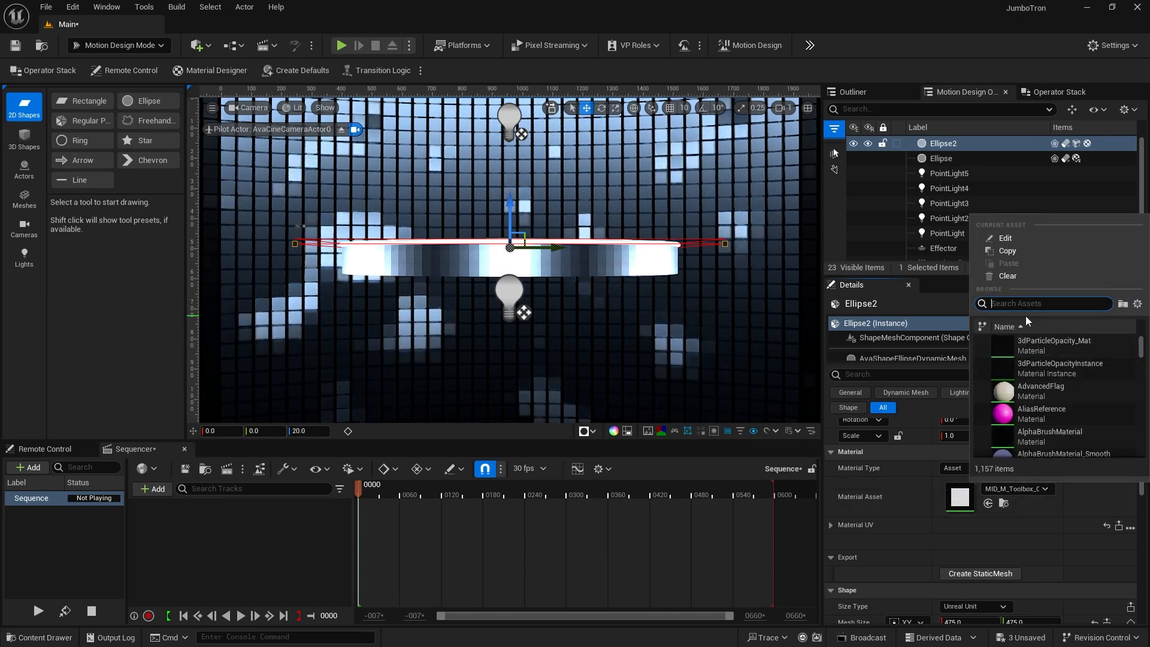
{"action": "type", "text": "gun"}
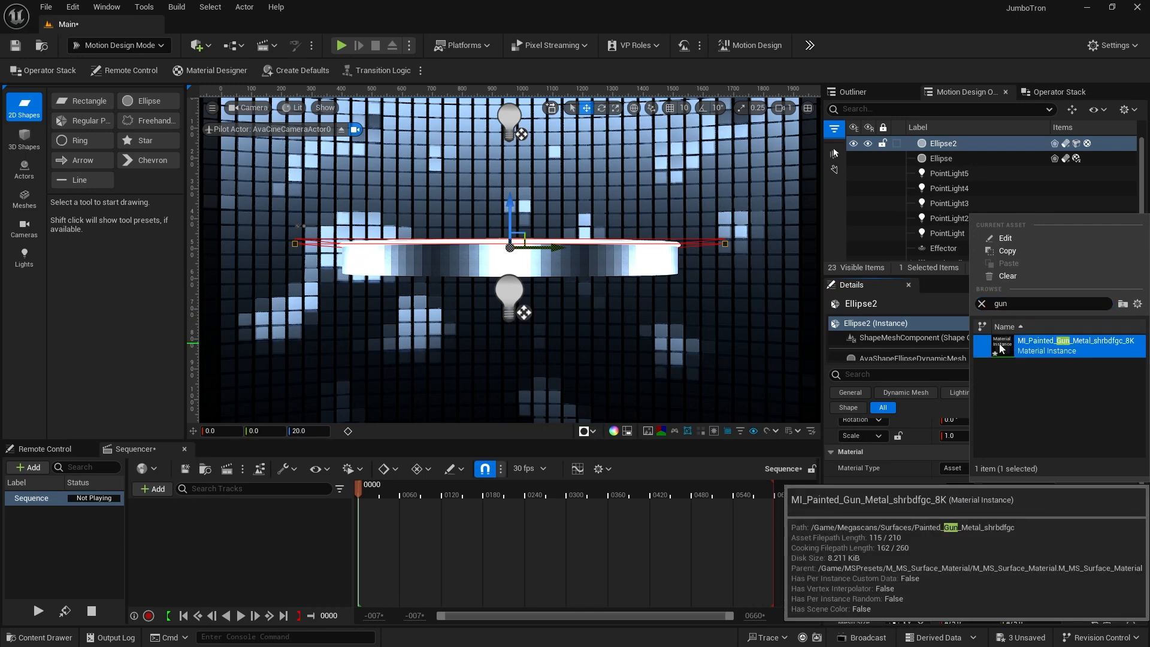
{"action": "left_click", "coordinate": [998, 348]}
{"action": "key", "text": "Escape"}
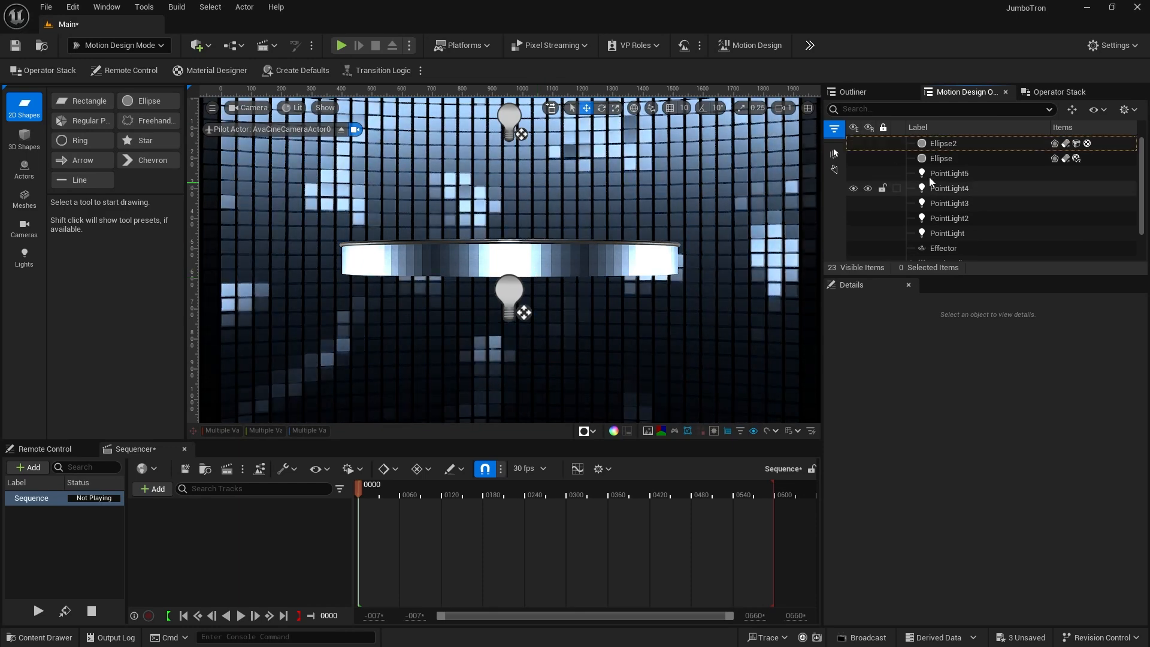
Duplicate the thin gun metal ring Ellipse2 and set the copy's Z location to -22
{"action": "left_click", "coordinate": [936, 143]}
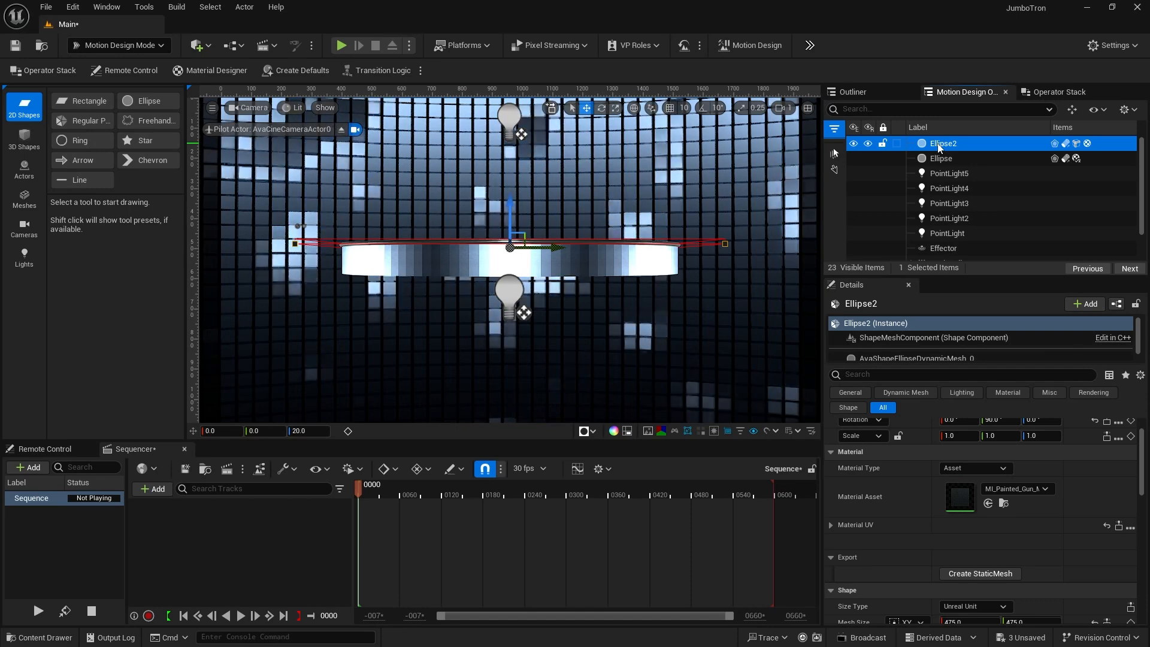
{"action": "key", "text": "ctrl+d"}
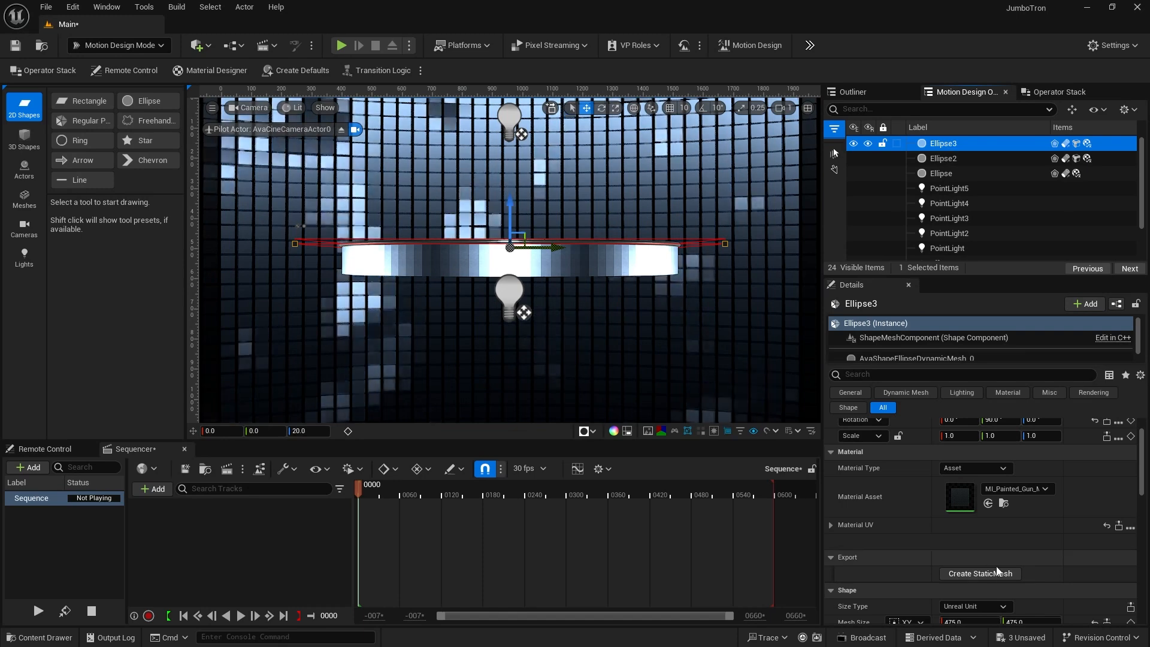
{"action": "scroll", "coordinate": [1018, 515], "scroll_direction": "up", "scroll_amount": 1}
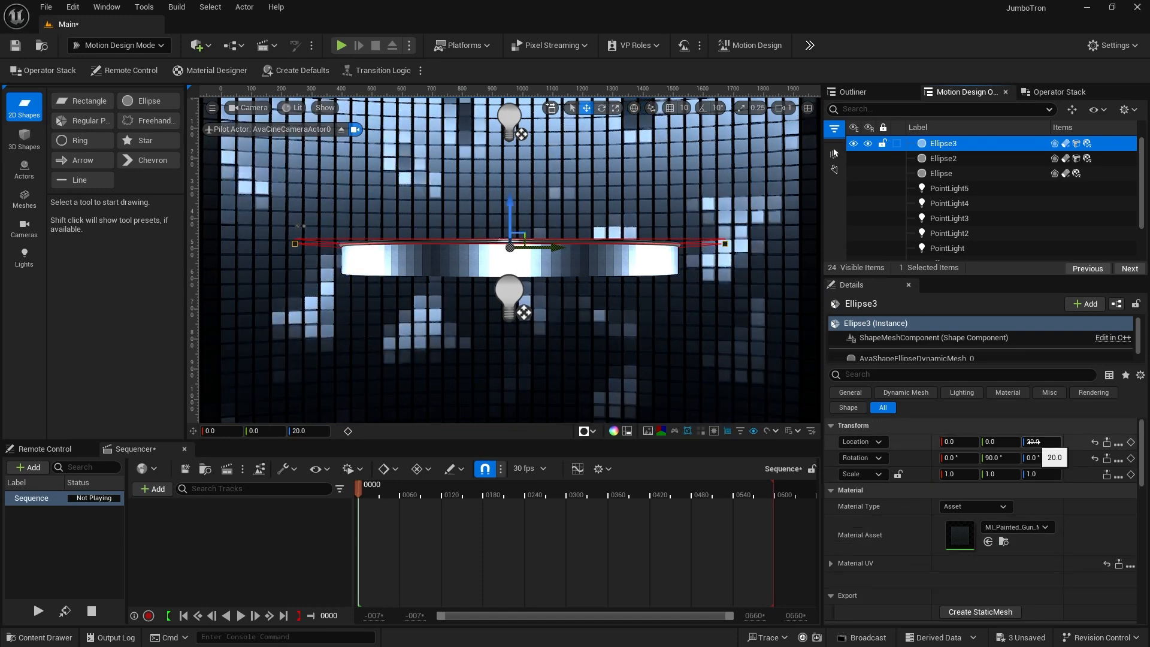
{"action": "left_click", "coordinate": [1032, 441]}
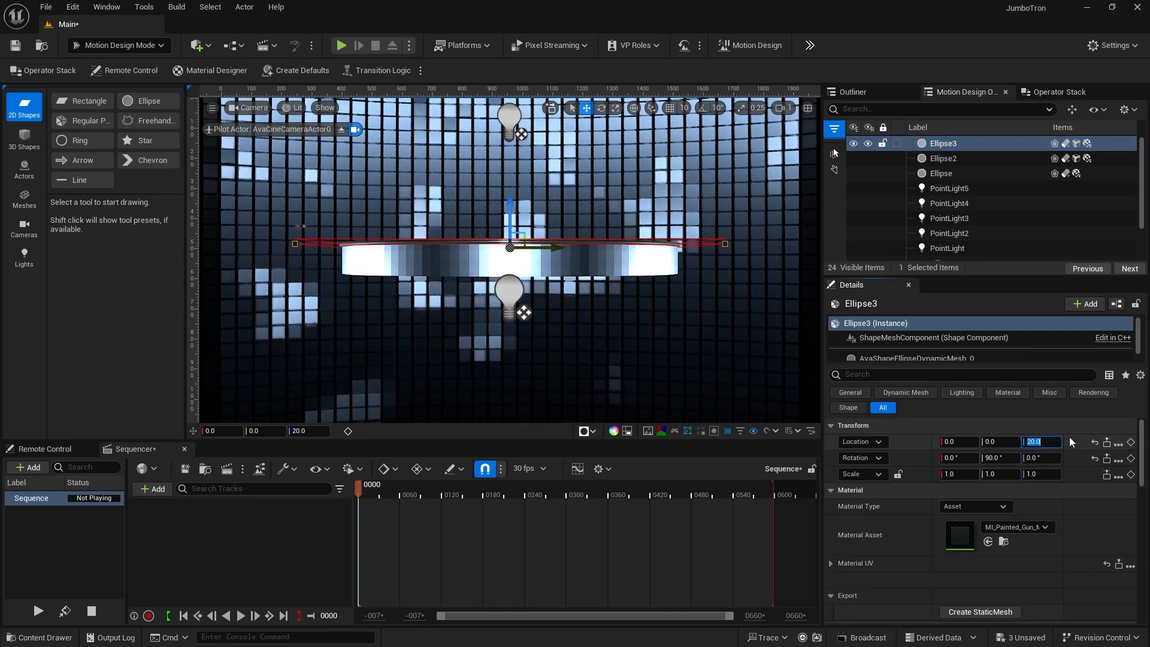
{"action": "type", "text": "-20"}
{"action": "key", "text": "Return"}
{"action": "left_click", "coordinate": [945, 145], "text": "ctrl"}
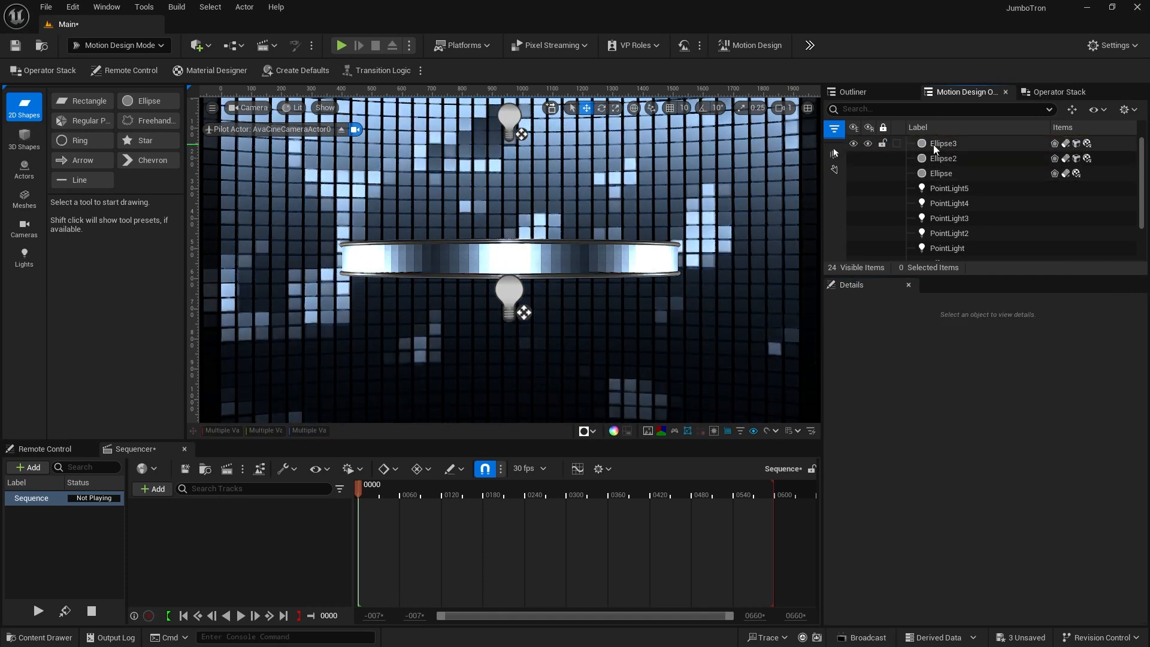
Group Ellipse3, Ellipse2 and Ellipse under a new null actor
{"action": "left_click", "coordinate": [933, 145]}
{"action": "left_click", "coordinate": [939, 174], "text": "shift"}
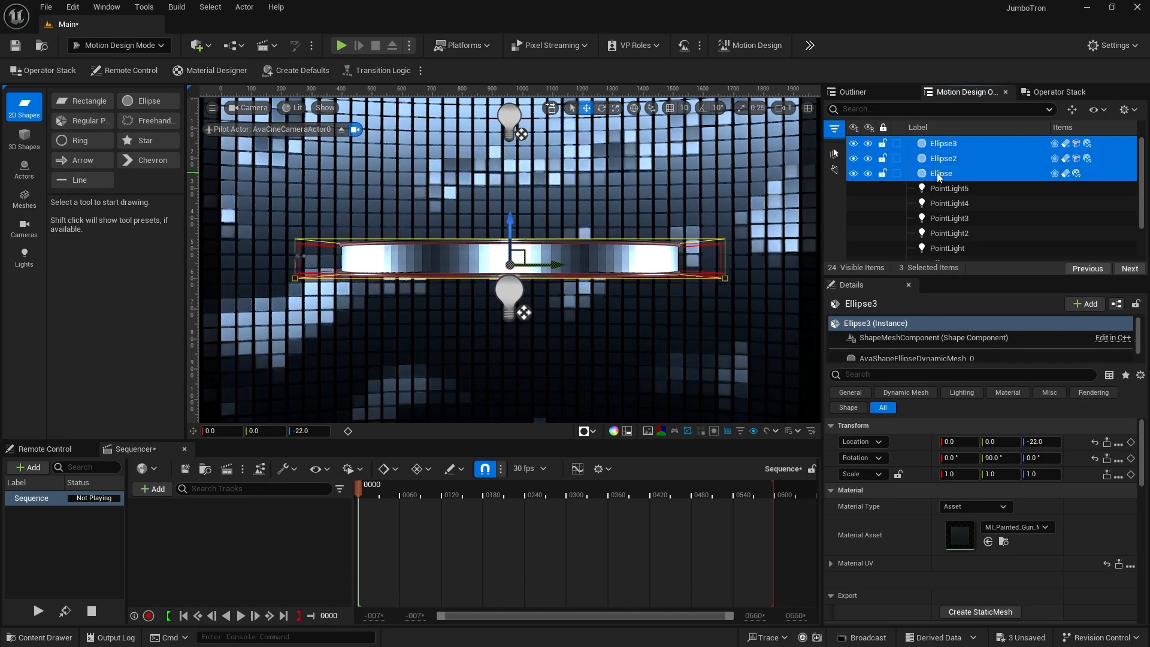
{"action": "left_click", "coordinate": [1072, 112]}
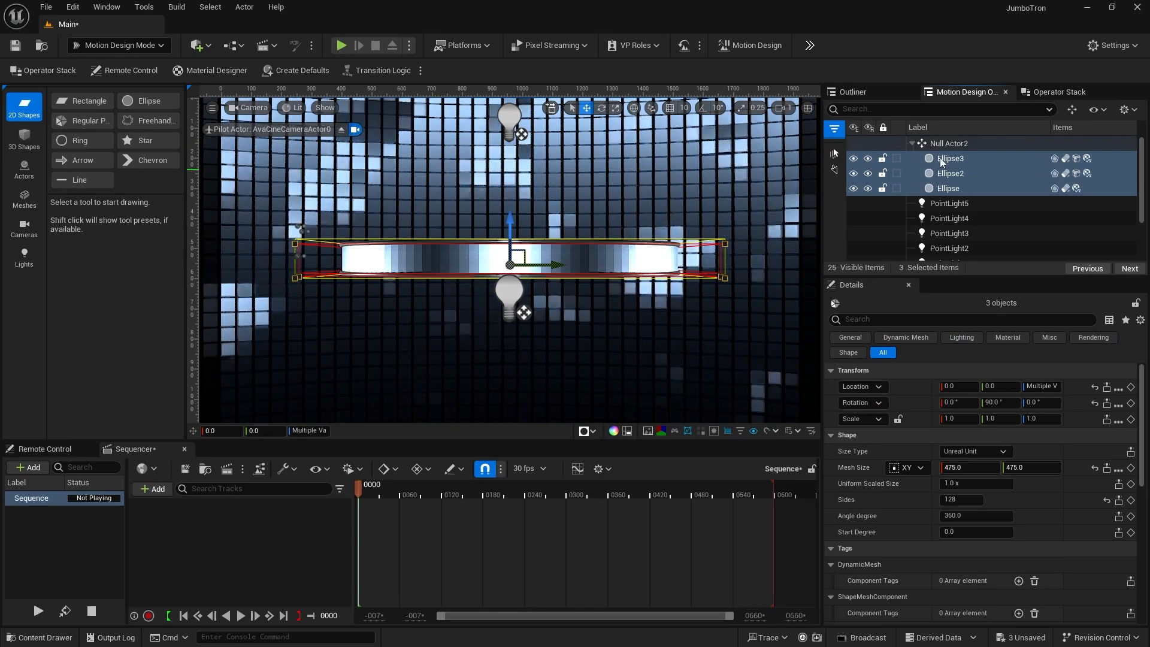
Collapse the null actor holding the three ellipses and rename it Rings
{"action": "left_click", "coordinate": [911, 142]}
{"action": "left_click", "coordinate": [941, 144]}
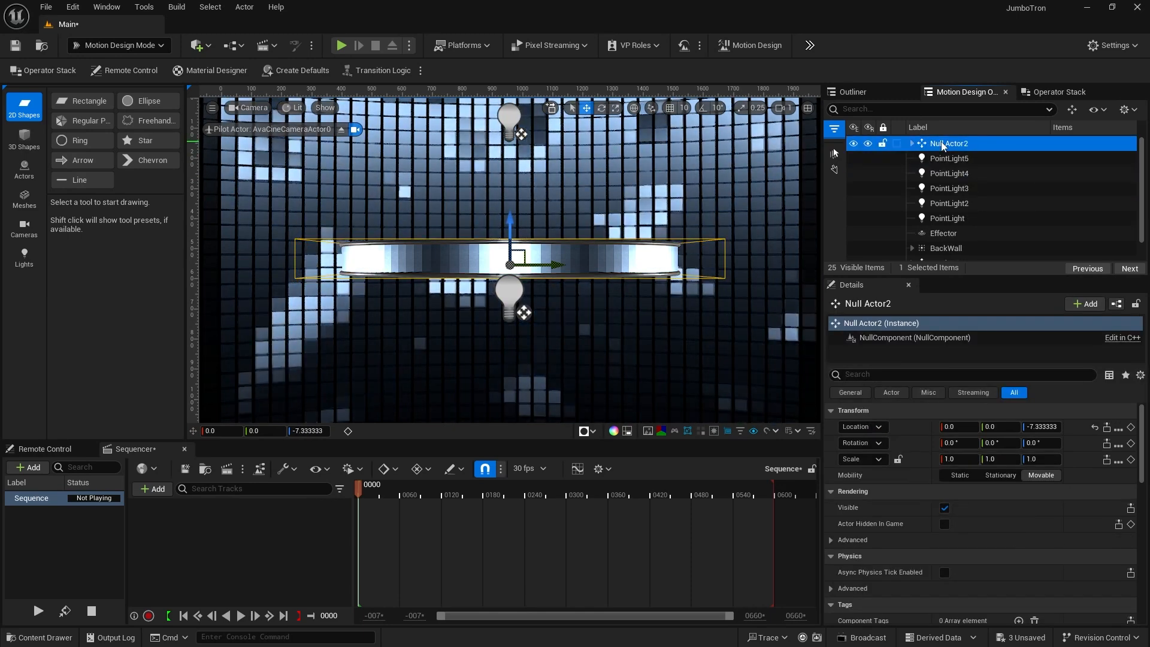
{"action": "left_click", "coordinate": [943, 143]}
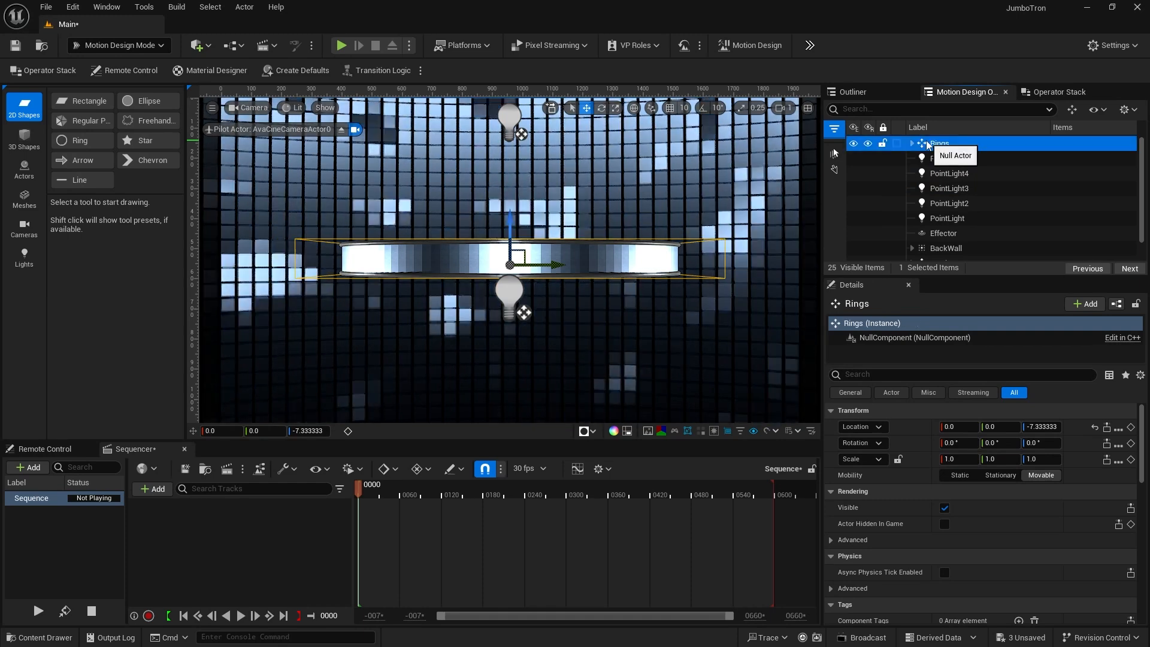
Show the JumboTron group again and set the Rings null actor's Z location to -175
{"action": "scroll", "coordinate": [886, 234], "scroll_direction": "down", "scroll_amount": 2}
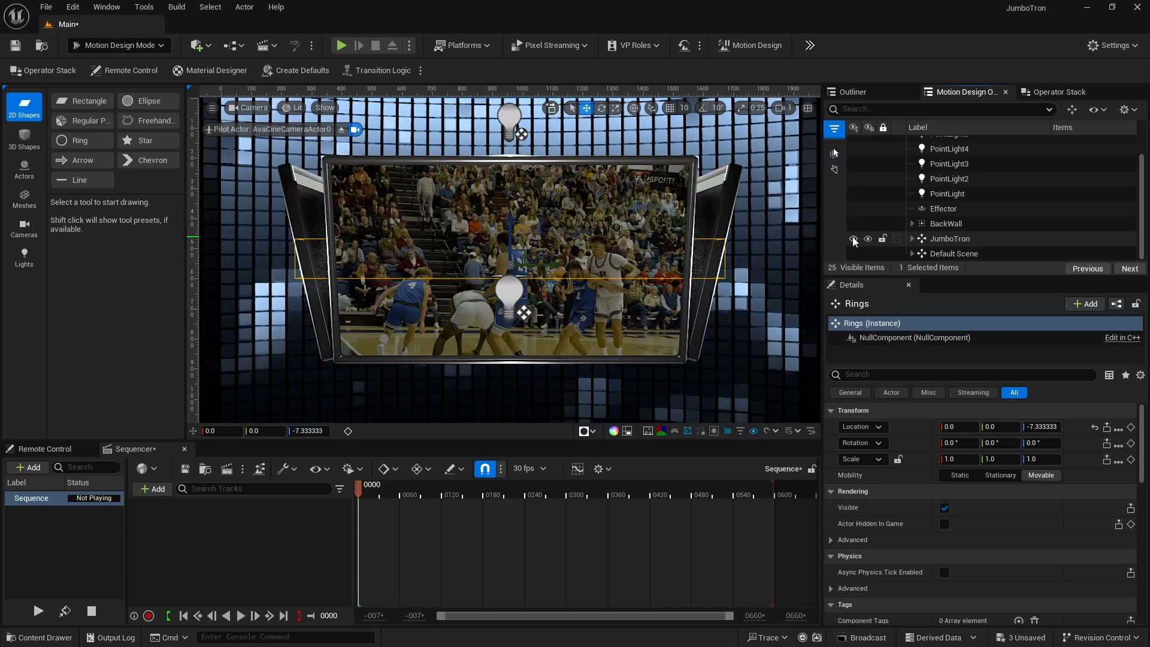
{"action": "scroll", "coordinate": [957, 173], "scroll_direction": "up", "scroll_amount": 2}
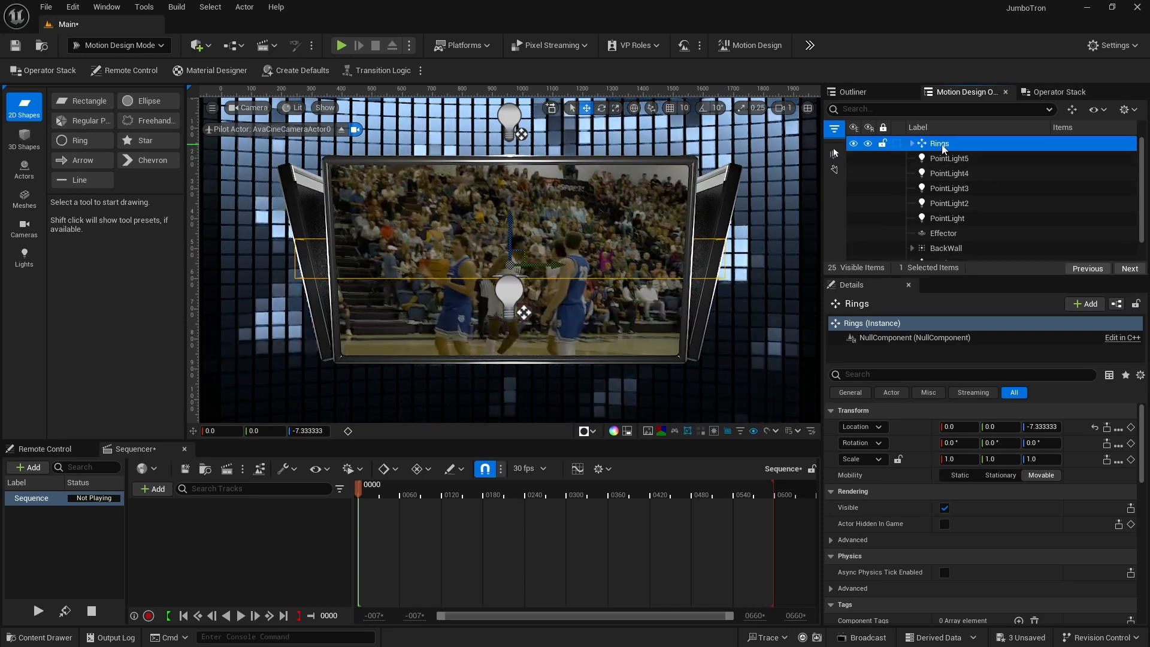
{"action": "left_click", "coordinate": [942, 146]}
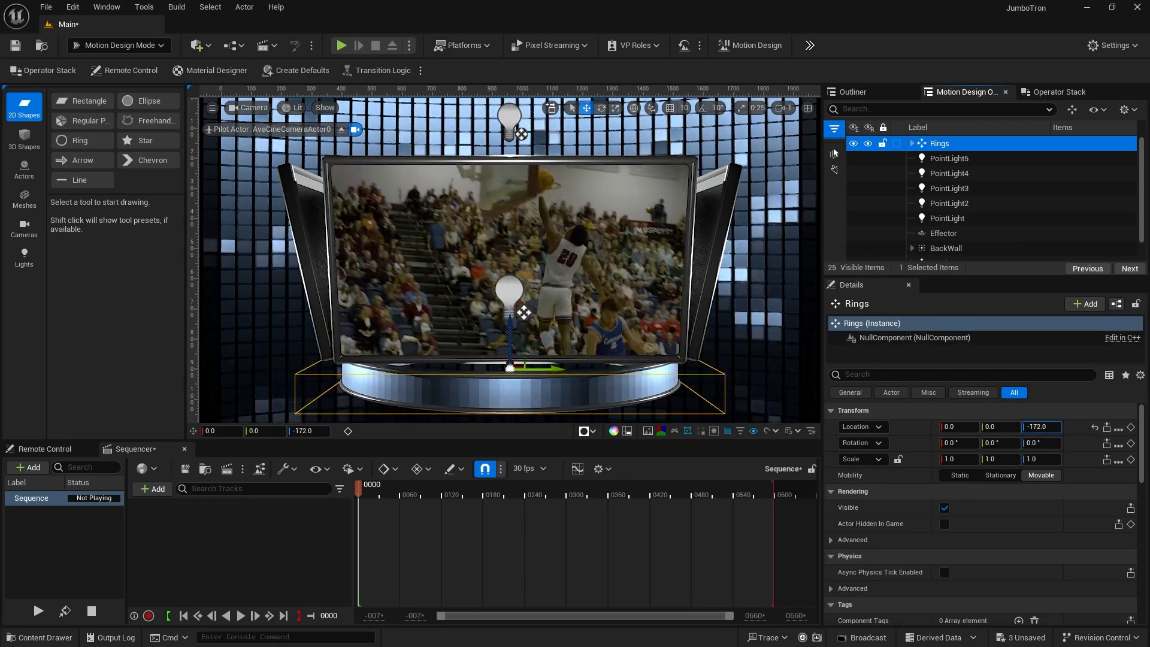
{"action": "left_click_drag", "start_coordinate": [1039, 427], "coordinate": [1030, 426]}
{"action": "left_click", "coordinate": [1030, 426]}
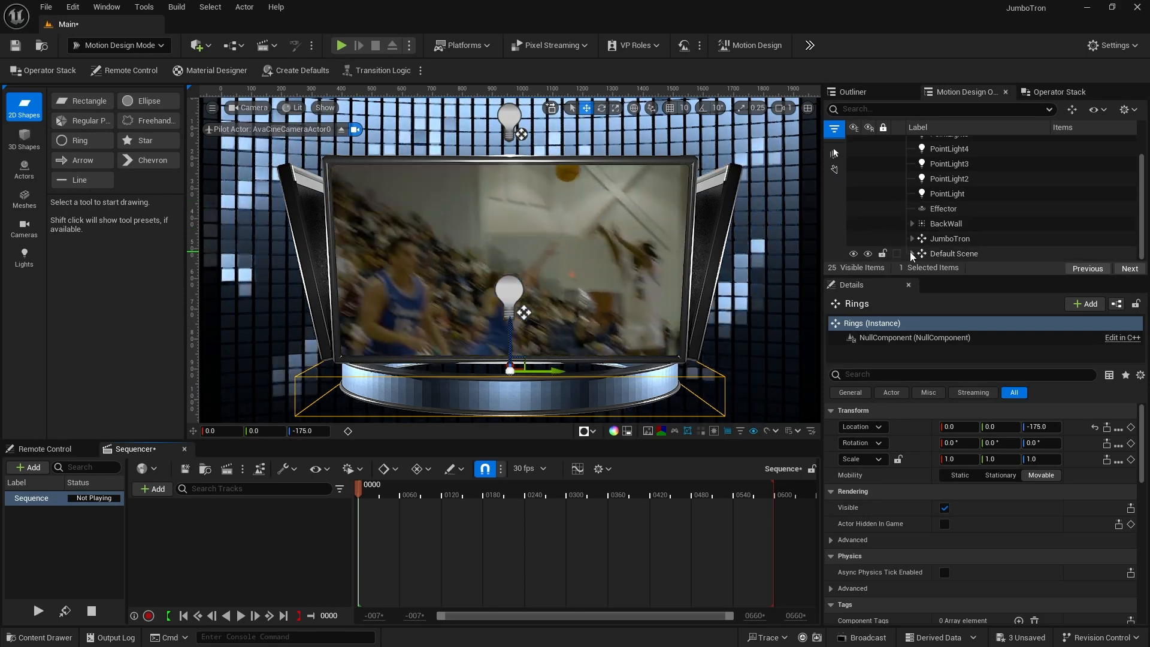
Expand the Default Scene group and lock its AvaCineCameraActor0 camera
{"action": "left_click", "coordinate": [912, 253]}
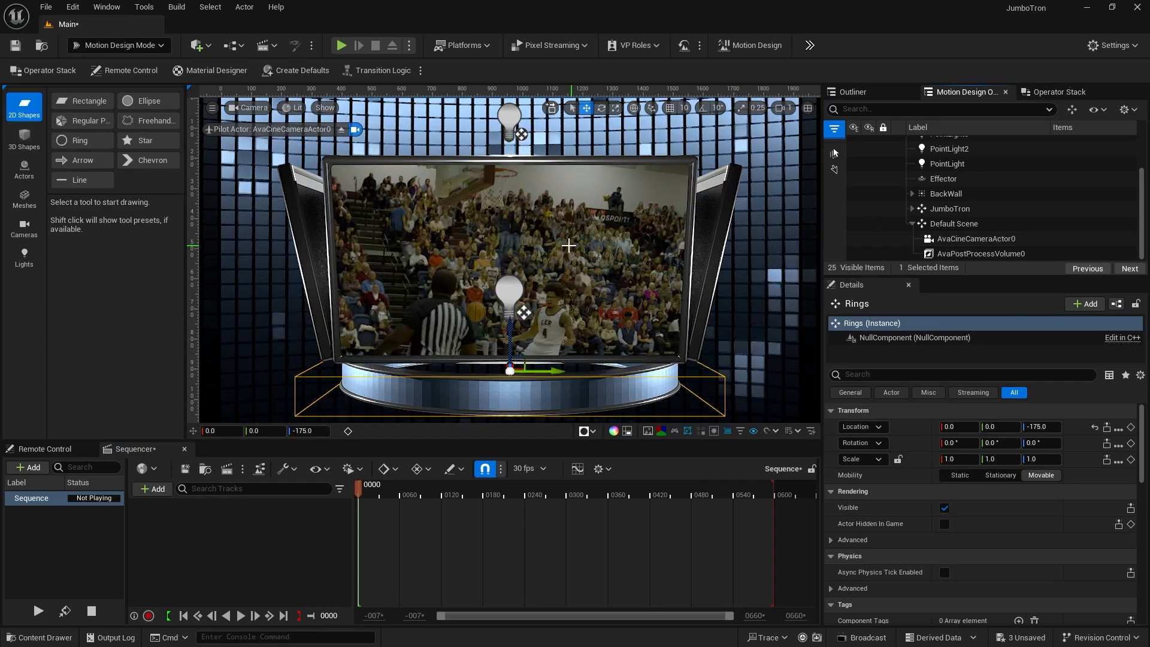
{"action": "mouse_move", "coordinate": [561, 301]}
{"action": "middle_mouse_down"}
{"action": "mouse_move", "coordinate": [554, 374]}
{"action": "mouse_move", "coordinate": [591, 372]}
{"action": "mouse_move", "coordinate": [552, 297]}
{"action": "middle_mouse_up"}
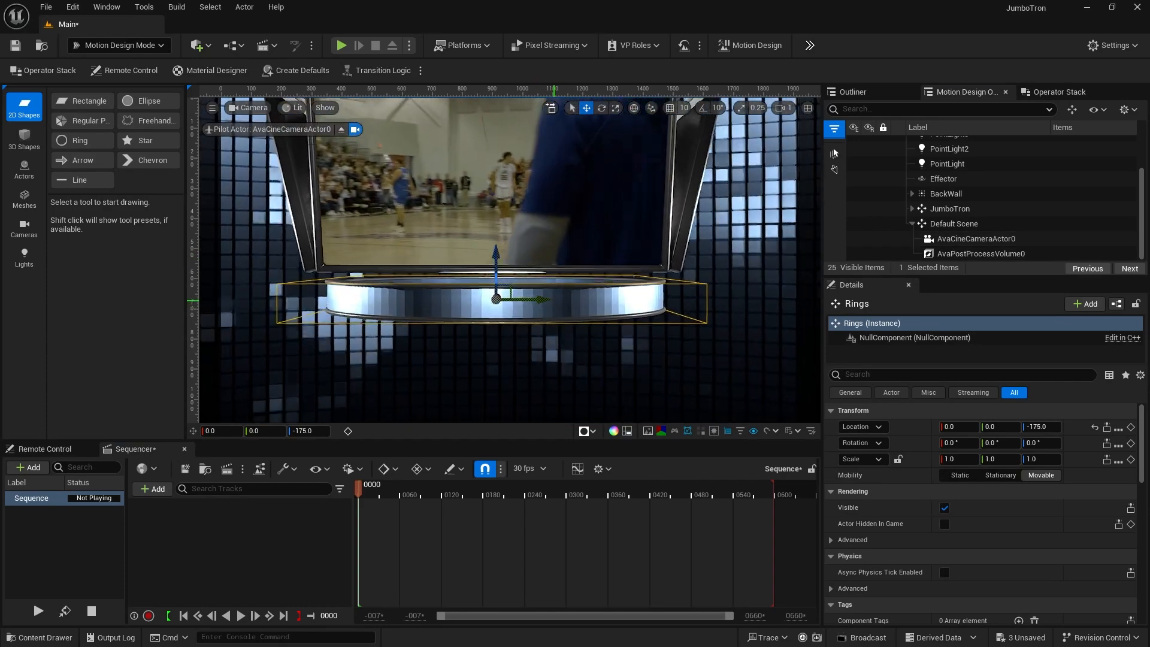
{"action": "right_click", "coordinate": [537, 179]}
{"action": "mouse_move", "coordinate": [536, 256]}
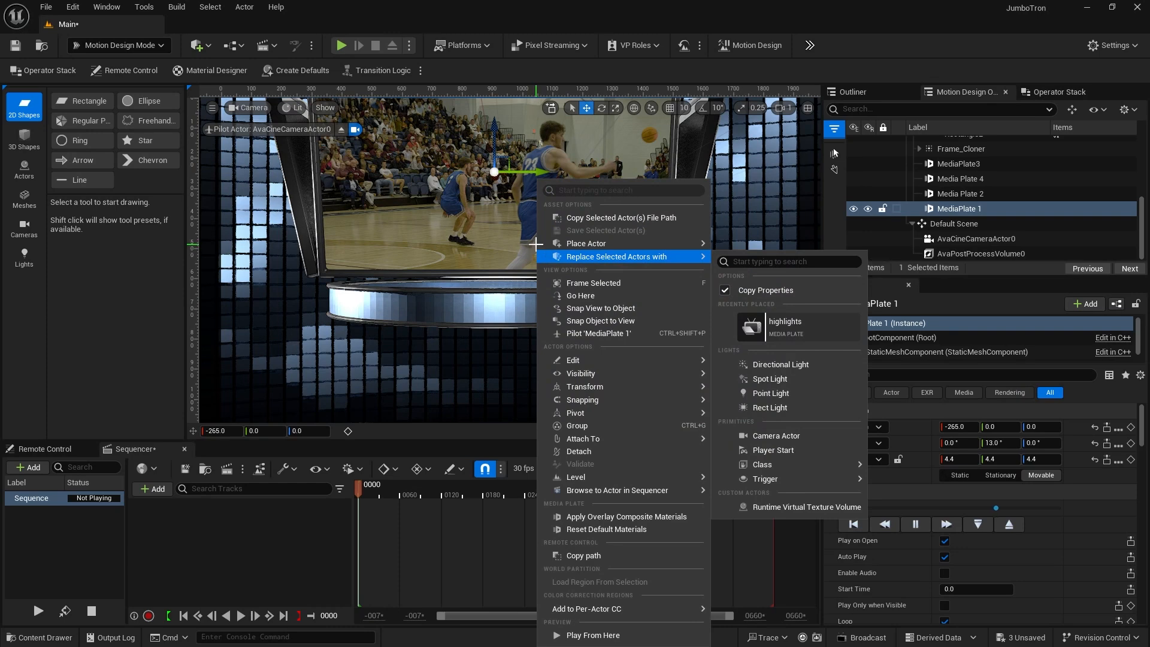
{"action": "key", "text": "Escape"}
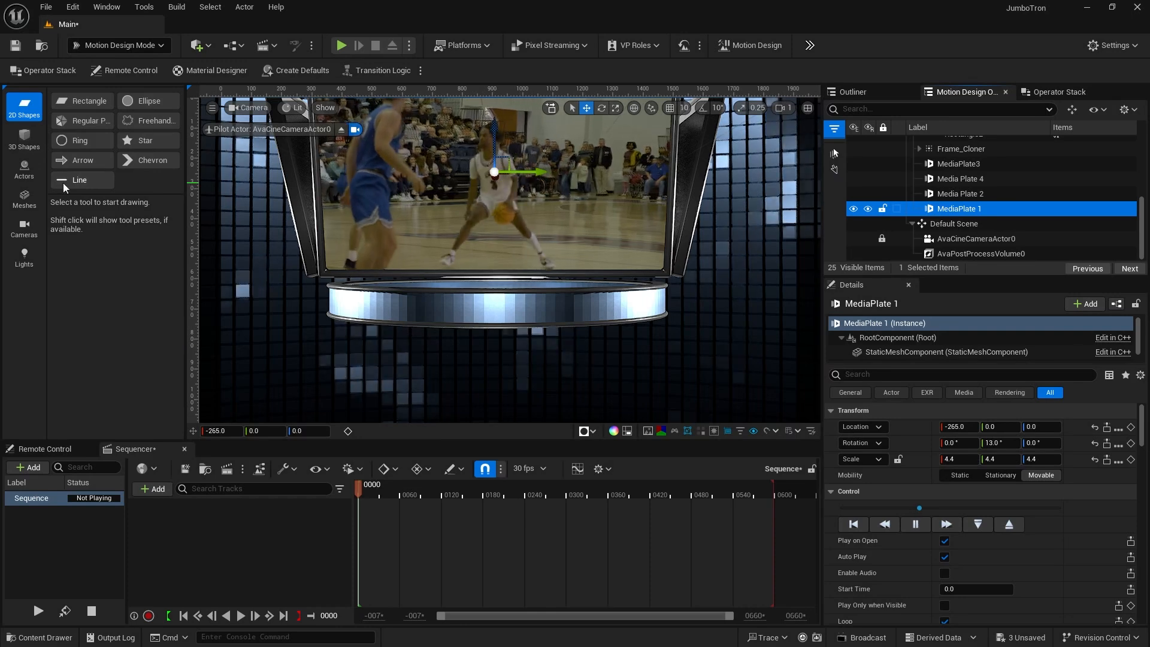
Create a text actor in the viewport, then hide and collapse the JumboTron group
{"action": "left_click", "coordinate": [25, 169]}
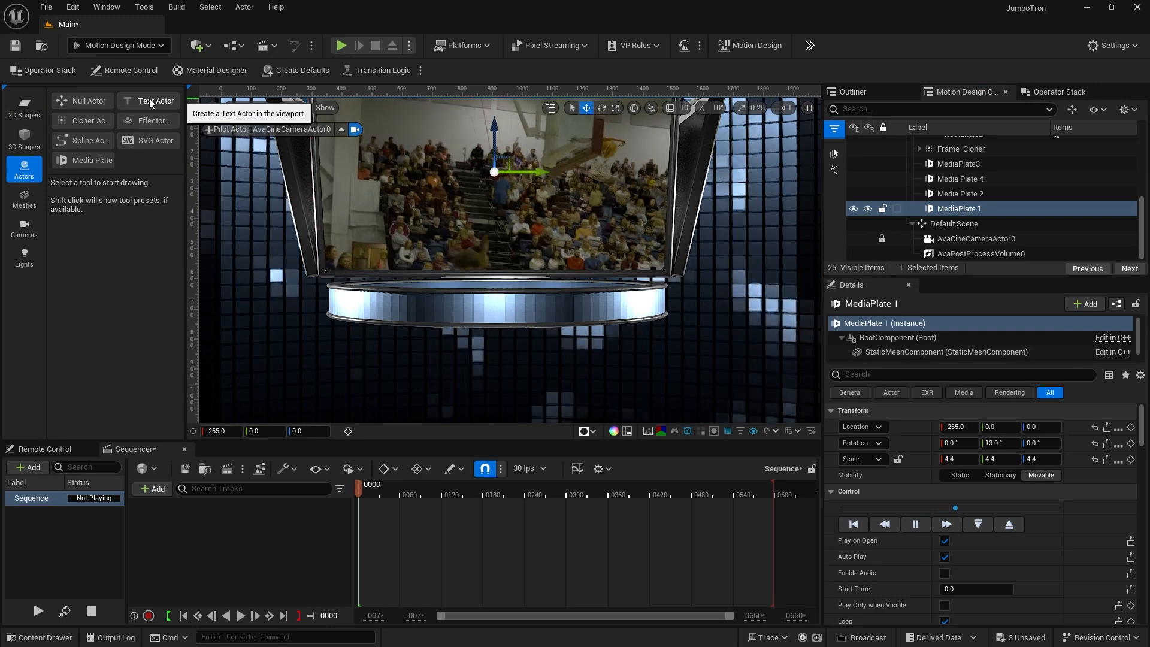
{"action": "left_click", "coordinate": [149, 98]}
{"action": "scroll", "coordinate": [916, 200], "scroll_direction": "down", "scroll_amount": 2}
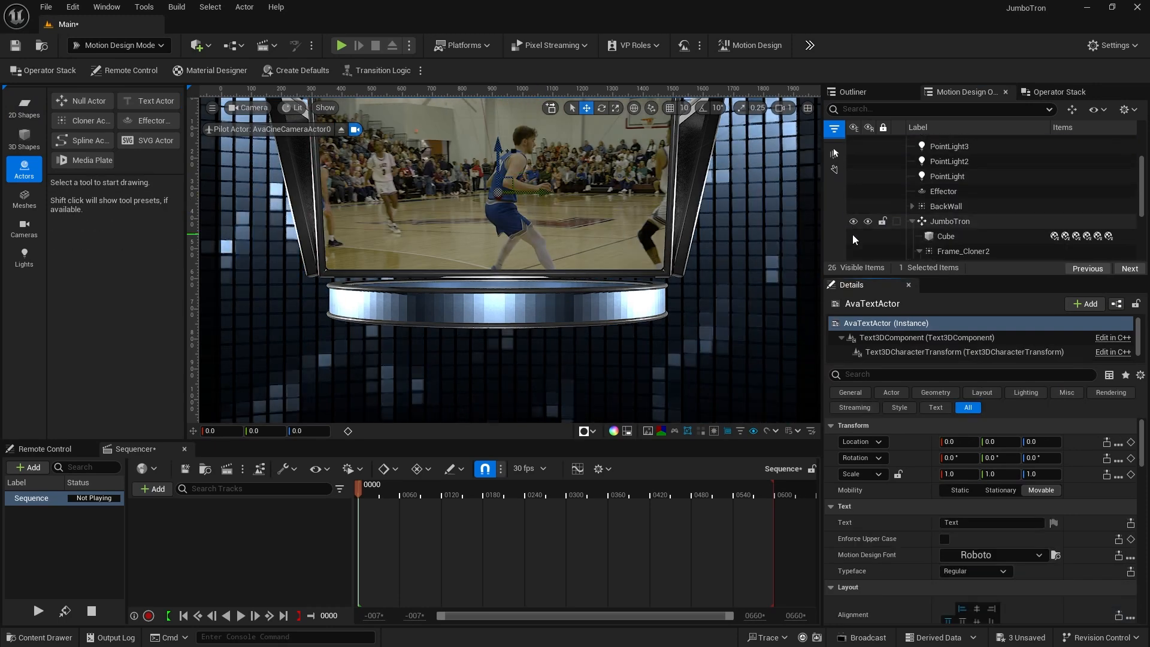
{"action": "scroll", "coordinate": [853, 235], "scroll_direction": "down", "scroll_amount": 4}
{"action": "scroll", "coordinate": [852, 238], "scroll_direction": "up", "scroll_amount": 1}
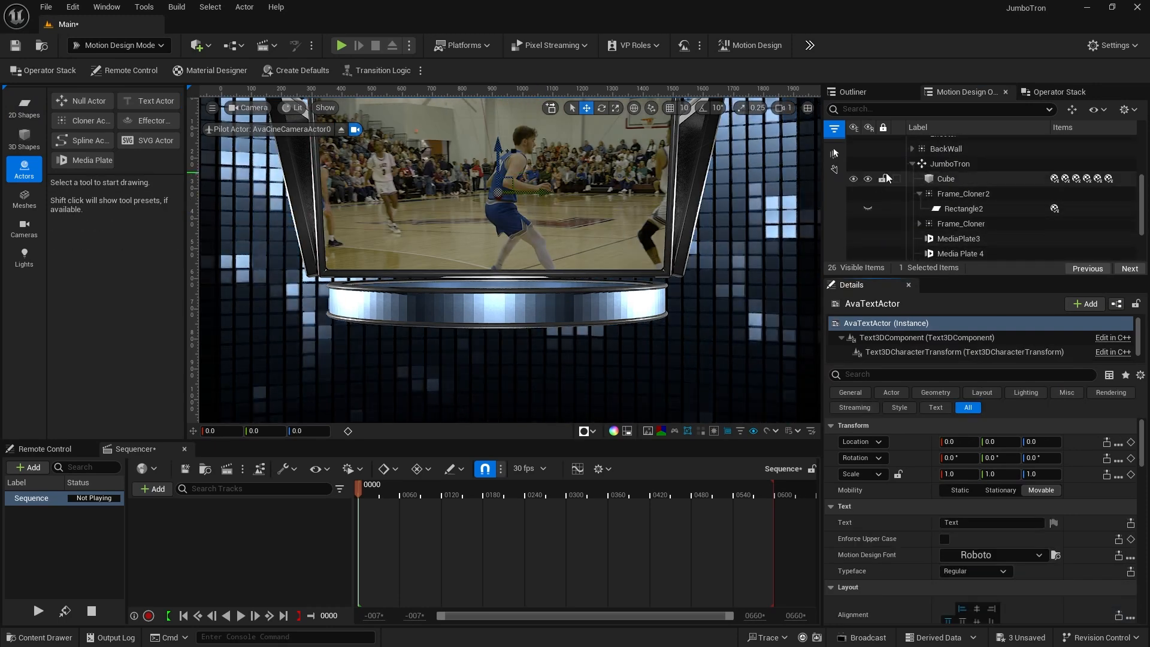
{"action": "left_click", "coordinate": [853, 163]}
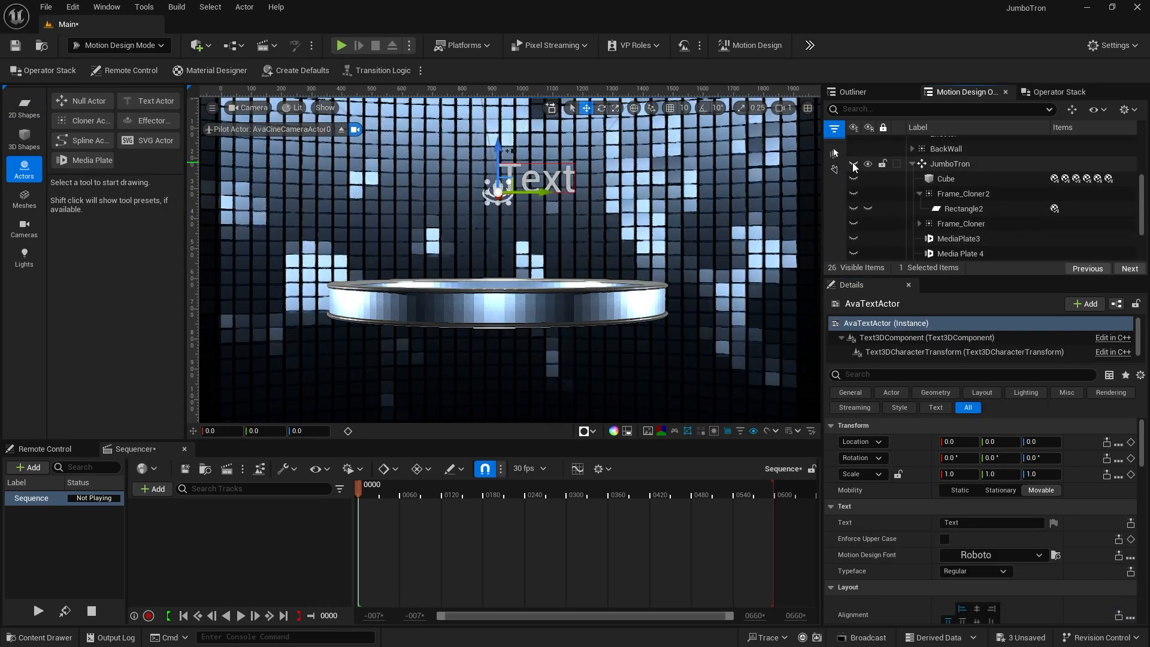
{"action": "left_click", "coordinate": [912, 163]}
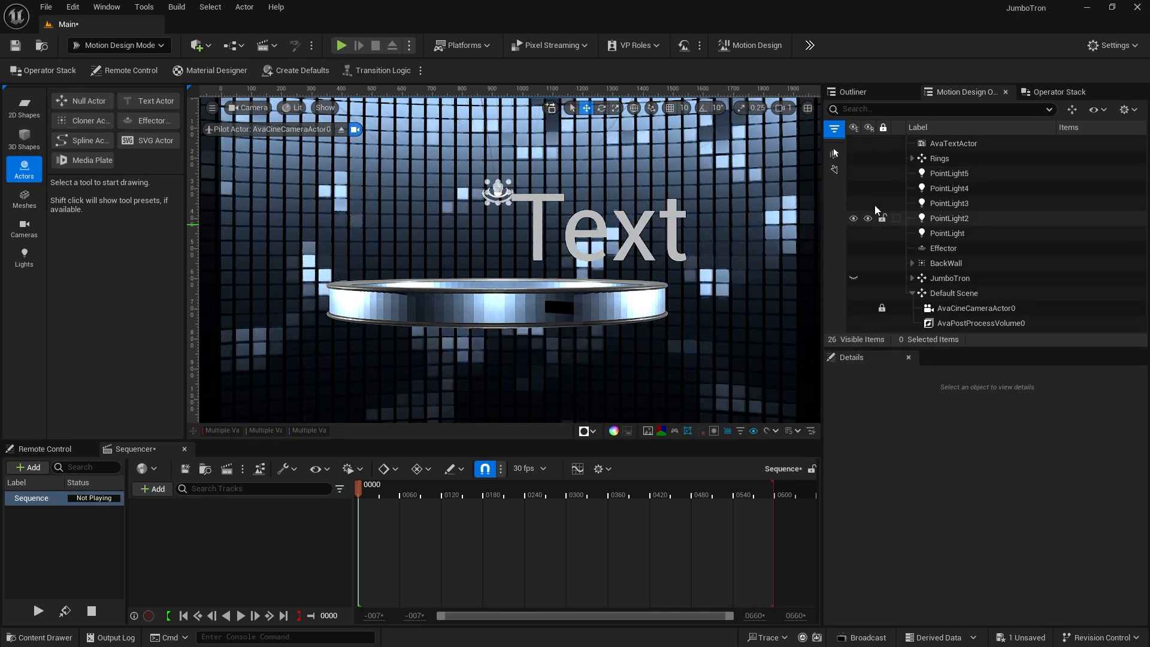
Reset the text actor's location to 0, 0, 0 and centre its alignment horizontally and vertically
{"action": "left_click", "coordinate": [946, 143]}
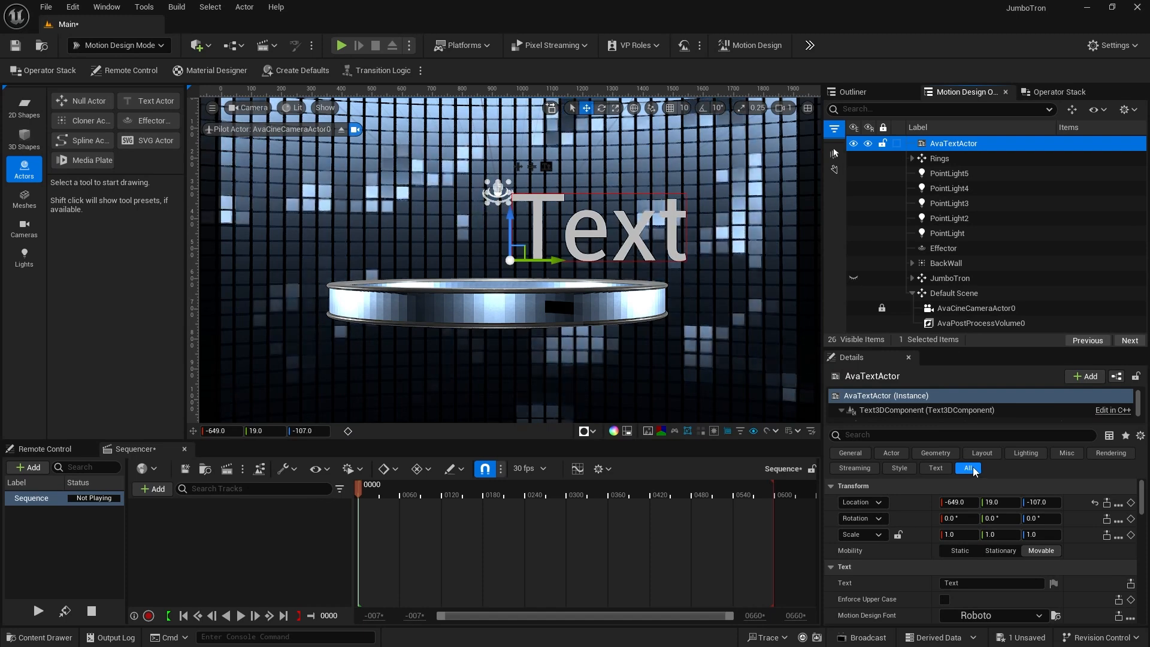
{"action": "left_click", "coordinate": [1093, 503]}
{"action": "scroll", "coordinate": [1093, 502], "scroll_direction": "down", "scroll_amount": 2}
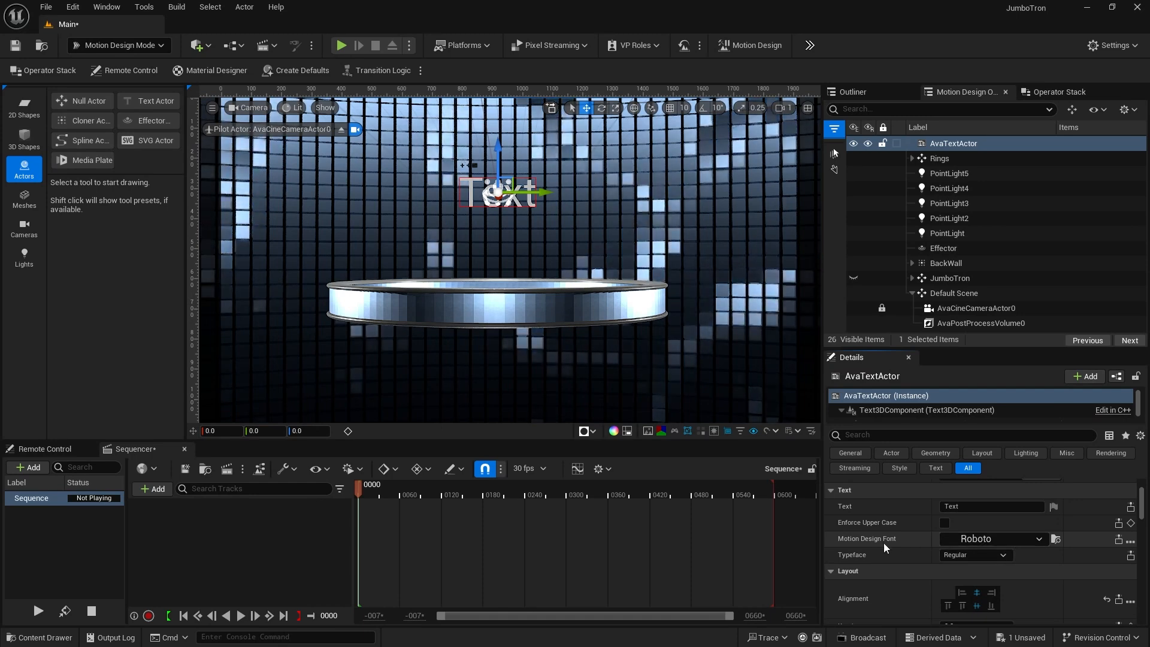
Change the text actor's font to Impact
{"action": "left_click", "coordinate": [991, 540]}
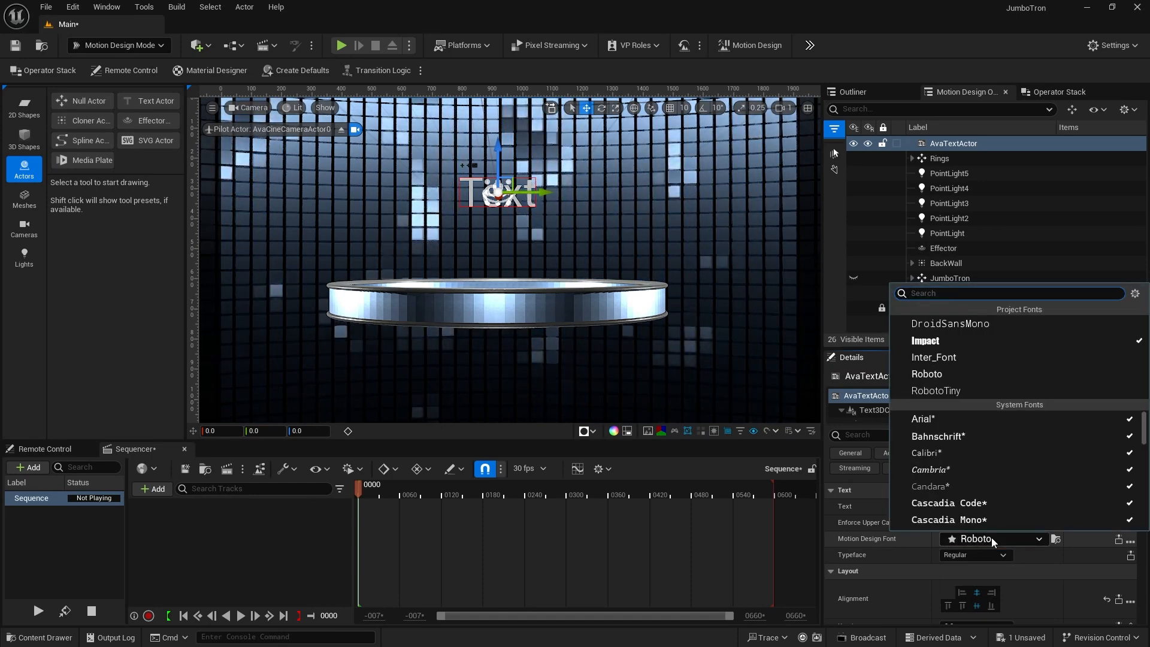
{"action": "scroll", "coordinate": [981, 455], "scroll_direction": "down", "scroll_amount": 4}
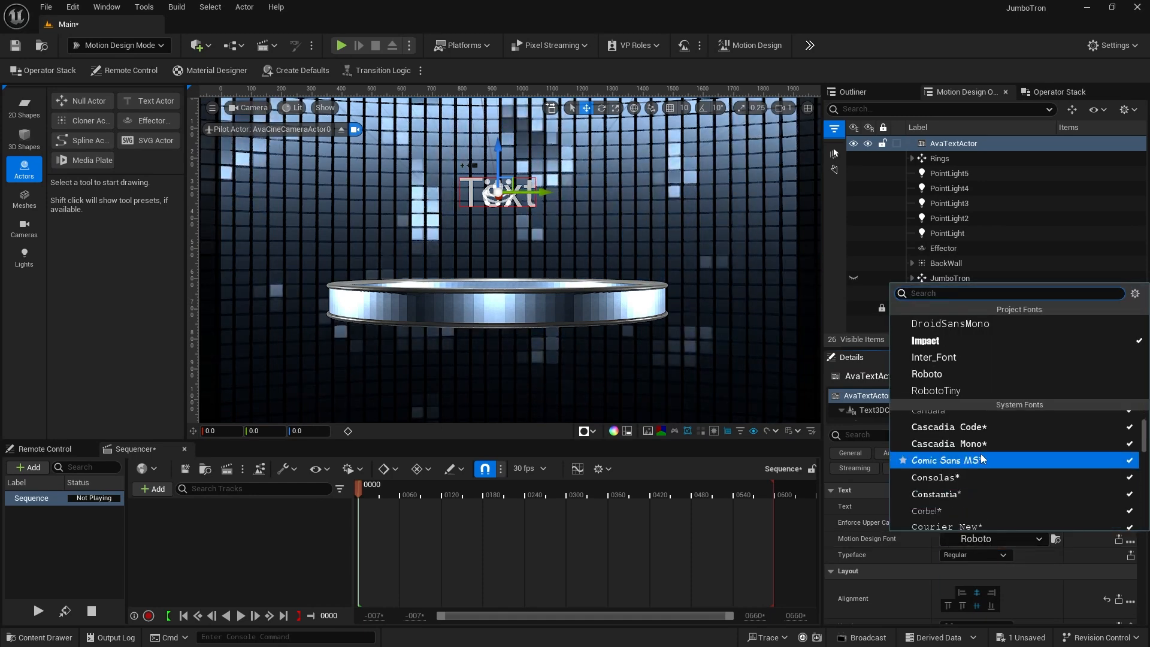
{"action": "scroll", "coordinate": [981, 458], "scroll_direction": "down", "scroll_amount": 3}
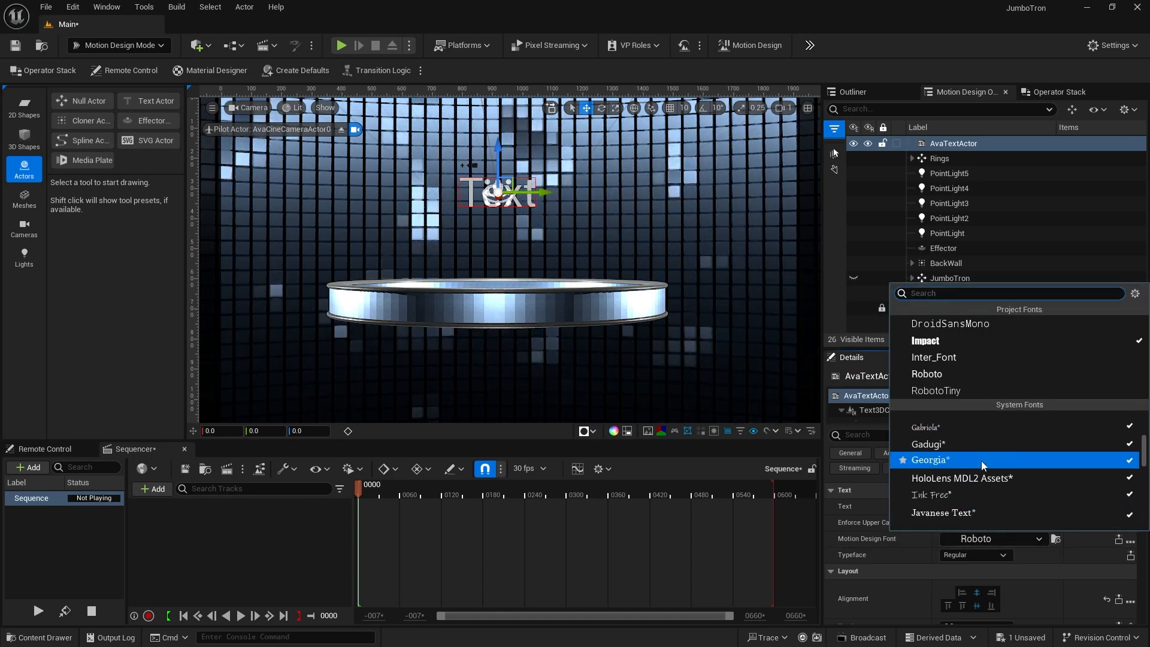
{"action": "left_click", "coordinate": [924, 342]}
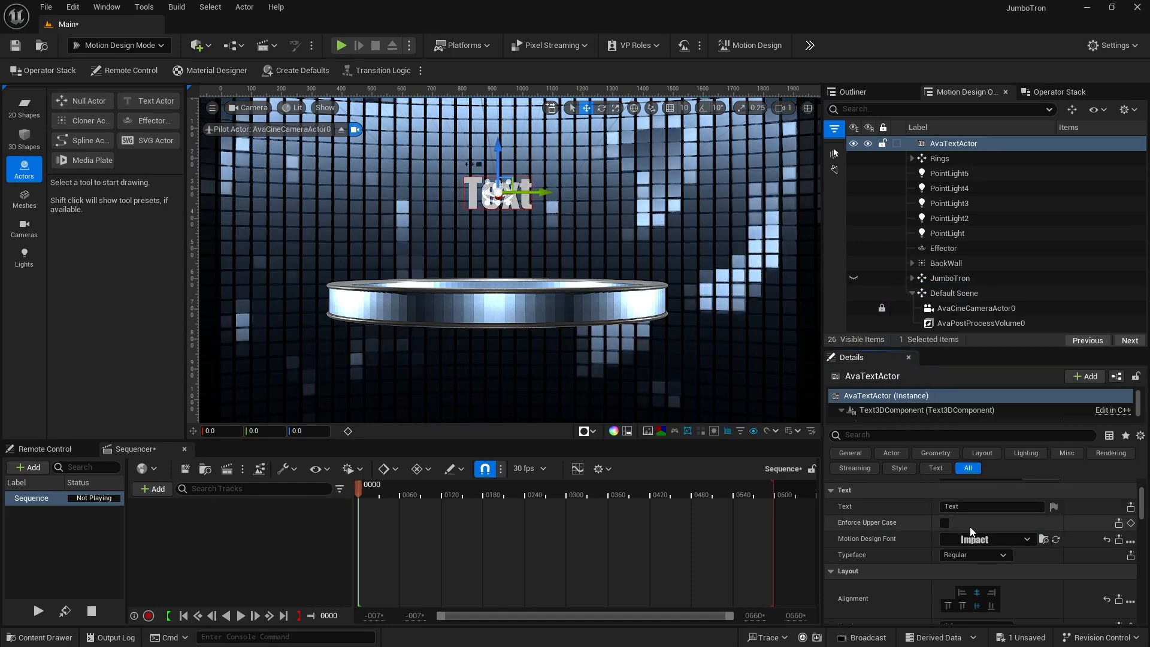
Set the text actor's content to BASKETBALL and enforce upper case
{"action": "left_click", "coordinate": [953, 508]}
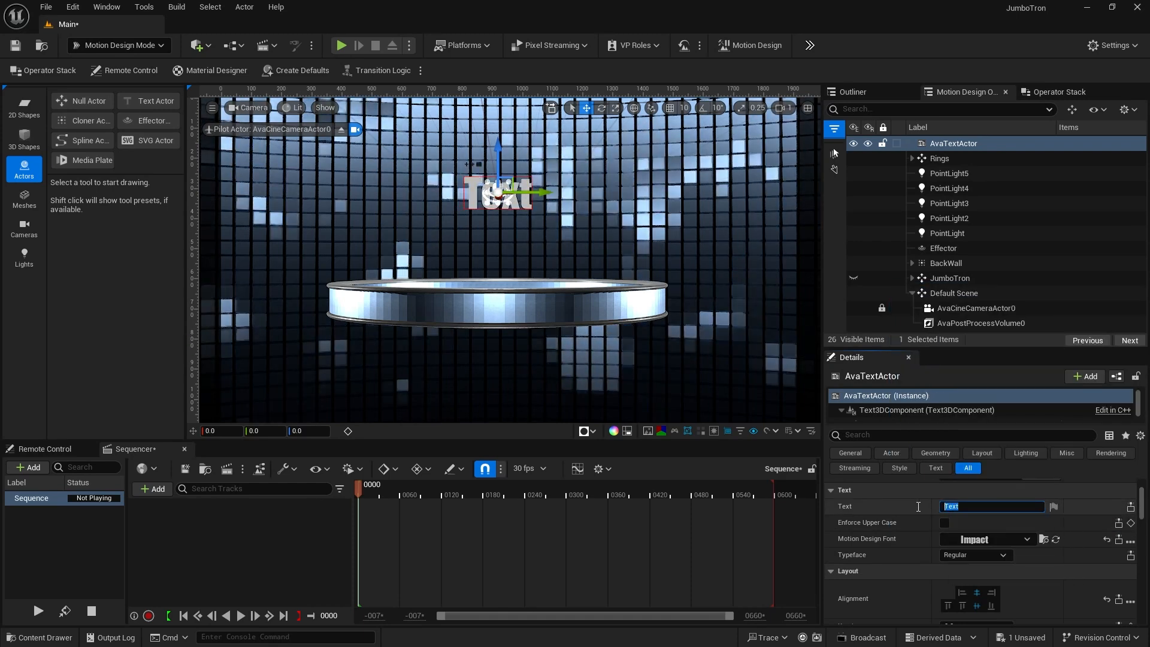
{"action": "type", "text": "BASKETBALL"}
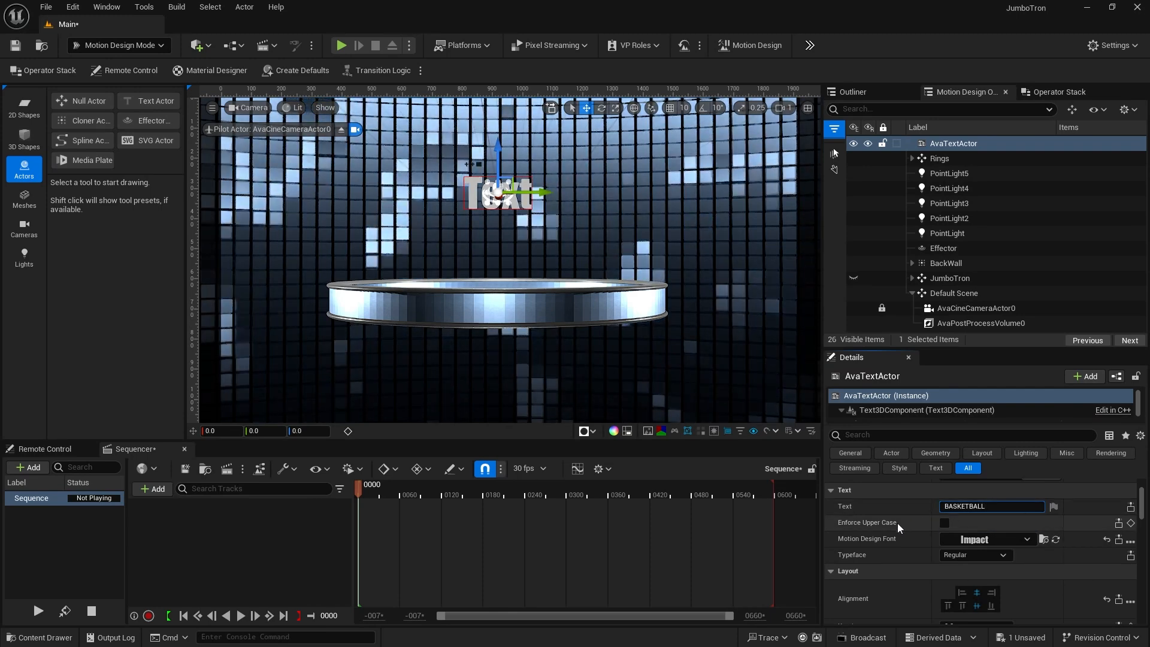
{"action": "left_click", "coordinate": [942, 521]}
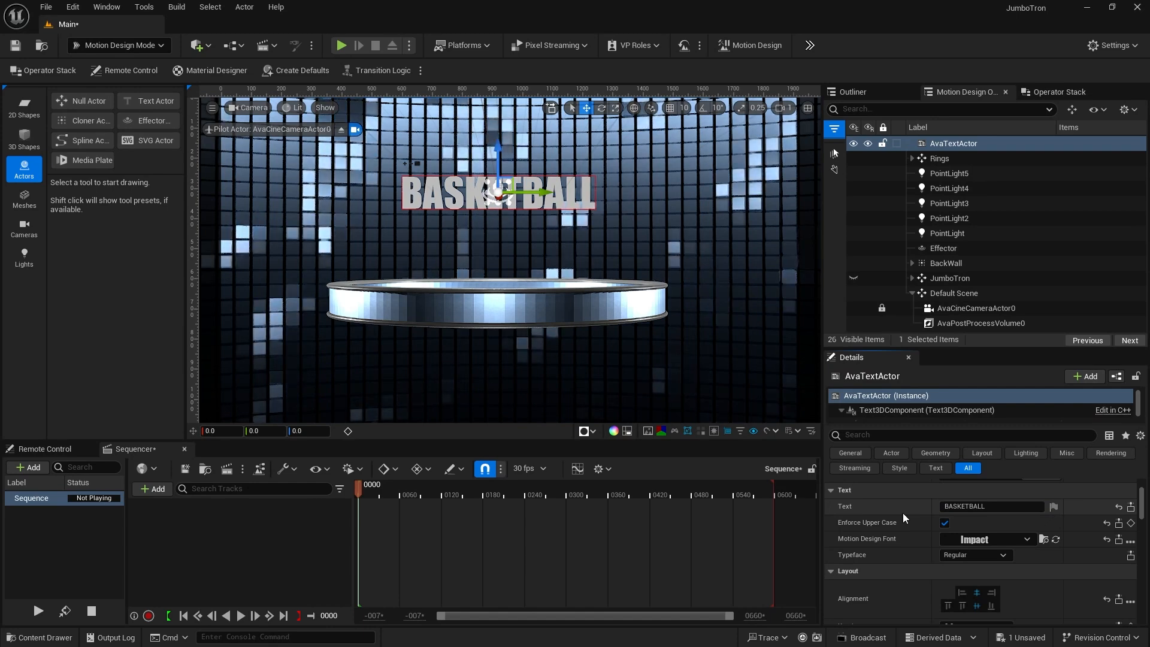
Try to place the BASKETBALL text in front of the ring at X -267 and Z -163
{"action": "scroll", "coordinate": [903, 513], "scroll_direction": "up", "scroll_amount": 2}
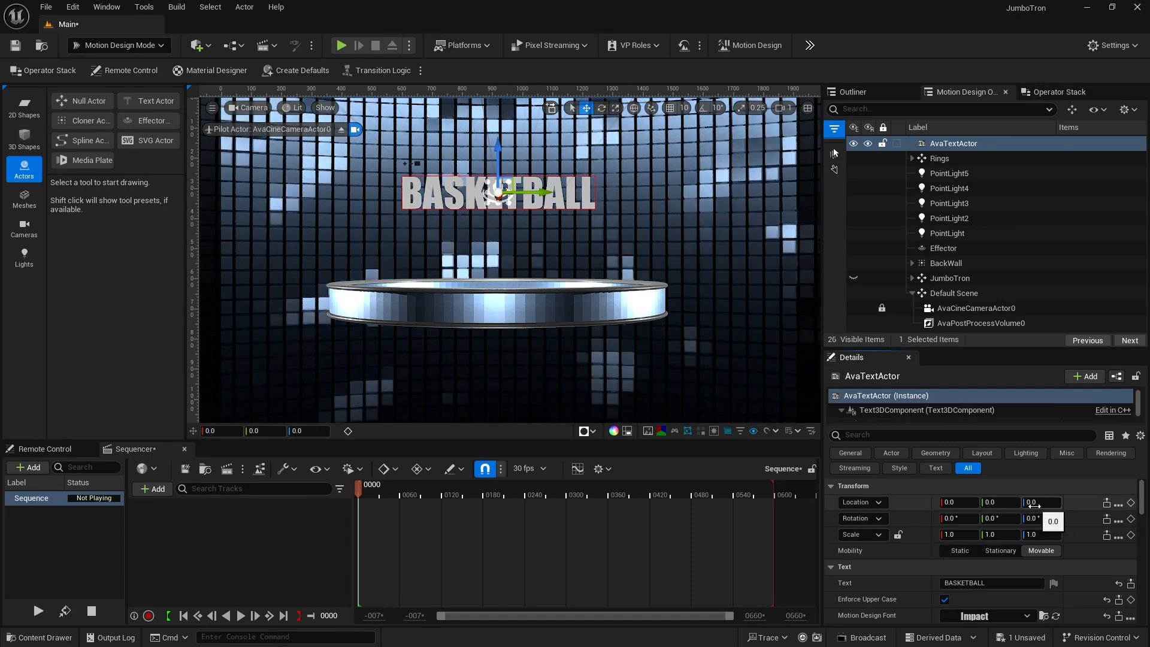
{"action": "left_click_drag", "start_coordinate": [1034, 506], "coordinate": [951, 504]}
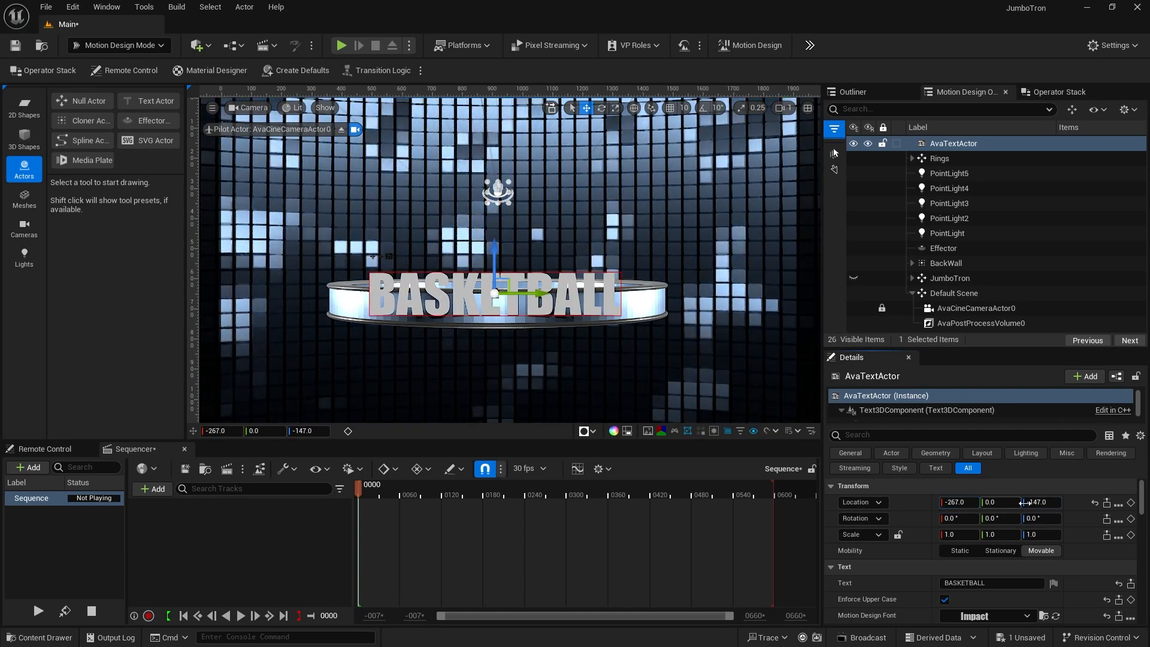
{"action": "left_click_drag", "start_coordinate": [1031, 503], "coordinate": [1021, 502]}
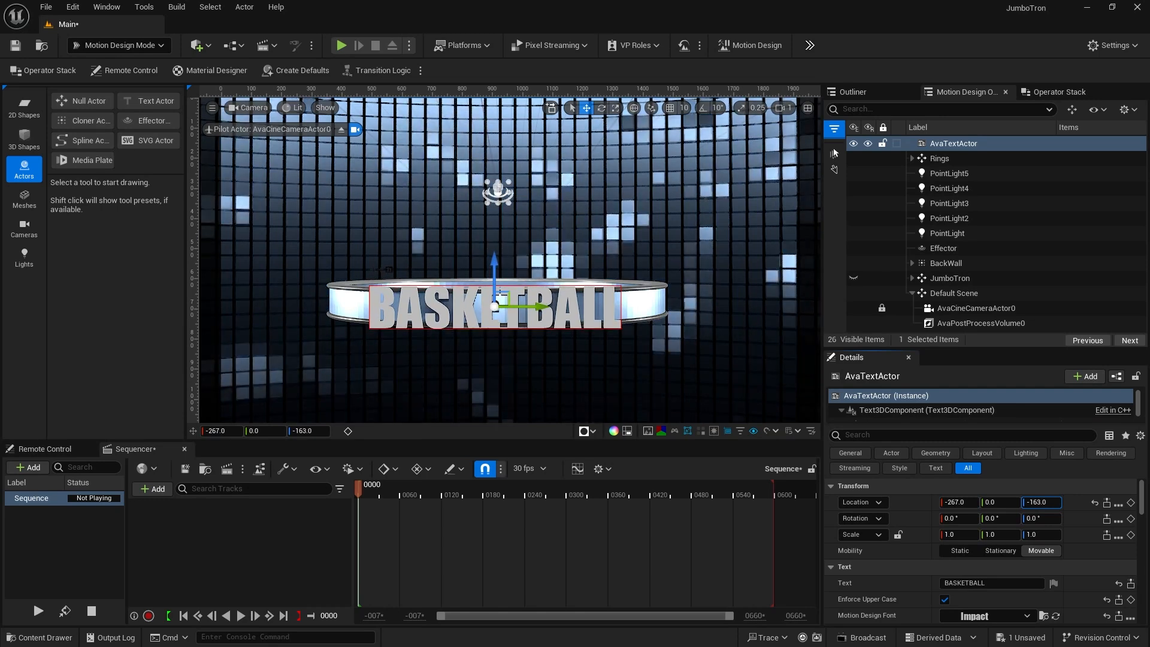
Scale the BASKETBALL text uniformly to 0.55 with locked proportions and reset its location to 0, 0, 0
{"action": "left_click", "coordinate": [898, 534]}
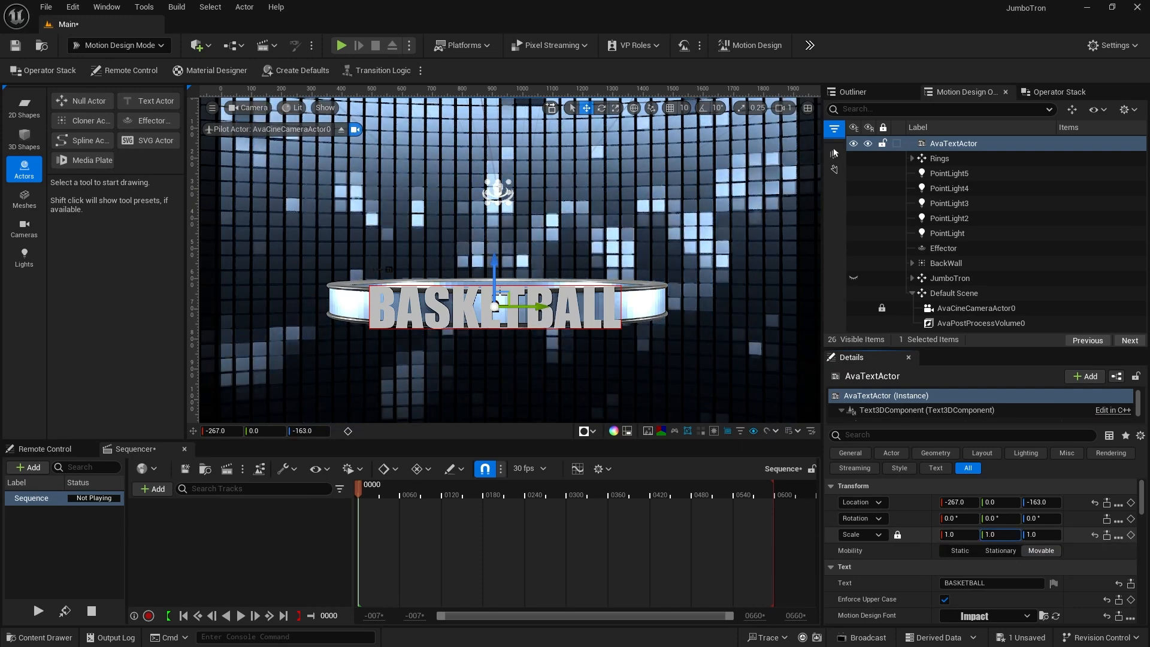
{"action": "left_click_drag", "start_coordinate": [995, 535], "coordinate": [906, 536]}
{"action": "left_click", "coordinate": [995, 536]}
{"action": "type", "text": ".55"}
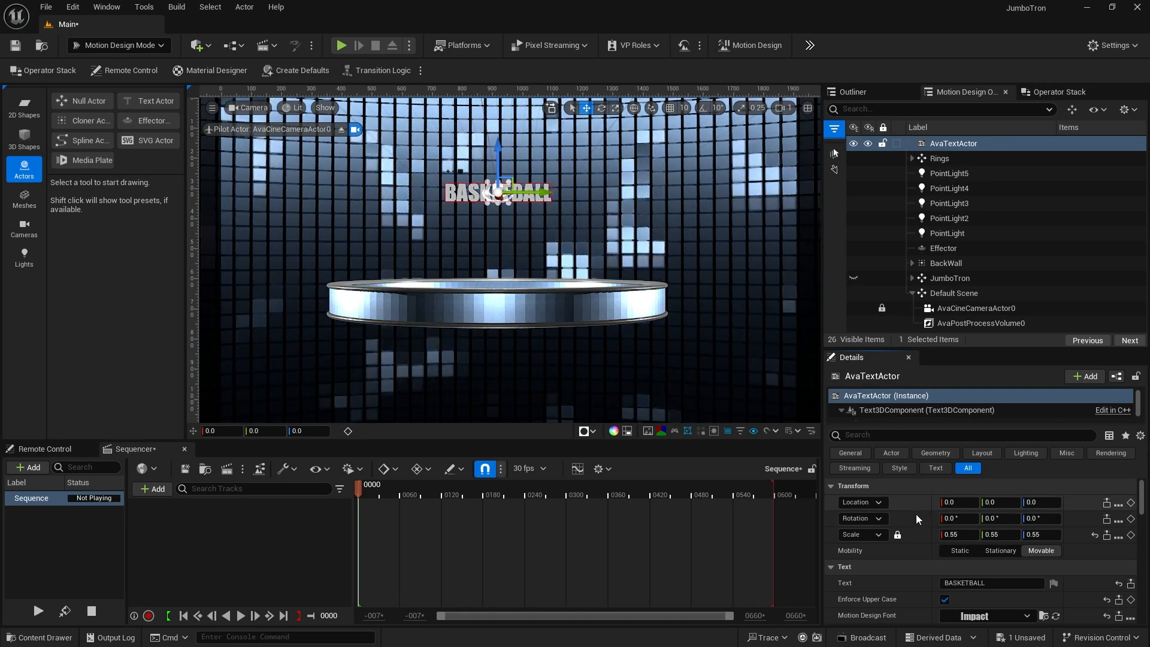
Give the BASKETBALL text an extrude of 5 and a bevel of 1
{"action": "scroll", "coordinate": [916, 515], "scroll_direction": "down", "scroll_amount": 10}
{"action": "scroll", "coordinate": [919, 551], "scroll_direction": "down", "scroll_amount": 5}
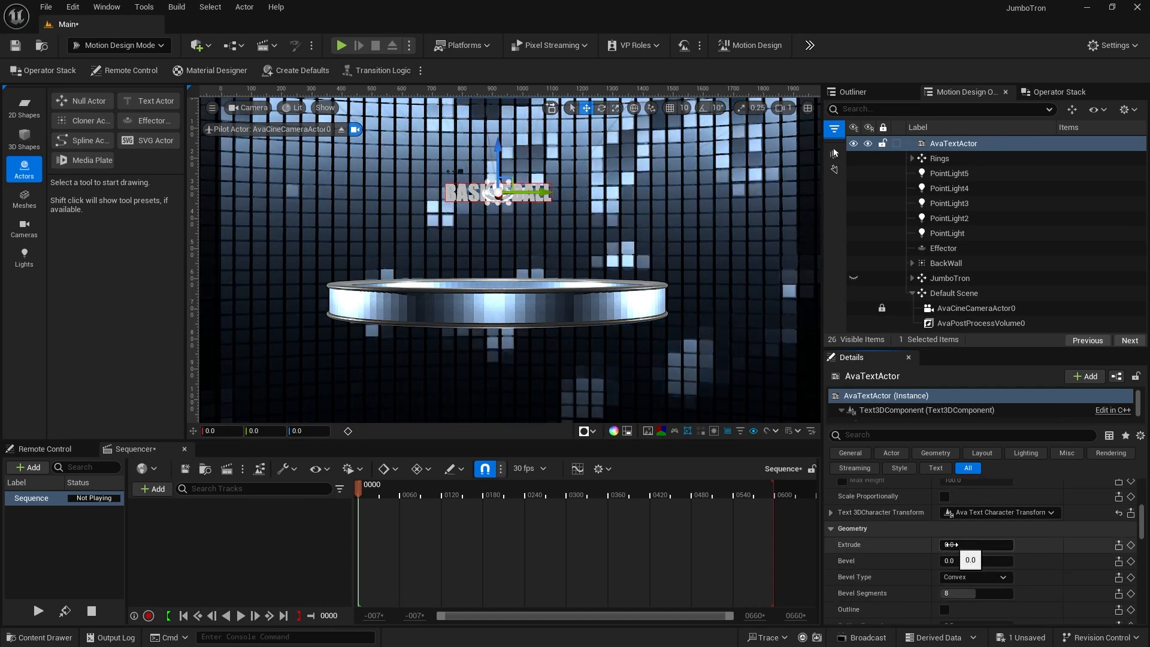
{"action": "type", "text": "5"}
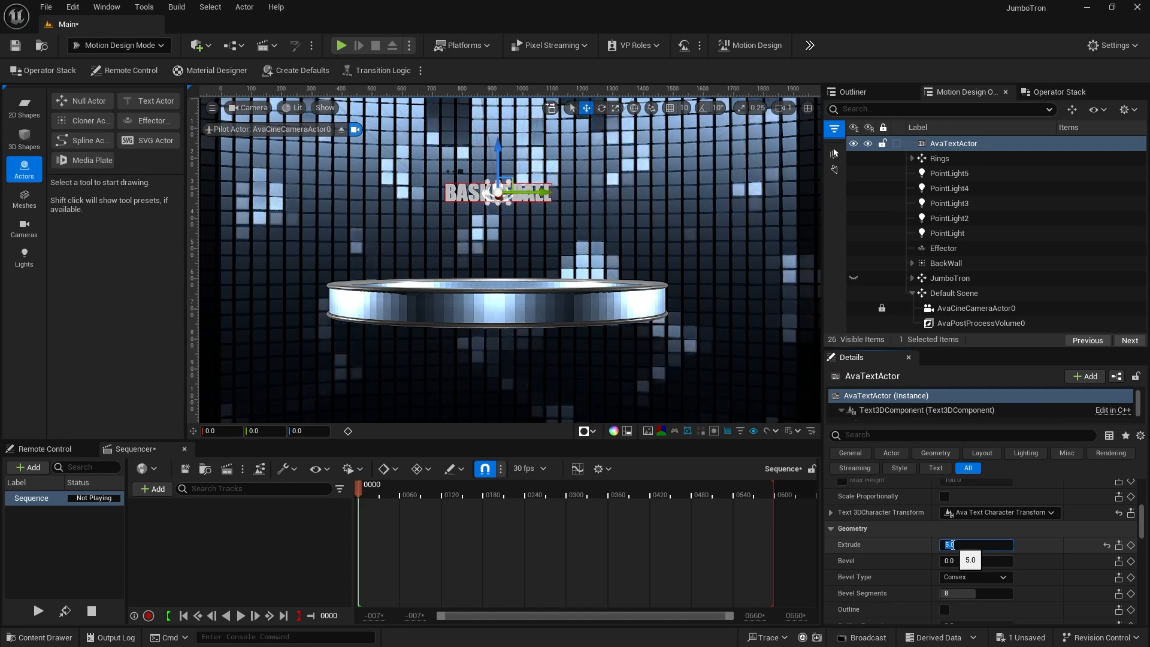
{"action": "left_click", "coordinate": [949, 561]}
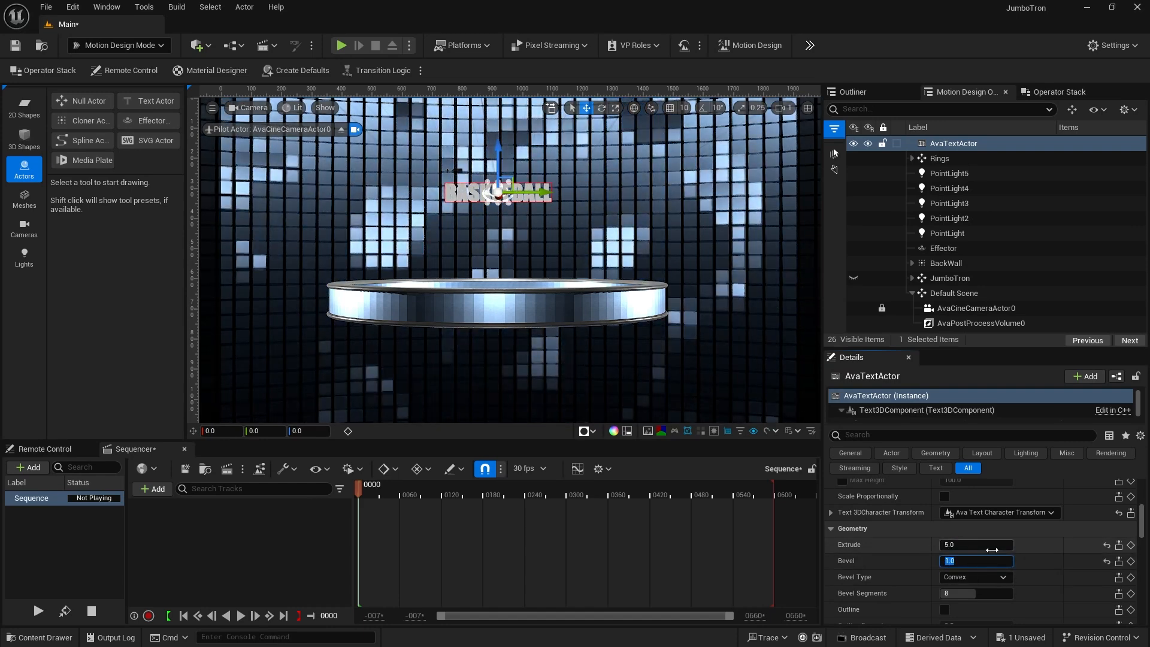
Set the kerning of the BASKETBALL text to 1
{"action": "scroll", "coordinate": [993, 551], "scroll_direction": "up", "scroll_amount": 3}
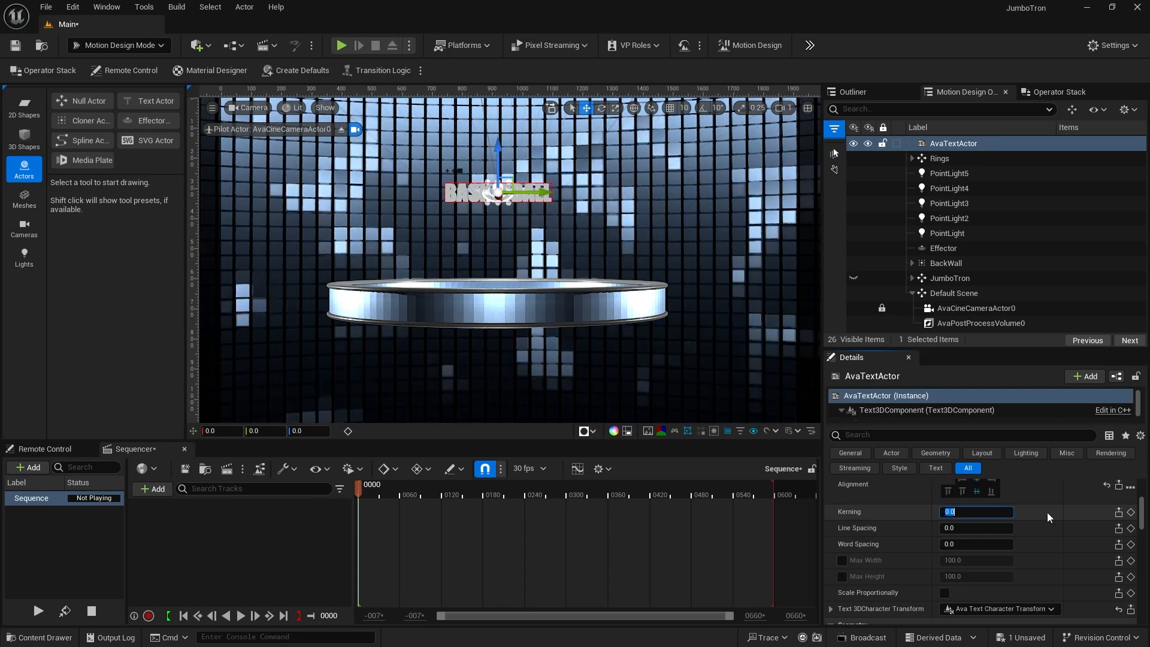
{"action": "type", "text": "1"}
{"action": "key", "text": "Return"}
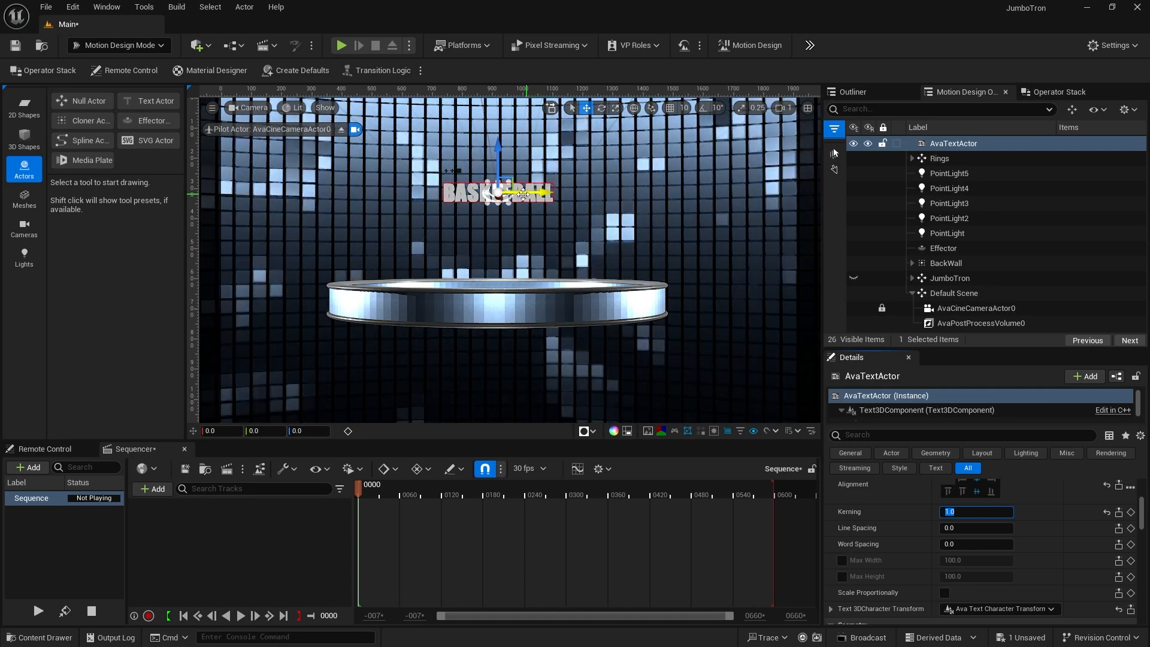
Convert the BASKETBALL text actor to static meshes with the Modeling mode Convert tool, keeping material and collision transfer enabled
{"action": "left_click", "coordinate": [107, 47]}
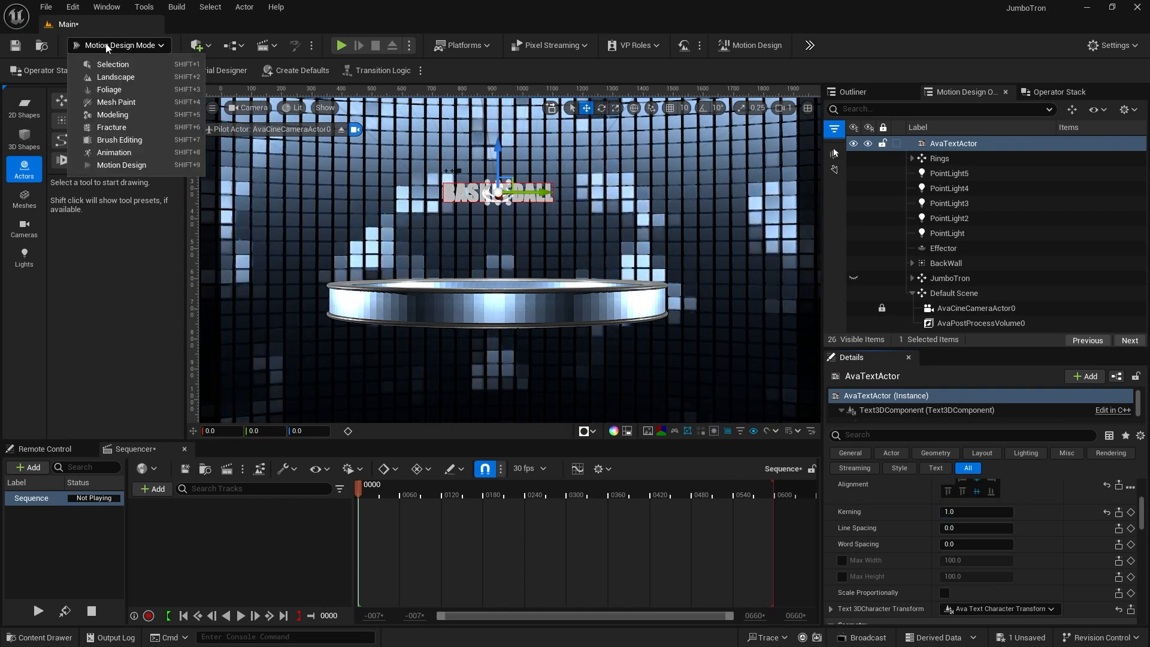
{"action": "left_click", "coordinate": [111, 115]}
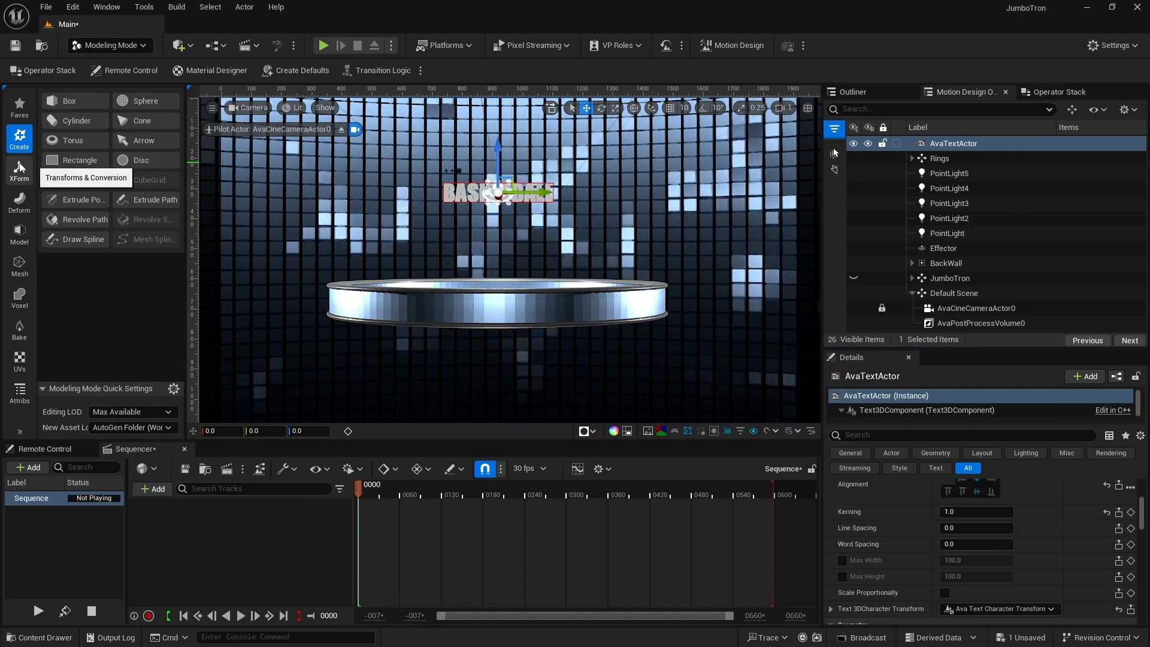
{"action": "left_click", "coordinate": [20, 171]}
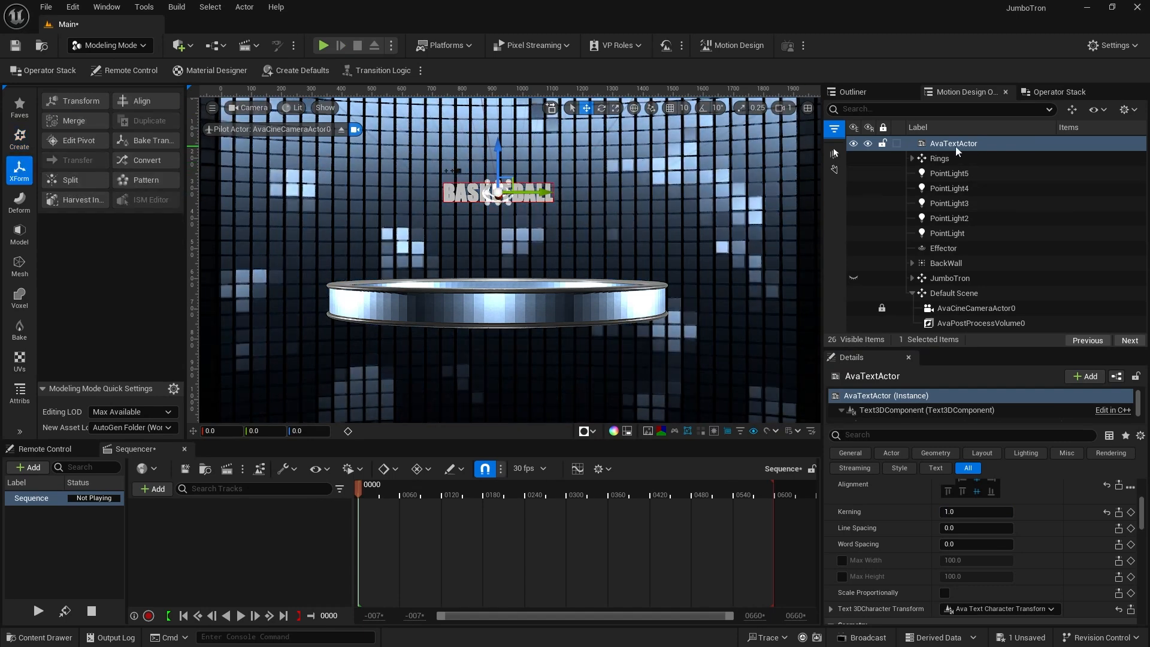
{"action": "left_click", "coordinate": [145, 159]}
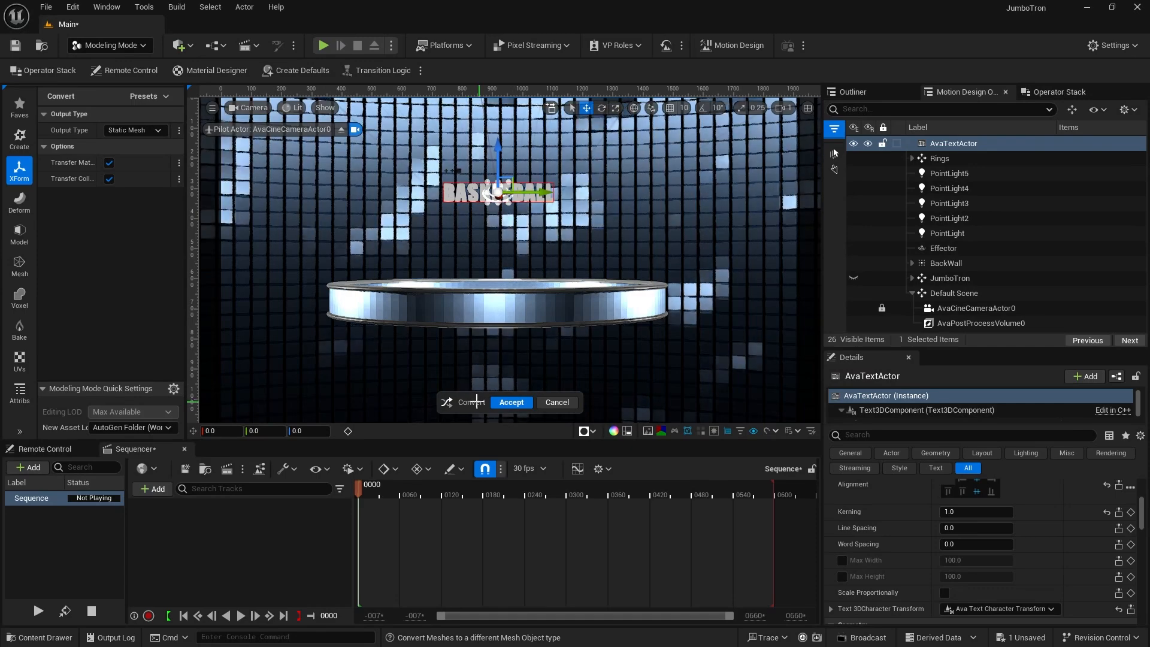
{"action": "left_click", "coordinate": [508, 401]}
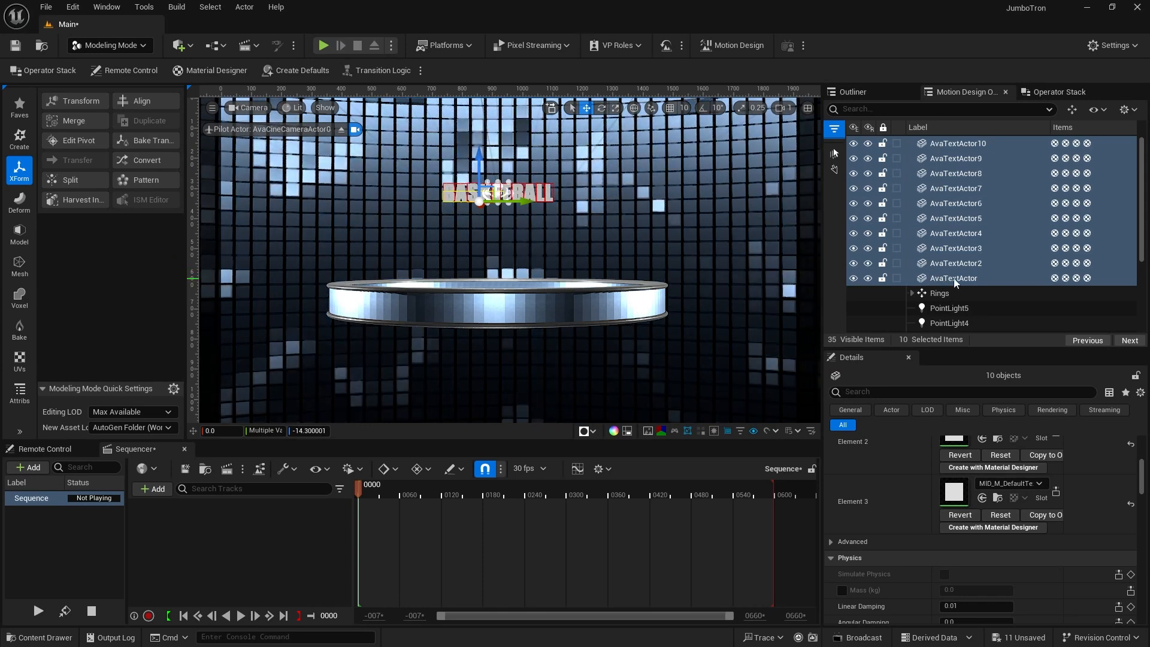
Identify the letter mesh of AvaTextActor and rename that actor B1
{"action": "left_click", "coordinate": [922, 280]}
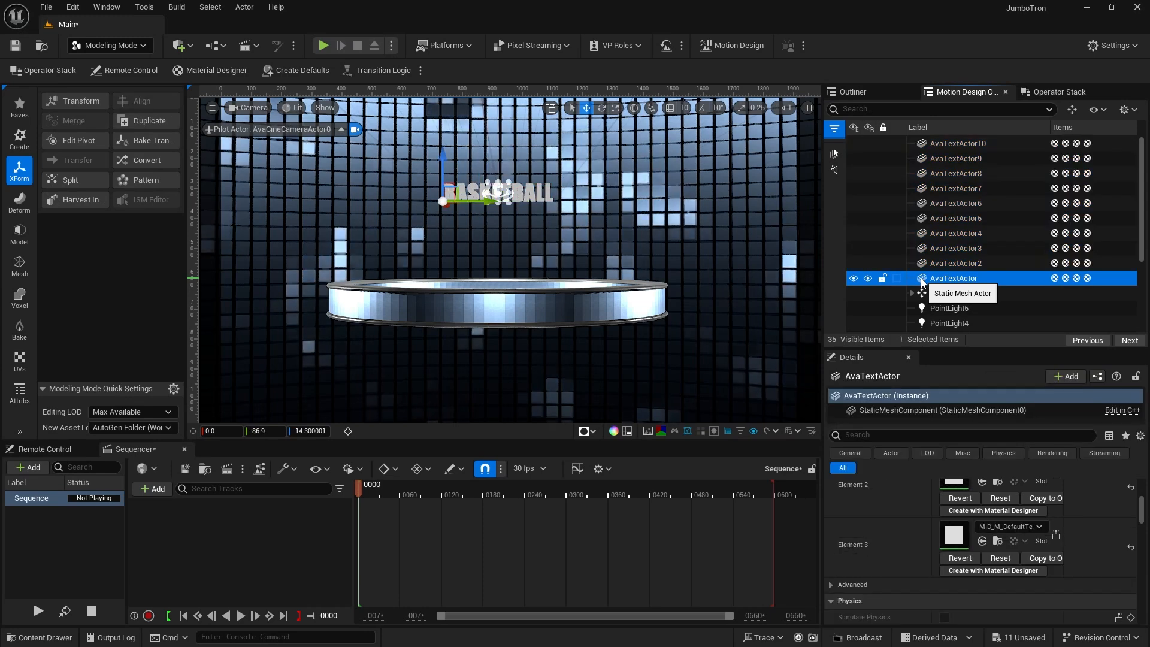
{"action": "scroll", "coordinate": [910, 516], "scroll_direction": "up", "scroll_amount": 5}
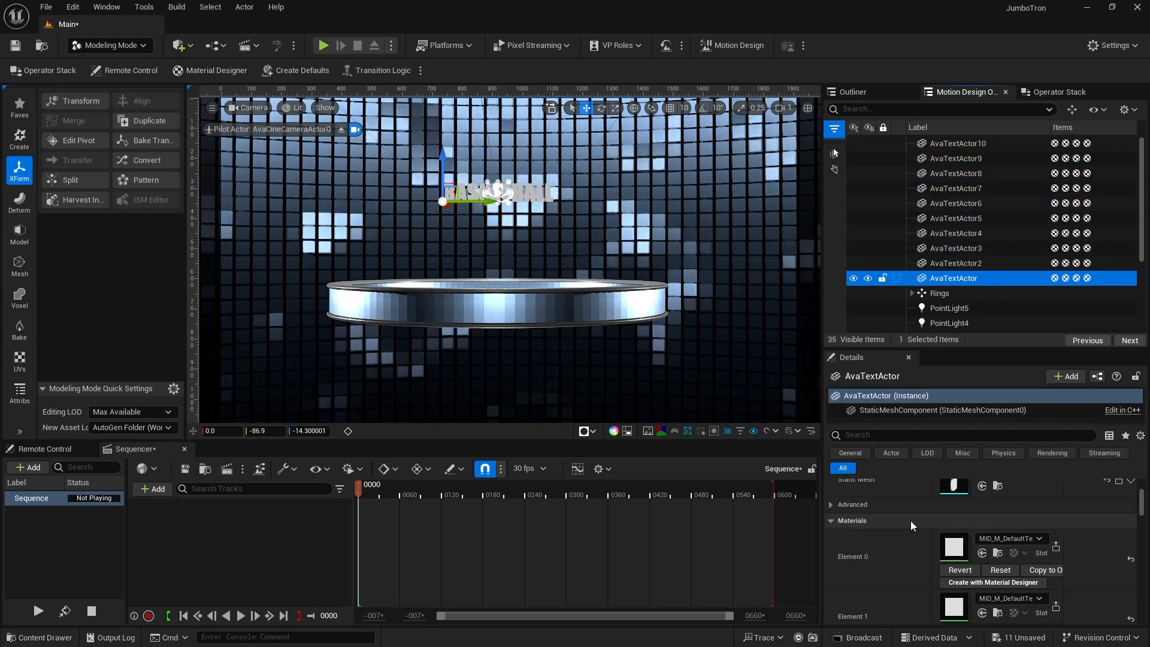
{"action": "scroll", "coordinate": [910, 521], "scroll_direction": "up", "scroll_amount": 1}
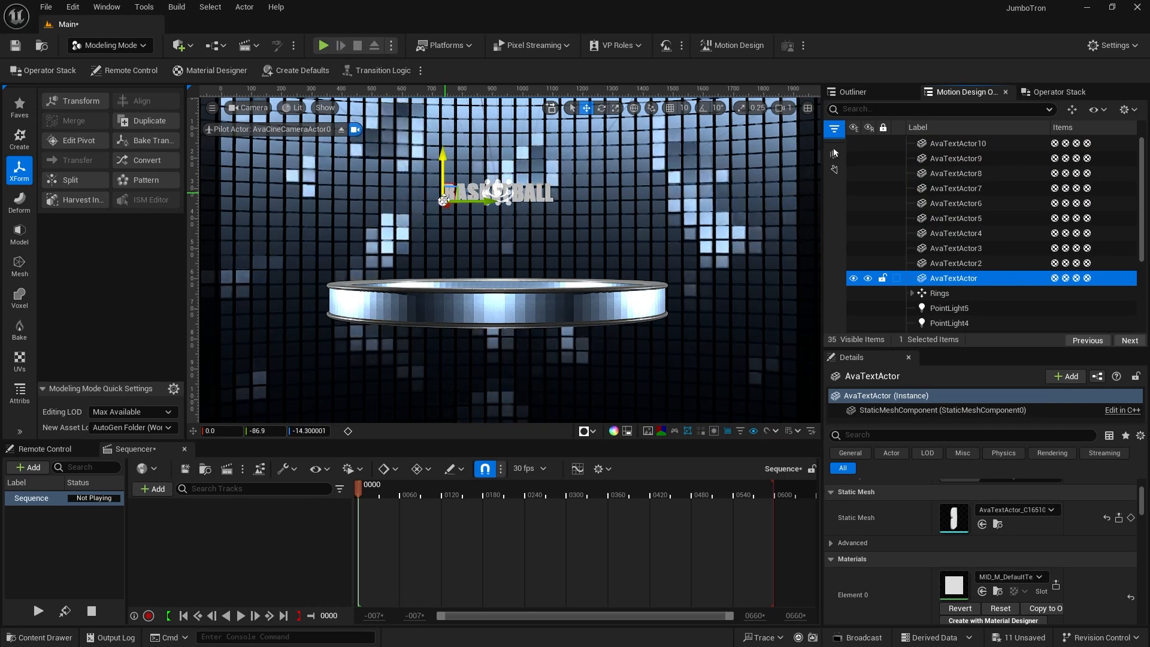
{"action": "left_click", "coordinate": [945, 279]}
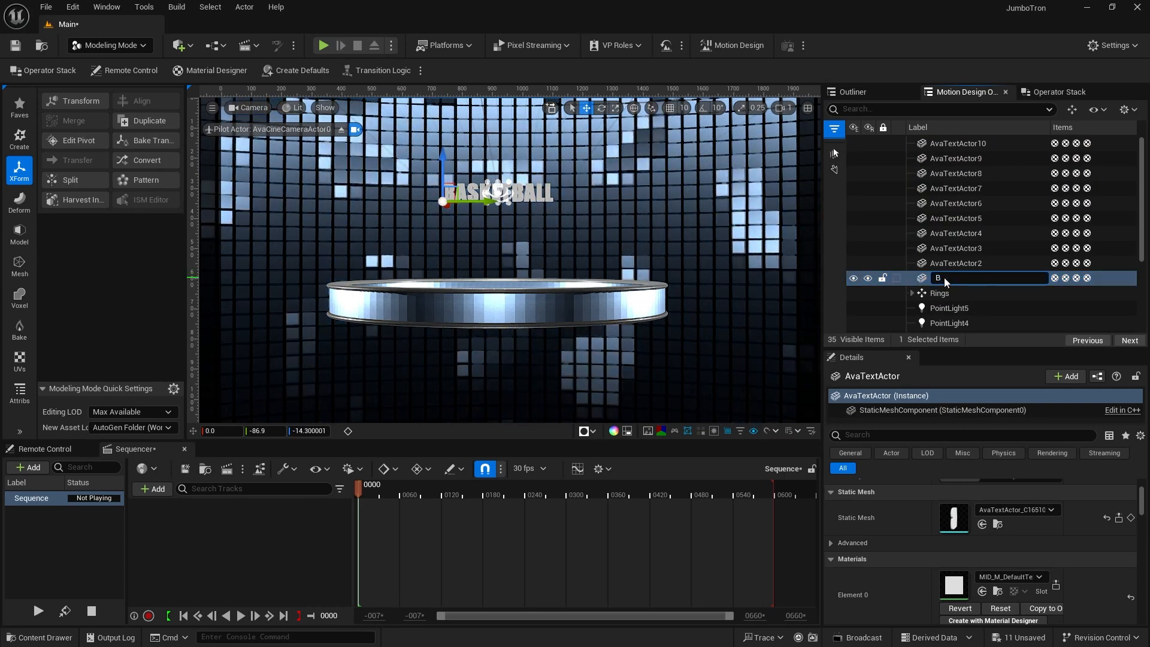
{"action": "type", "text": "B1"}
{"action": "key", "text": "Return"}
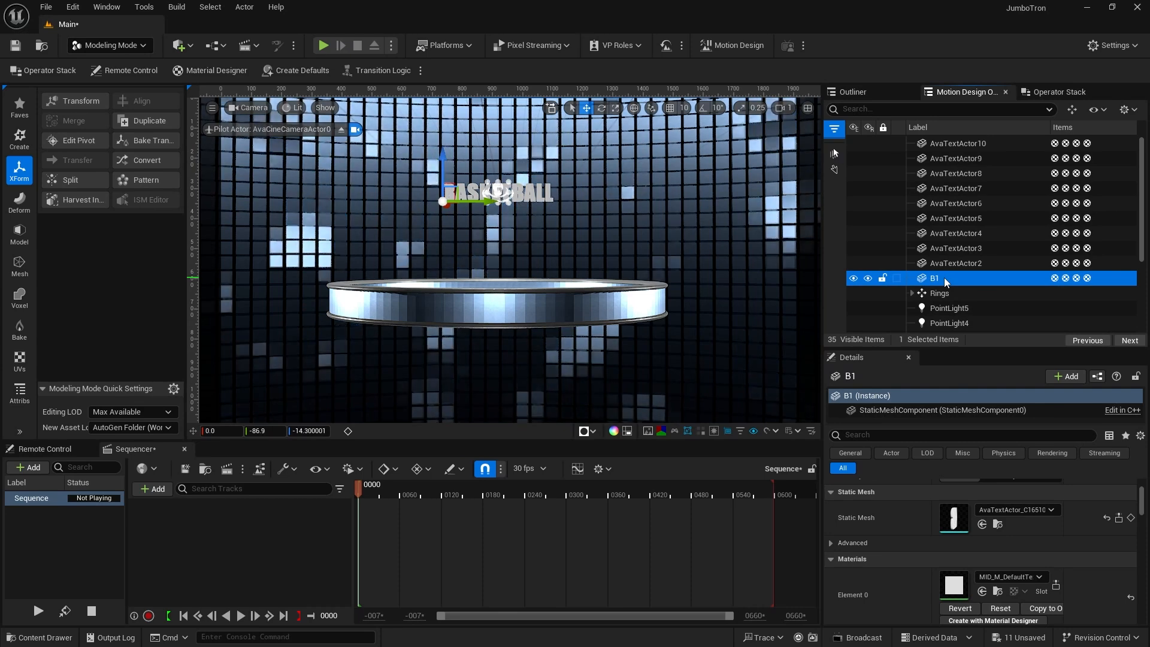
Rename the letter meshes AvaTextActor2 and AvaTextActor3 as L1 and L2
{"action": "left_click", "coordinate": [935, 264]}
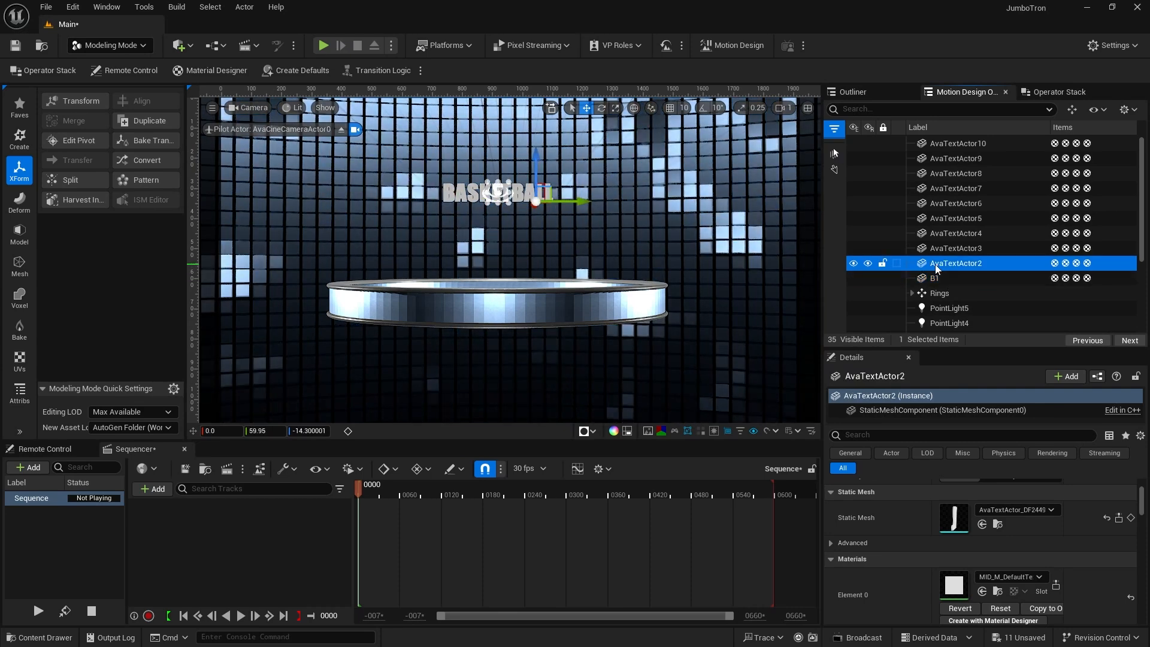
{"action": "left_click", "coordinate": [935, 264]}
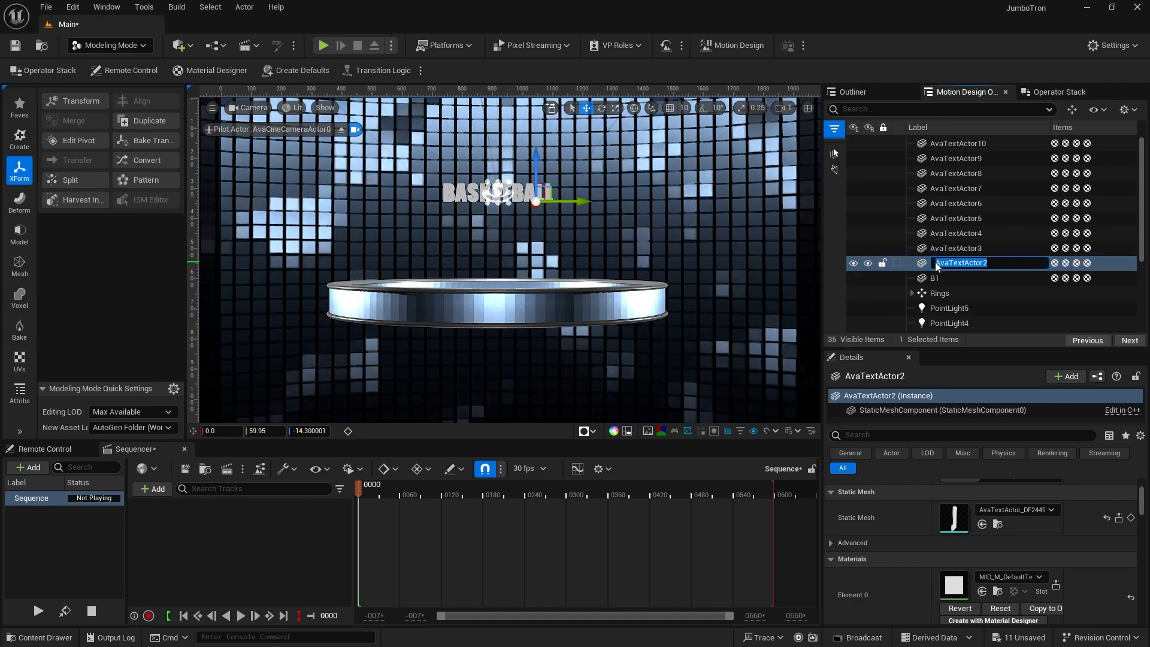
{"action": "type", "text": "L1"}
{"action": "key", "text": "Return"}
{"action": "left_click", "coordinate": [937, 249]}
{"action": "left_click", "coordinate": [938, 249]}
{"action": "key", "text": "BackSpace"}
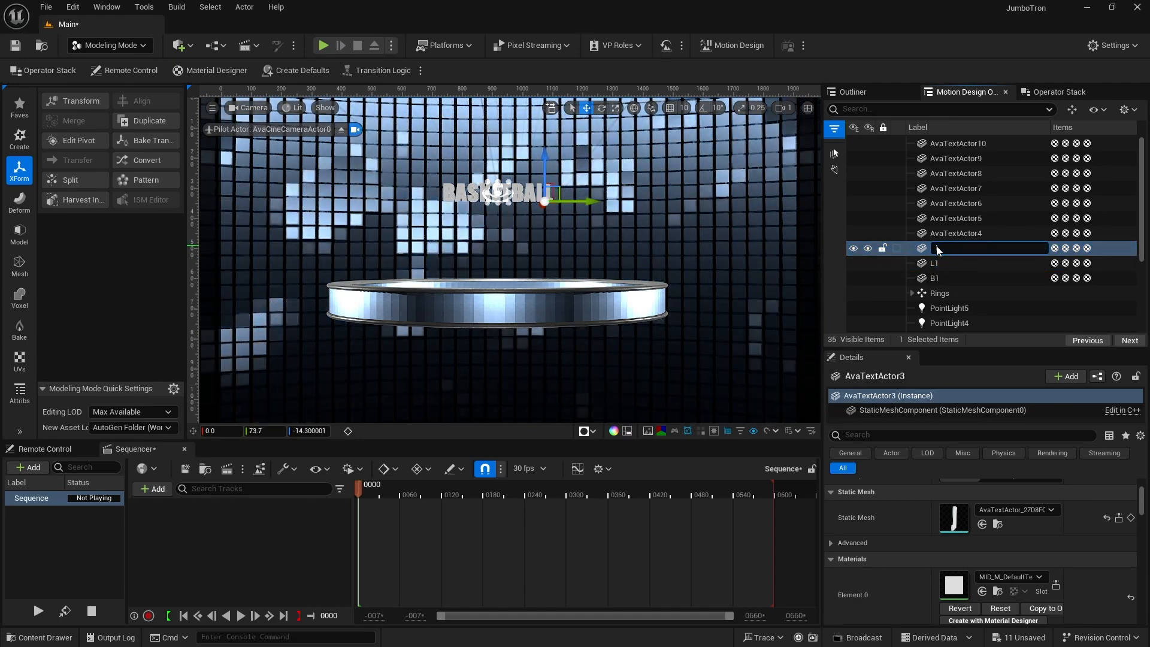
{"action": "type", "text": "L2"}
{"action": "key", "text": "Return"}
Rename the letter meshes AvaTextActor4 and AvaTextActor5 as E and T
{"action": "left_click", "coordinate": [938, 237]}
{"action": "left_click", "coordinate": [938, 237]}
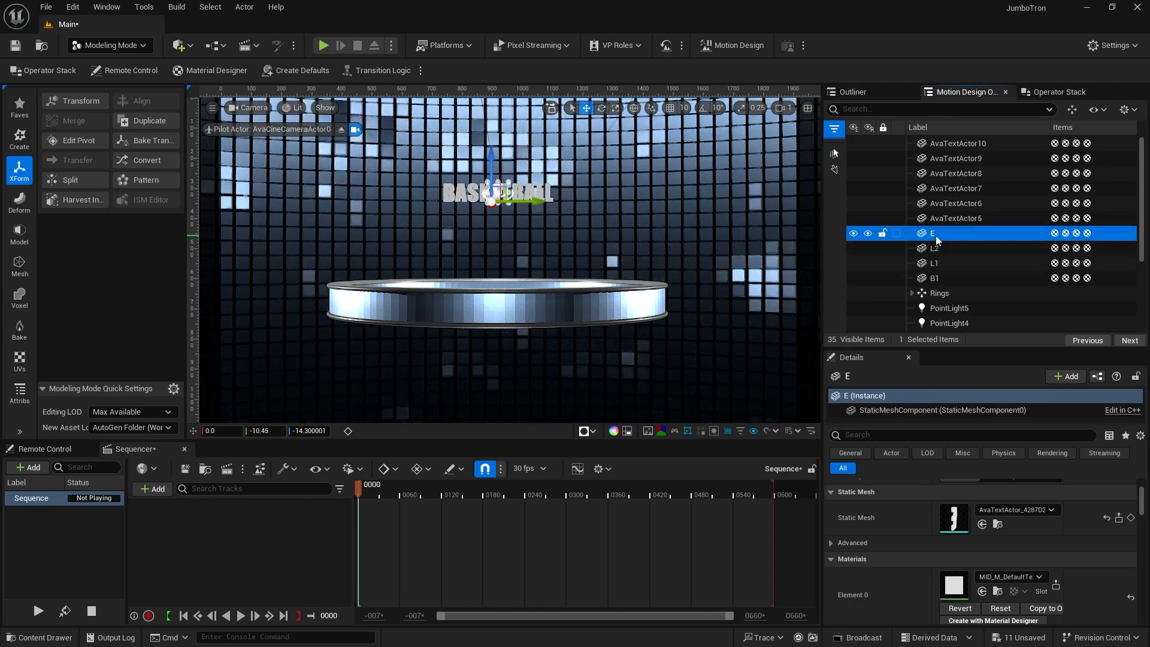
{"action": "left_click", "coordinate": [939, 221]}
{"action": "left_click", "coordinate": [940, 220]}
{"action": "type", "text": "T"}
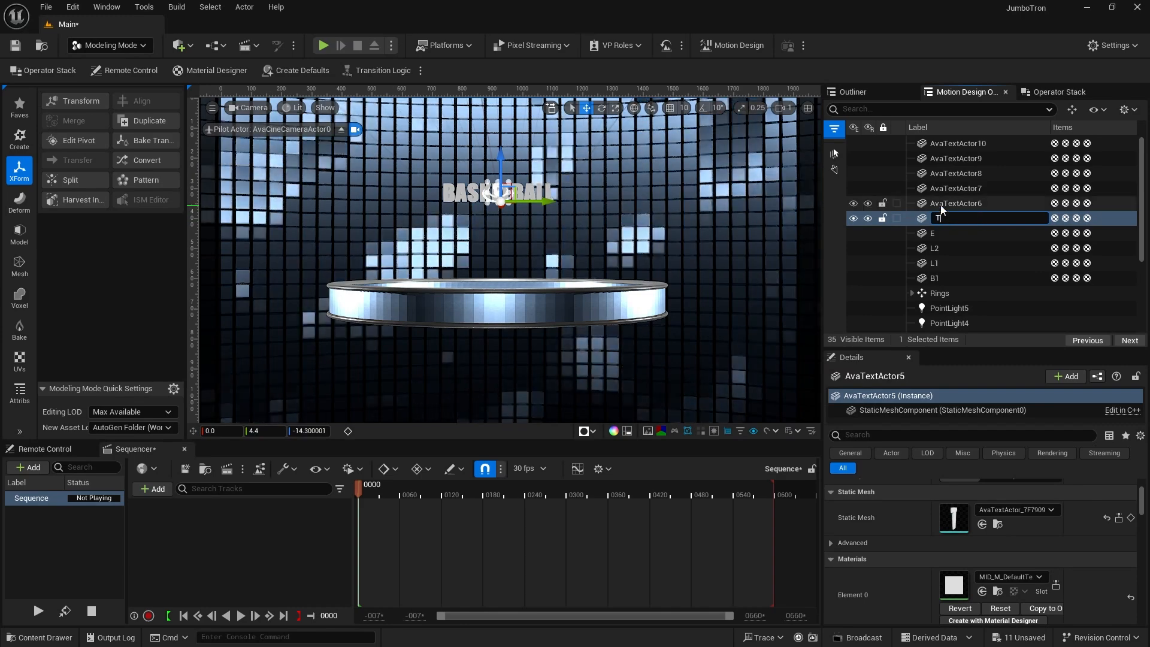
{"action": "key", "text": "Return"}
Rename the letter meshes AvaTextActor6 and AvaTextActor7 as A1 and B2
{"action": "left_click", "coordinate": [940, 205]}
{"action": "left_click", "coordinate": [940, 205]}
{"action": "type", "text": "A1"}
{"action": "key", "text": "Return"}
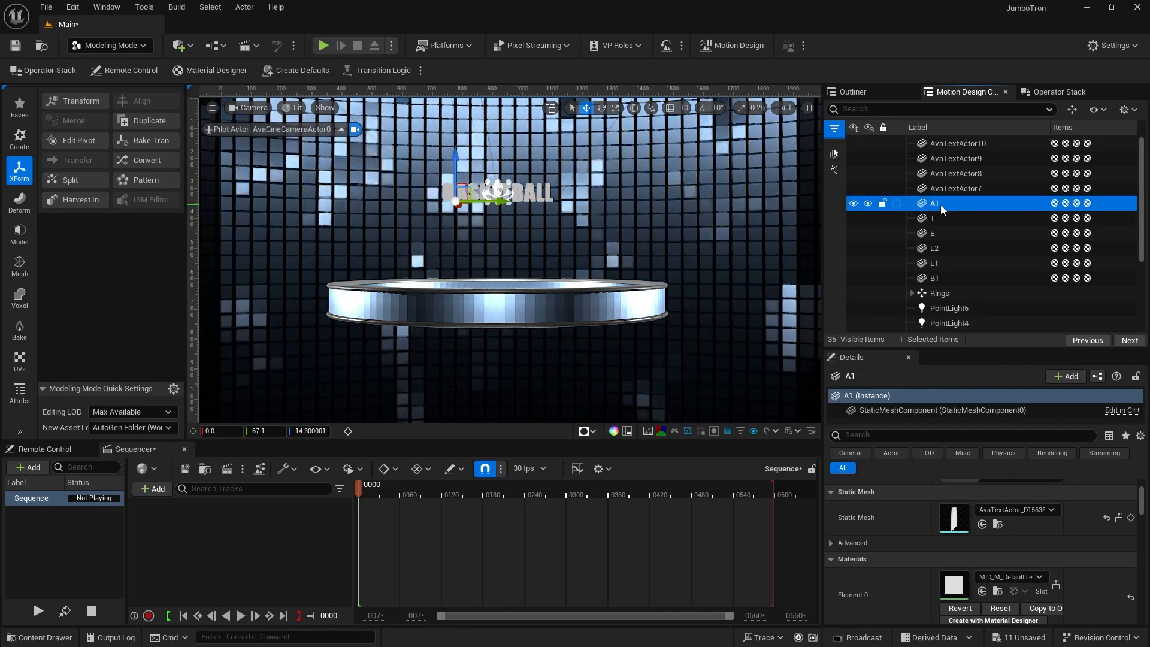
{"action": "left_click", "coordinate": [946, 188]}
{"action": "left_click", "coordinate": [946, 188]}
{"action": "type", "text": "B2"}
{"action": "key", "text": "Return"}
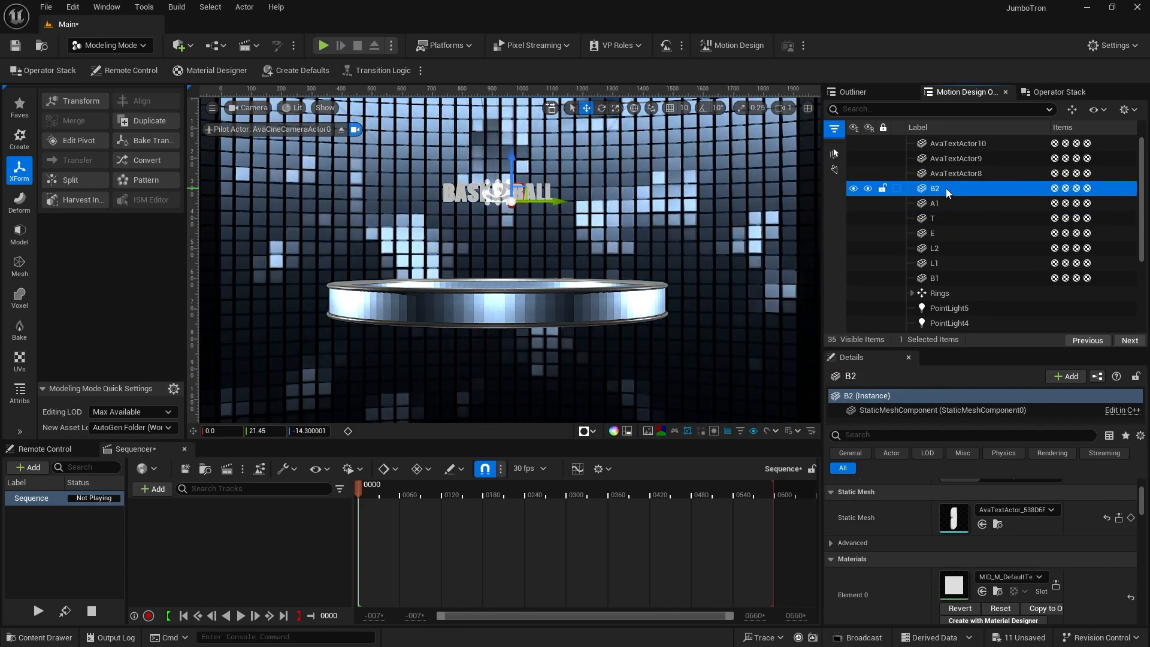
Rename the letter meshes AvaTextActor8 and AvaTextActor9 as S and A2
{"action": "left_click", "coordinate": [946, 173]}
{"action": "left_click", "coordinate": [945, 173]}
{"action": "type", "text": "S"}
{"action": "key", "text": "Return"}
{"action": "left_click", "coordinate": [935, 159]}
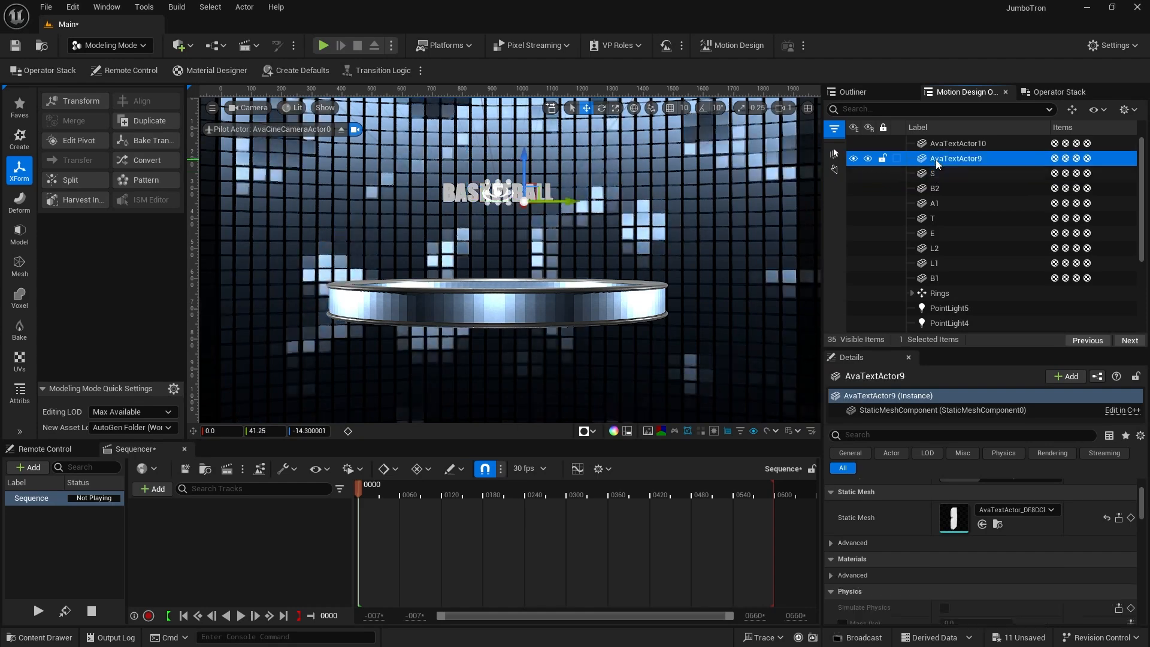
{"action": "left_click", "coordinate": [935, 160]}
{"action": "type", "text": "A2"}
{"action": "key", "text": "Return"}
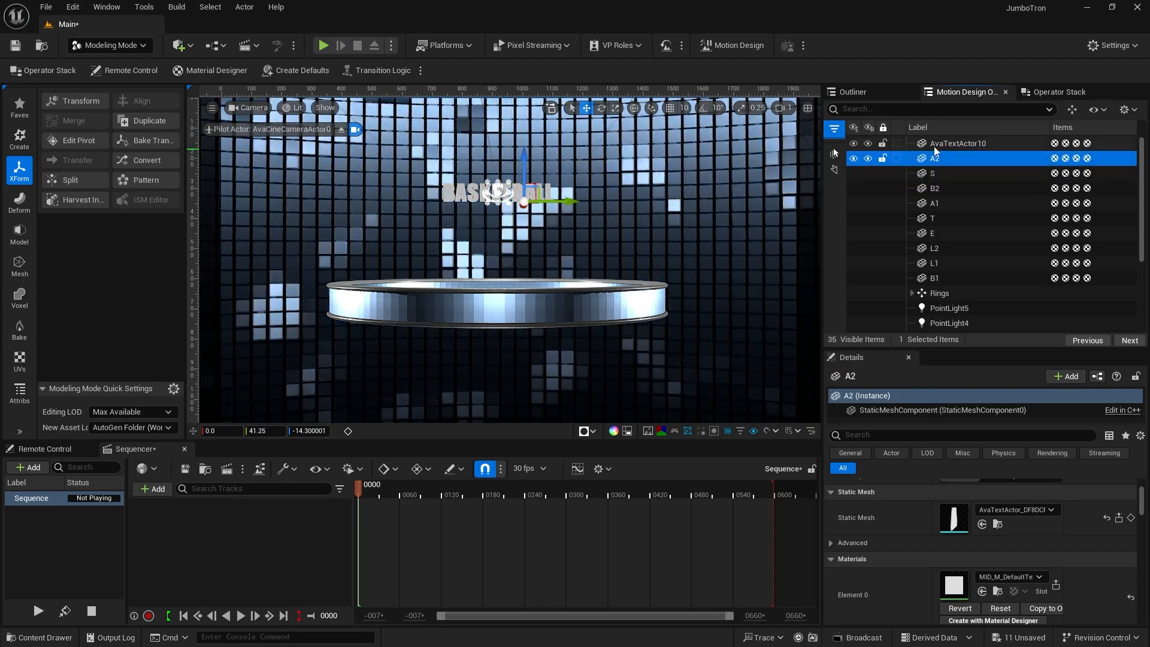
Rename the last letter mesh, AvaTextActor10, as K
{"action": "left_click", "coordinate": [936, 144]}
{"action": "left_click", "coordinate": [935, 144]}
{"action": "type", "text": "K"}
{"action": "key", "text": "Return"}
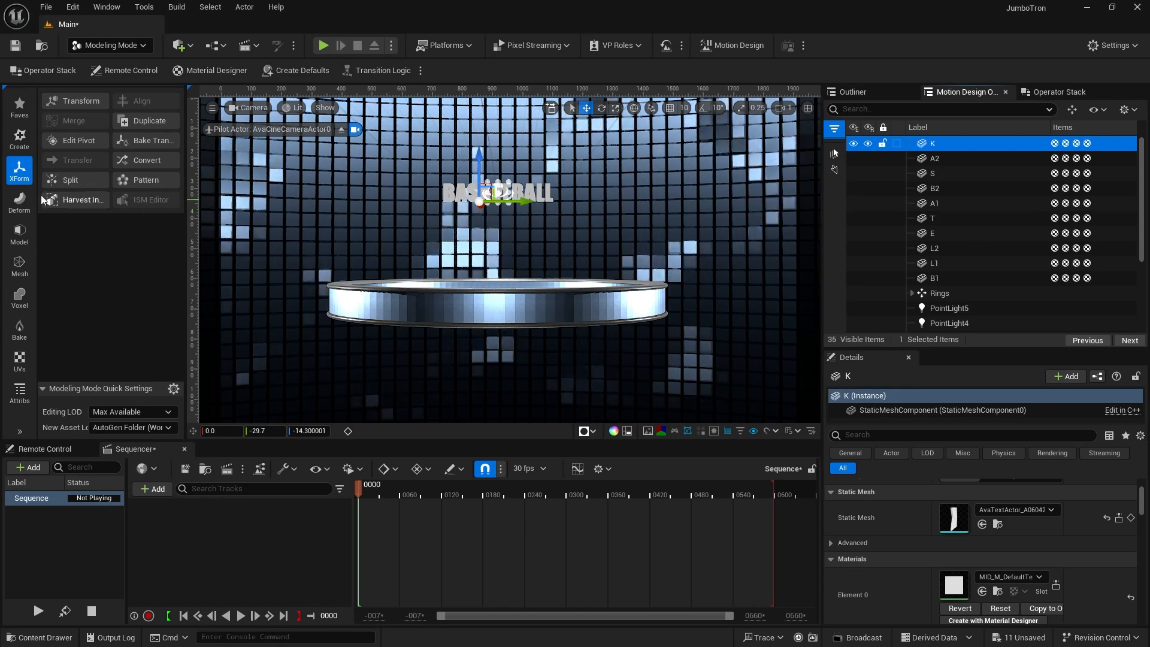
Switch back to Motion Design mode and add a Cloner actor to the scene
{"action": "left_click", "coordinate": [108, 47]}
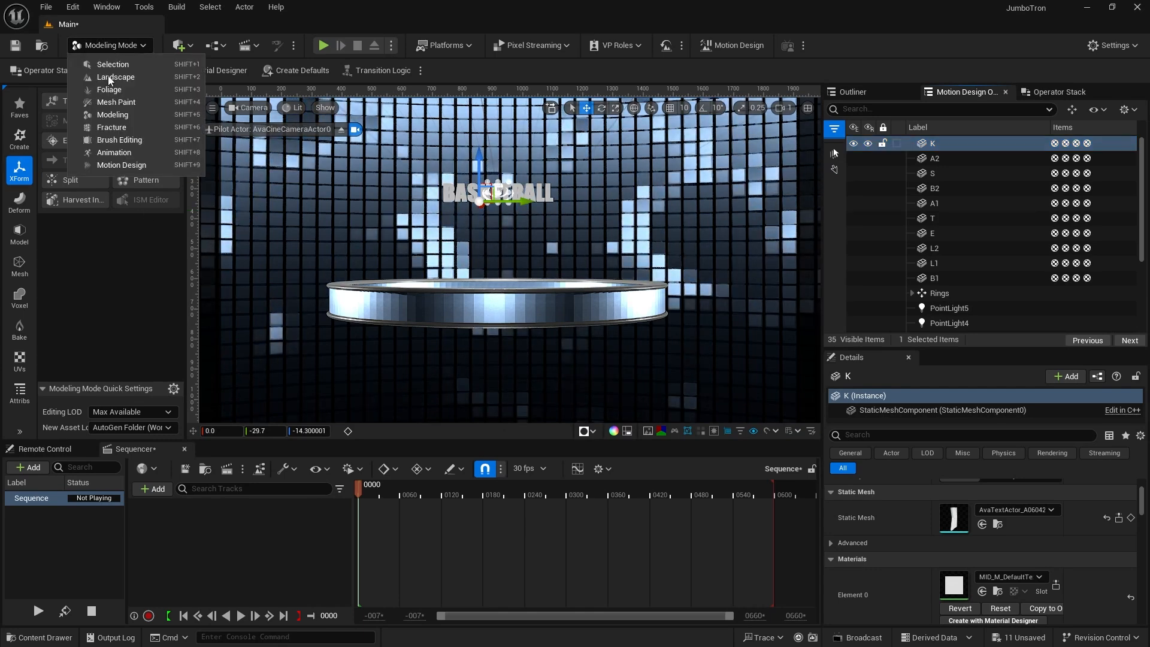
{"action": "left_click", "coordinate": [120, 165]}
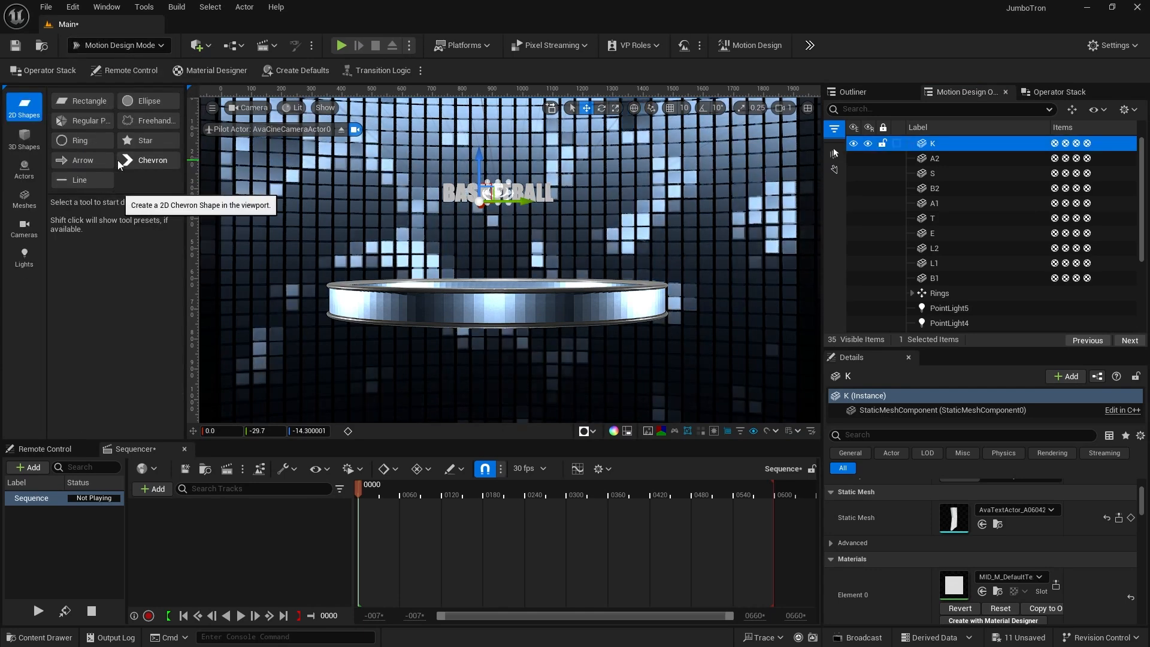
{"action": "left_click", "coordinate": [26, 170]}
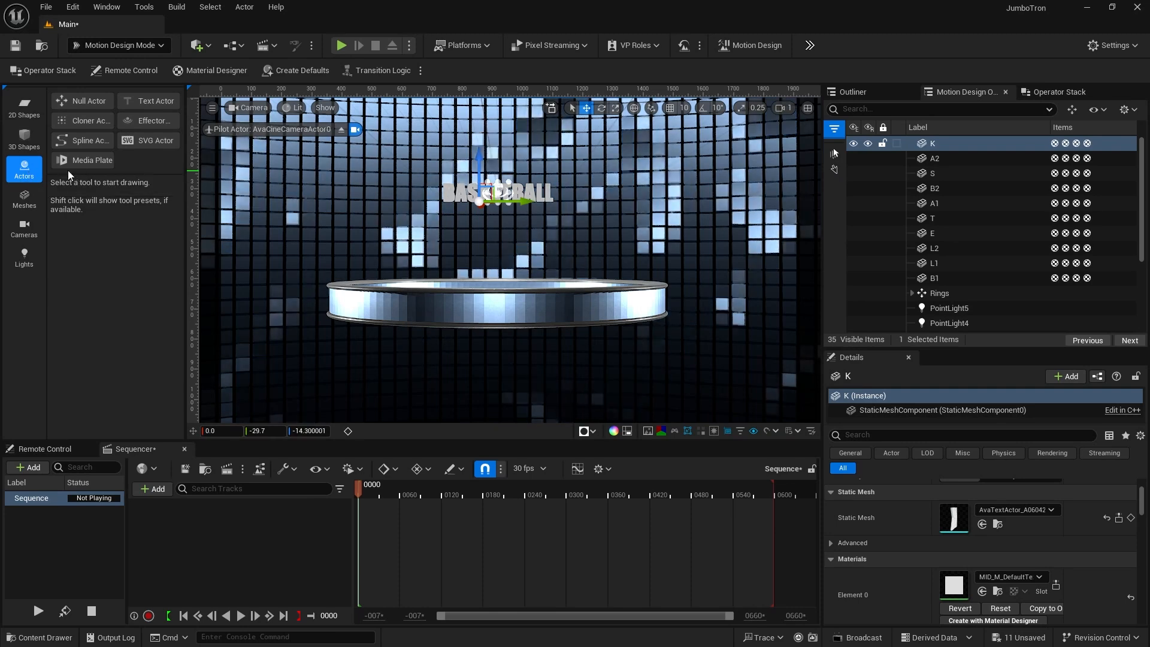
{"action": "left_click", "coordinate": [84, 120]}
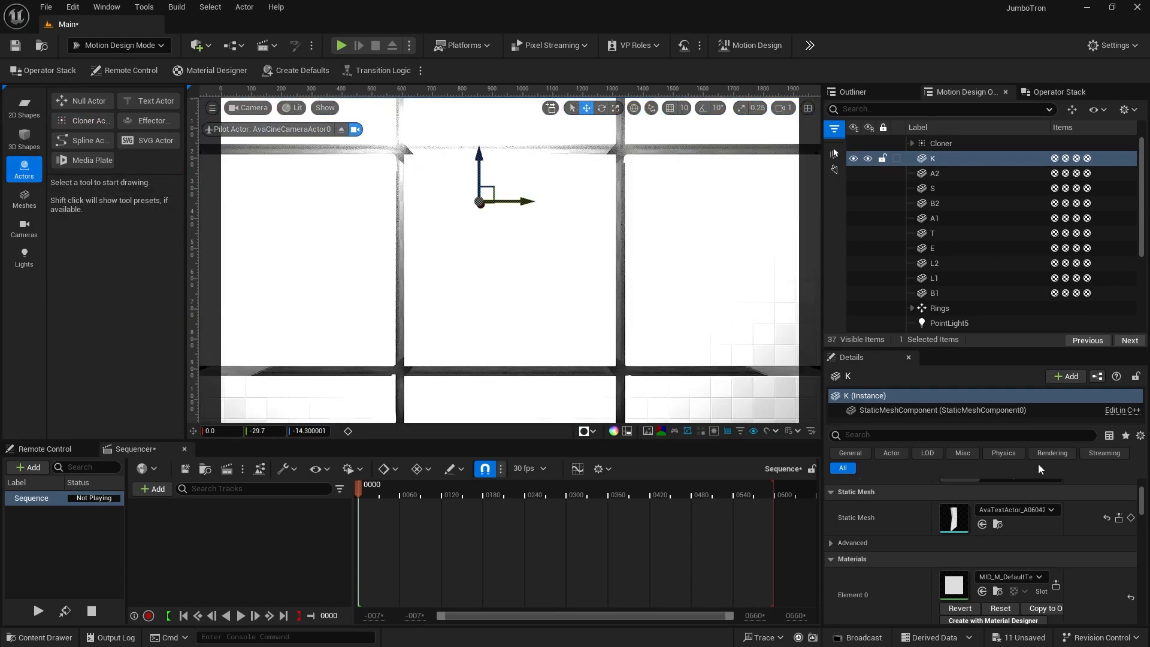
Reset the new Cloner's location to 0, 0, 0
{"action": "scroll", "coordinate": [1066, 504], "scroll_direction": "up", "scroll_amount": 2}
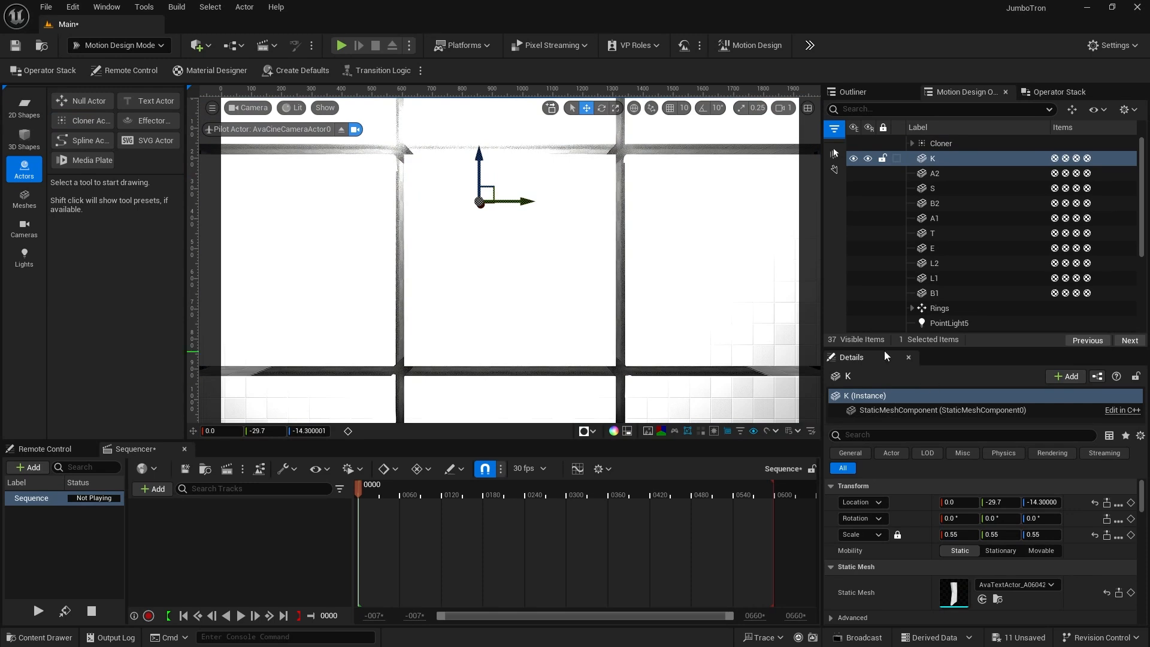
{"action": "left_click_drag", "start_coordinate": [883, 349], "coordinate": [877, 240]}
{"action": "left_click", "coordinate": [934, 144]}
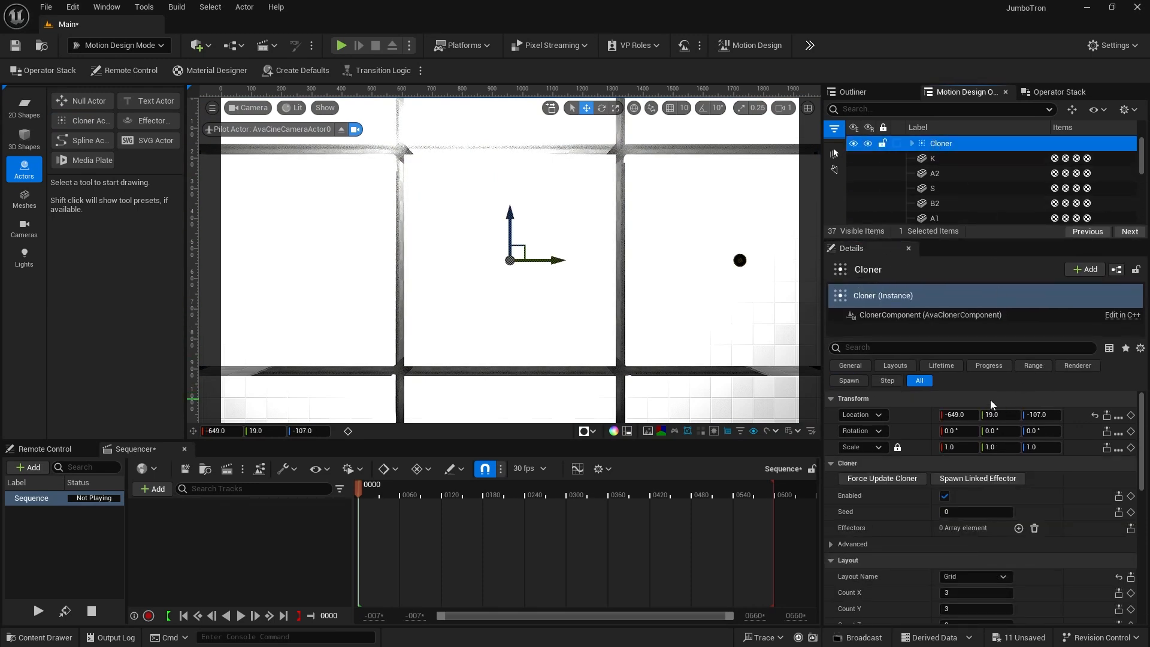
{"action": "left_click", "coordinate": [1094, 416]}
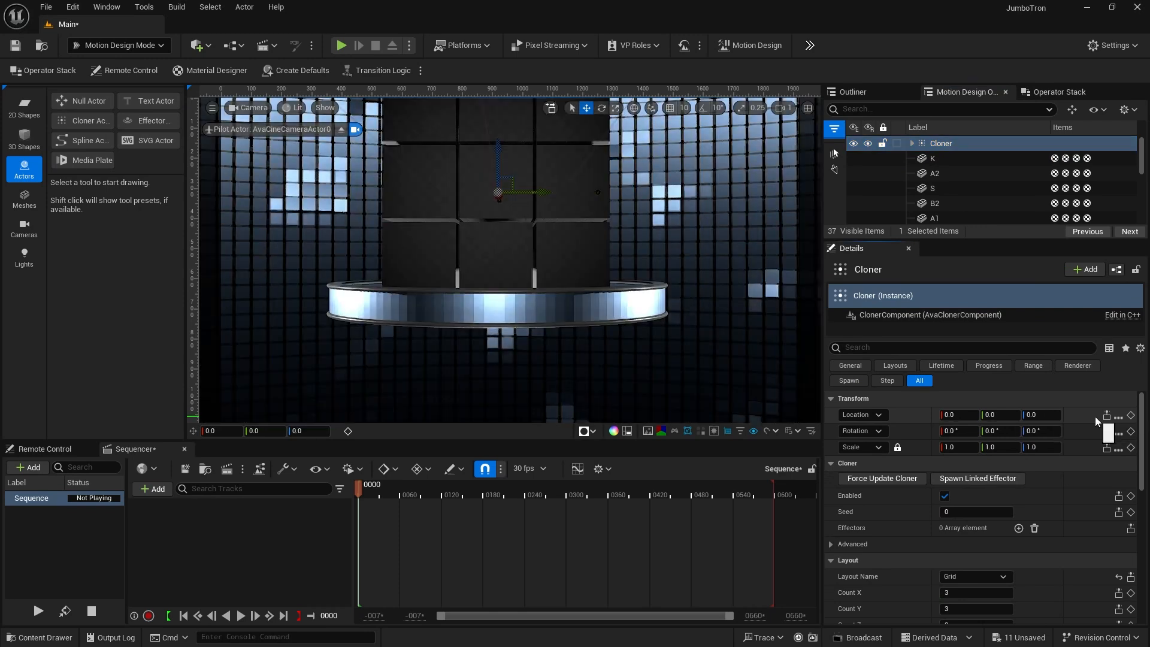
Delete the default cube inside the Cloner, accepting that its reference is broken
{"action": "left_click", "coordinate": [912, 143]}
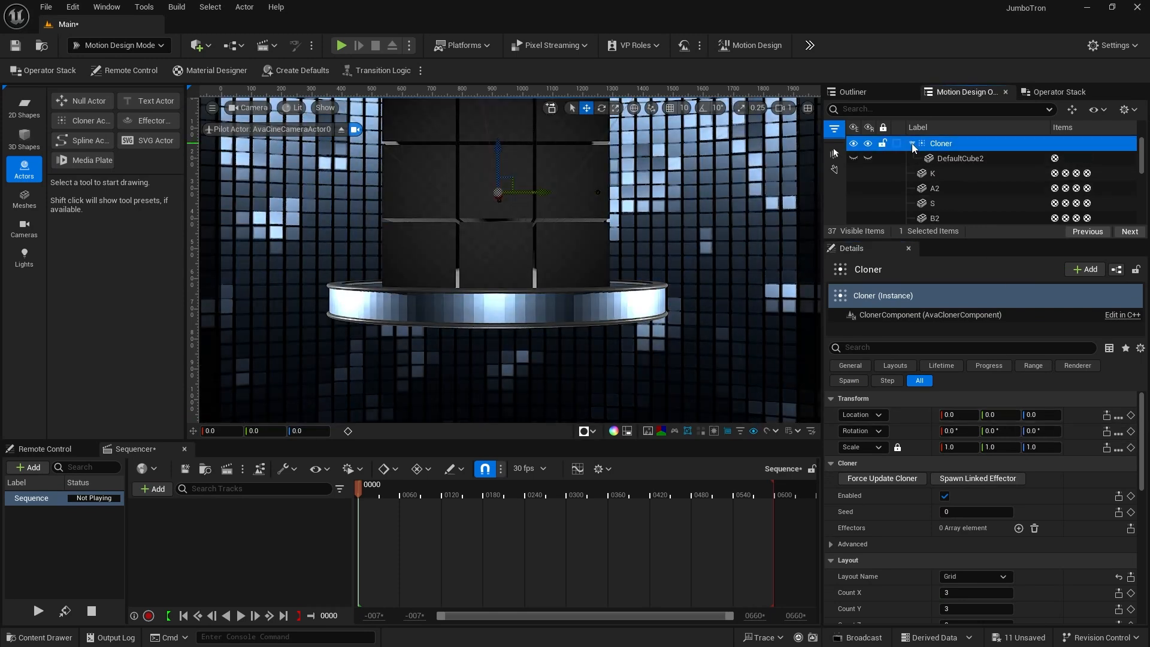
{"action": "left_click", "coordinate": [949, 158]}
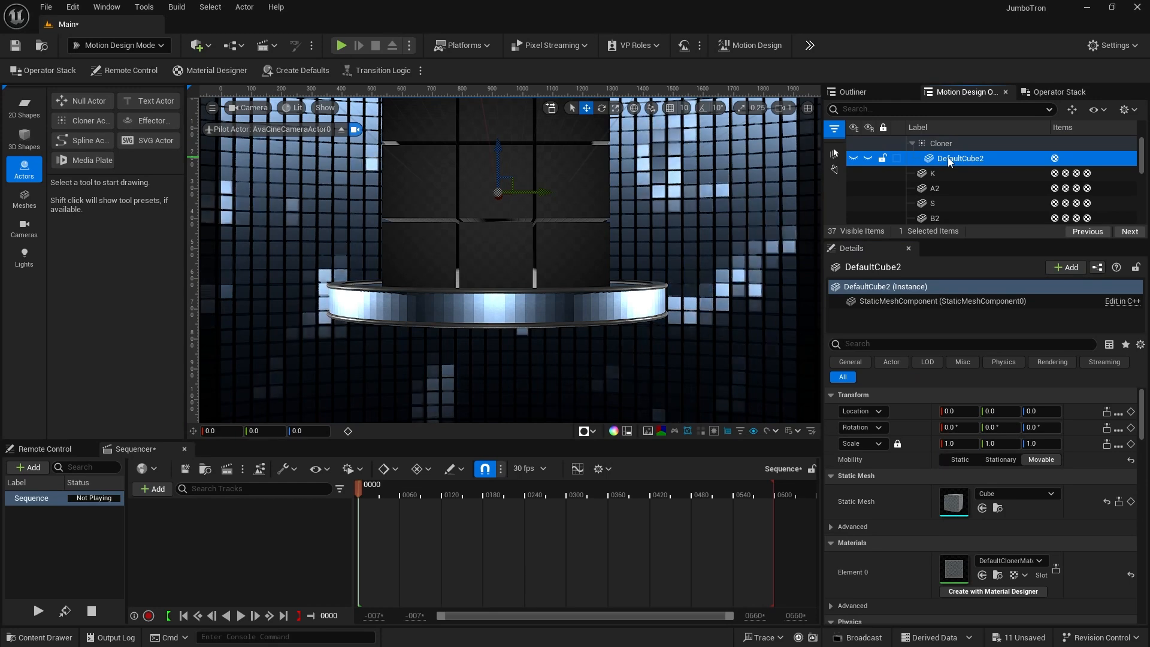
{"action": "key", "text": "Delete"}
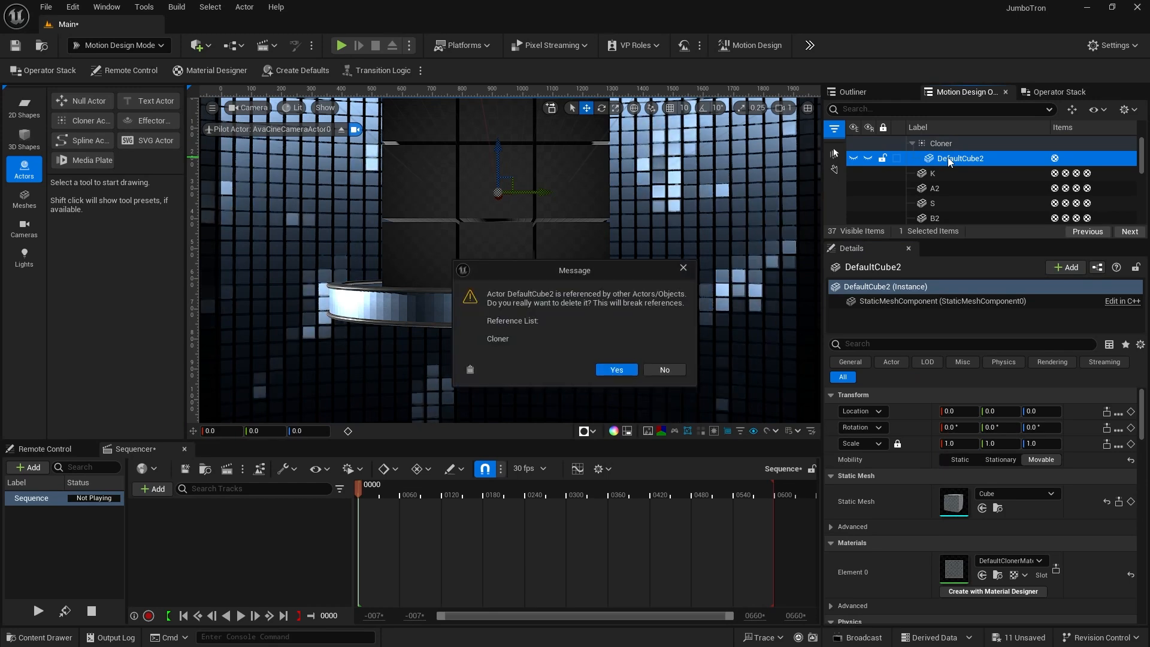
{"action": "left_click", "coordinate": [616, 370]}
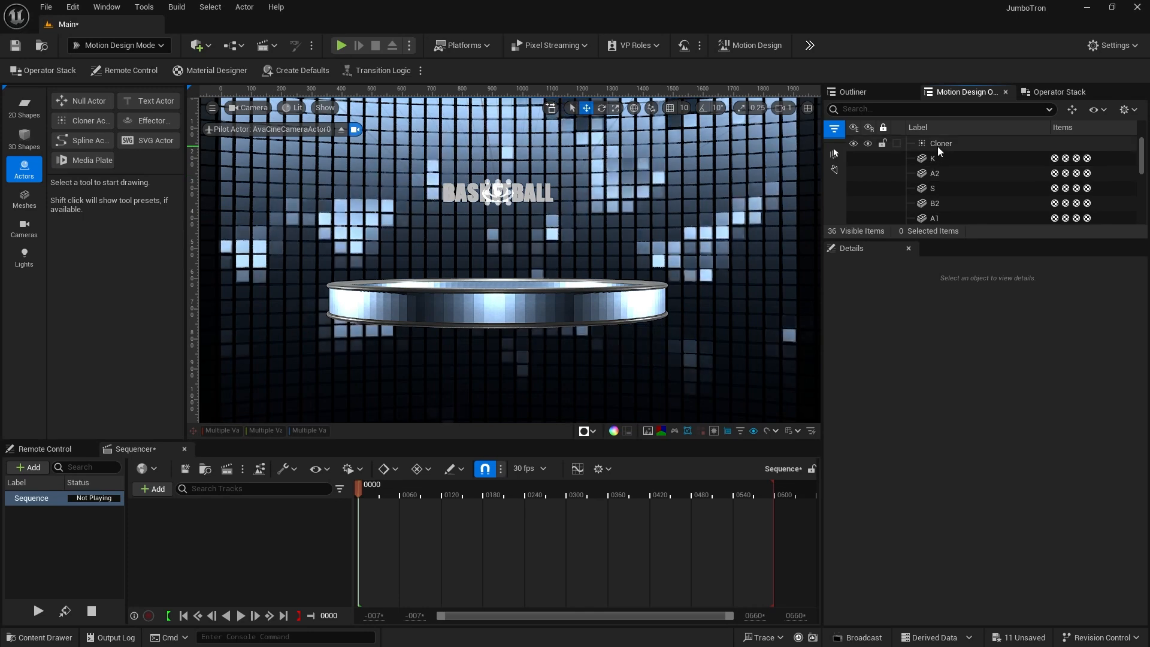
Parent all ten letter meshes, B1 through K, to the Cloner
{"action": "left_click_drag", "start_coordinate": [889, 238], "coordinate": [898, 357]}
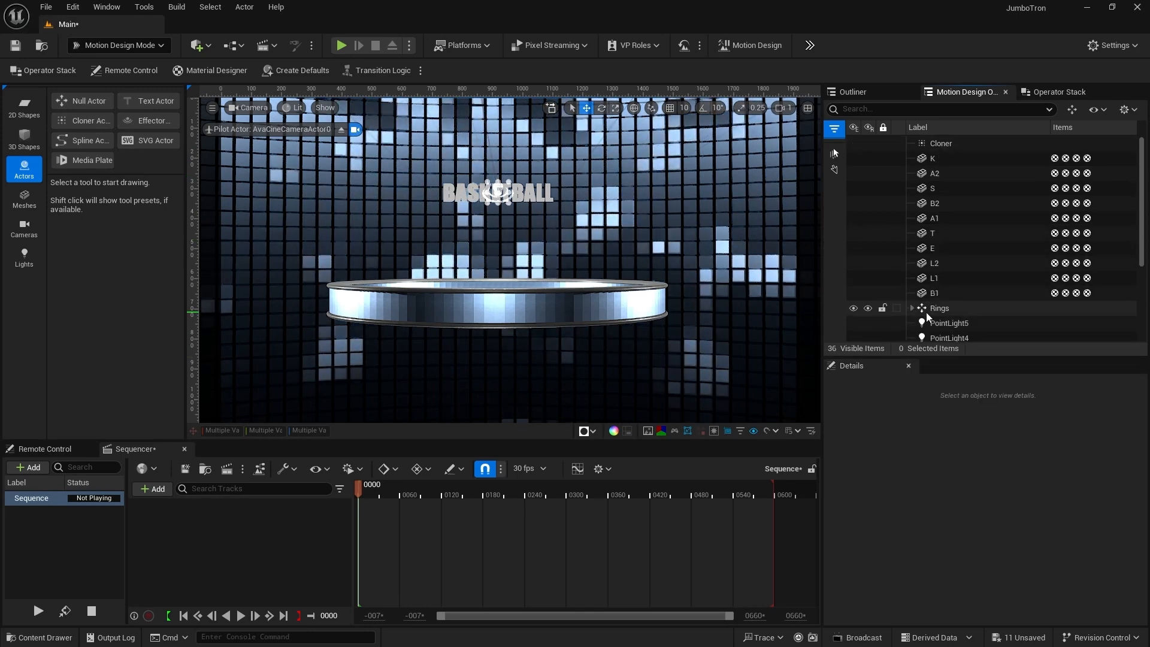
{"action": "left_click", "coordinate": [926, 293]}
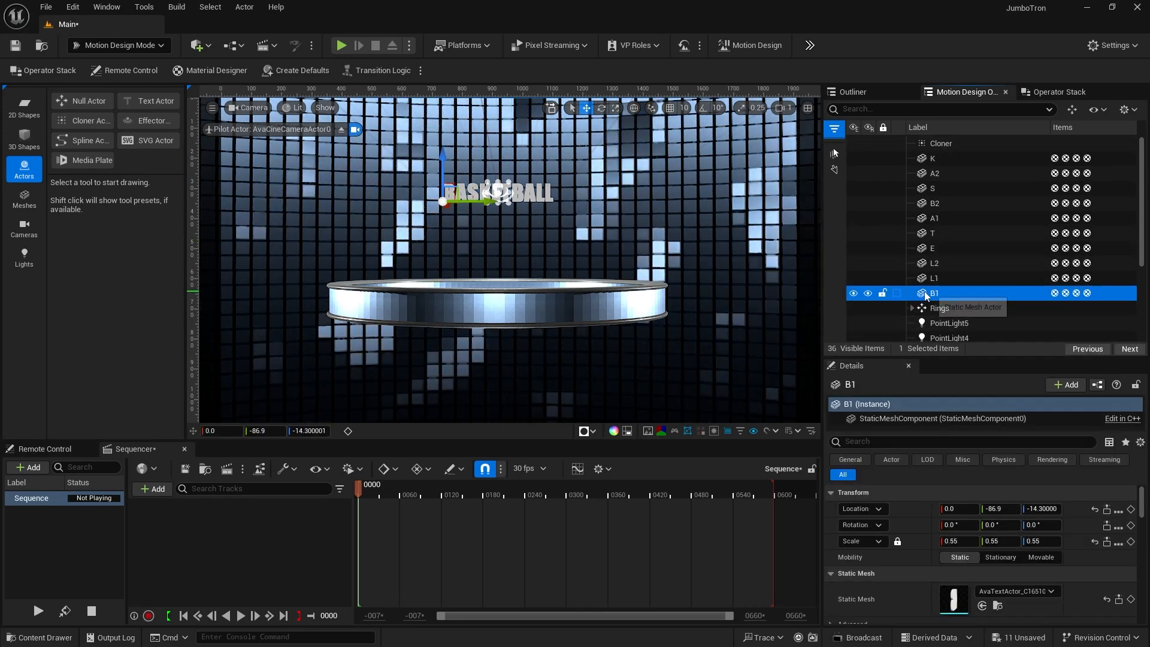
{"action": "left_click", "coordinate": [928, 158], "text": "shift"}
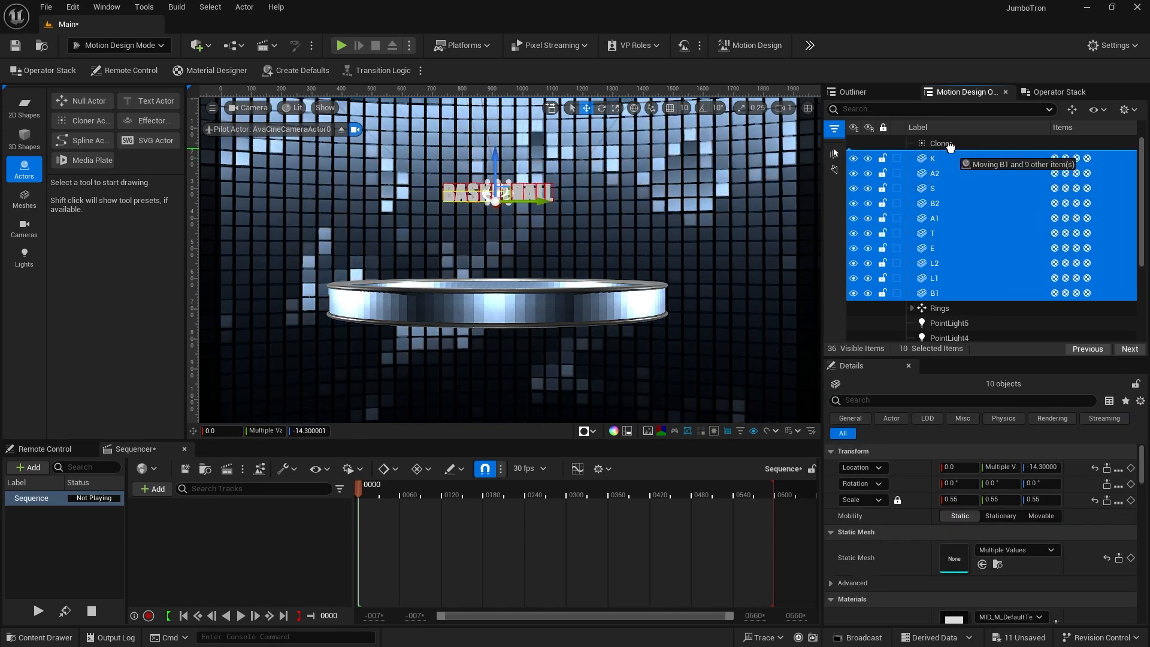
{"action": "left_click_drag", "start_coordinate": [941, 143], "coordinate": [940, 145]}
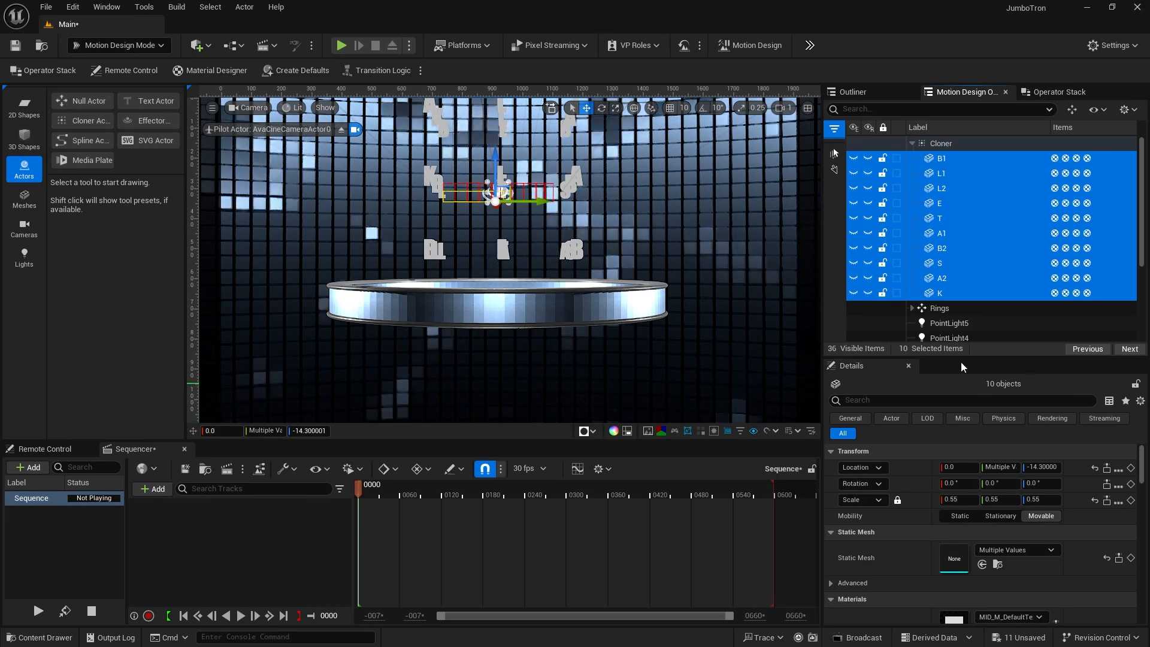
Change the Cloner's layout to Circle and set its count to 50
{"action": "left_click", "coordinate": [940, 143]}
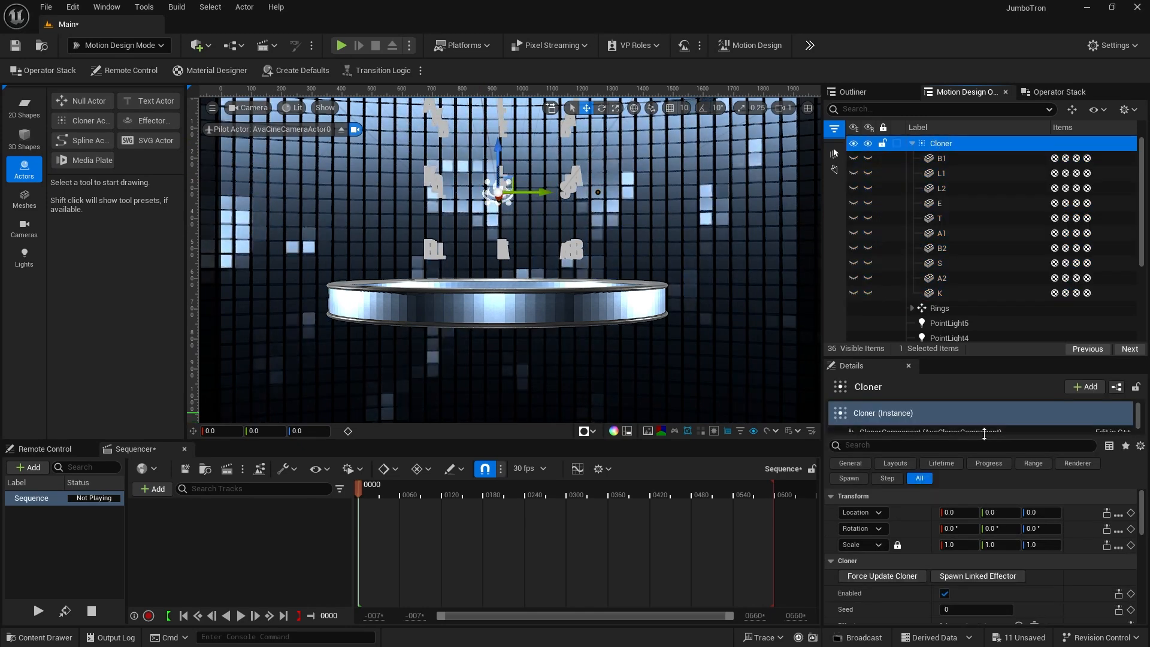
{"action": "scroll", "coordinate": [978, 541], "scroll_direction": "down", "scroll_amount": 4}
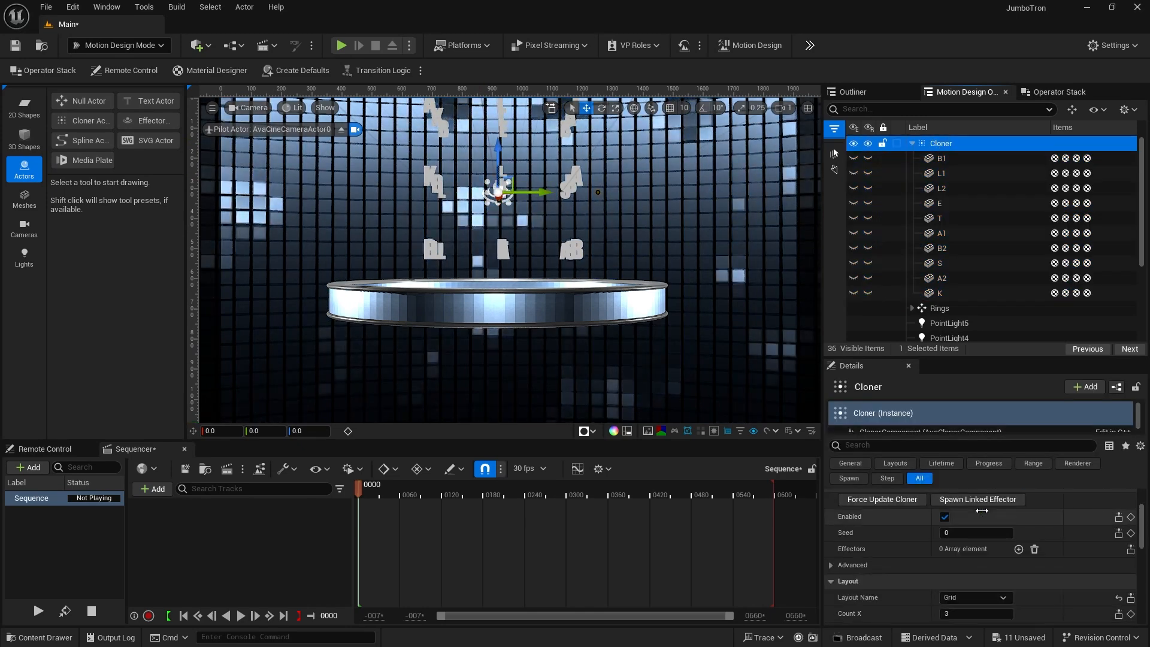
{"action": "scroll", "coordinate": [978, 540], "scroll_direction": "down", "scroll_amount": 2}
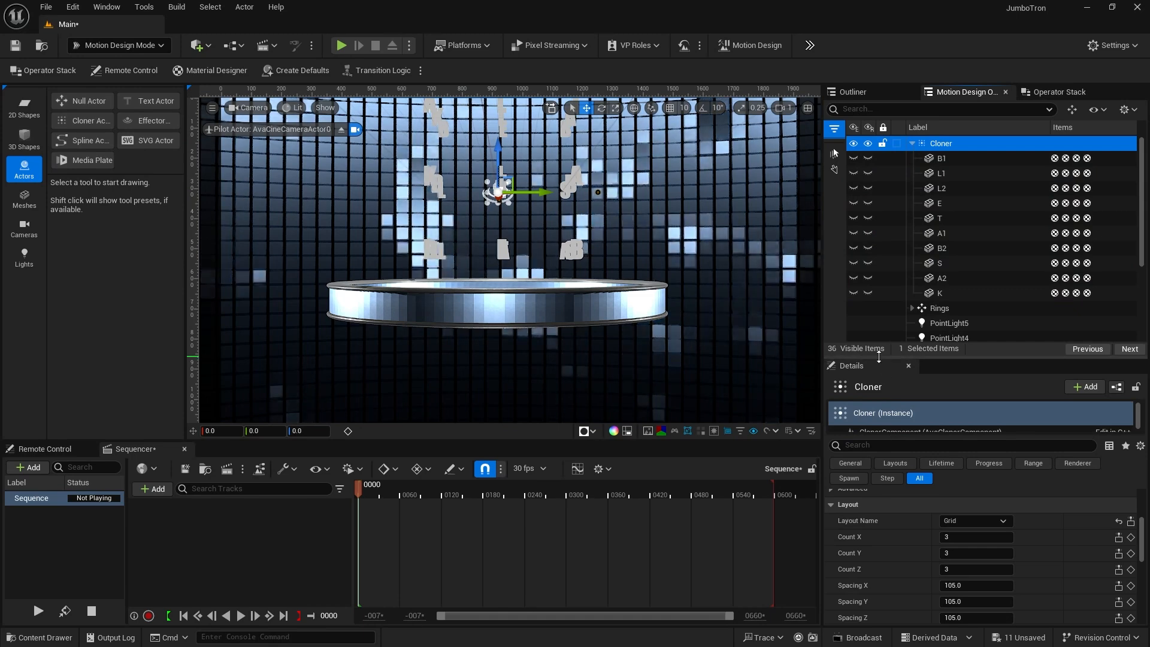
{"action": "left_click_drag", "start_coordinate": [876, 358], "coordinate": [876, 228]}
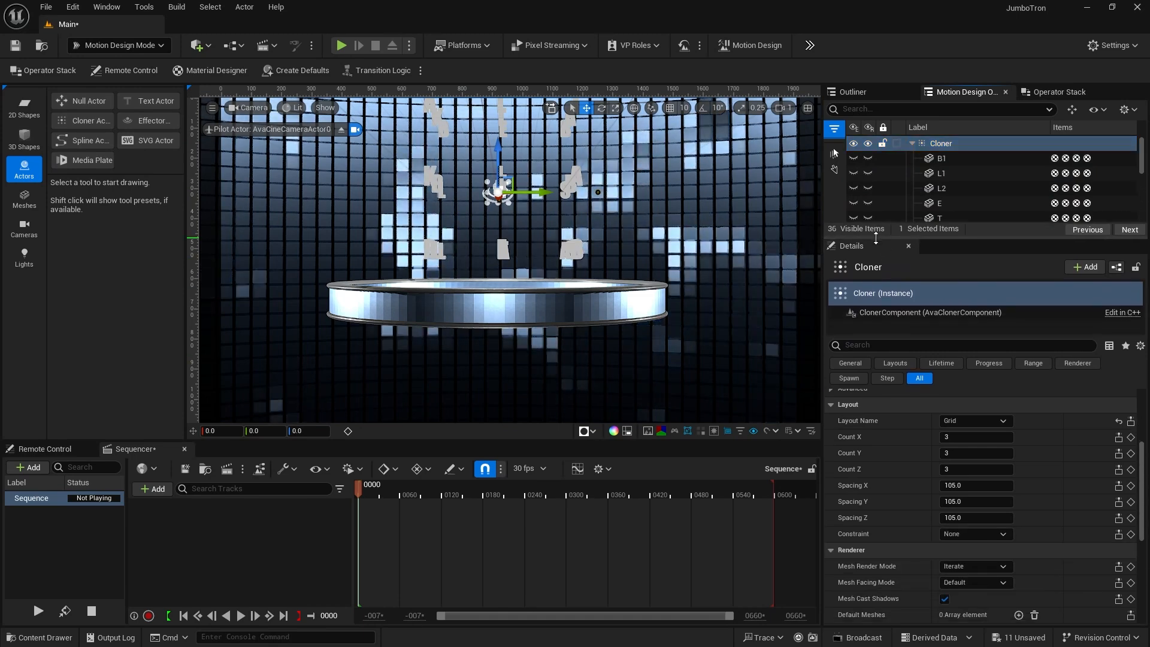
{"action": "left_click", "coordinate": [965, 420]}
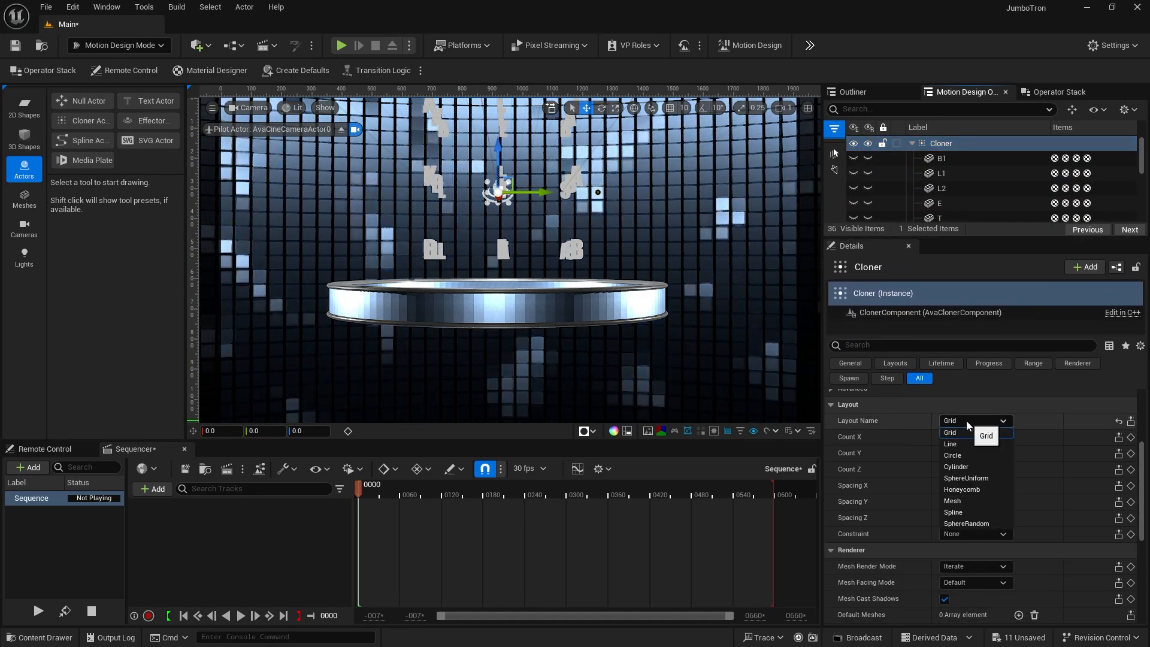
{"action": "left_click", "coordinate": [966, 456]}
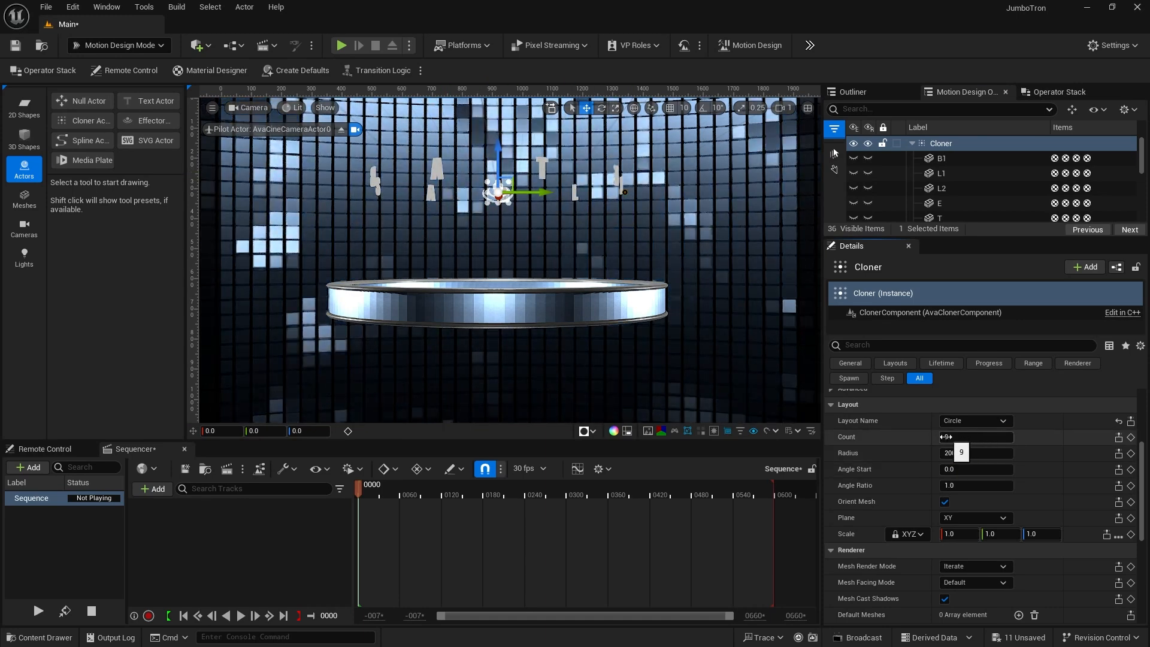
{"action": "left_click", "coordinate": [971, 438]}
{"action": "type", "text": "5"}
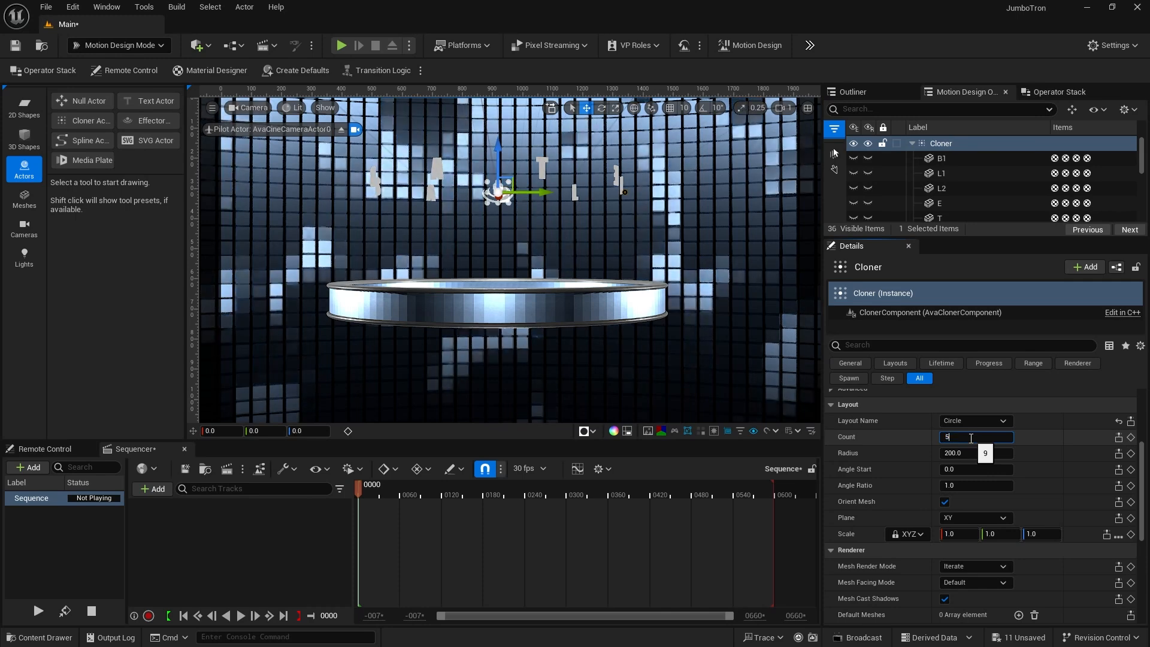
{"action": "type", "text": "0"}
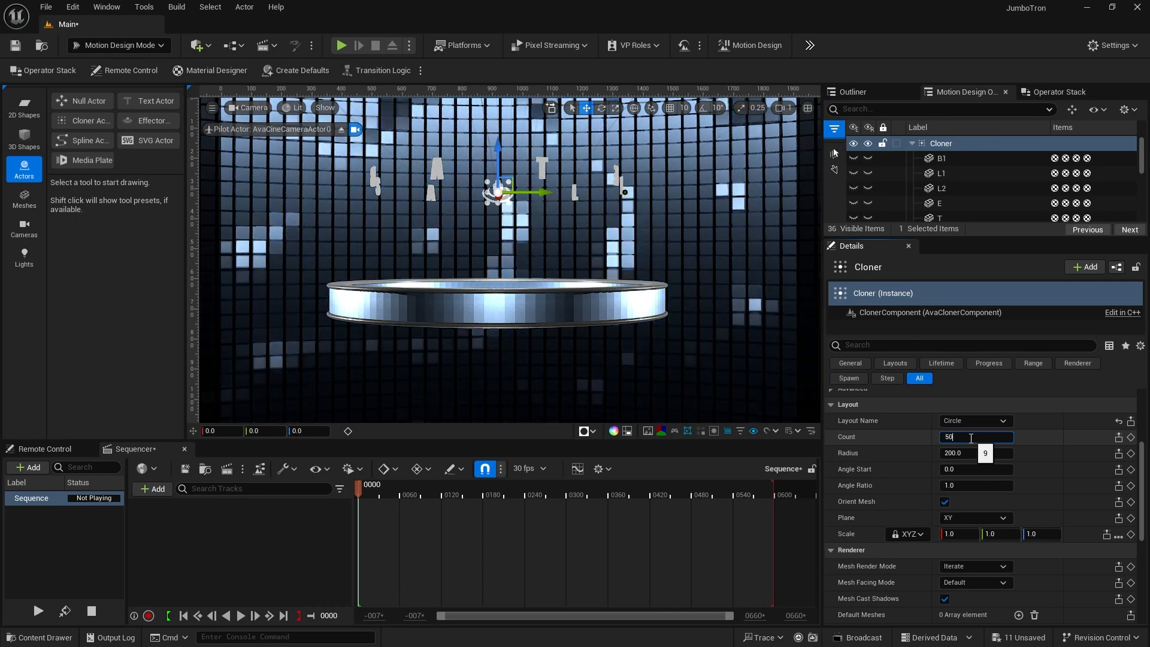
{"action": "key", "text": "Return"}
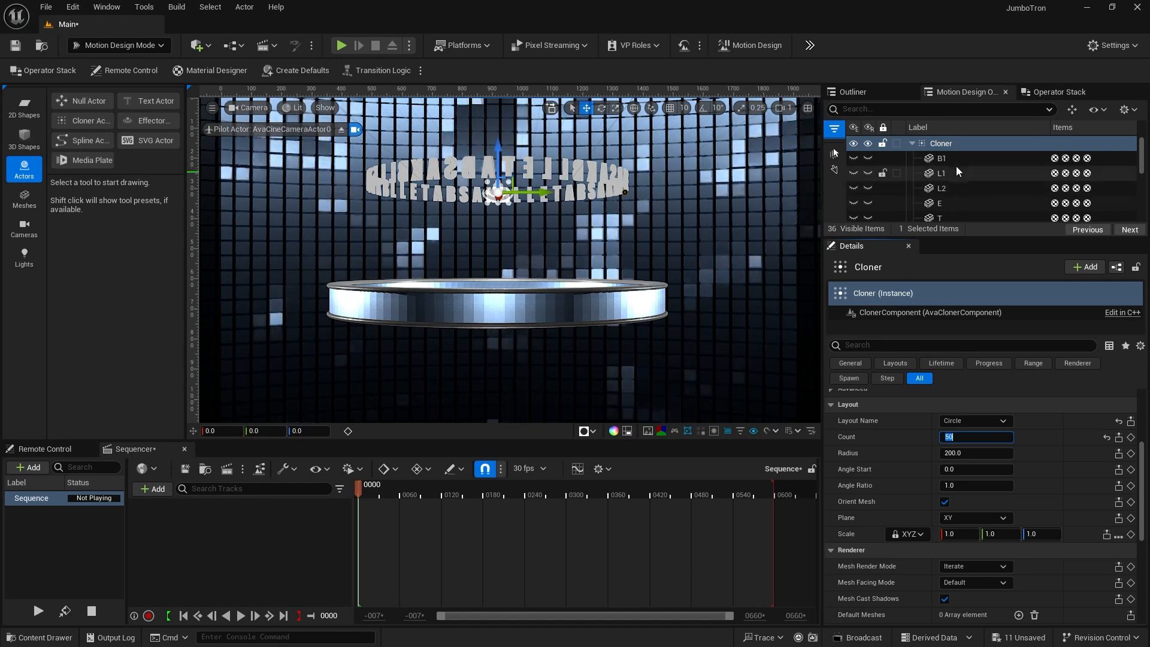
Add a null actor and parent it to the Cloner as the first child, ahead of the letter B1
{"action": "left_click", "coordinate": [951, 127]}
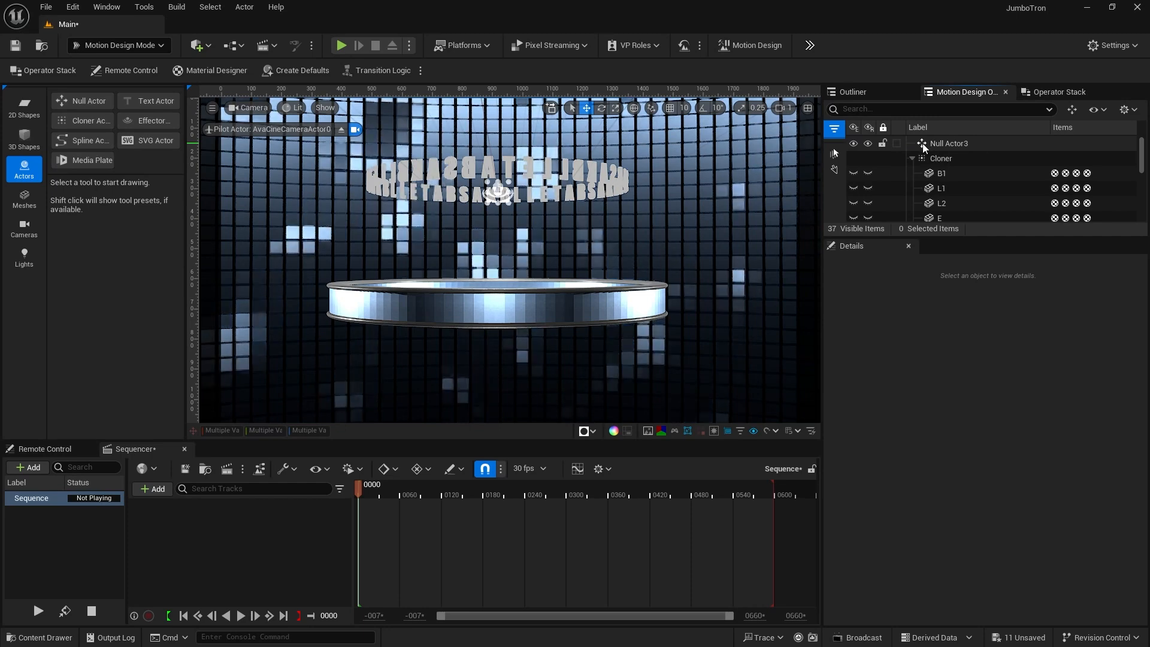
{"action": "left_click_drag", "start_coordinate": [923, 146], "coordinate": [940, 160]}
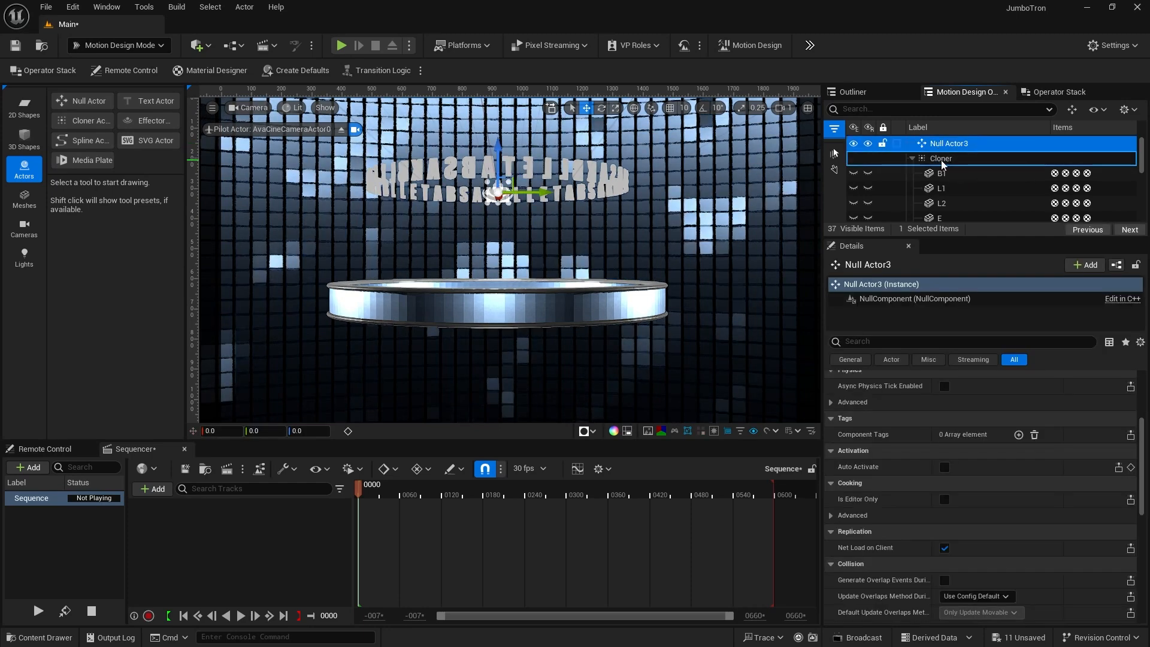
{"action": "left_click_drag", "start_coordinate": [941, 164], "coordinate": [944, 163]}
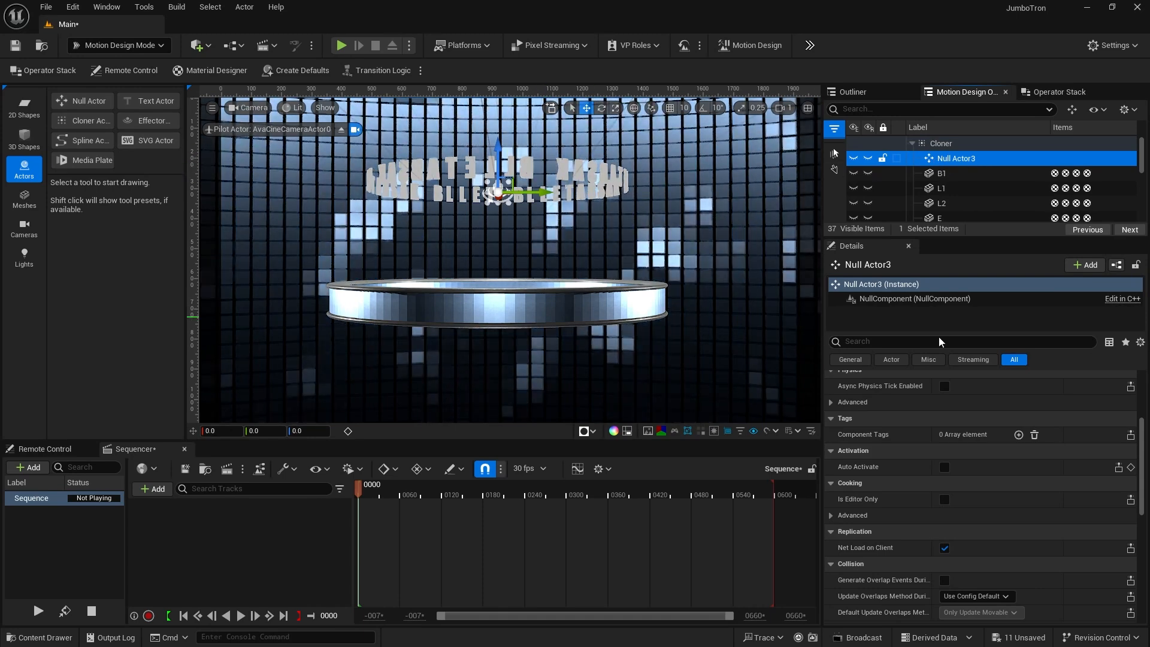
Set the Cloner's circle layout count to 55
{"action": "left_click", "coordinate": [939, 145]}
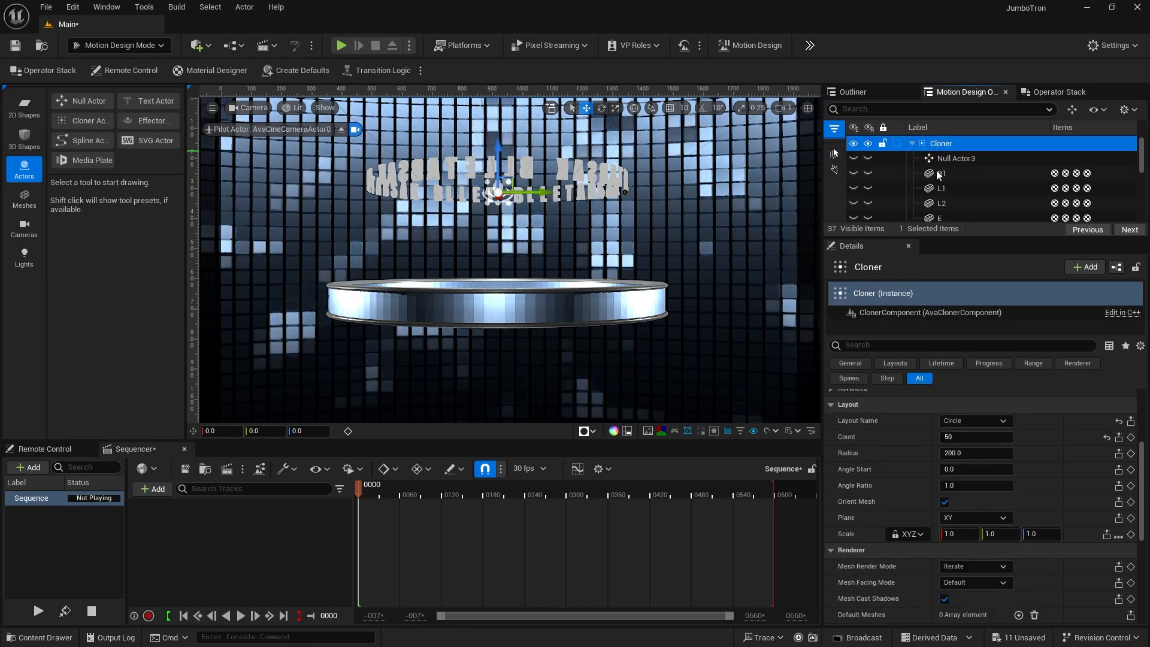
{"action": "left_click", "coordinate": [949, 437]}
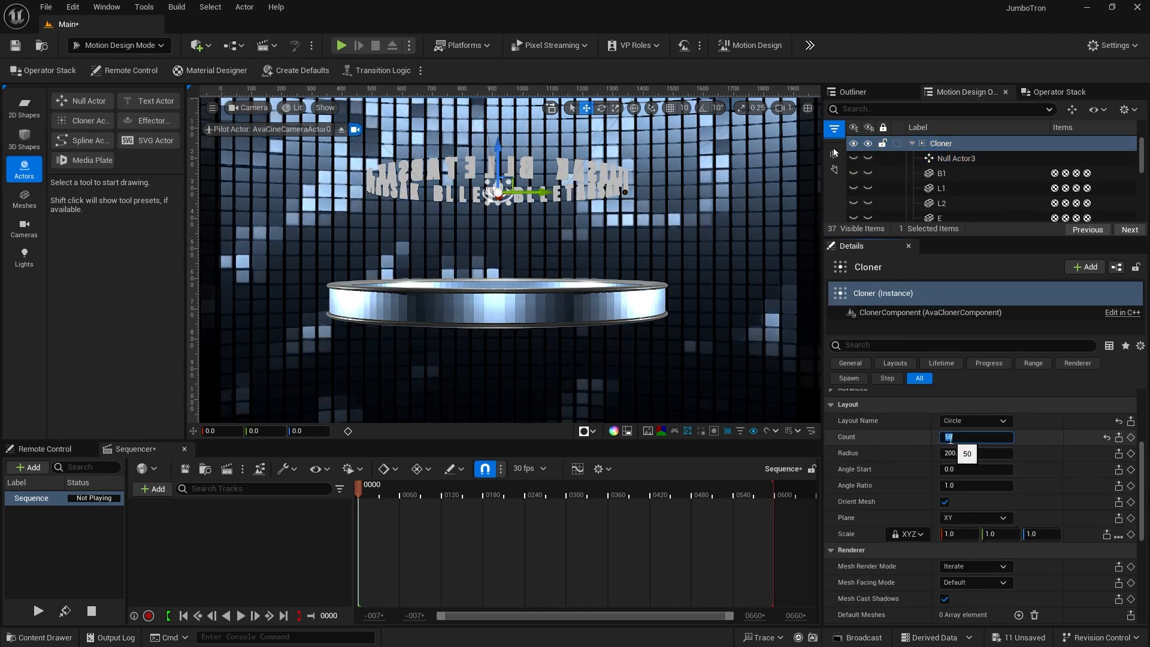
{"action": "type", "text": "55"}
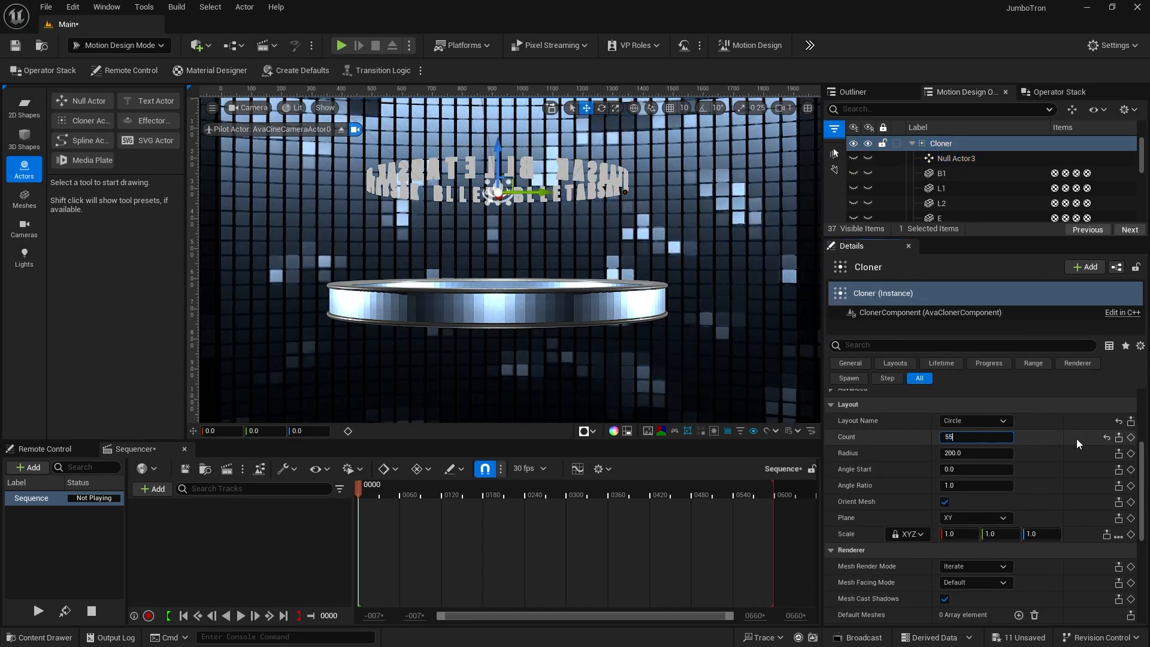
{"action": "key", "text": "Return"}
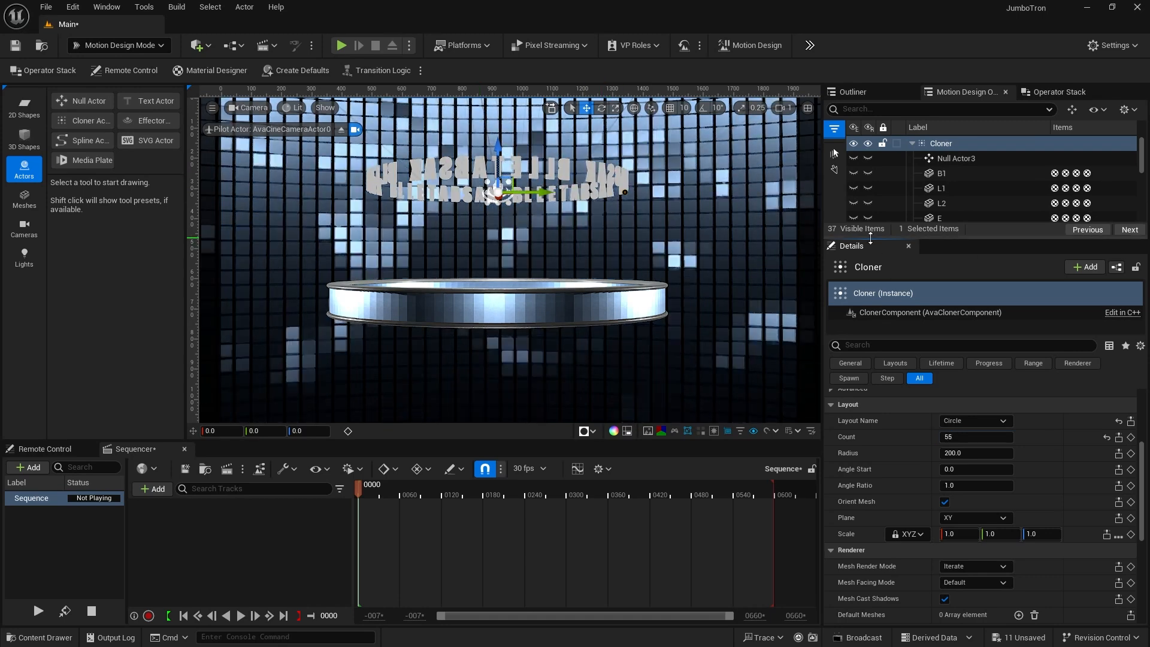
Select all ten letter meshes inside the Cloner and set their Z rotation to 180°
{"action": "left_click_drag", "start_coordinate": [859, 238], "coordinate": [859, 384]}
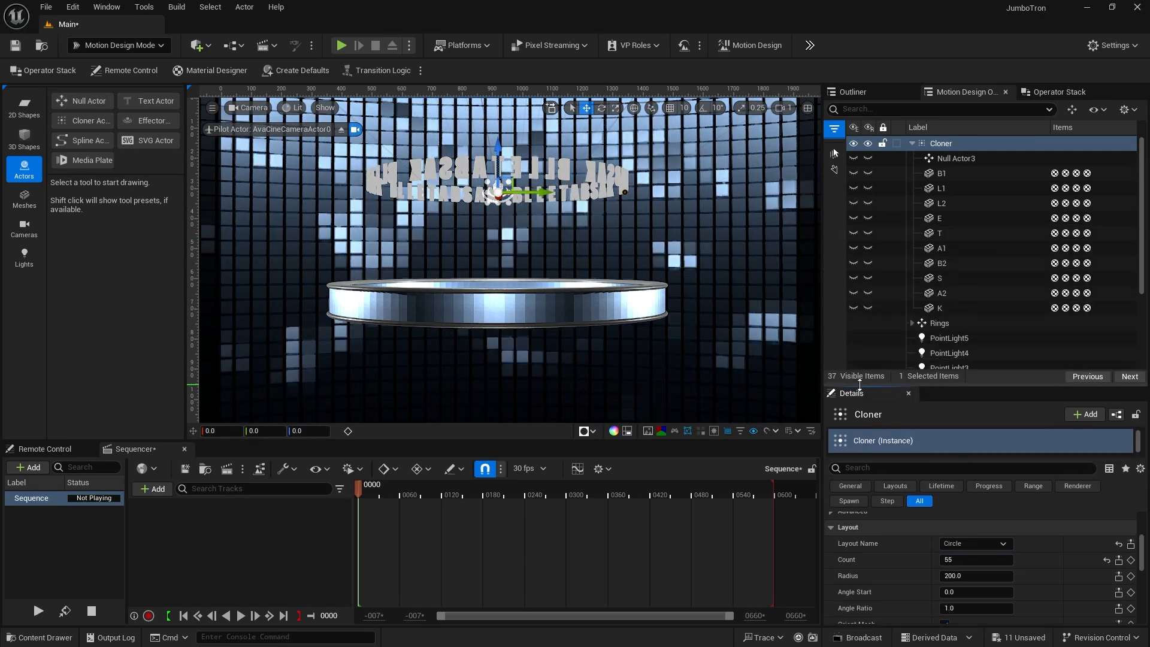
{"action": "left_click", "coordinate": [941, 173]}
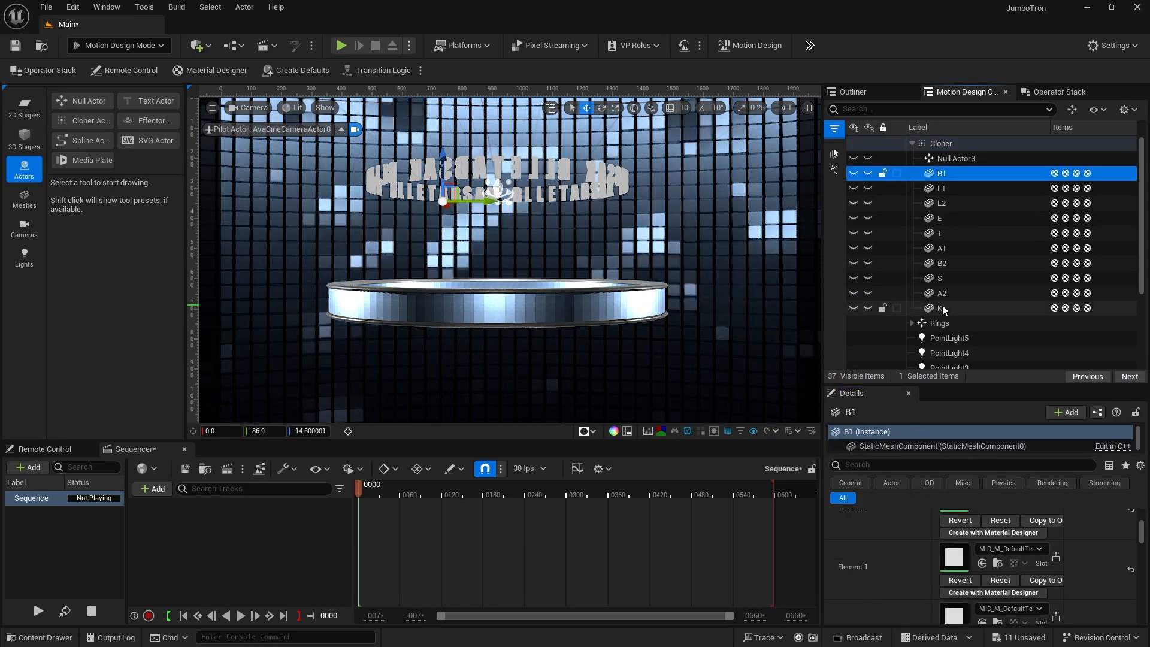
{"action": "left_click", "coordinate": [943, 308], "text": "shift"}
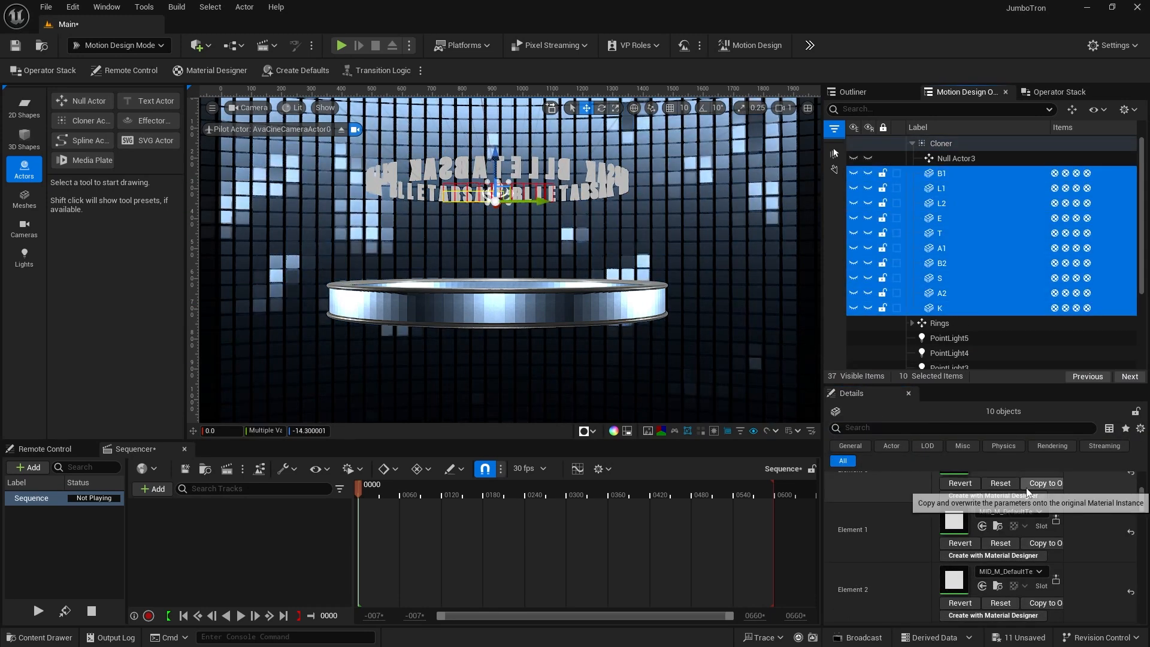
{"action": "scroll", "coordinate": [1026, 490], "scroll_direction": "up", "scroll_amount": 5}
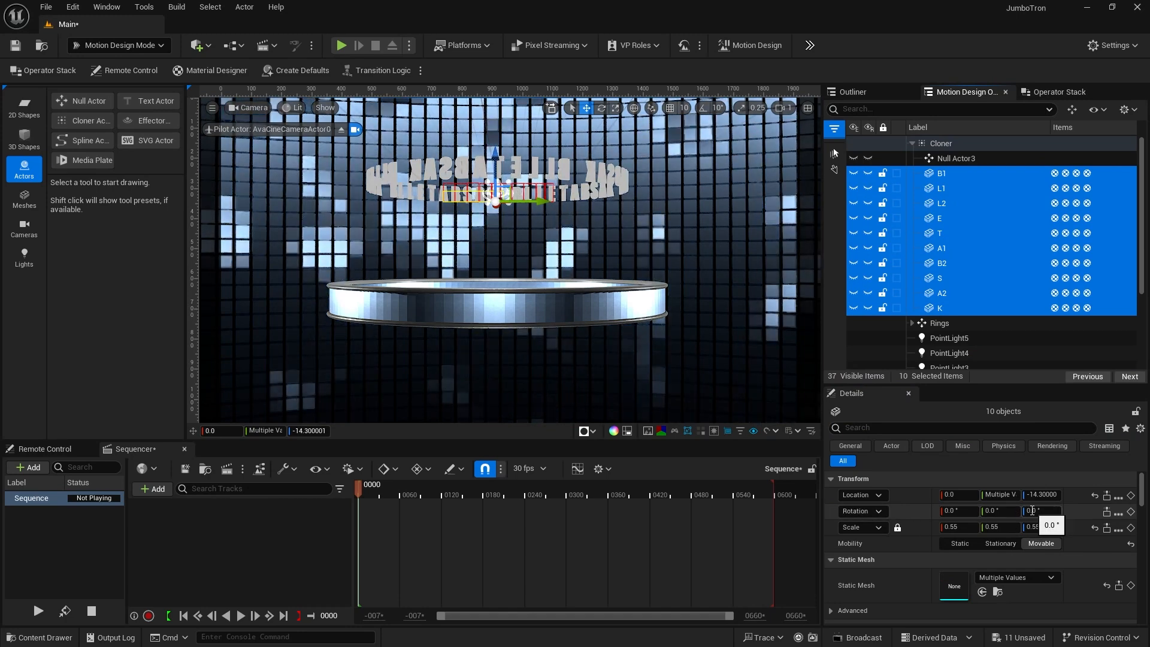
{"action": "left_click", "coordinate": [1031, 510]}
{"action": "type", "text": "1"}
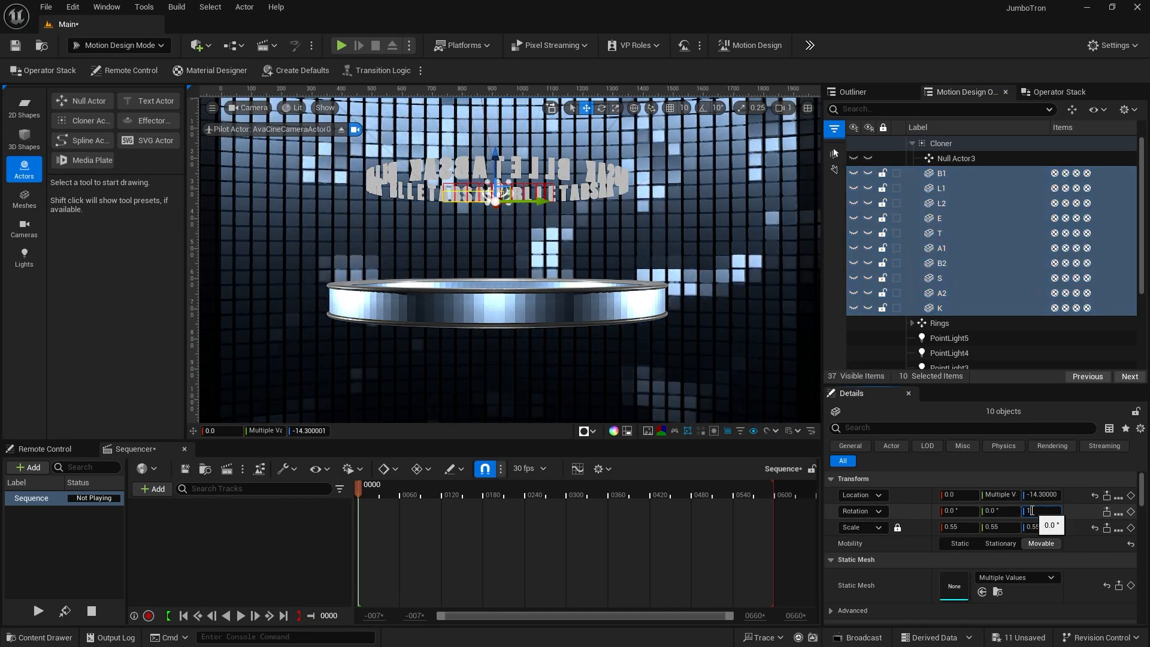
{"action": "type", "text": "80"}
{"action": "key", "text": "Return"}
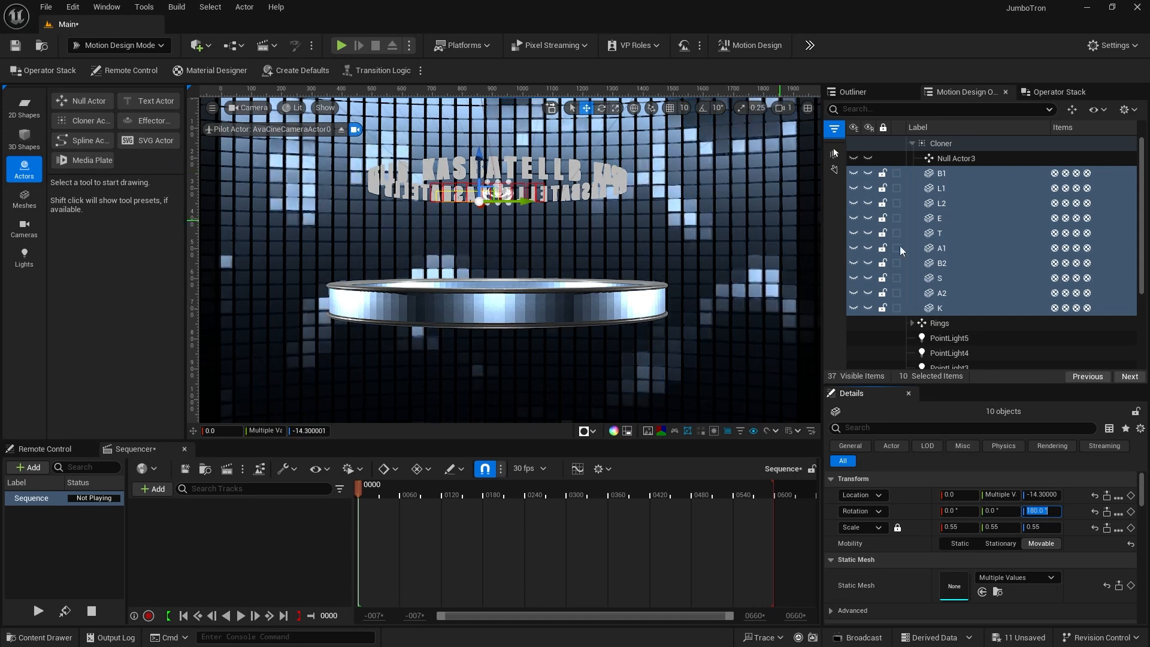
Reverse the letter order under the Cloner to L2, L1, A2, B2, T, E, K, S, A1, B1, keeping the null actor first
{"action": "left_click", "coordinate": [943, 218]}
{"action": "left_click", "coordinate": [928, 173]}
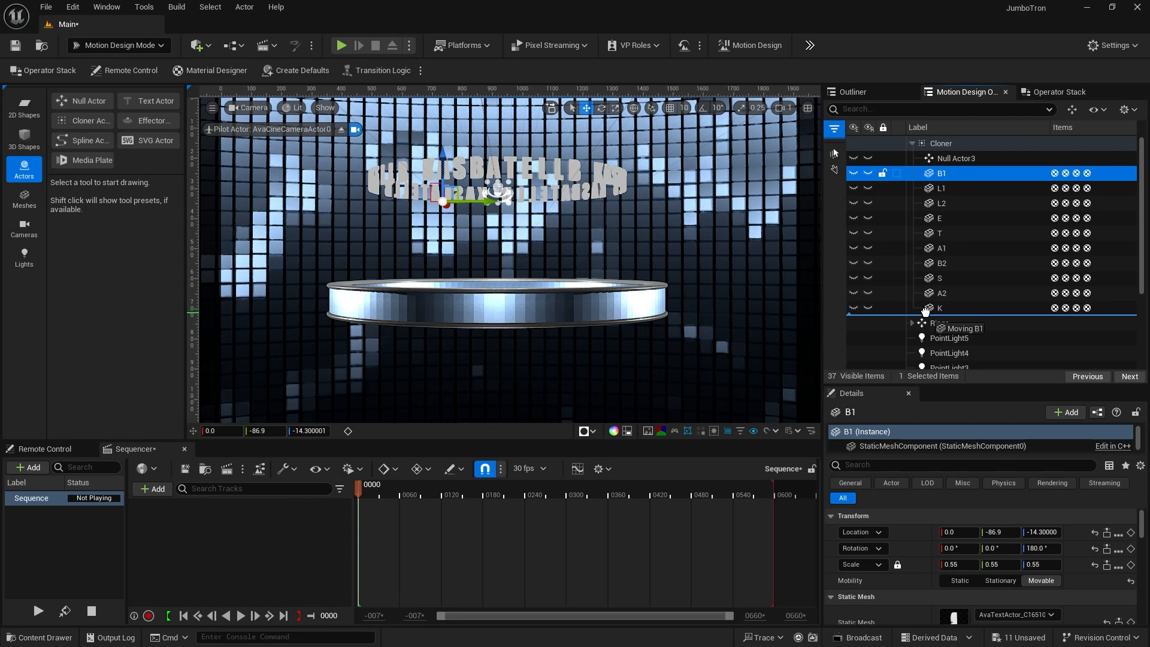
{"action": "left_click_drag", "start_coordinate": [925, 311], "coordinate": [927, 312]}
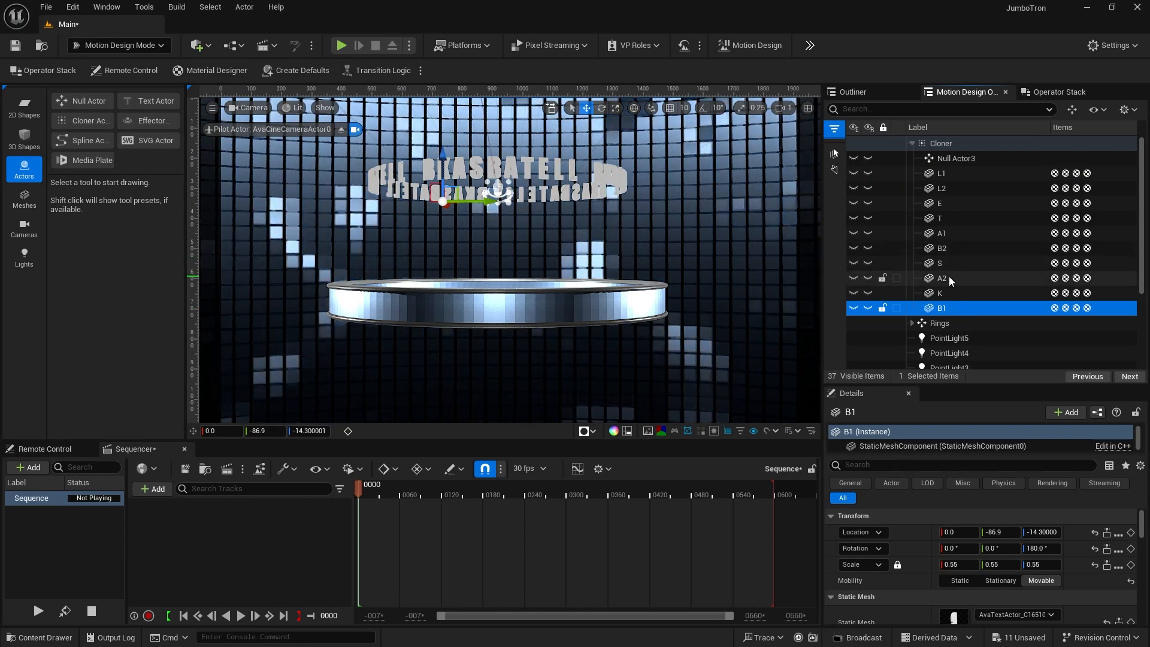
{"action": "left_click_drag", "start_coordinate": [941, 233], "coordinate": [944, 294]}
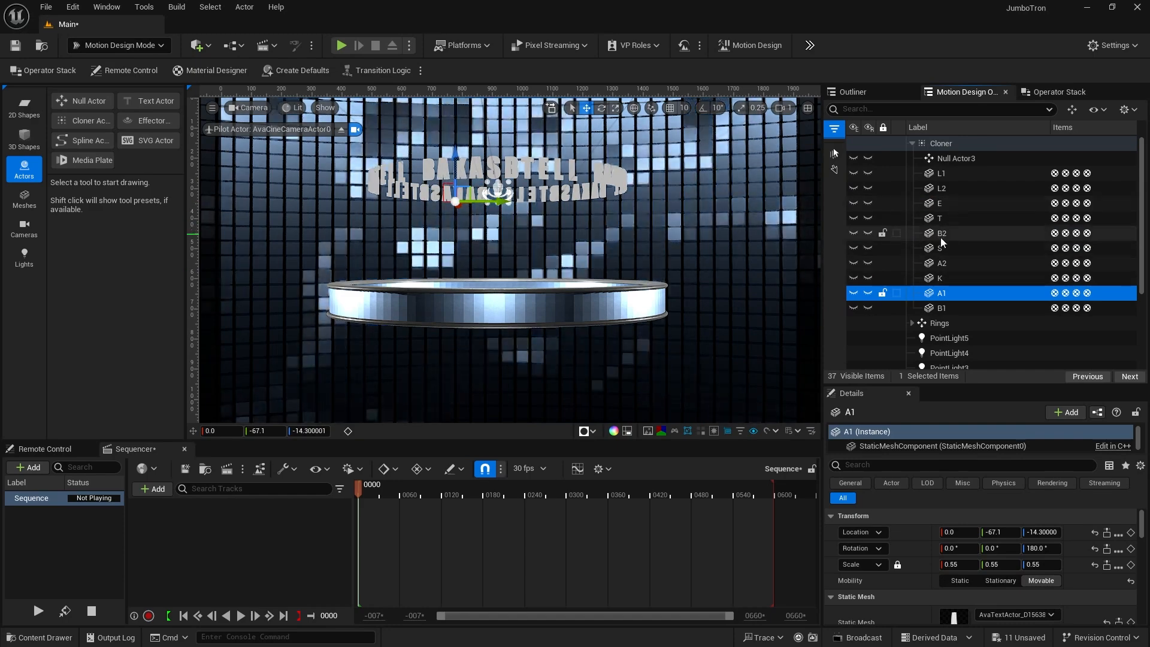
{"action": "left_click_drag", "start_coordinate": [940, 247], "coordinate": [929, 283]}
{"action": "left_click_drag", "start_coordinate": [938, 204], "coordinate": [930, 253]}
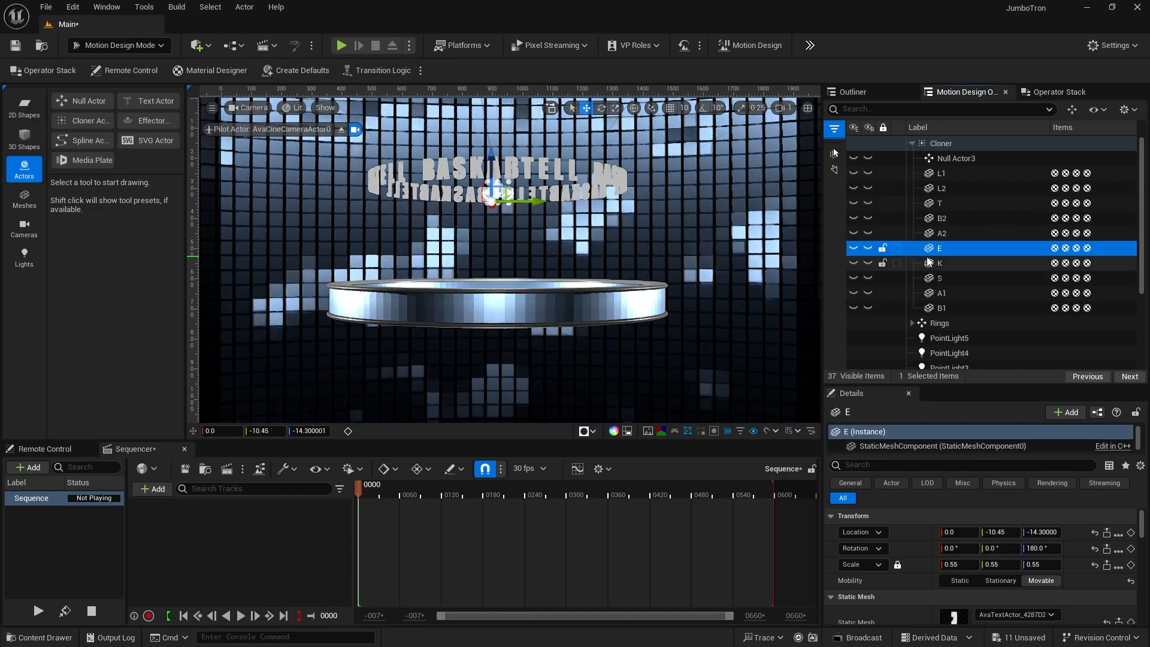
{"action": "mouse_move", "coordinate": [939, 204]}
{"action": "left_mouse_down"}
{"action": "mouse_move", "coordinate": [929, 238]}
{"action": "mouse_move", "coordinate": [930, 223]}
{"action": "left_mouse_up"}
{"action": "left_click_drag", "start_coordinate": [937, 173], "coordinate": [932, 188]}
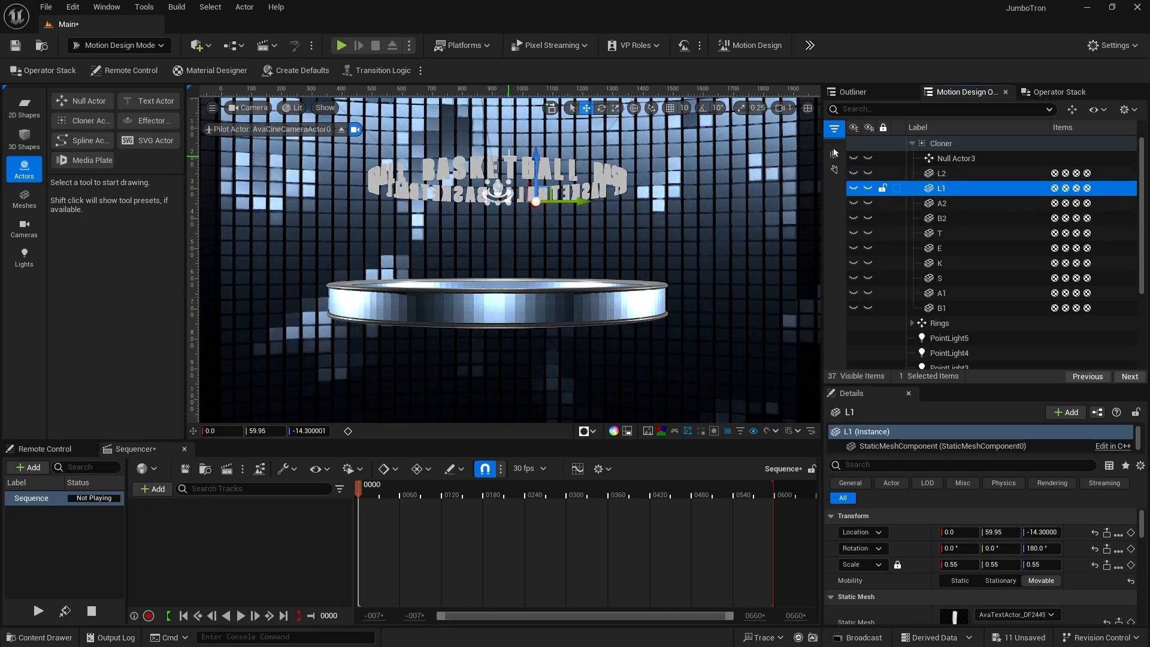
Lower the Cloner to a Z location of -180 and set its circle radius to 259 to fit the ring
{"action": "left_click", "coordinate": [932, 145]}
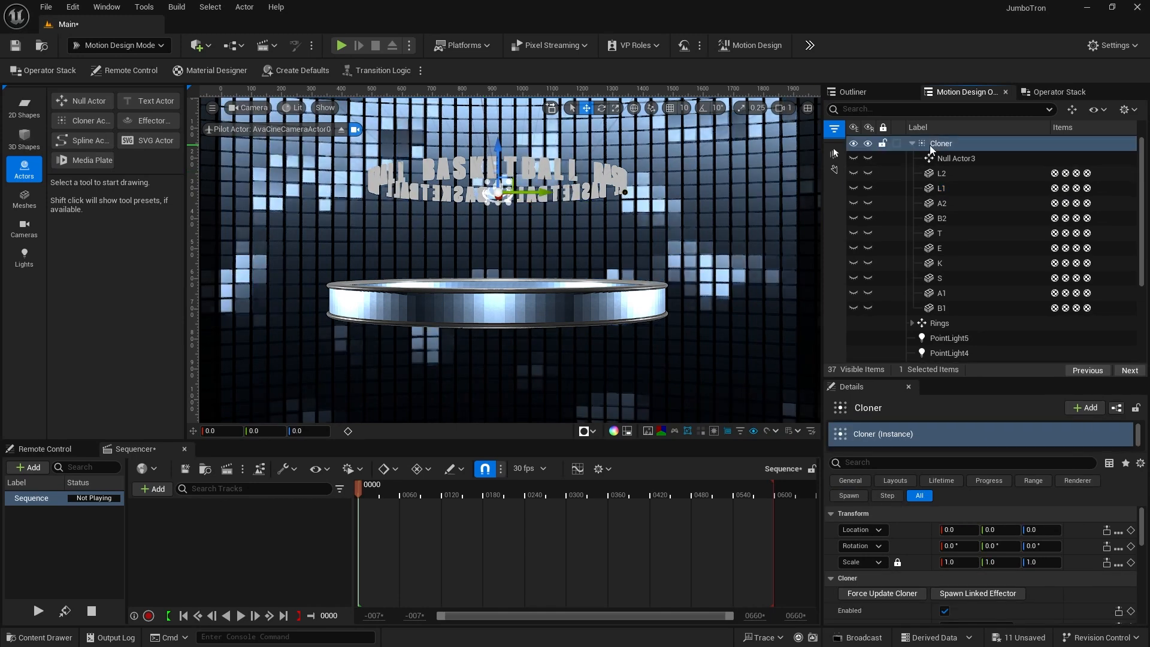
{"action": "left_click", "coordinate": [883, 377]}
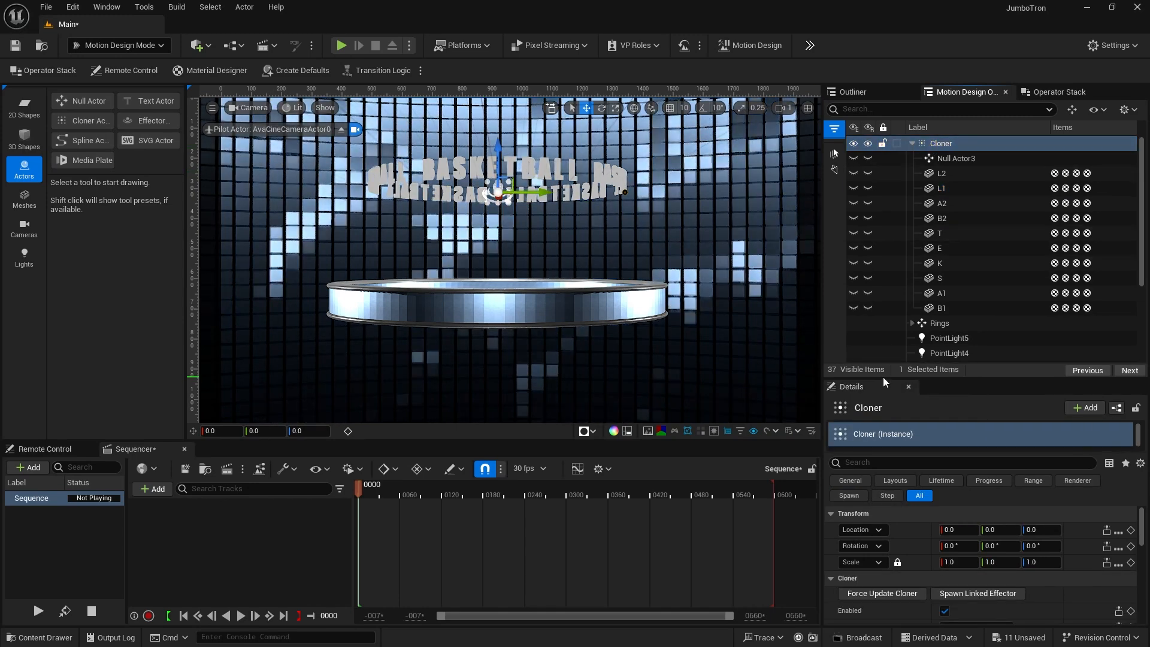
{"action": "left_click_drag", "start_coordinate": [885, 377], "coordinate": [884, 218]}
{"action": "left_click_drag", "start_coordinate": [1042, 397], "coordinate": [995, 397]}
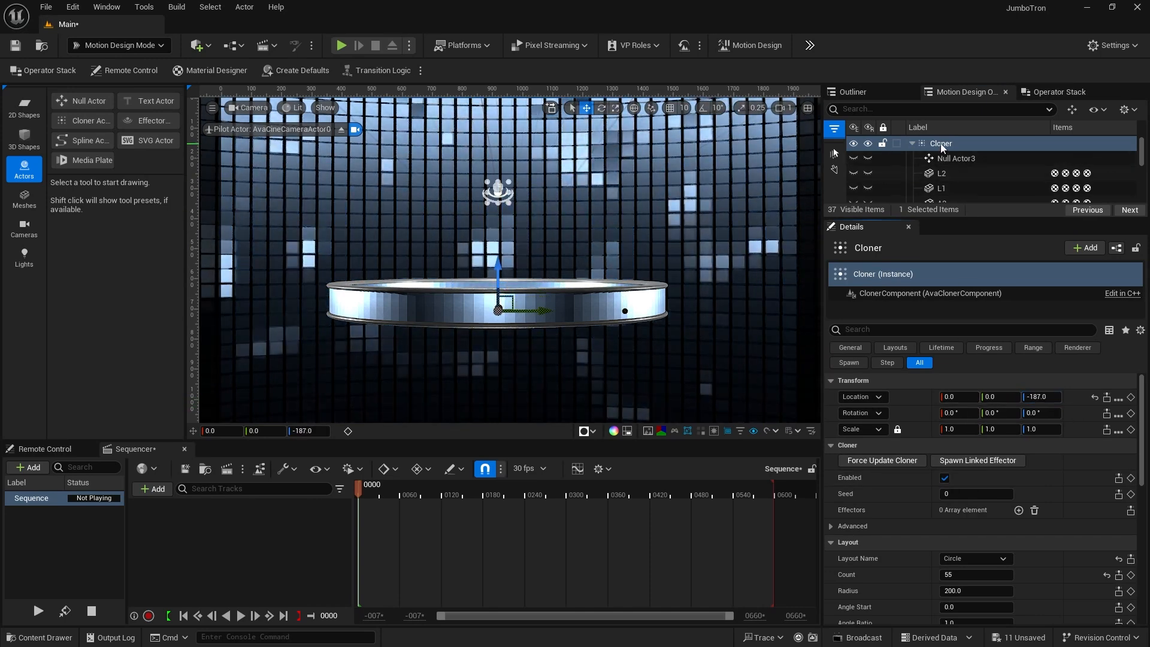
{"action": "scroll", "coordinate": [975, 589], "scroll_direction": "down", "scroll_amount": 3}
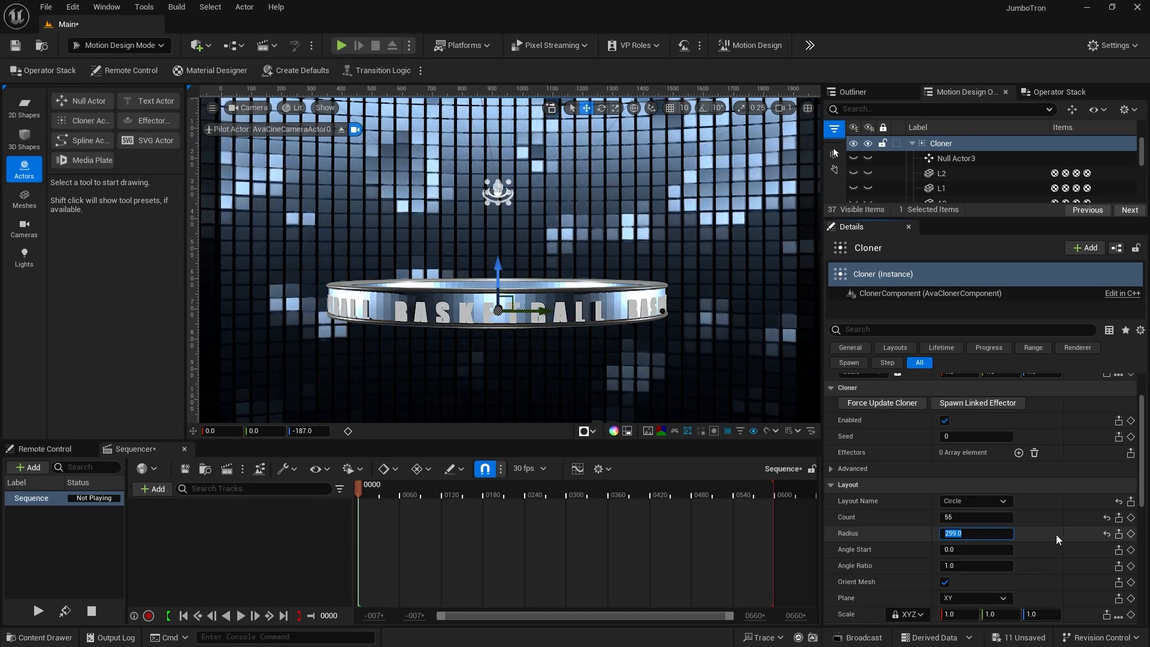
{"action": "scroll", "coordinate": [982, 467], "scroll_direction": "up", "scroll_amount": 3}
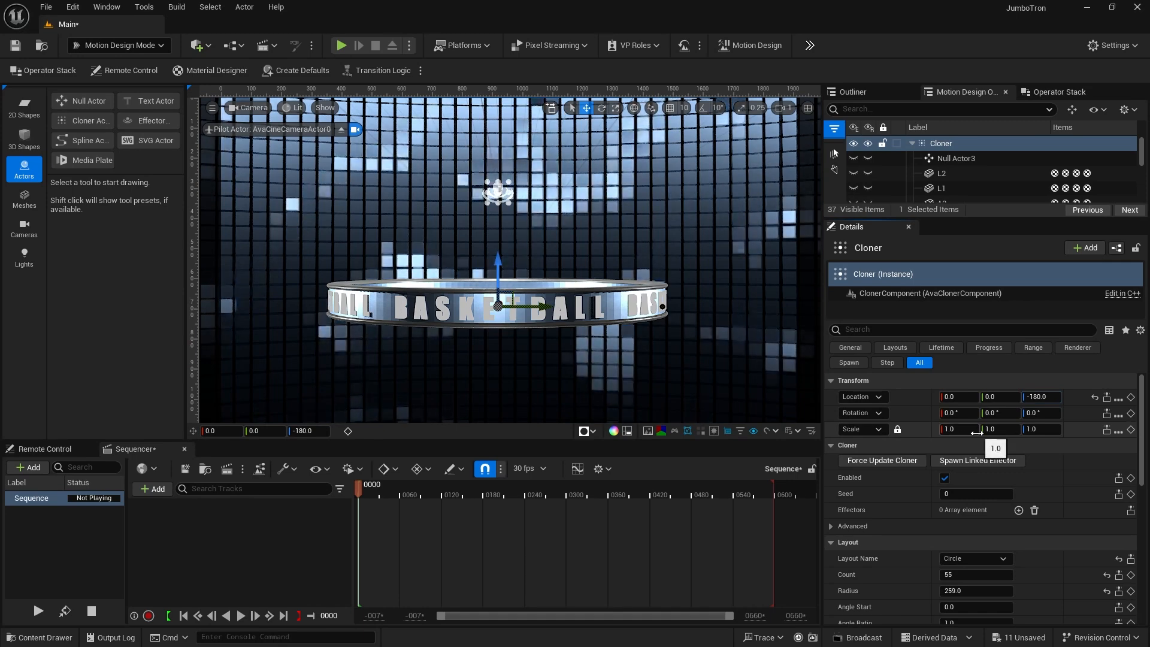
Try shifting the Angle Start of the Cloner's circle, and set it back to 0
{"action": "scroll", "coordinate": [1031, 570], "scroll_direction": "down", "scroll_amount": 3}
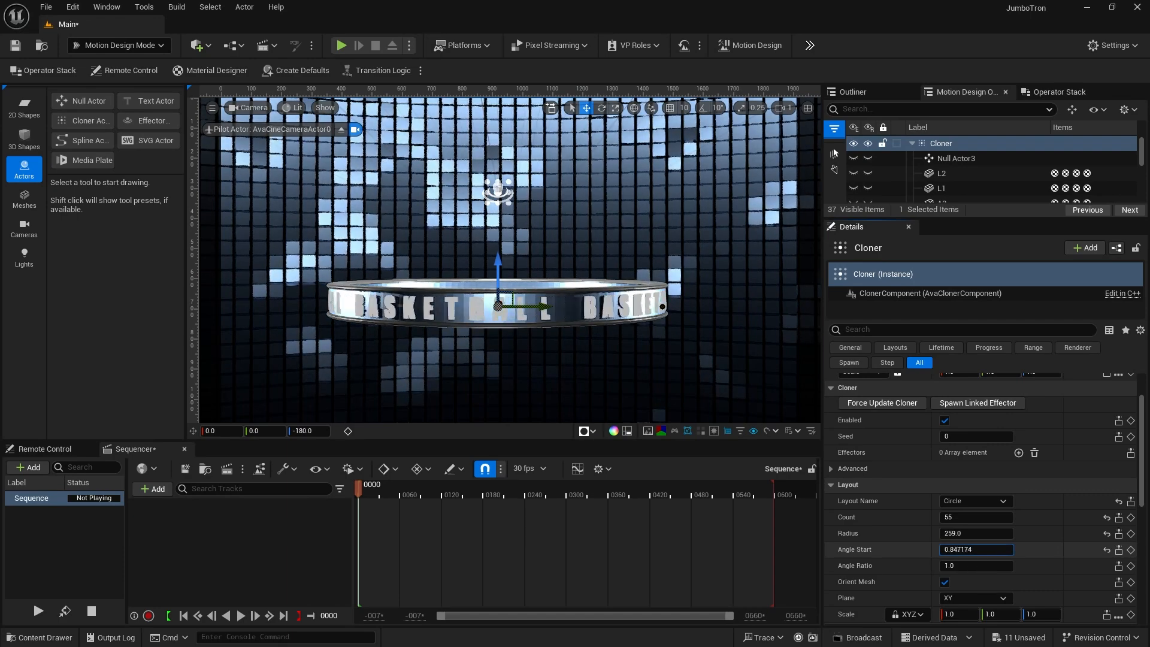
{"action": "left_click_drag", "start_coordinate": [958, 549], "coordinate": [947, 548]}
{"action": "left_click", "coordinate": [958, 548]}
{"action": "type", "text": "0"}
{"action": "key", "text": "Return"}
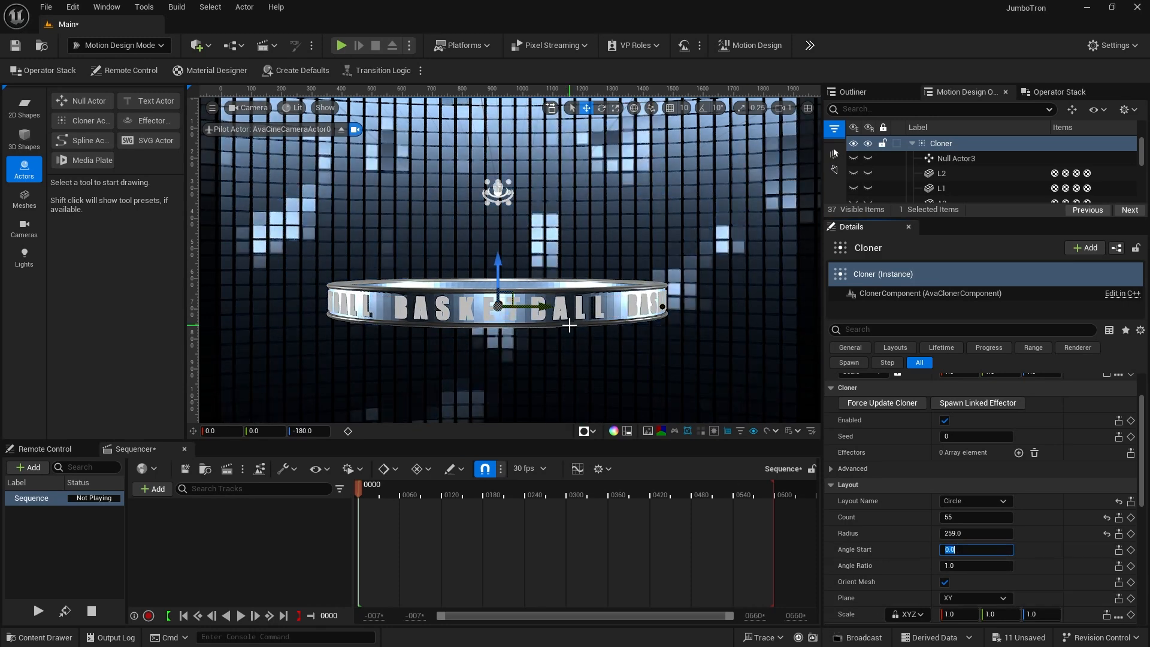
{"action": "scroll", "coordinate": [946, 365], "scroll_direction": "up", "scroll_amount": 2}
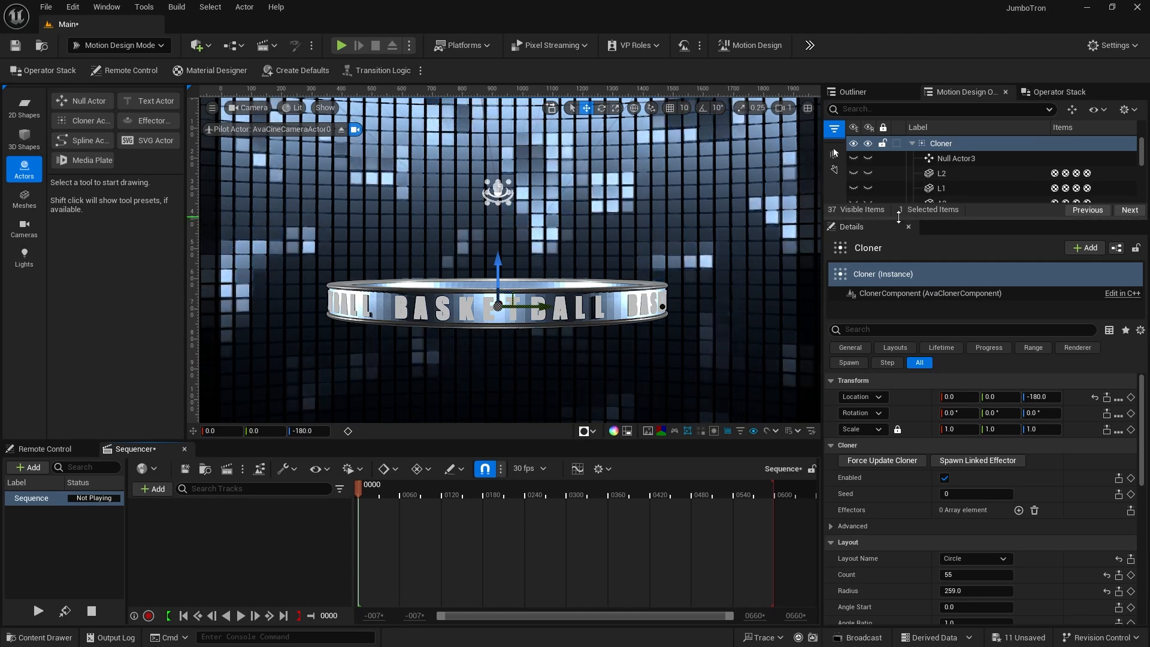
Collapse the Cloner in the actor list, enlarge the list and unhide the JumboTron
{"action": "left_click", "coordinate": [911, 144]}
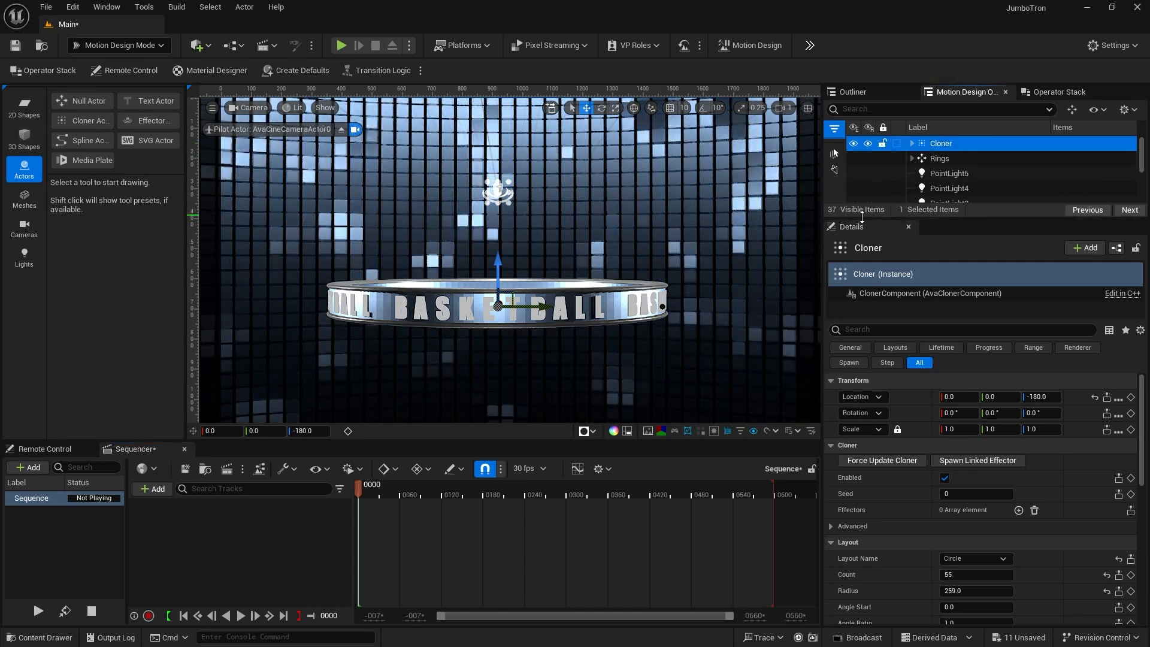
{"action": "left_click_drag", "start_coordinate": [871, 216], "coordinate": [871, 352]}
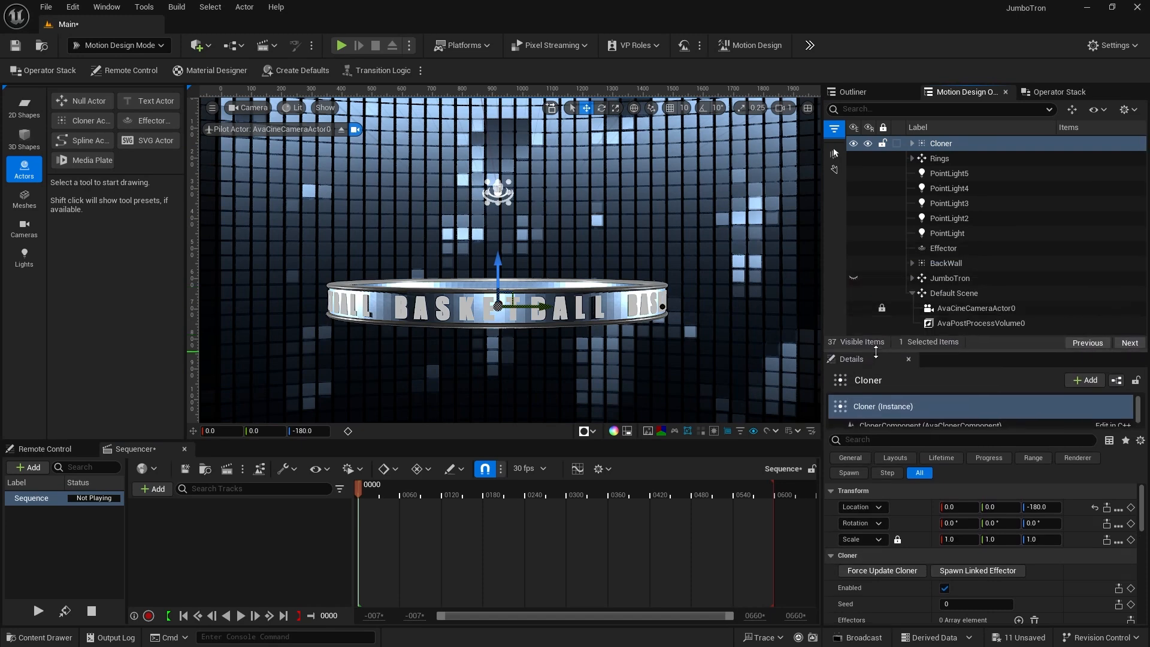
{"action": "left_click", "coordinate": [853, 279]}
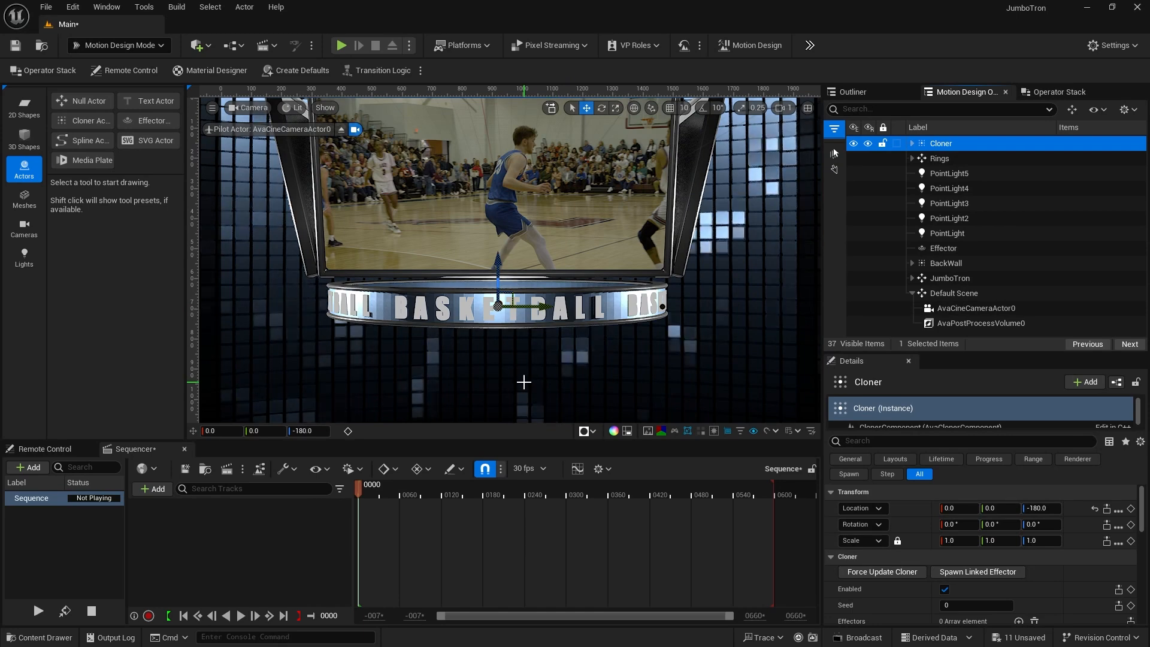
{"action": "middle_click_drag", "start_coordinate": [524, 381], "coordinate": [522, 352]}
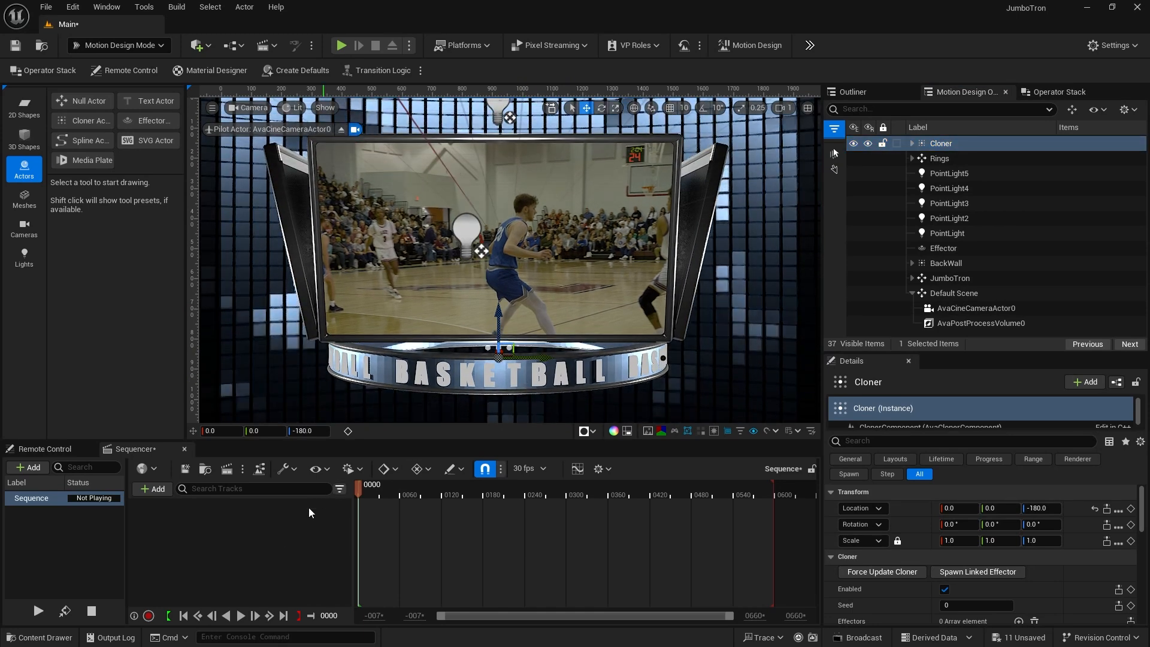
Add AvaCineCameraActor0 to the sequence and set the sequence display rate to 24 fps
{"action": "left_click", "coordinate": [256, 550]}
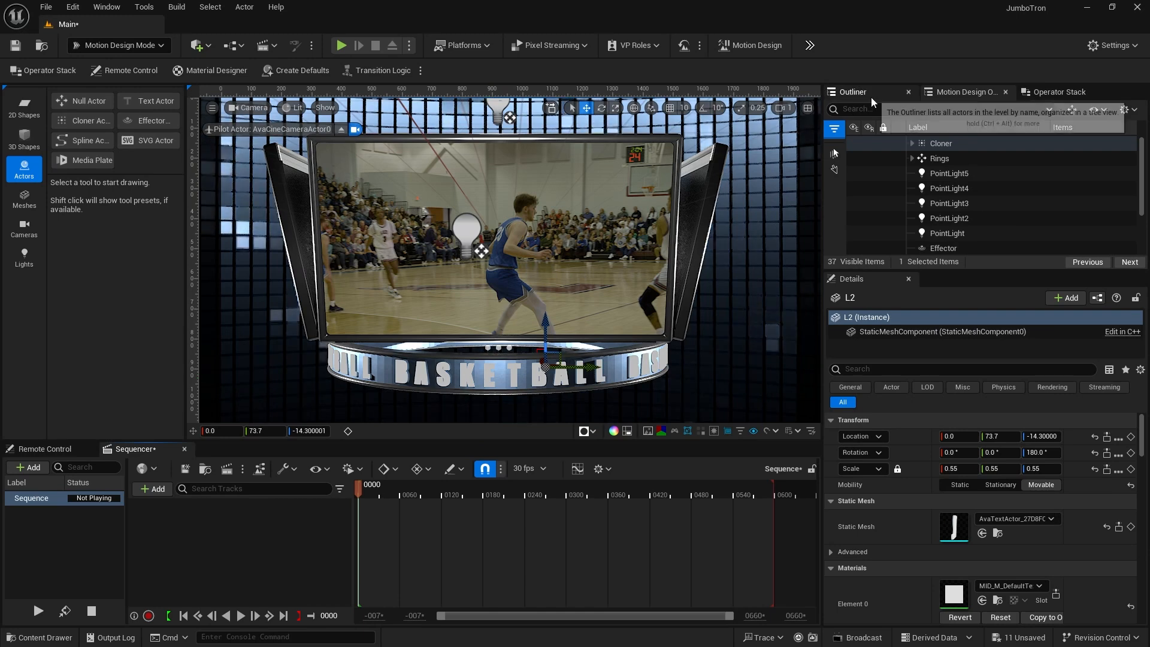
{"action": "scroll", "coordinate": [942, 170], "scroll_direction": "down", "scroll_amount": 1}
{"action": "scroll", "coordinate": [941, 192], "scroll_direction": "down", "scroll_amount": 3}
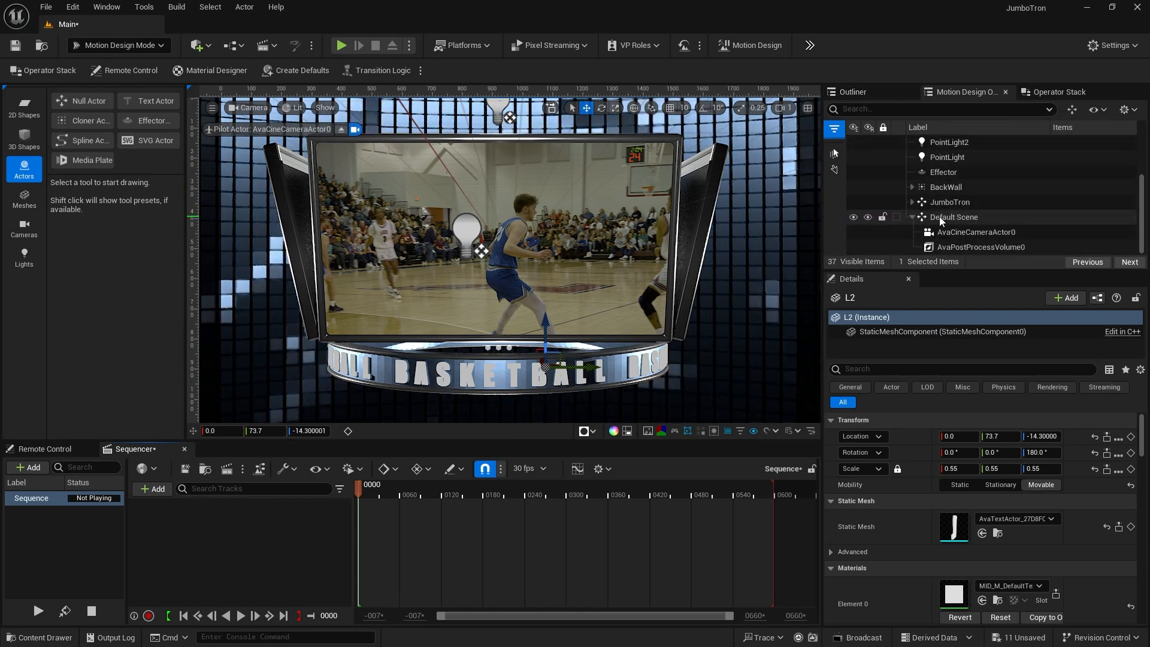
{"action": "left_click", "coordinate": [937, 231]}
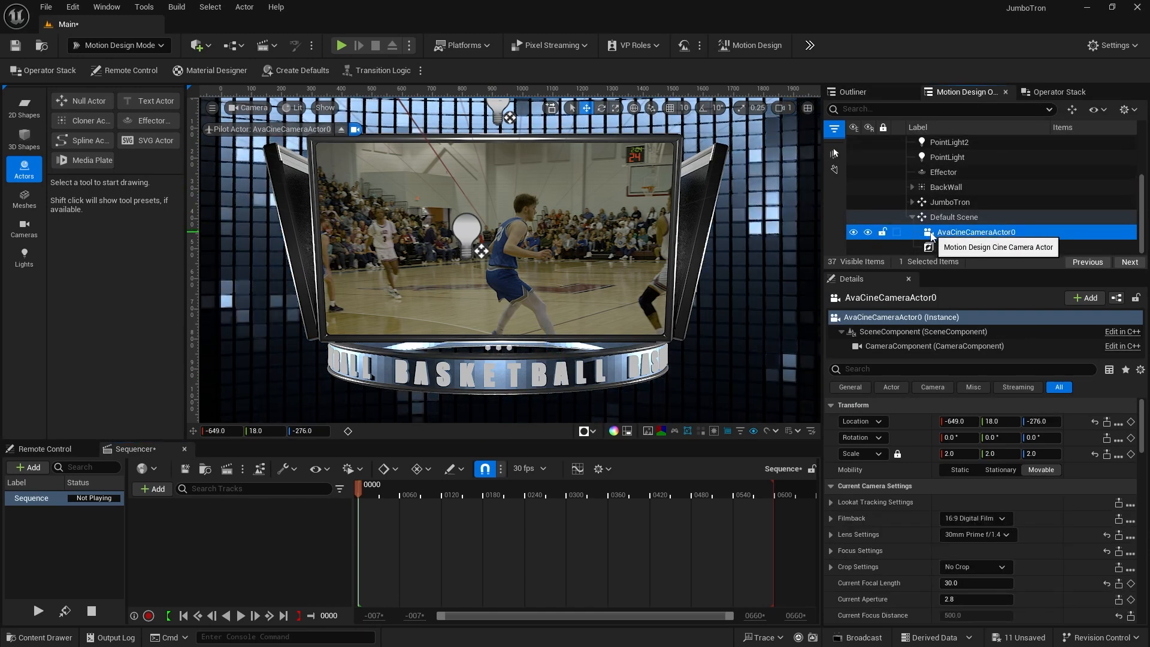
{"action": "left_click_drag", "start_coordinate": [927, 235], "coordinate": [328, 493]}
{"action": "left_click_drag", "start_coordinate": [259, 545], "coordinate": [259, 545]}
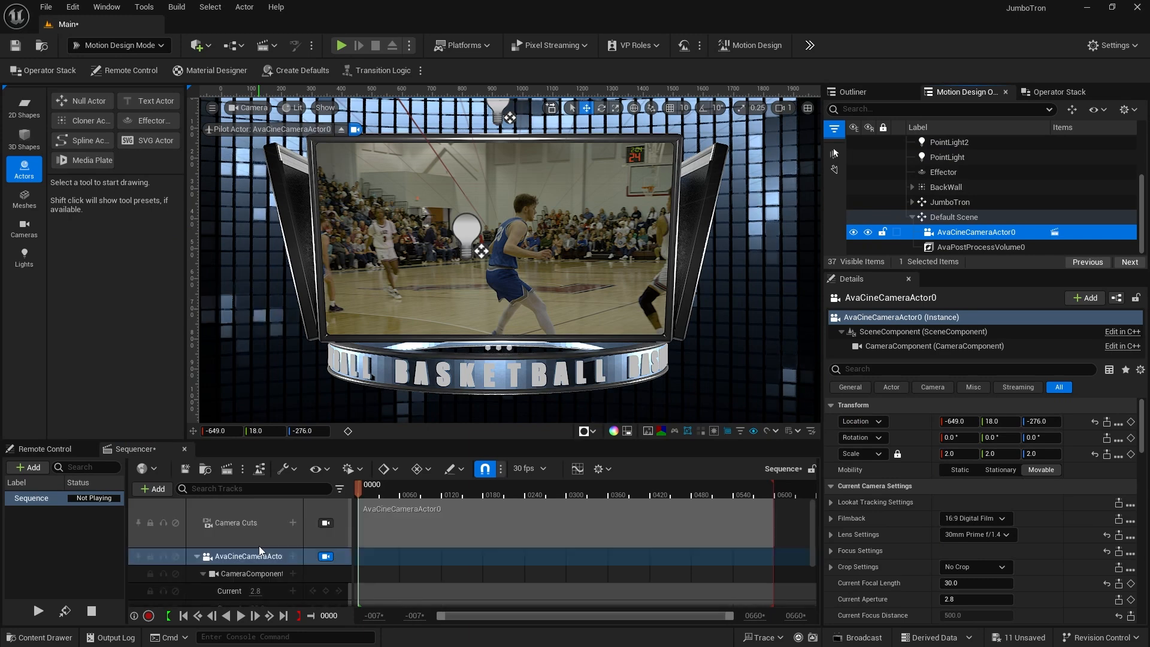
{"action": "left_click", "coordinate": [542, 468]}
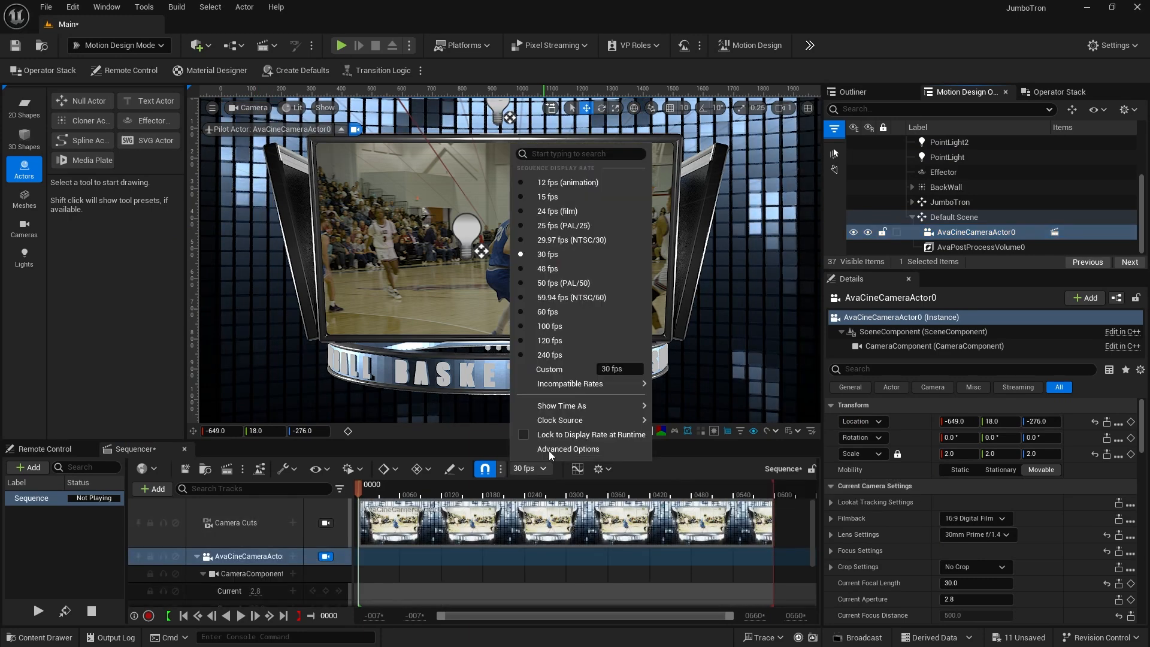
{"action": "left_click", "coordinate": [556, 212]}
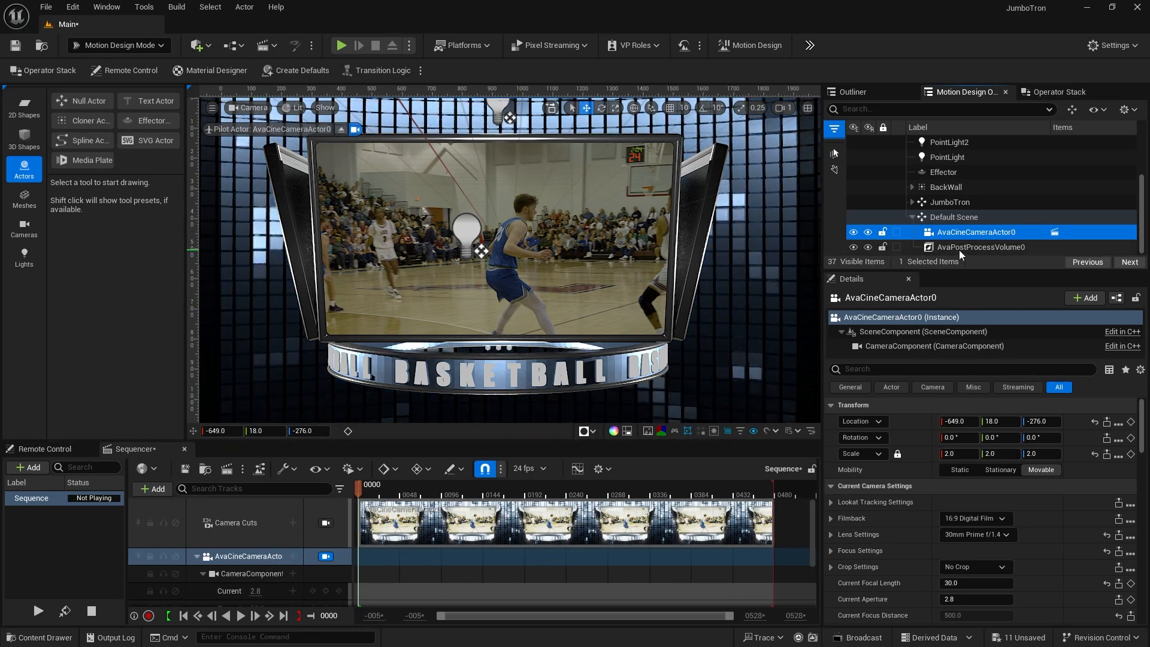
Set the camera's location to -790, 0, -866 and its Y rotation to 27° to look up at the JumboTron
{"action": "left_click_drag", "start_coordinate": [953, 421], "coordinate": [898, 422]}
{"action": "left_click_drag", "start_coordinate": [1044, 427], "coordinate": [945, 426]}
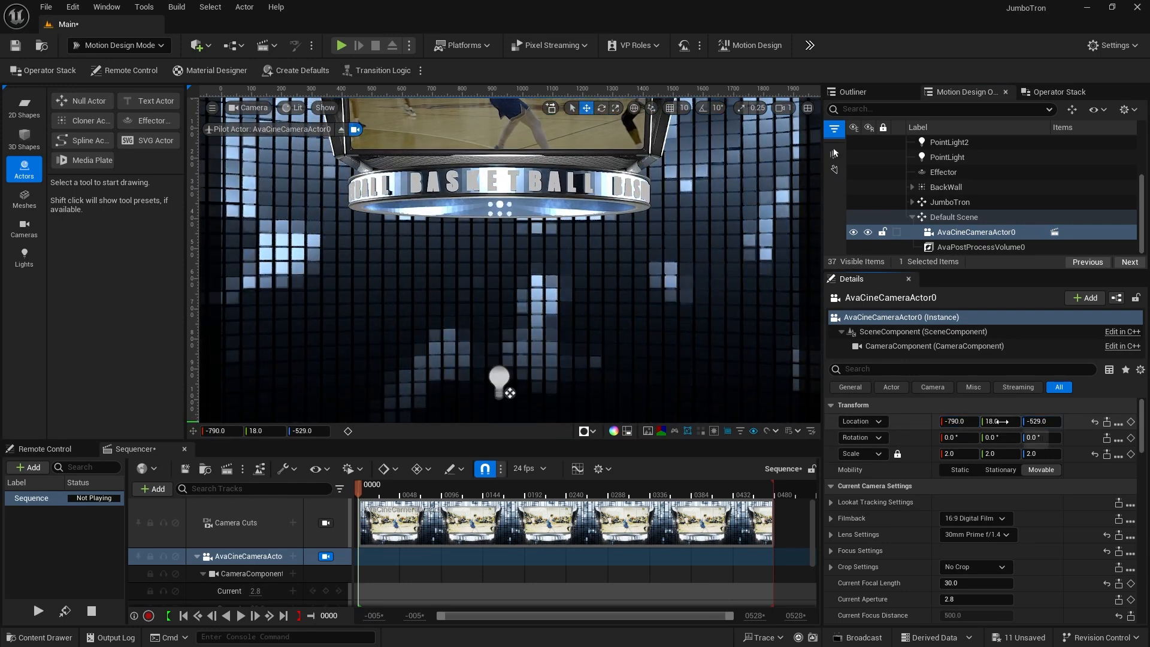
{"action": "left_click", "coordinate": [997, 422]}
{"action": "type", "text": "0"}
{"action": "key", "text": "Return"}
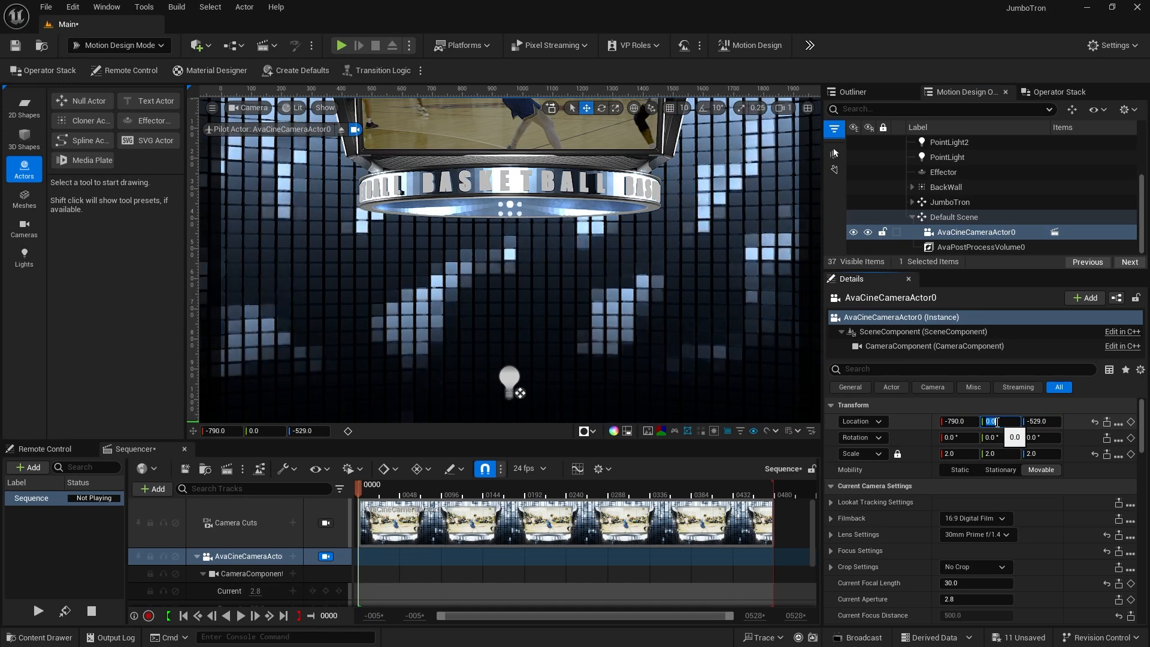
{"action": "left_click_drag", "start_coordinate": [1038, 422], "coordinate": [980, 439]}
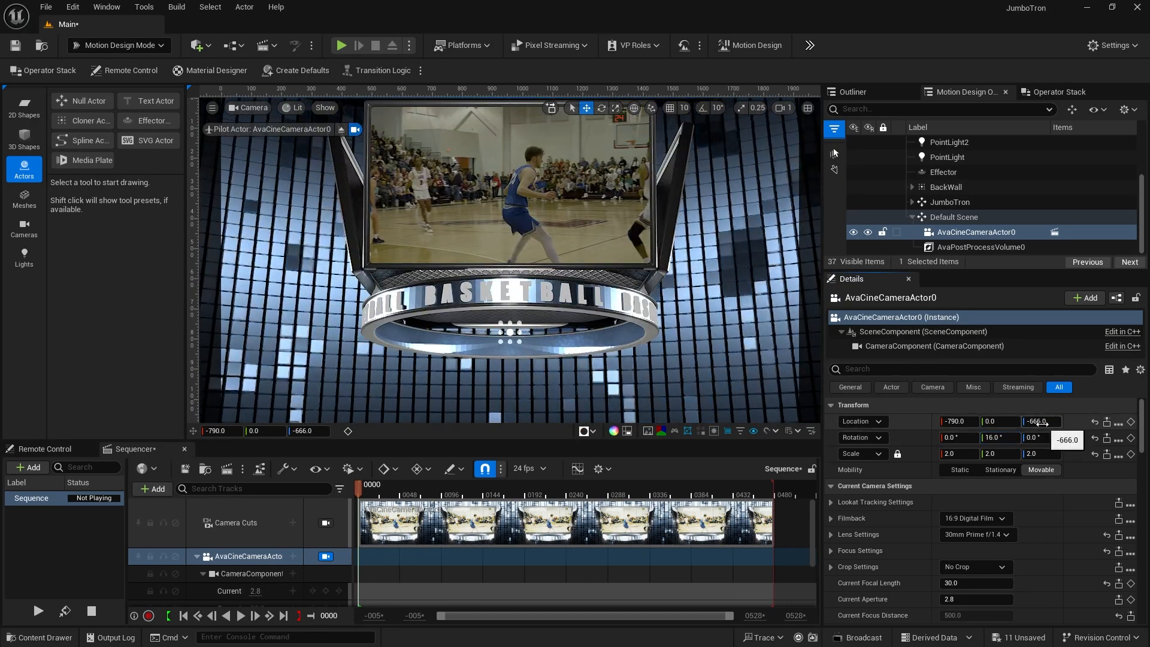
{"action": "left_click_drag", "start_coordinate": [1041, 421], "coordinate": [1025, 420]}
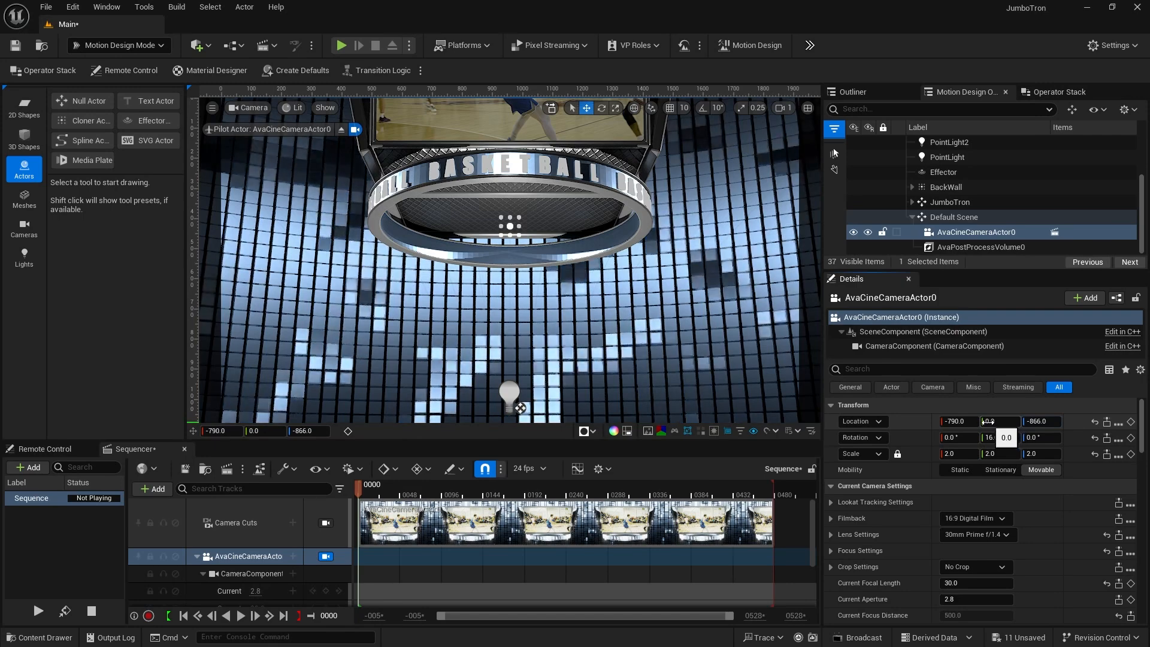
{"action": "left_click_drag", "start_coordinate": [994, 441], "coordinate": [1006, 440]}
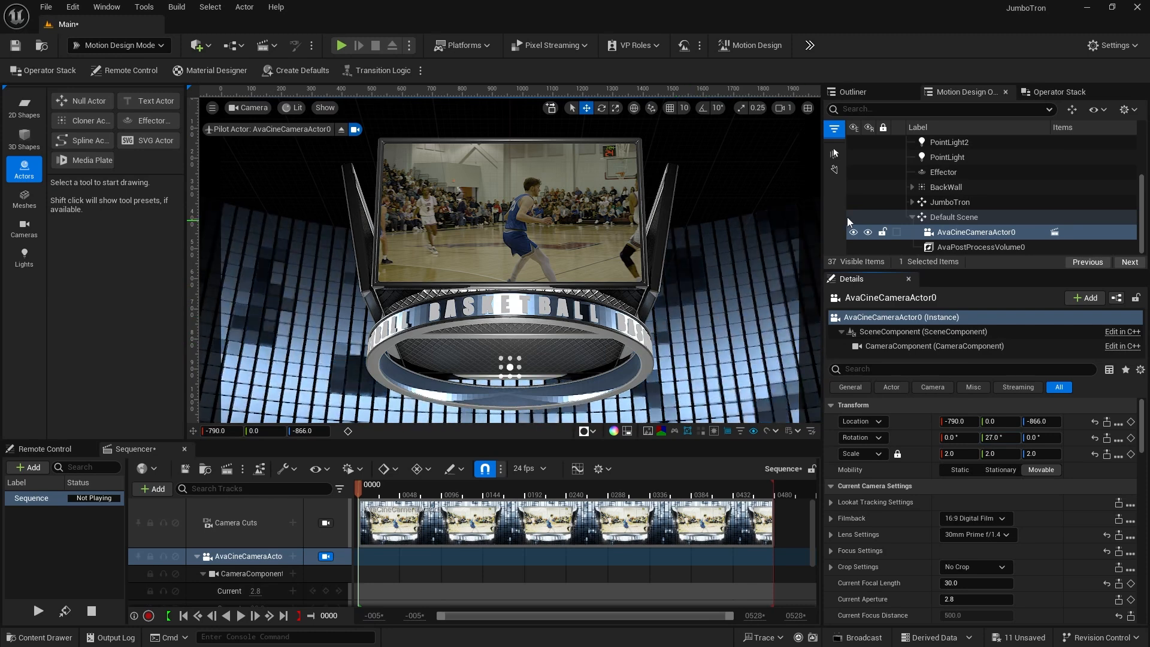
Raise the BackWall along Z until its panels fill the empty area behind the JumboTron
{"action": "left_click", "coordinate": [946, 186]}
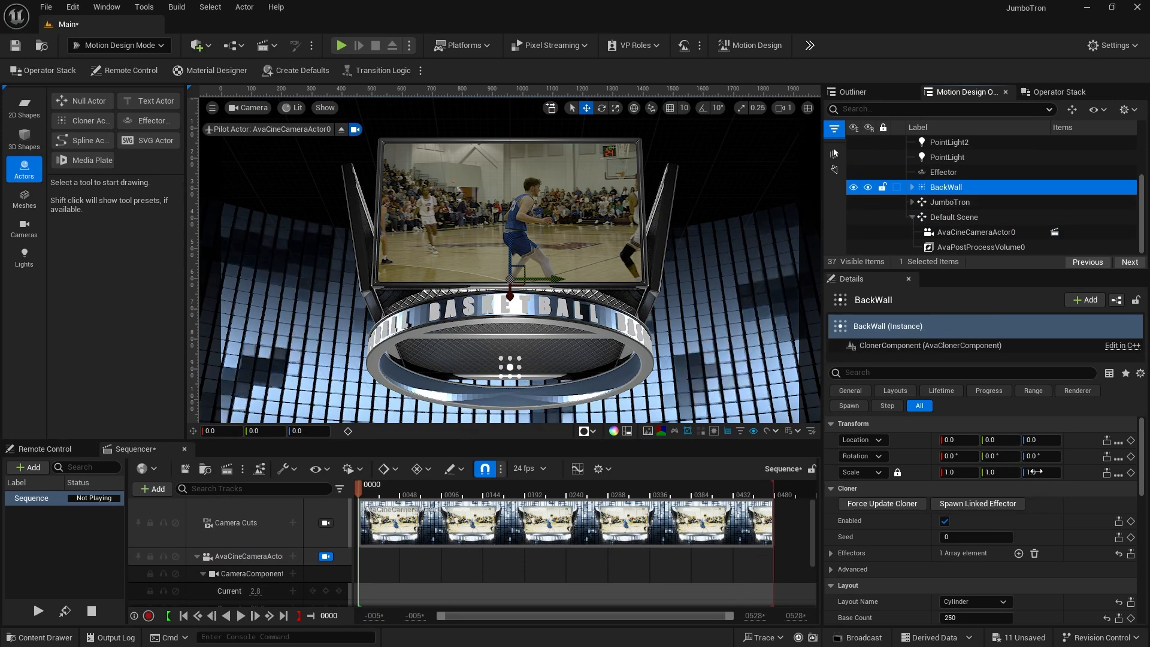
{"action": "left_click", "coordinate": [1041, 439]}
{"action": "type", "text": "650"}
{"action": "key", "text": "Return"}
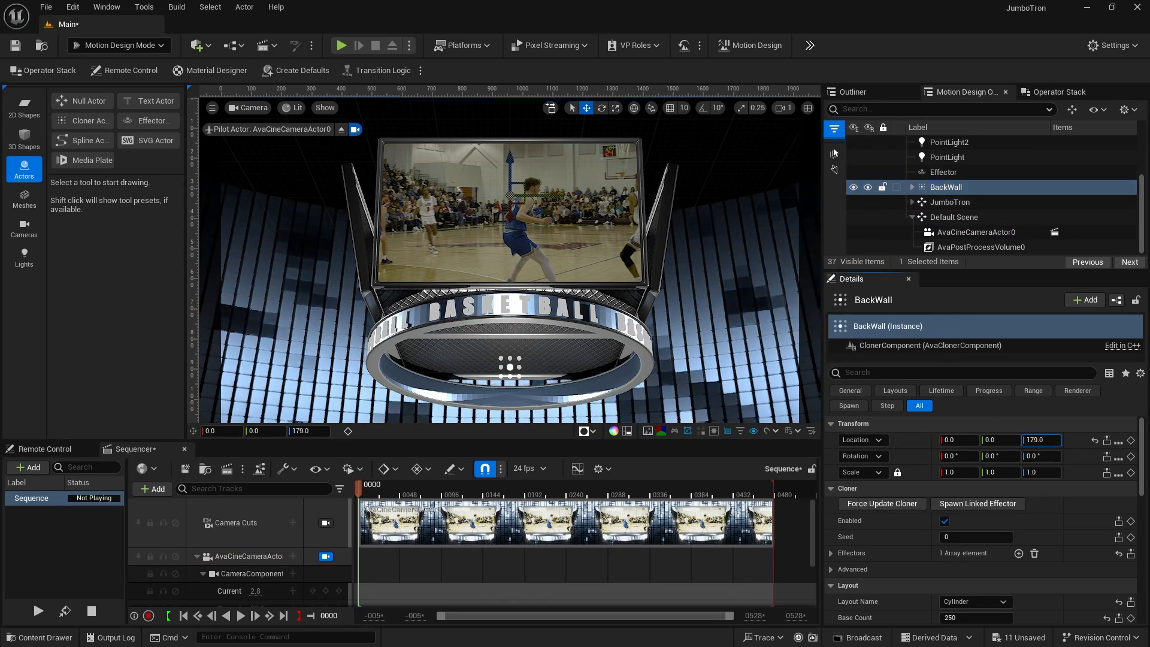
{"action": "type", "text": "1234"}
{"action": "key", "text": "Return"}
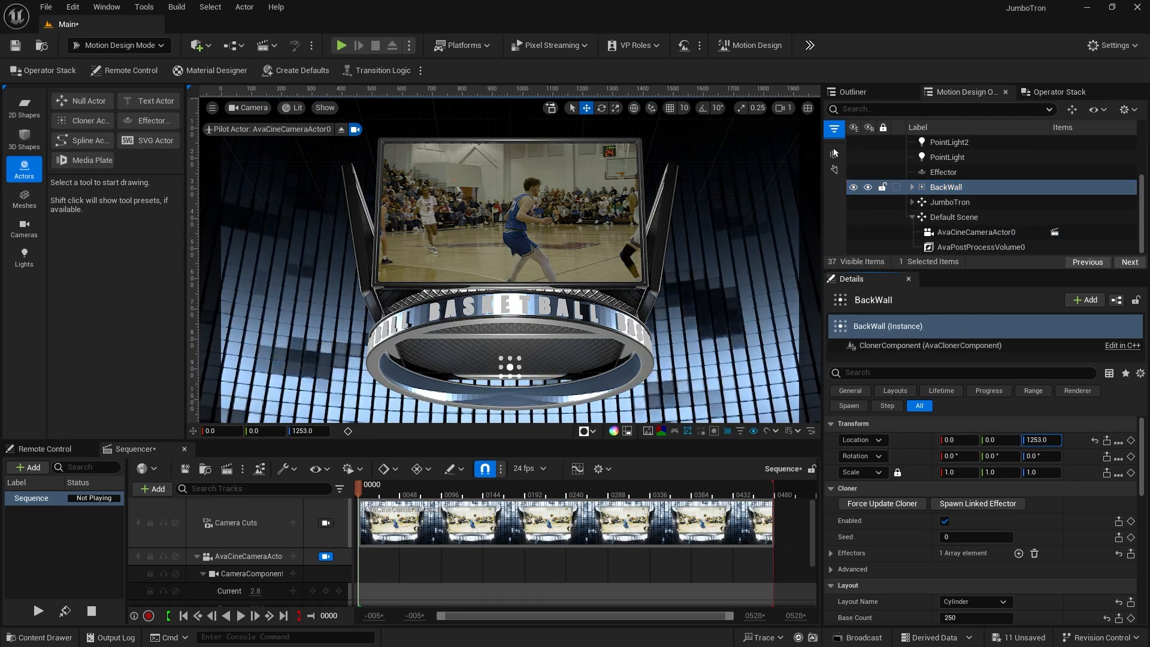
{"action": "left_click_drag", "start_coordinate": [1040, 439], "coordinate": [1105, 440]}
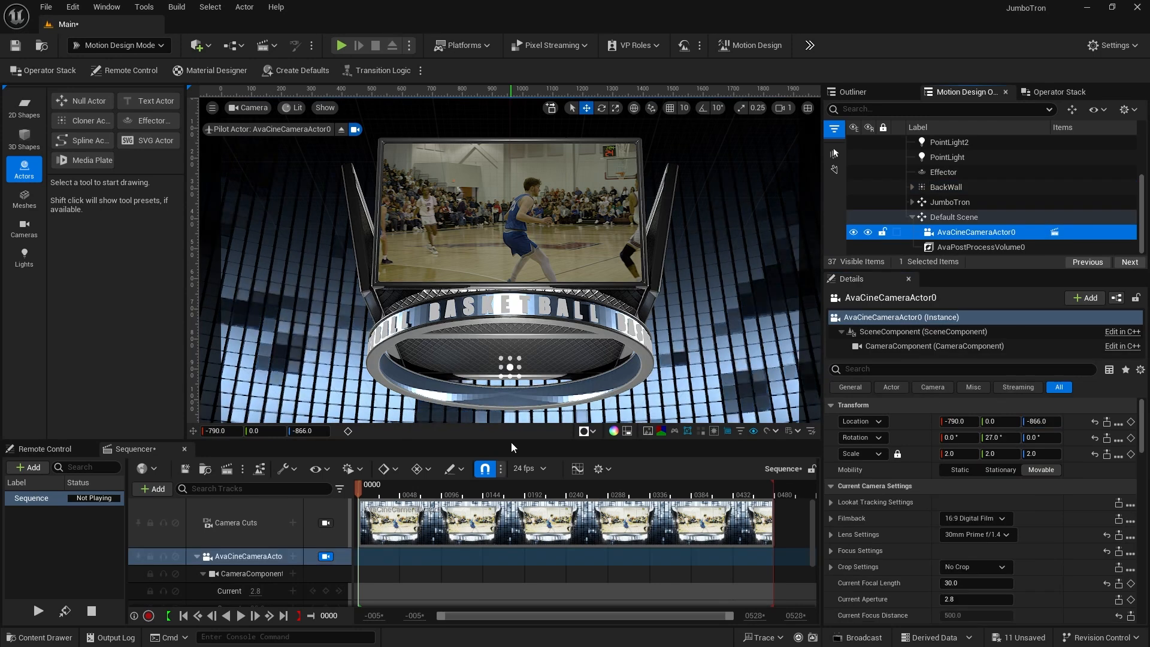
Set the sequencer's keying mode to Key All and check the auto-key options
{"action": "left_click", "coordinate": [395, 473]}
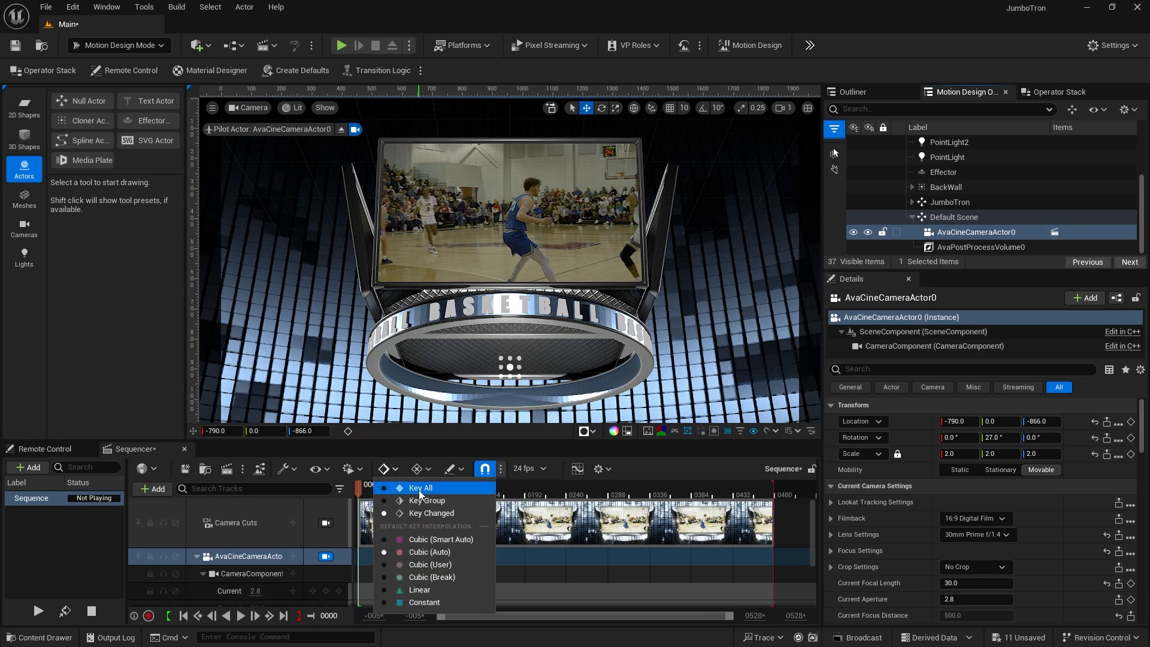
{"action": "left_click", "coordinate": [418, 490]}
{"action": "left_click", "coordinate": [421, 469]}
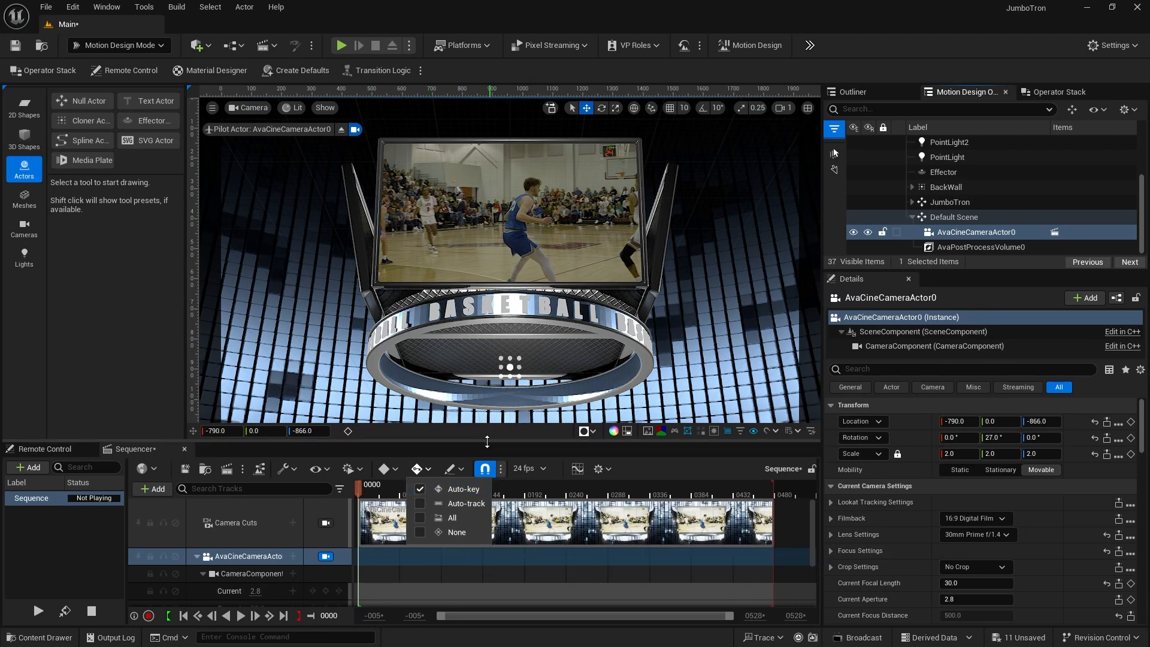
{"action": "left_click", "coordinate": [460, 447]}
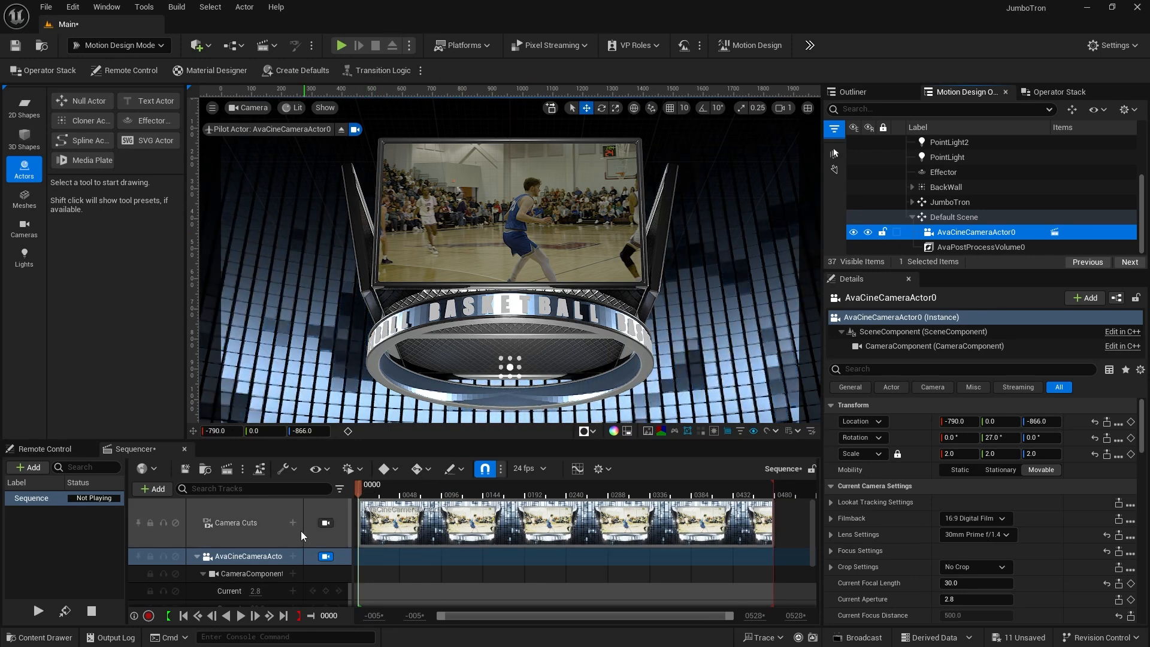
Expand the camera's Transform track and key its location, rotation and scale at frame 0
{"action": "scroll", "coordinate": [267, 534], "scroll_direction": "down", "scroll_amount": 2}
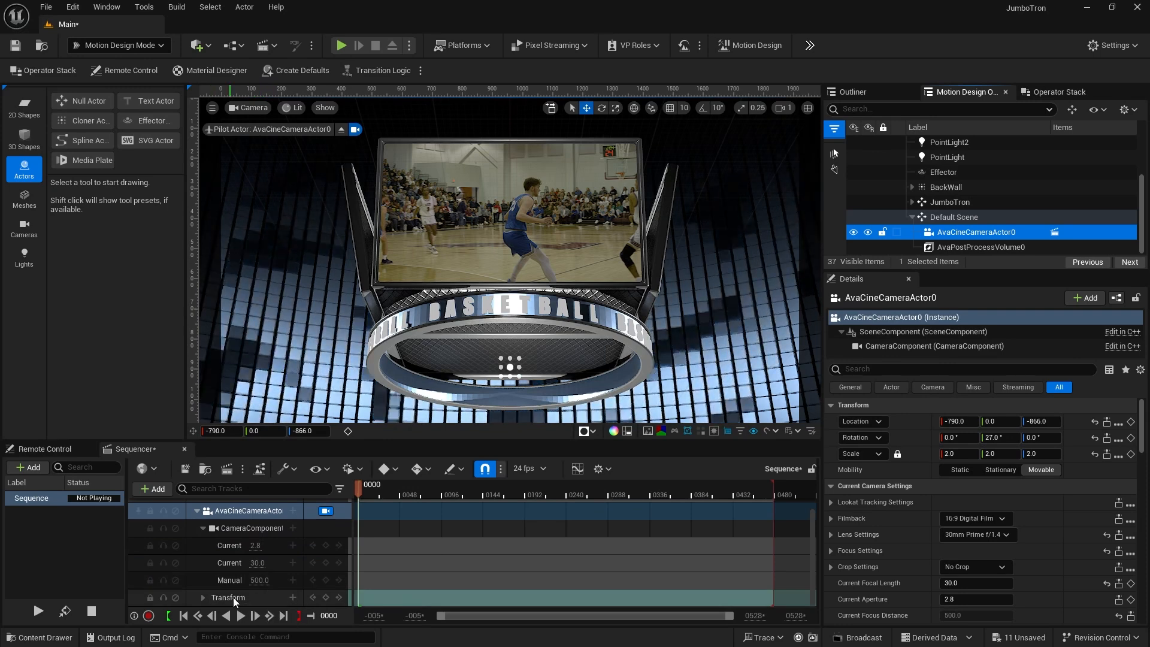
{"action": "left_click", "coordinate": [202, 597]}
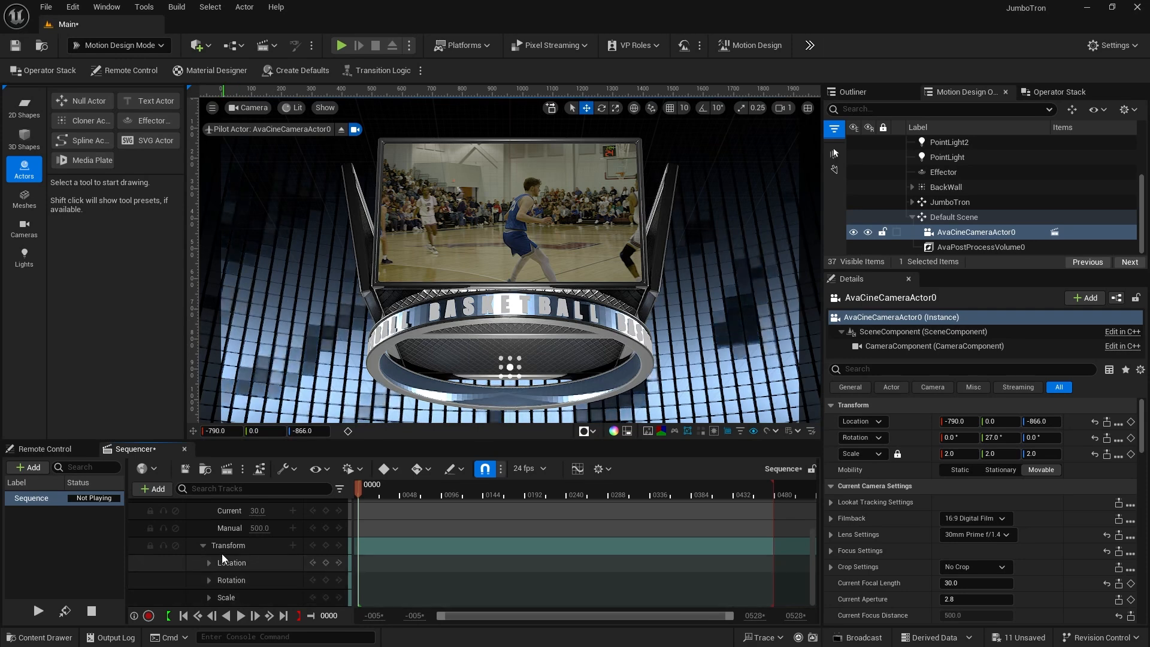
{"action": "left_click", "coordinate": [325, 545]}
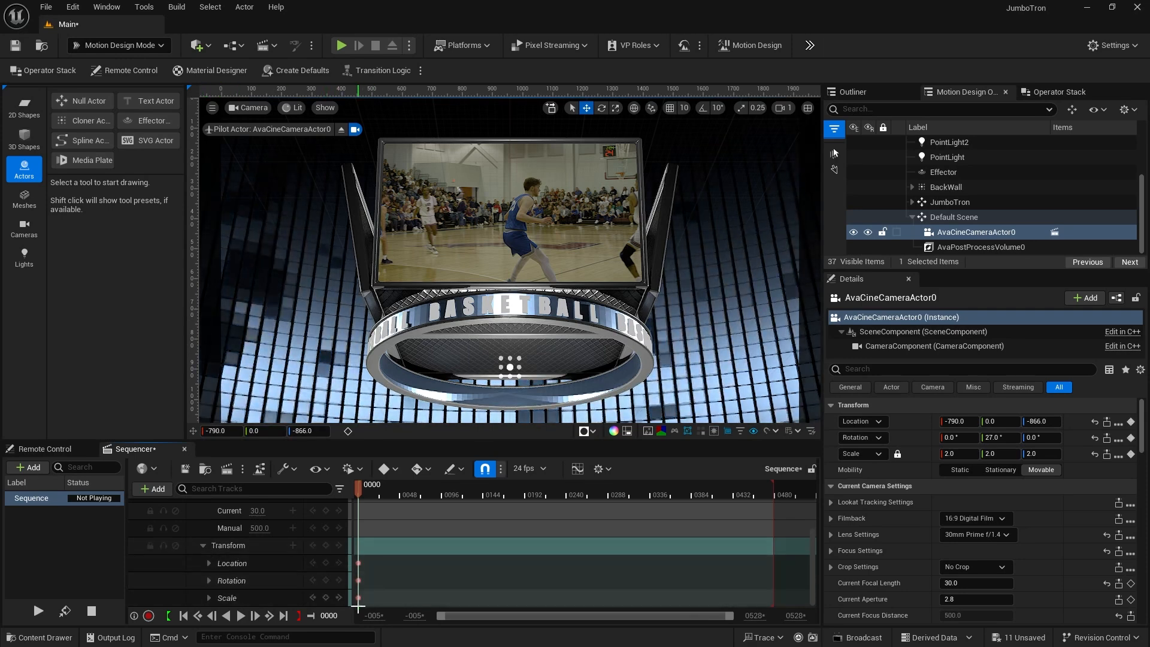
At frame 241, swing the camera around to the JumboTron's corner, at about -339, 995, -155 with rotation 0°, -7.8°, -48.8°
{"action": "scroll", "coordinate": [304, 540], "scroll_direction": "up", "scroll_amount": 3}
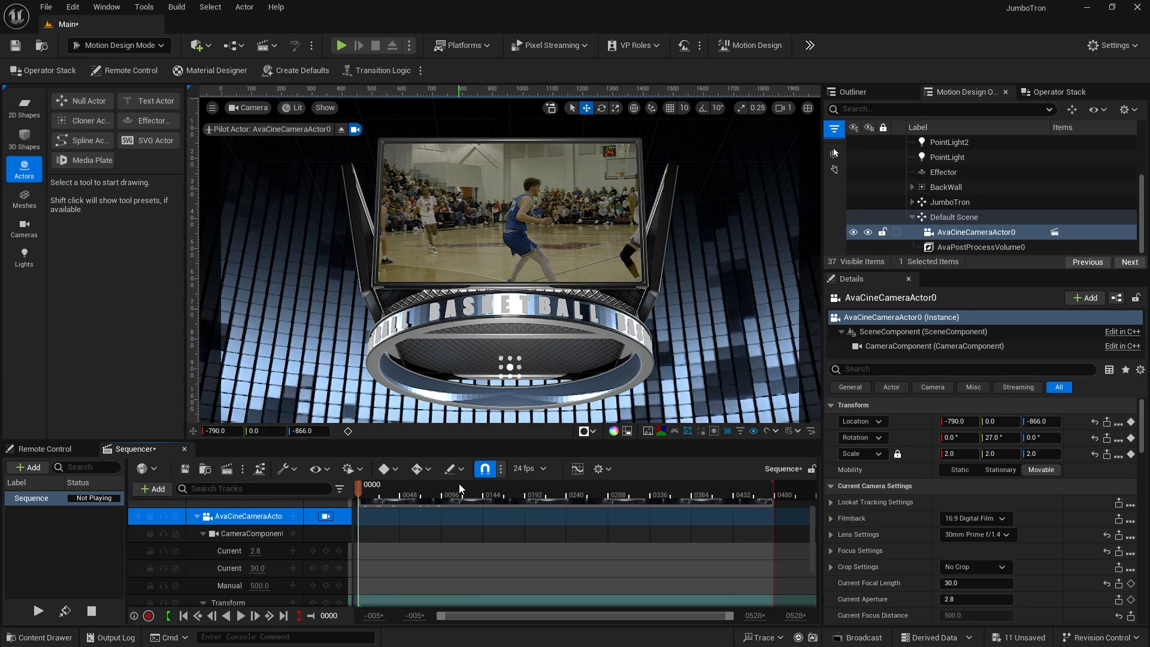
{"action": "left_click", "coordinate": [565, 482]}
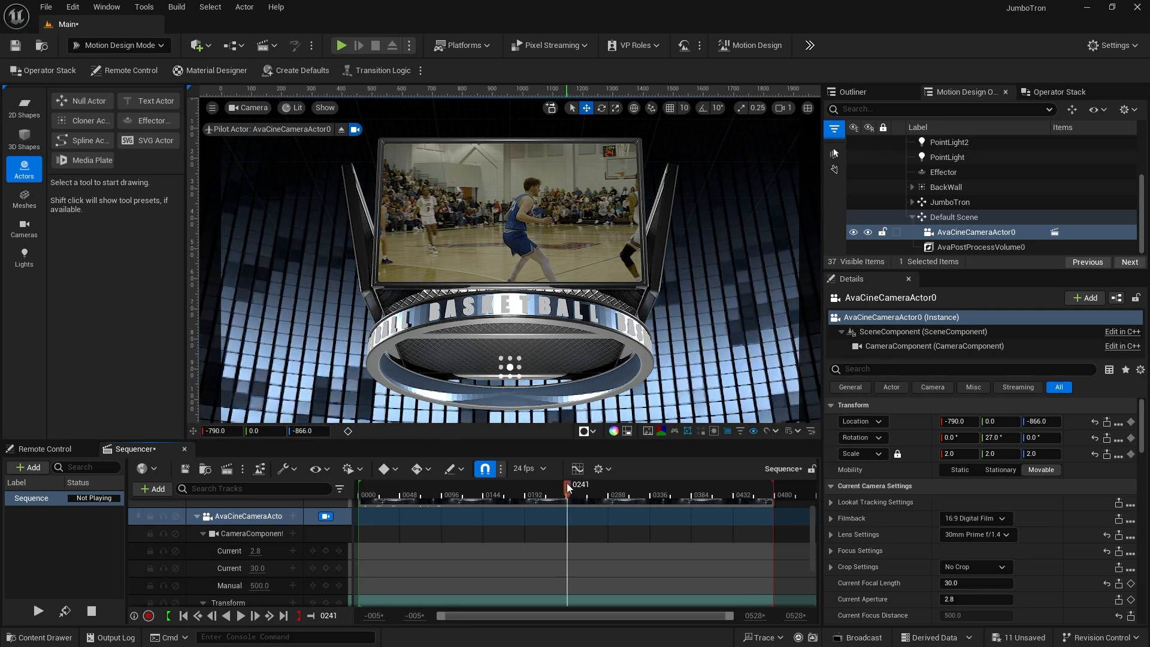
{"action": "left_click", "coordinate": [566, 483]}
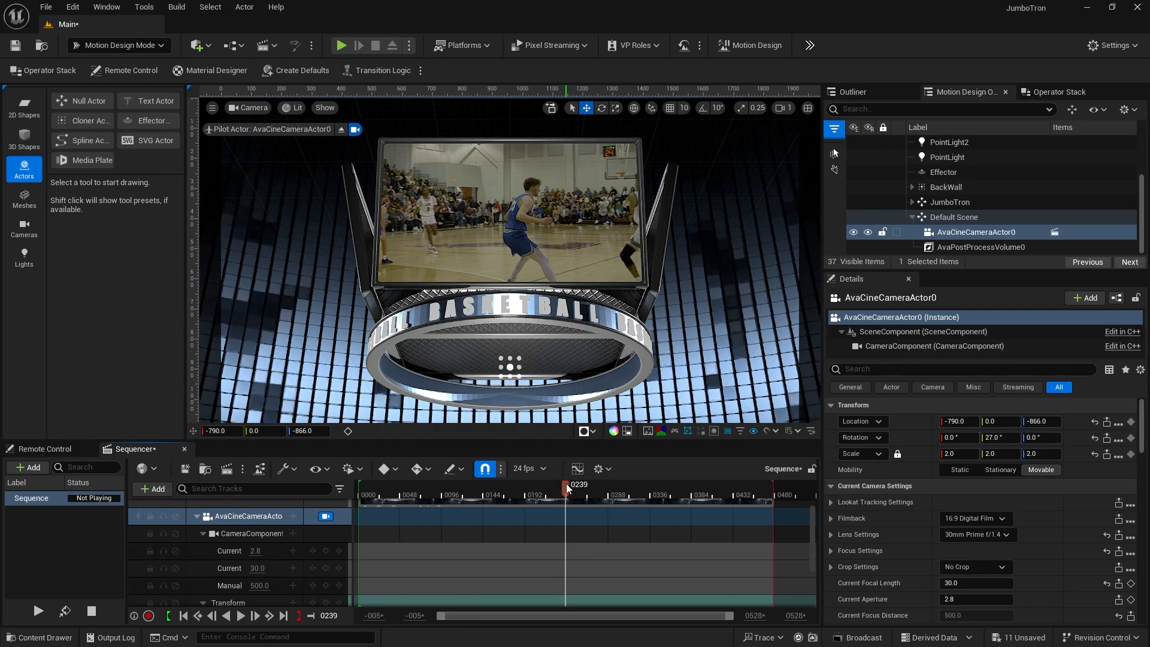
{"action": "left_click", "coordinate": [567, 483]}
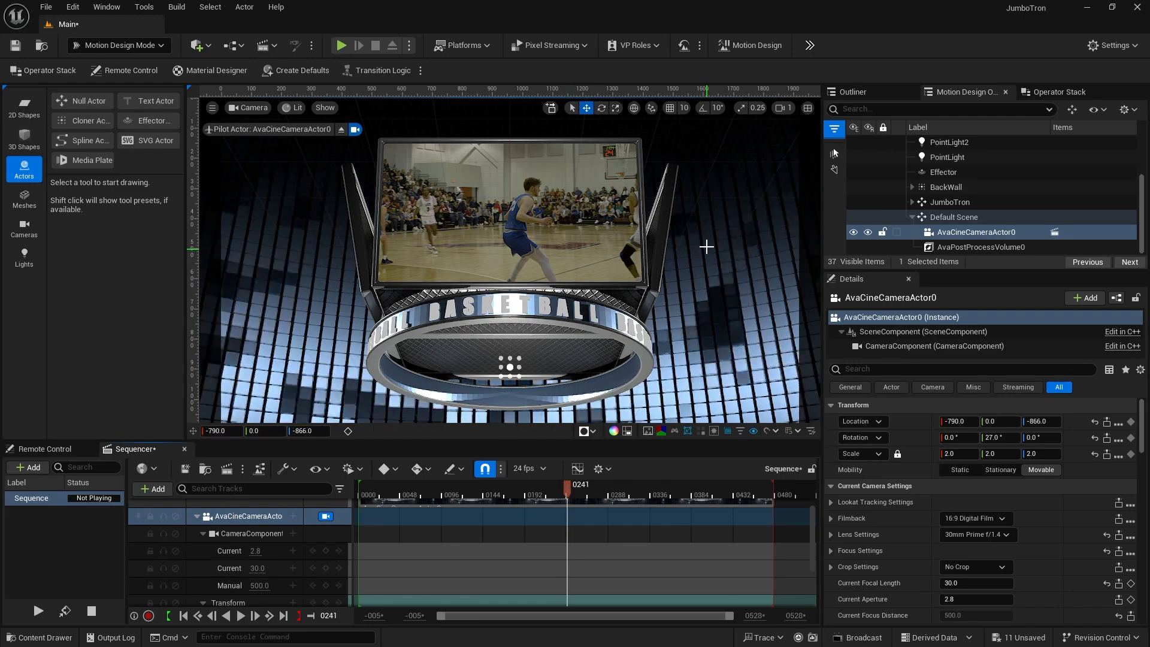
{"action": "right_click_drag", "start_coordinate": [705, 243], "coordinate": [700, 261]}
{"action": "middle_click_drag", "start_coordinate": [706, 243], "coordinate": [761, 193]}
{"action": "right_click_drag", "start_coordinate": [706, 244], "coordinate": [678, 269]}
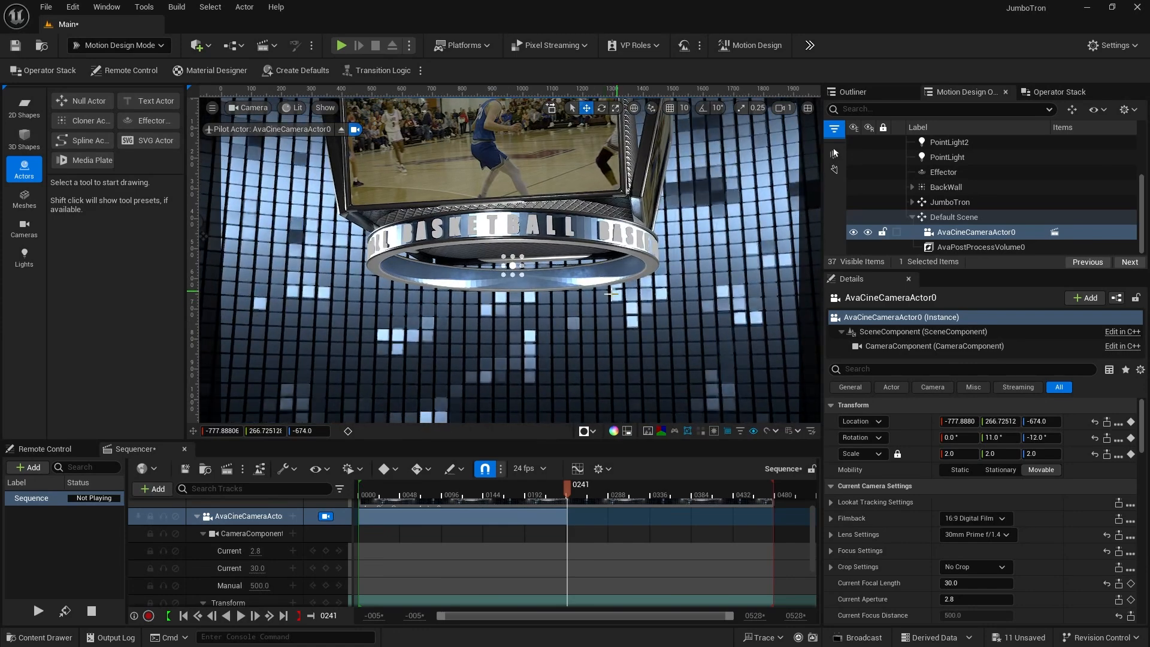
{"action": "middle_click_drag", "start_coordinate": [574, 320], "coordinate": [629, 270]}
{"action": "right_click_drag", "start_coordinate": [567, 315], "coordinate": [517, 333]}
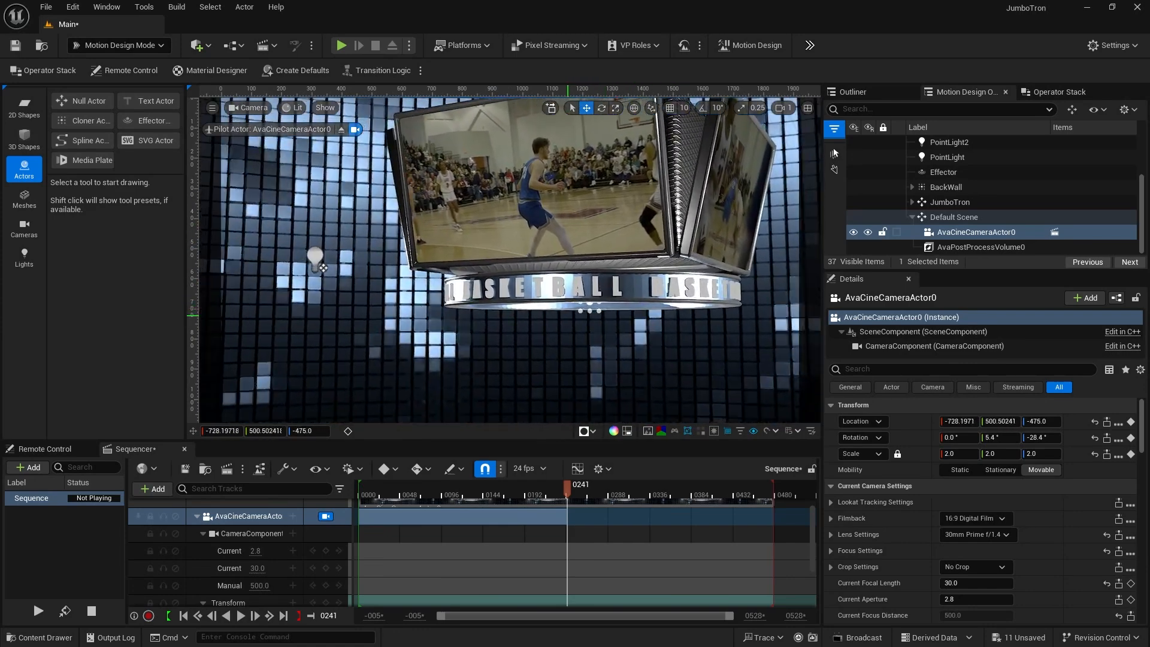
{"action": "middle_click_drag", "start_coordinate": [643, 342], "coordinate": [689, 310]}
{"action": "right_click_drag", "start_coordinate": [646, 331], "coordinate": [617, 343]}
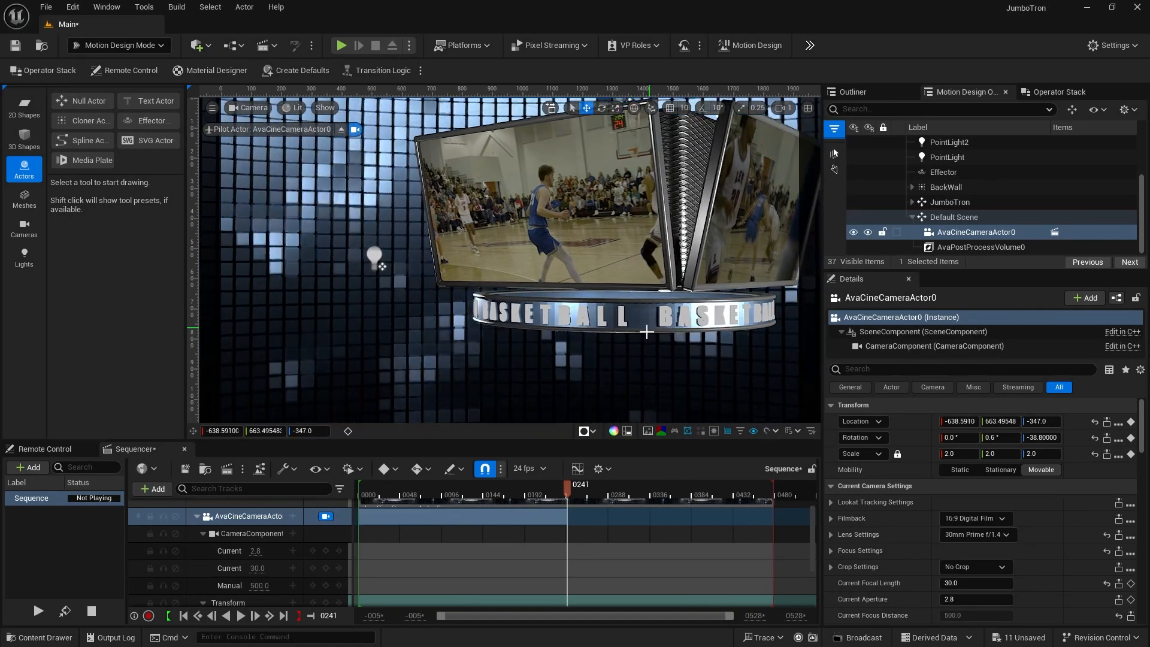
{"action": "middle_click_drag", "start_coordinate": [563, 360], "coordinate": [637, 337]}
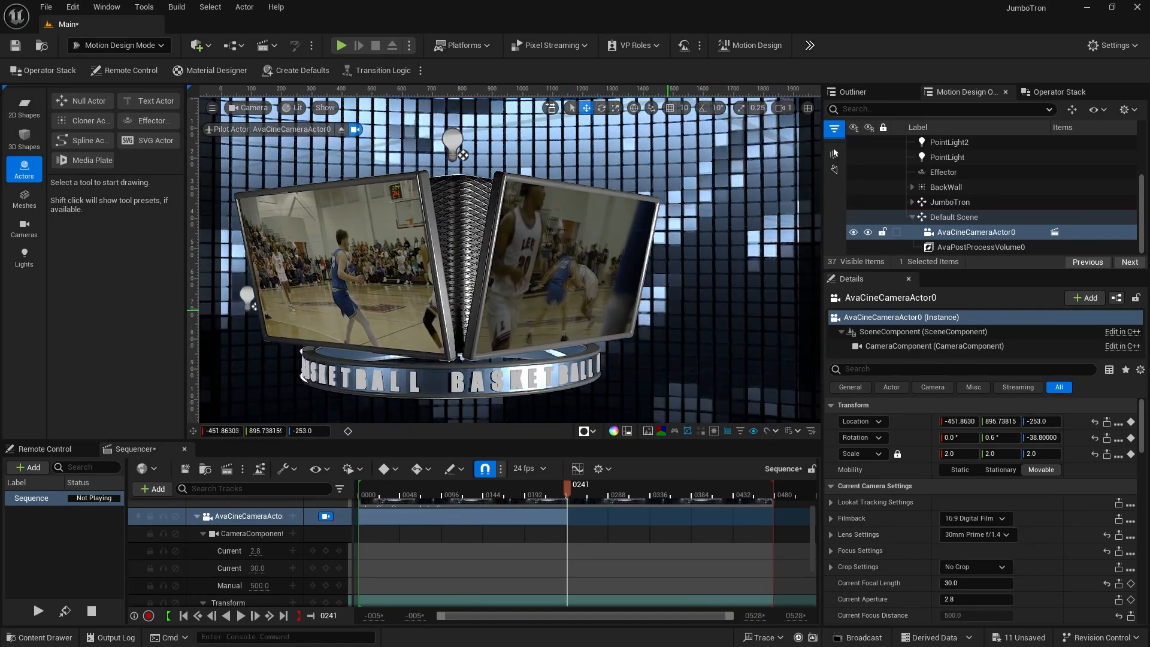
{"action": "right_click_drag", "start_coordinate": [668, 310], "coordinate": [639, 333]}
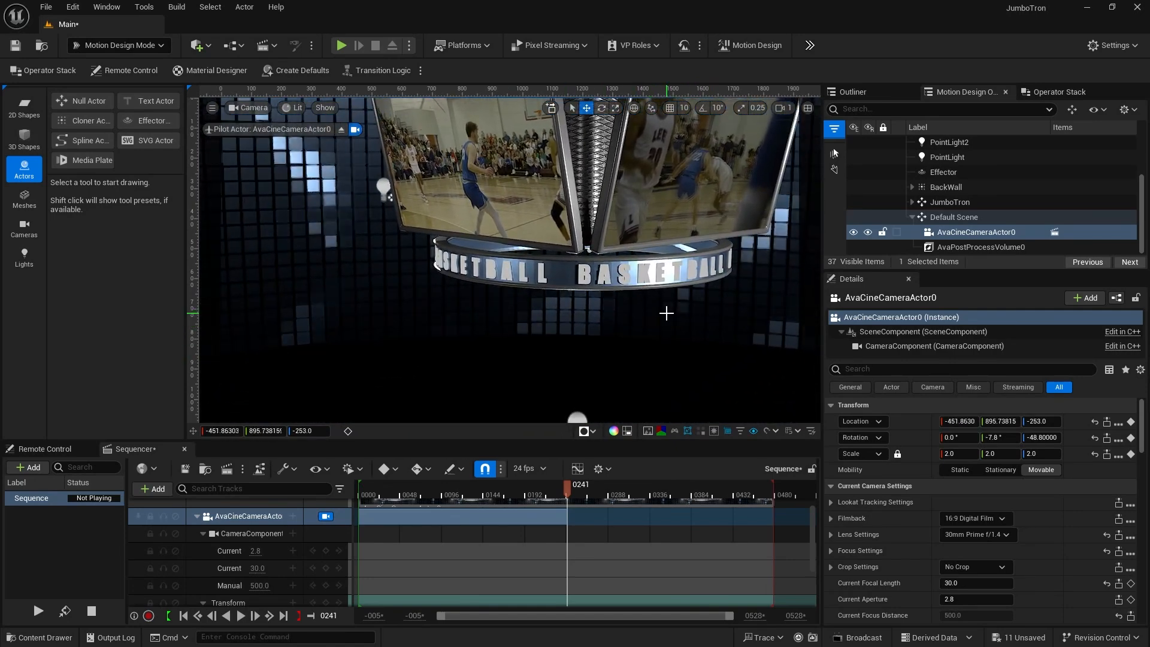
{"action": "middle_click_drag", "start_coordinate": [613, 301], "coordinate": [651, 276]}
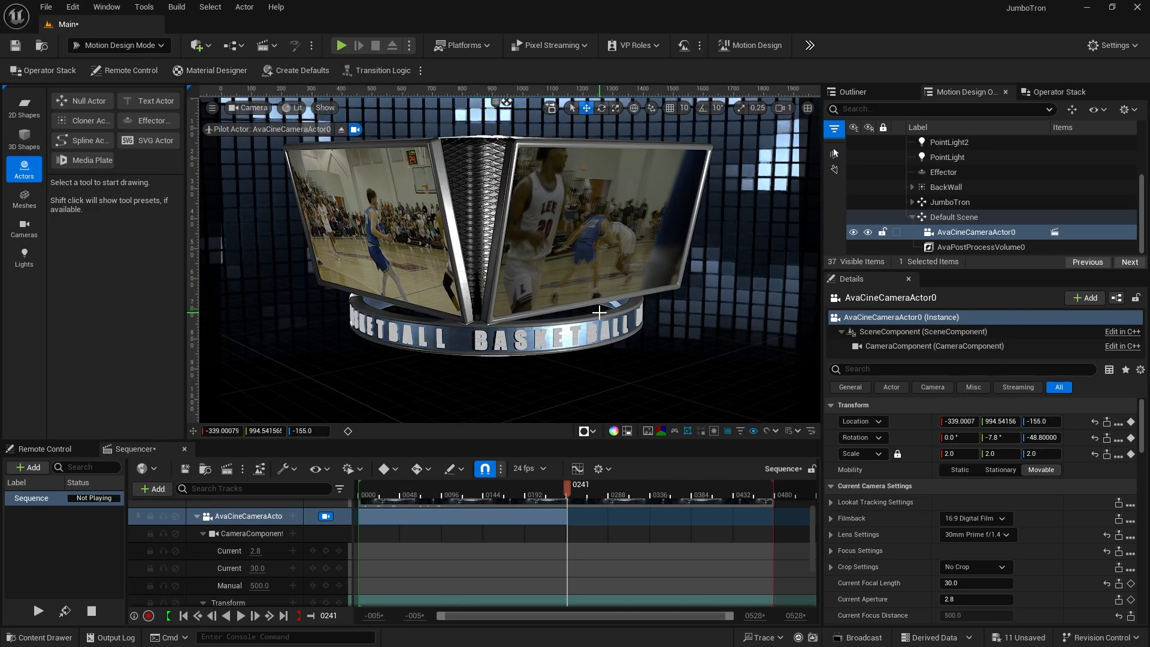
Reposition the camera at frame 241 to about -286, 890, -294 with rotation 0°, 1°, -48°, and play the move from the start
{"action": "right_click_drag", "start_coordinate": [643, 266], "coordinate": [645, 241]}
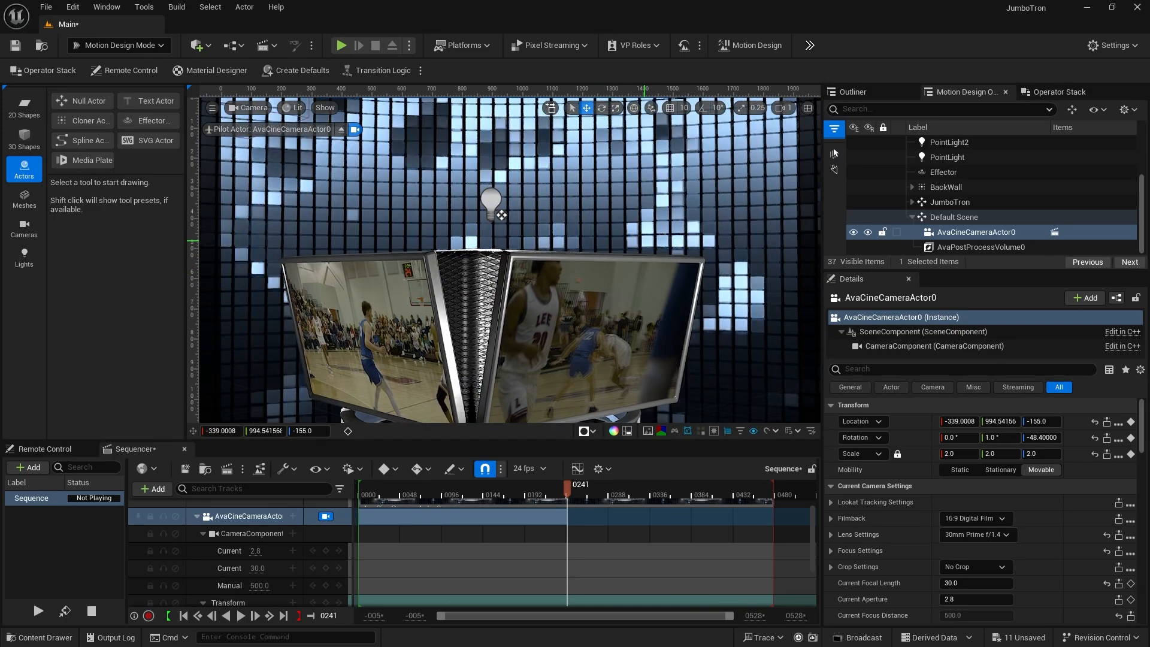
{"action": "middle_click_drag", "start_coordinate": [501, 214], "coordinate": [518, 137]}
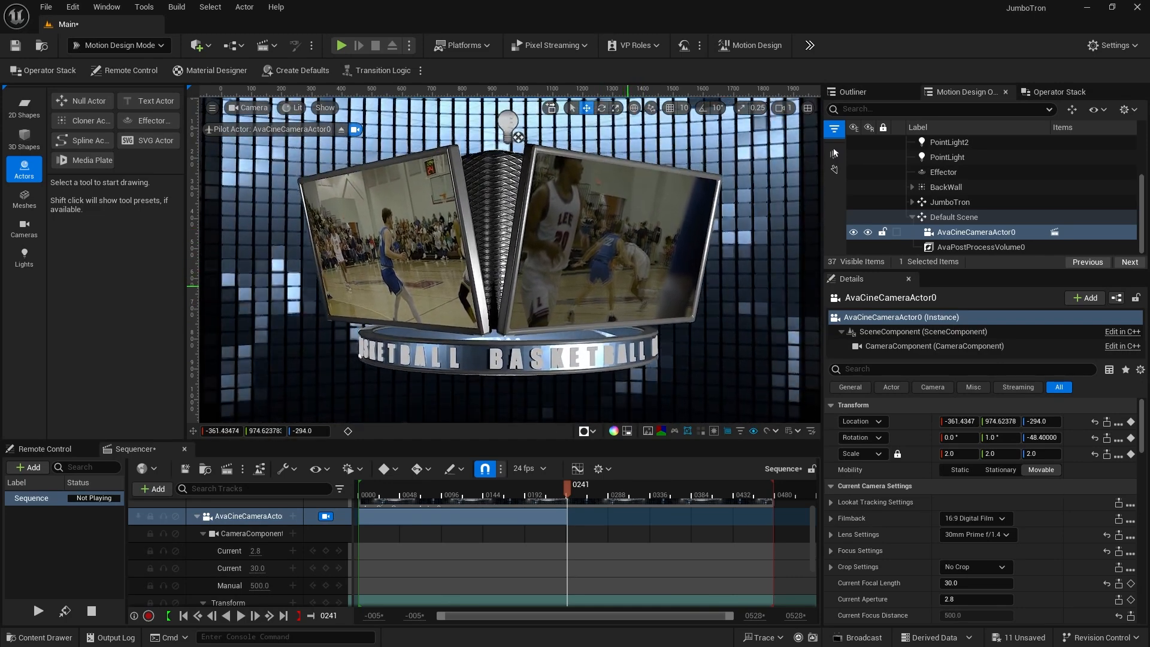
{"action": "left_click_drag", "start_coordinate": [621, 254], "coordinate": [613, 225]}
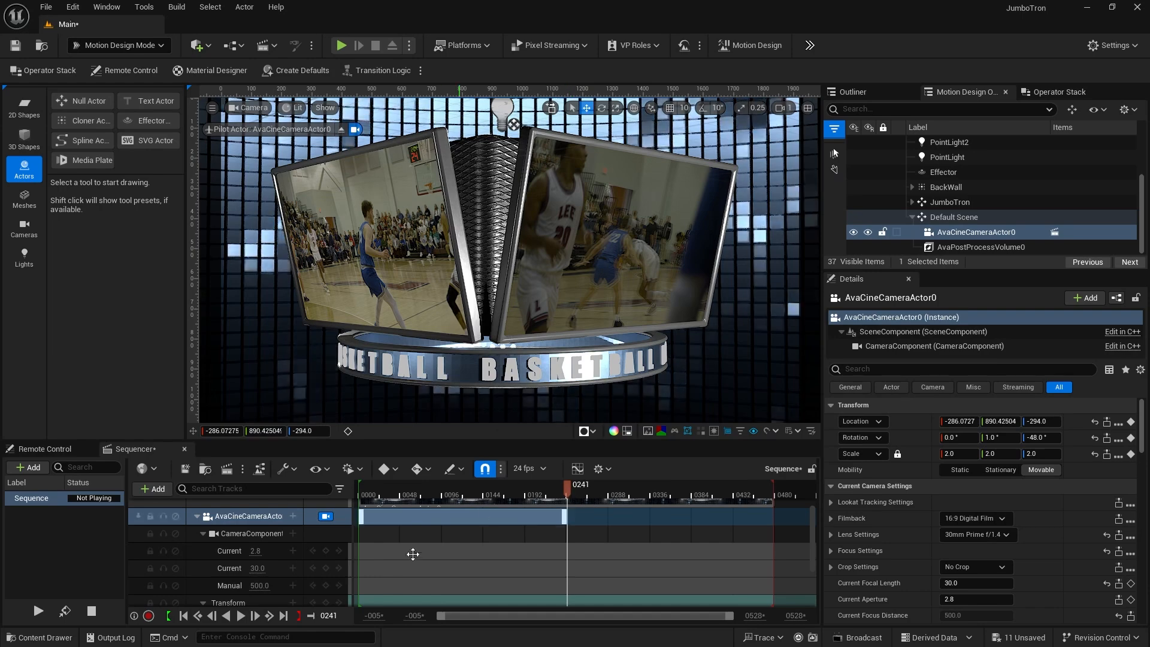
{"action": "left_click", "coordinate": [183, 615]}
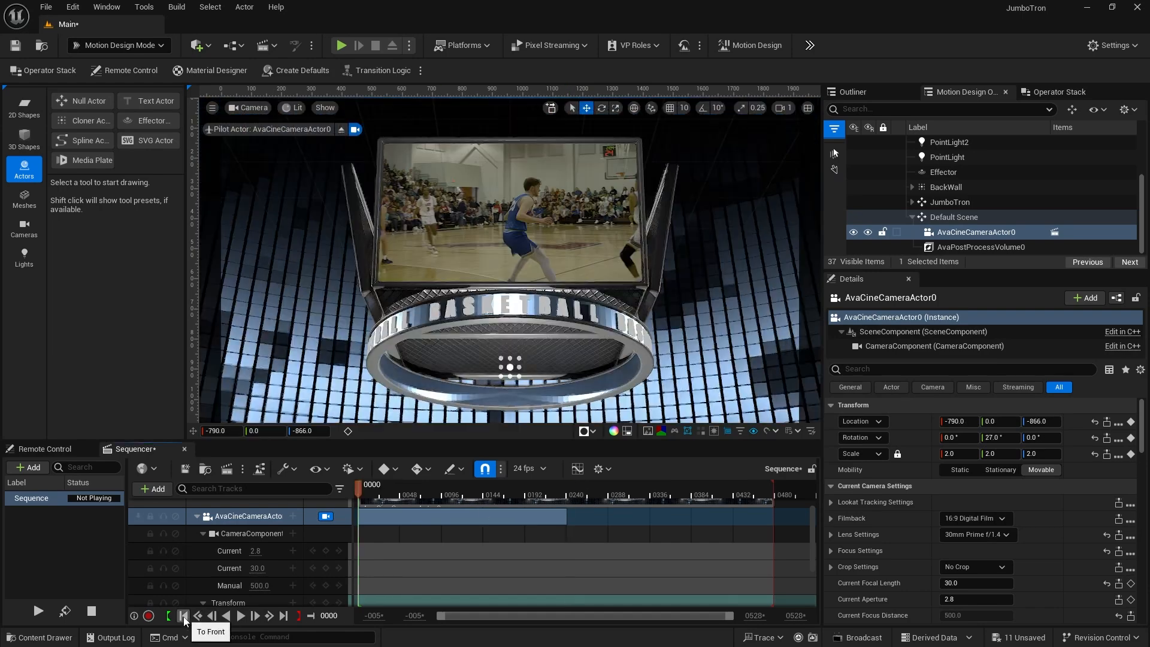
{"action": "left_click", "coordinate": [240, 616]}
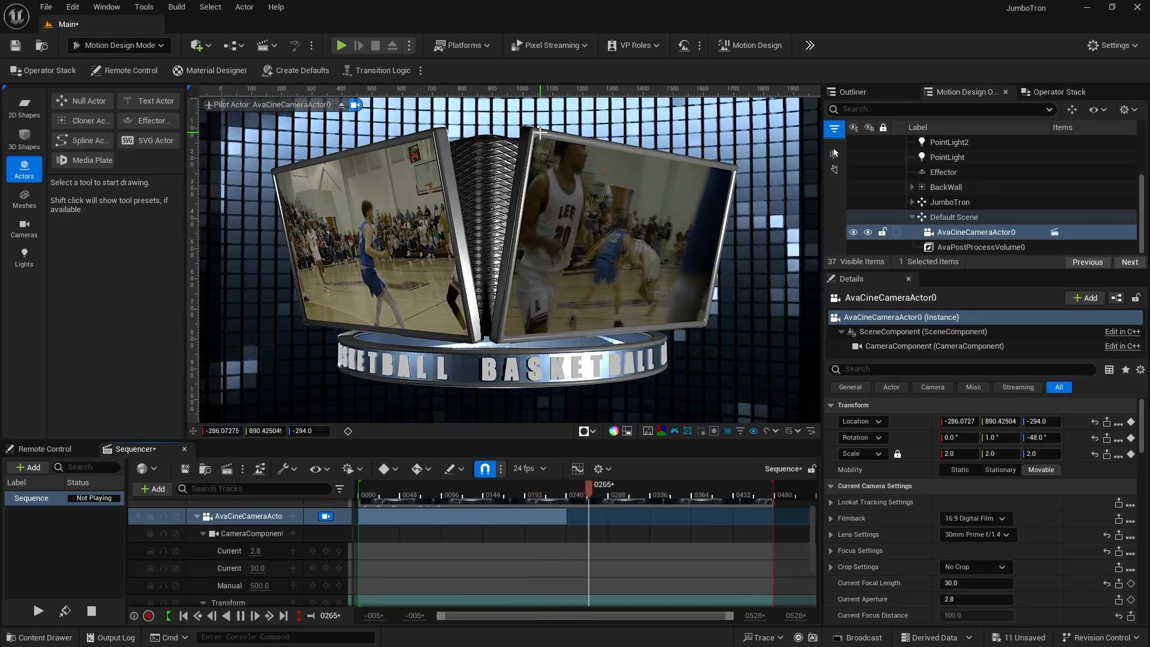
Key the camera's transform at frame 131, then collapse its Transform and CameraComponent tracks
{"action": "left_click", "coordinate": [475, 495]}
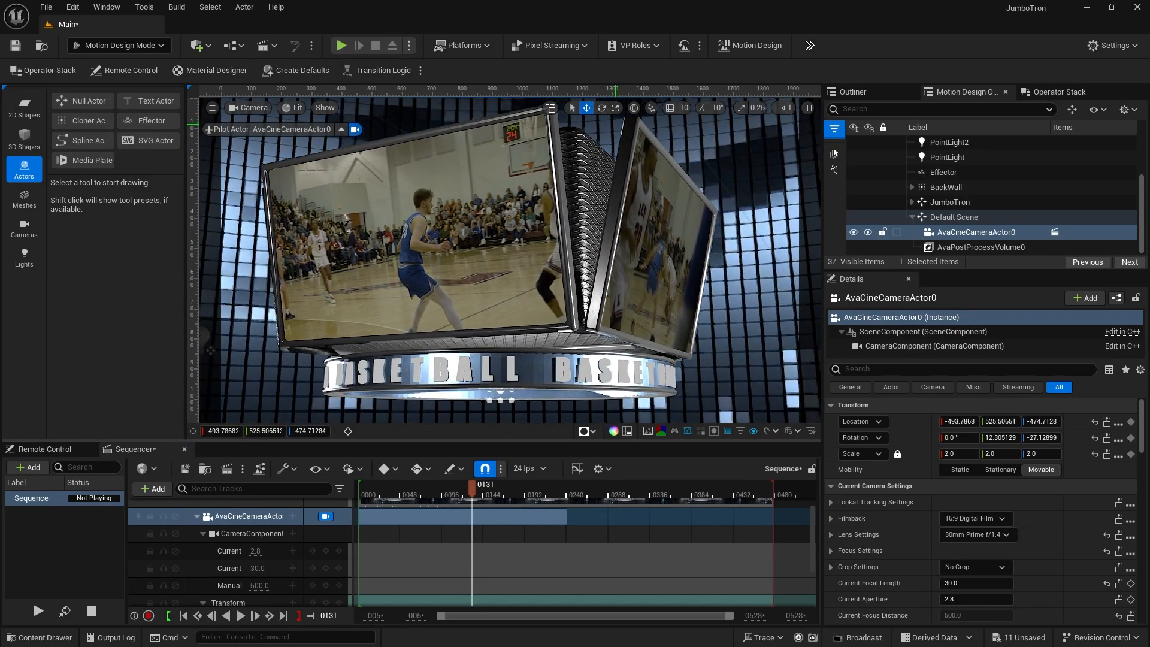
{"action": "left_click", "coordinate": [600, 248]}
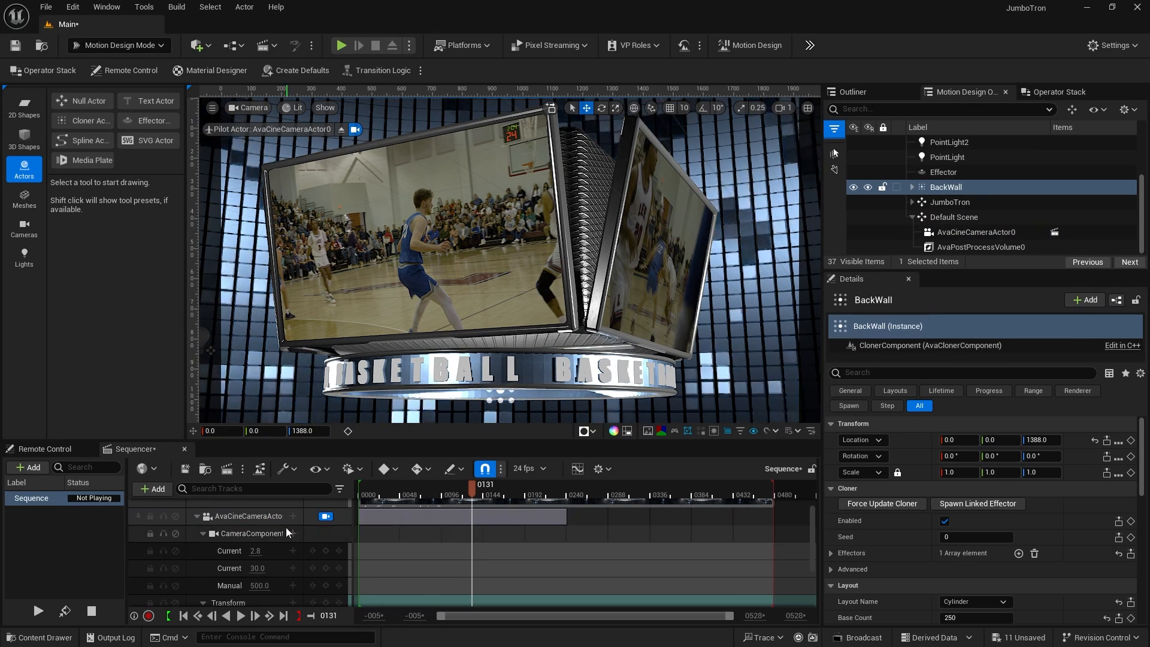
{"action": "scroll", "coordinate": [262, 569], "scroll_direction": "down", "scroll_amount": 3}
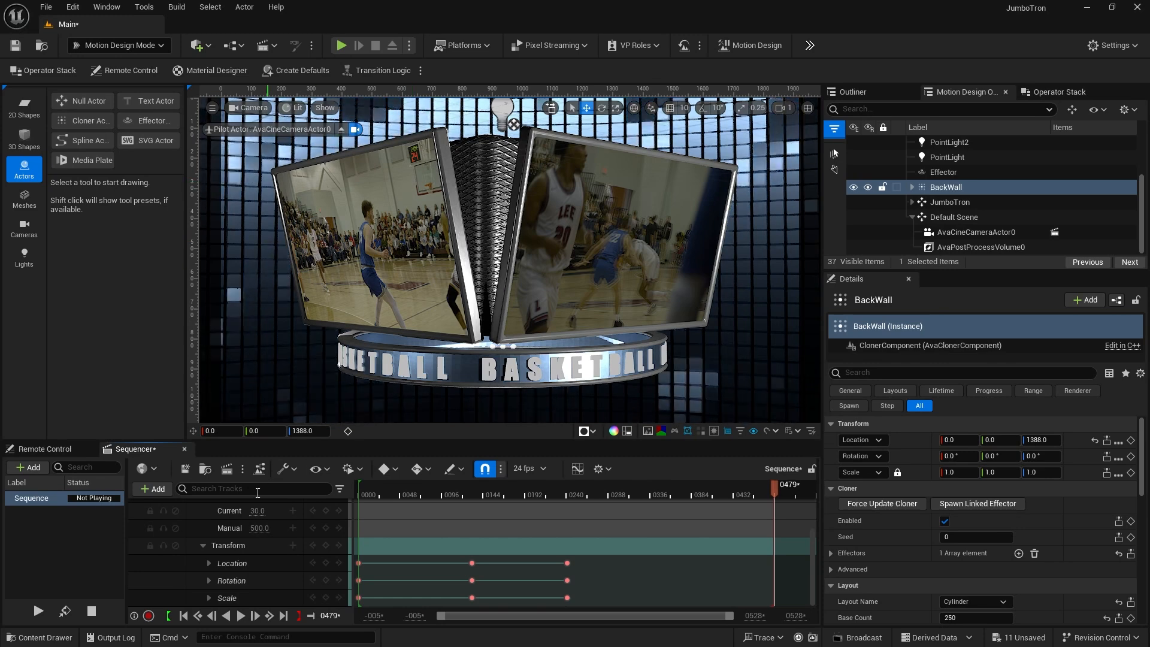
{"action": "left_click", "coordinate": [203, 544]}
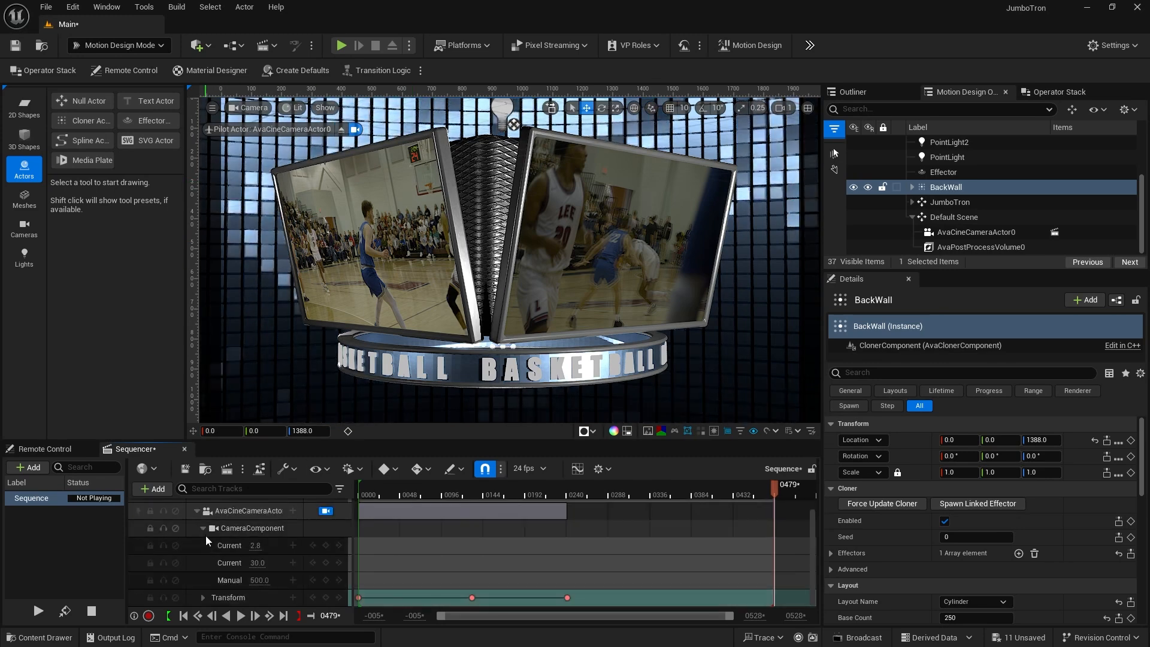
{"action": "left_click", "coordinate": [203, 528]}
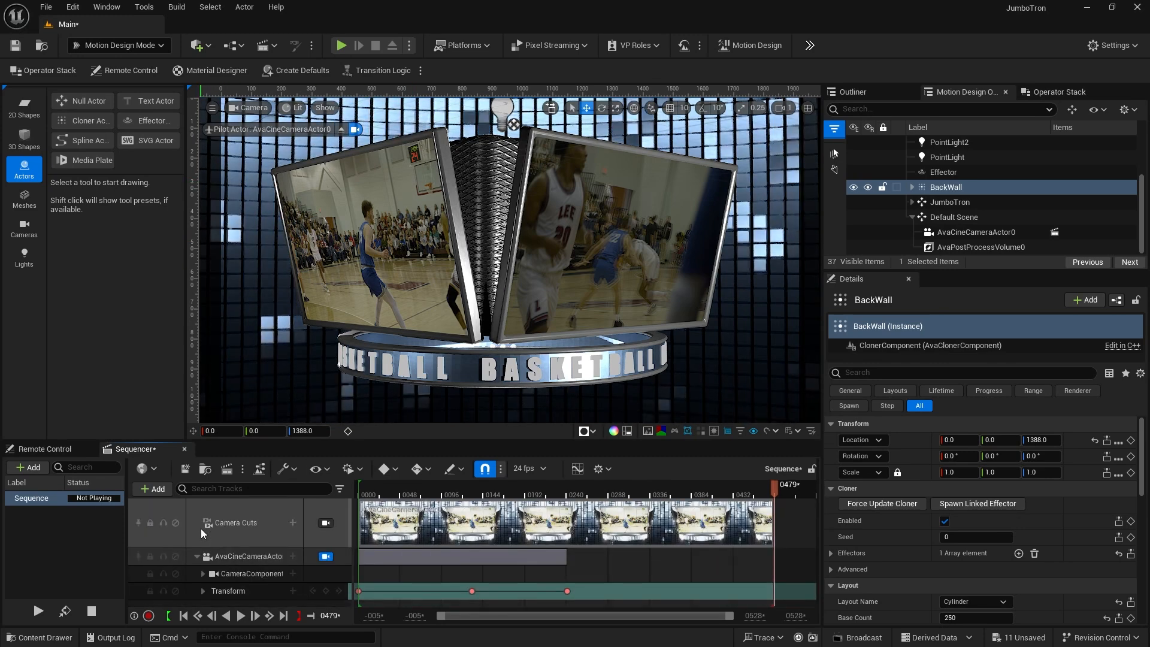
Find the JumboTron's camera-facing media plates, add MediaPlate 1 to the Sequencer with autoplay disabled, and play the sequence from near the start
{"action": "left_click", "coordinate": [912, 203]}
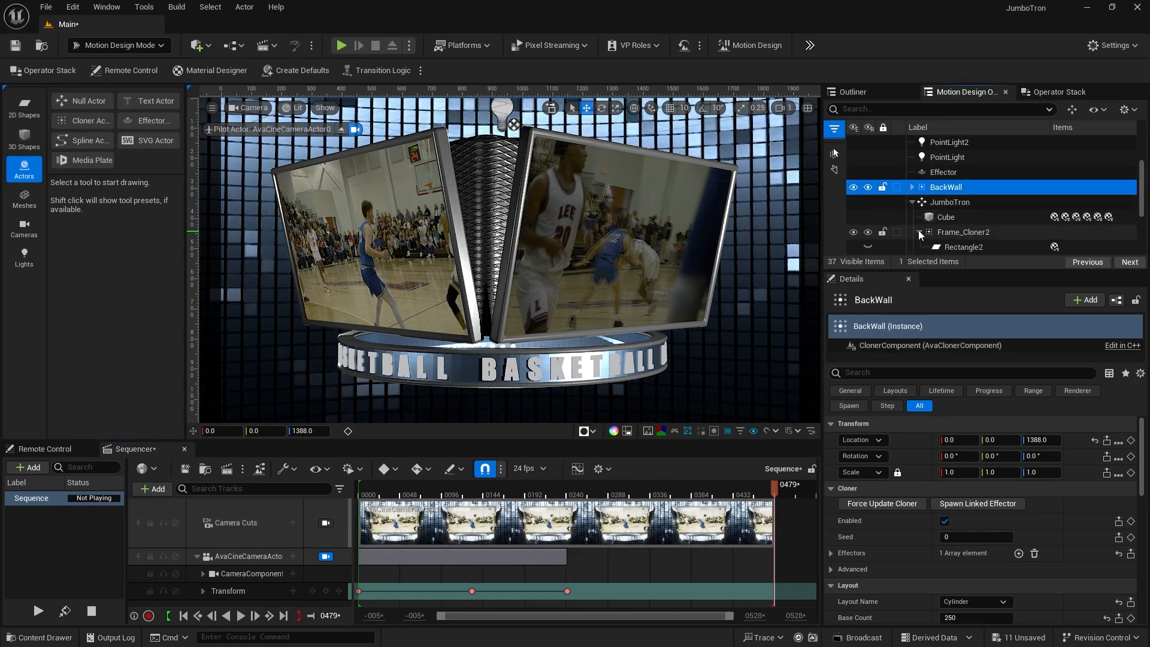
{"action": "scroll", "coordinate": [922, 221], "scroll_direction": "down", "scroll_amount": 4}
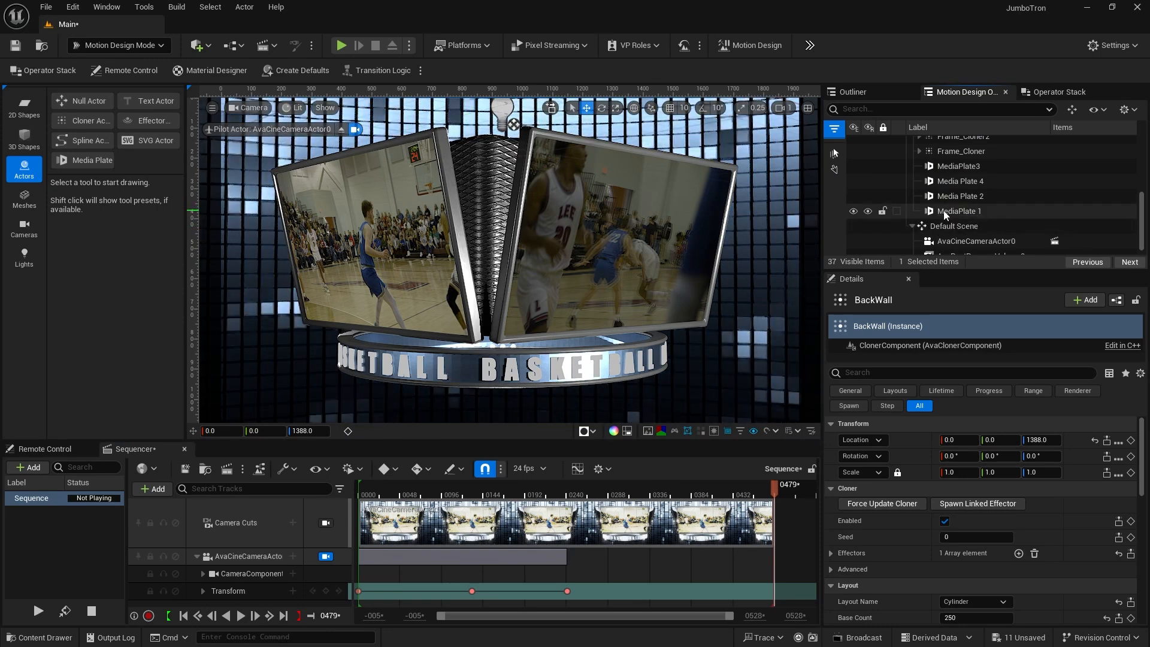
{"action": "left_click", "coordinate": [943, 210]}
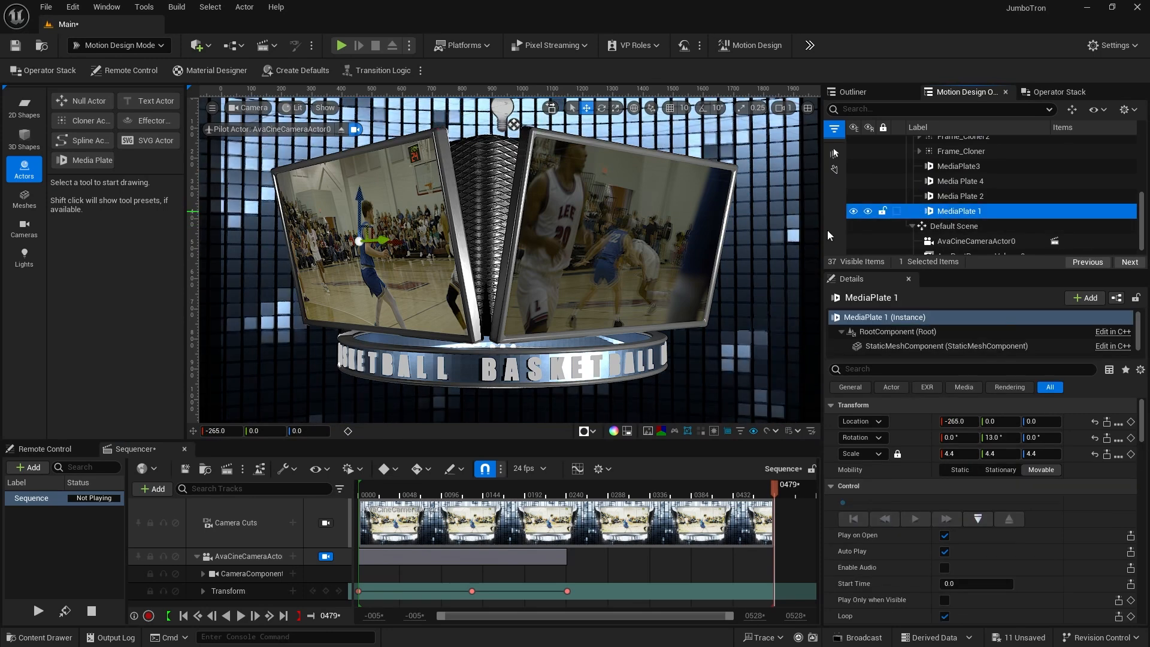
{"action": "left_click", "coordinate": [943, 195]}
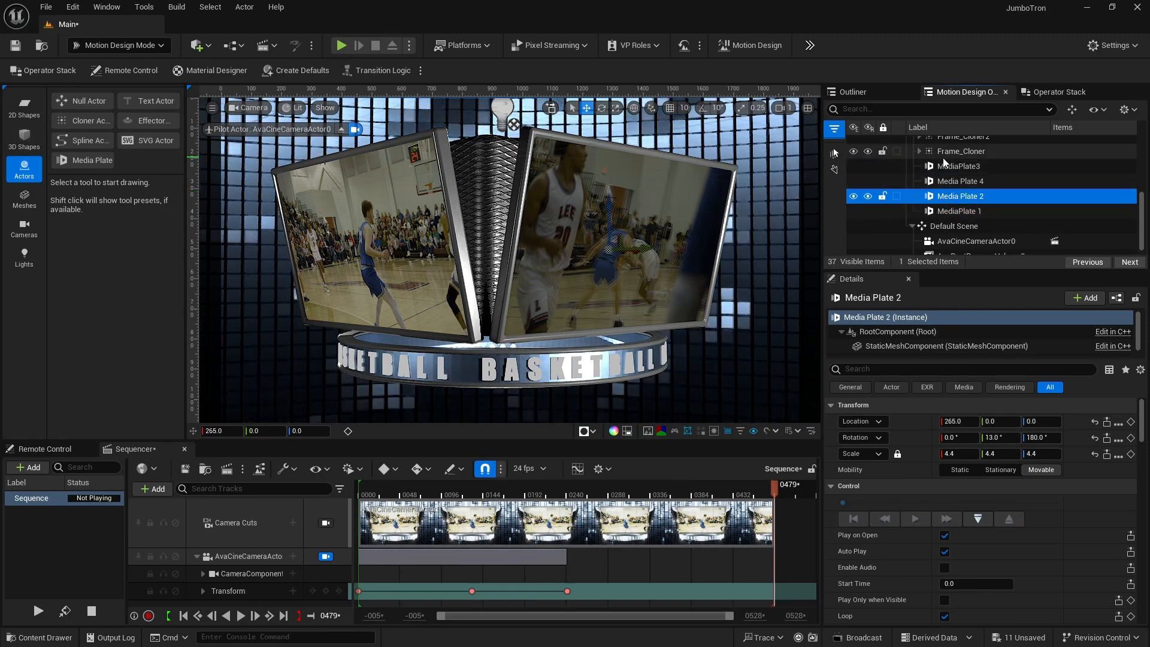
{"action": "left_click", "coordinate": [943, 166]}
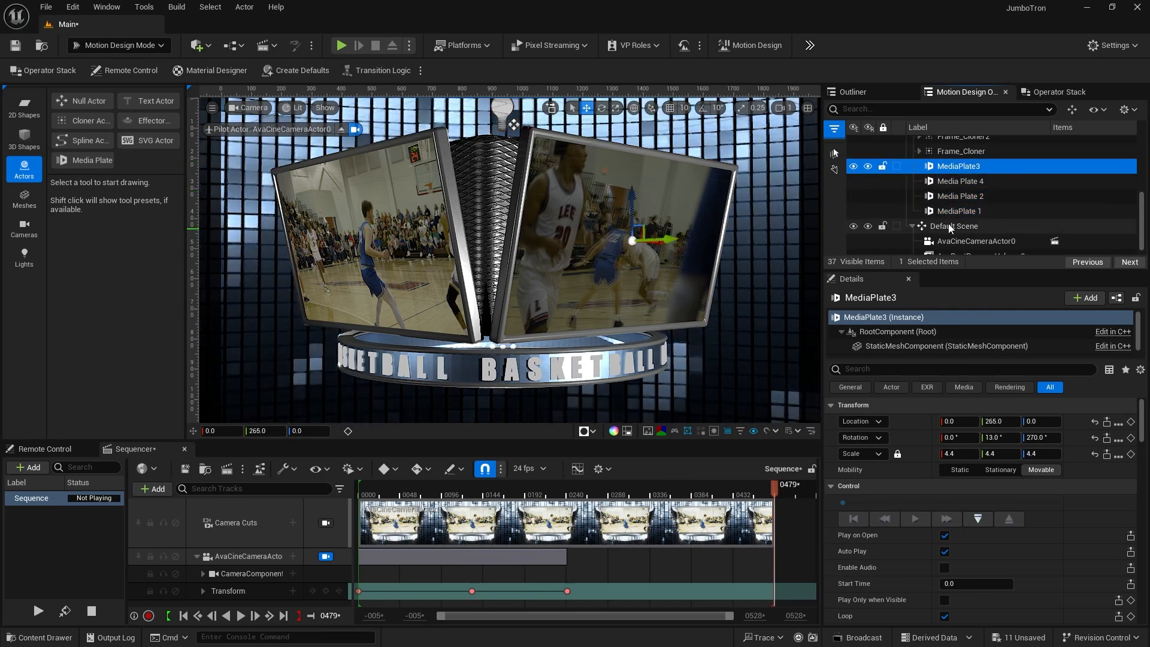
{"action": "left_click", "coordinate": [932, 210]}
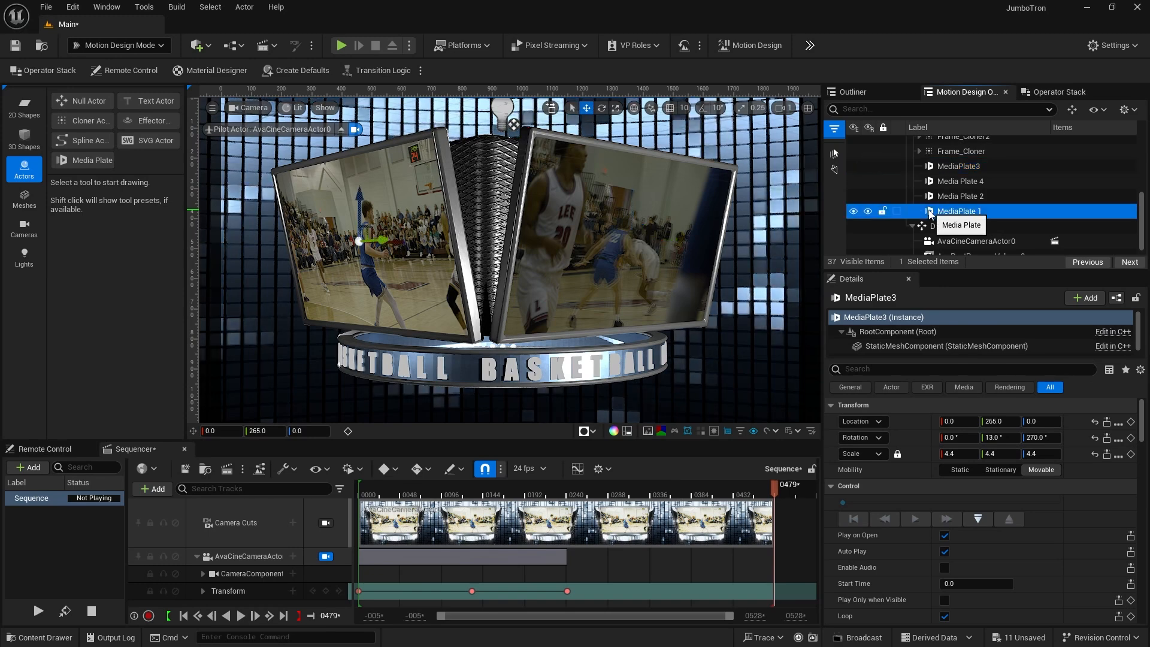
{"action": "left_click_drag", "start_coordinate": [932, 211], "coordinate": [272, 530]}
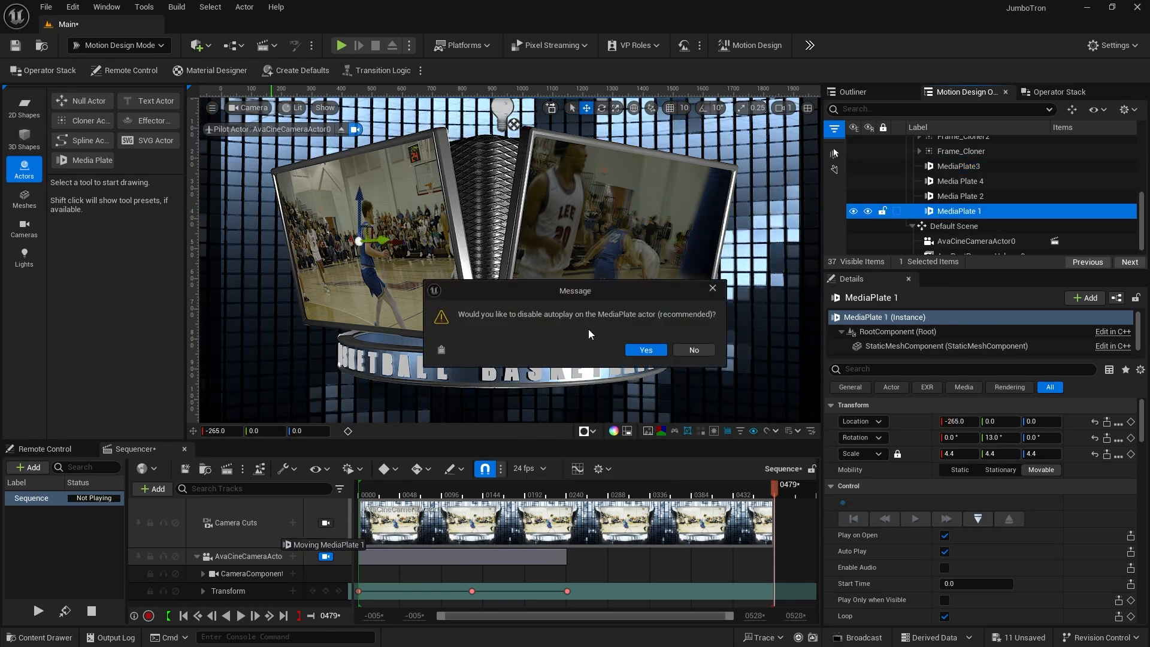
{"action": "left_click", "coordinate": [646, 350]}
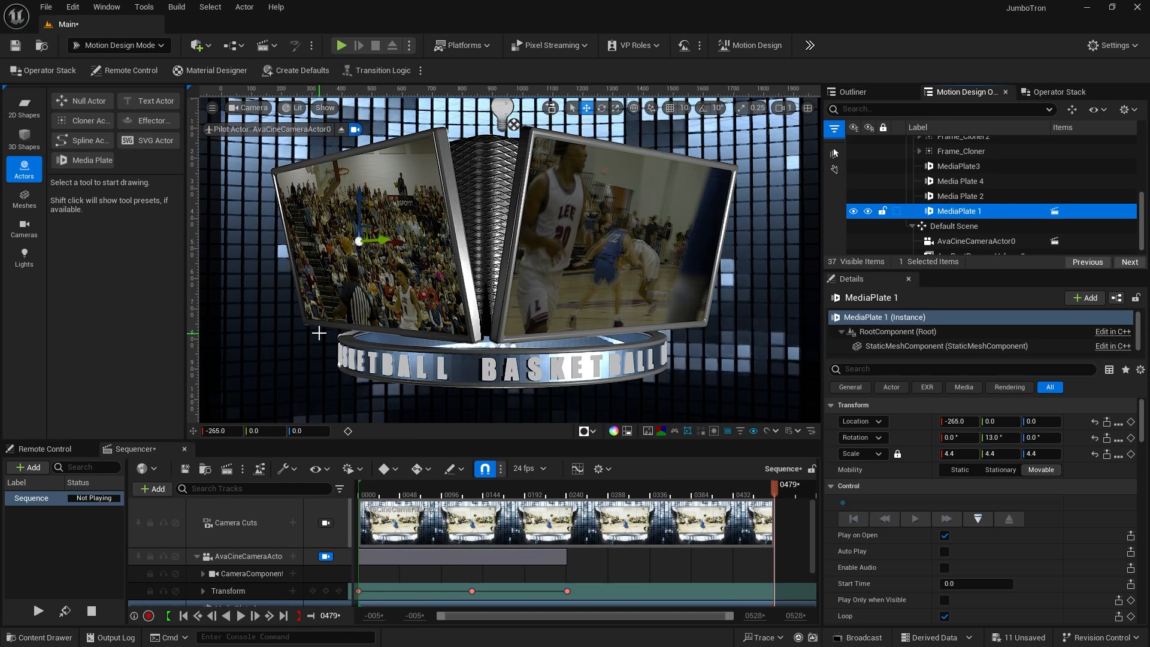
{"action": "left_click_drag", "start_coordinate": [383, 494], "coordinate": [361, 495]}
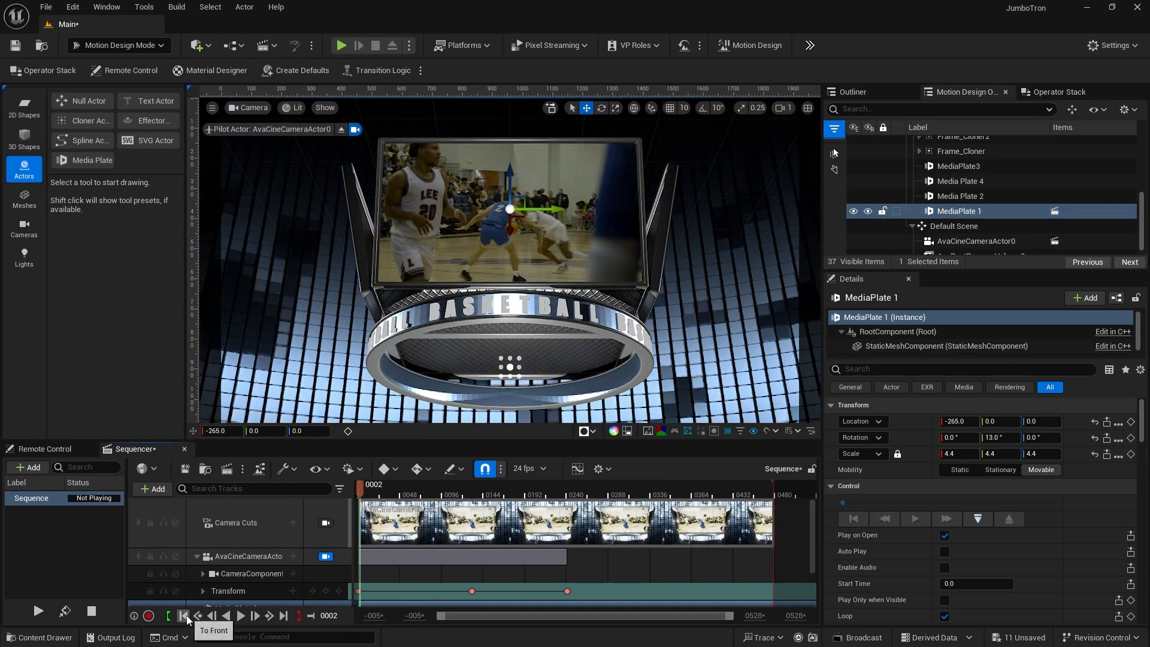
{"action": "left_click", "coordinate": [240, 616]}
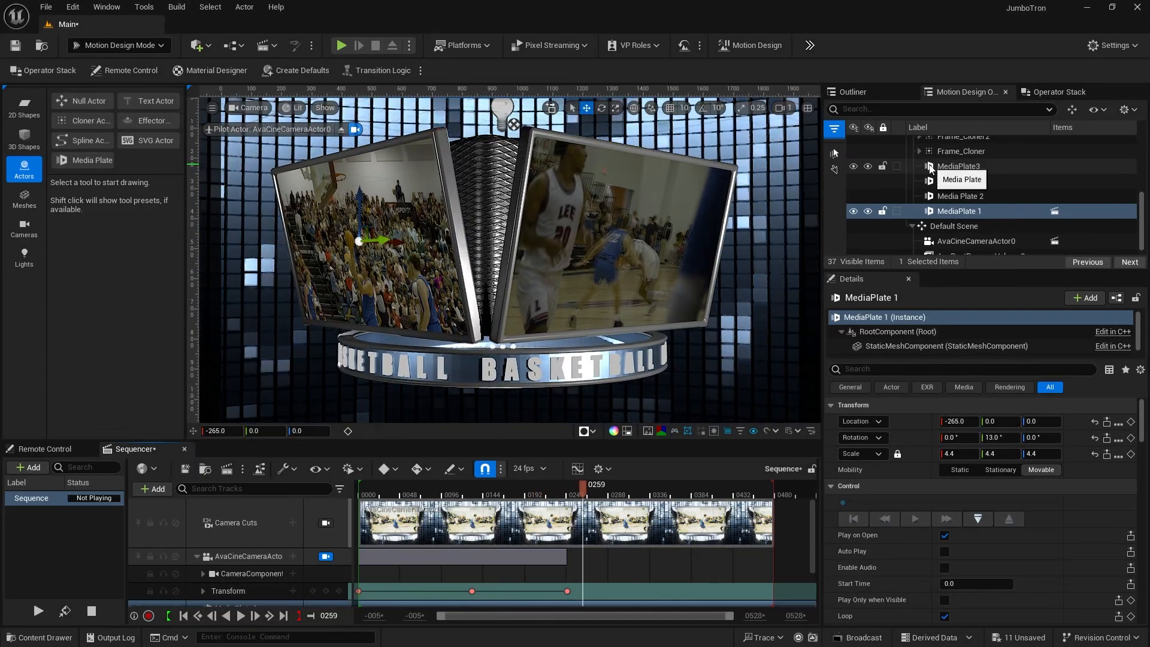
Add MediaPlate3 to the Sequencer with its autoplay disabled, and play the sequence from frame 0
{"action": "left_click_drag", "start_coordinate": [930, 169], "coordinate": [268, 534]}
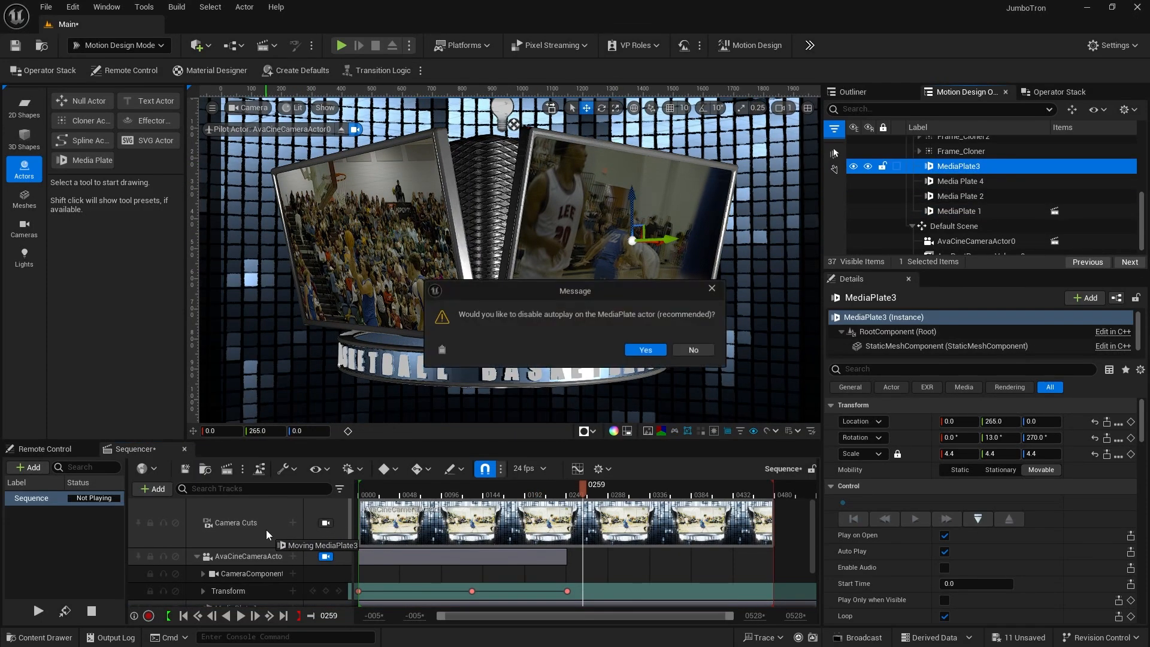
{"action": "left_click", "coordinate": [648, 349]}
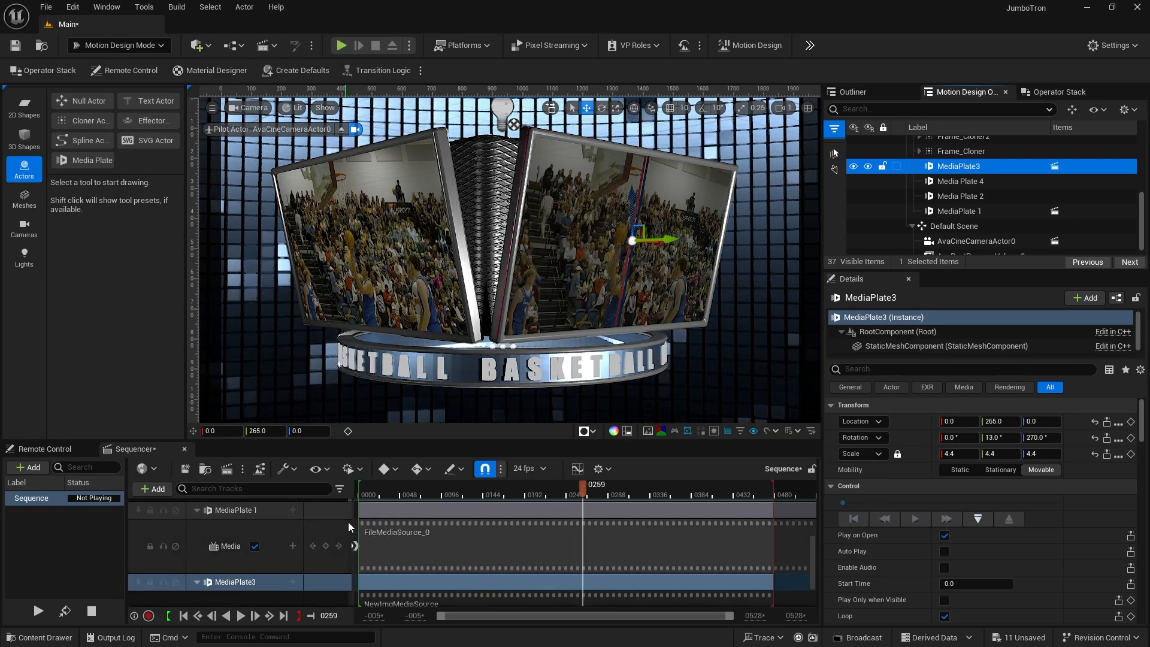
{"action": "left_click", "coordinate": [197, 616]}
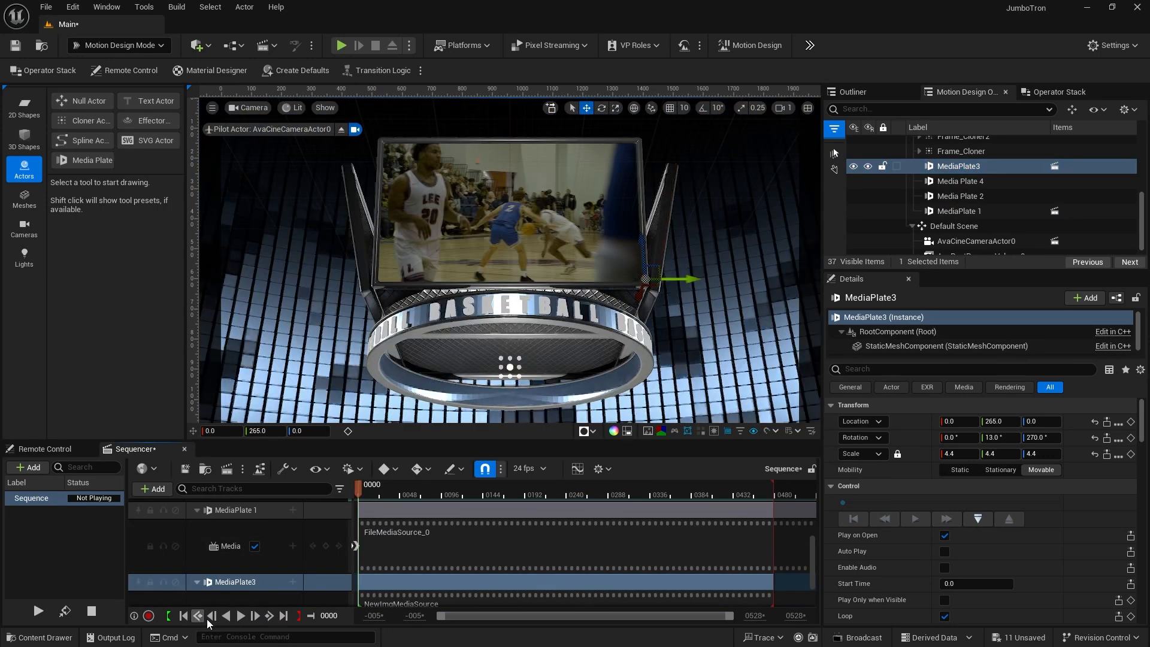
{"action": "left_click", "coordinate": [240, 615]}
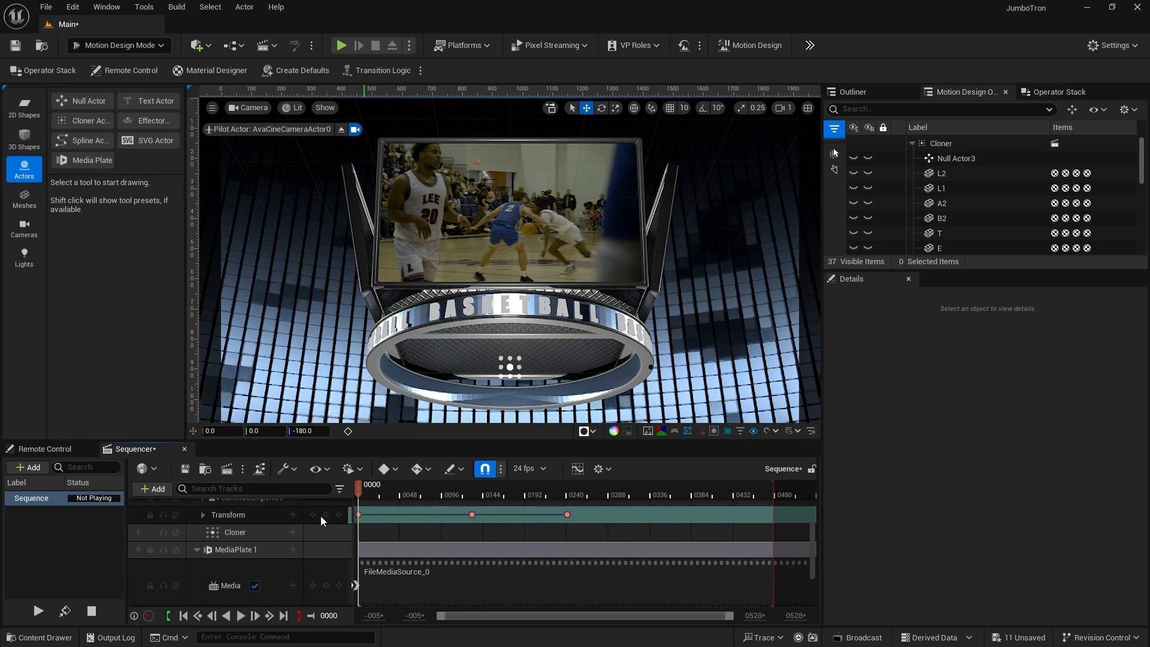
Key the BASKETBALL Cloner's Angle Start at 0.0 at frame 0
{"action": "left_click", "coordinate": [939, 144]}
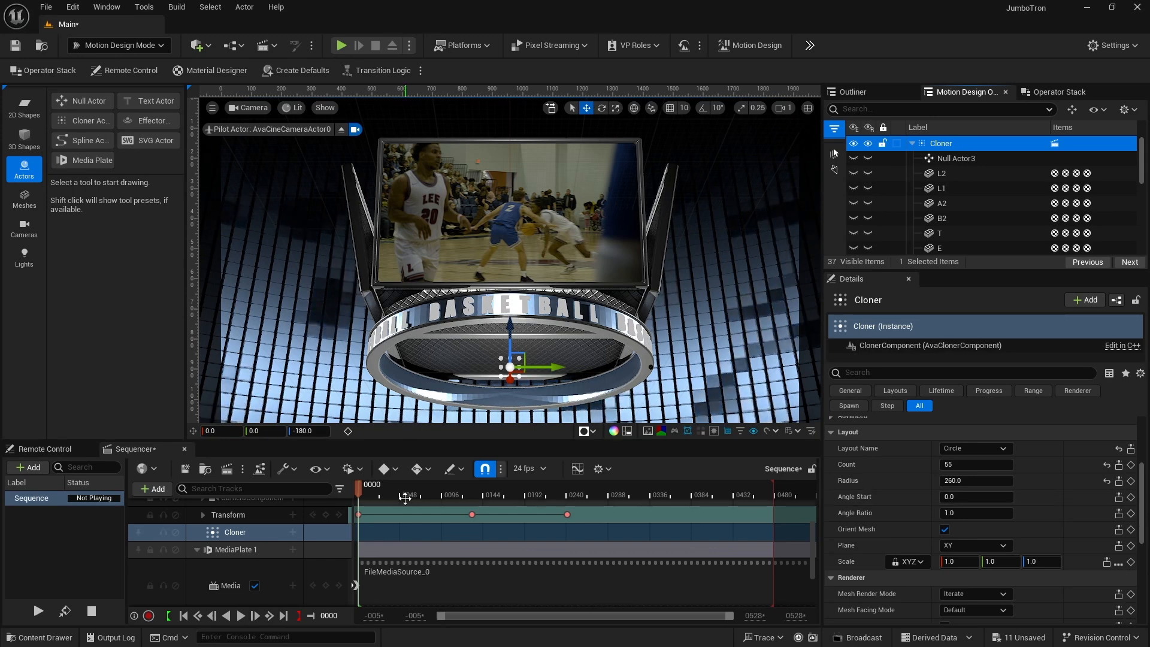
{"action": "left_click", "coordinate": [370, 493]}
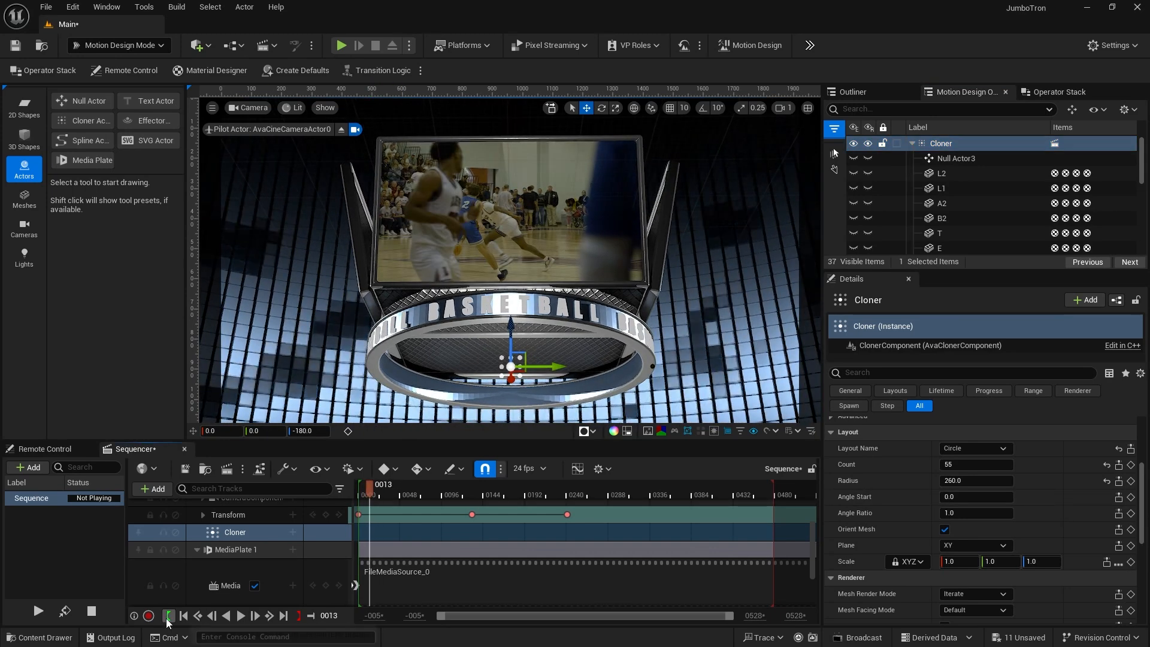
{"action": "left_click", "coordinate": [183, 615]}
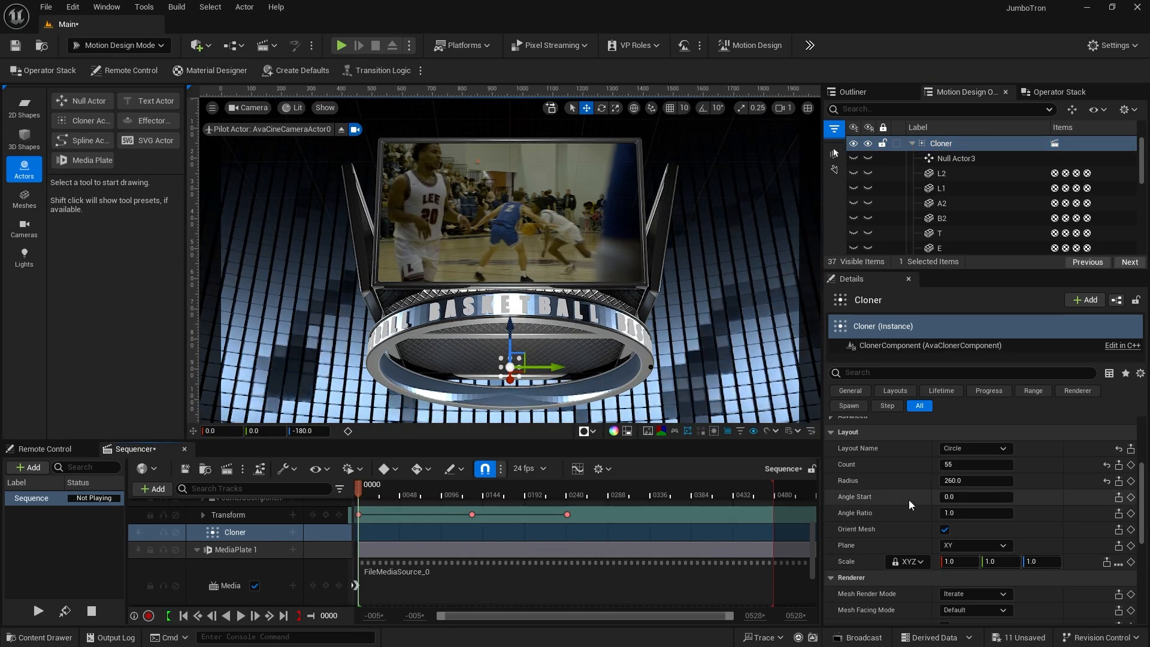
{"action": "left_click", "coordinate": [1130, 498]}
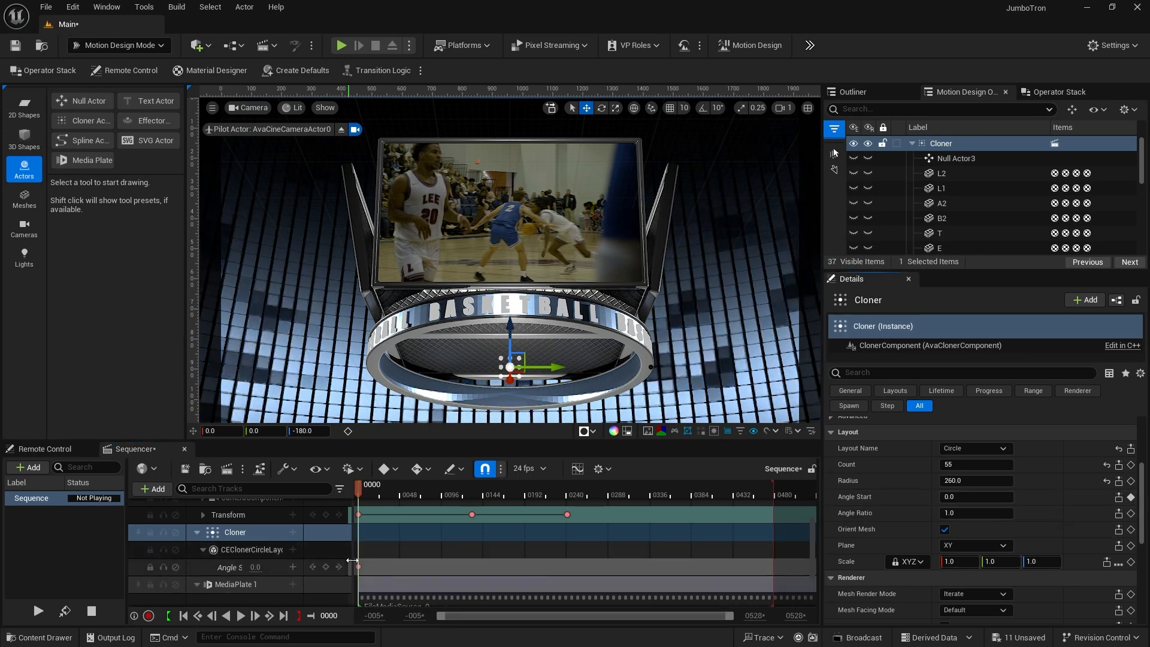
Key the Cloner's Angle Start at the sequence's last frame, 479, with a value of 1.0
{"action": "left_click", "coordinate": [282, 603]}
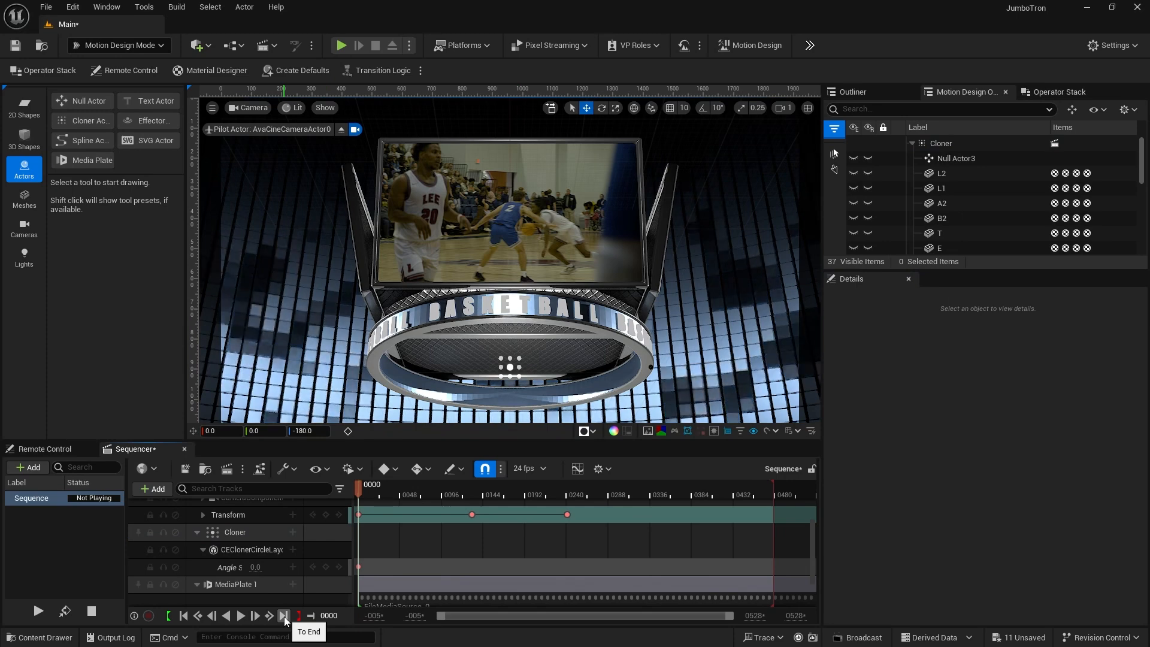
{"action": "left_click", "coordinate": [284, 616]}
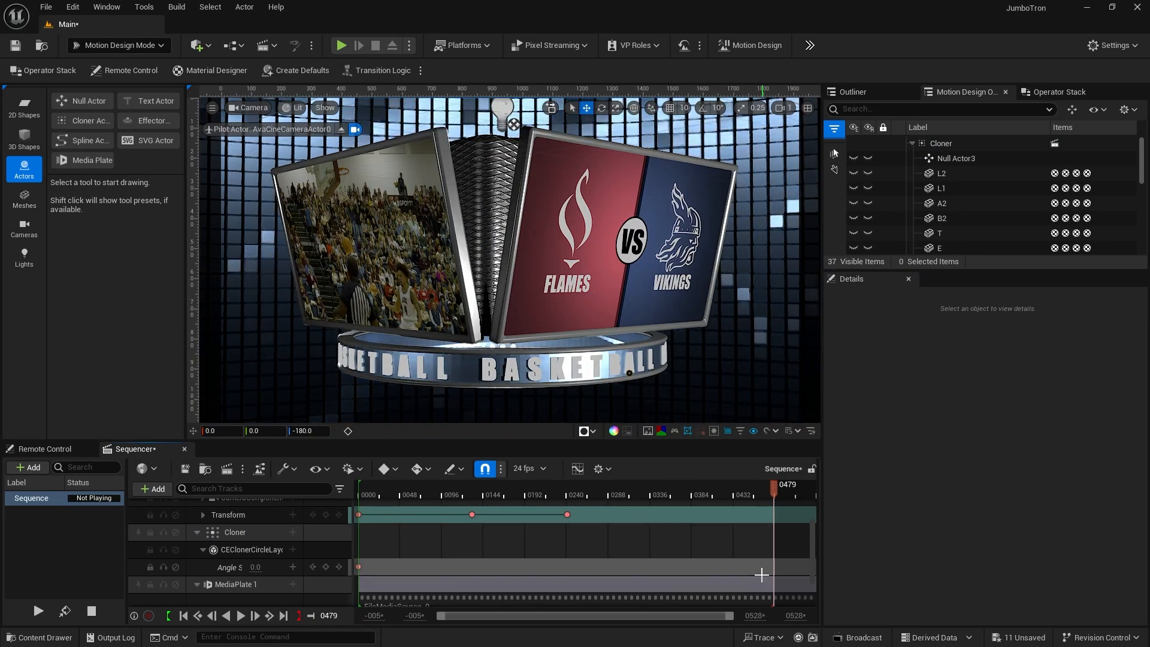
{"action": "left_click", "coordinate": [325, 567]}
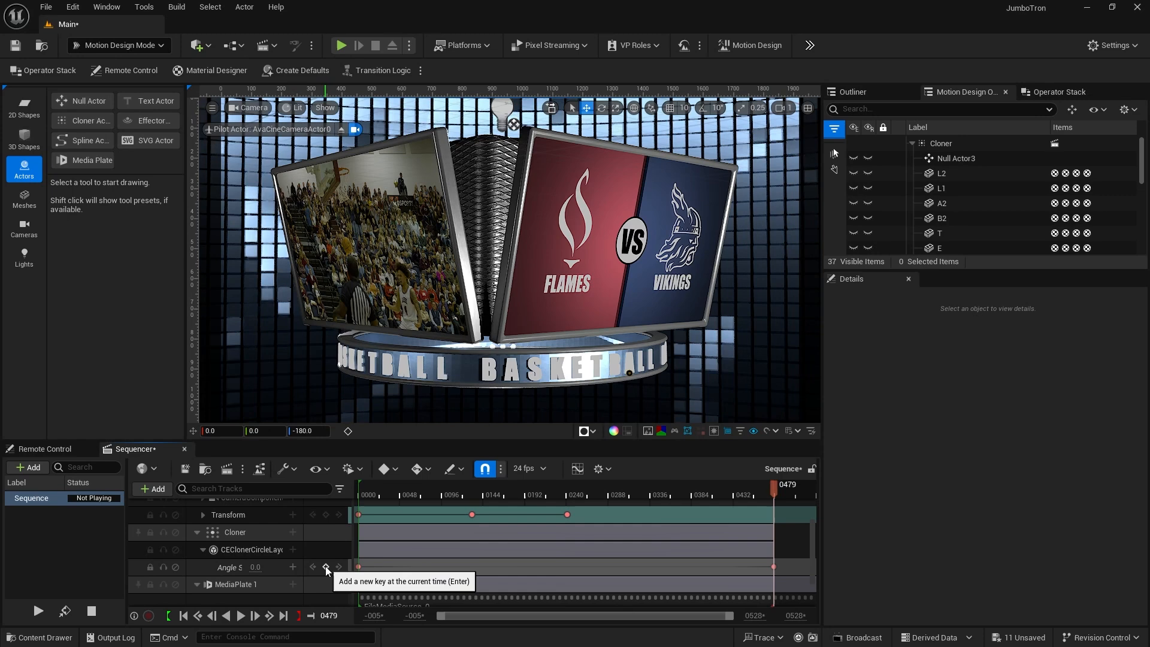
{"action": "left_click", "coordinate": [256, 567]}
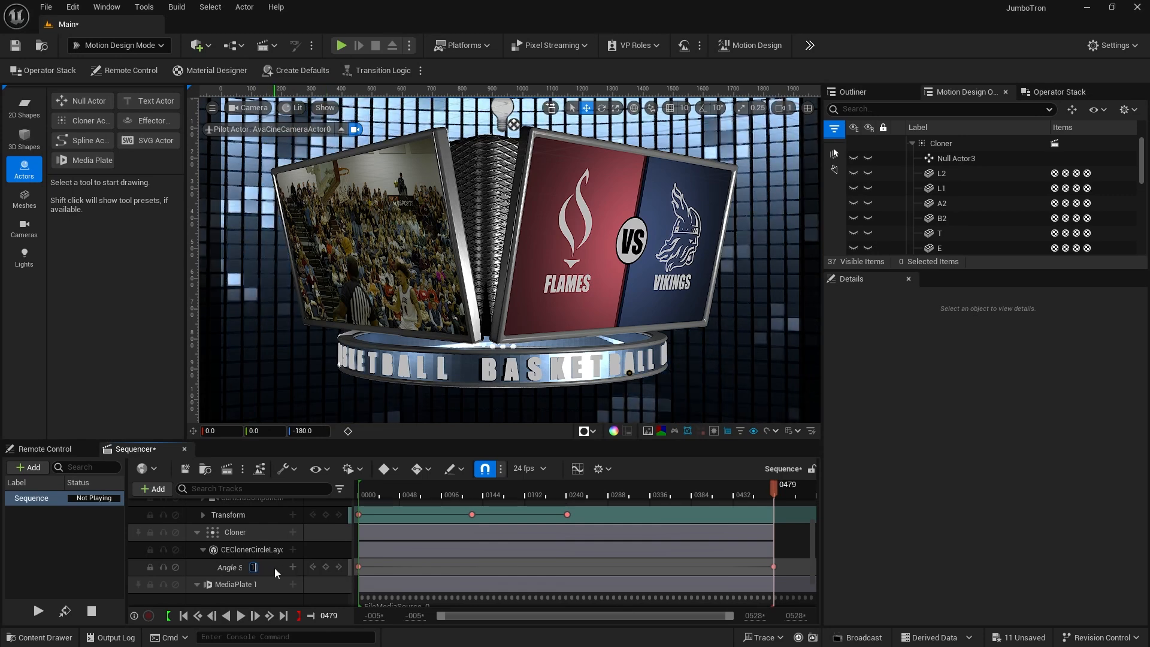
{"action": "type", "text": "1"}
{"action": "key", "text": "Return"}
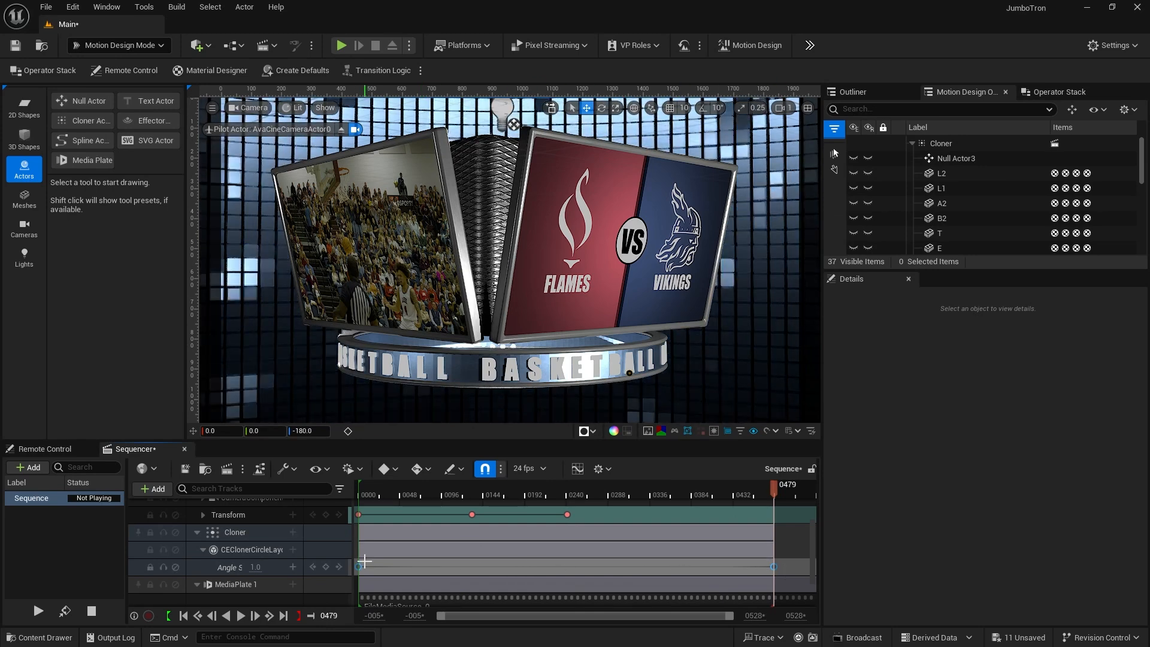
Set both Angle Start keys to Linear interpolation and play the sequence from the start
{"action": "right_click", "coordinate": [359, 566]}
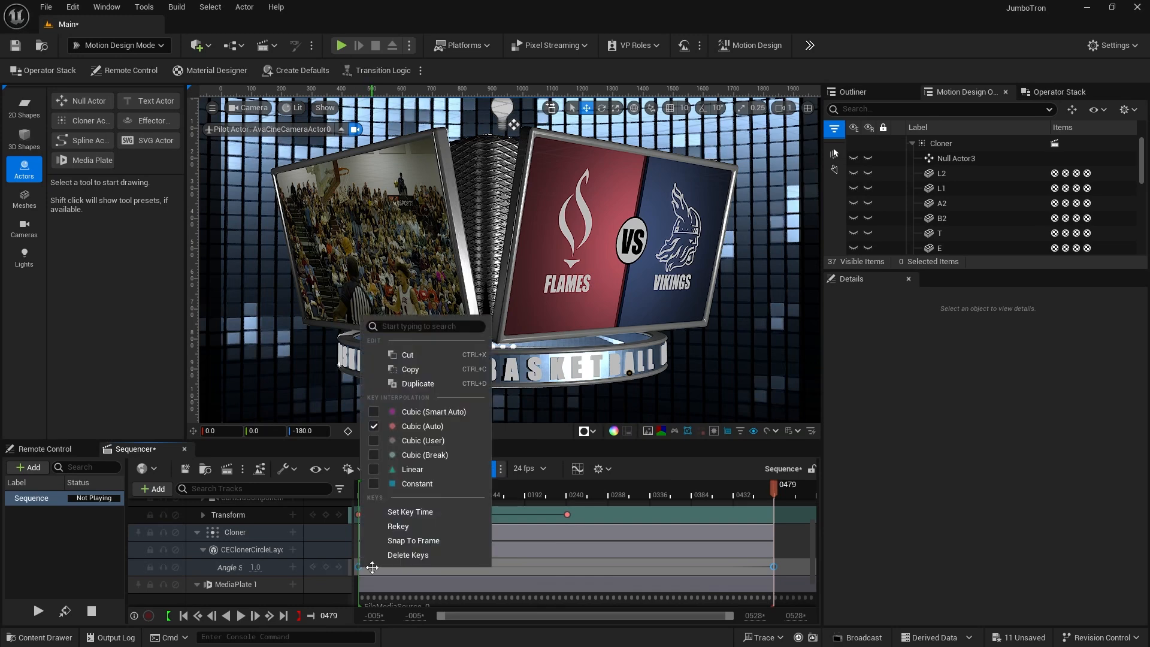
{"action": "left_click", "coordinate": [412, 469]}
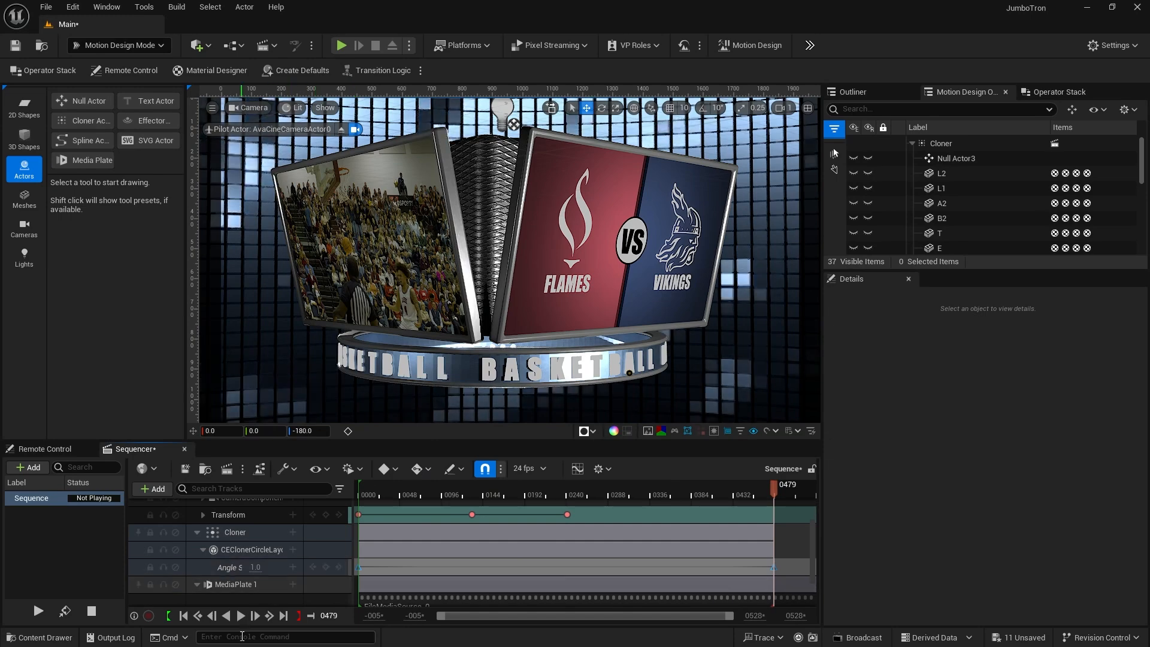
{"action": "left_click", "coordinate": [183, 616]}
{"action": "left_click", "coordinate": [240, 617]}
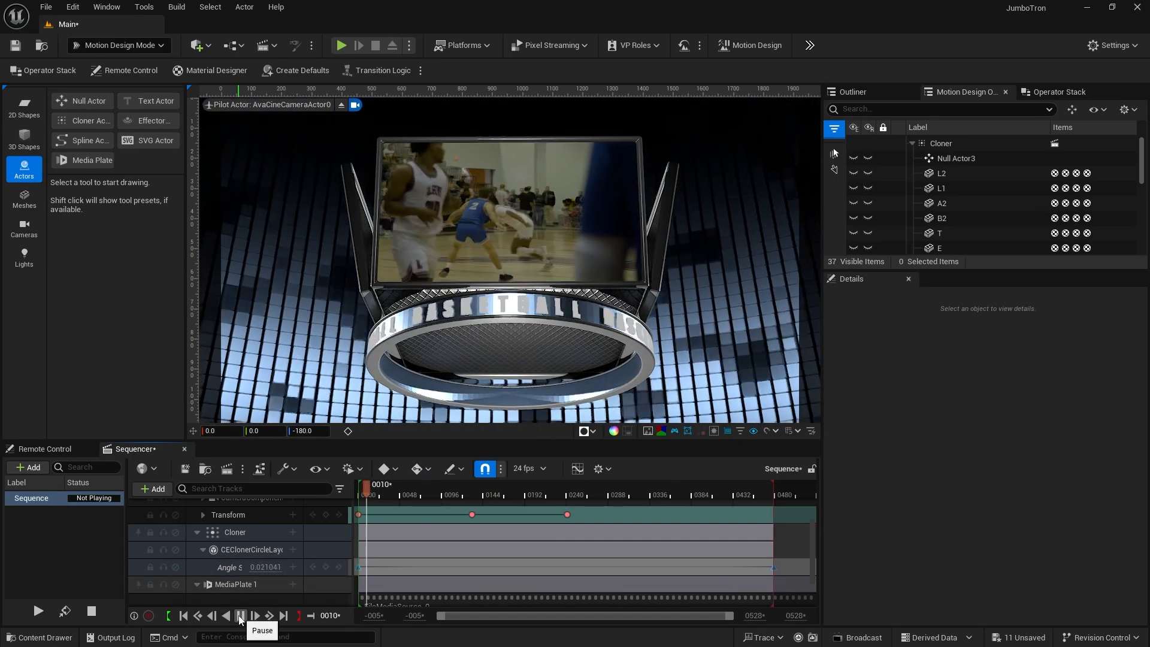